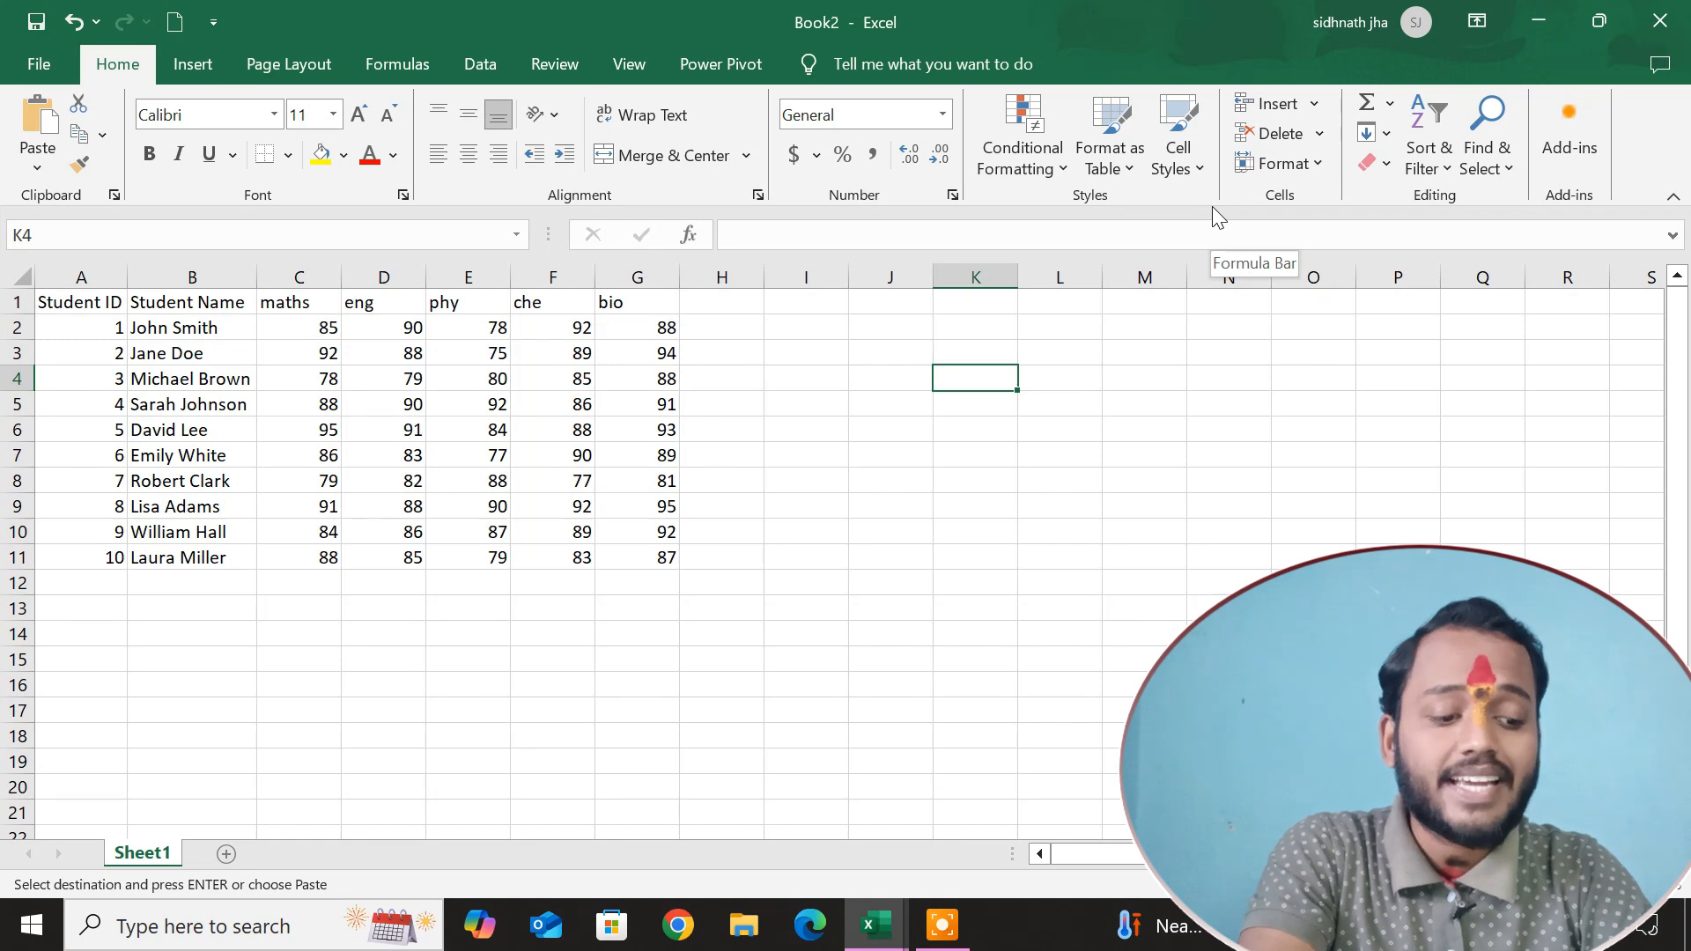
Enter the header "total" in cell H1, beside the bio column.
click(862, 492)
click(742, 500)
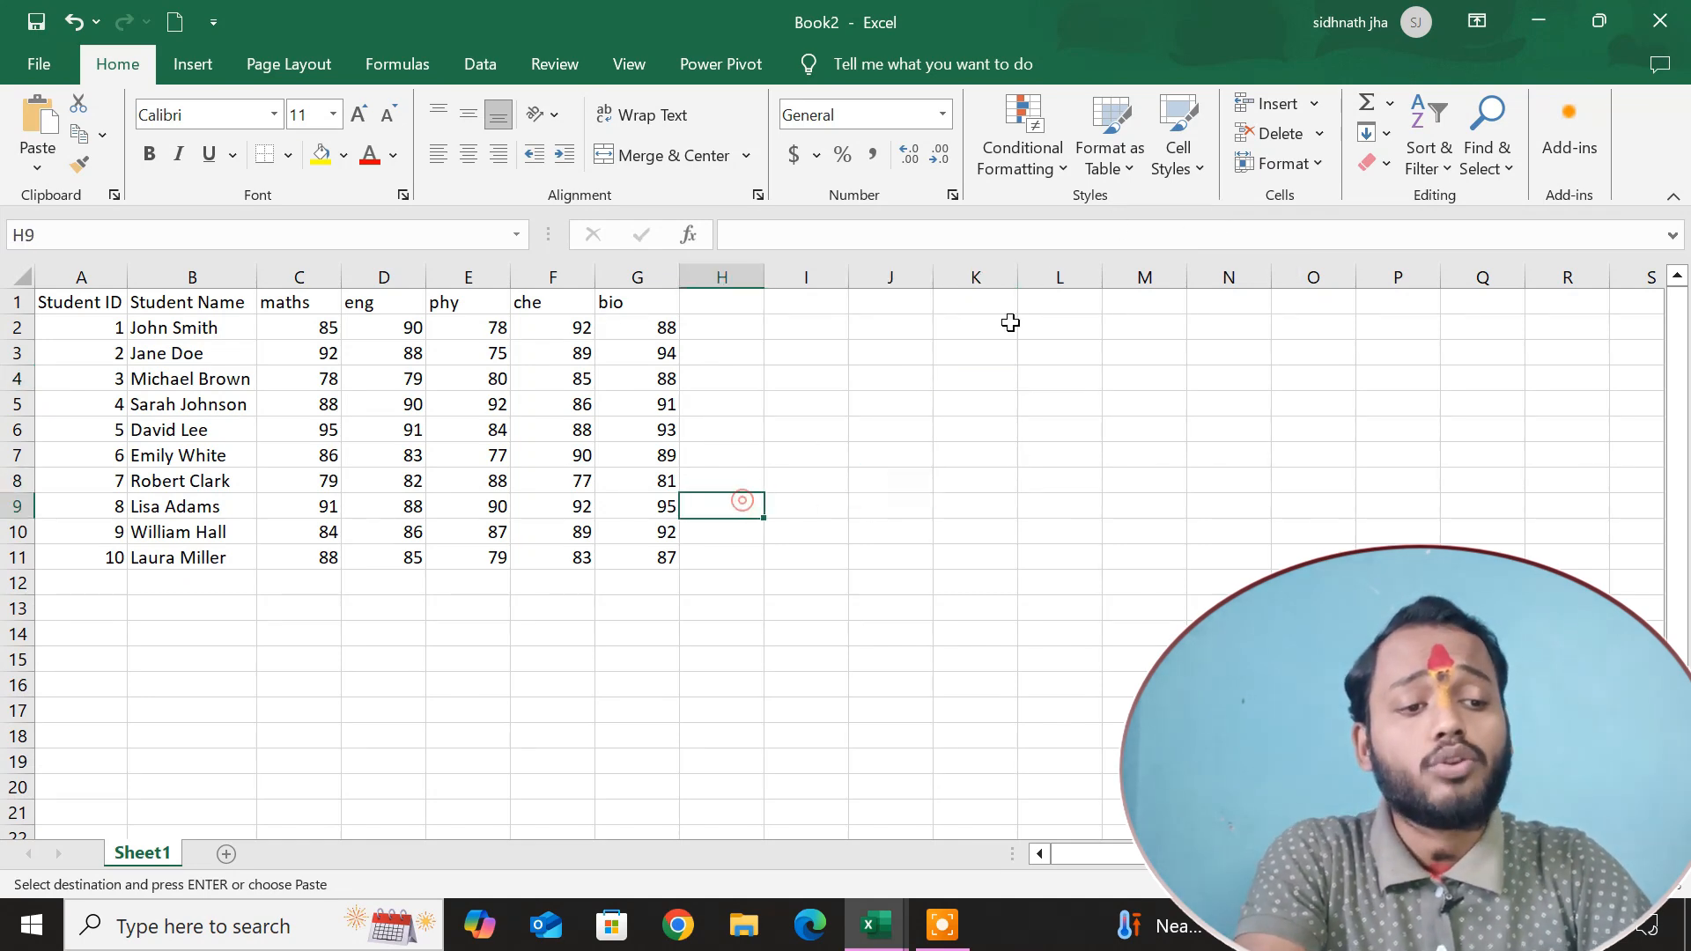
click(775, 350)
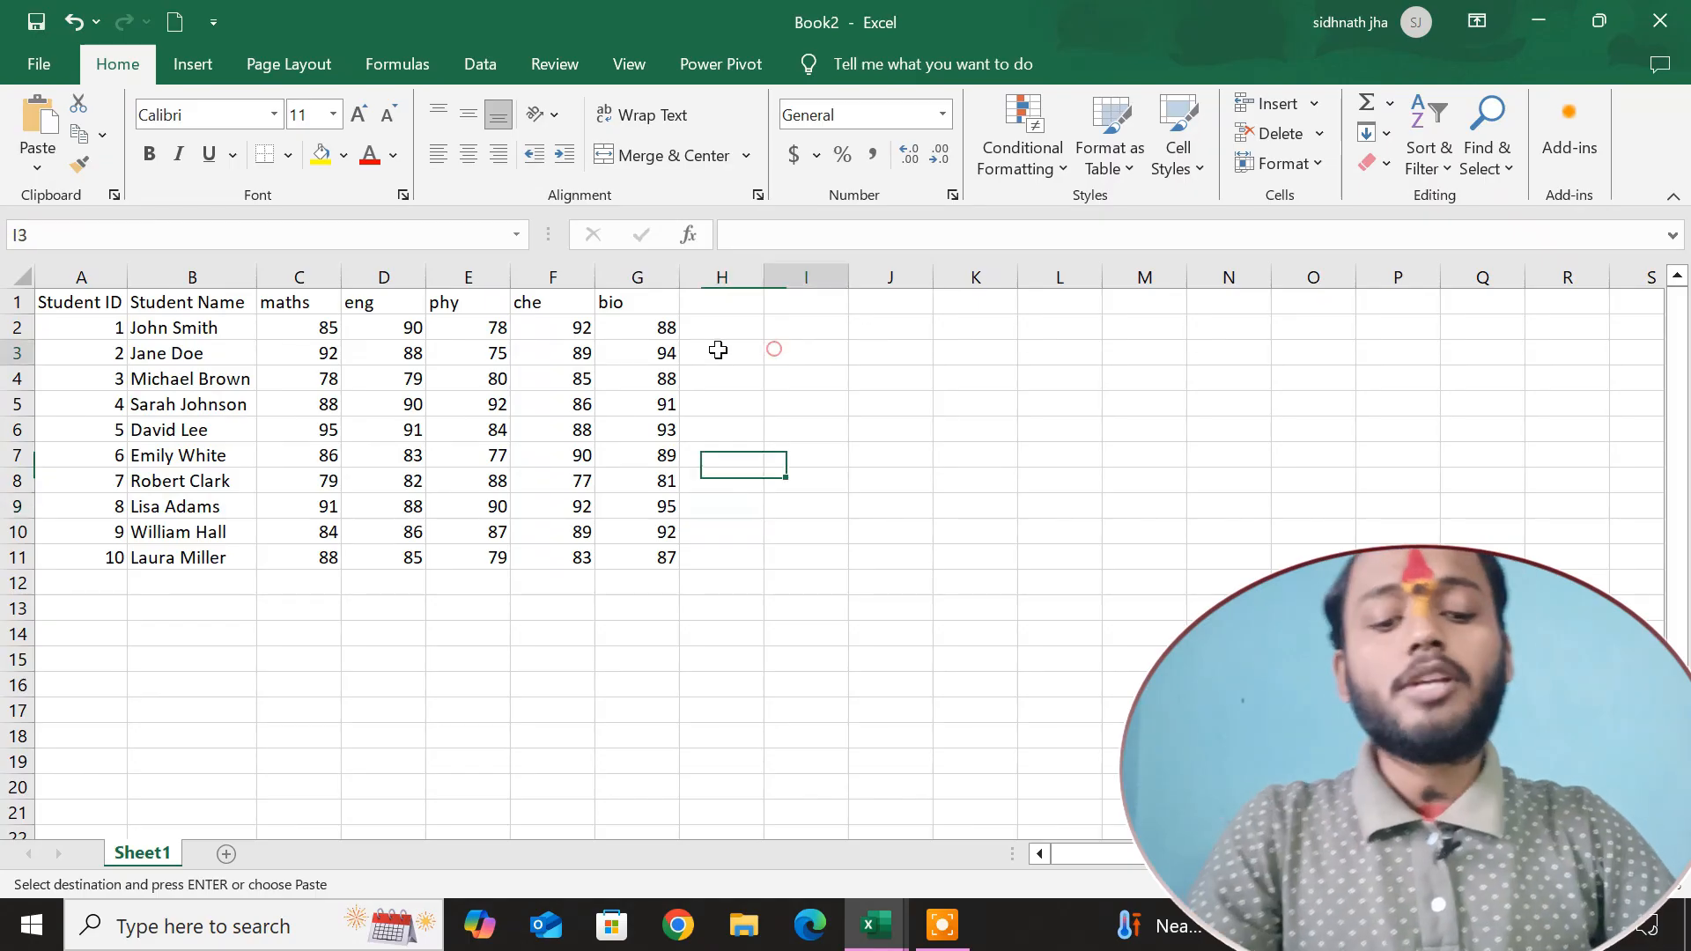
click(715, 331)
click(716, 305)
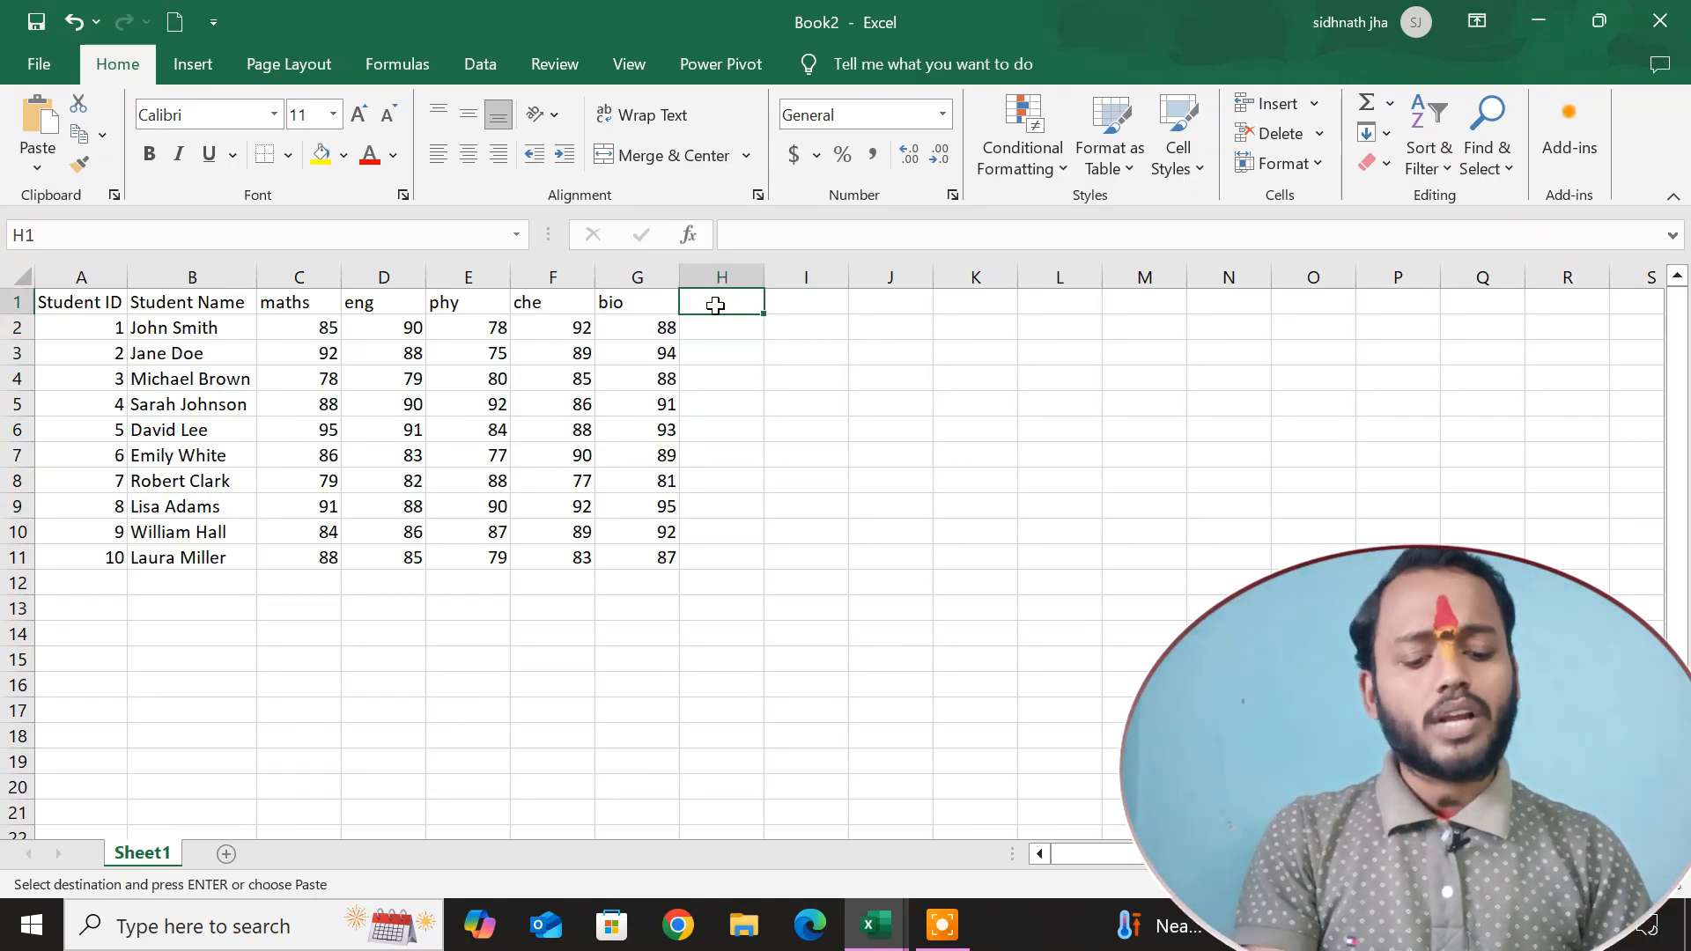
text(to)
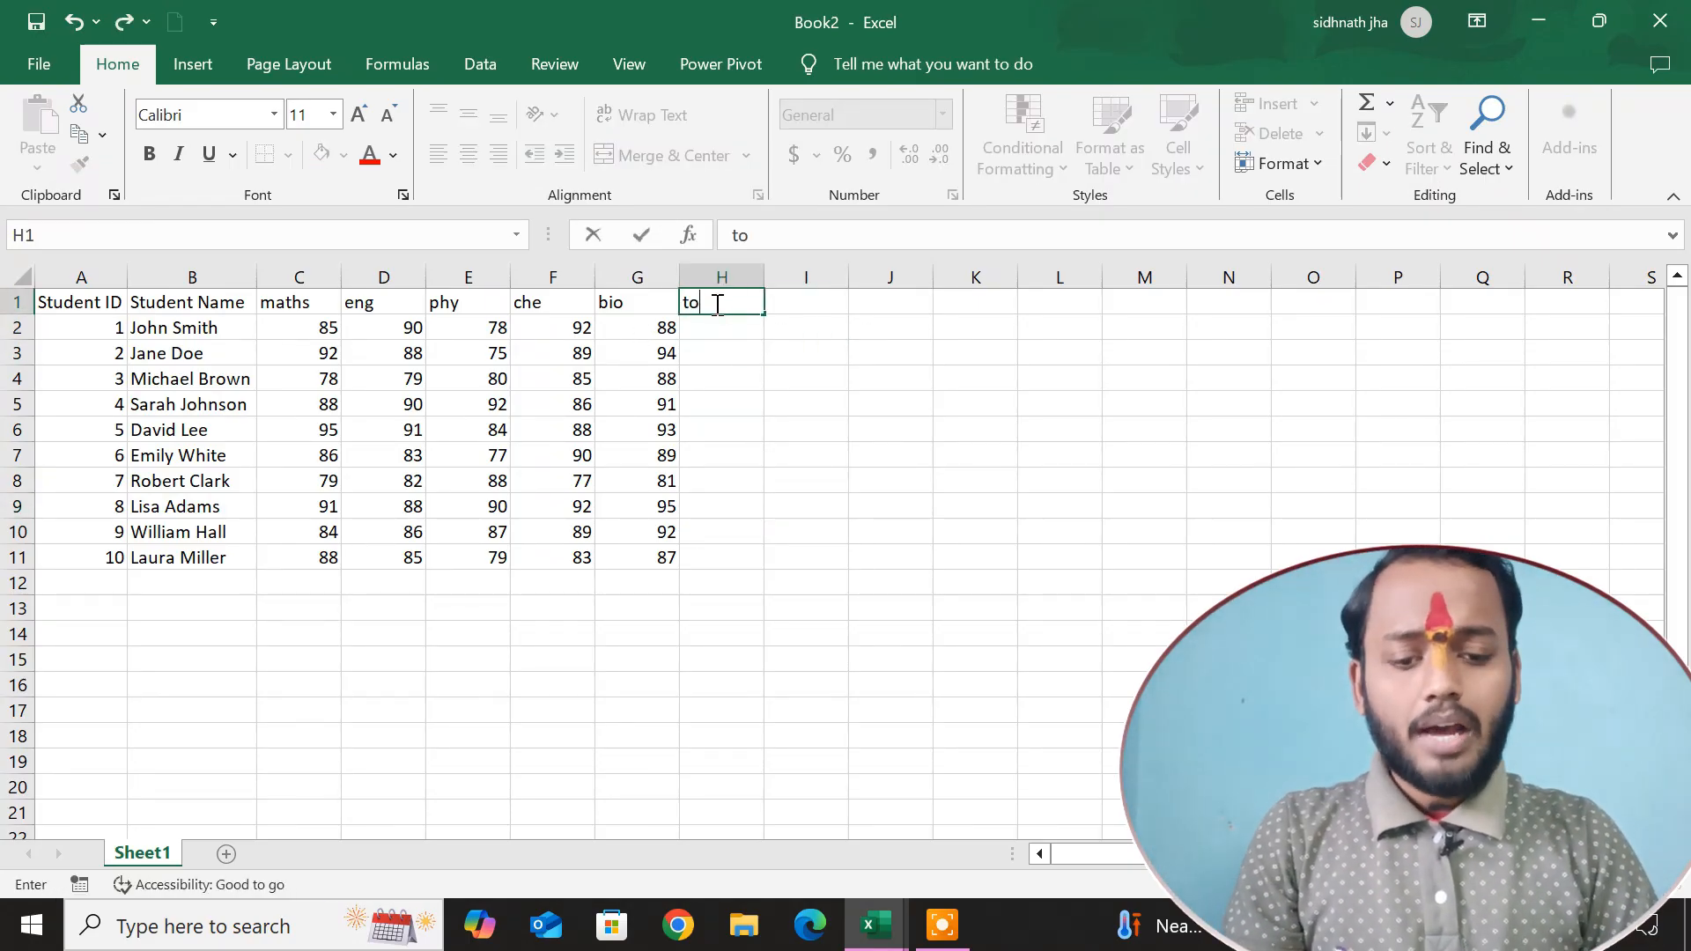
text(tal)
key(Return)
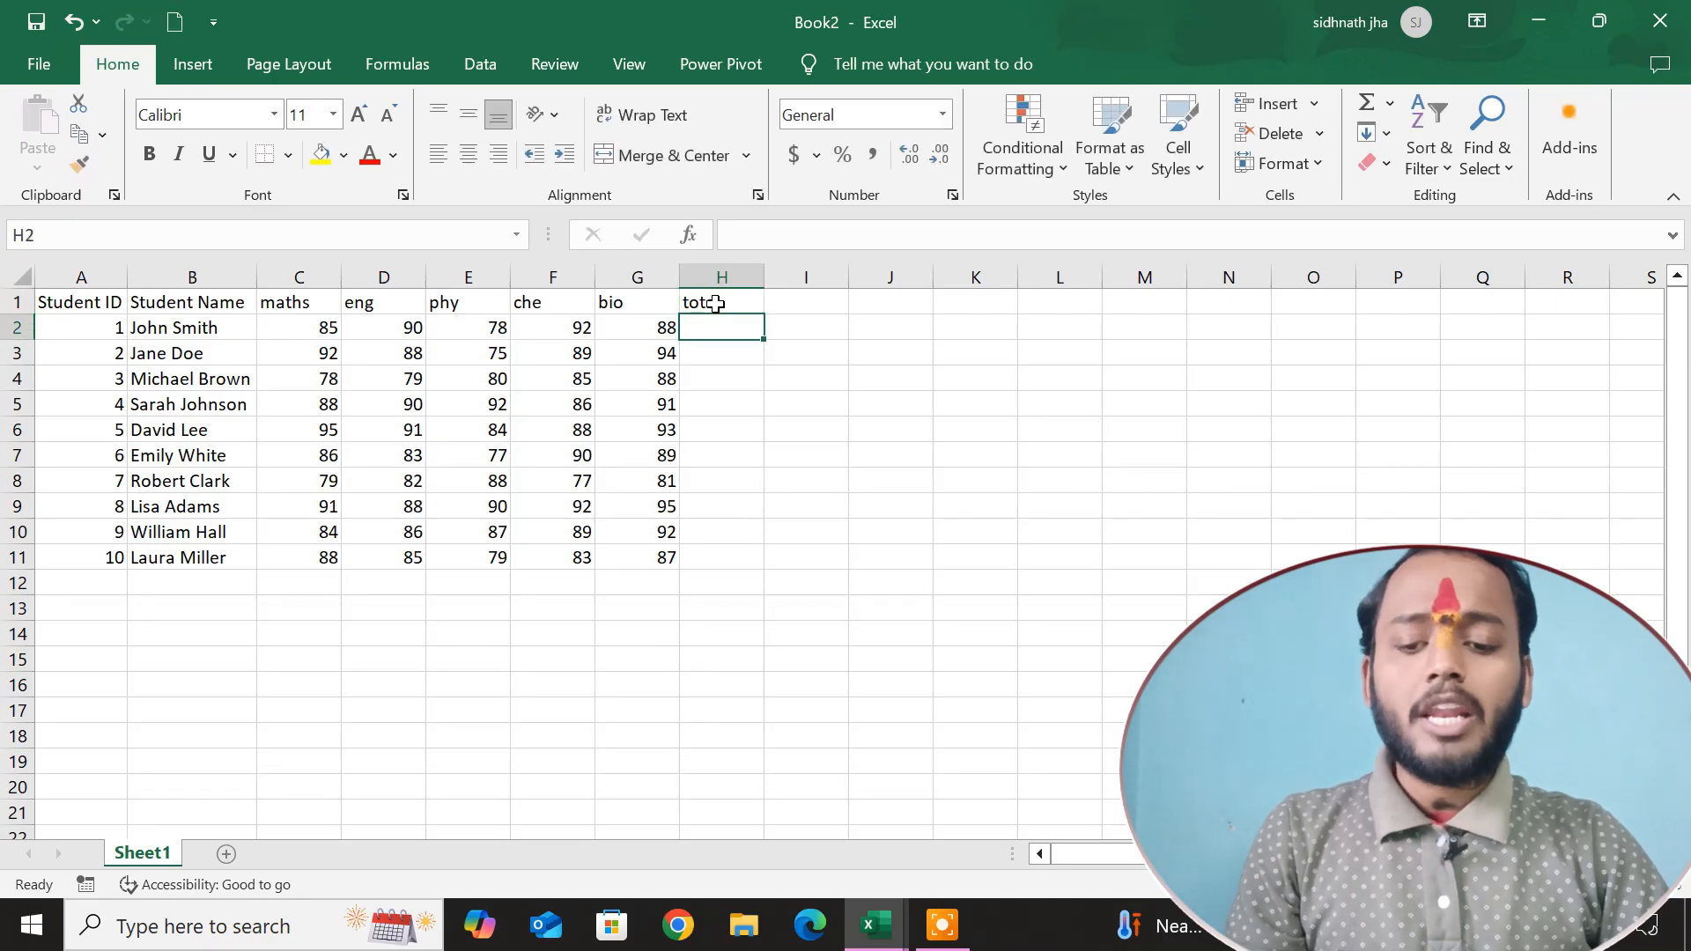
Enter the formula =C2+D2+E2+F2+G2 in cell H2 to add the first student's five subject marks.
click(774, 393)
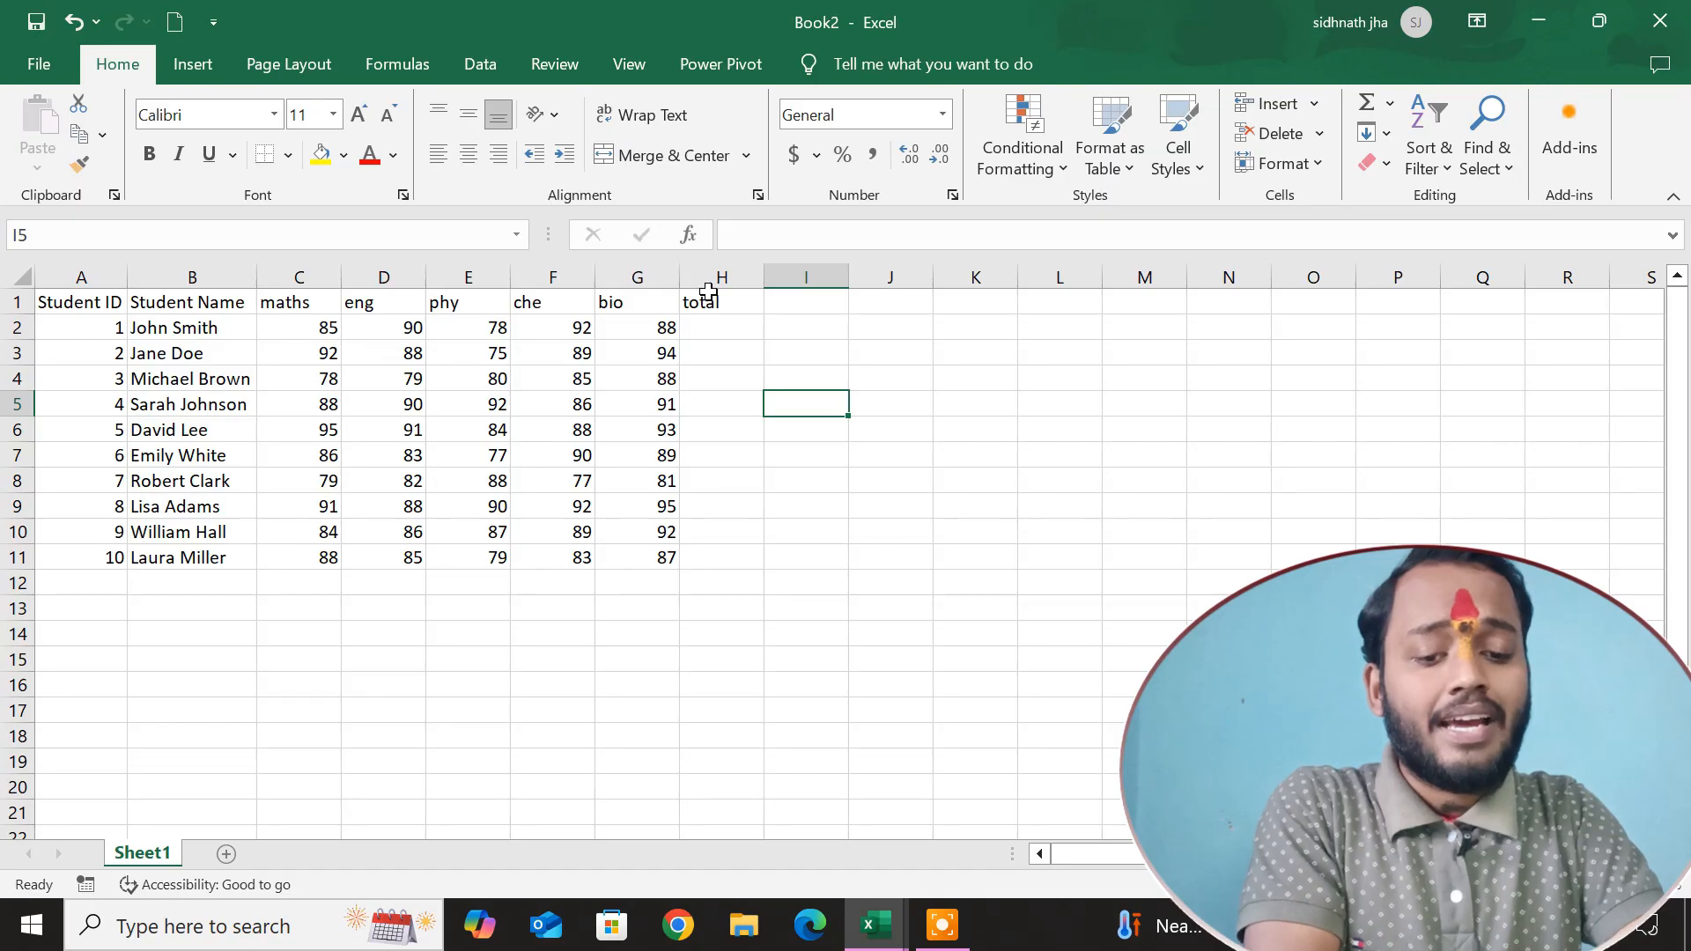
click(735, 333)
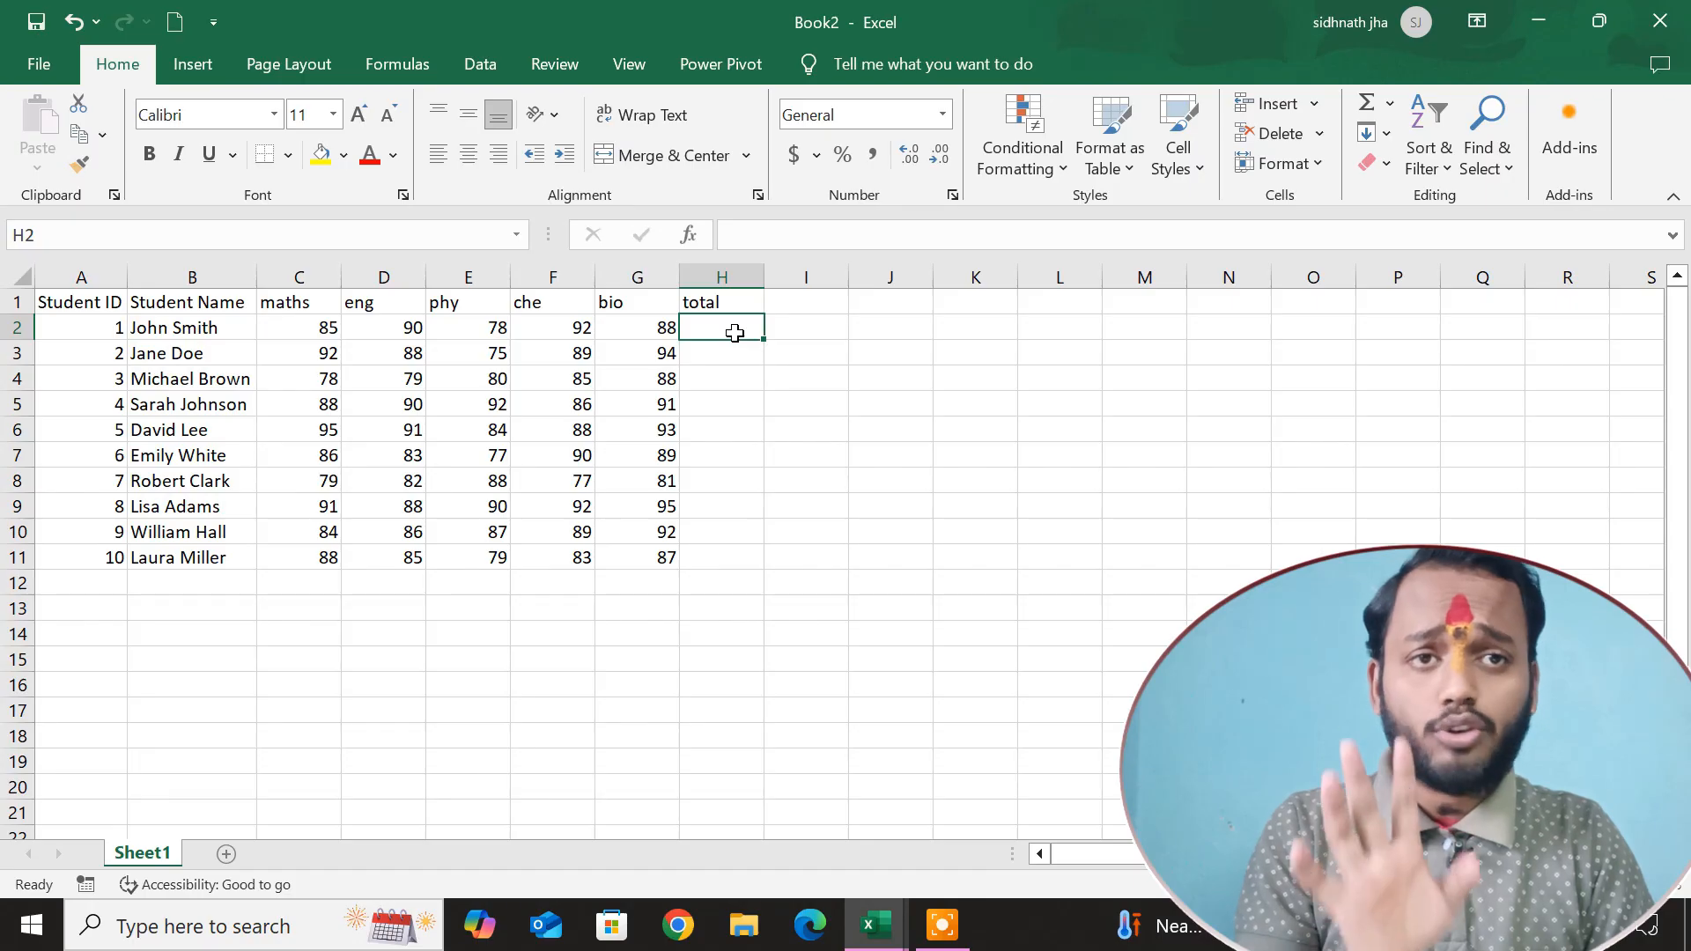
text(=)
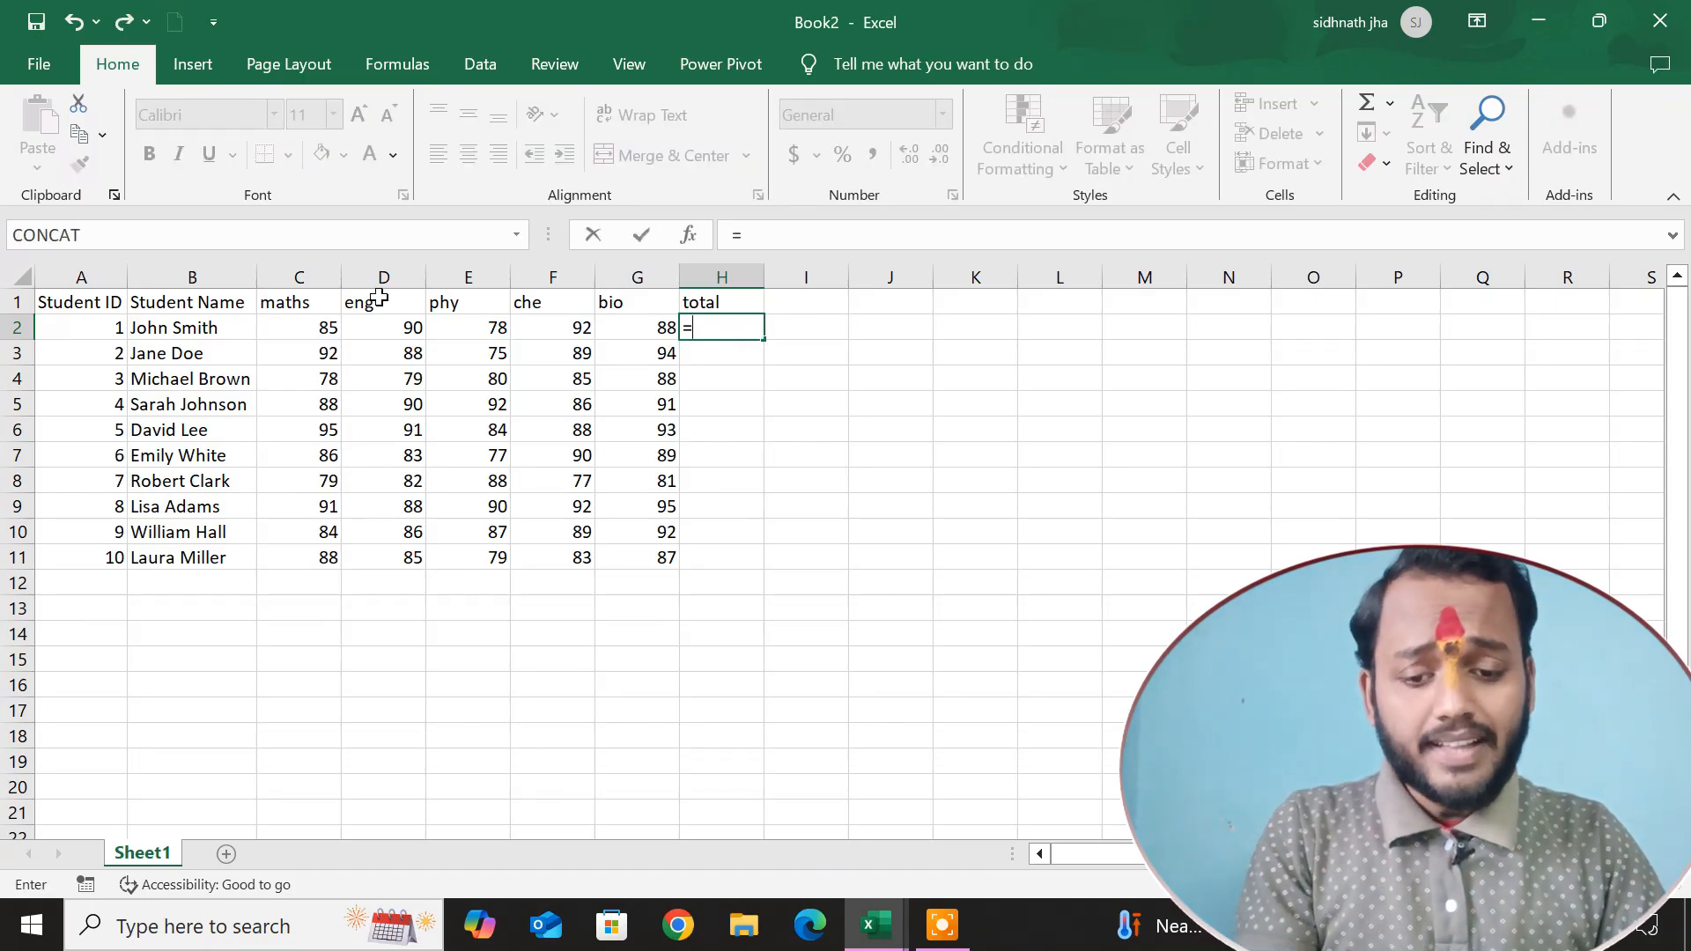
click(324, 327)
text(+)
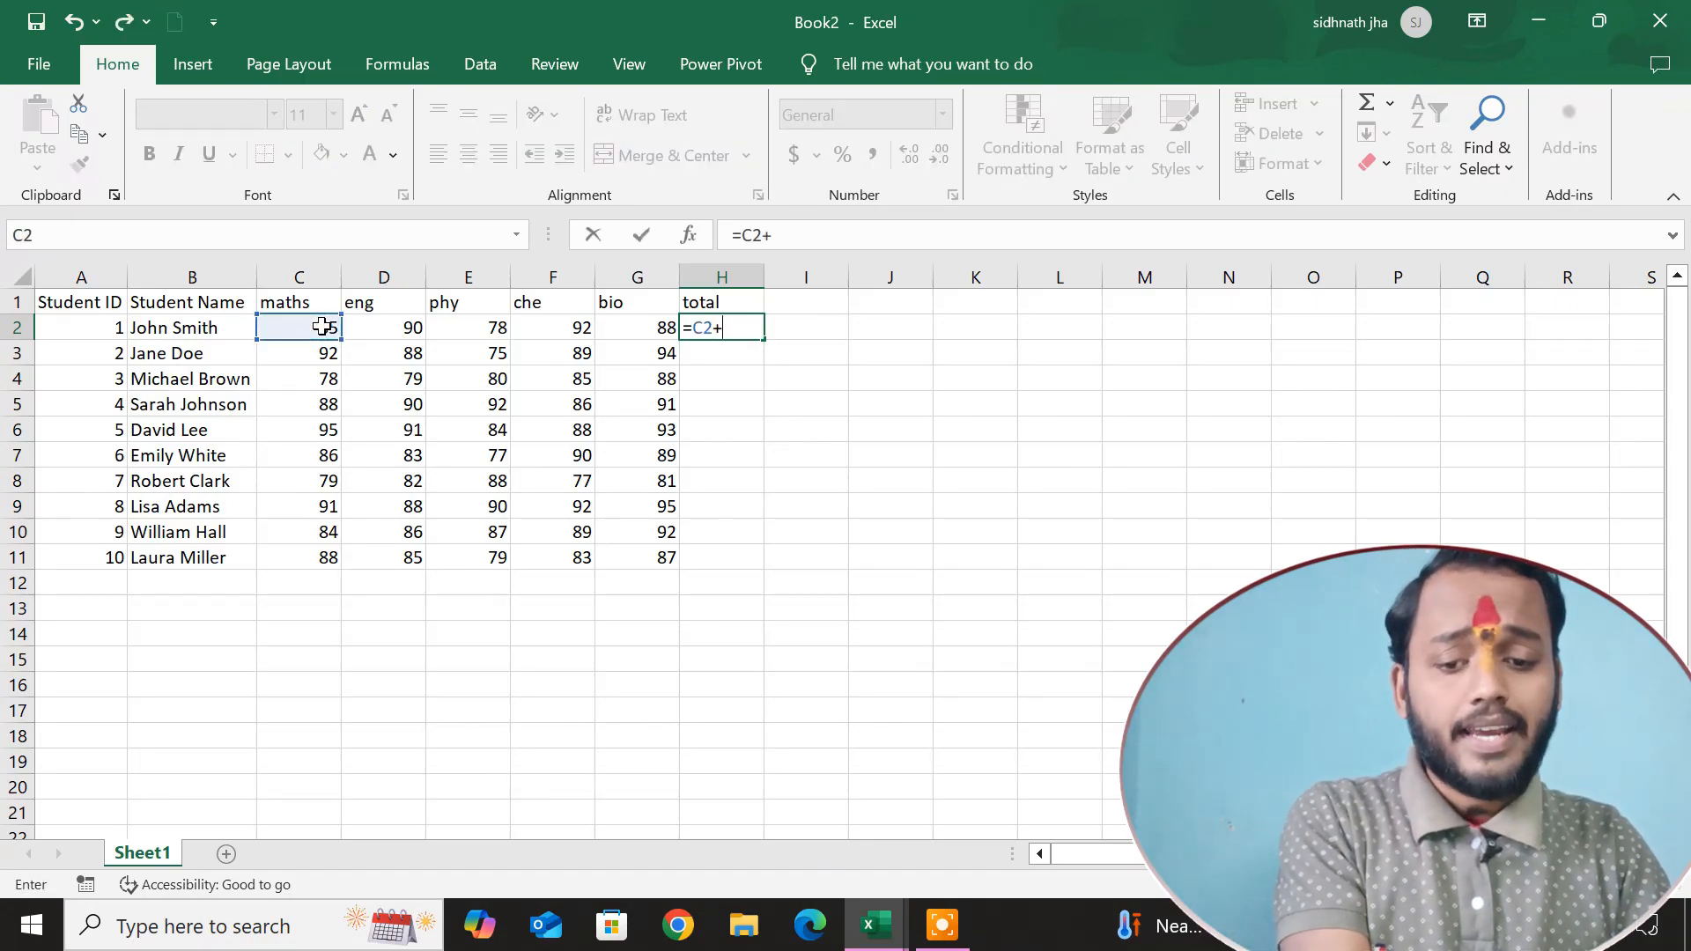
mouse_move(405, 333)
mouse_down()
mouse_move(401, 348)
mouse_move(401, 333)
mouse_up()
text(+)
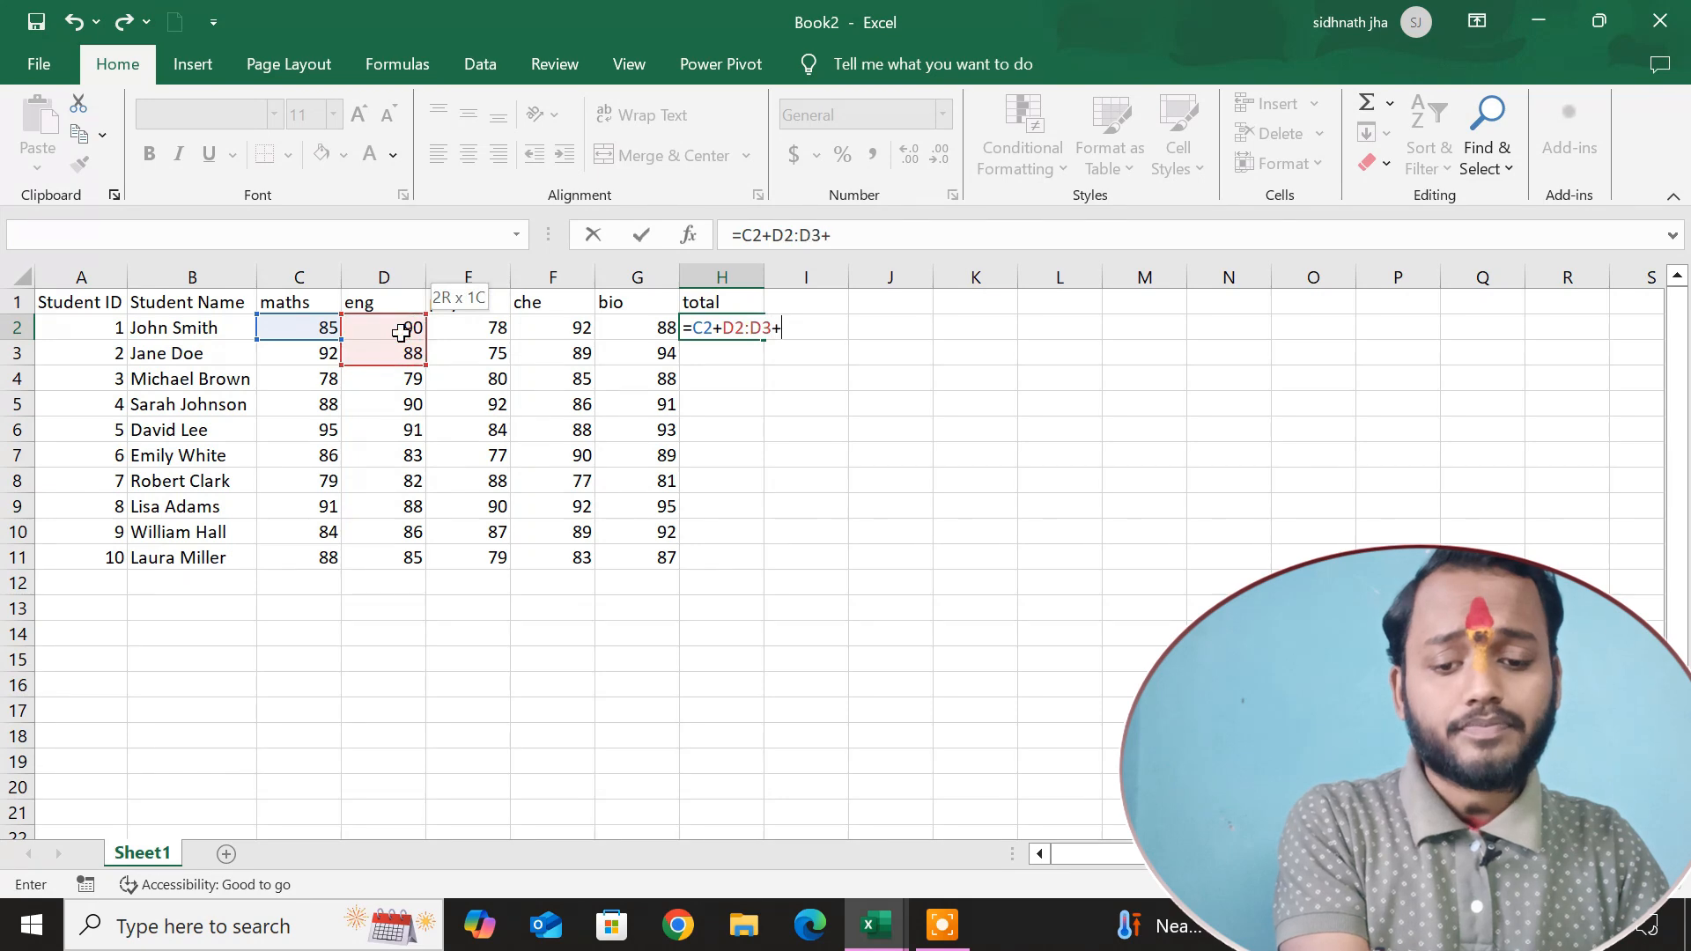
click(396, 355)
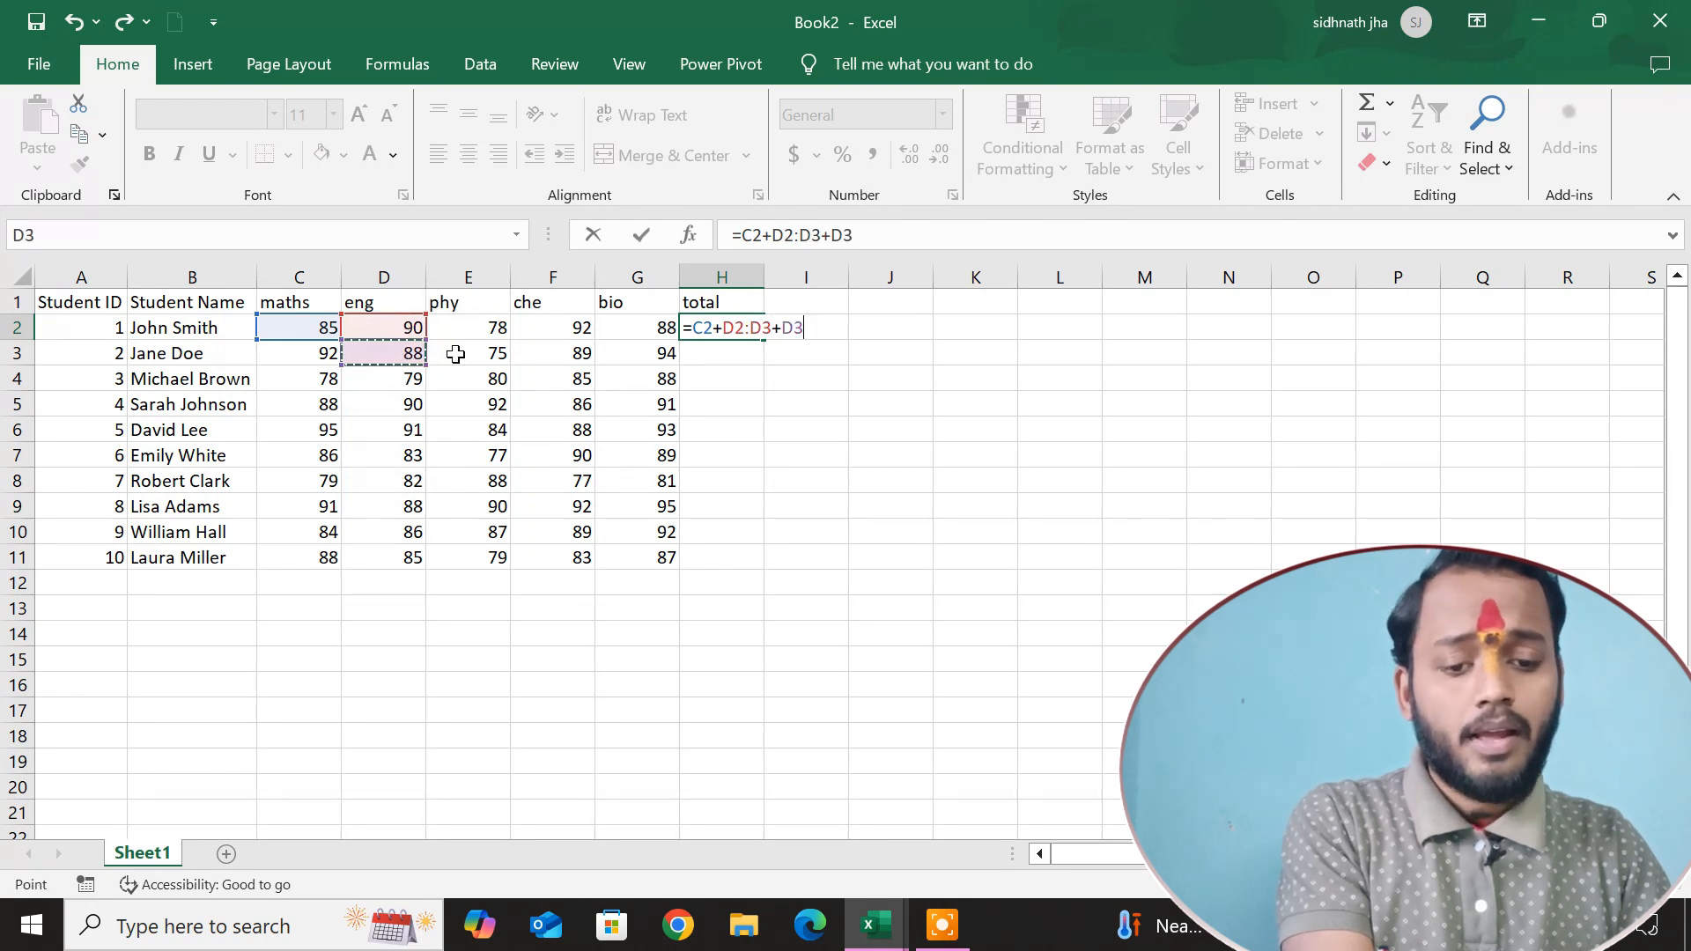
key(BackSpace)
key(BackSpace)
key(BackSpace)
key(BackSpace)
key(BackSpace)
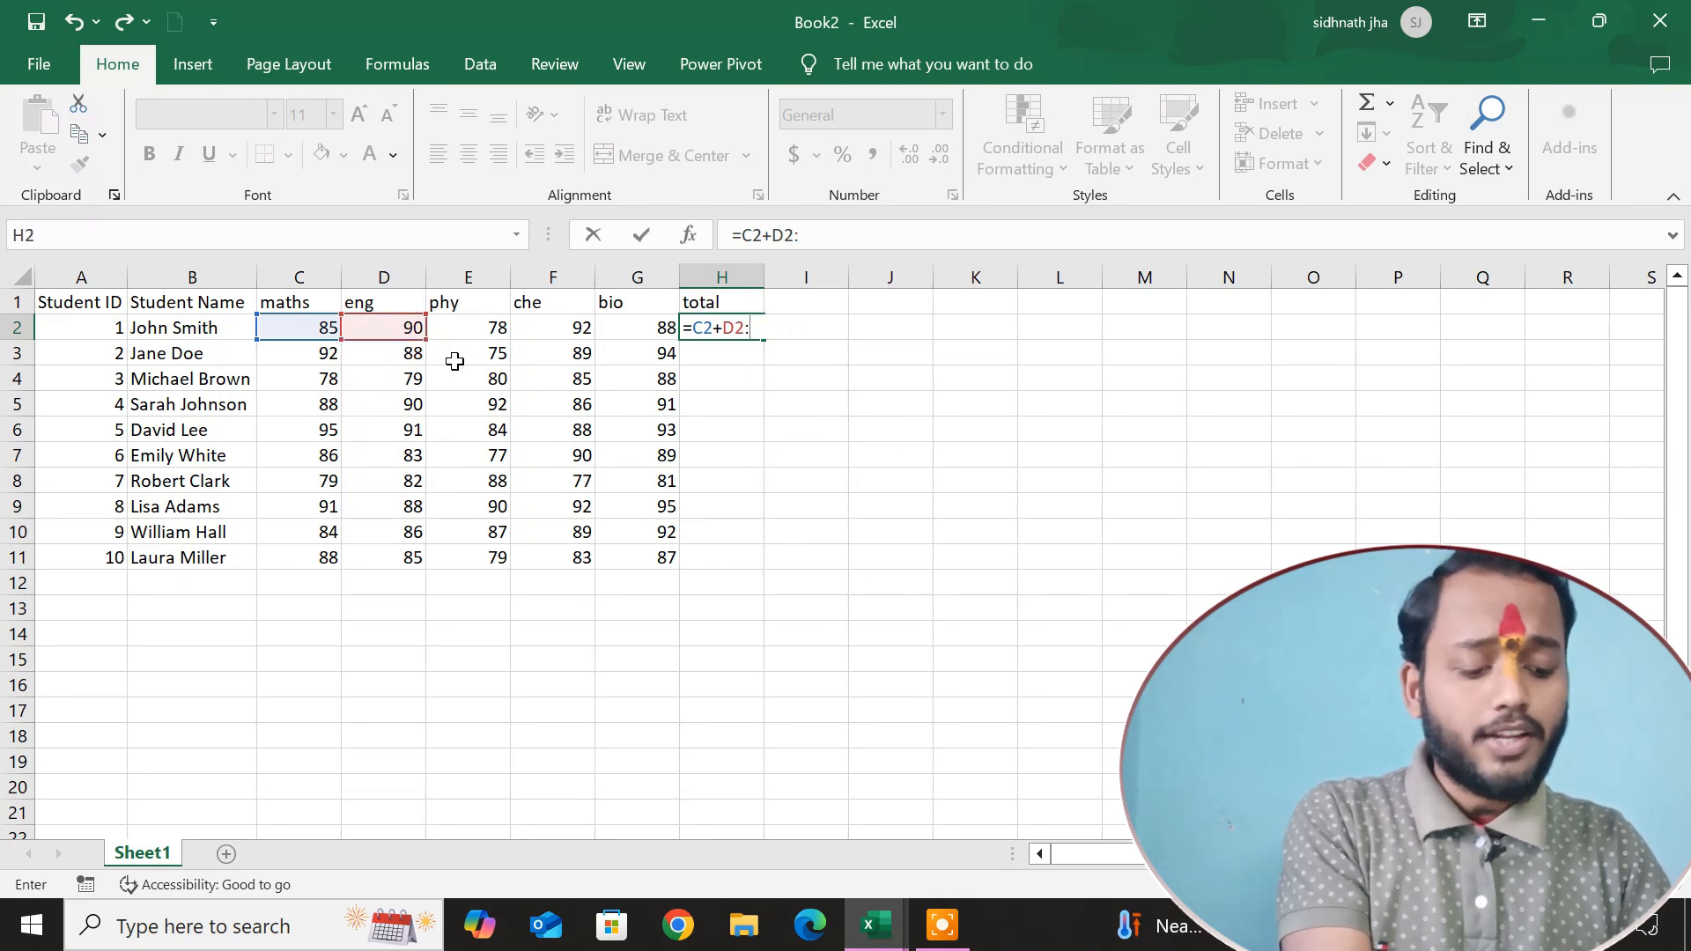
text(+)
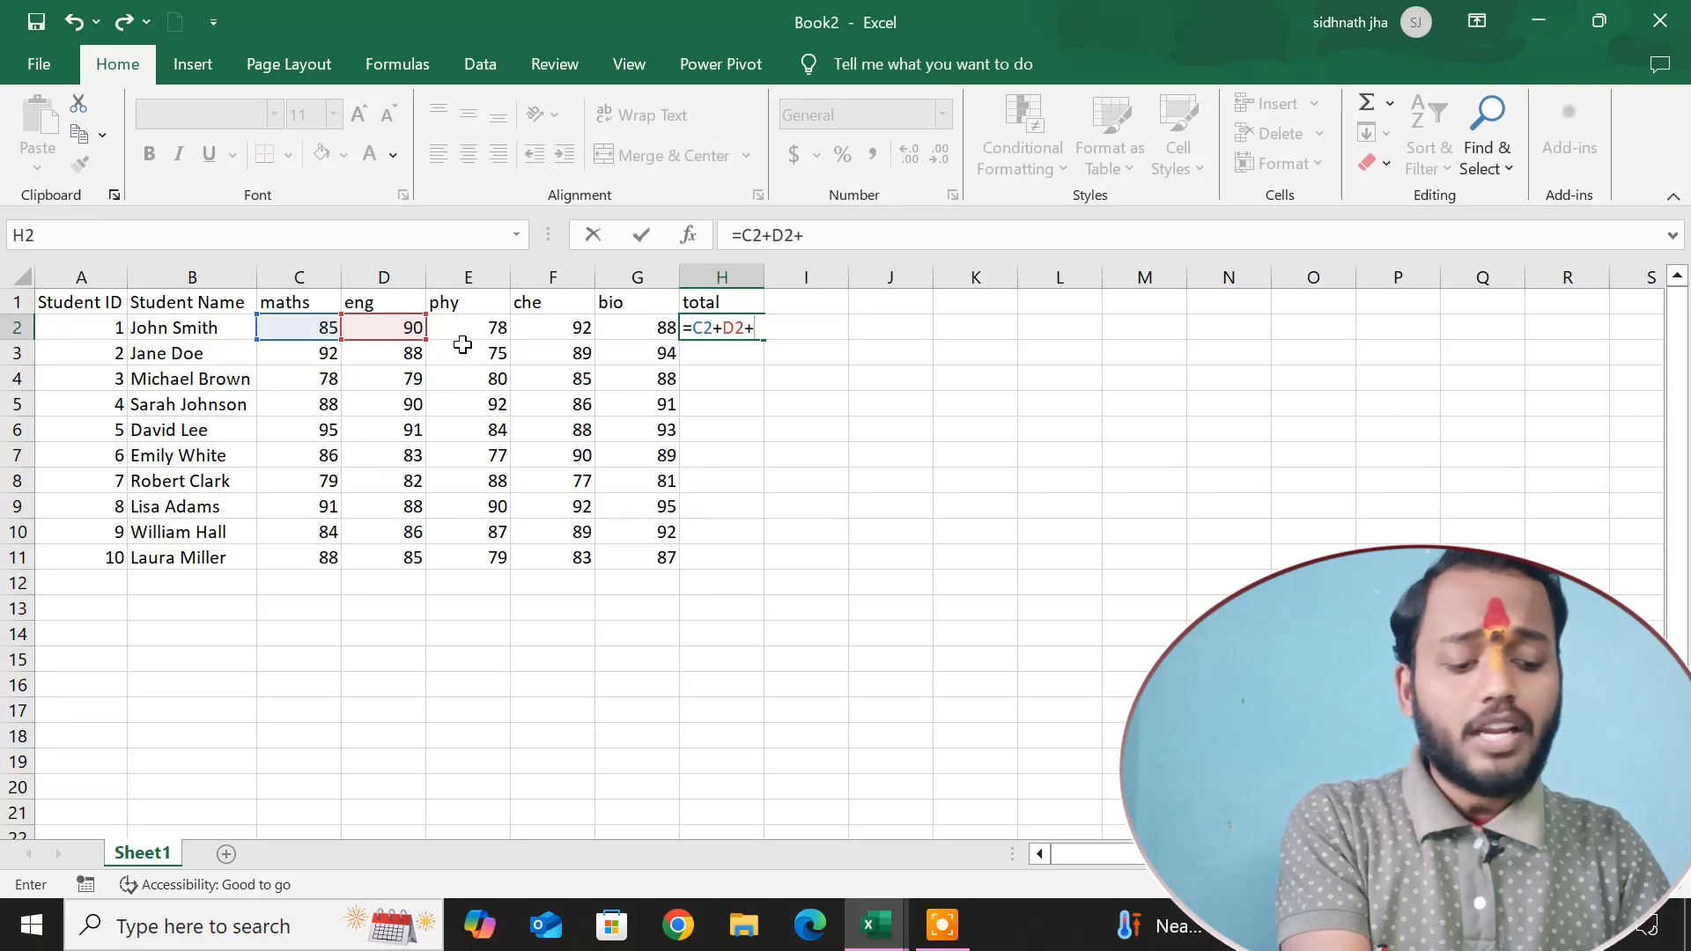
click(464, 325)
text(+)
click(540, 325)
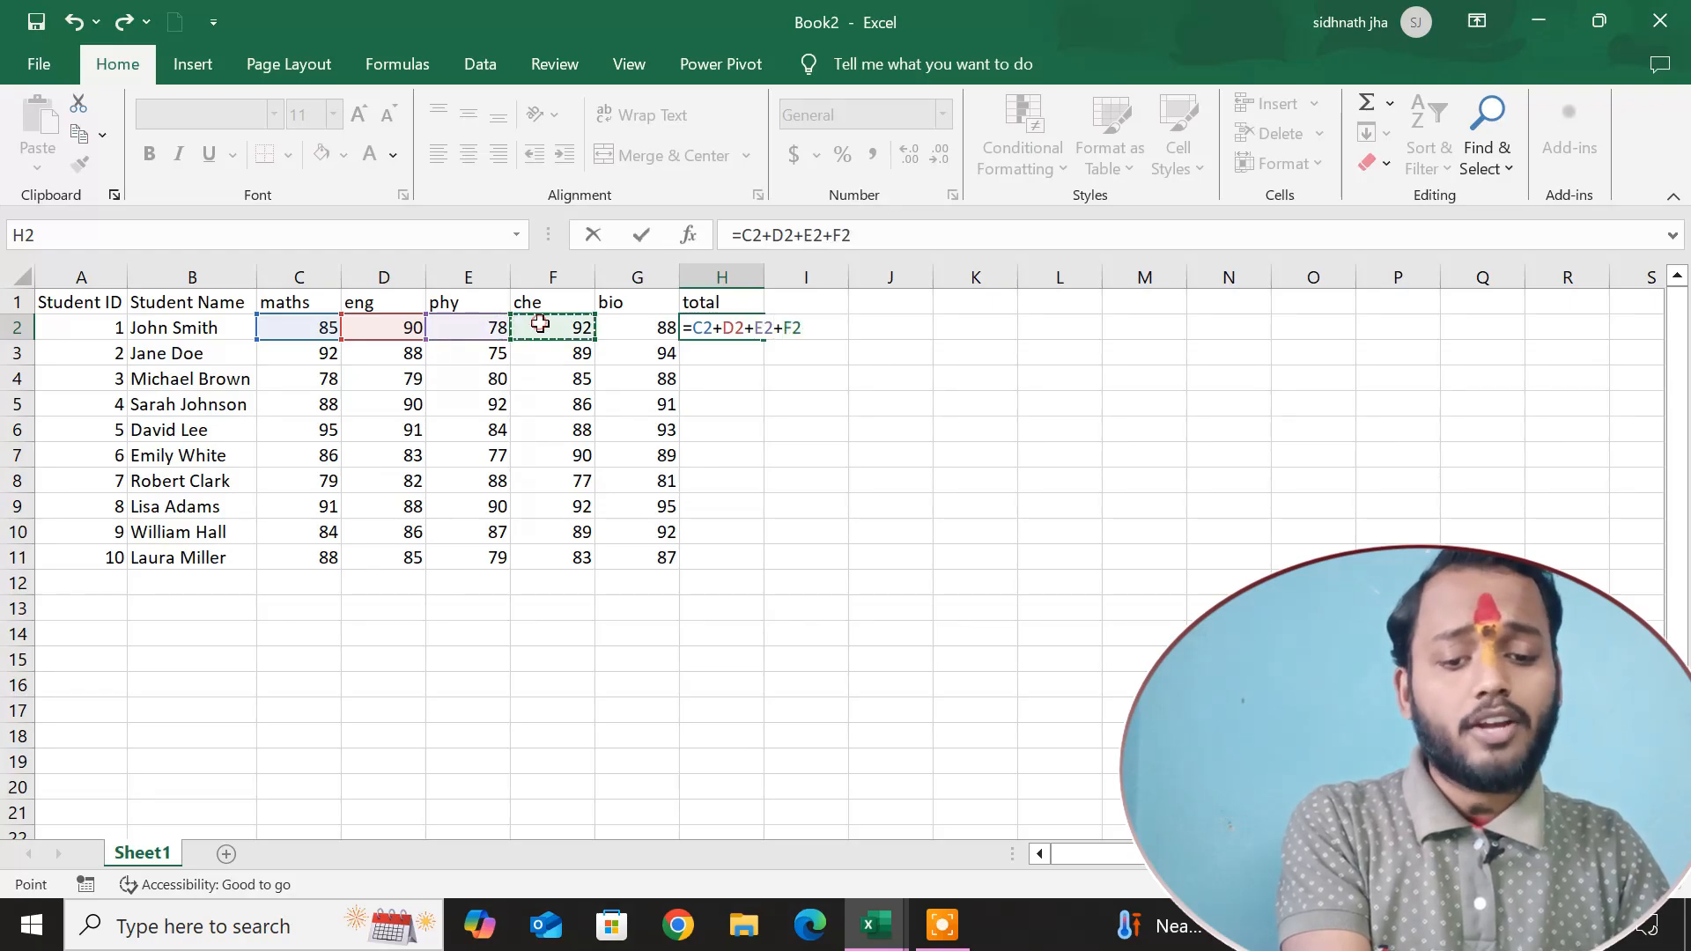
text(+)
click(636, 333)
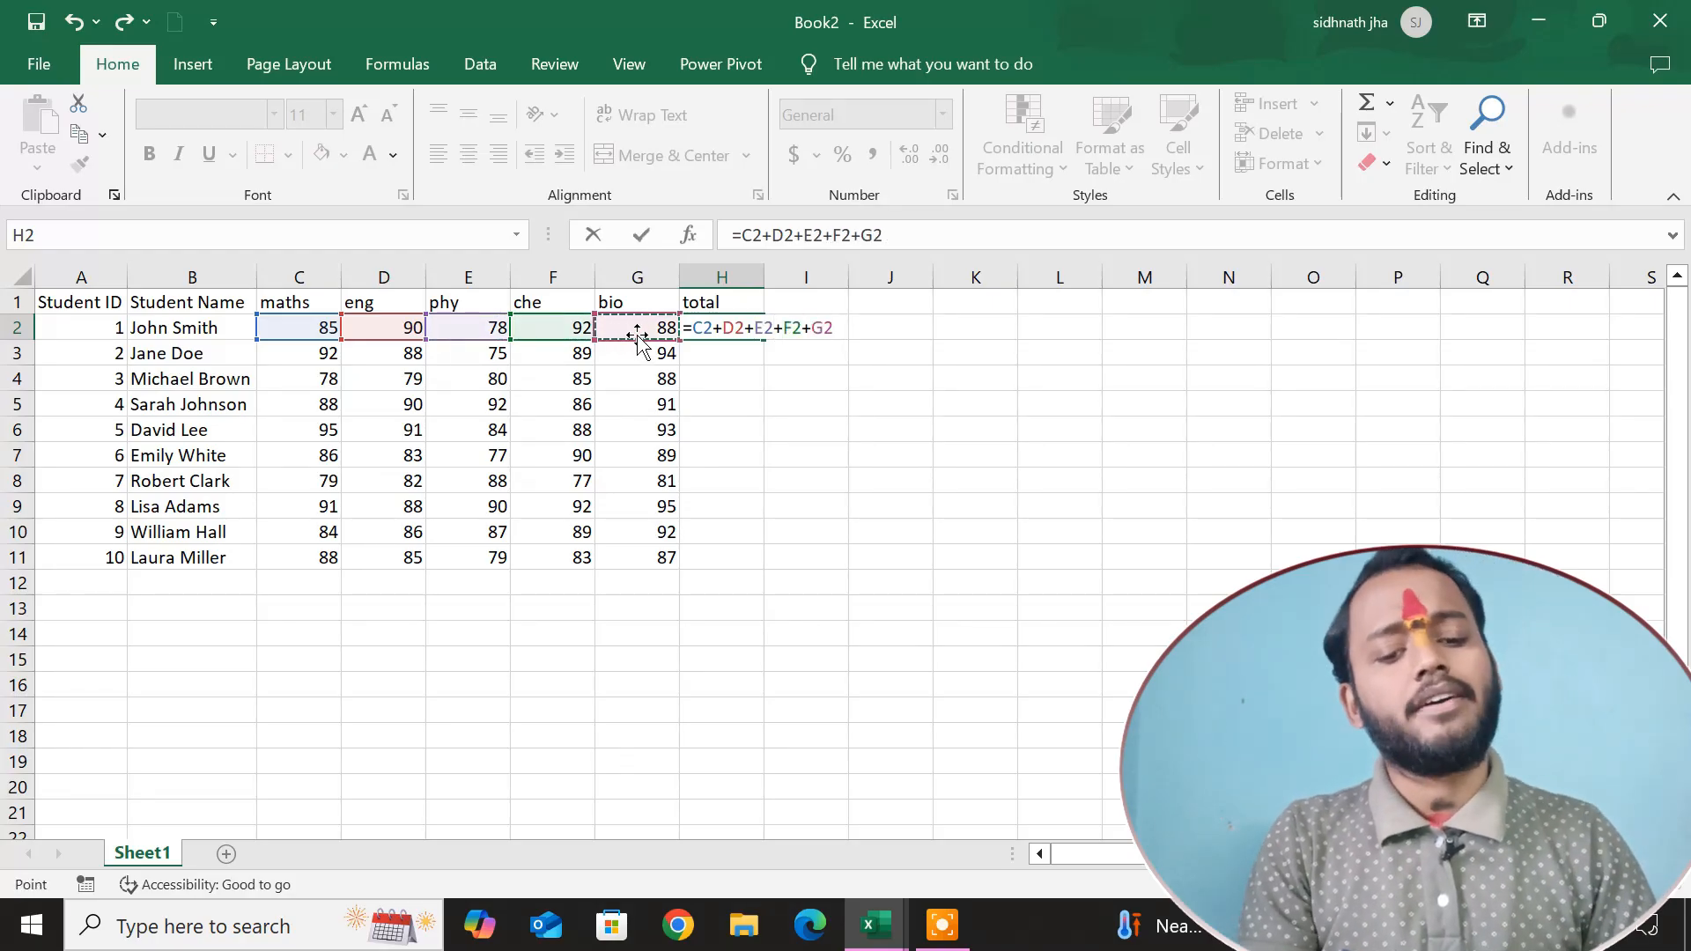
key(Return)
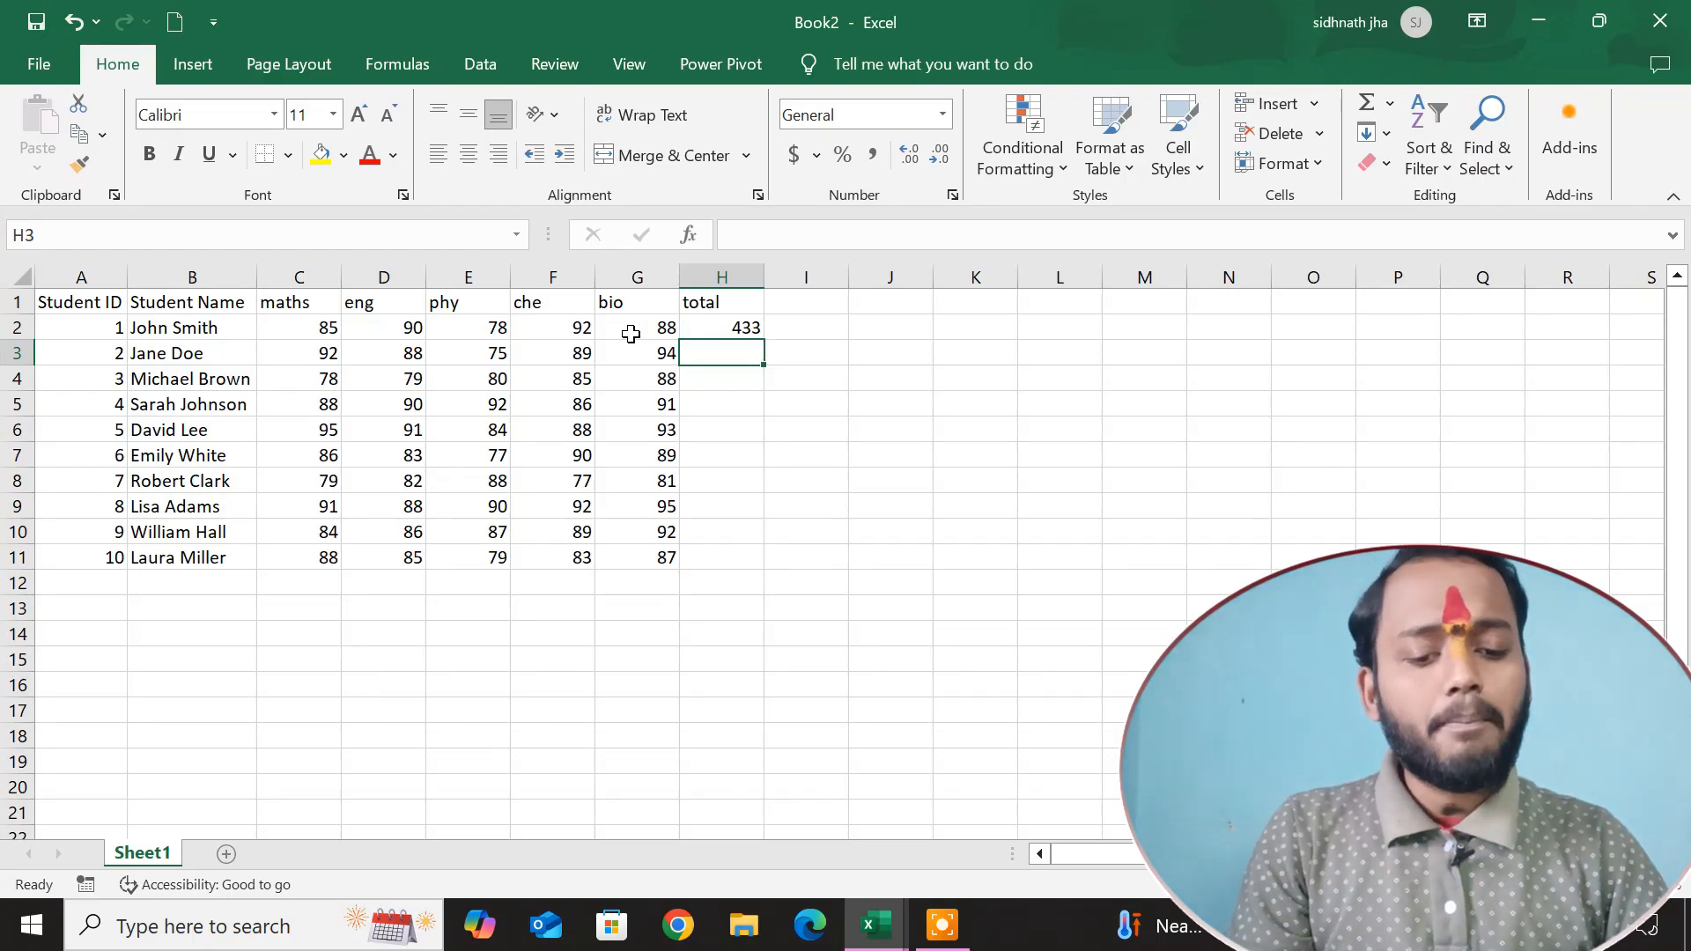
Fill the addition formula from H2 down to H11 for all students.
click(746, 328)
drag(765, 339, 744, 555)
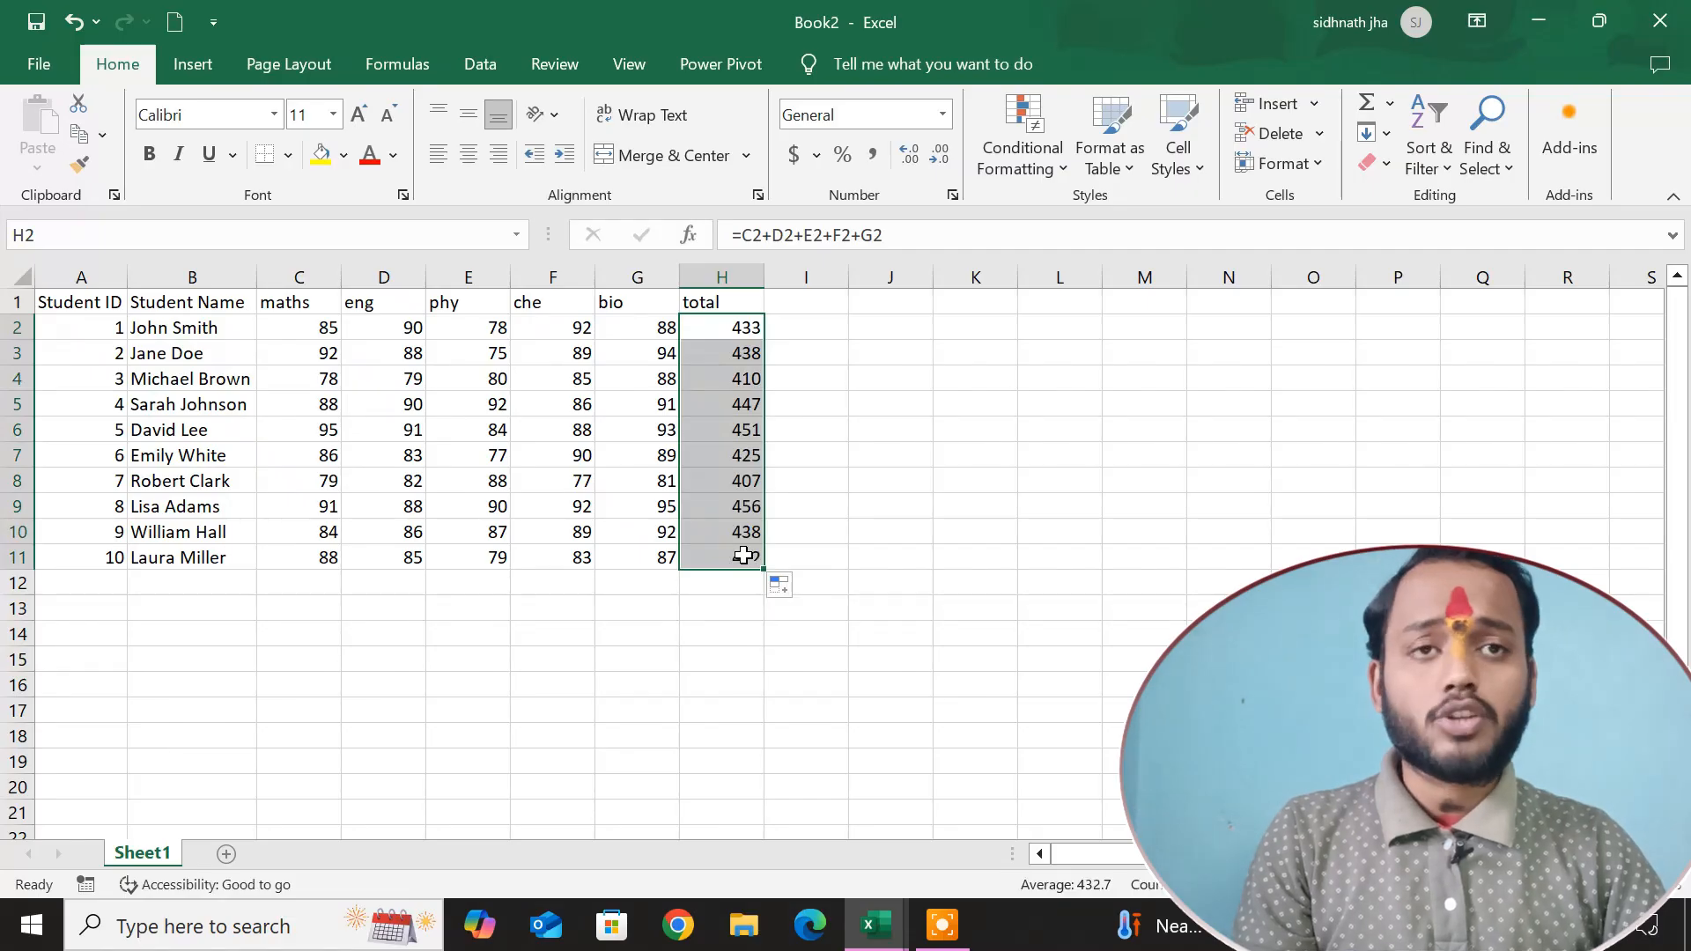
click(841, 404)
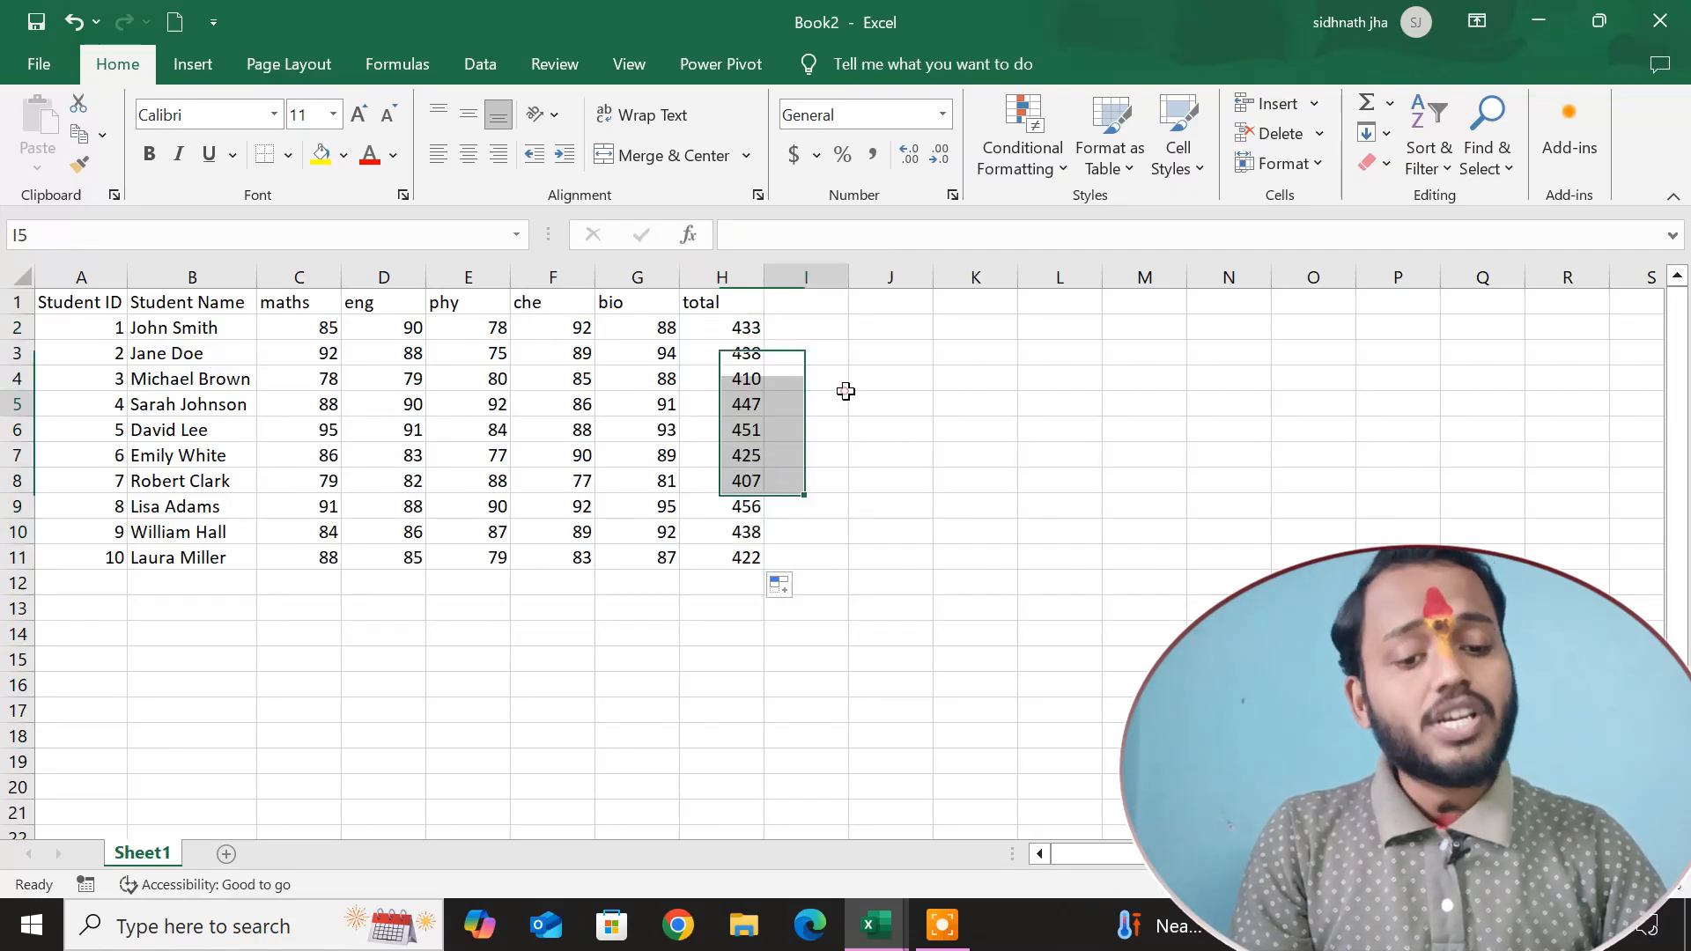
Enter a SUM formula in cell I2 with the separate arguments C2,D2,E2,F2,G2.
click(811, 324)
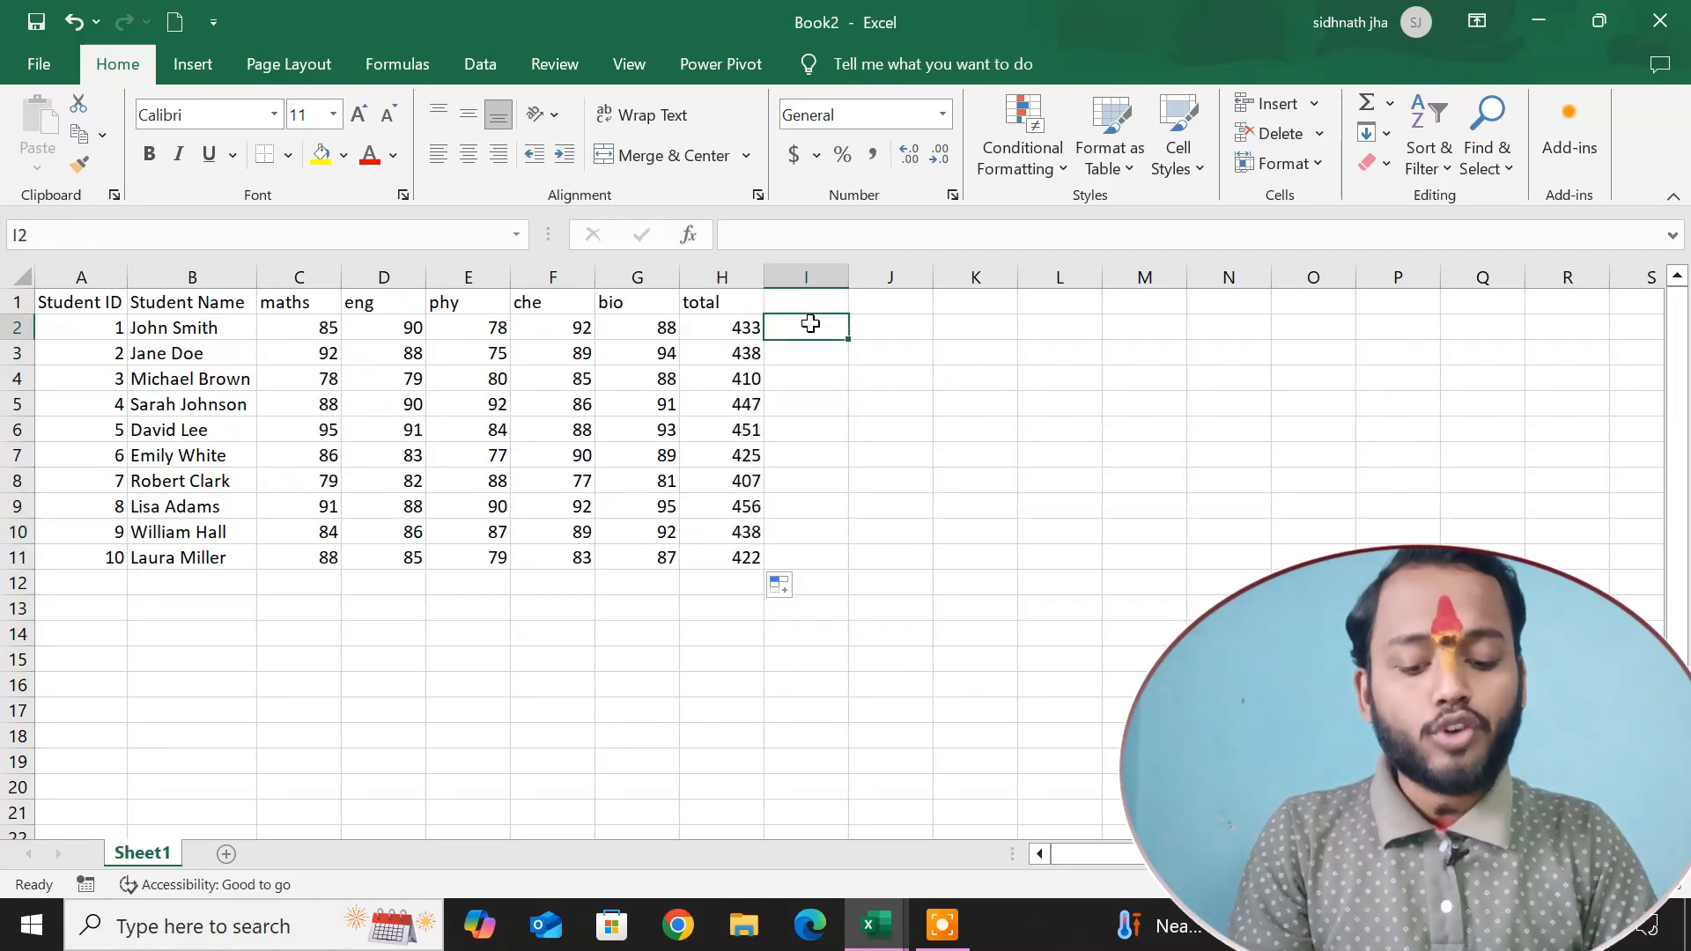
text(=sum)
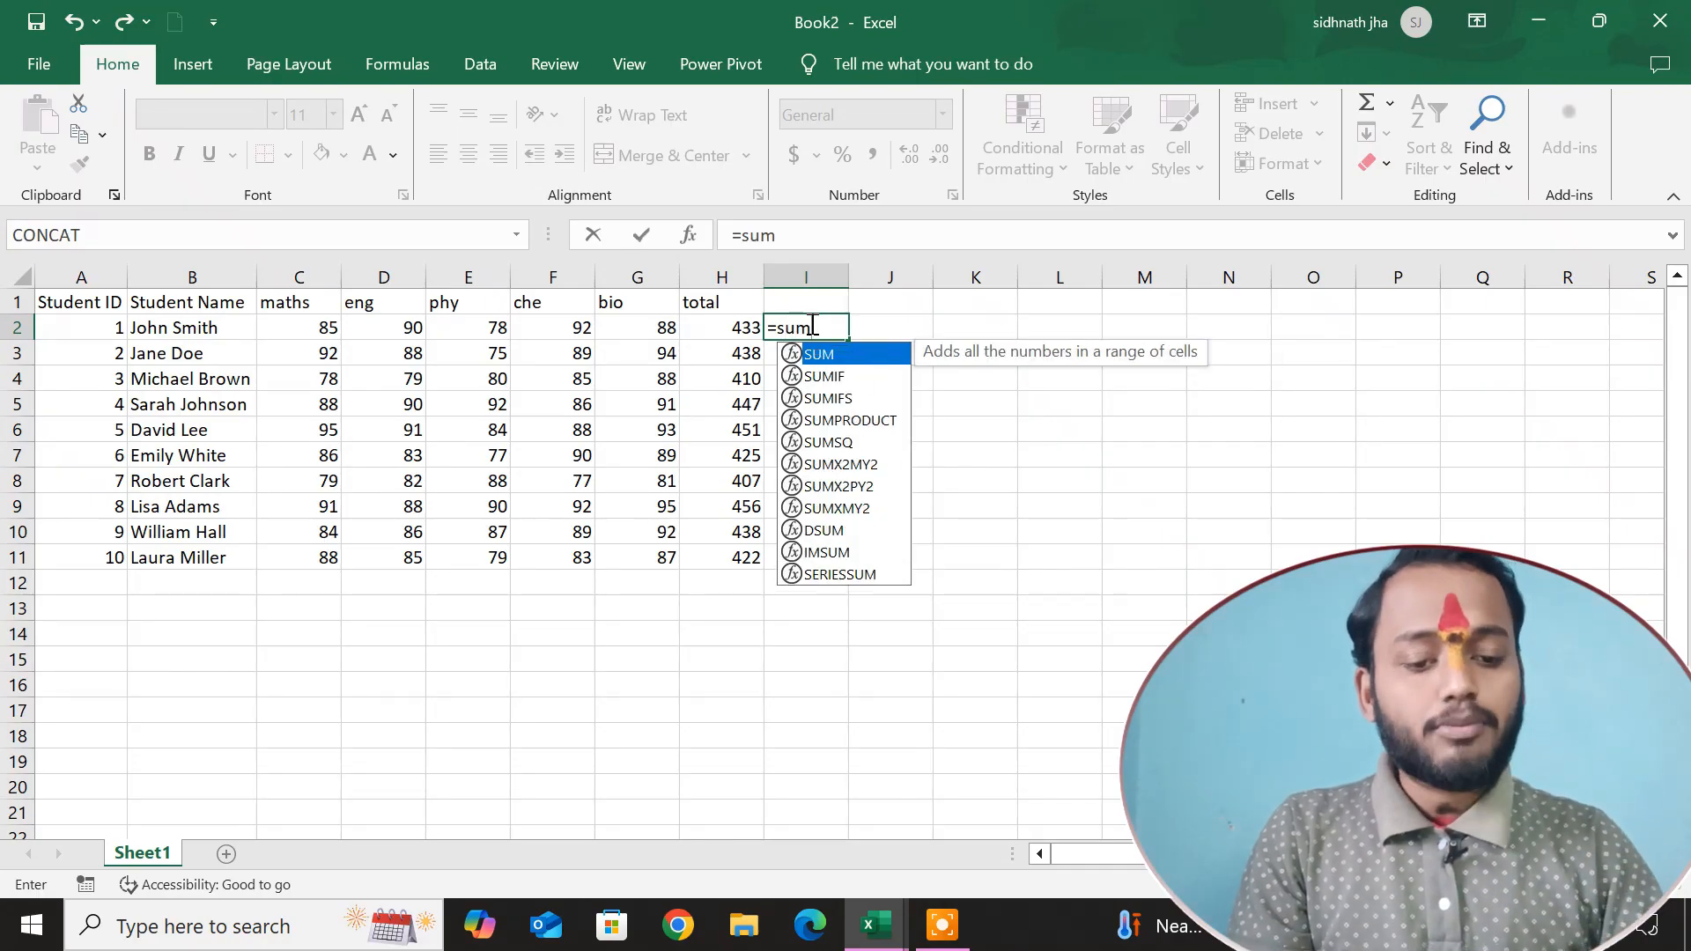
key(Tab)
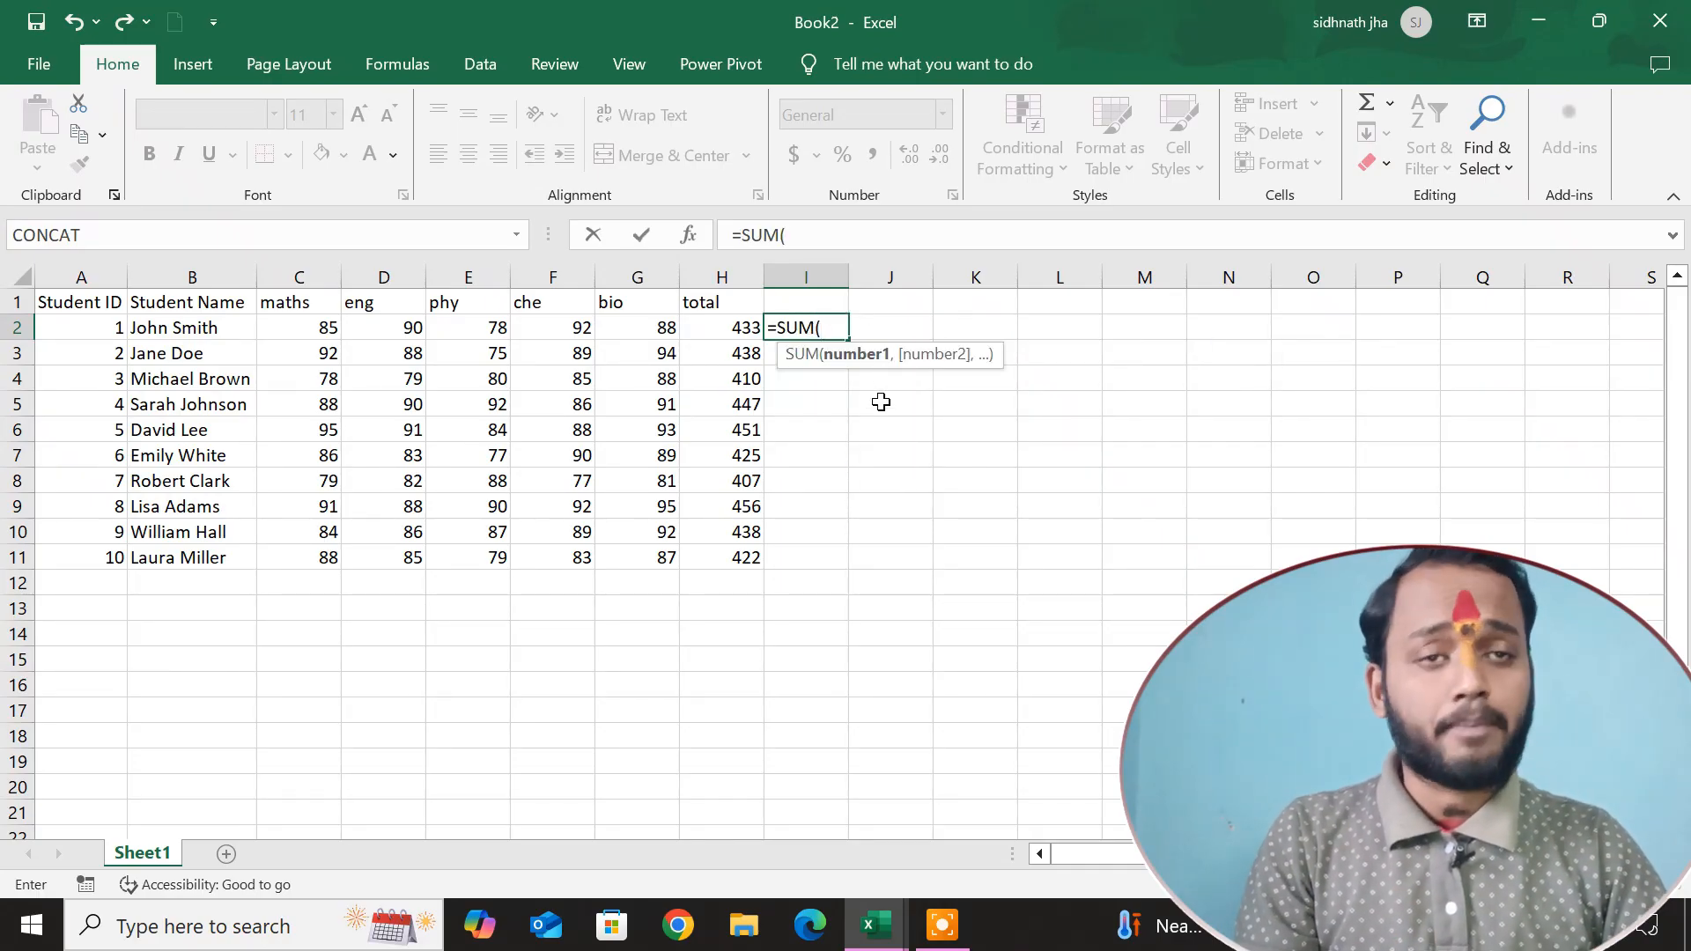
click(324, 326)
text(,)
click(410, 327)
text(,)
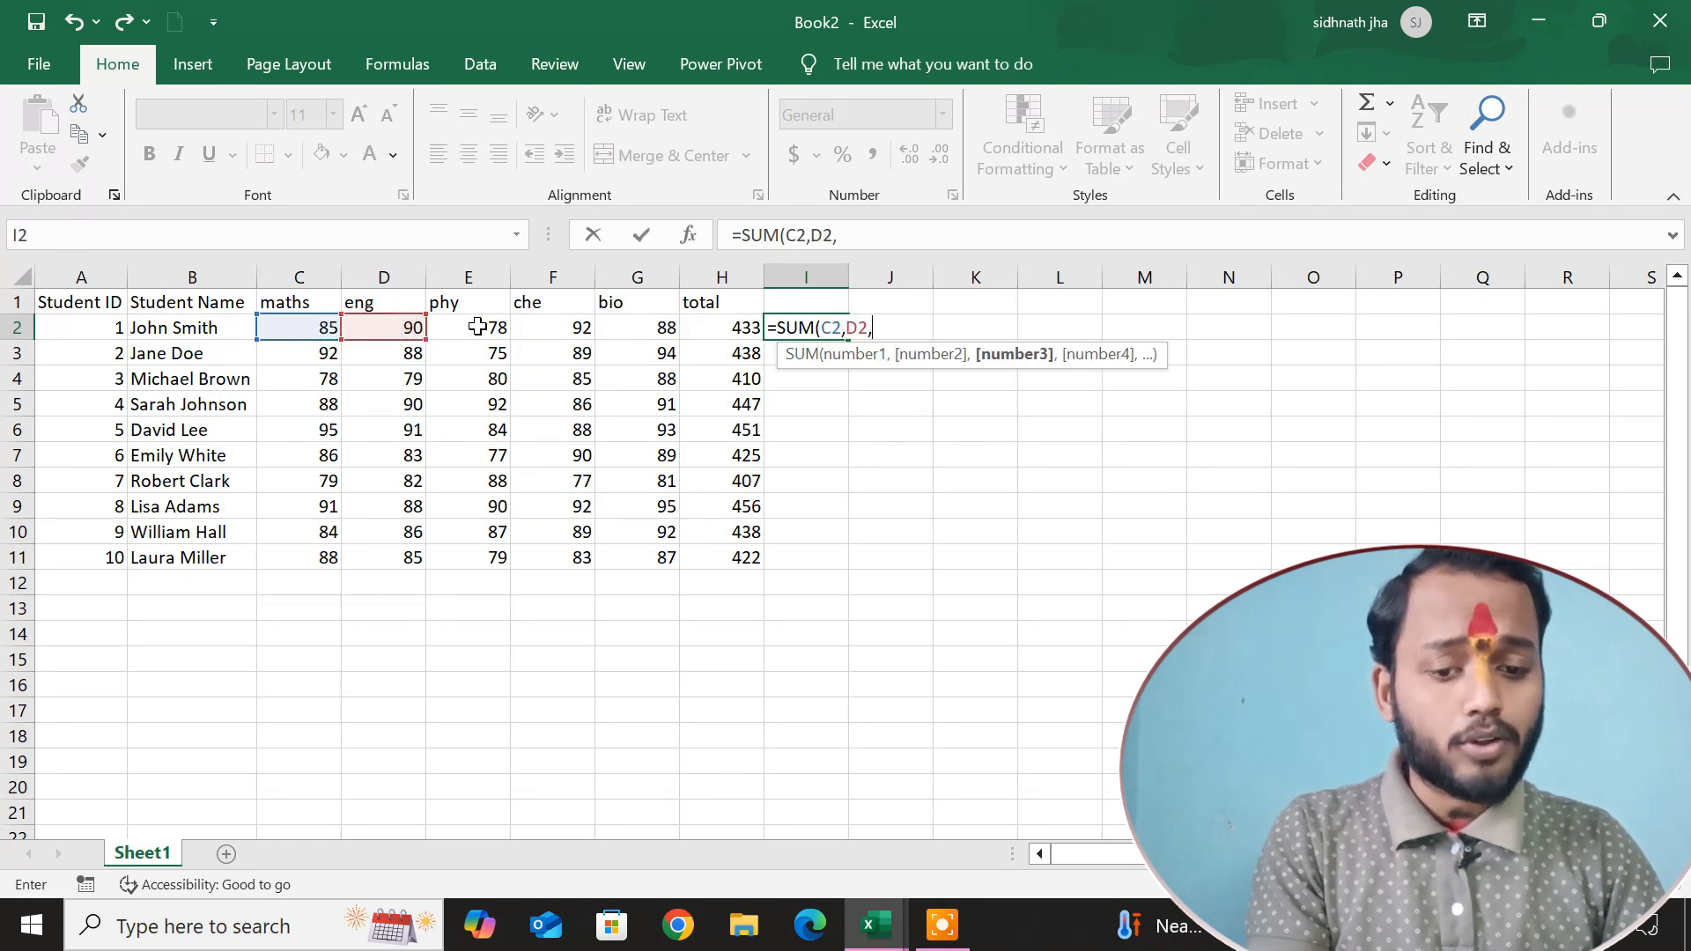
click(494, 328)
text(,)
click(572, 330)
text(,)
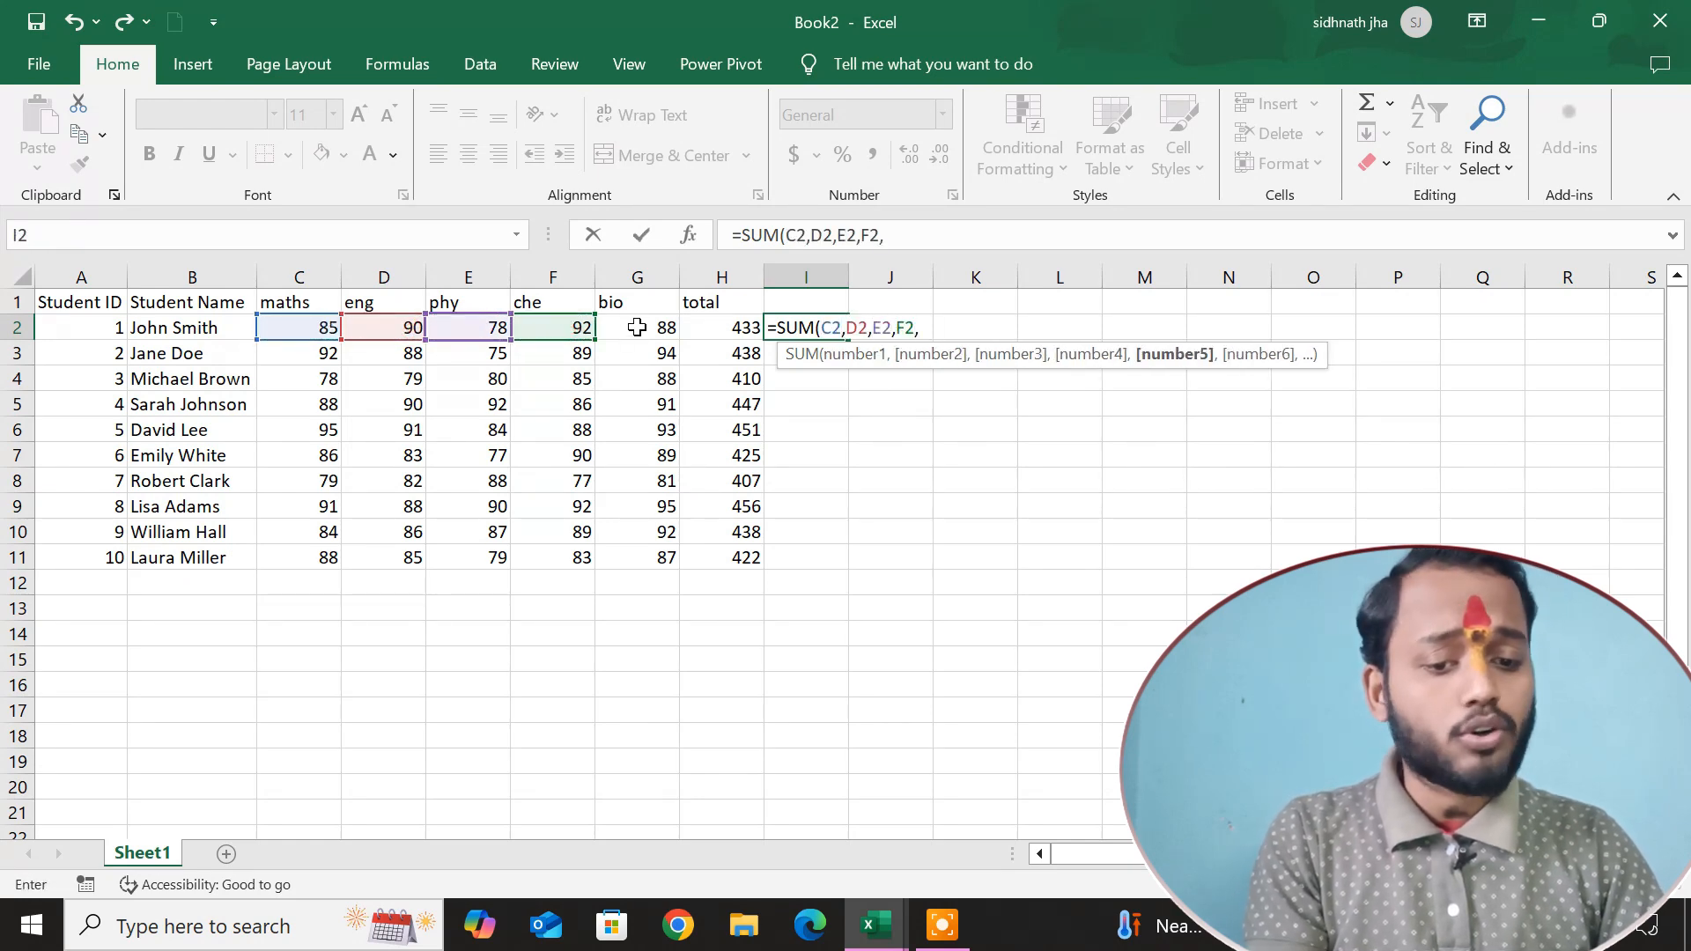
click(644, 328)
text(,)
key(BackSpace)
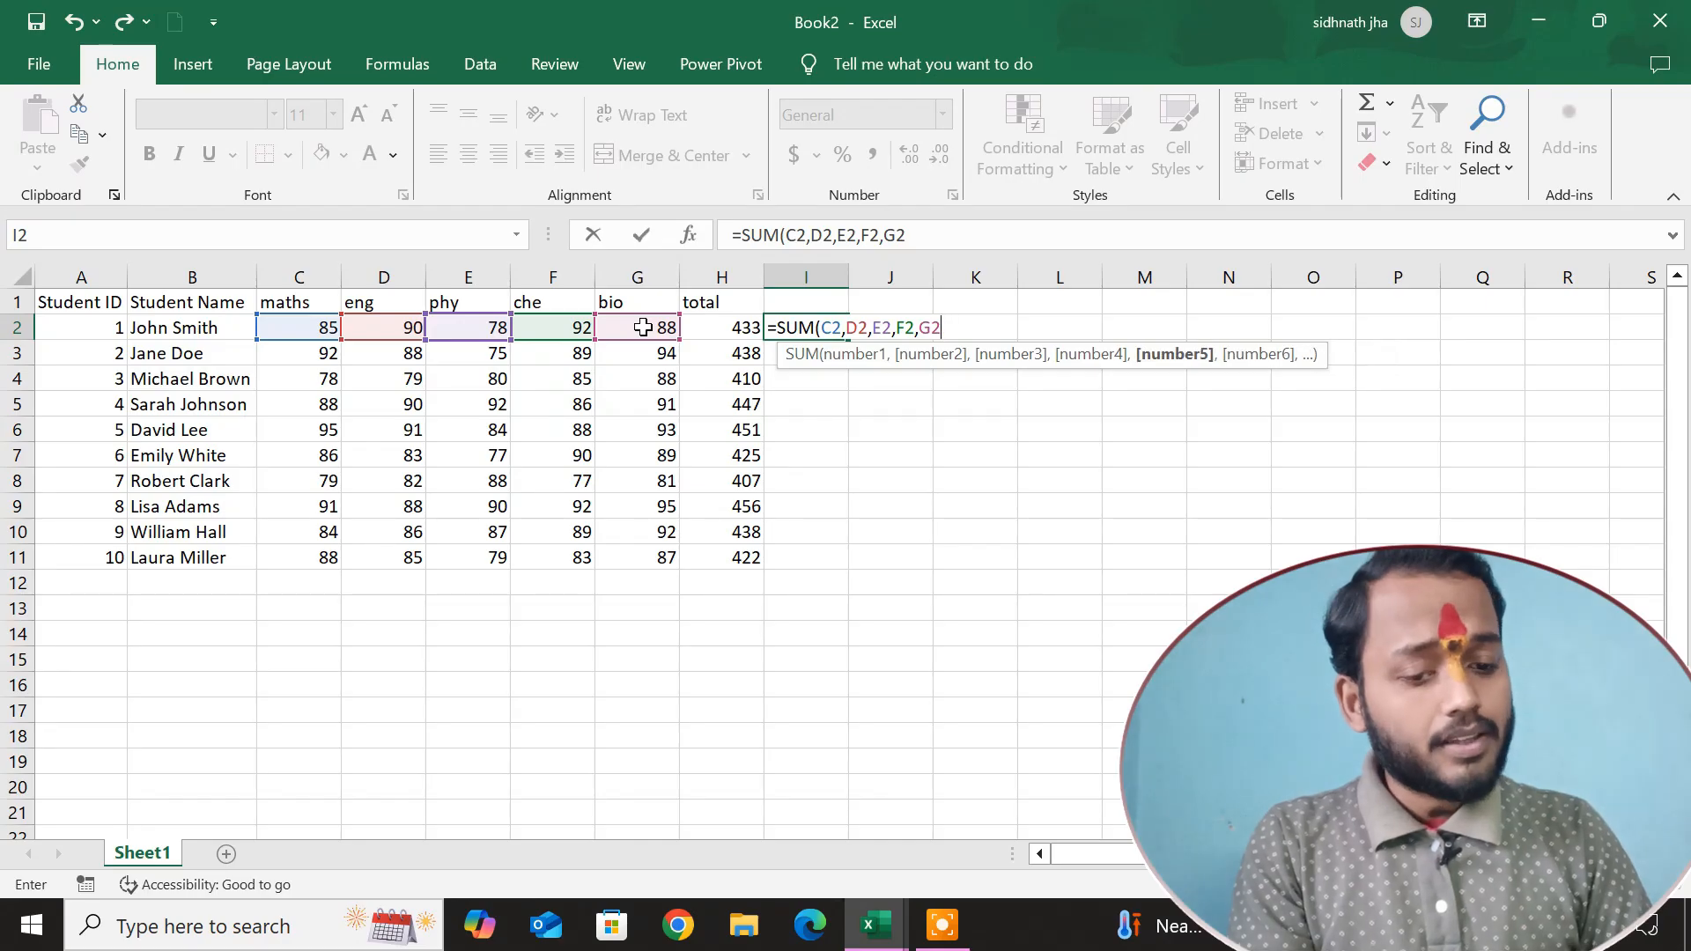
key(Return)
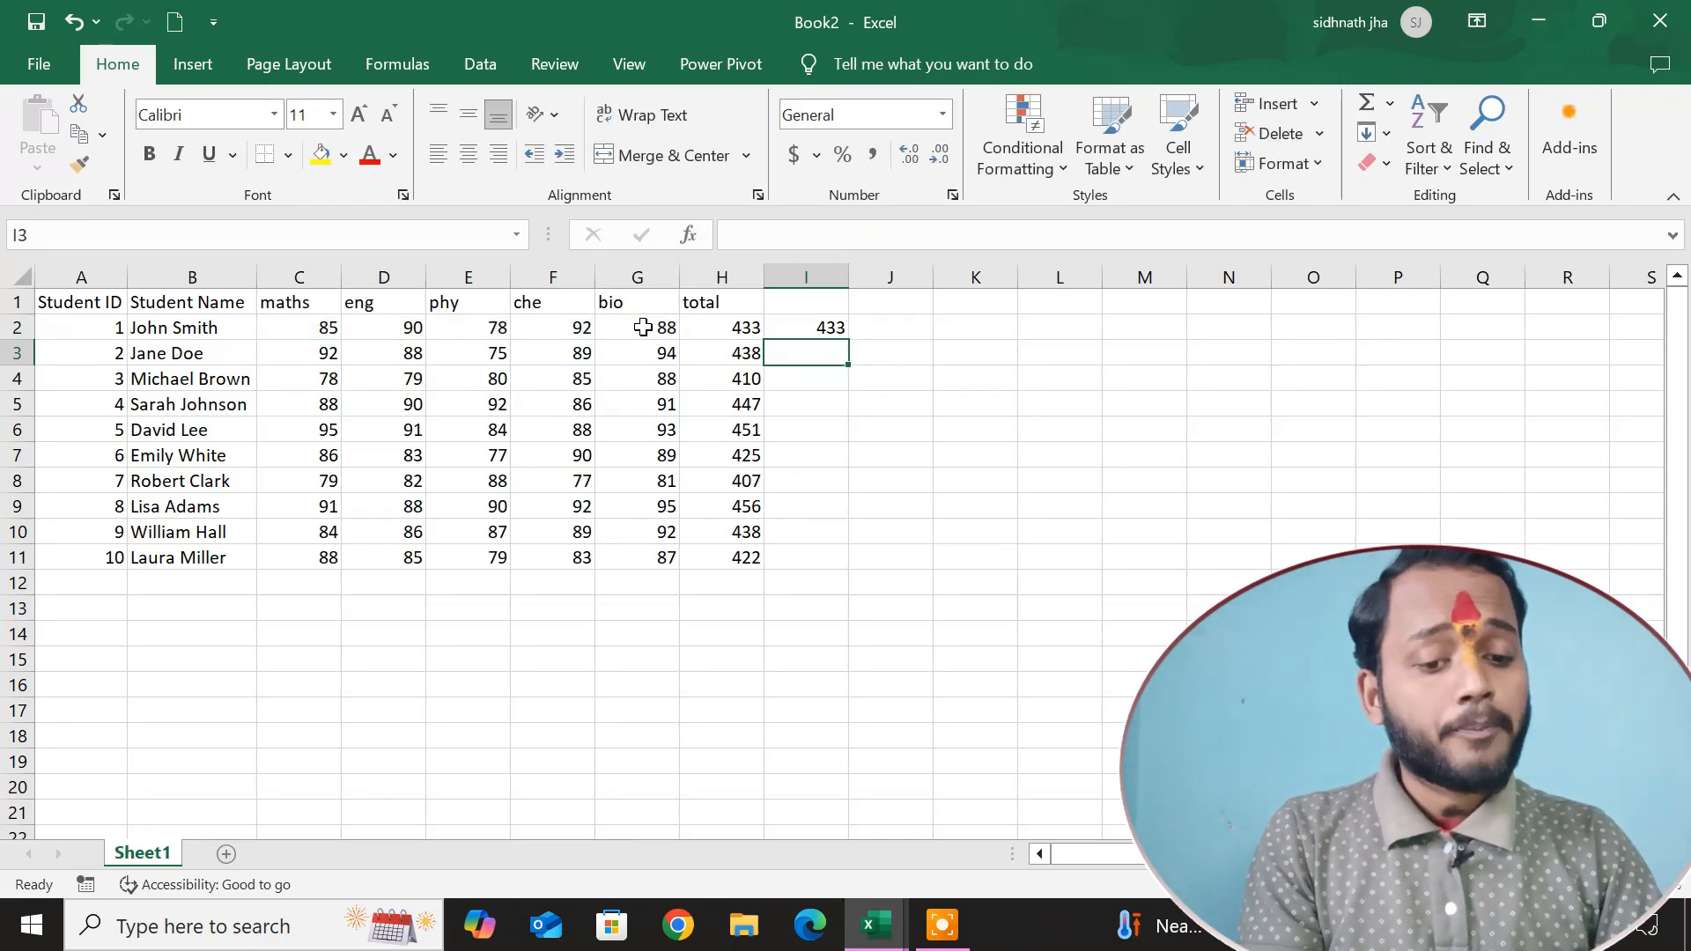
Fill the SUM formula from I2 down to I11.
click(820, 328)
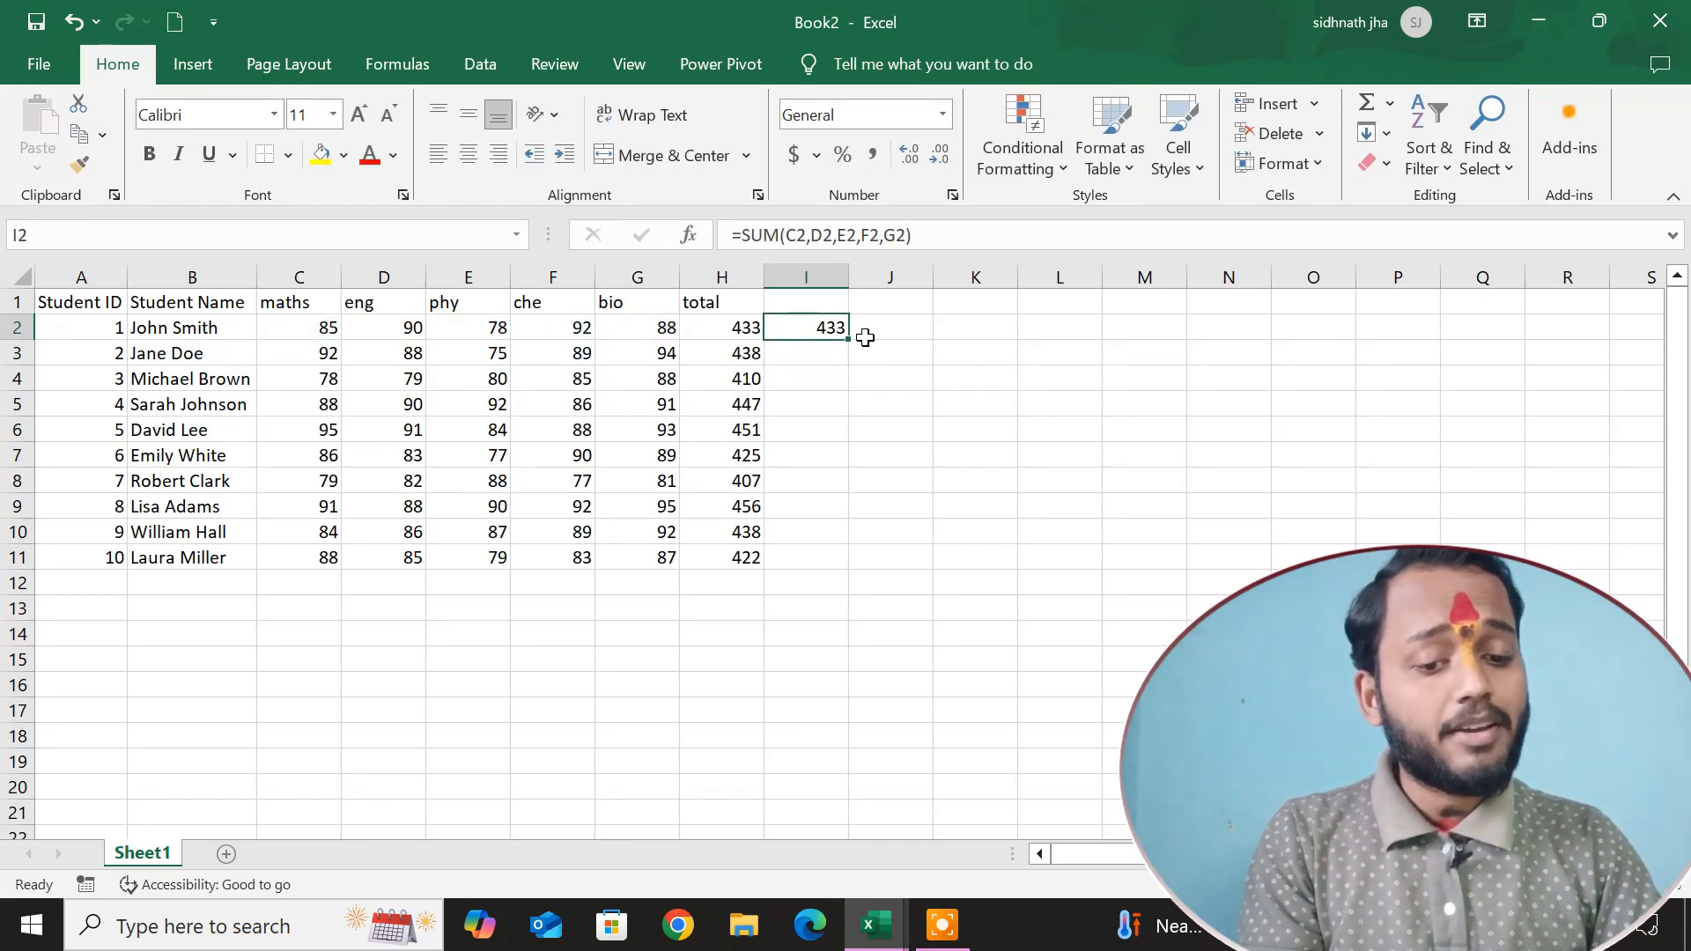
double_click(844, 341)
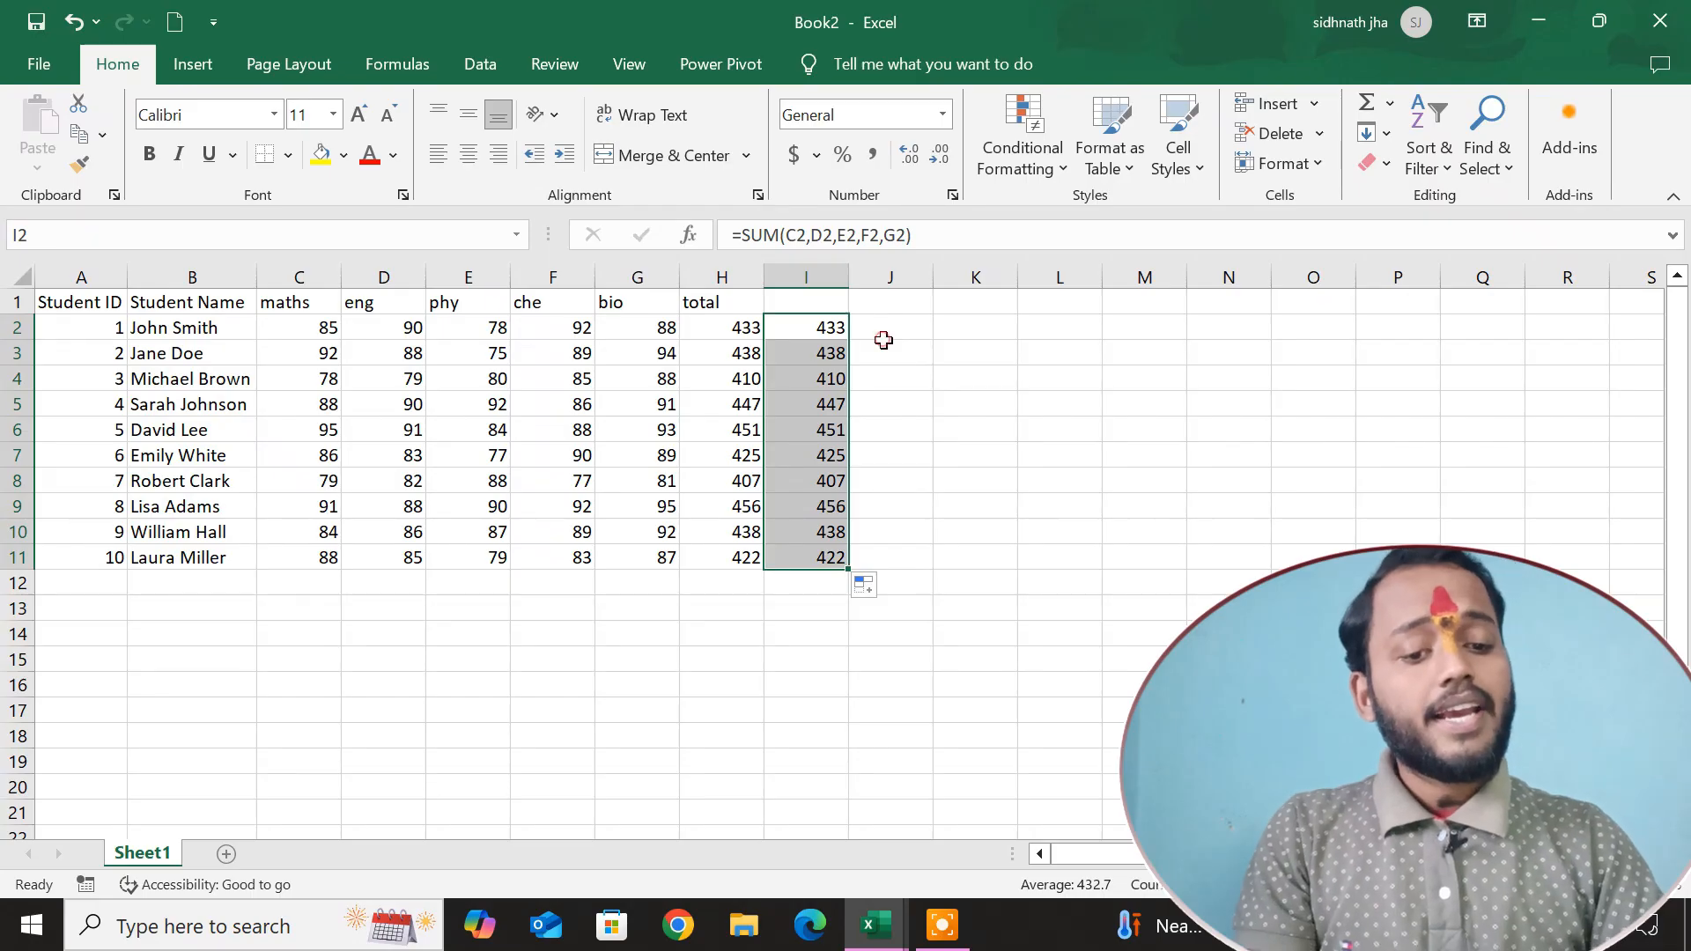
click(884, 342)
Enter a SUM formula over the range C2:G2 in cell J2.
click(884, 321)
text(=)
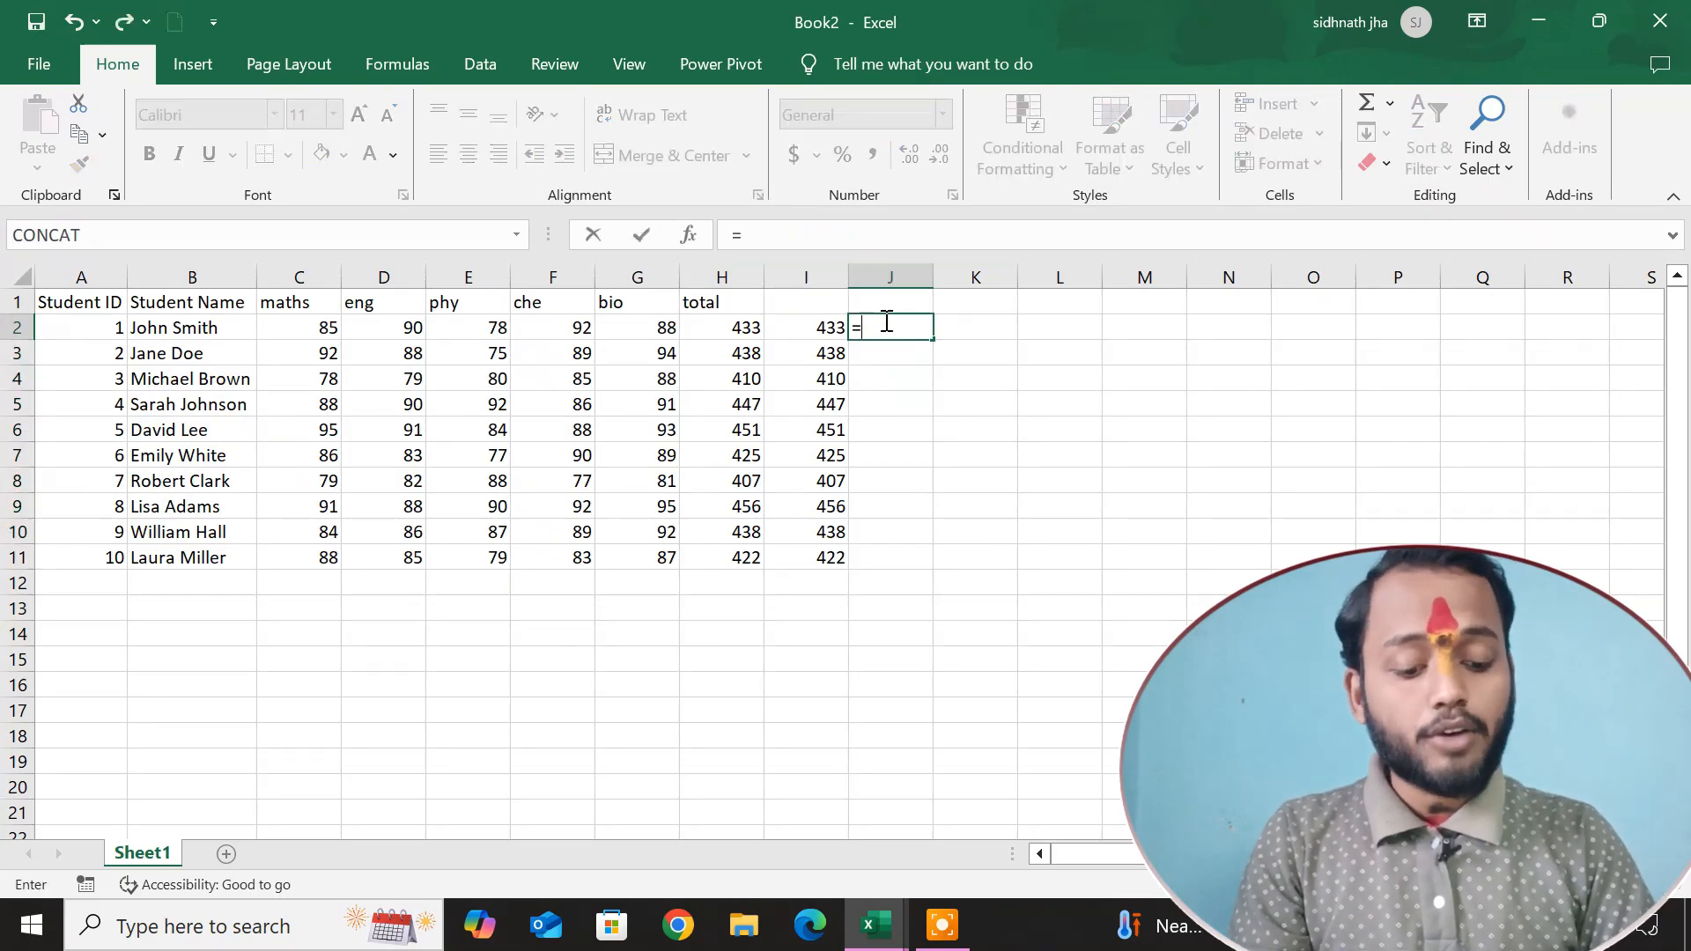
text(sum)
key(Tab)
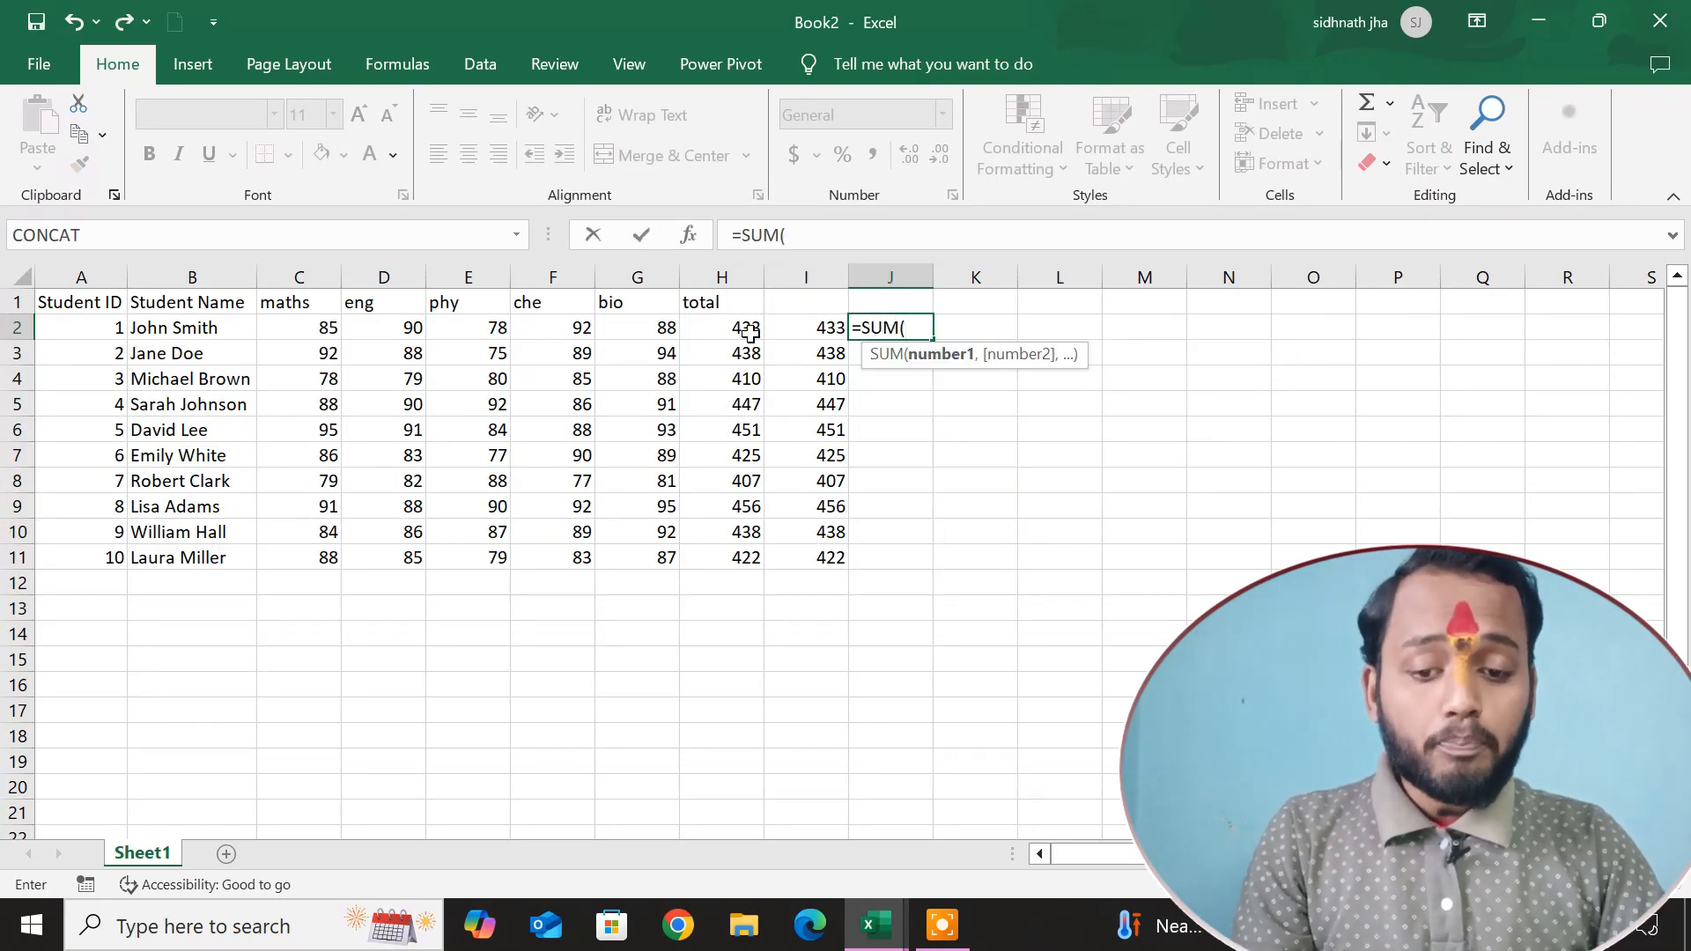
drag(332, 326, 608, 328)
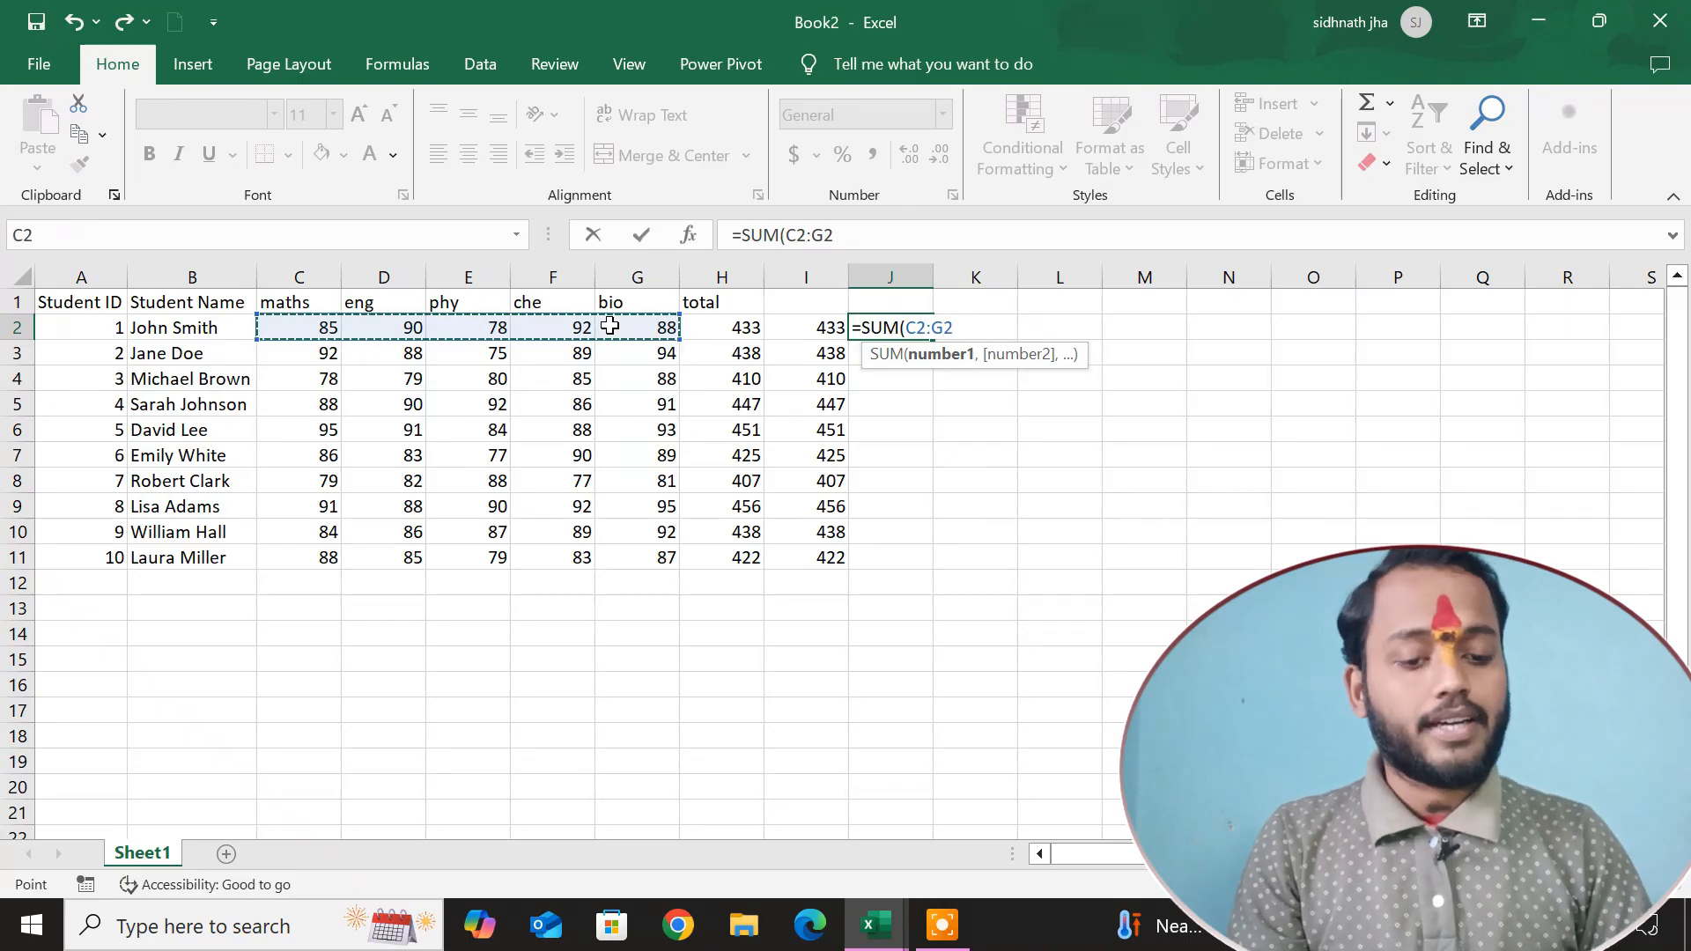
key(Return)
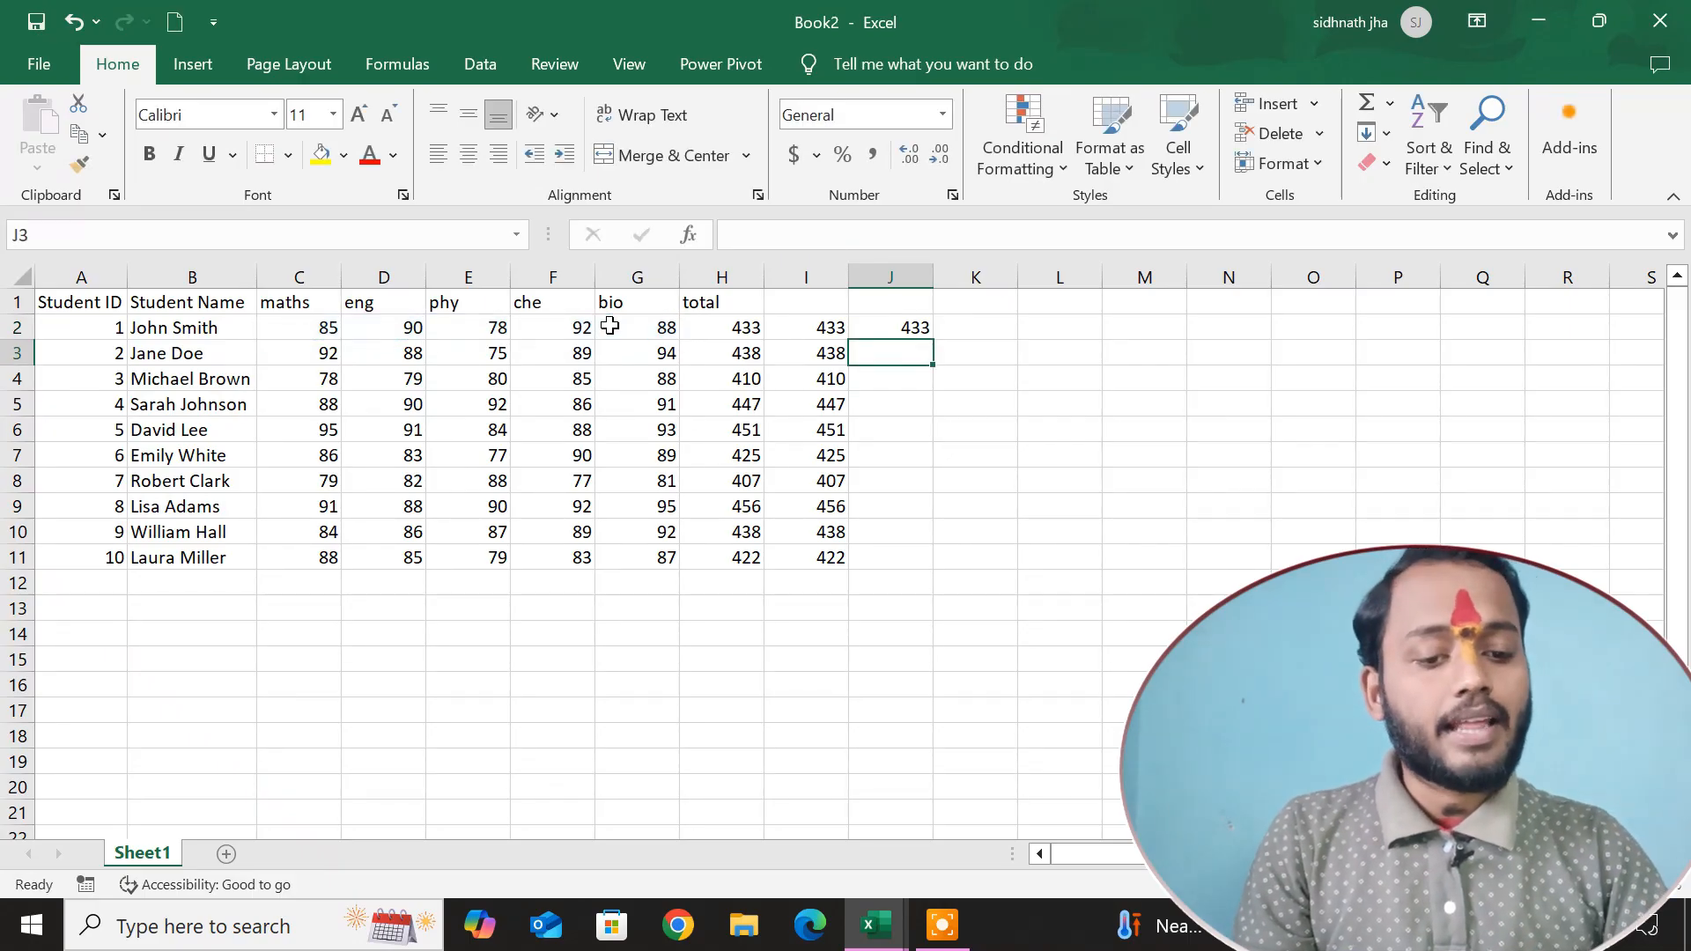
Fill the range-based SUM formula from J2 down to J11.
click(890, 328)
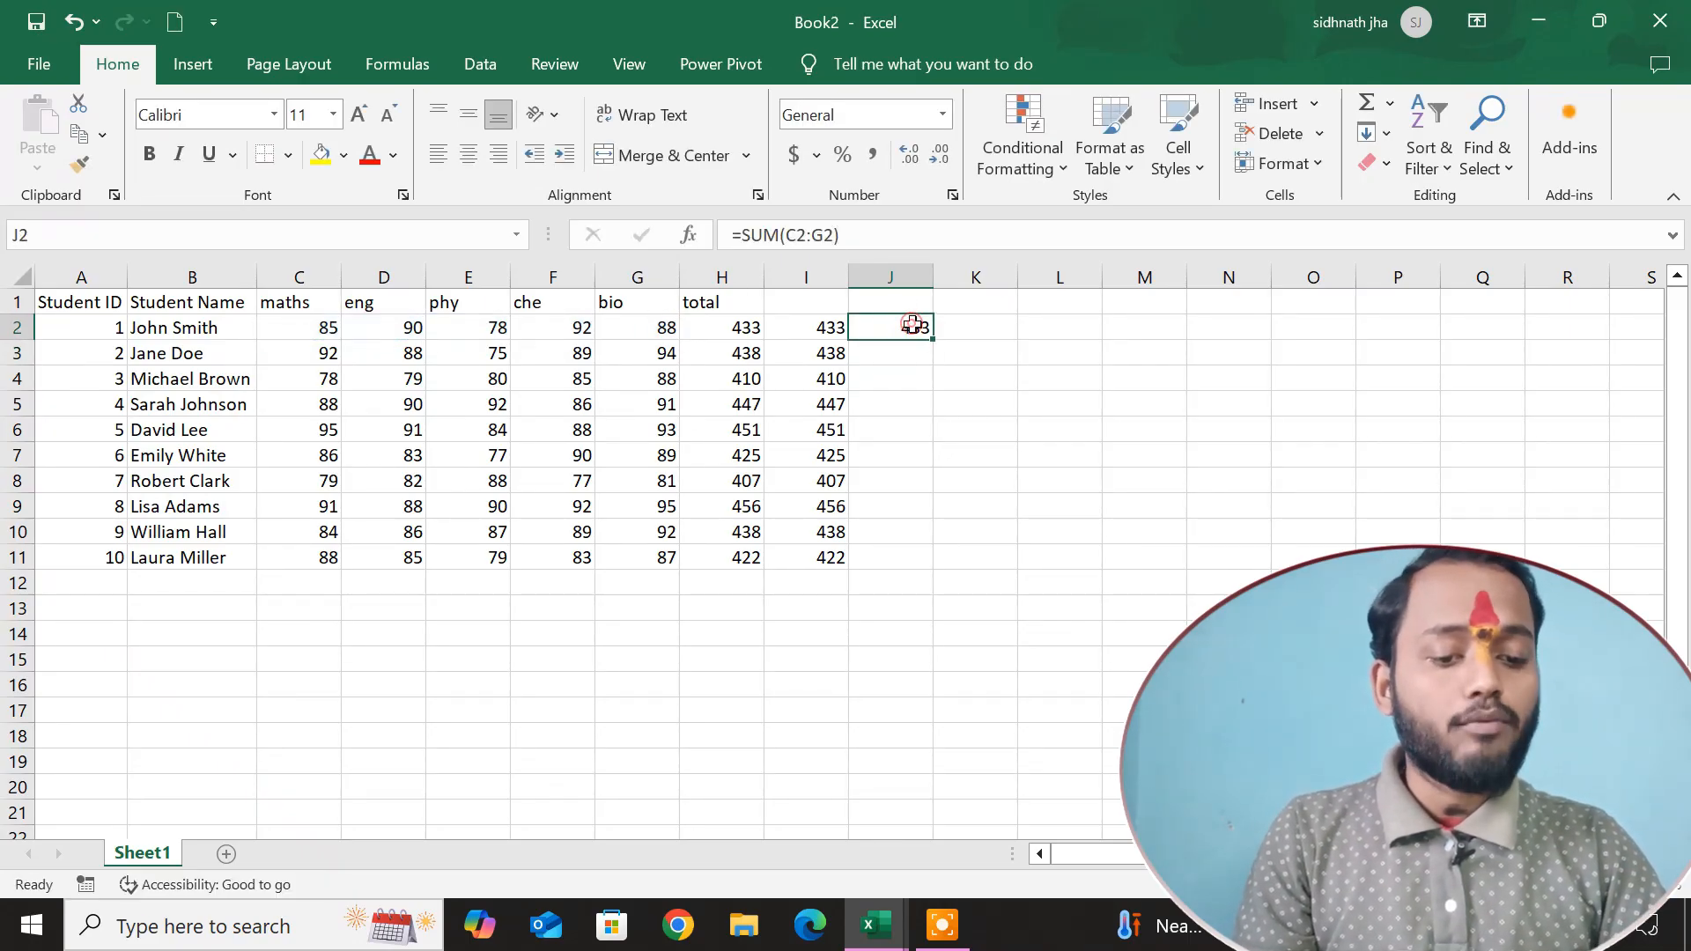
drag(934, 344, 943, 564)
click(984, 330)
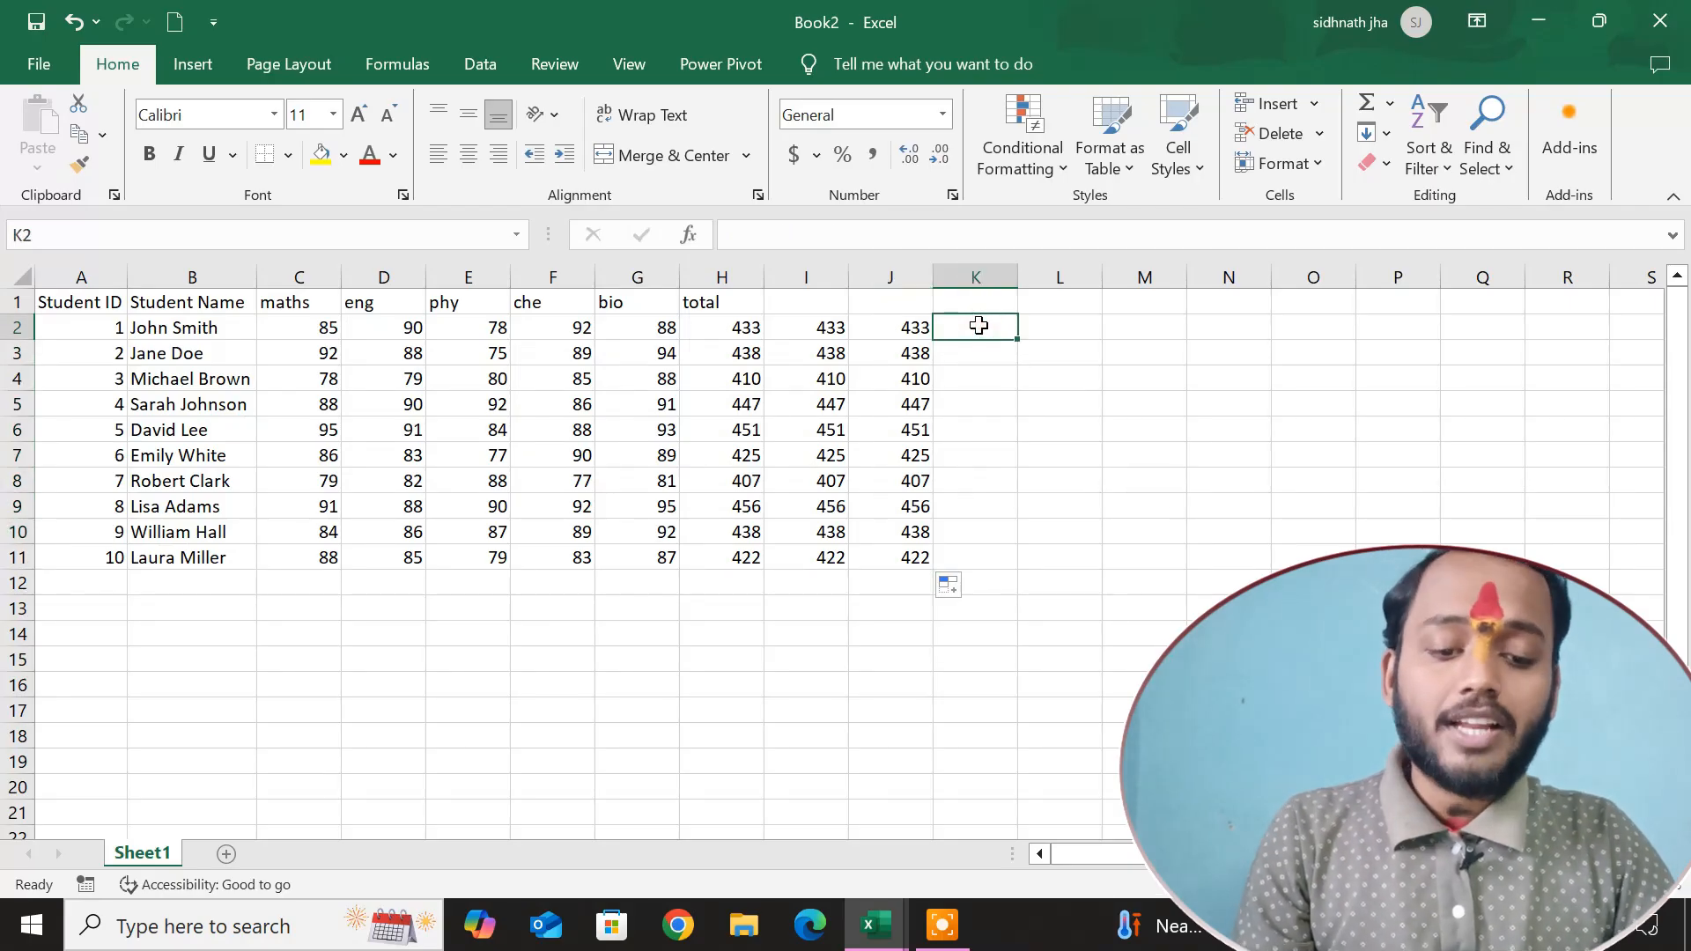
Insert a blank column before the total column H.
click(736, 278)
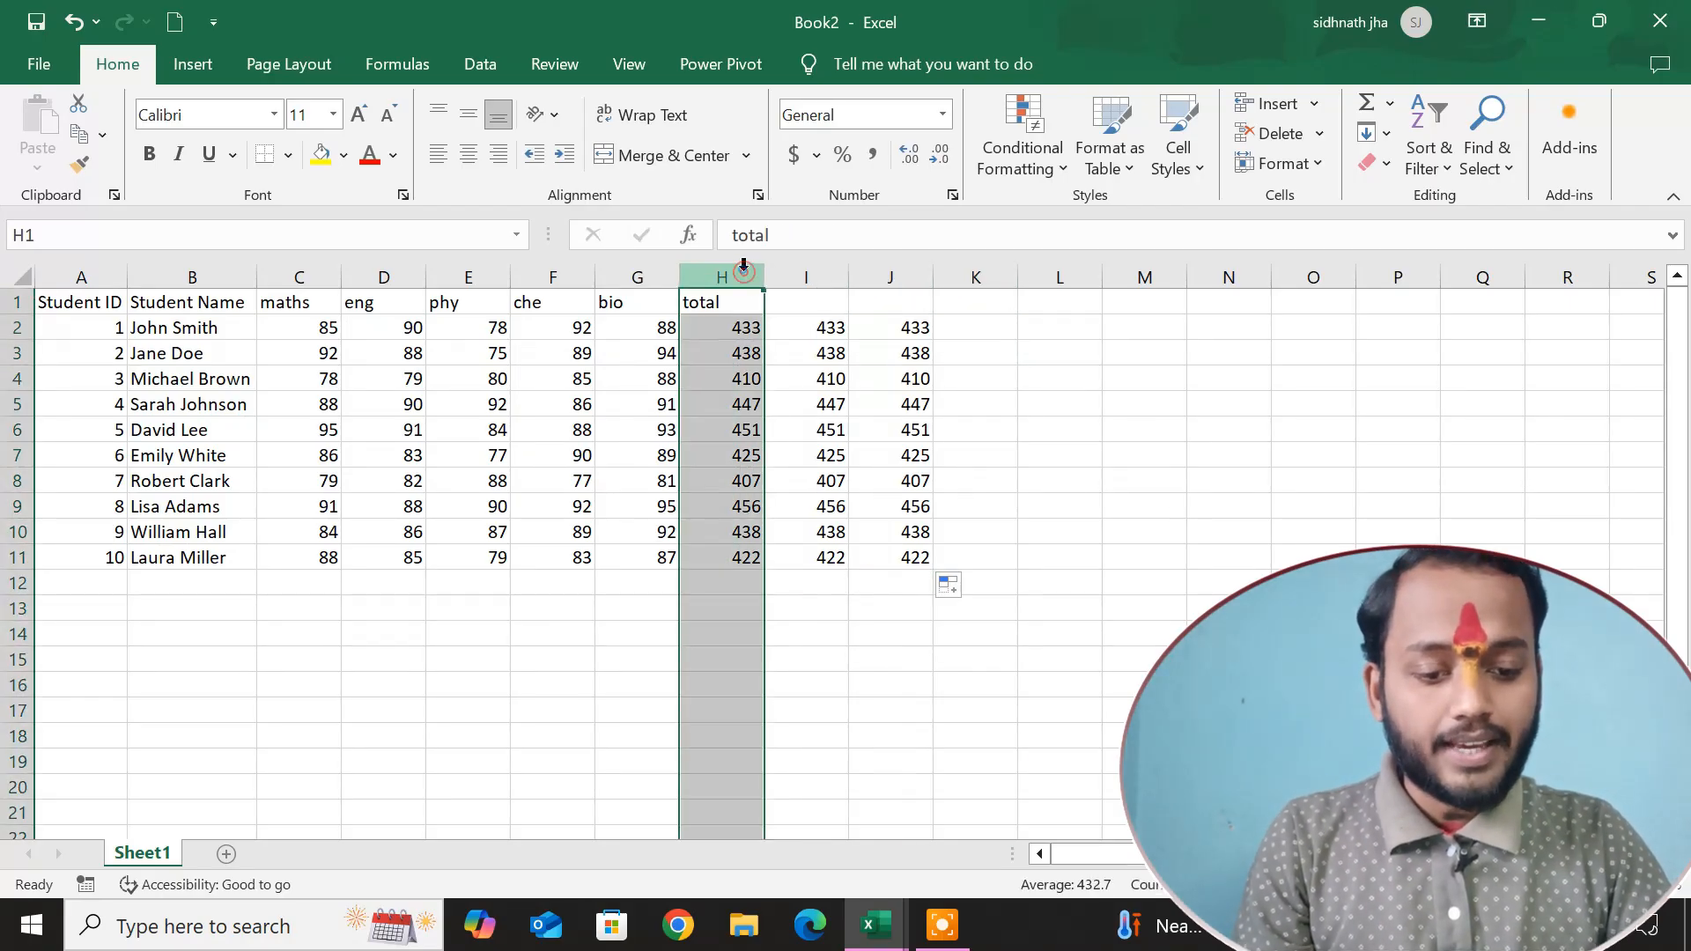
right_click(742, 277)
click(845, 491)
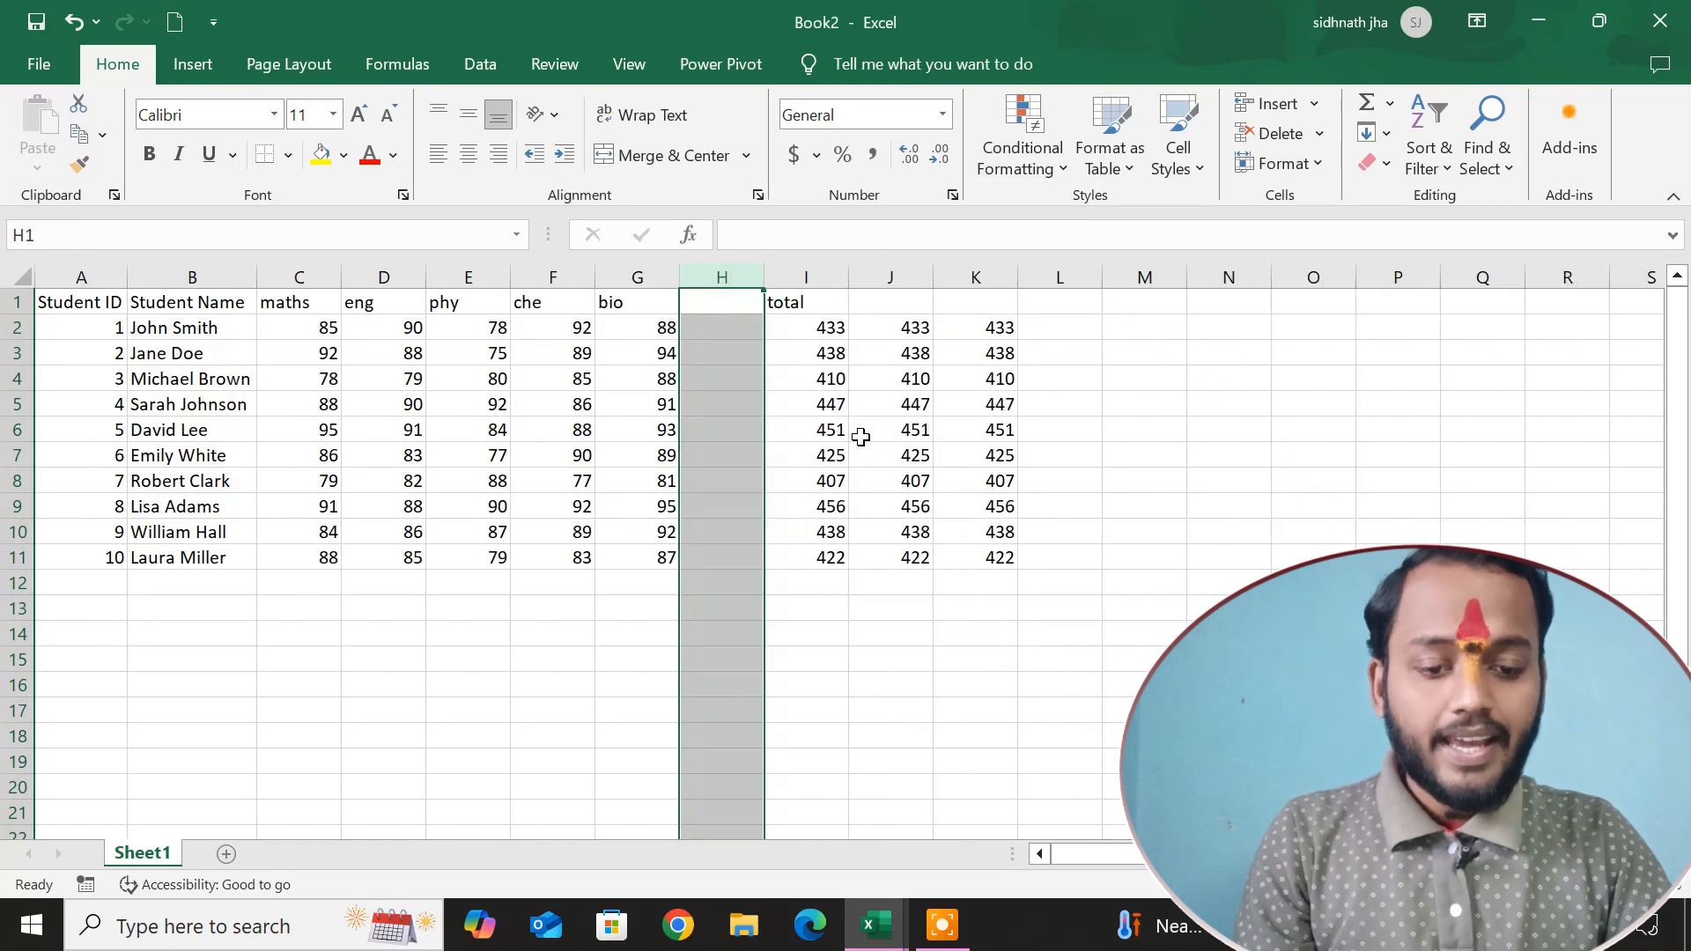
click(806, 403)
click(744, 321)
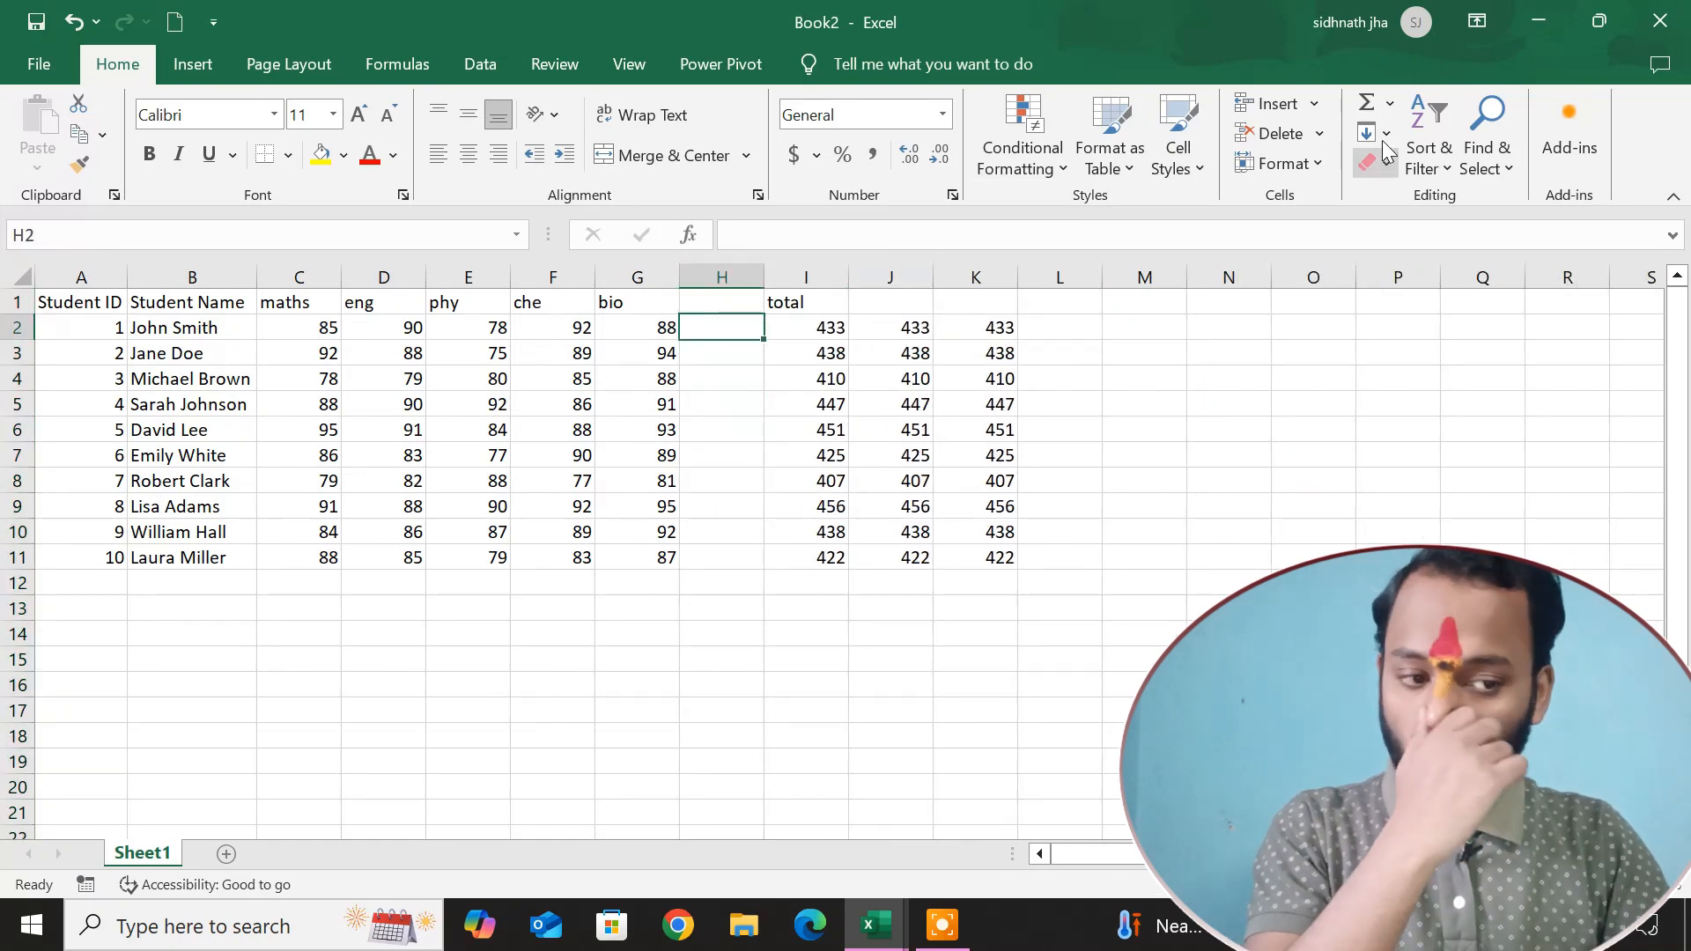
click(1368, 105)
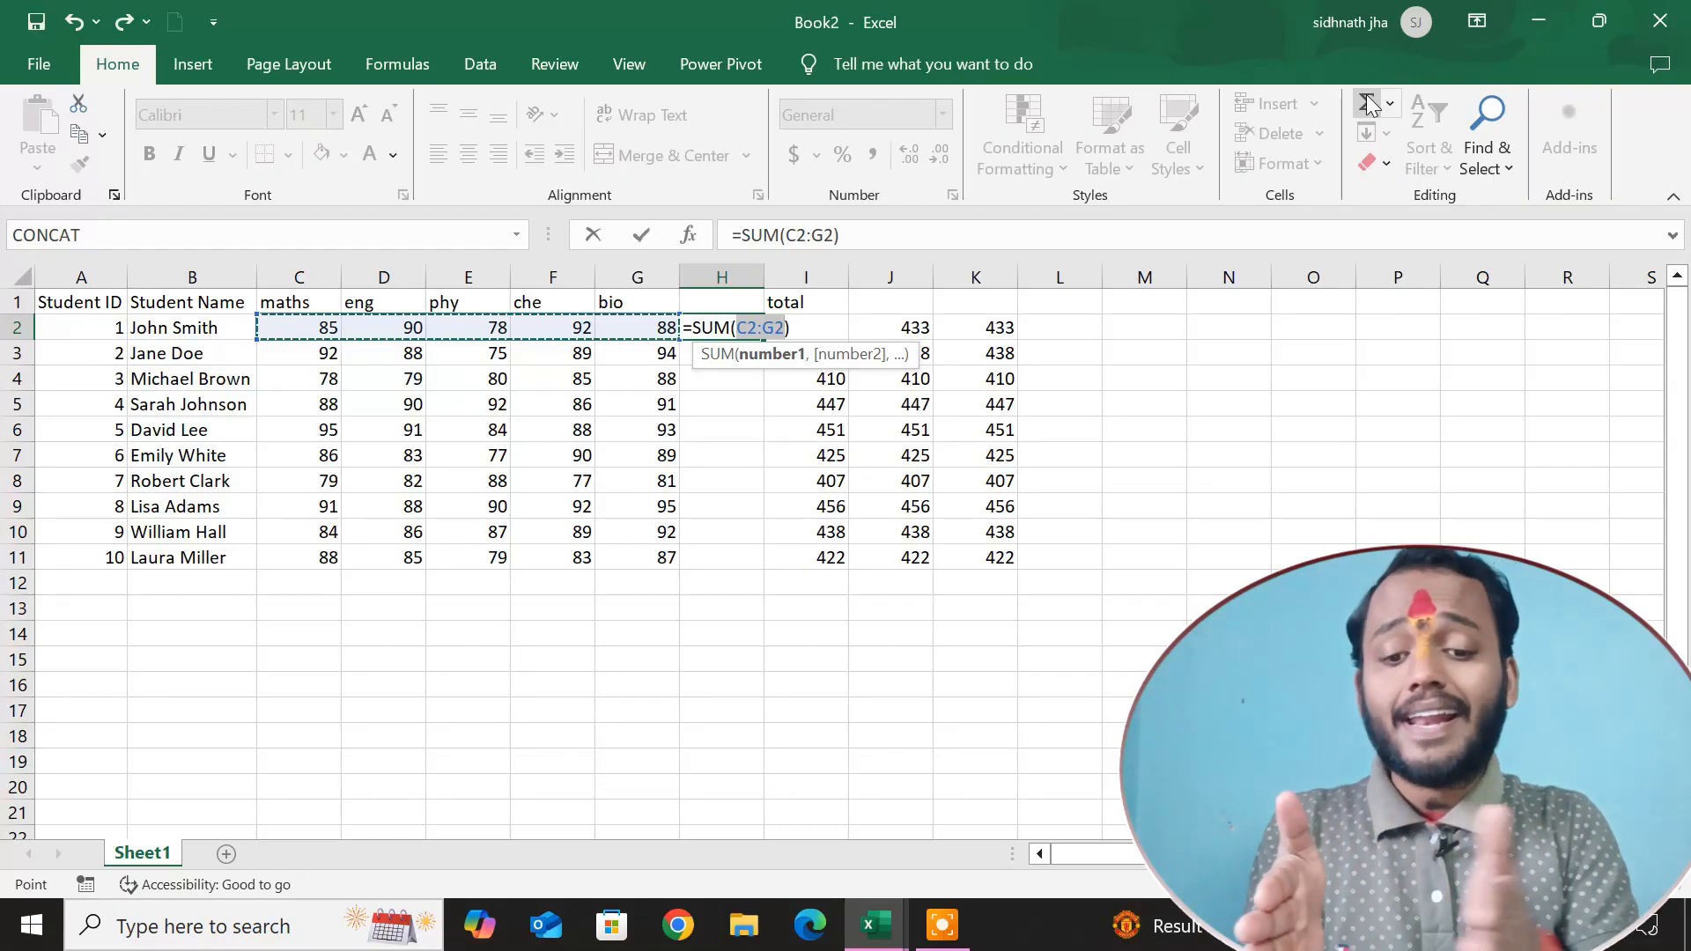
key(BackSpace)
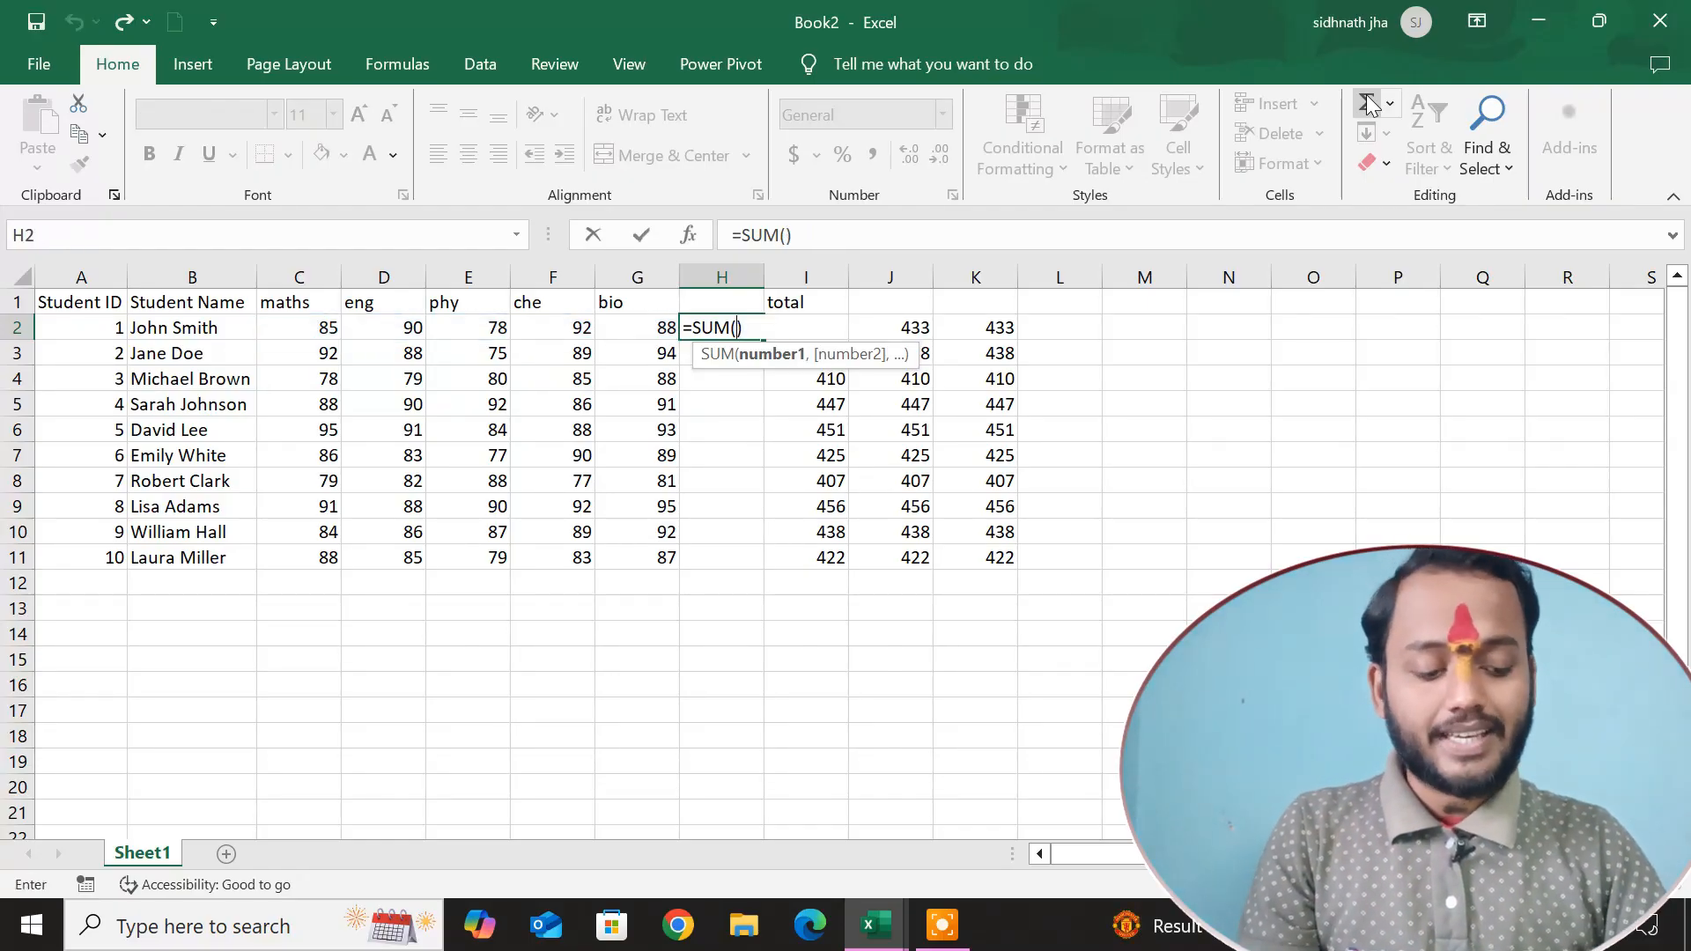
key(BackSpace)
key(BackSpace)
key(BackSpace)
key(BackSpace)
key(BackSpace)
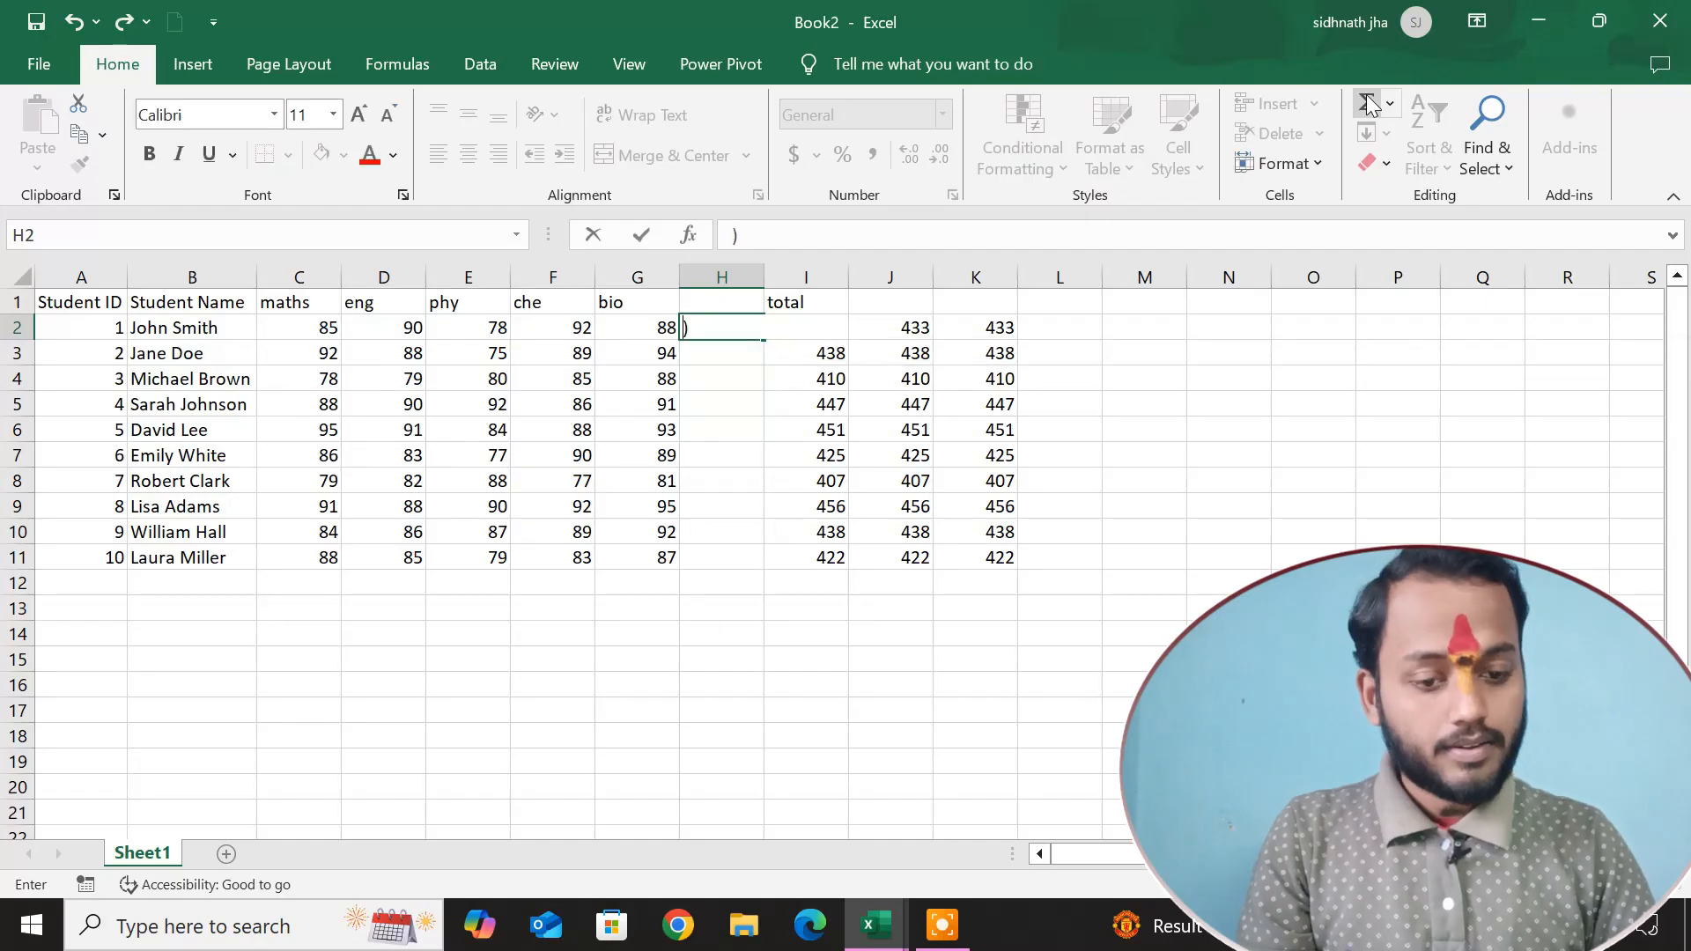
key(Tab)
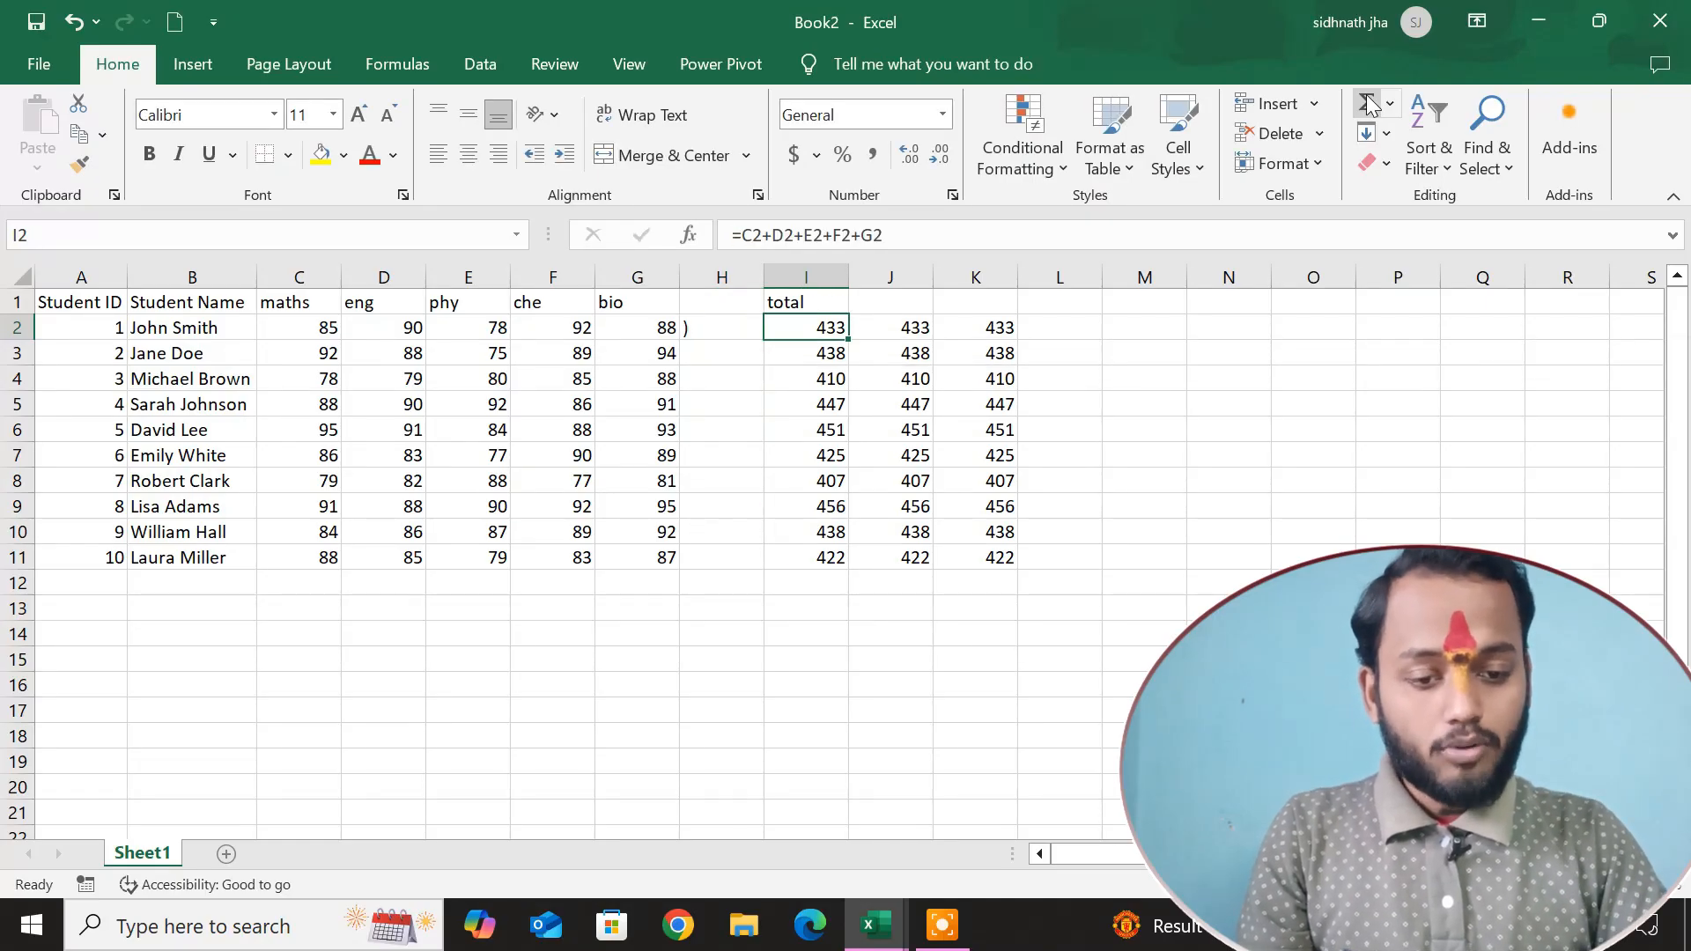
click(706, 332)
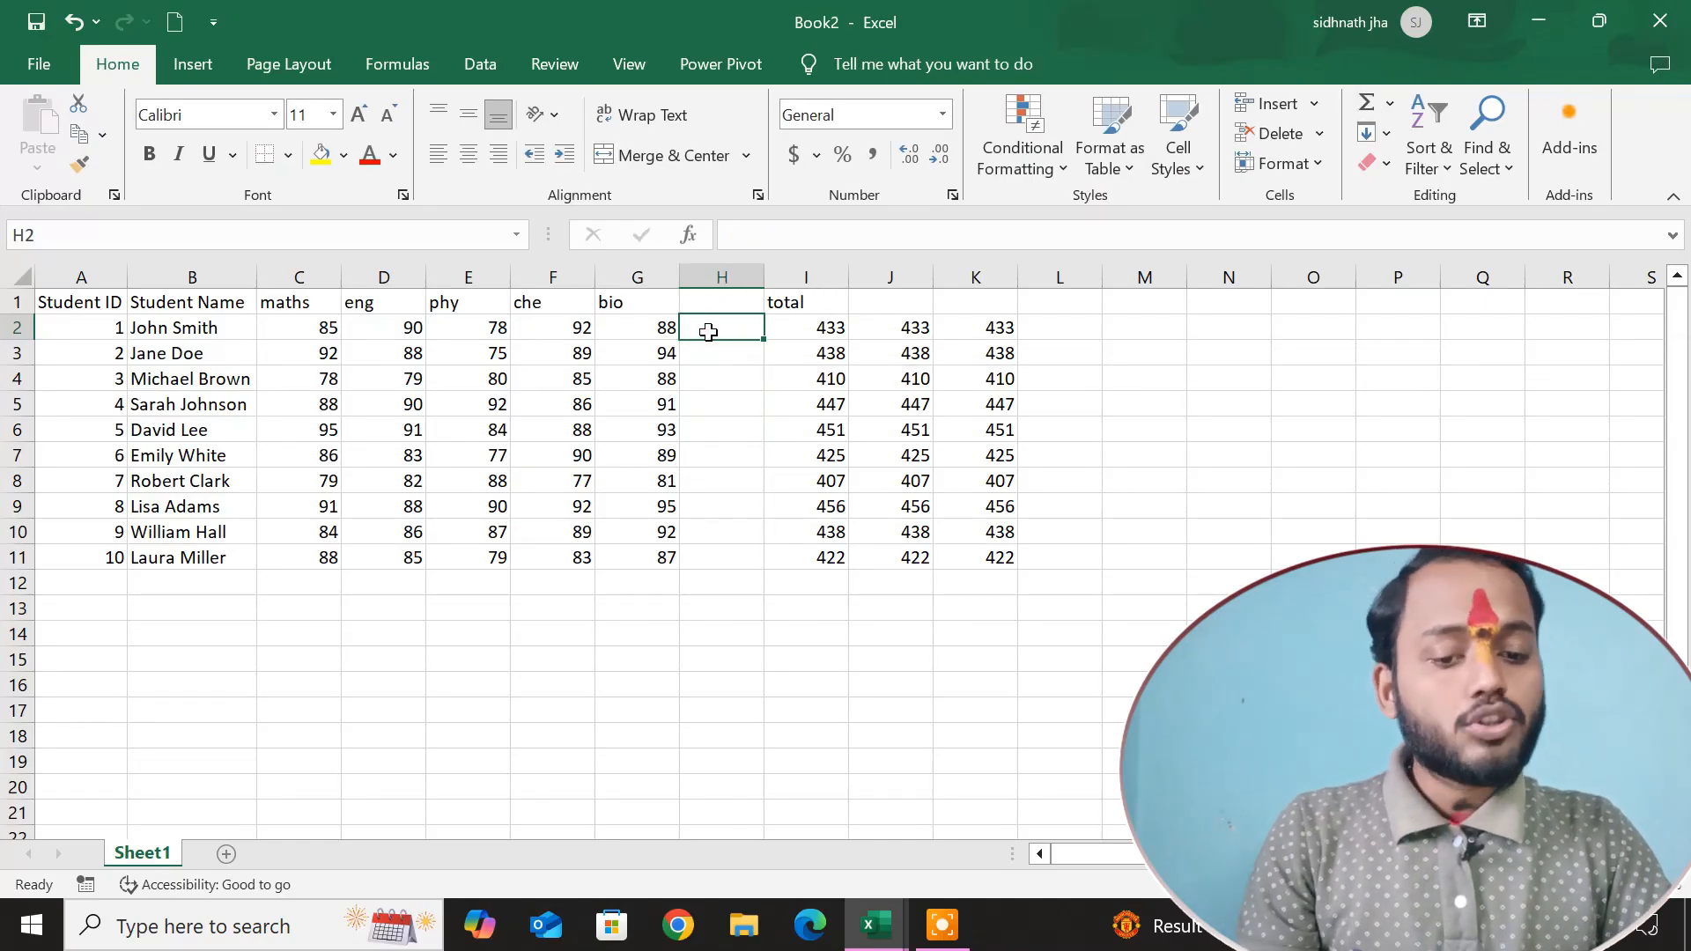
click(719, 401)
Insert an AutoSum total over the range C2:G2 in cell H2.
click(718, 329)
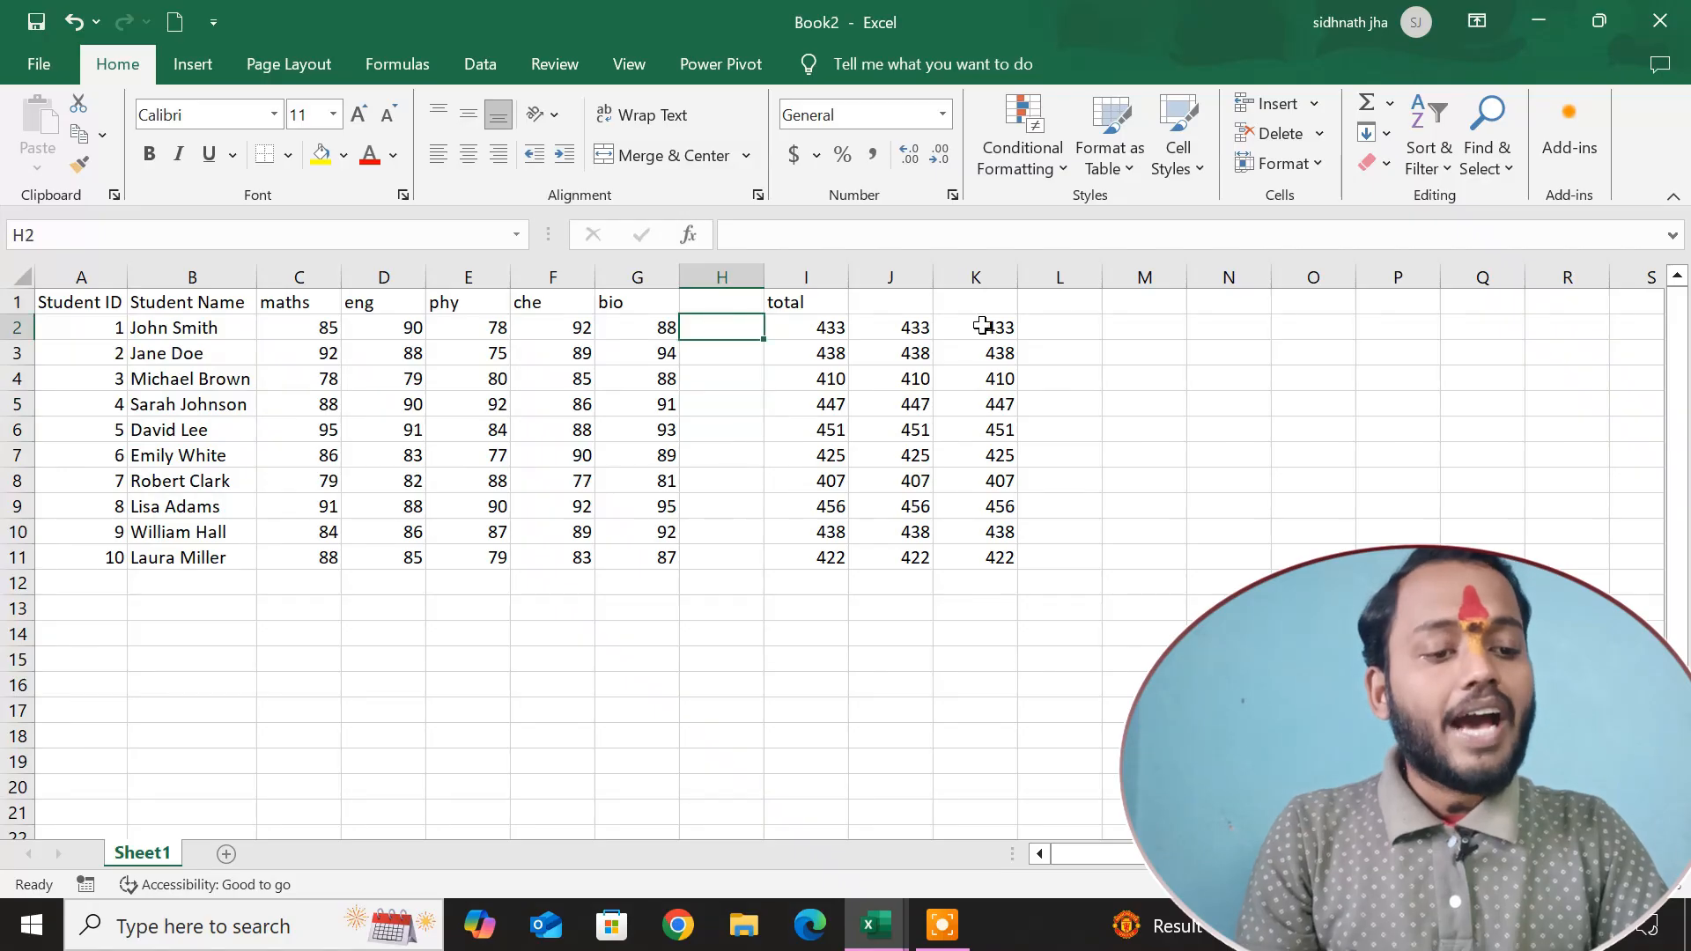
click(1389, 103)
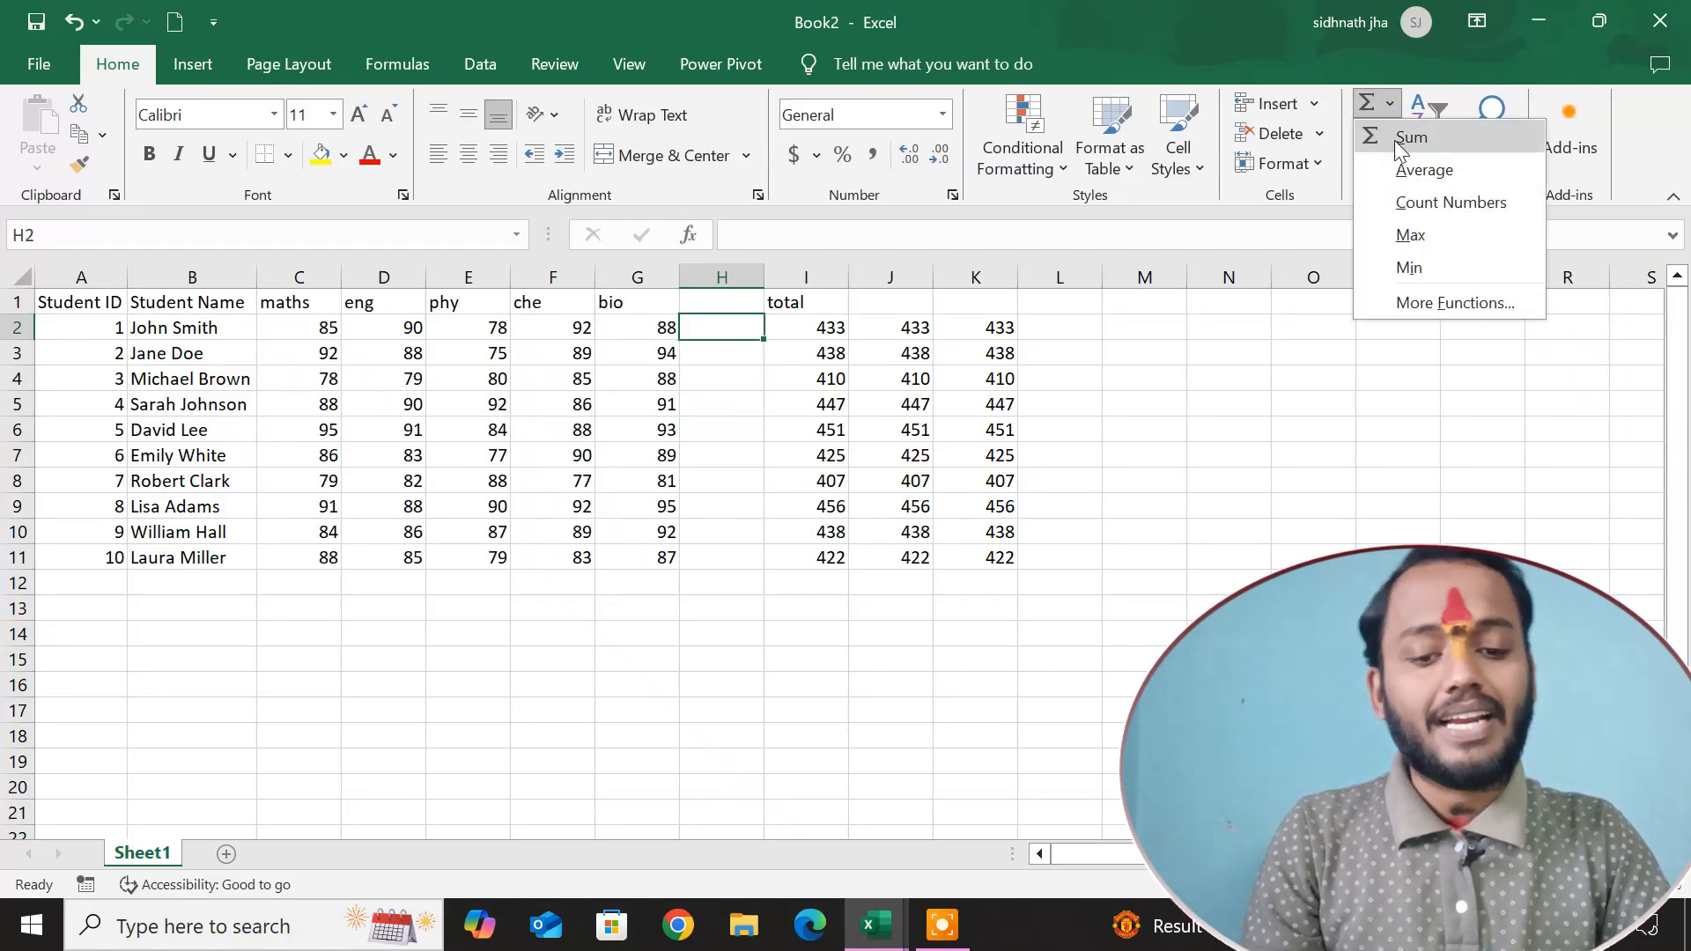
click(1395, 140)
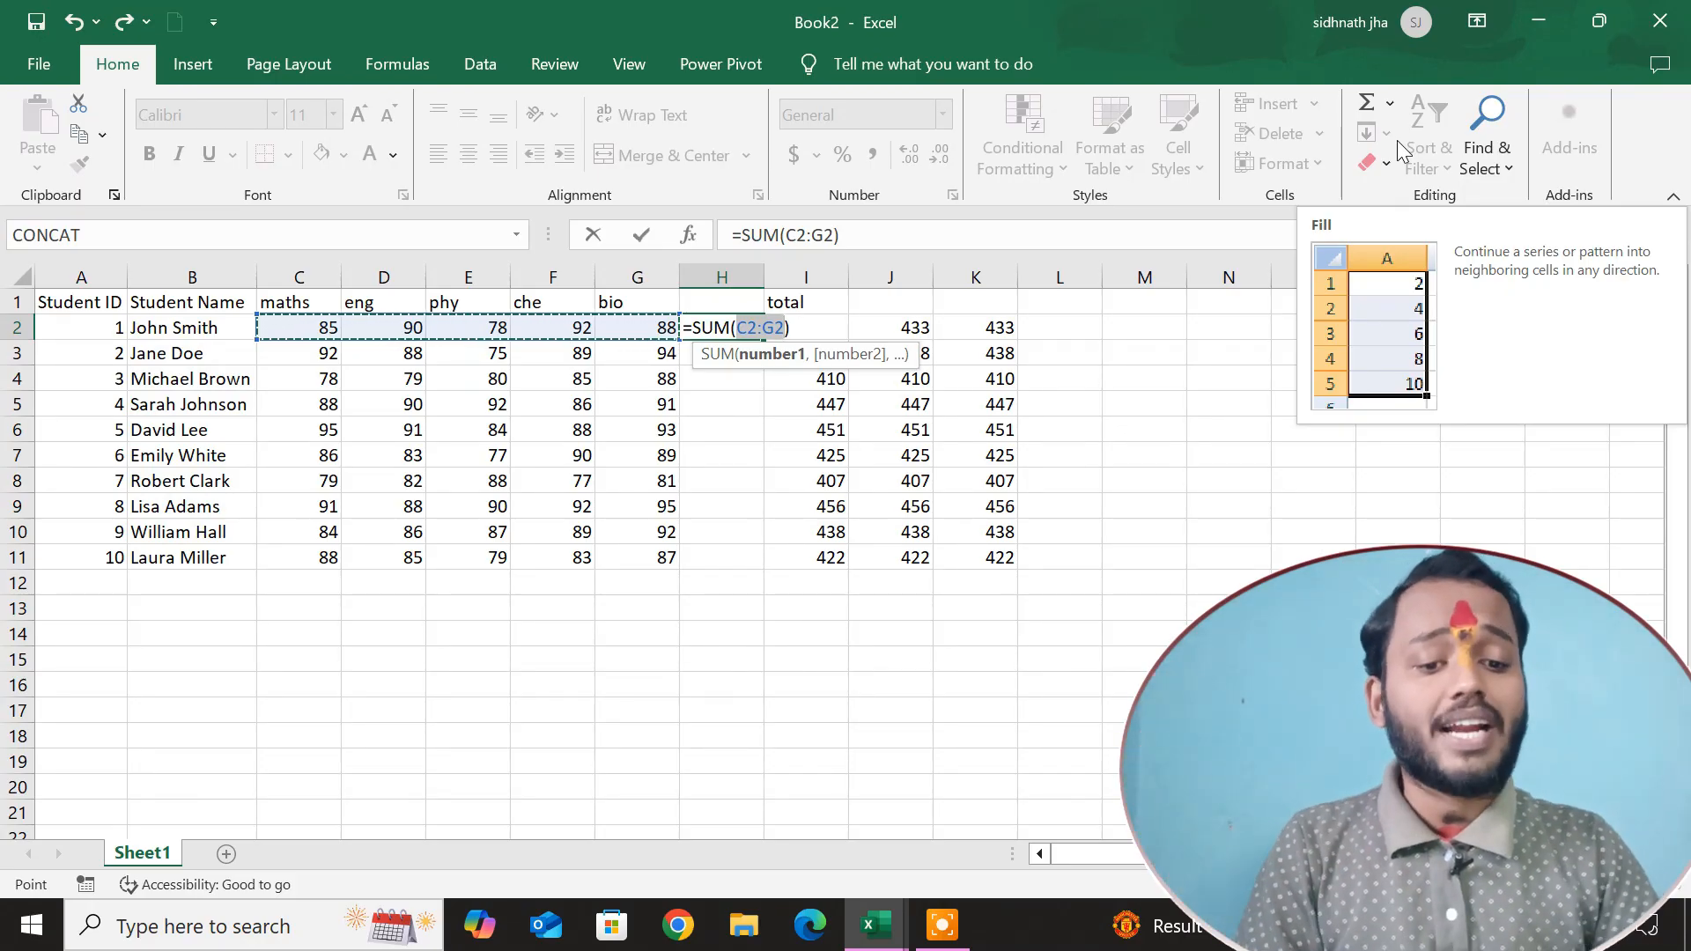
key(Return)
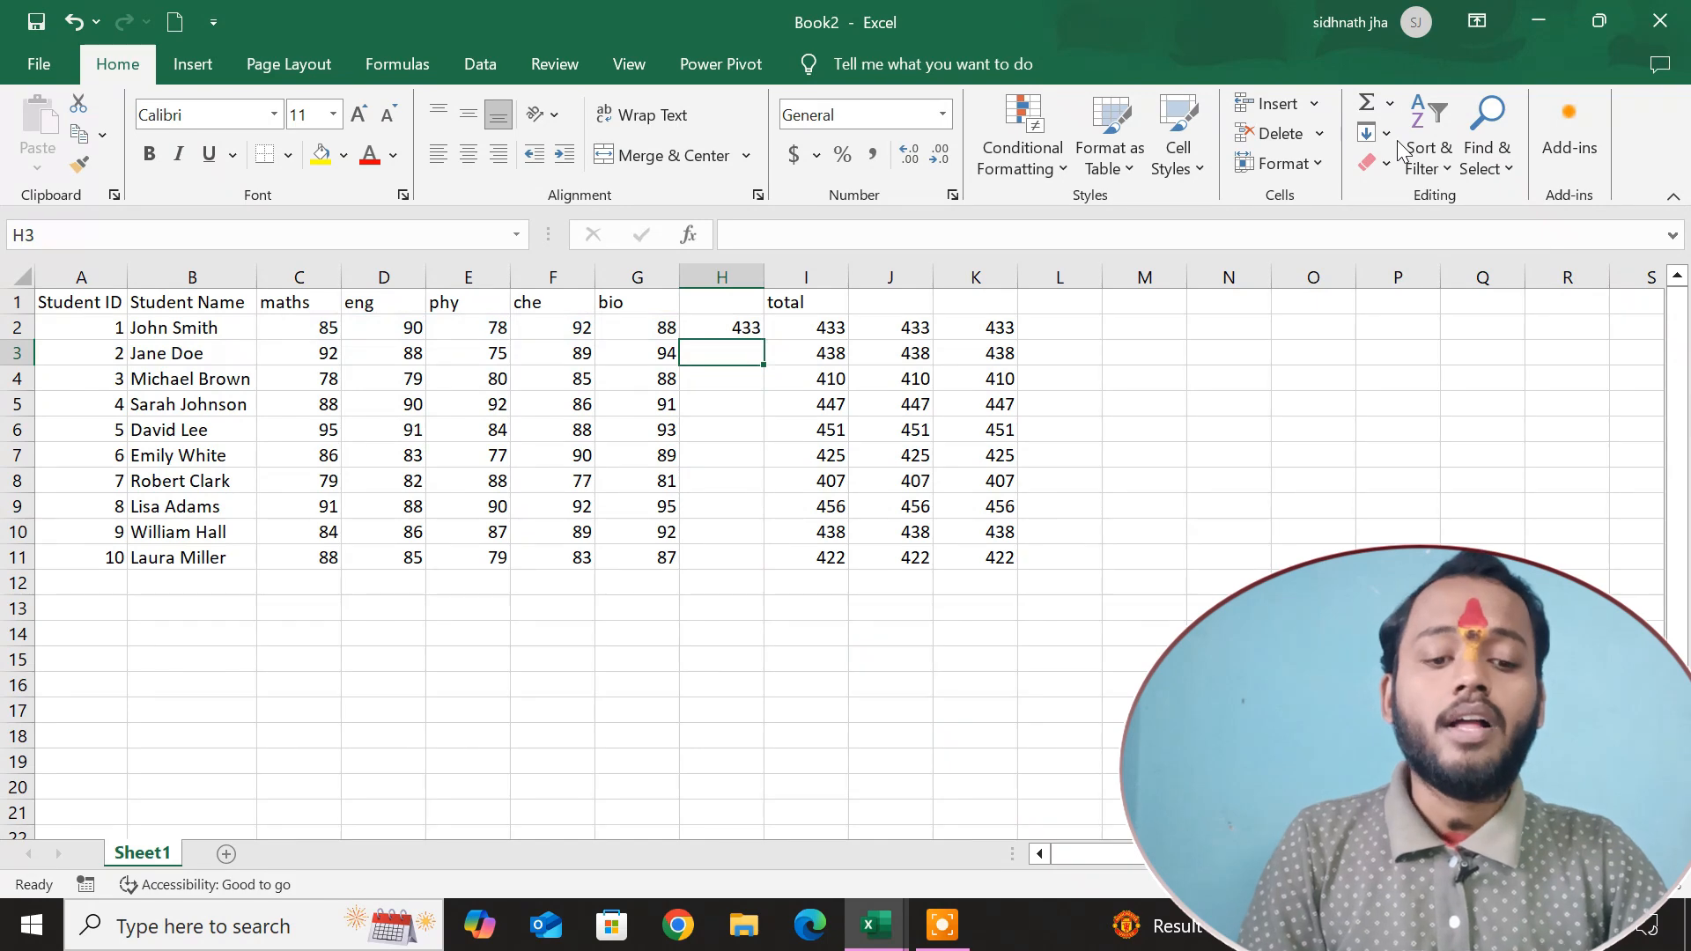
Fill the AutoSum formula from H2 down to H11.
click(697, 325)
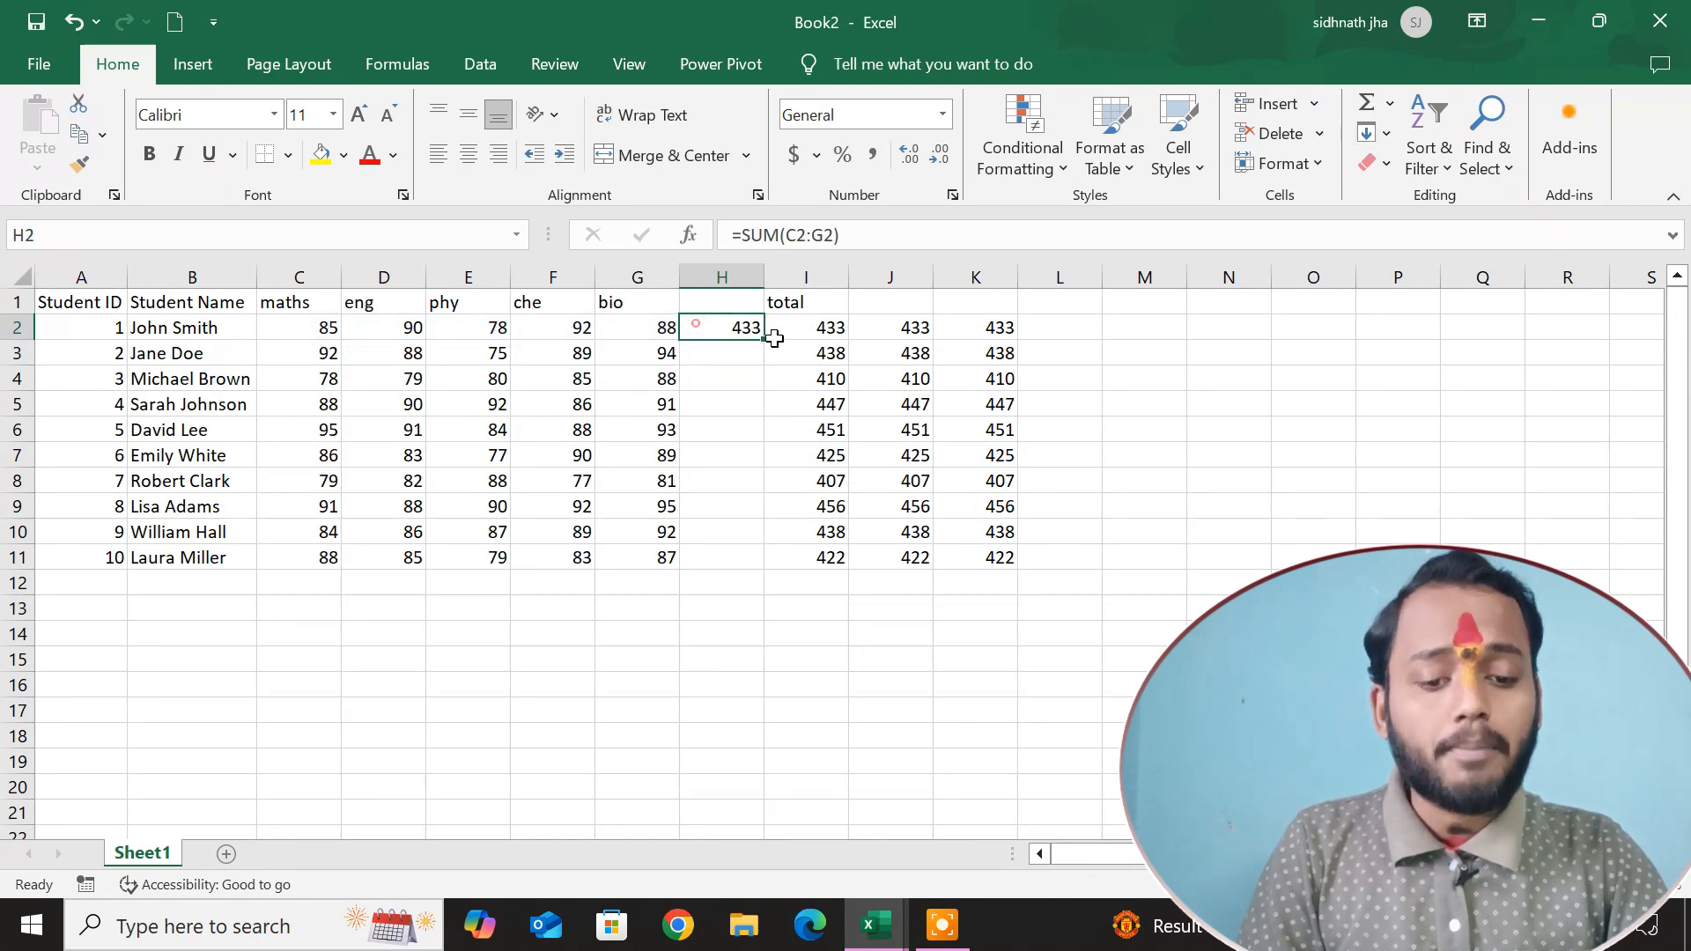
drag(761, 343, 759, 564)
click(1227, 432)
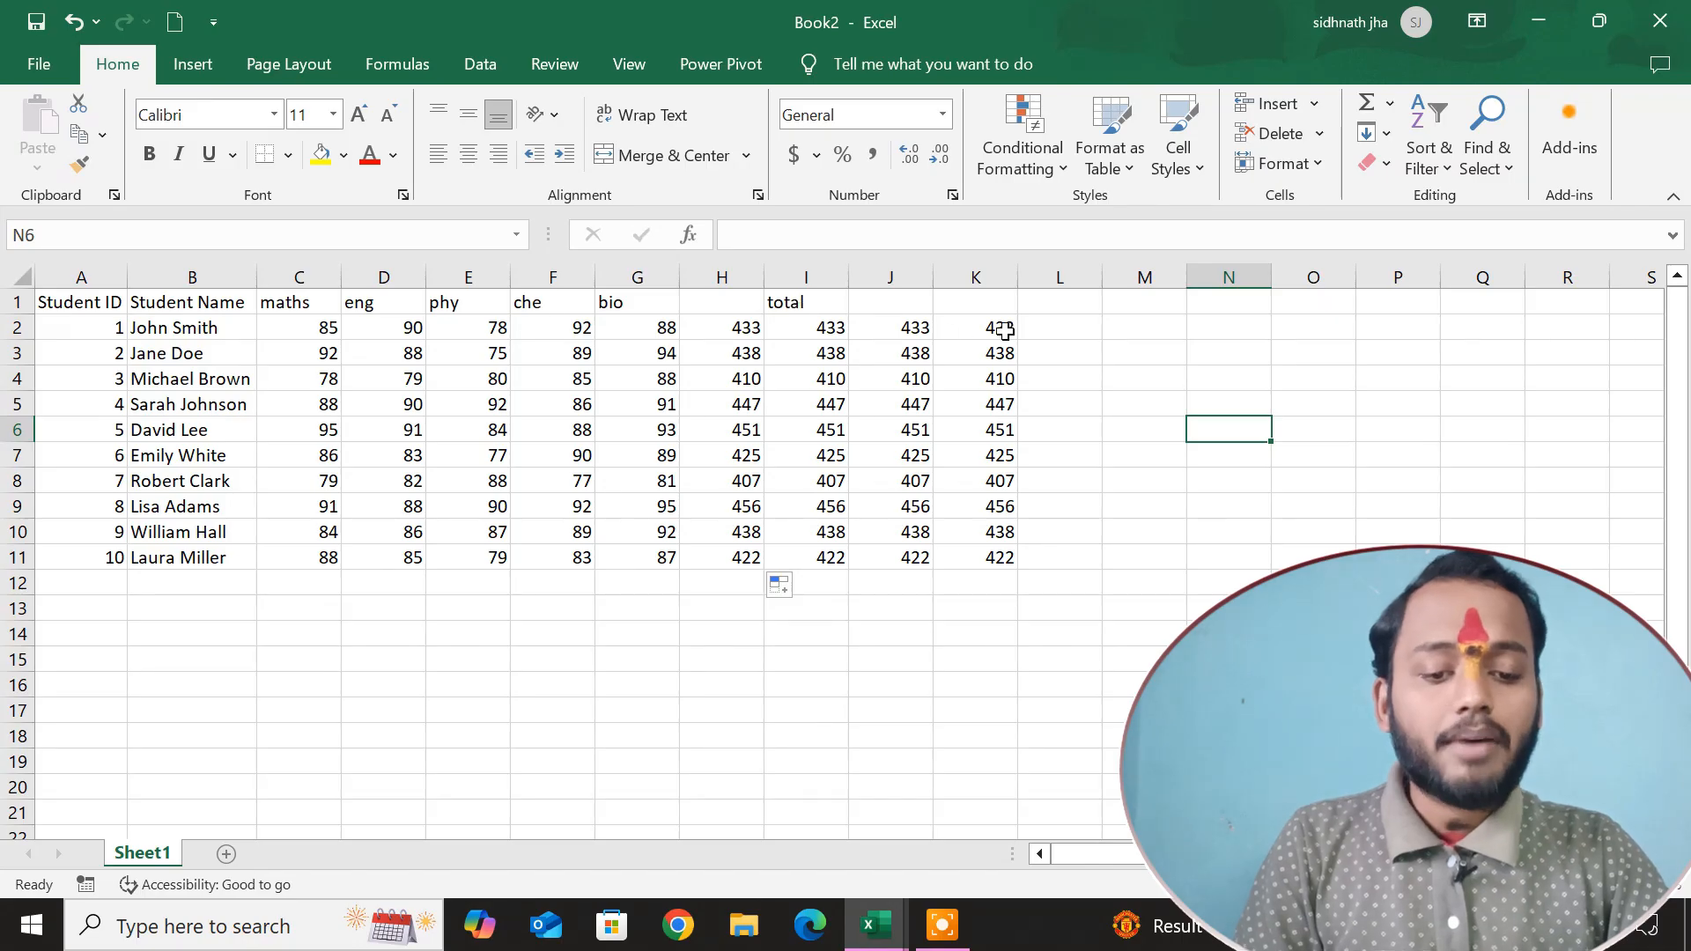
Clear all the calculated totals in the range H2:K11.
drag(724, 329, 1001, 558)
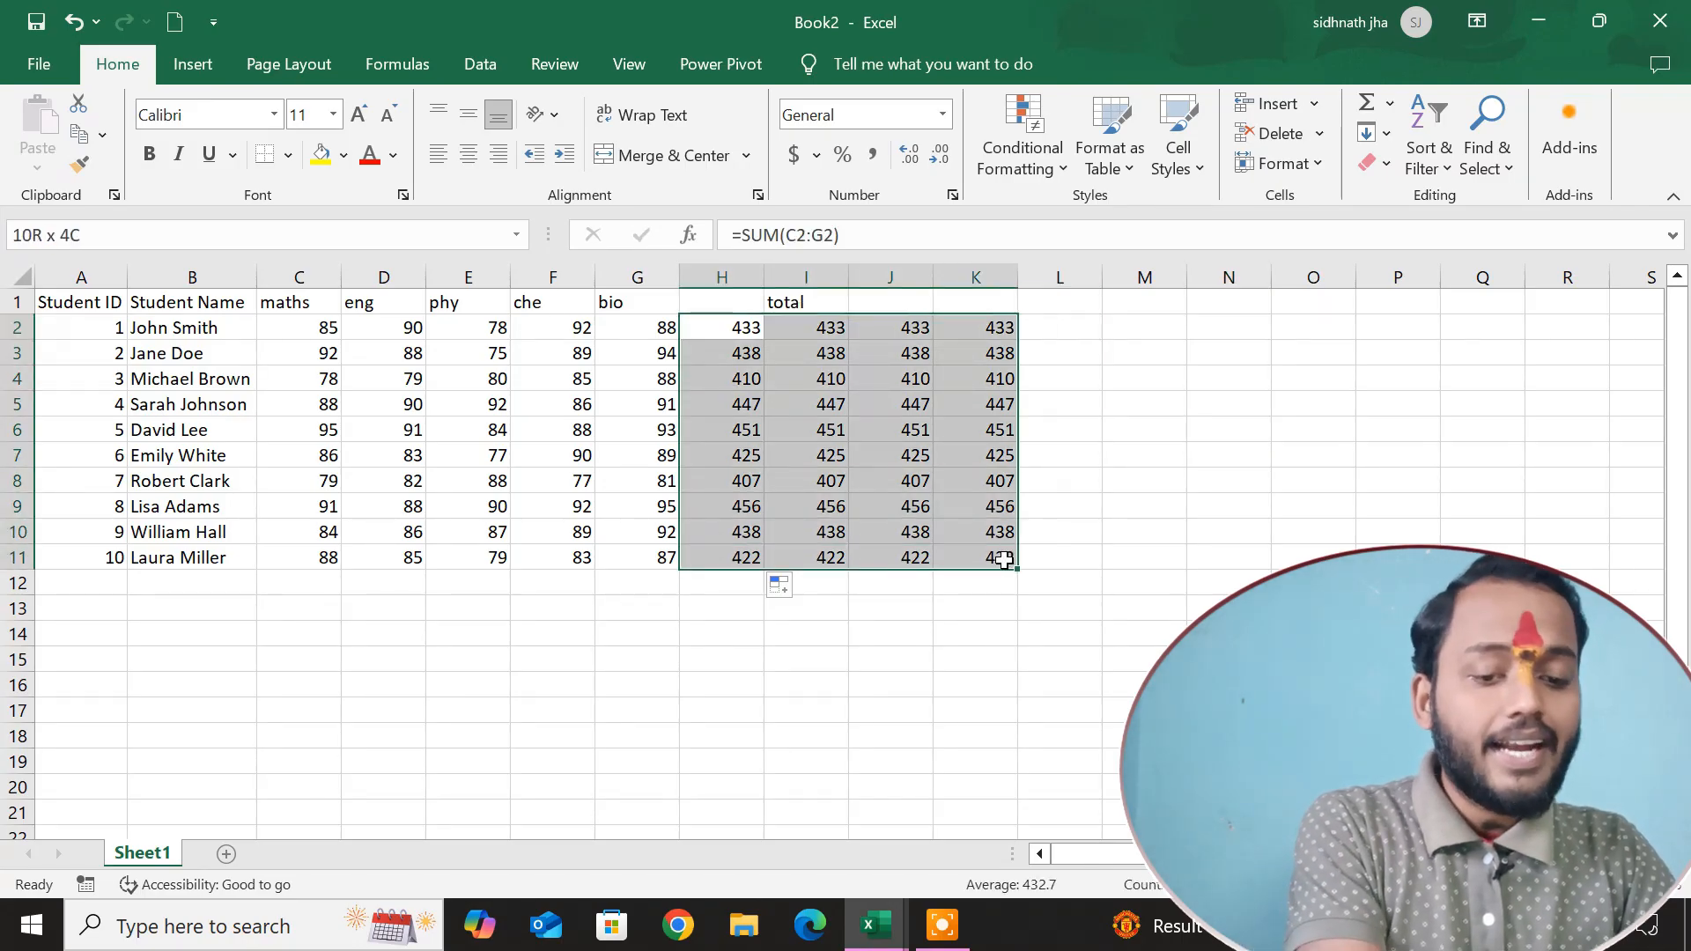
key(Delete)
click(1227, 451)
Insert the built-in Average of the range C2:G2 in cell H2.
click(705, 349)
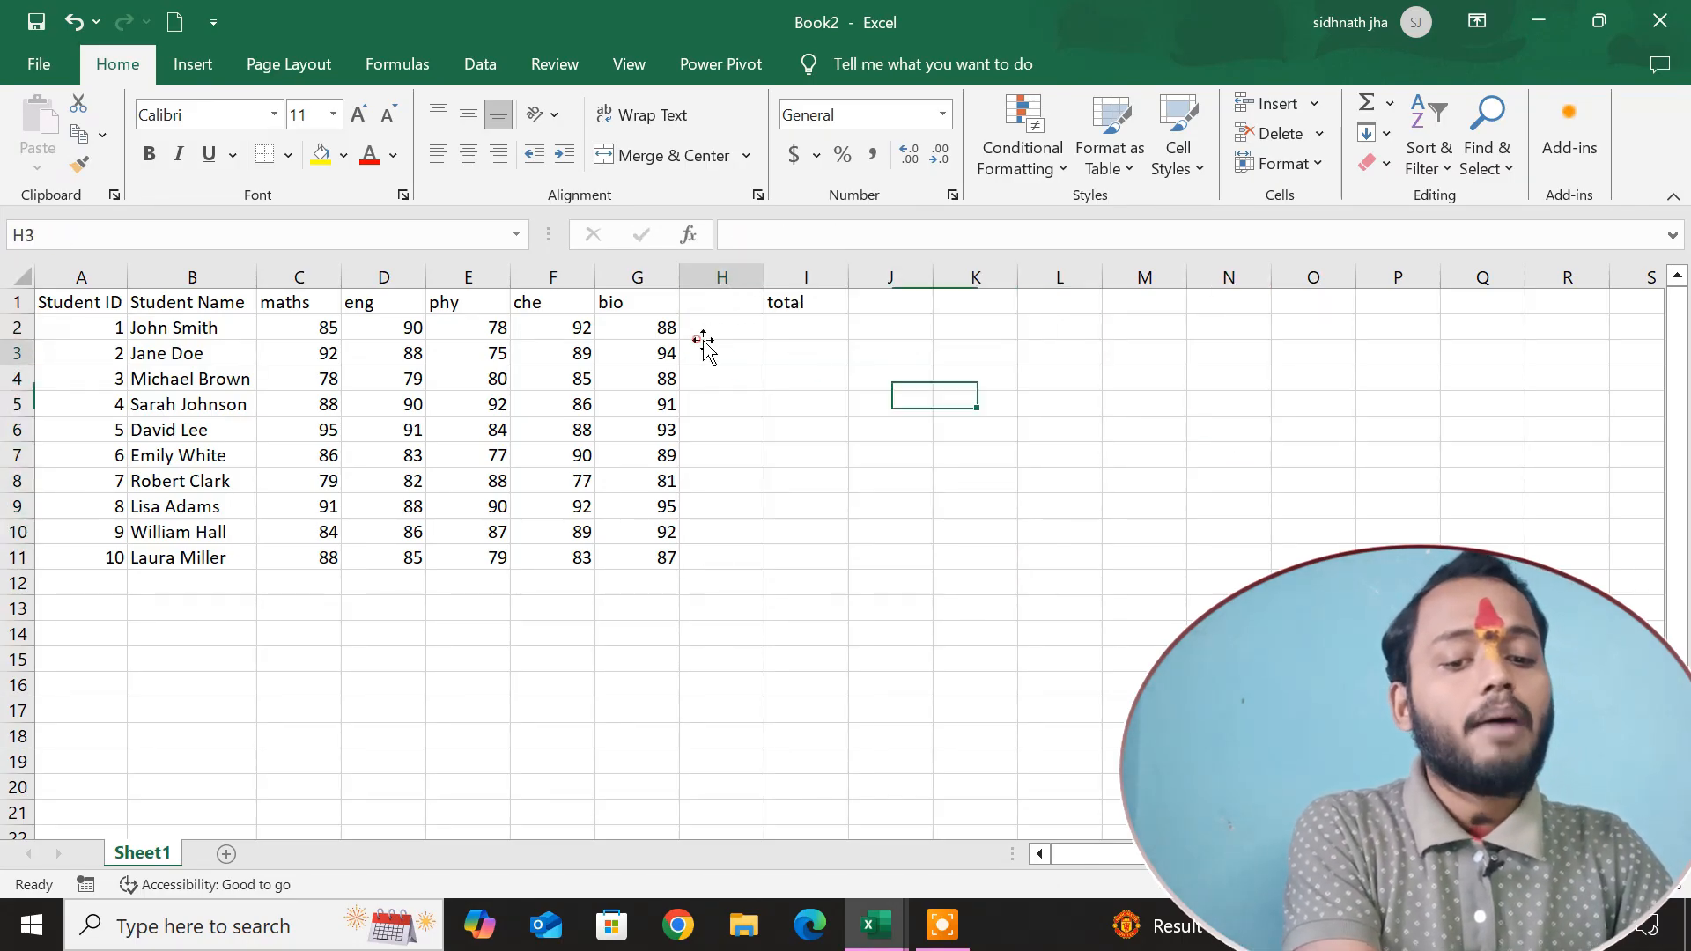
click(715, 328)
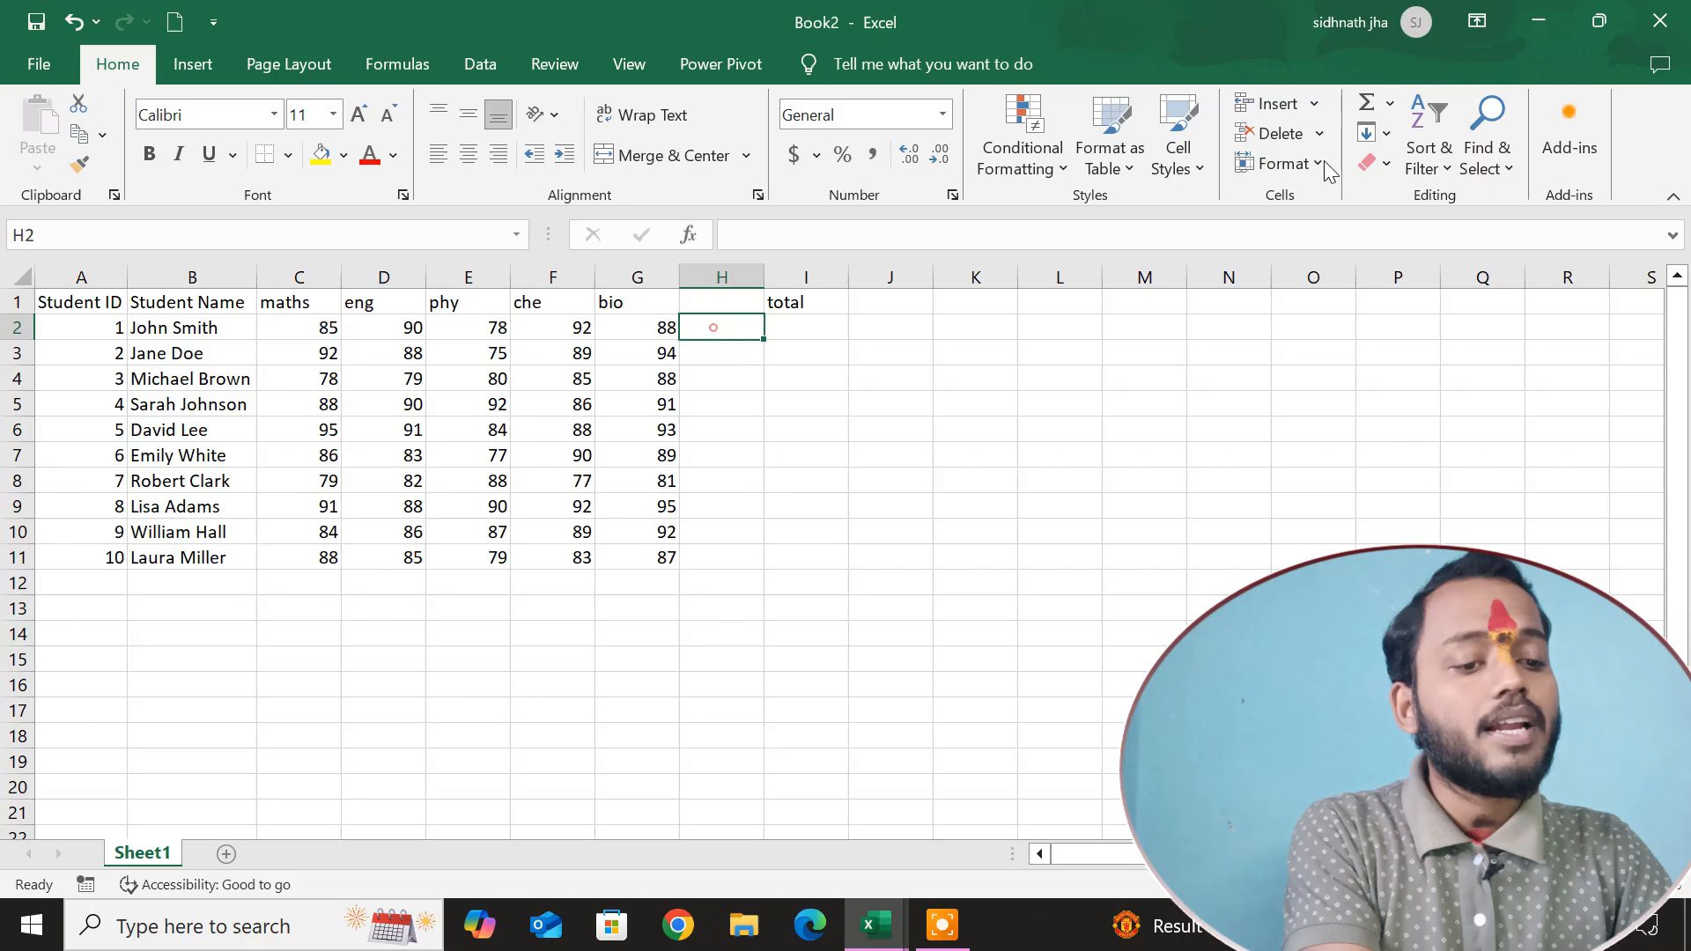
click(1388, 104)
click(1418, 170)
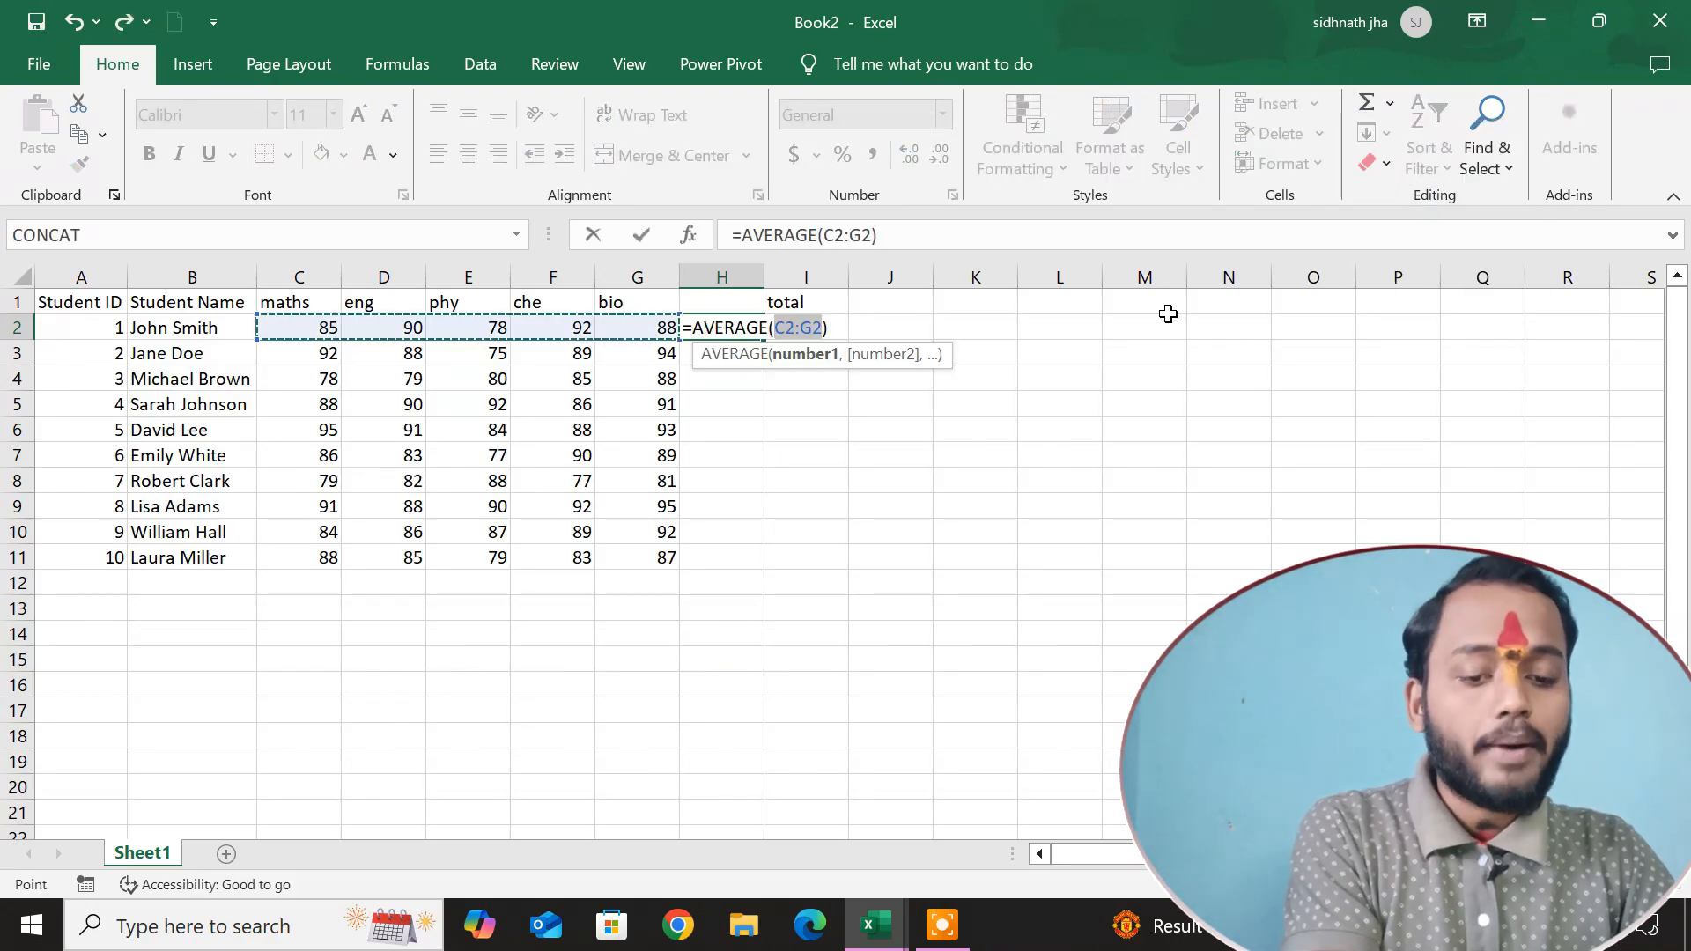
key(Return)
Fill the AVERAGE formula from H2 down to H11 and move the filled cells to I2:I11.
click(731, 329)
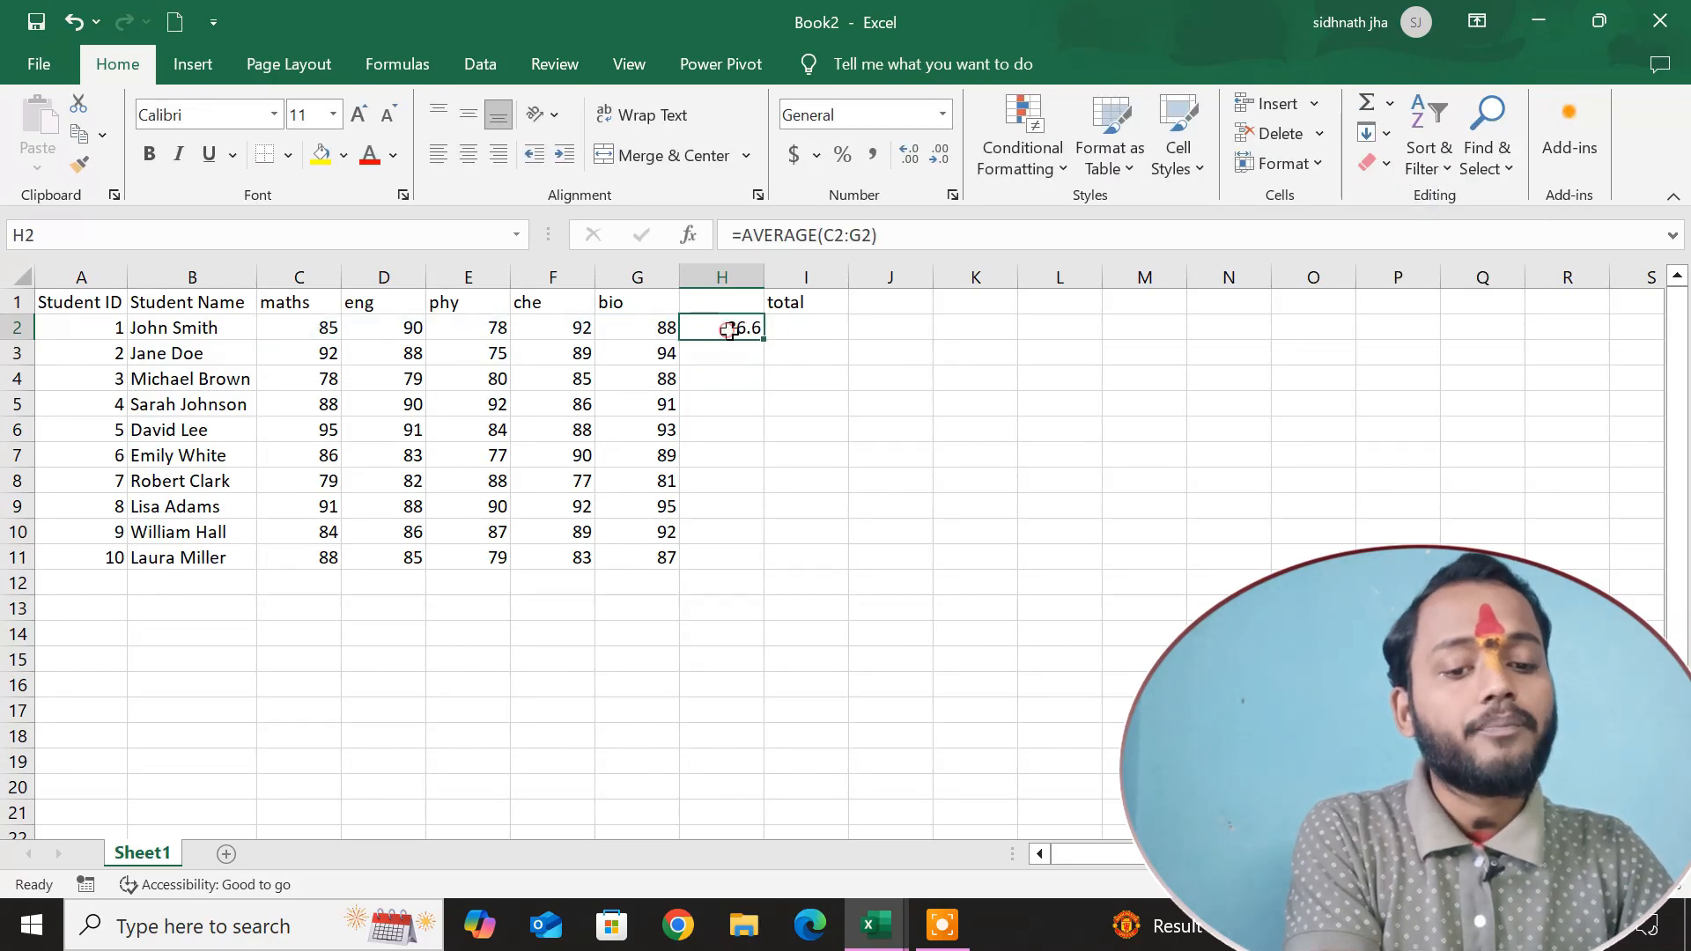
double_click(762, 340)
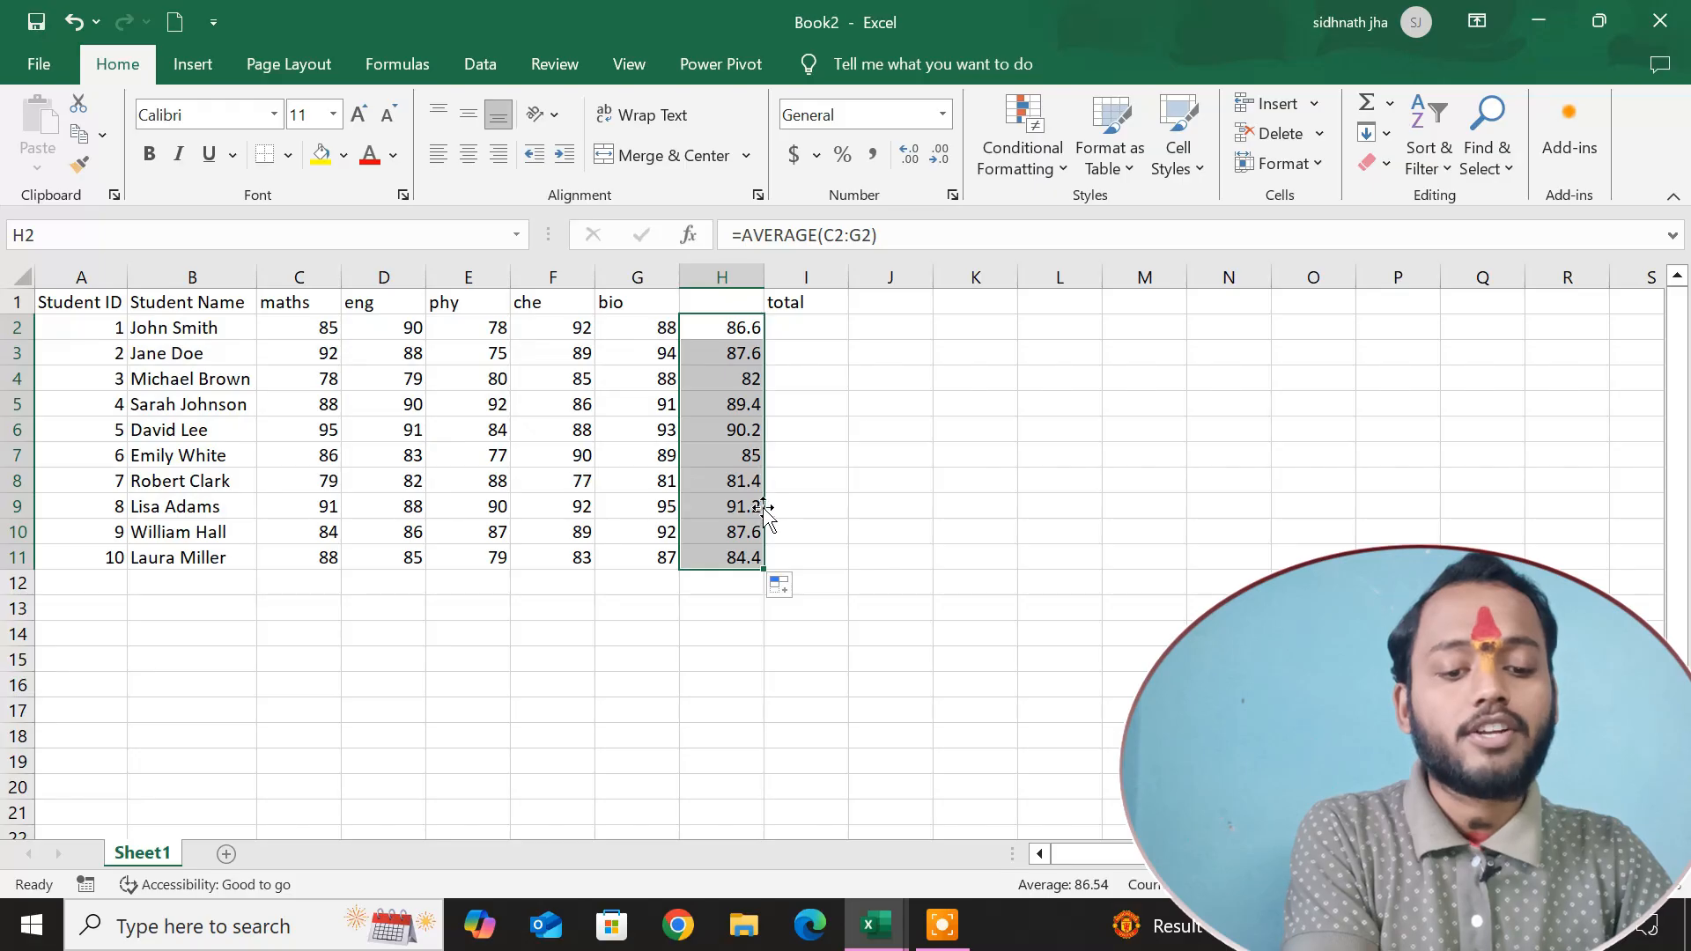
drag(762, 508, 821, 511)
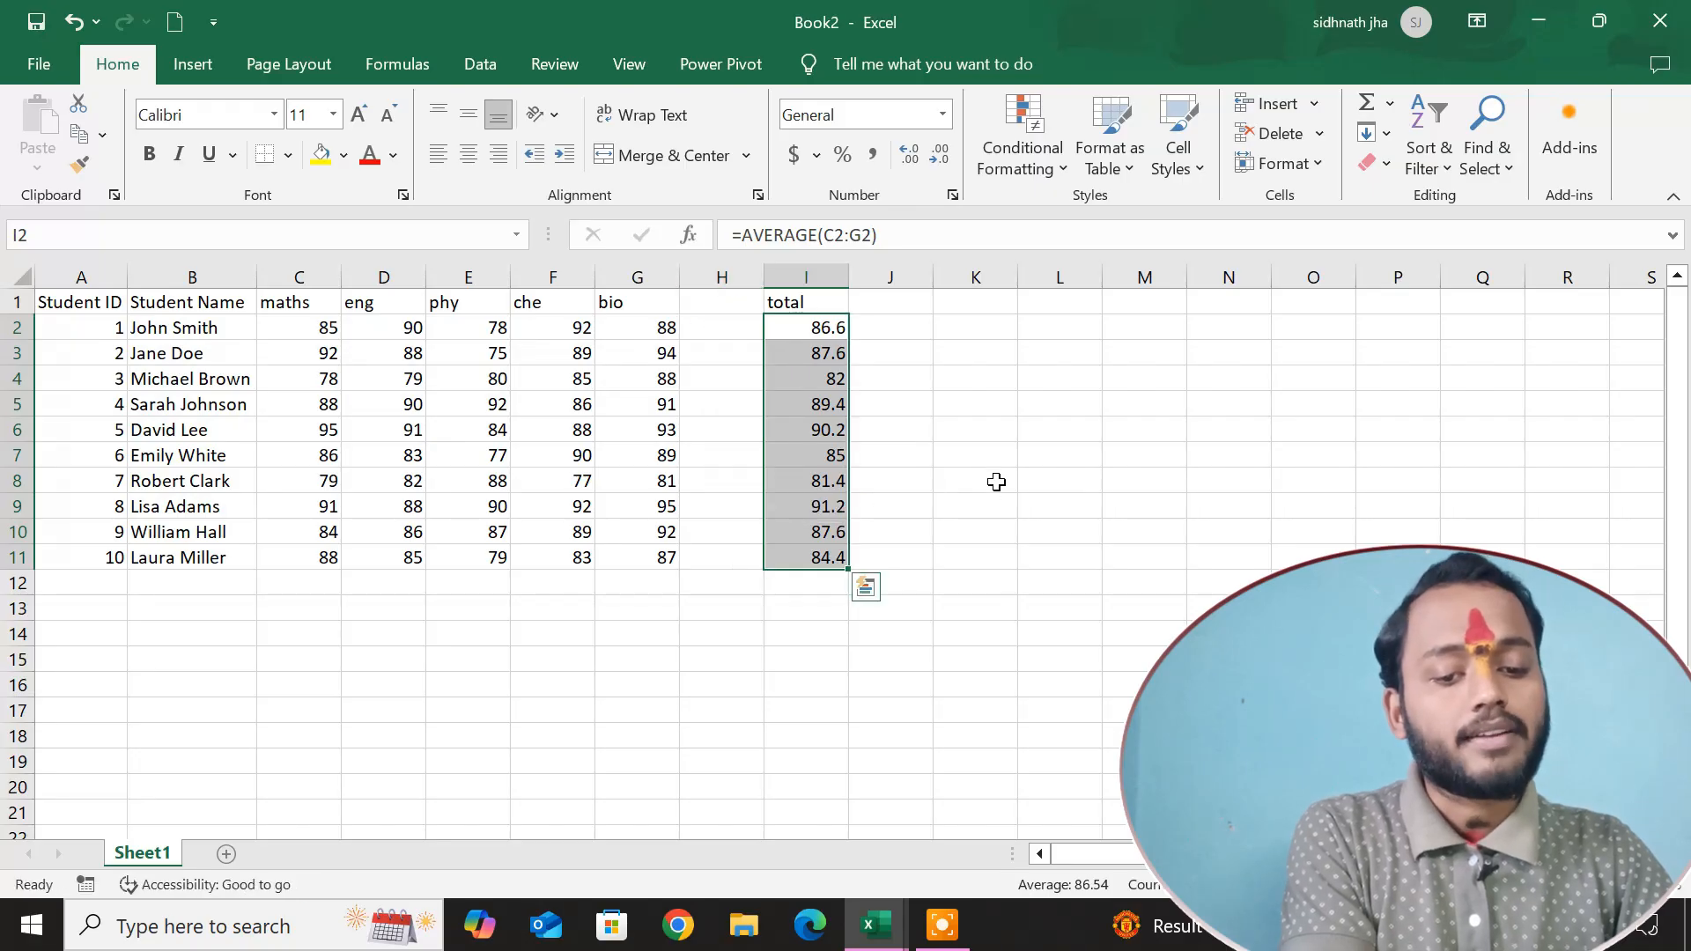
Insert the built-in Count Numbers function over the range C2:G2 in cell H2.
click(737, 332)
click(1390, 104)
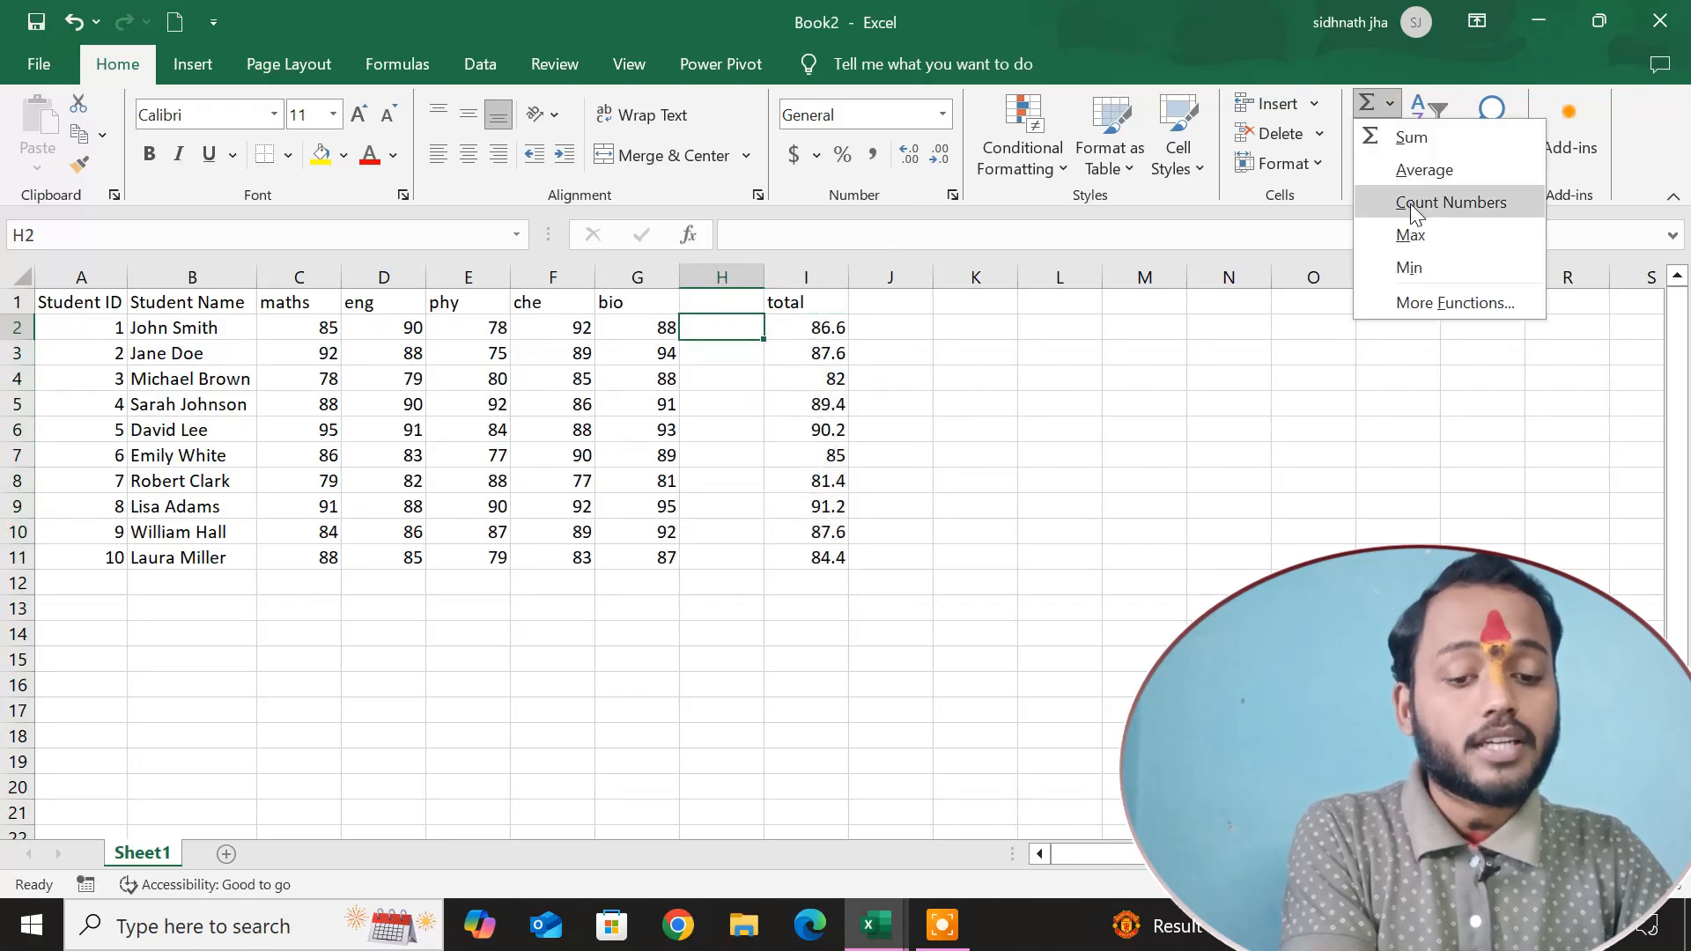
click(1410, 204)
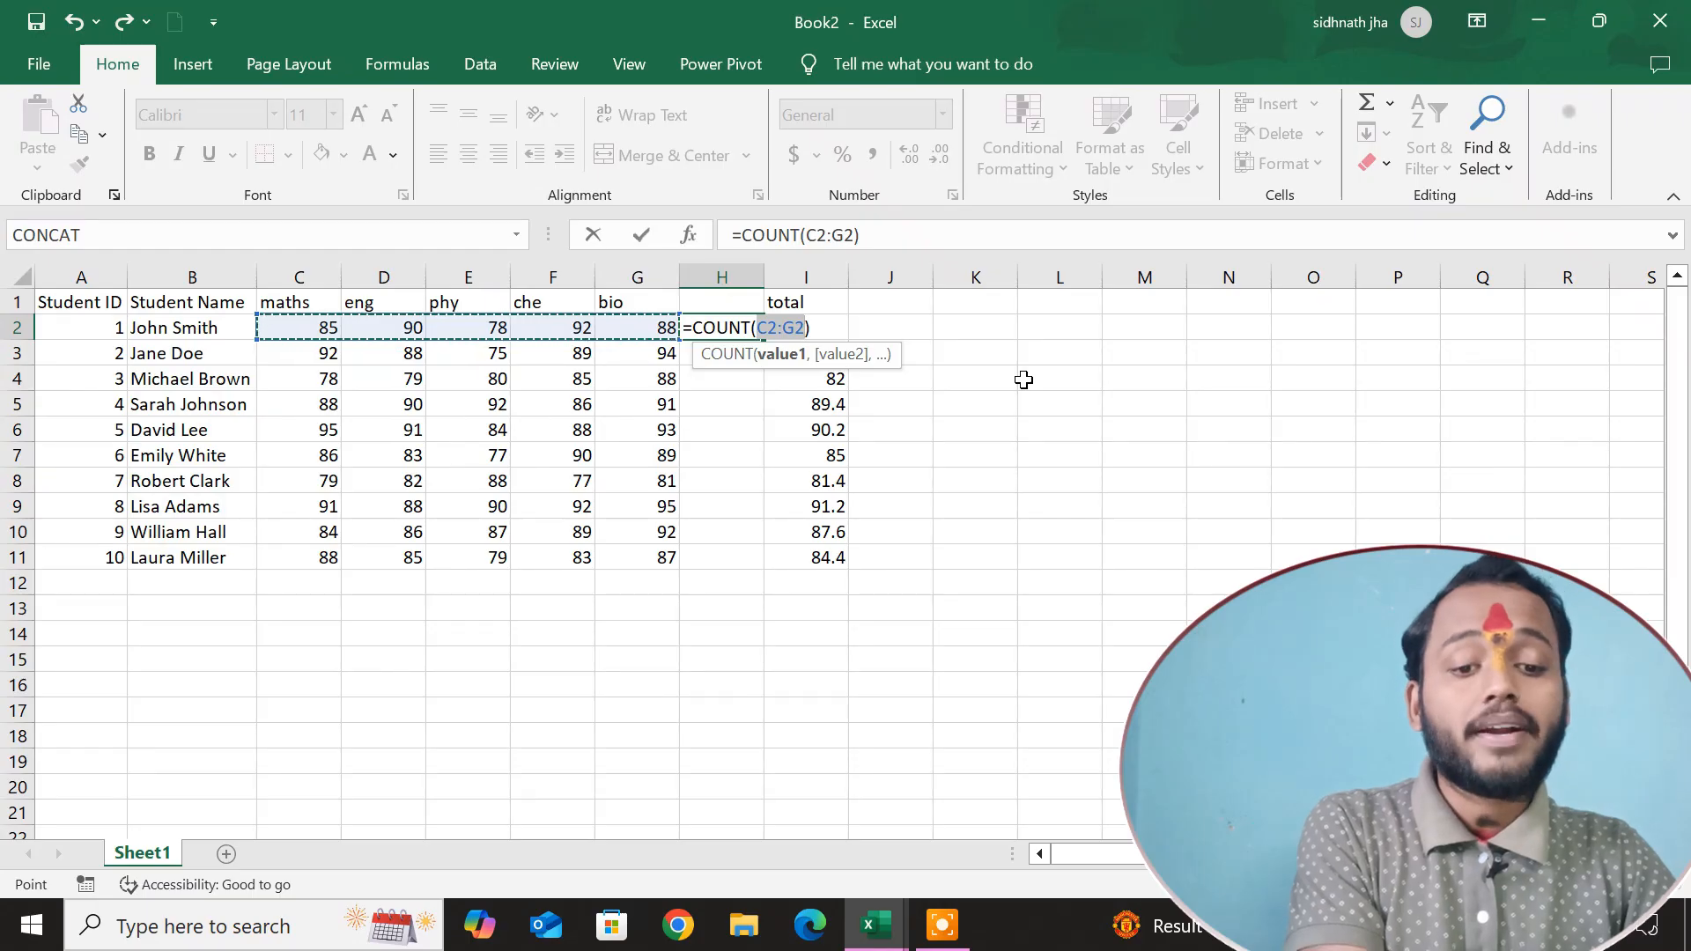
key(Return)
Fill the COUNT formula from H2 down to H11 and move the filled cells to J2:J11.
click(749, 331)
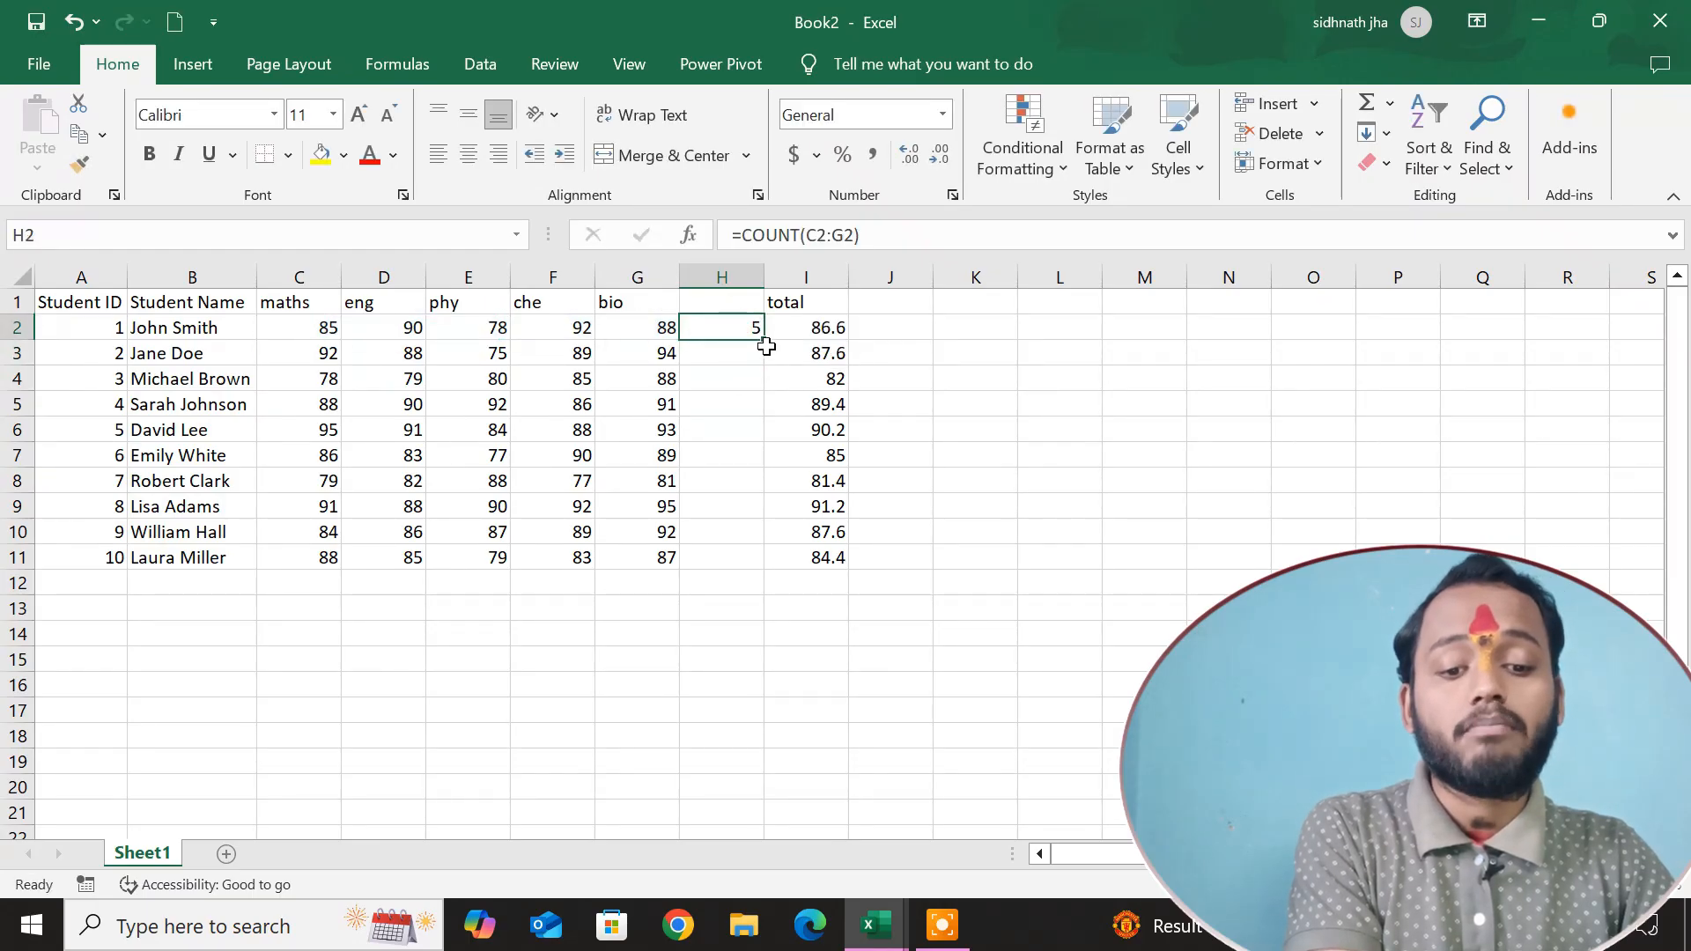
double_click(768, 342)
drag(764, 392, 921, 407)
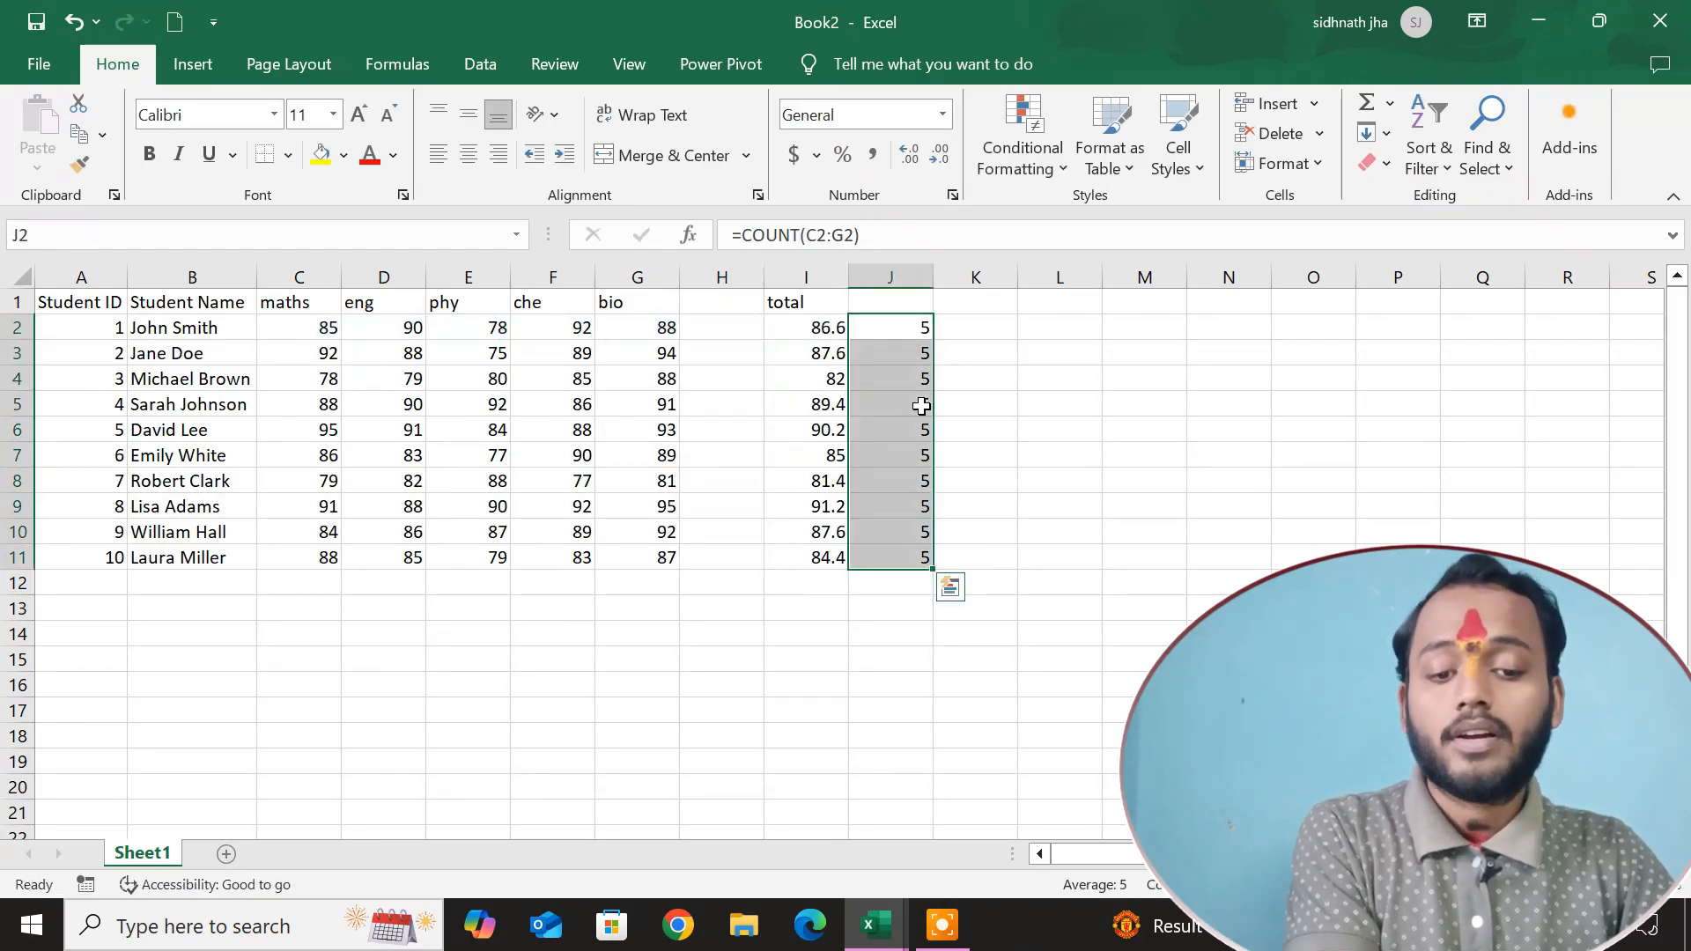
Insert the built-in Max function over the range C2:G2 in cell H2.
click(703, 326)
click(1391, 105)
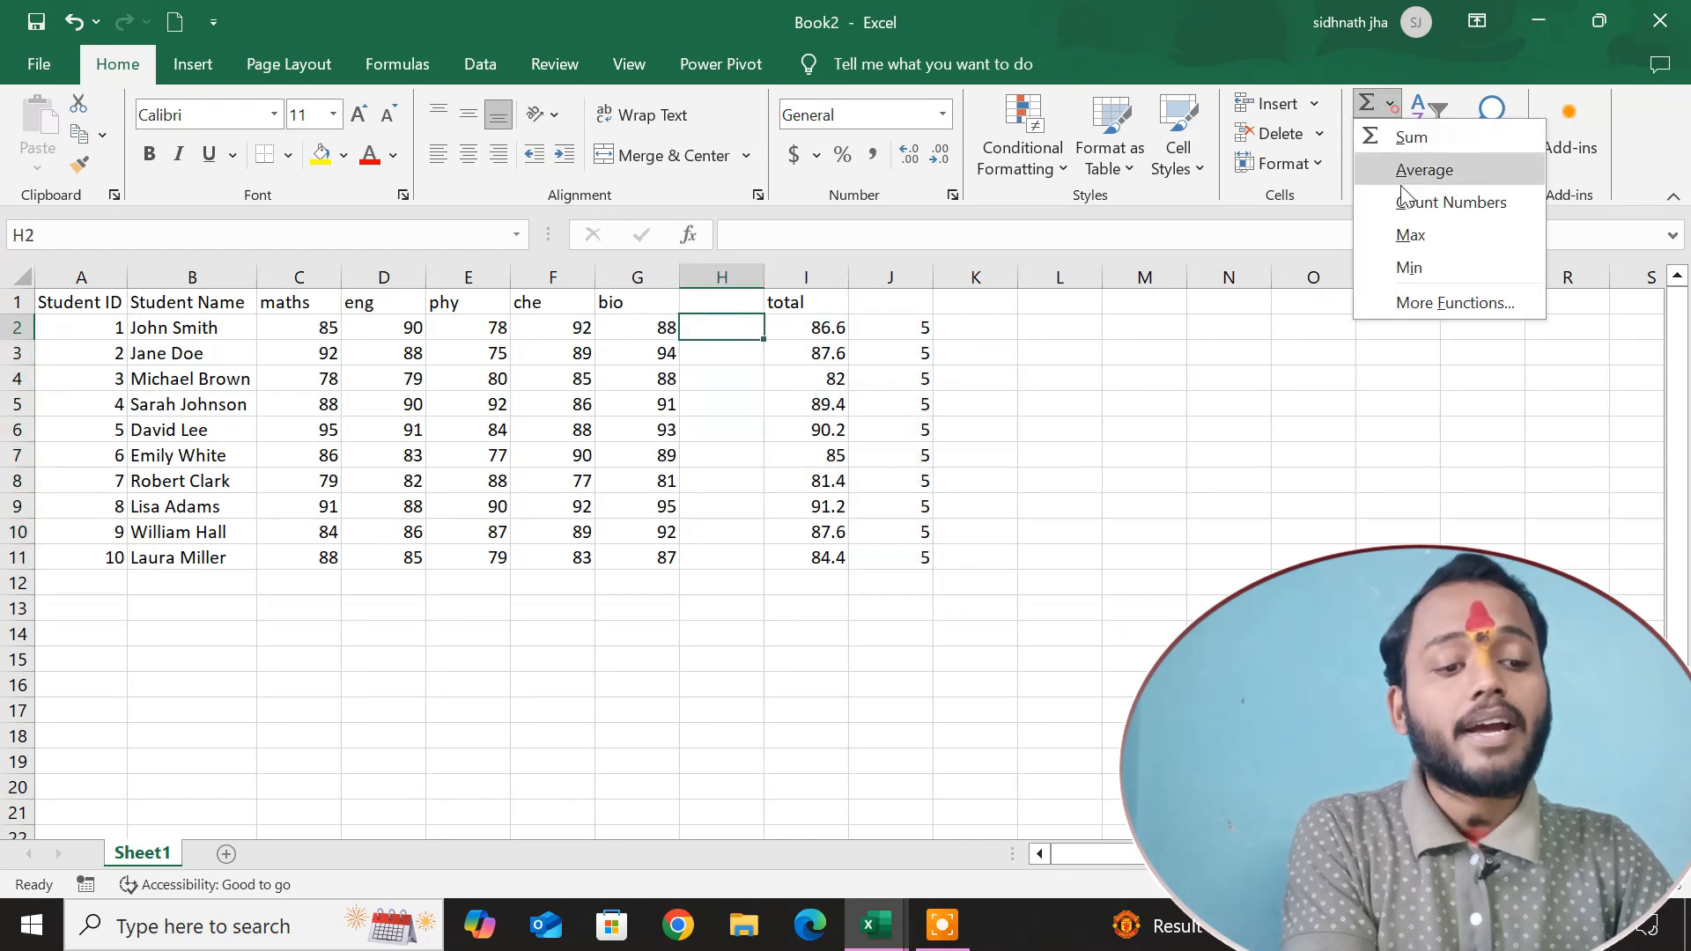
click(1411, 236)
key(Return)
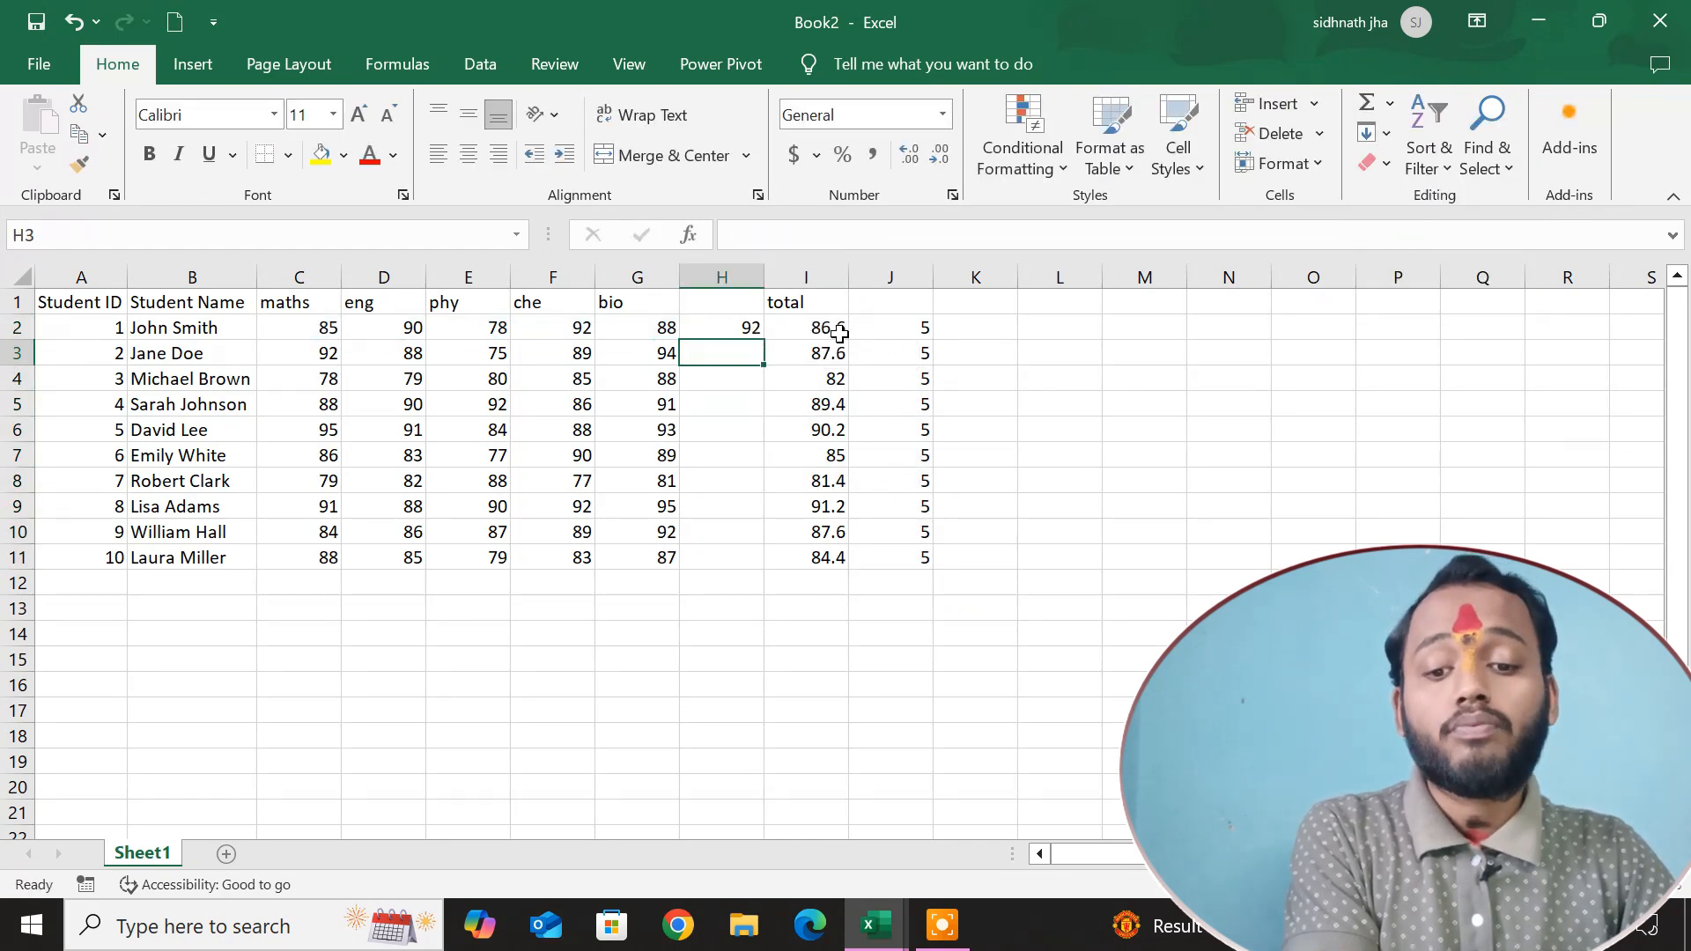
Fill the MAX formula from H2 down to H11 and move the filled cells to K2:K11.
click(725, 334)
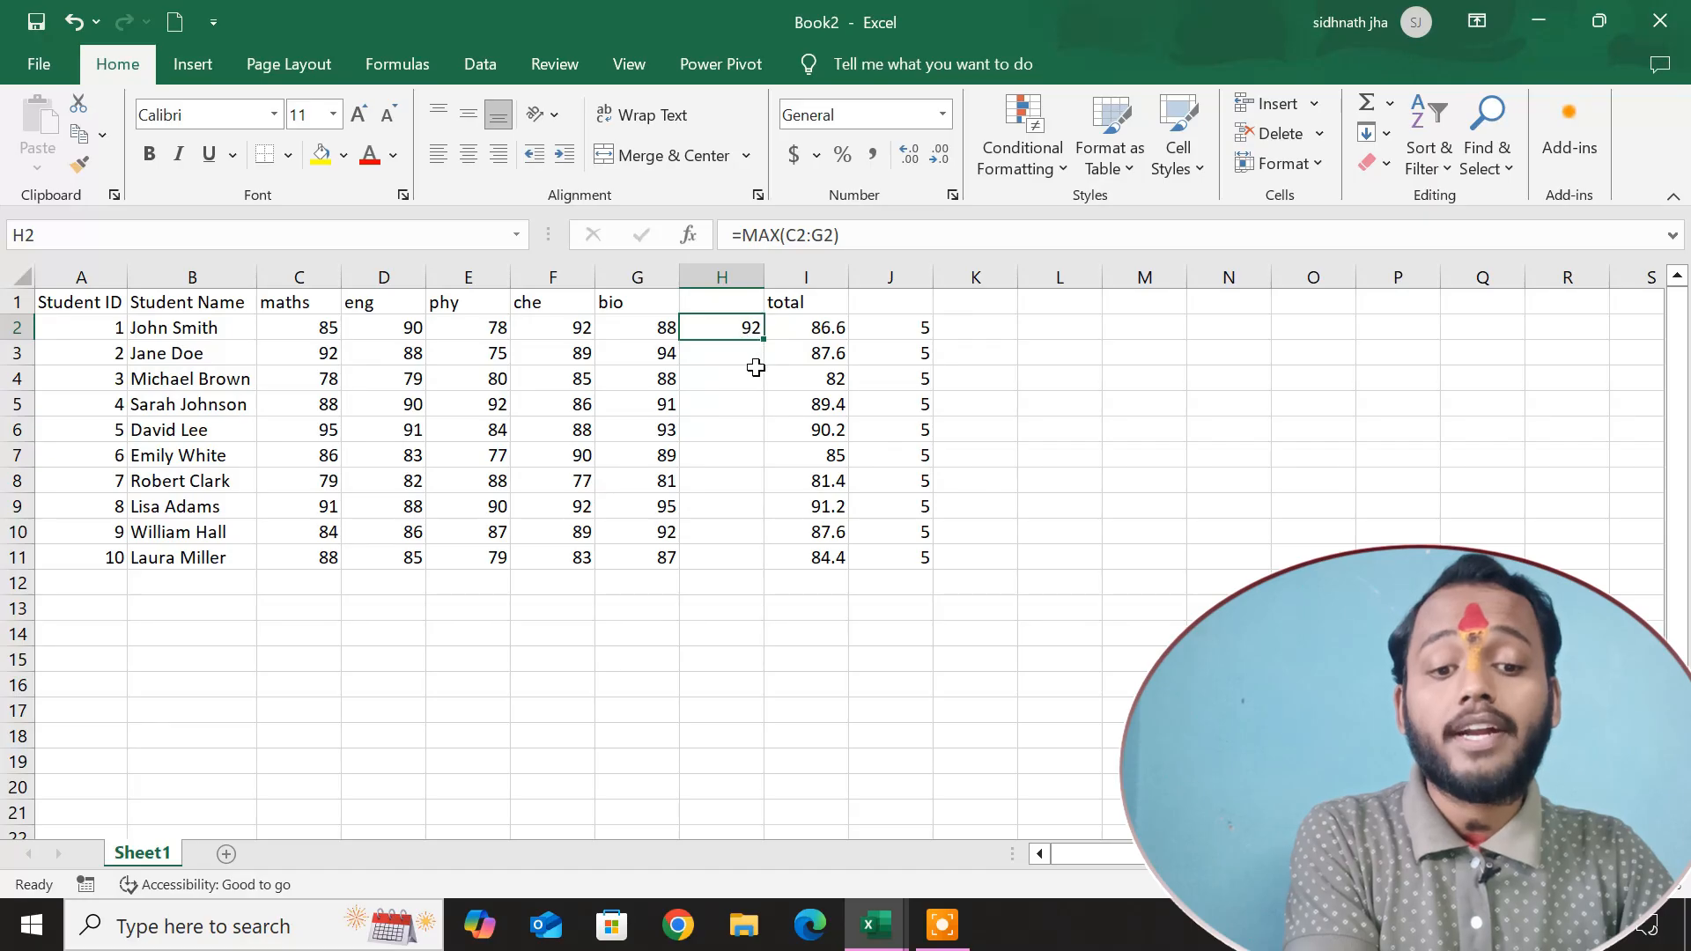
double_click(767, 343)
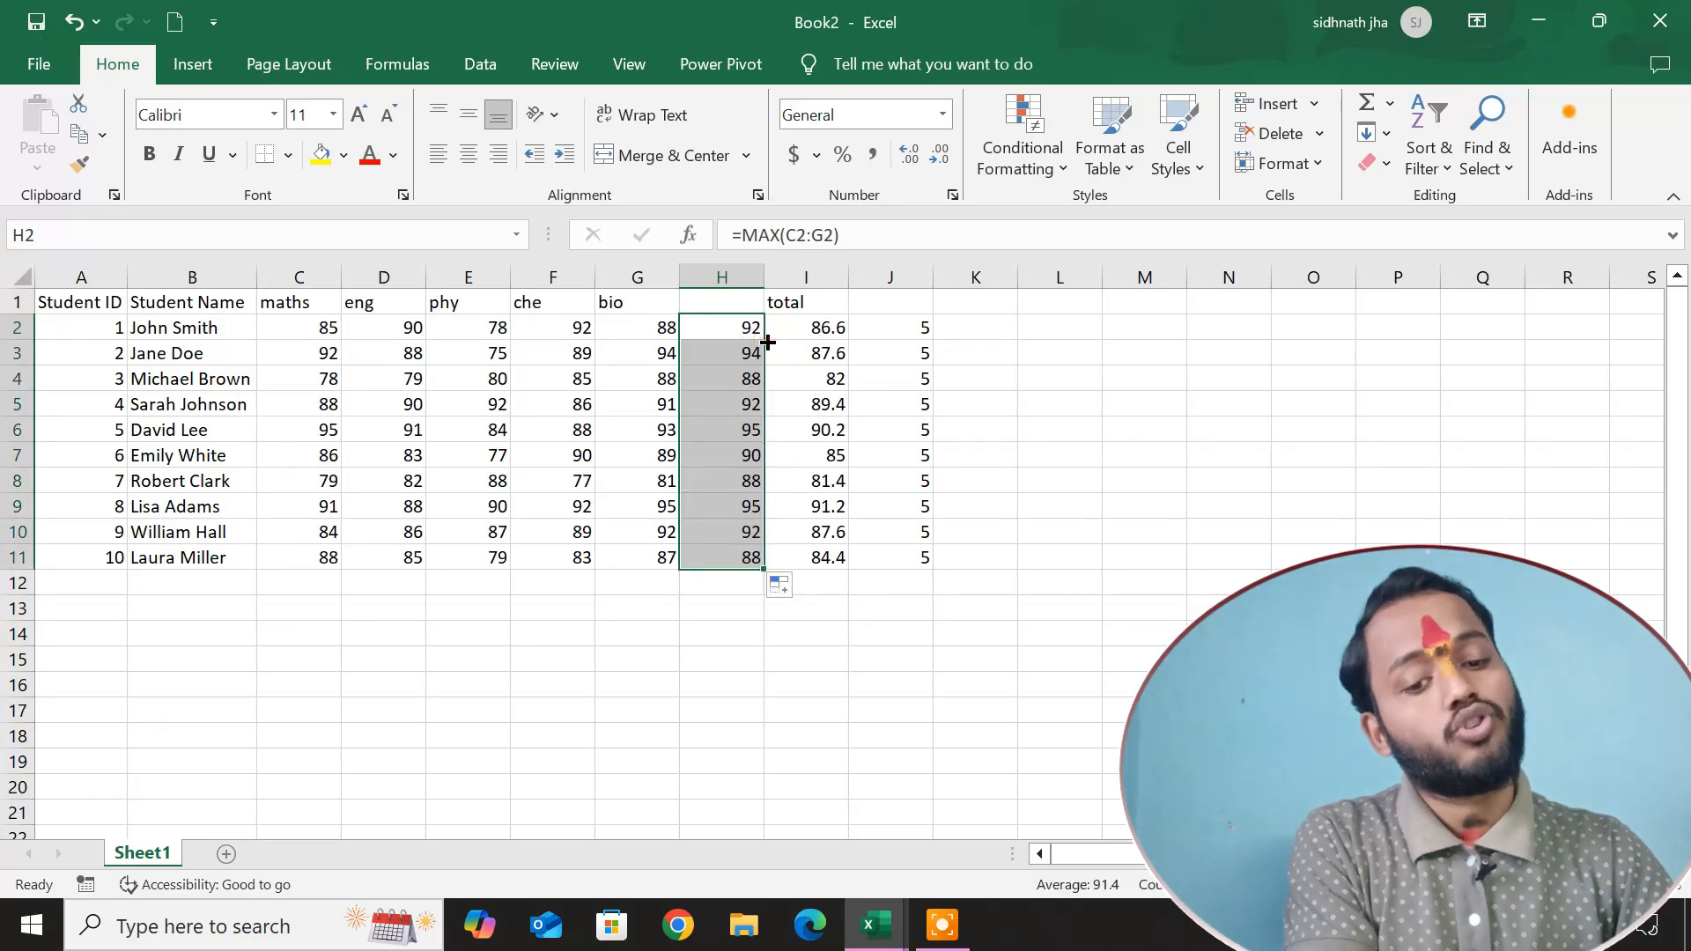
drag(766, 380, 995, 393)
click(1244, 397)
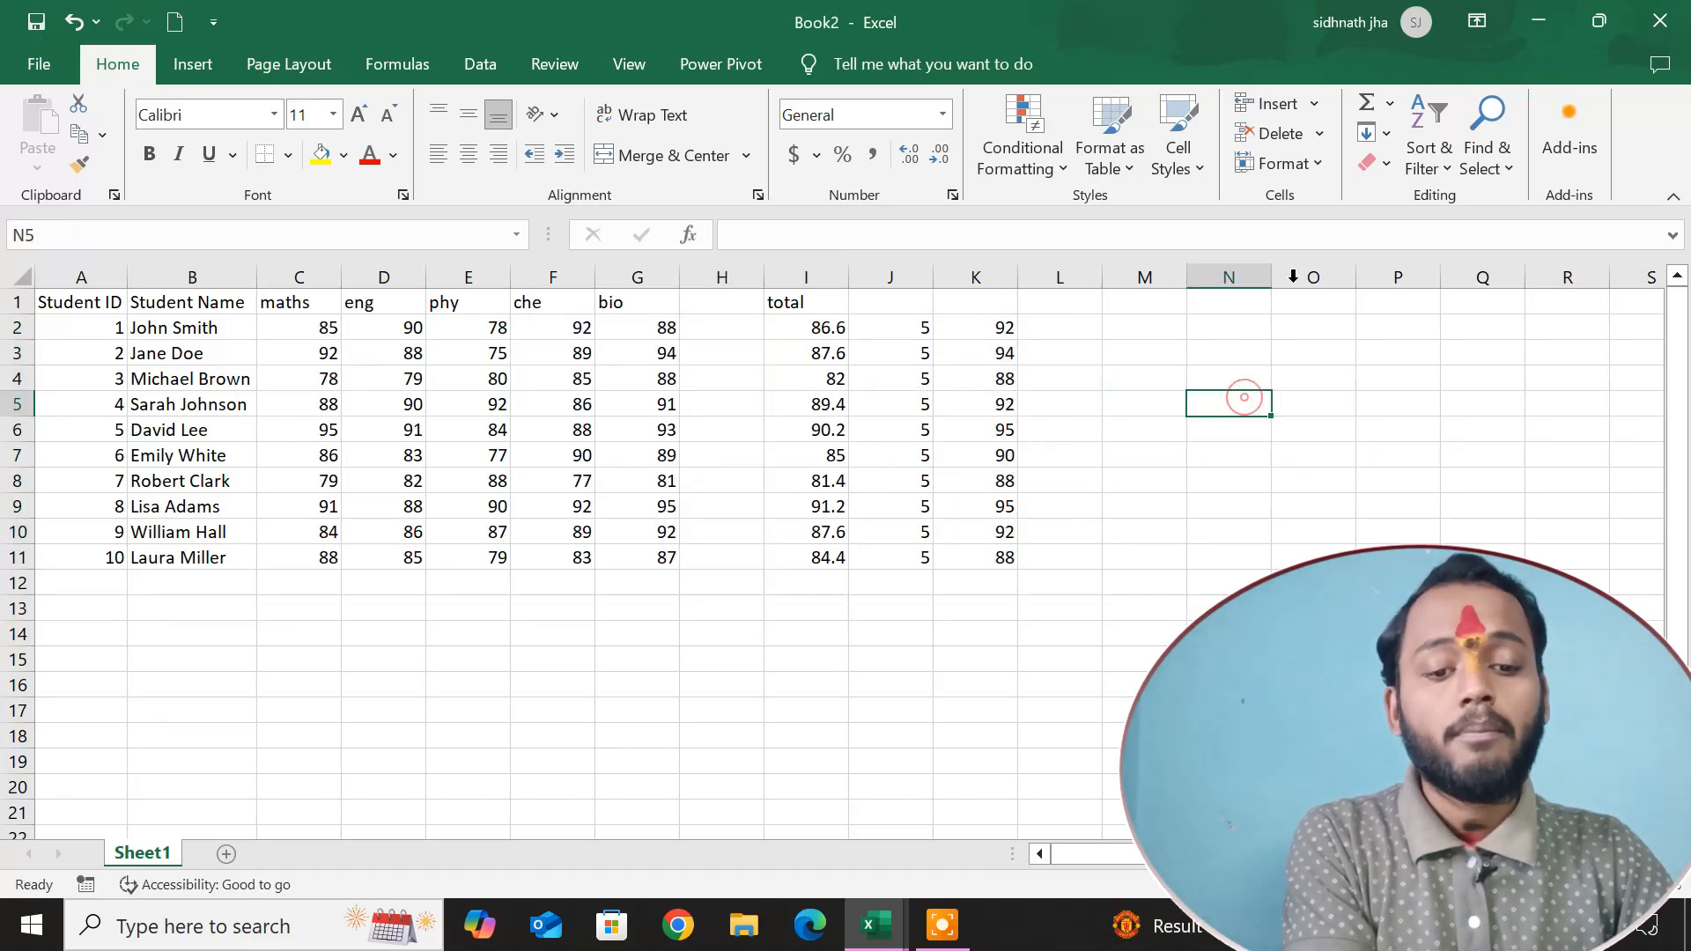
Insert the built-in Min function over the range C2:G2 in cell H2.
click(736, 333)
click(1390, 103)
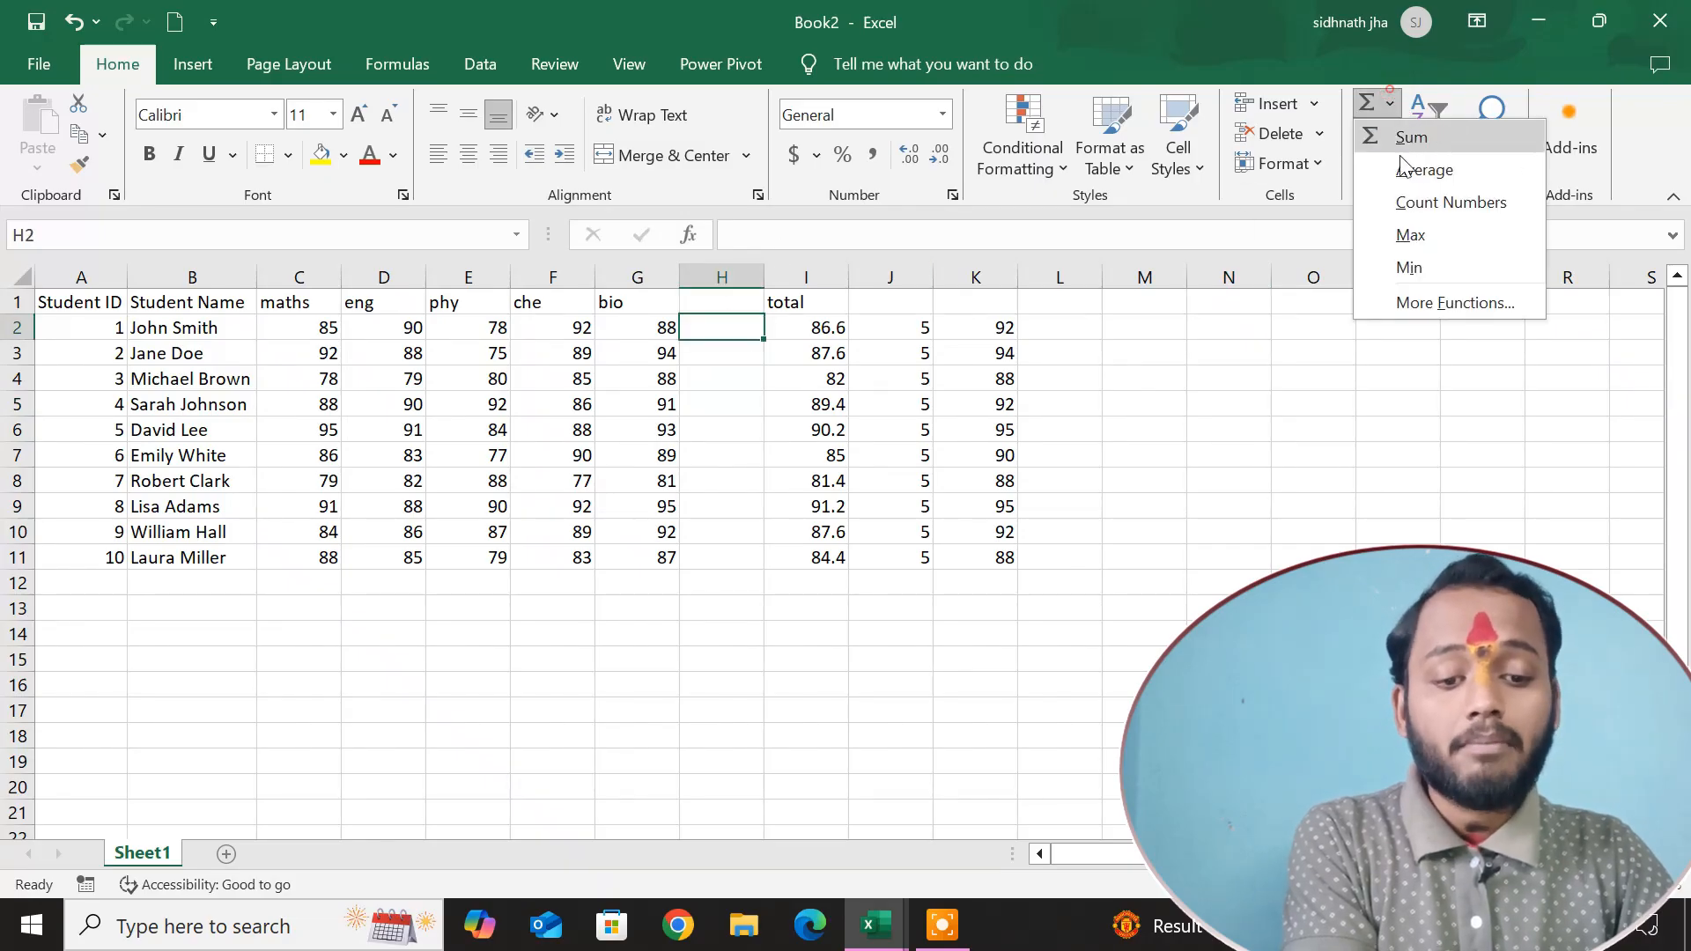
click(1402, 265)
Fill the MIN formula from H2 down to H11 and move the filled cells to L2:L11.
click(759, 331)
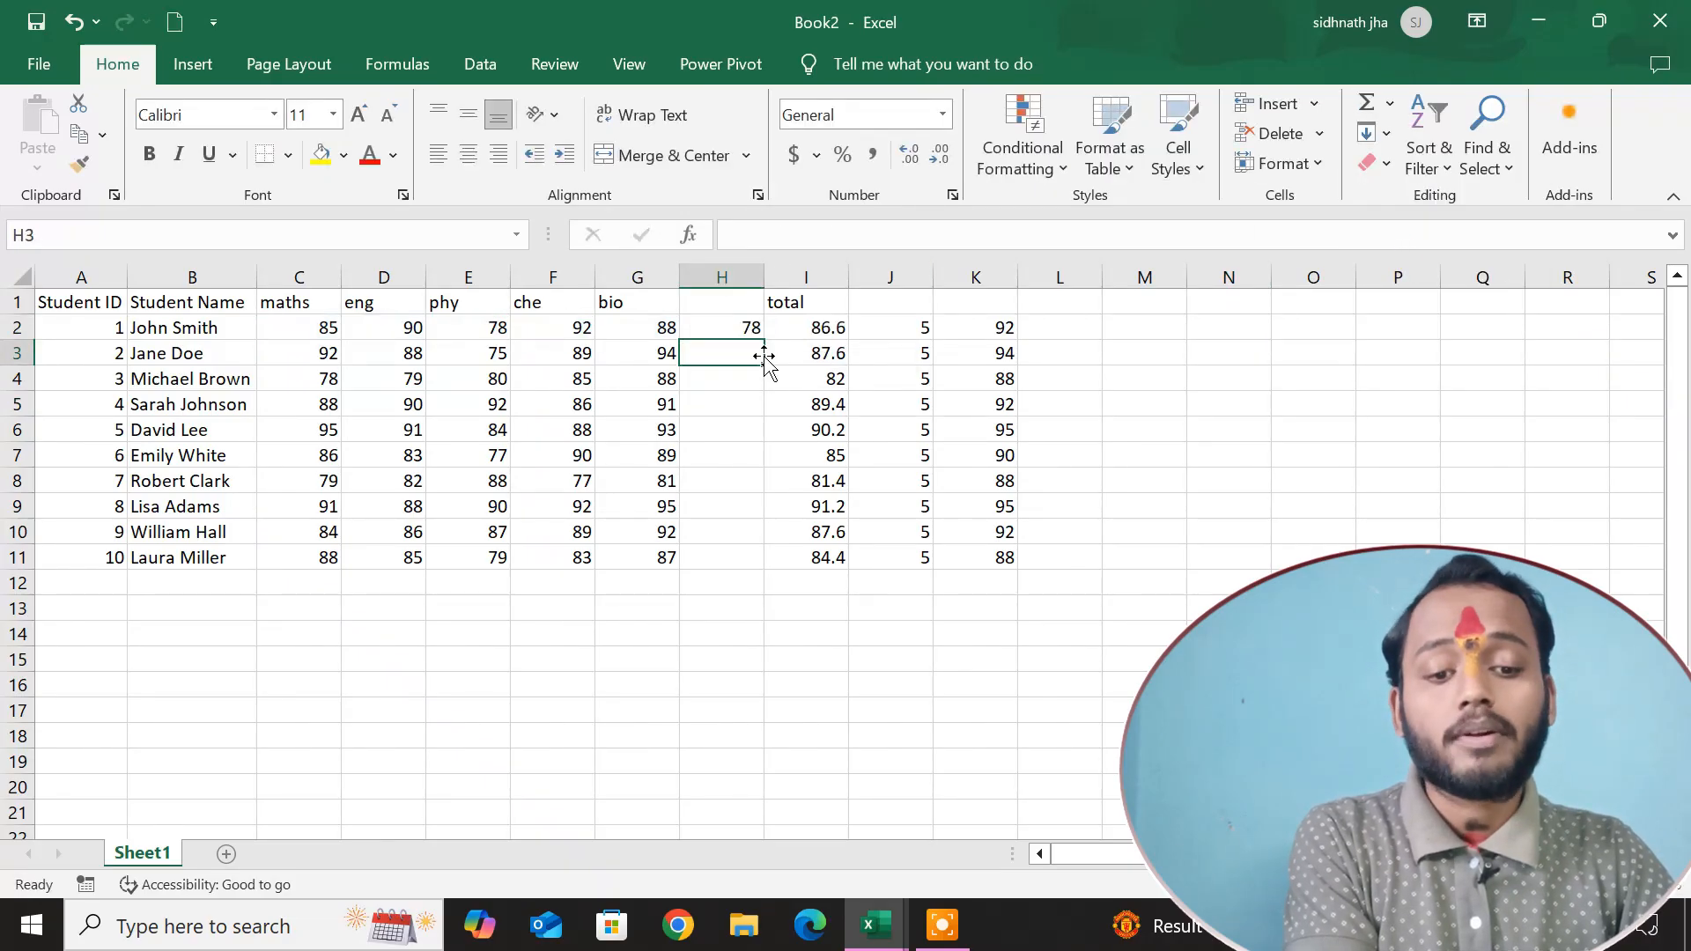
double_click(764, 340)
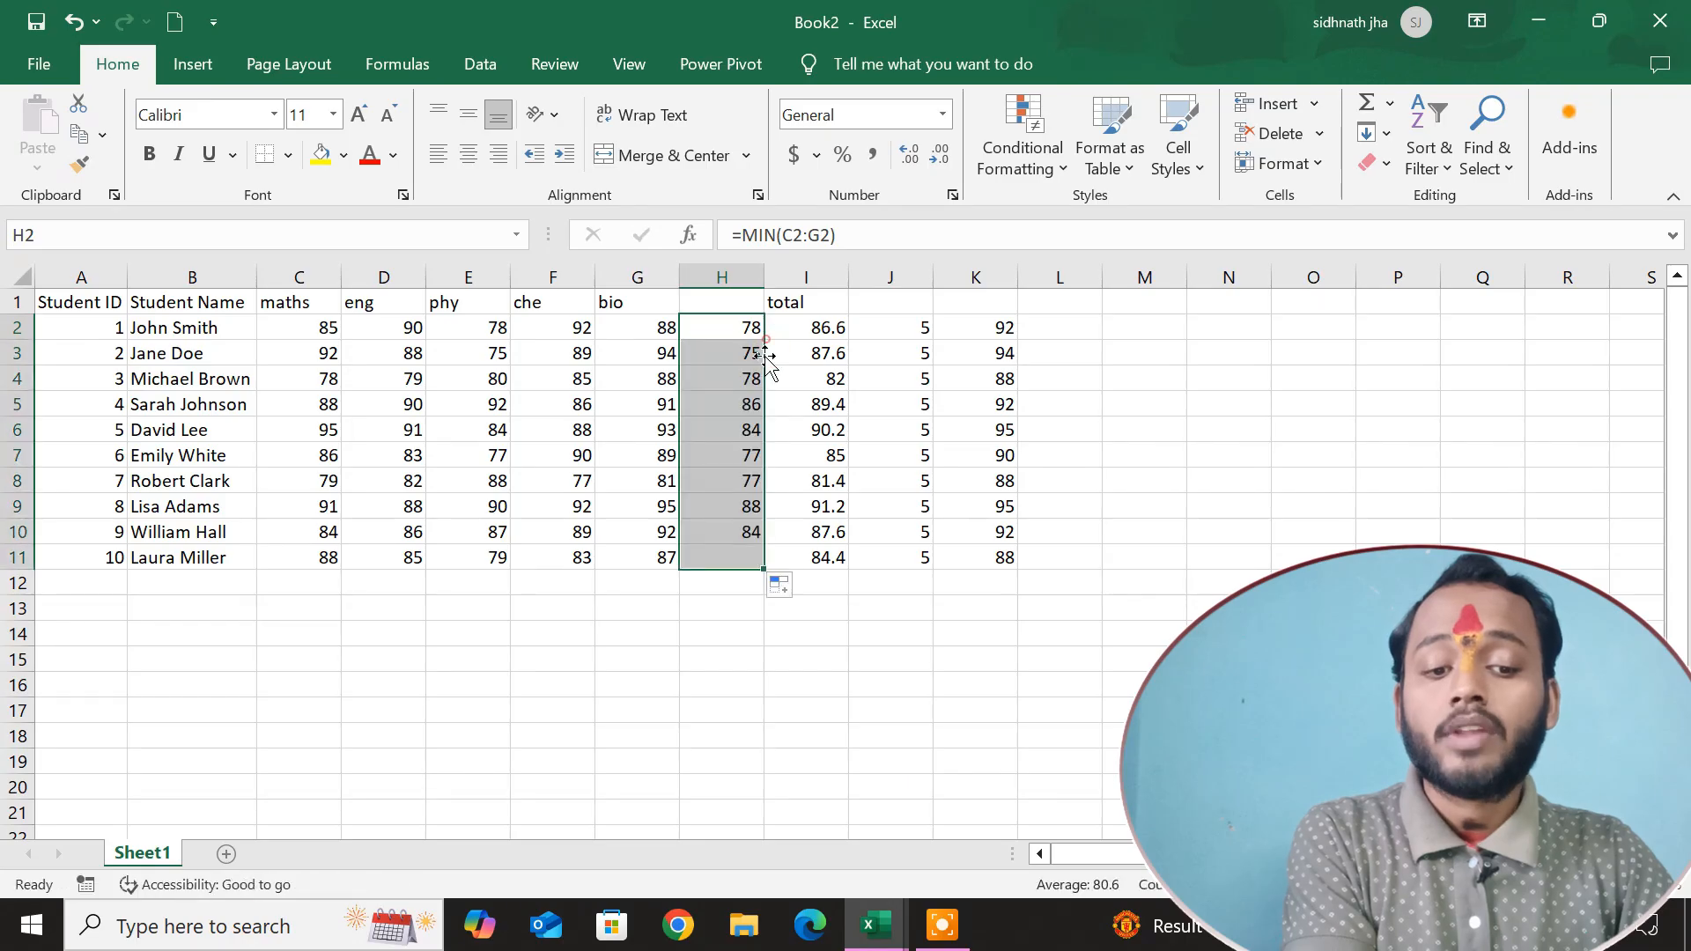
drag(881, 385, 1068, 379)
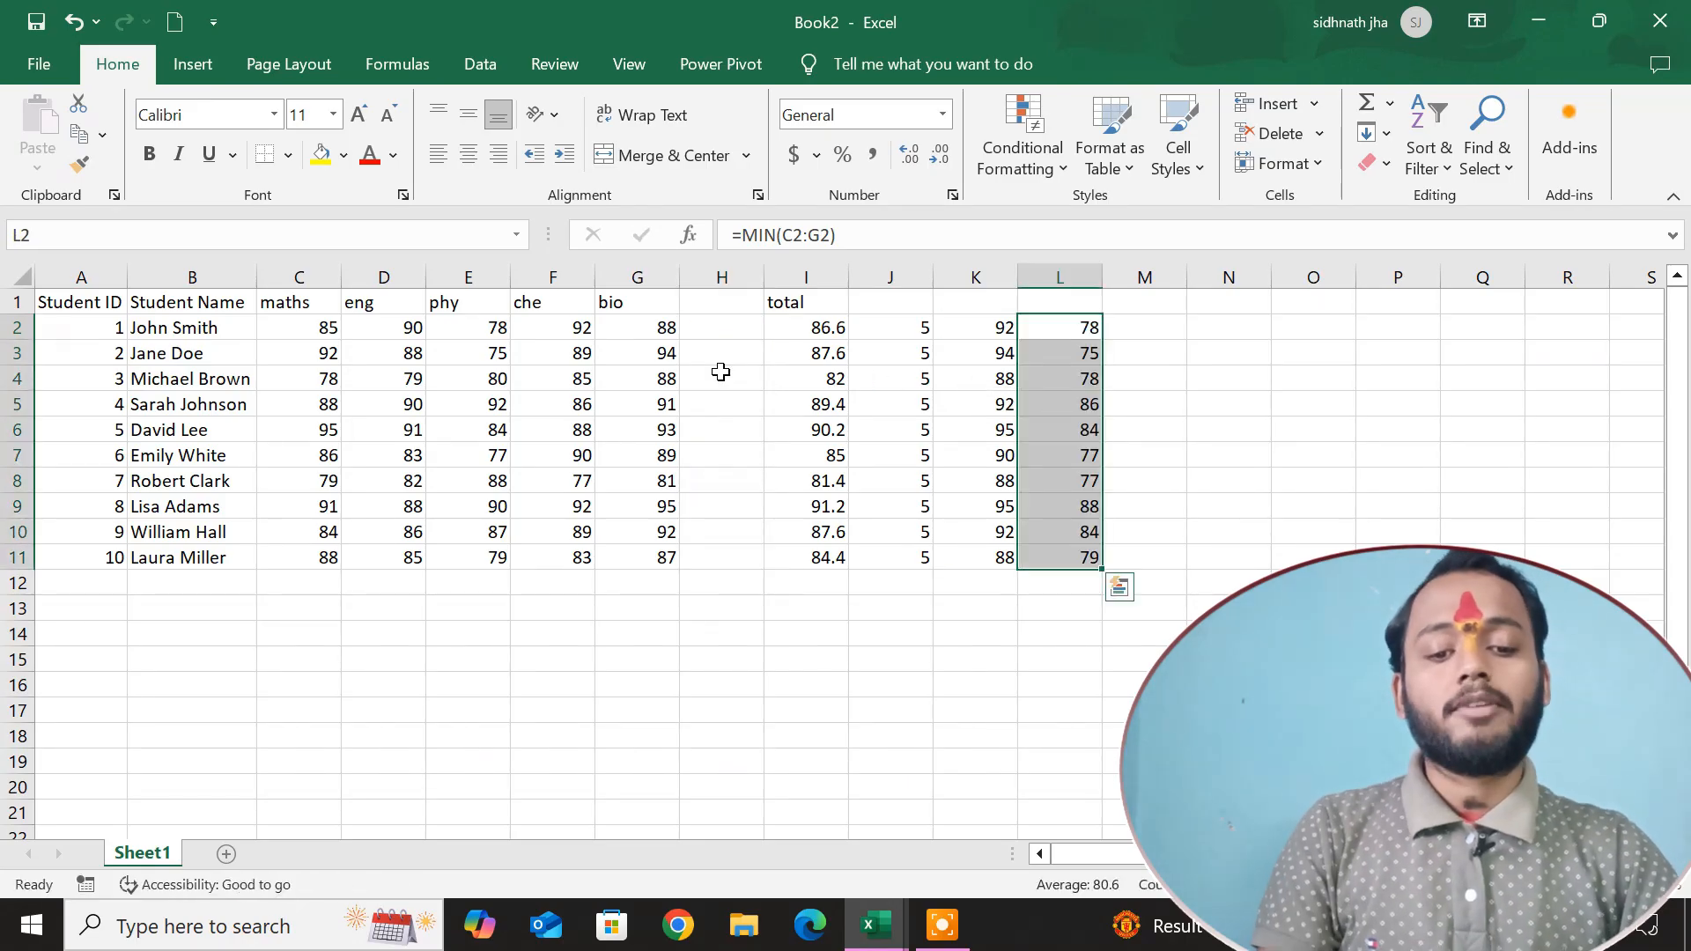
click(724, 337)
text(=av)
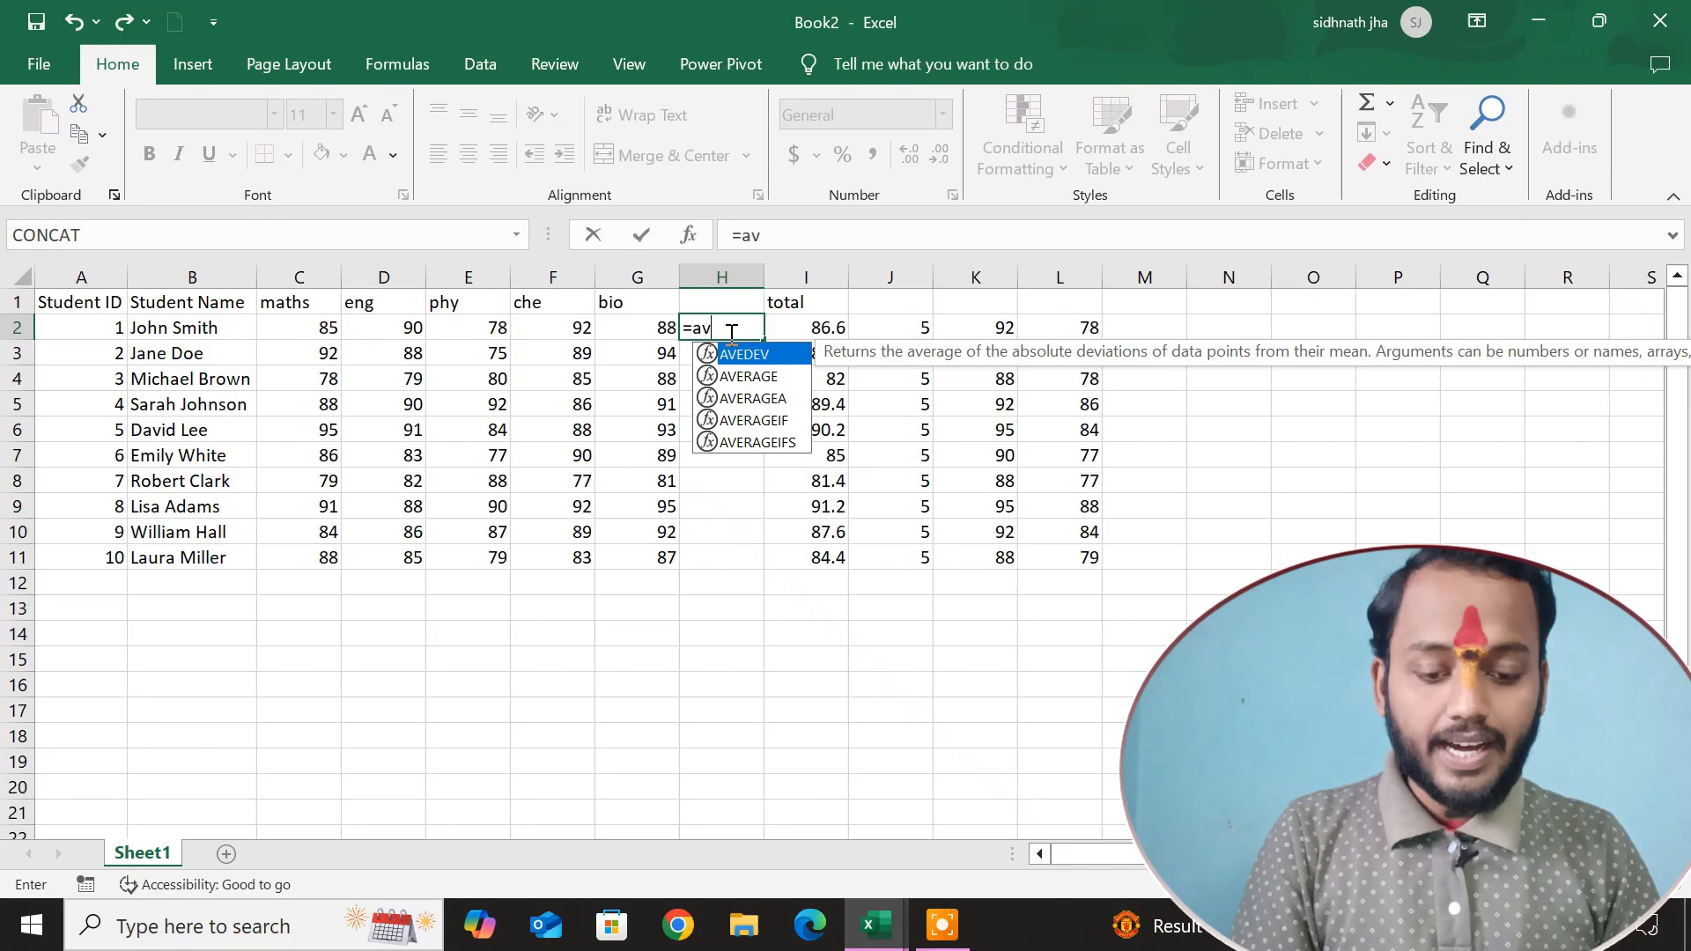
key(Down)
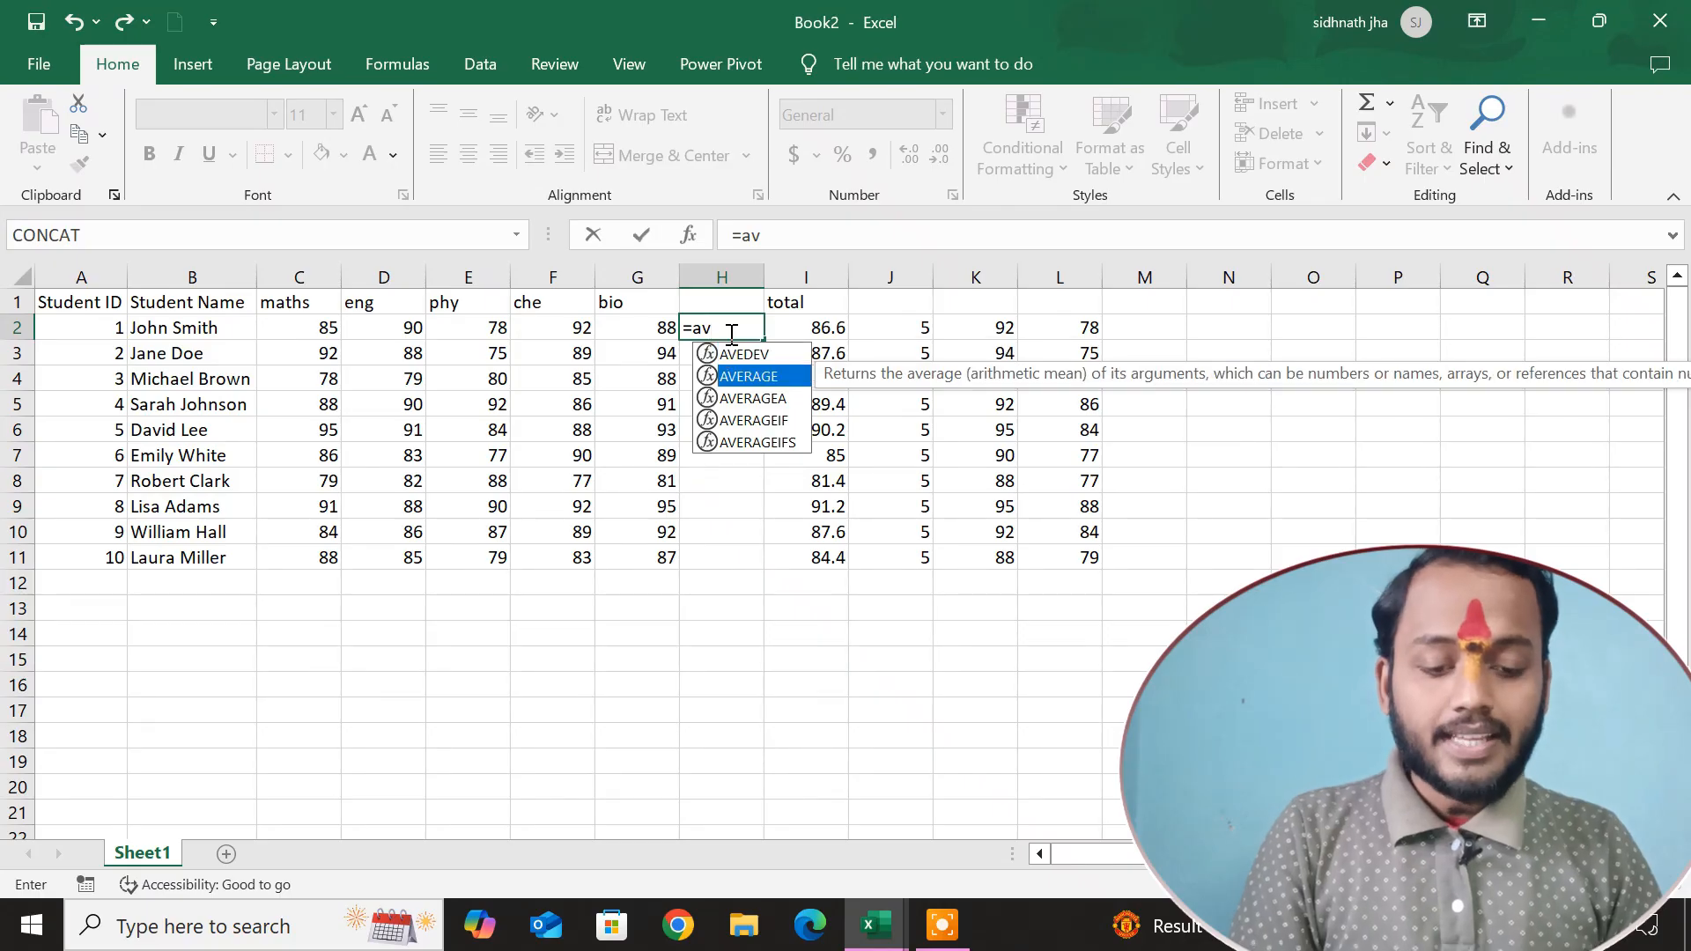
key(Tab)
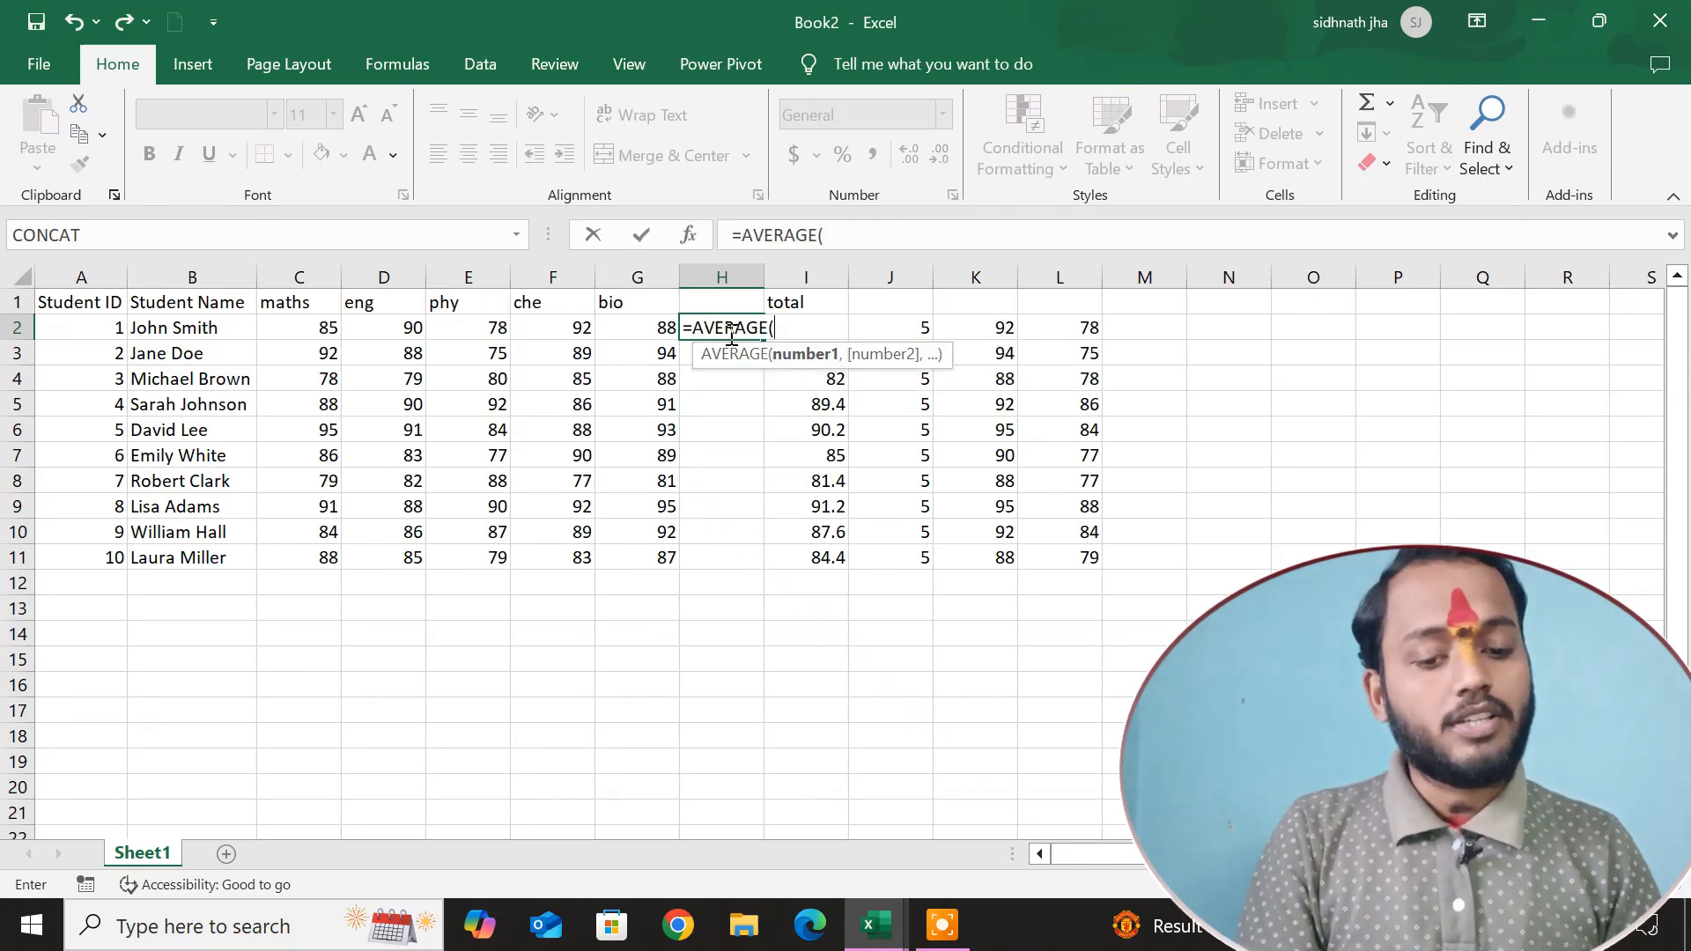
key(Escape)
text(=)
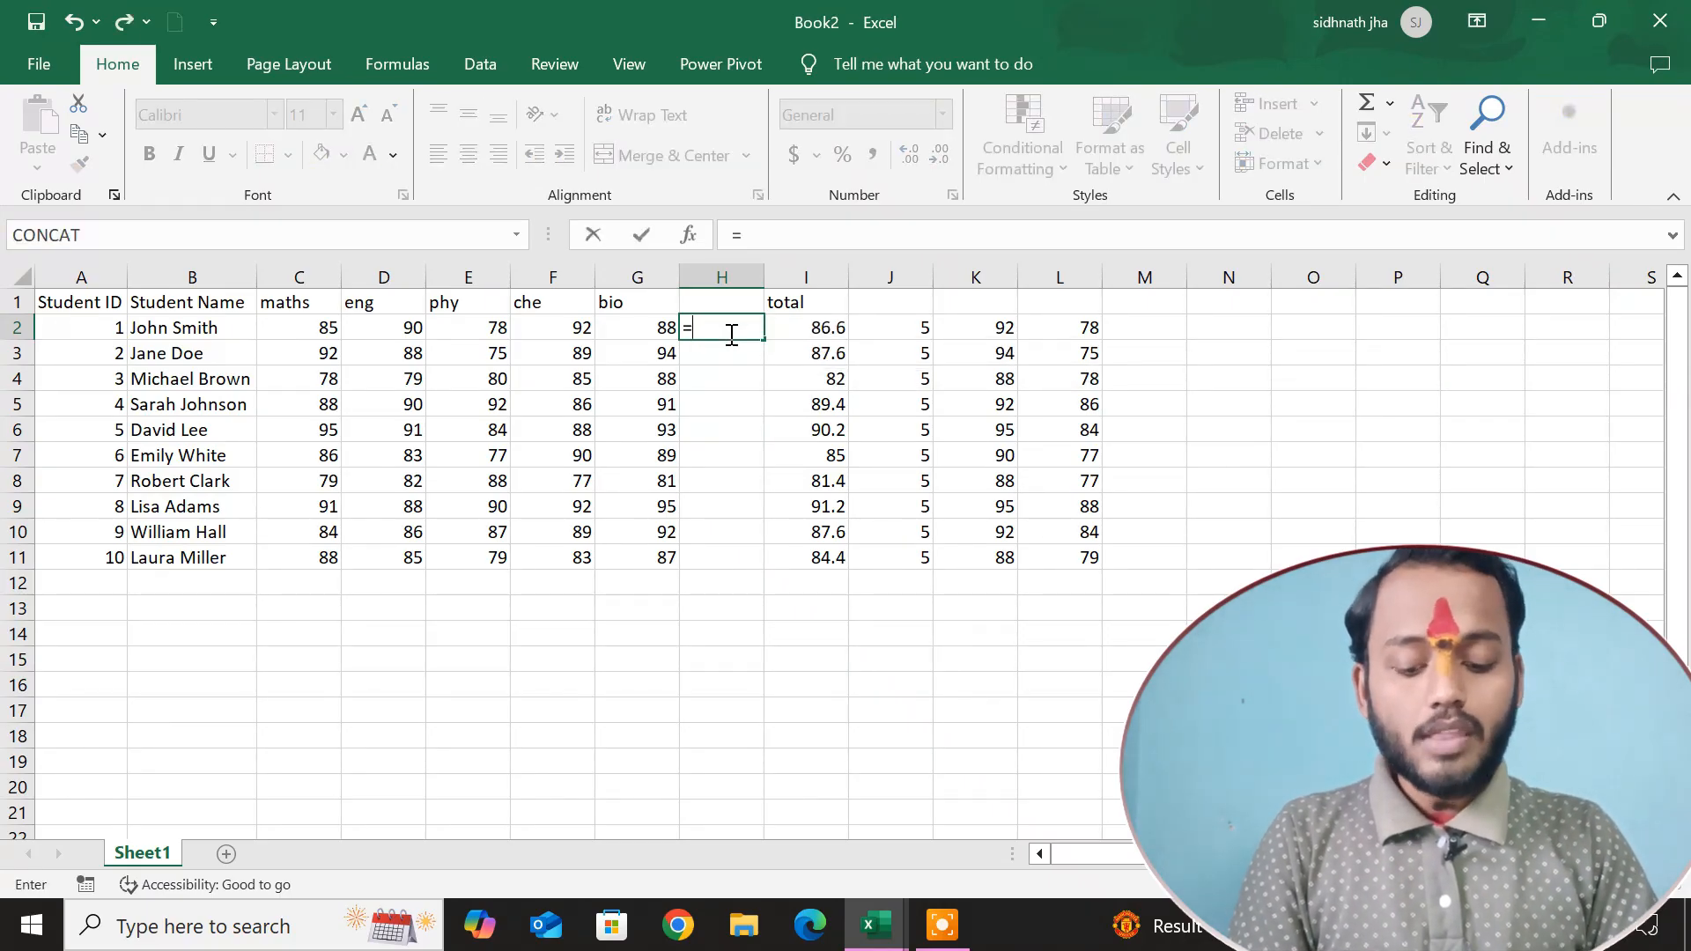
text(max)
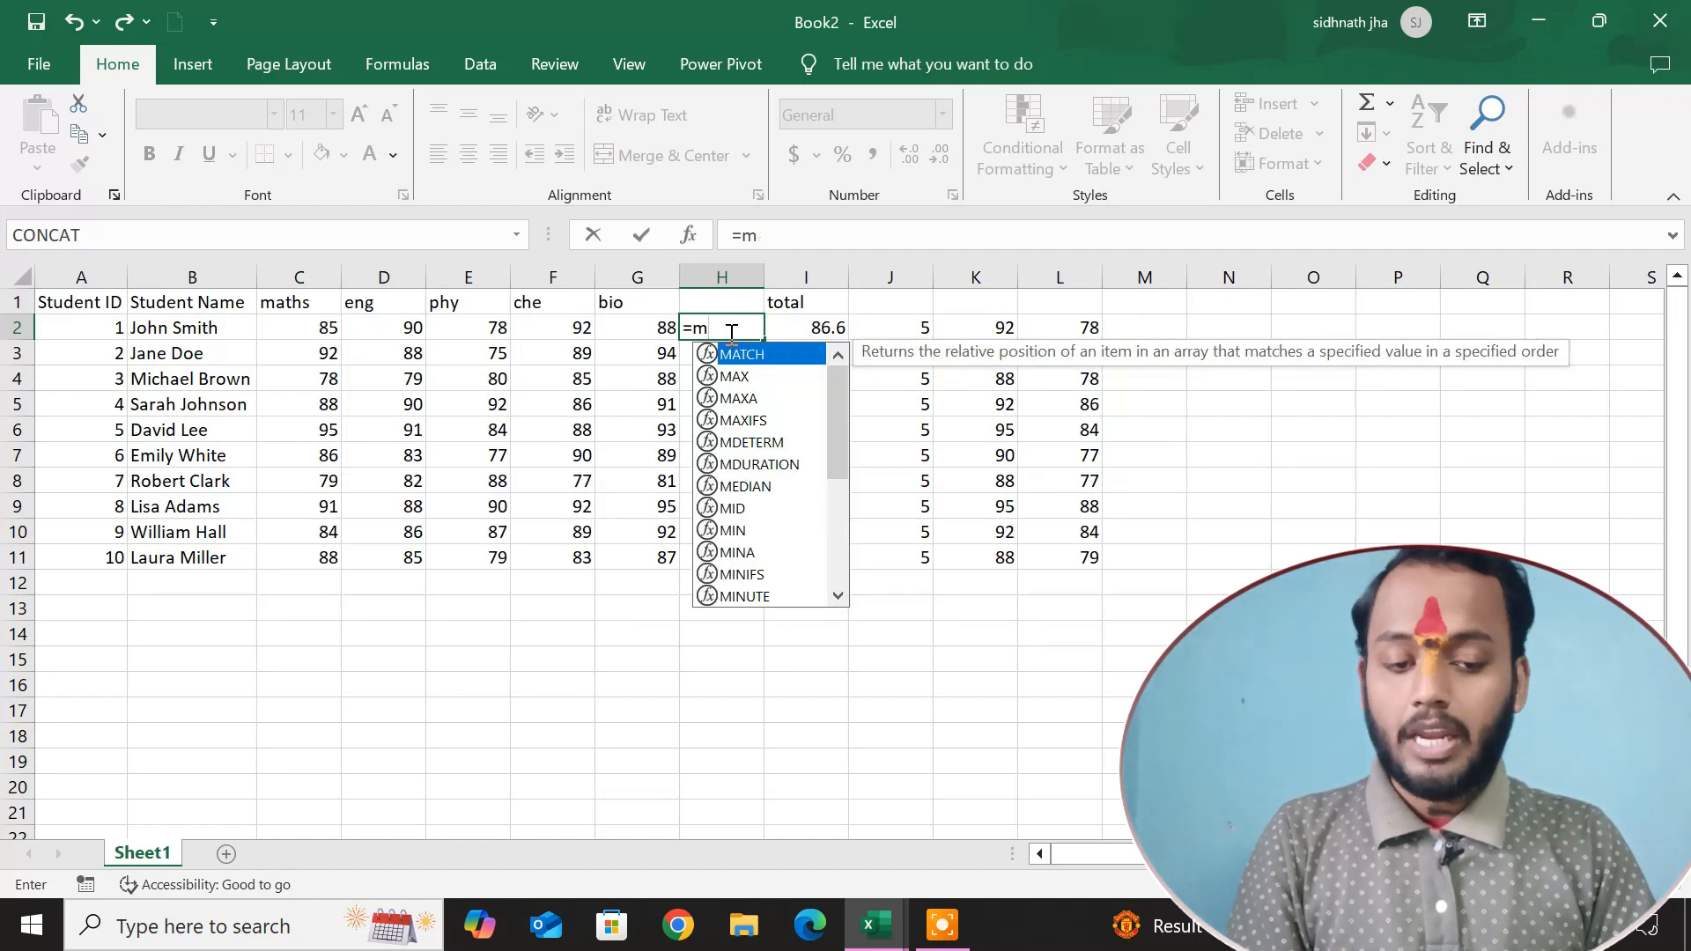
text(in)
key(BackSpace)
key(BackSpace)
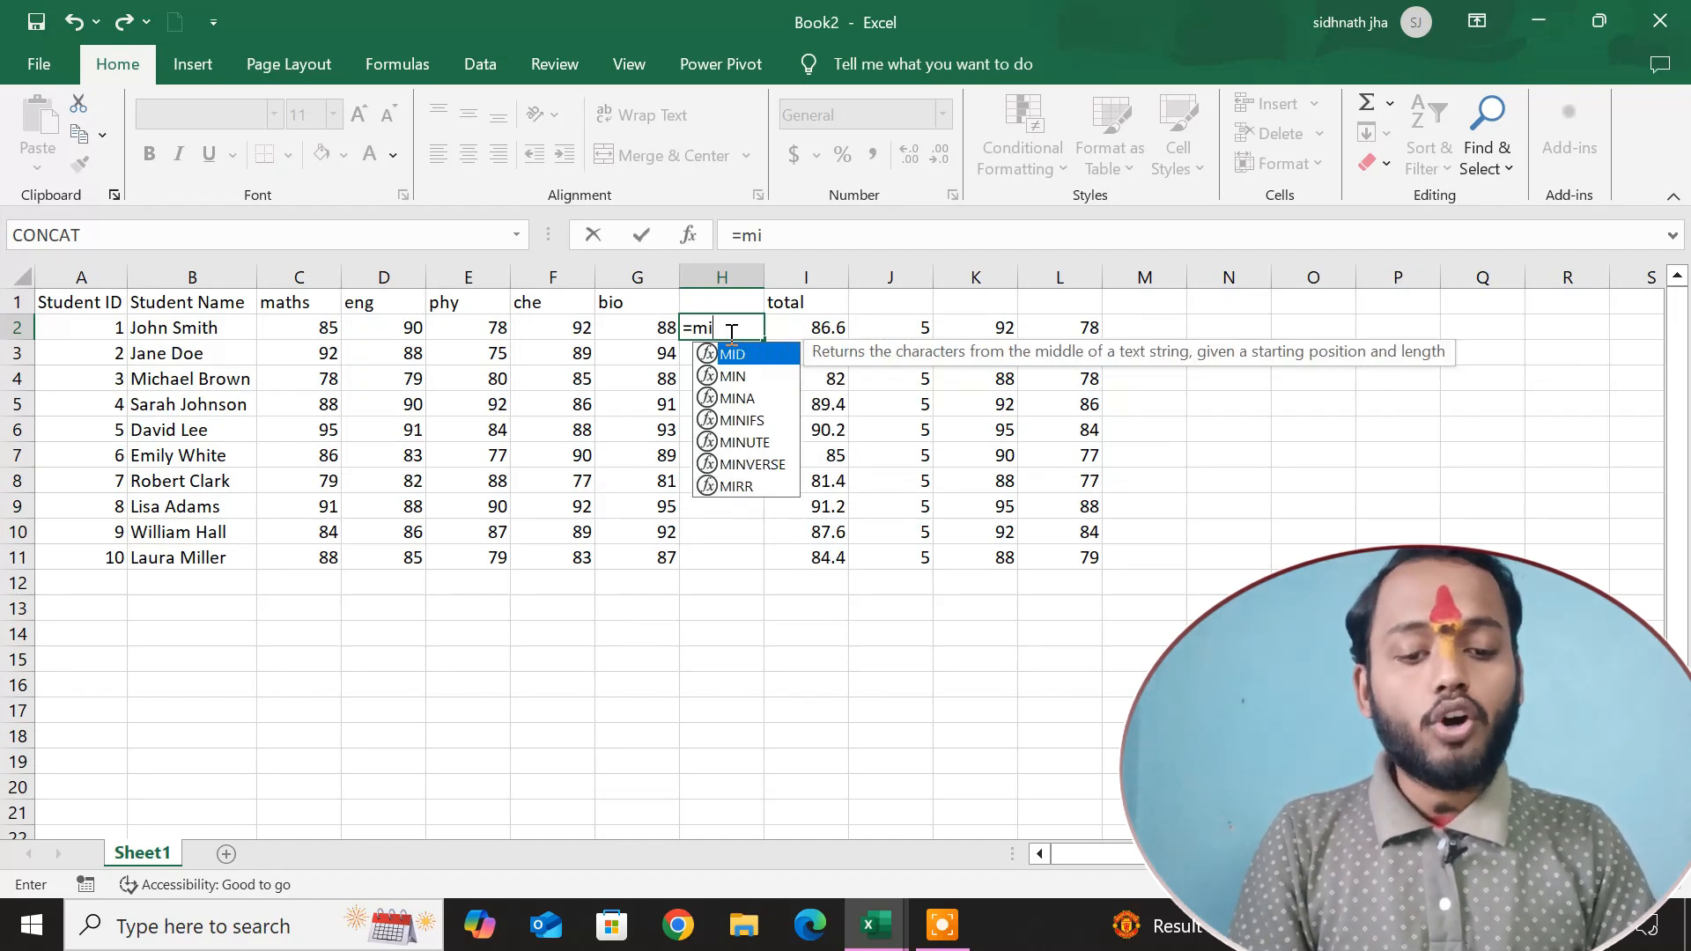
text(con)
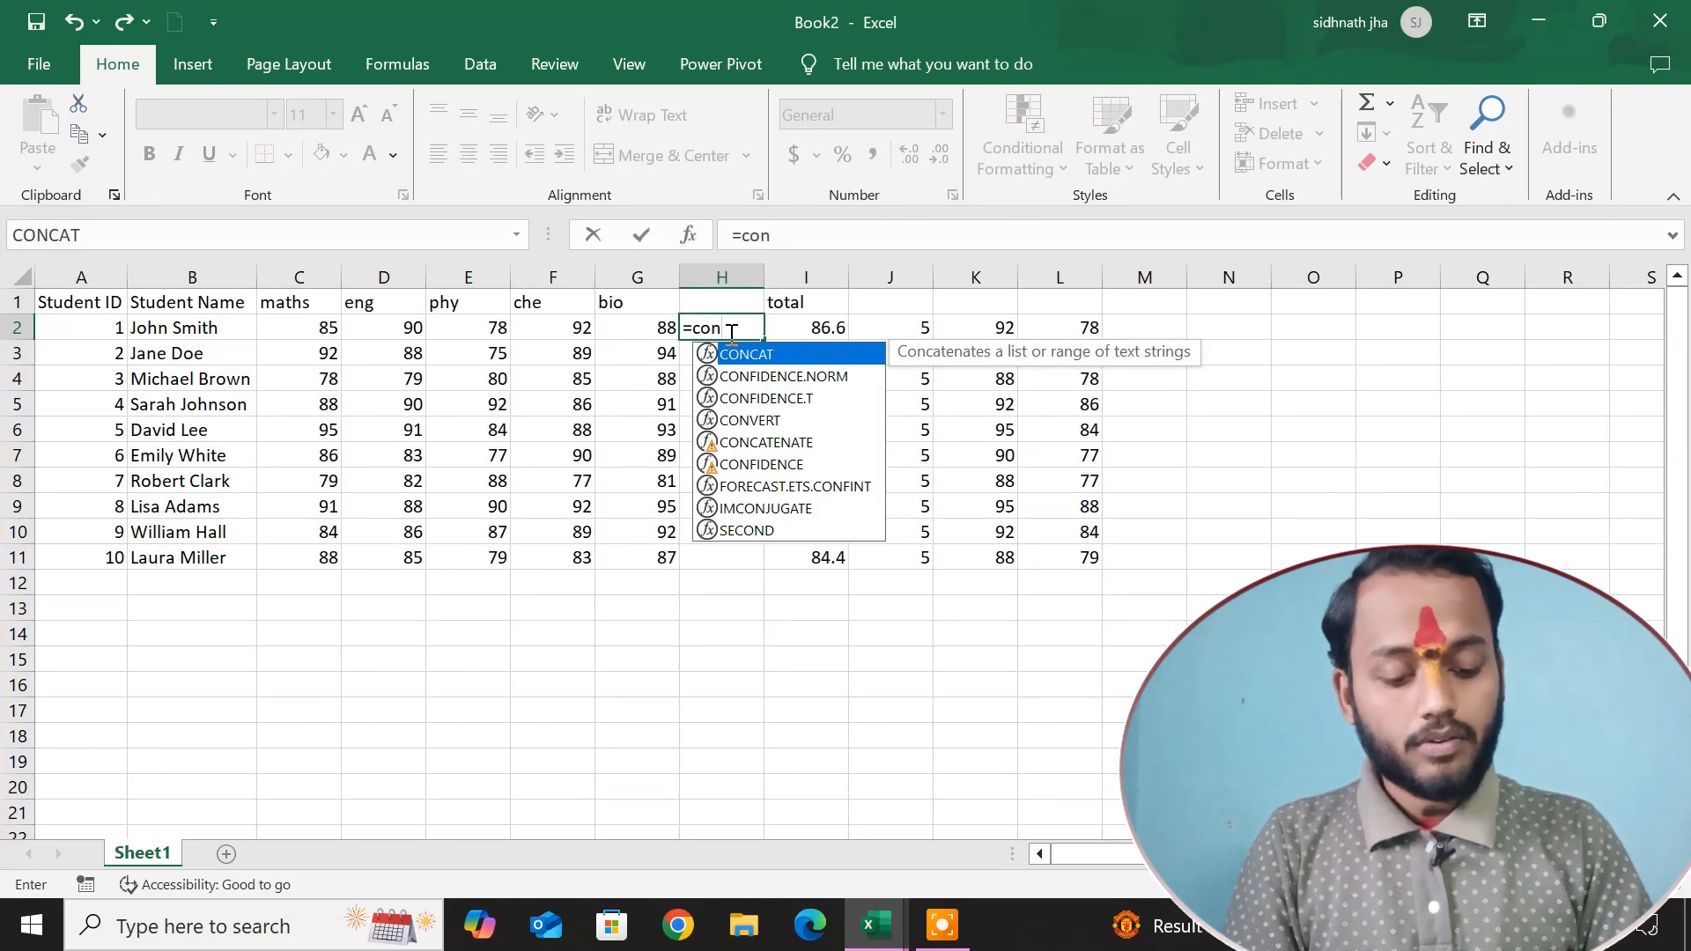
key(BackSpace)
text(un)
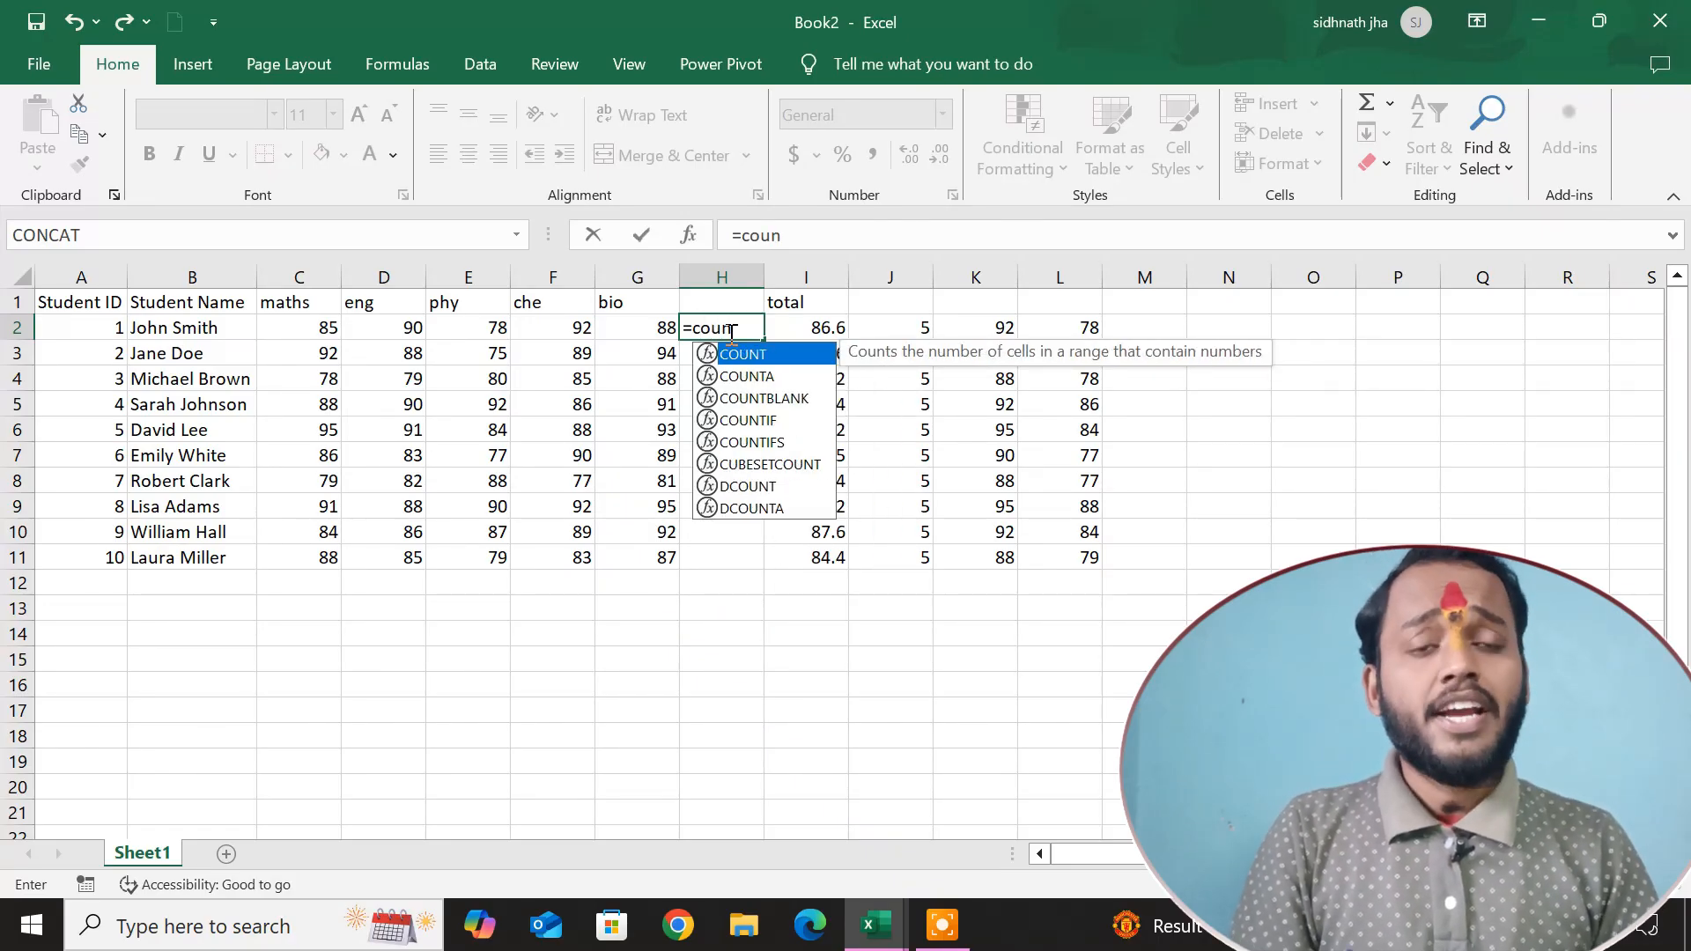
key(Escape)
key(Escape)
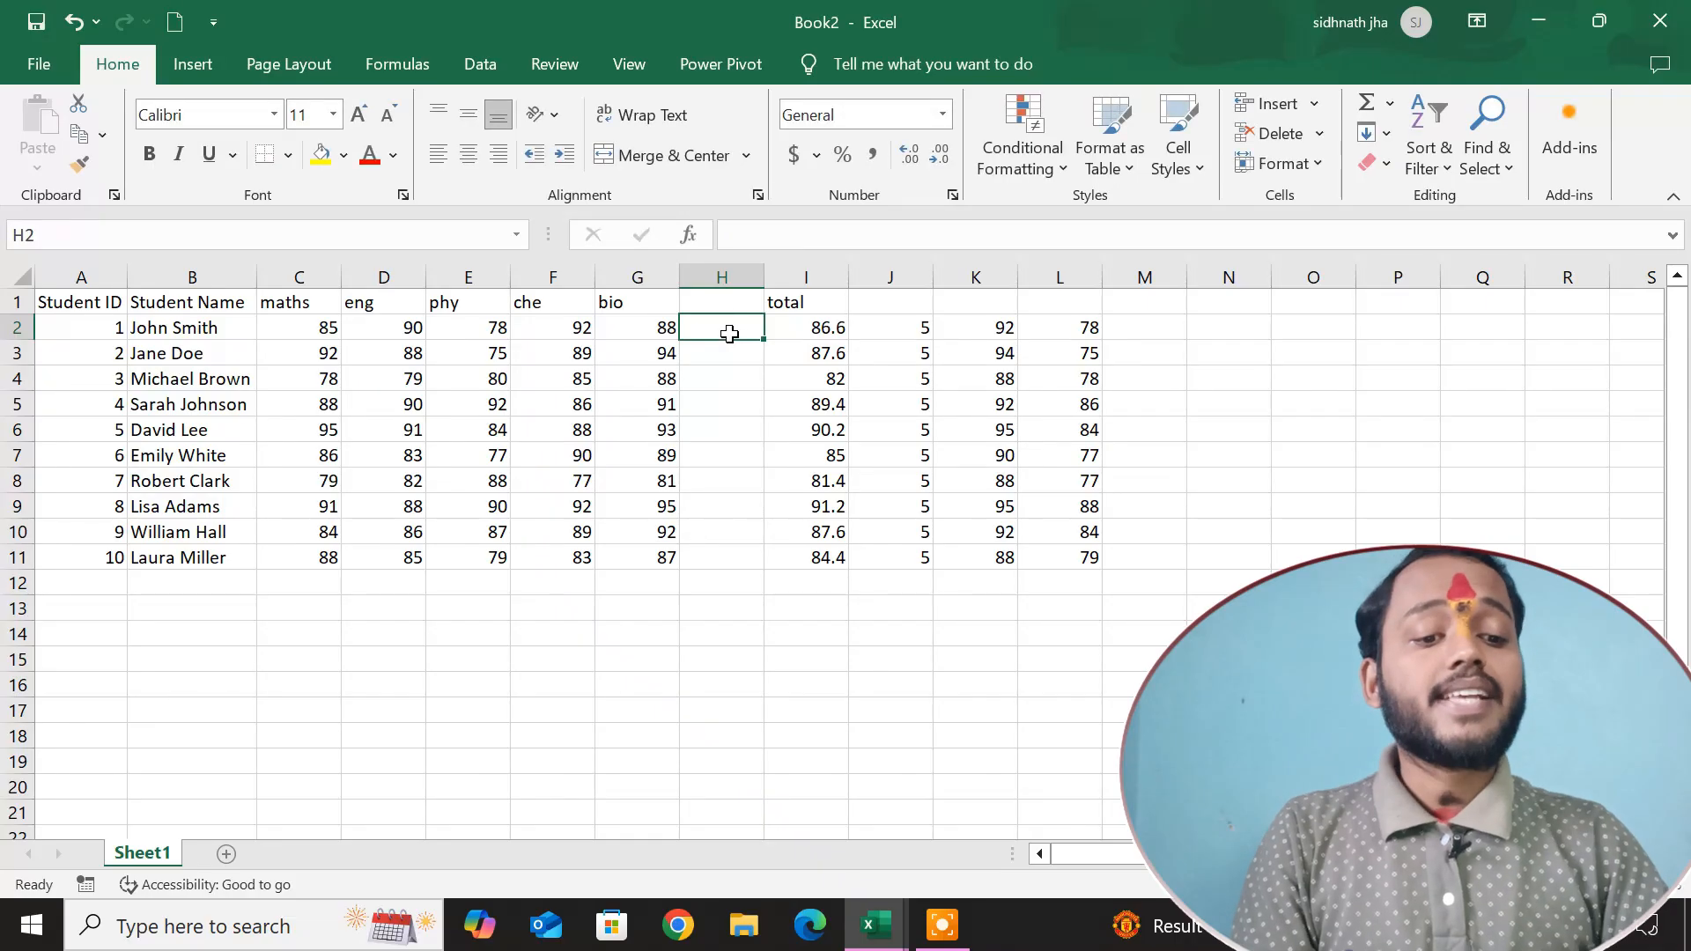
Browse the Text category of the Insert Function dialog for its available functions, leaving cell N4 empty.
click(1223, 375)
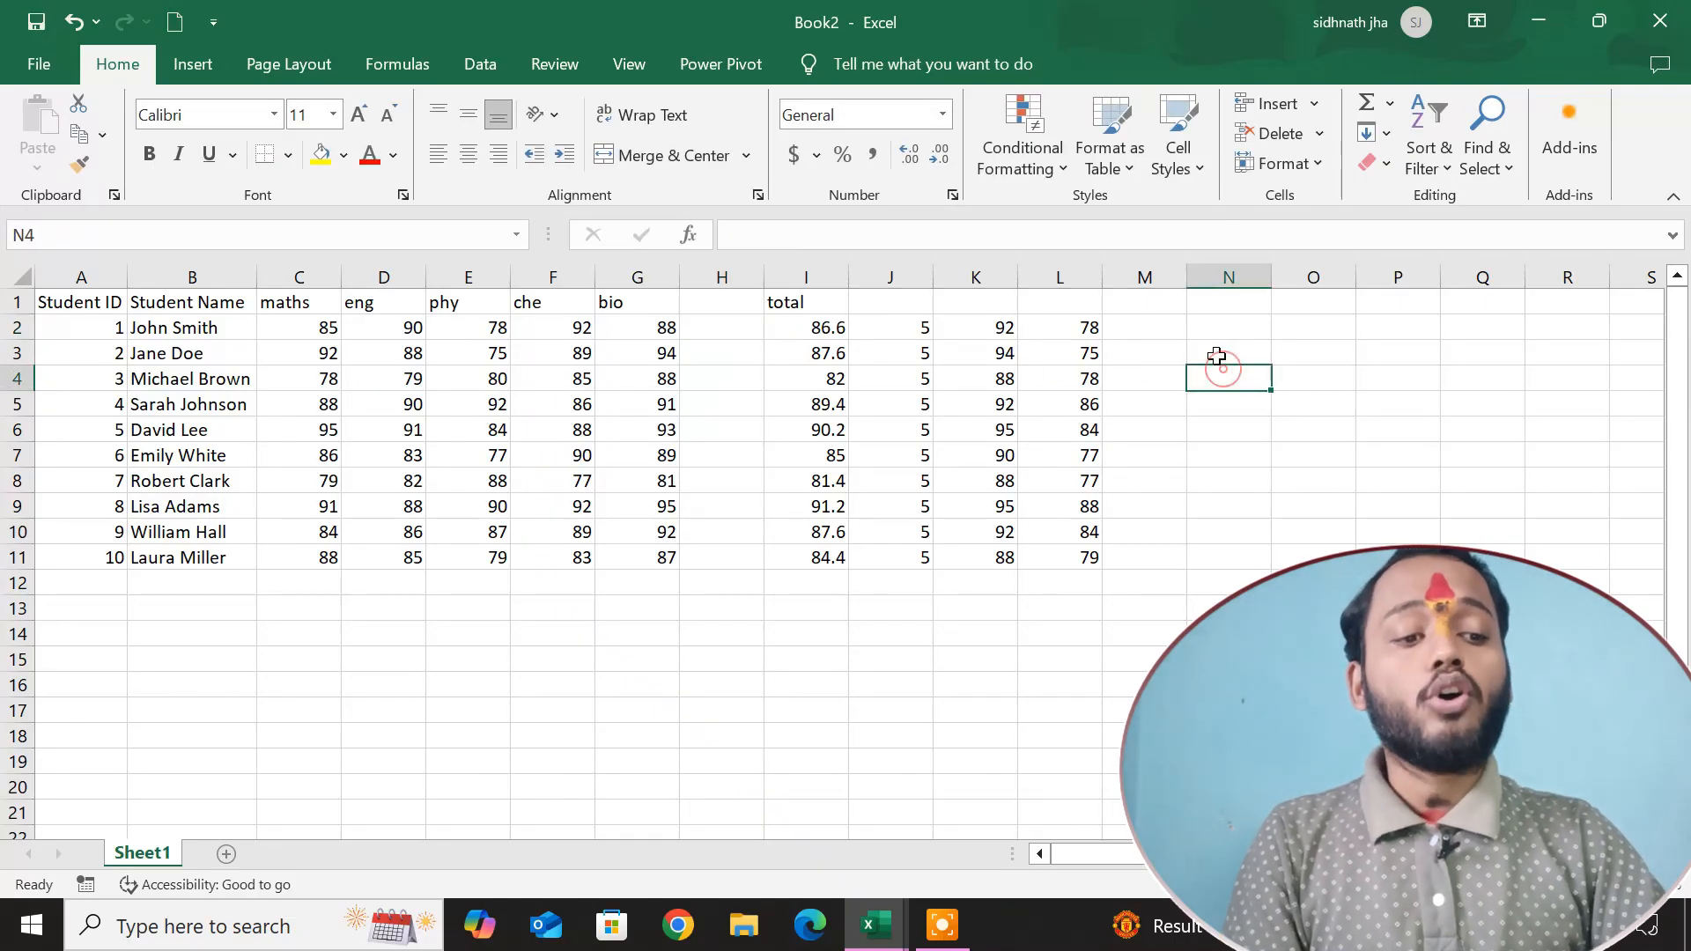
click(1392, 106)
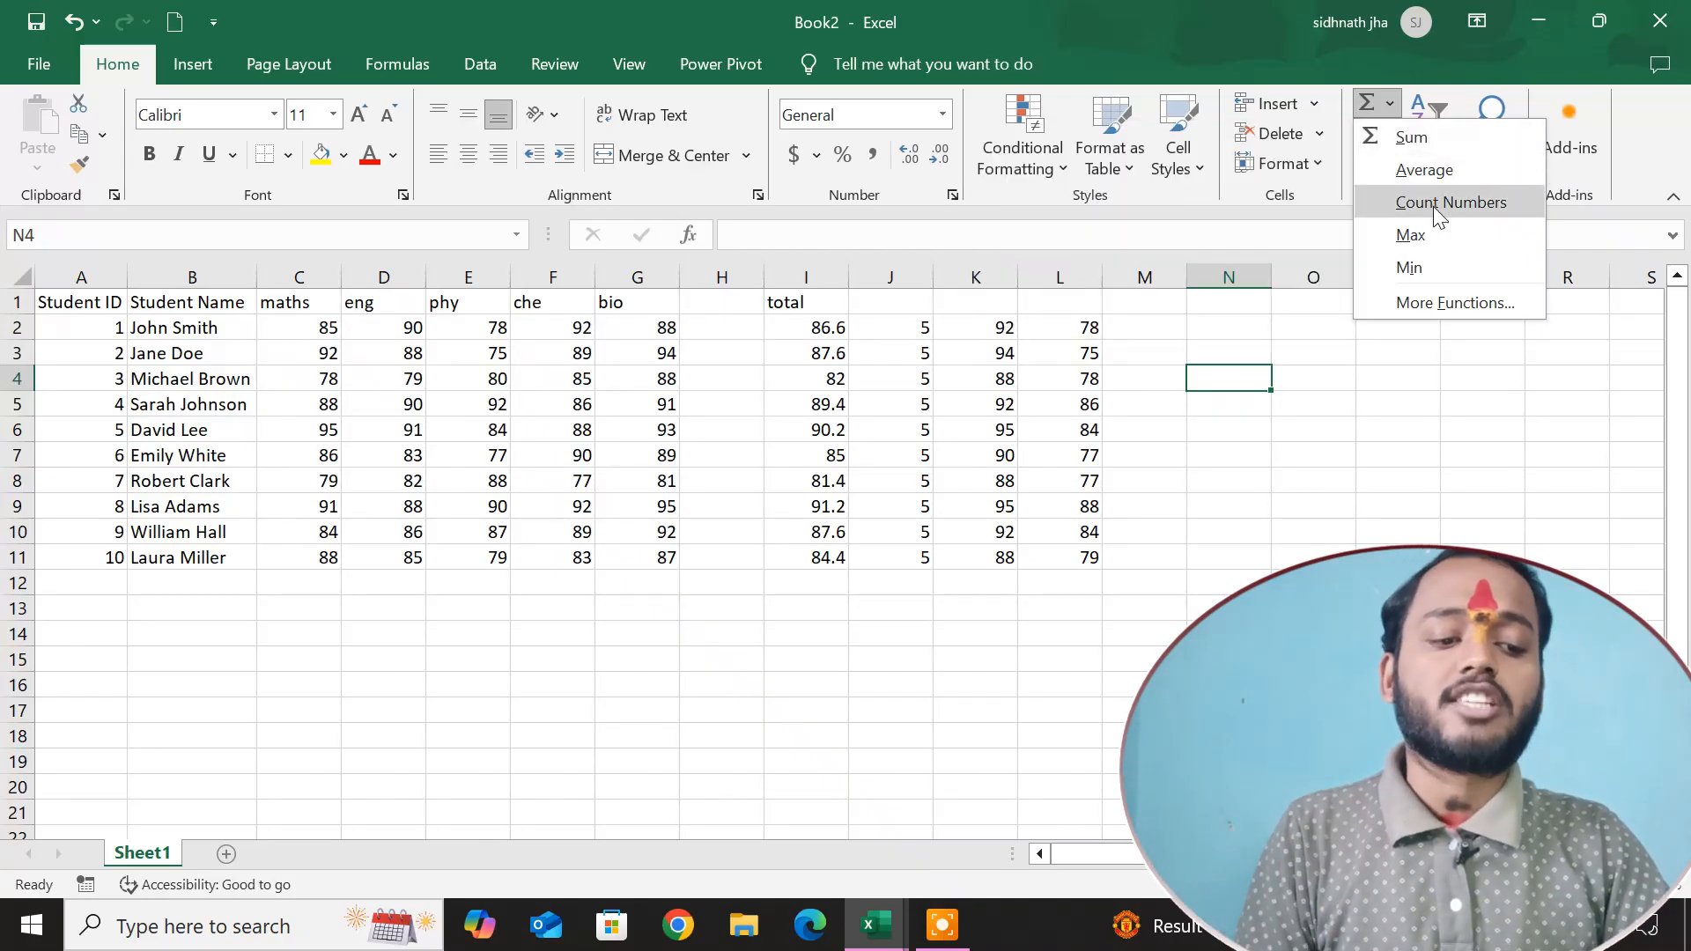
click(1442, 302)
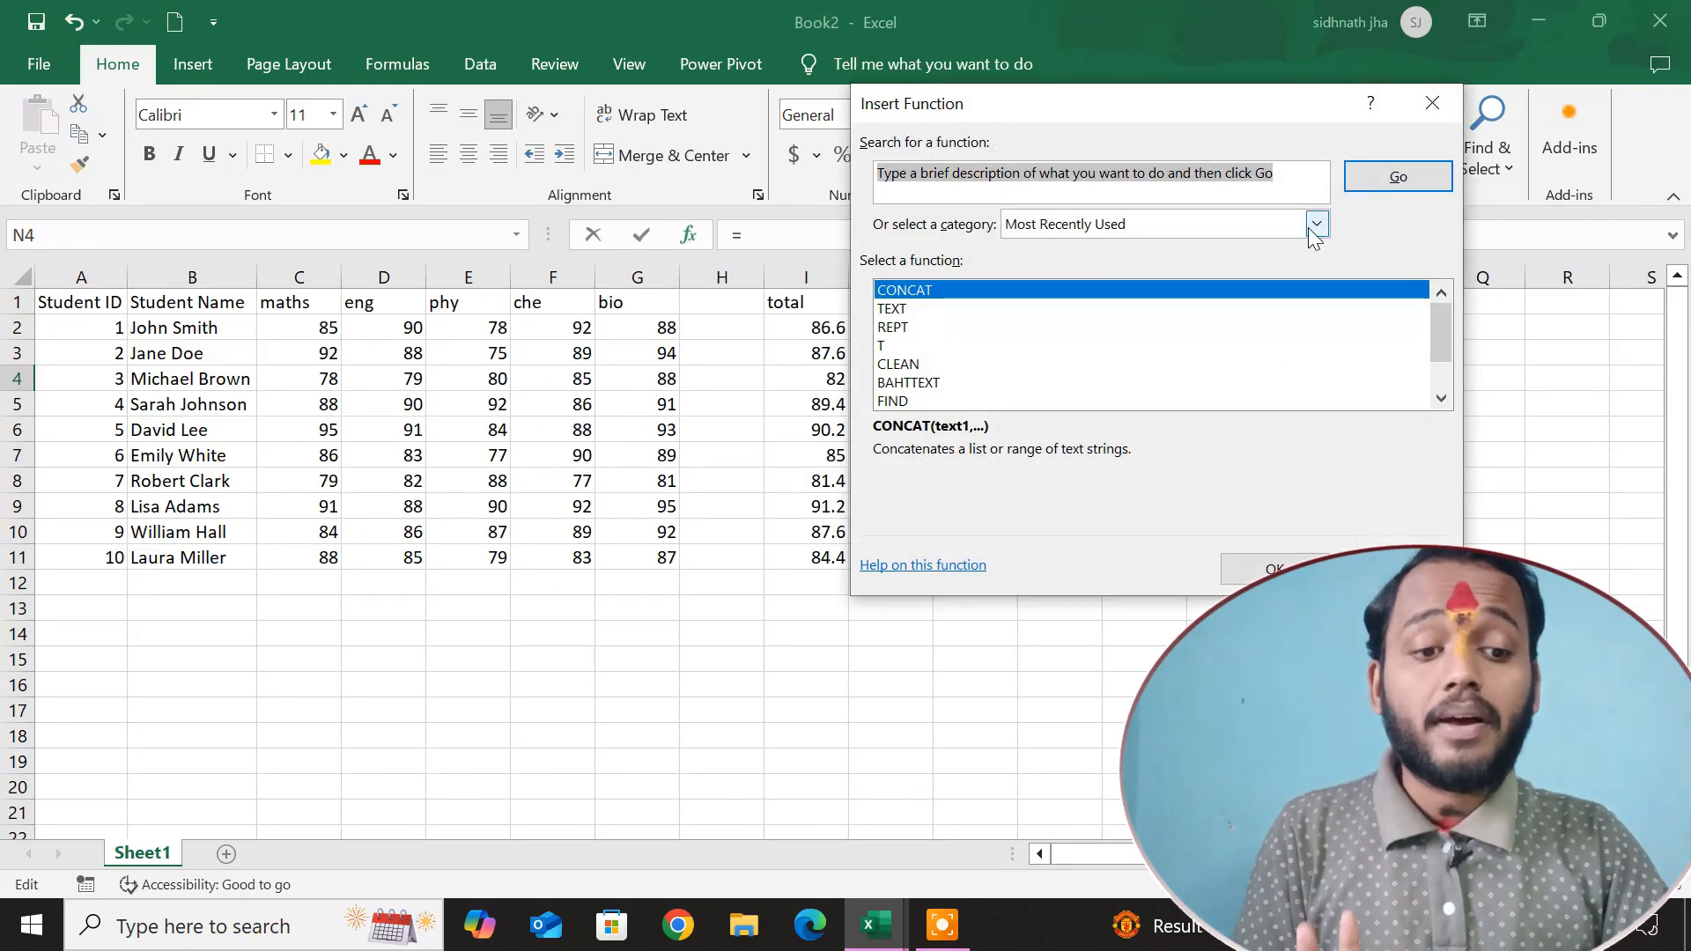
click(1316, 228)
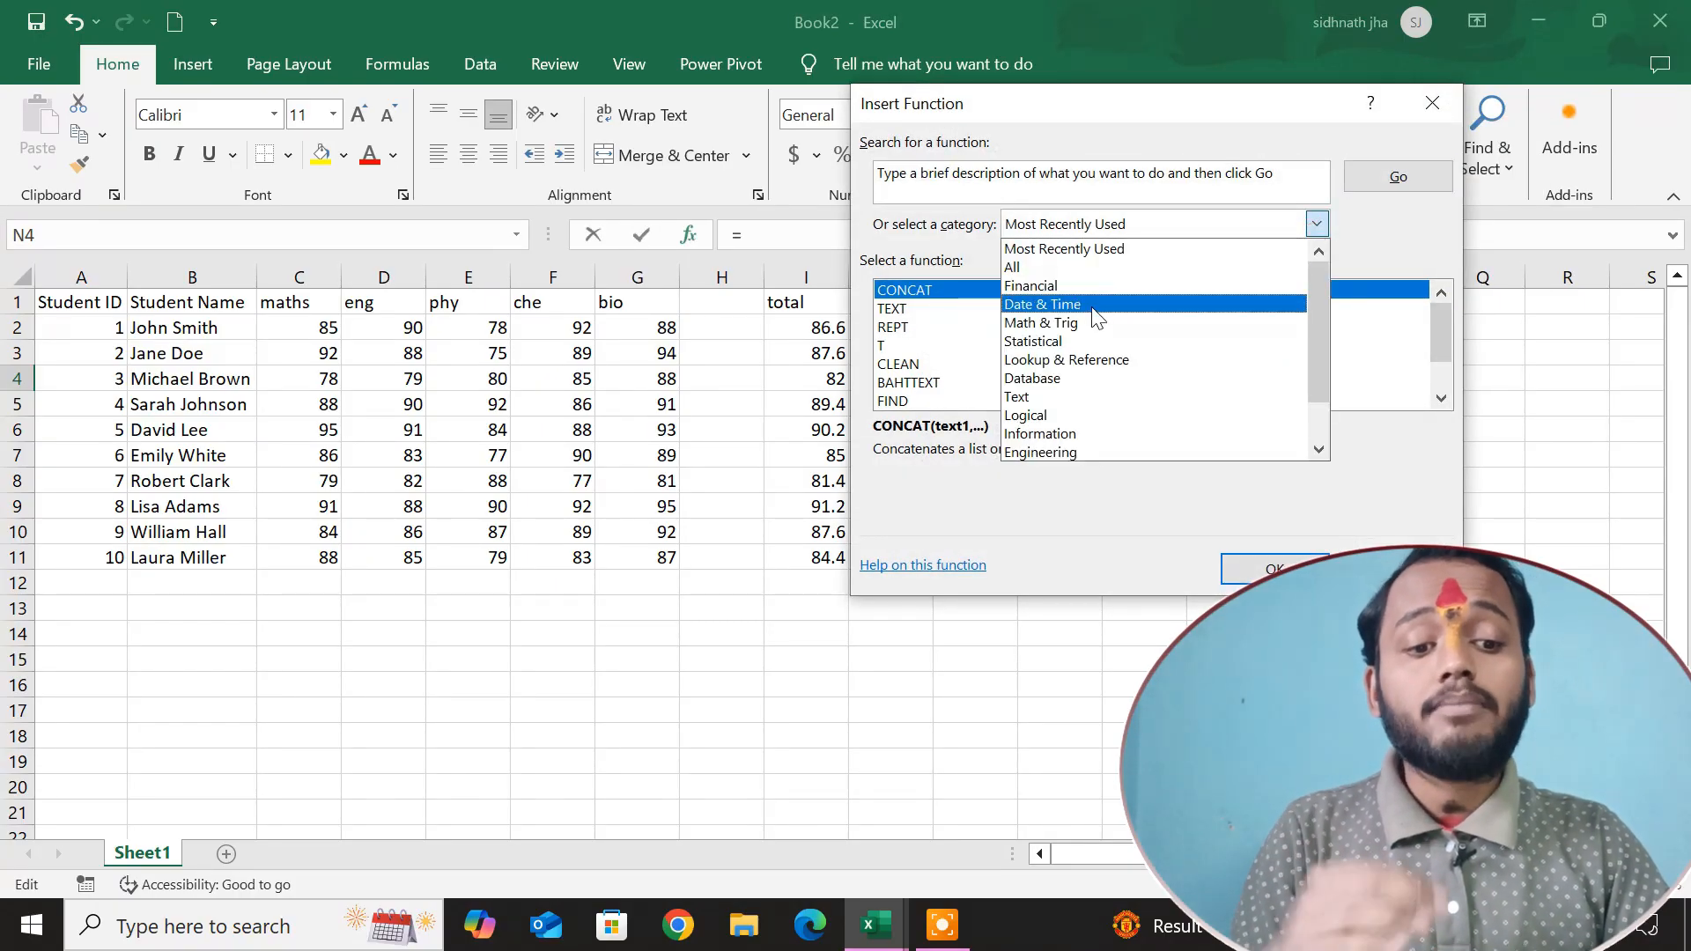
click(1074, 396)
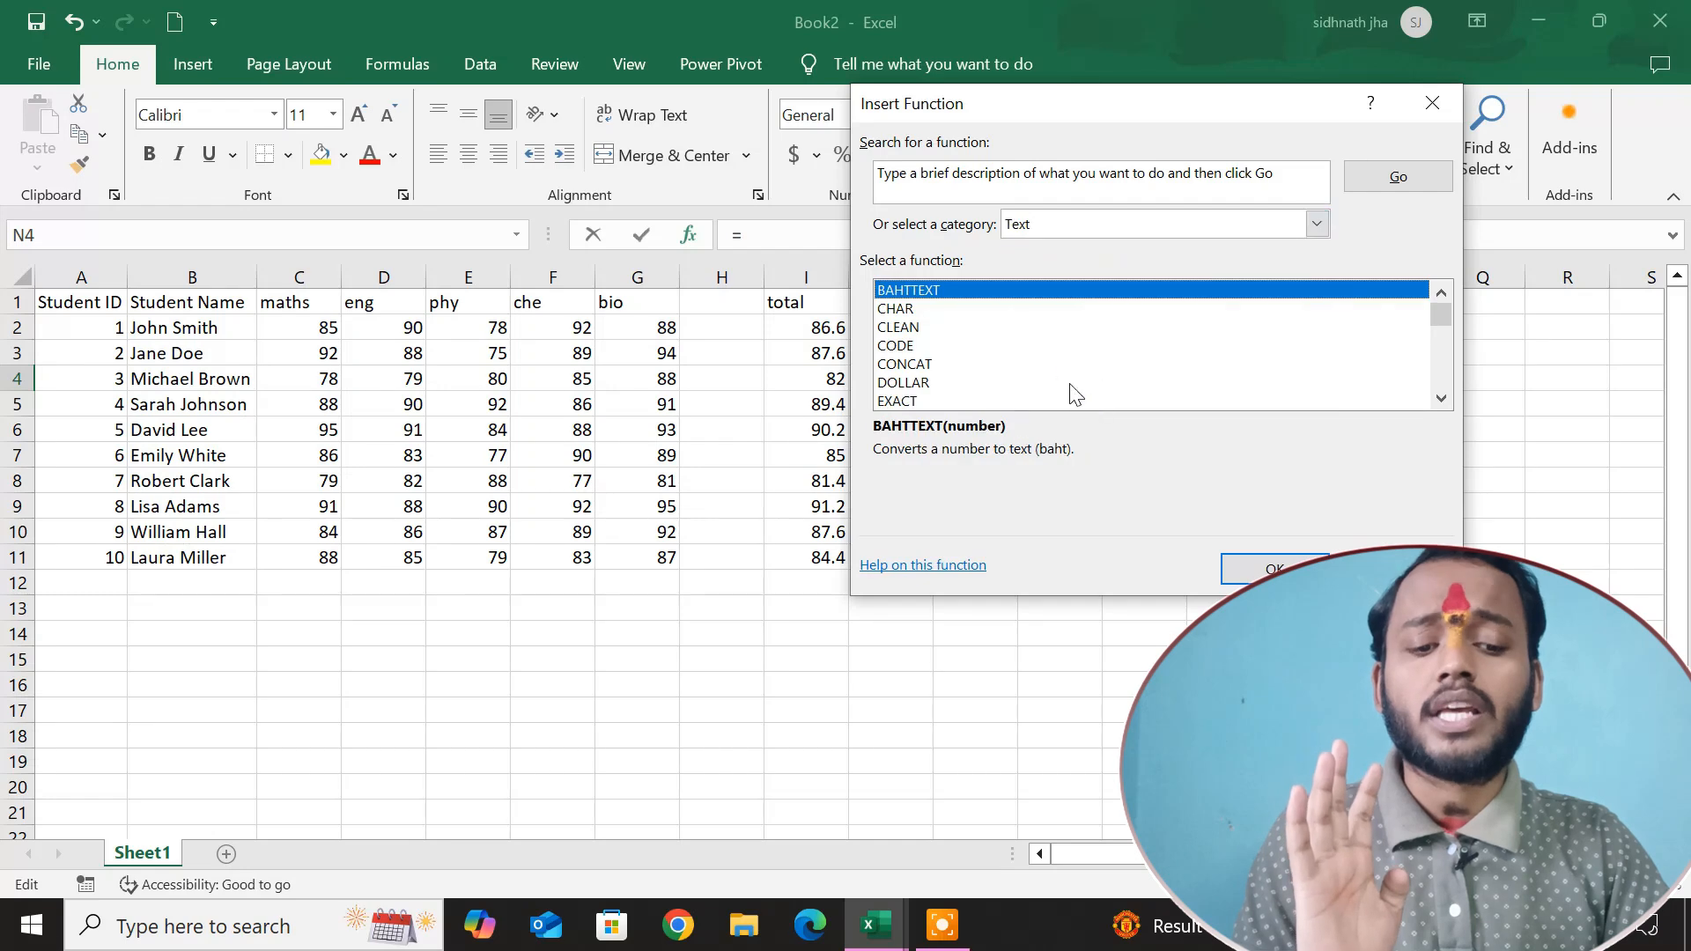
scroll(940, 368, down, 9)
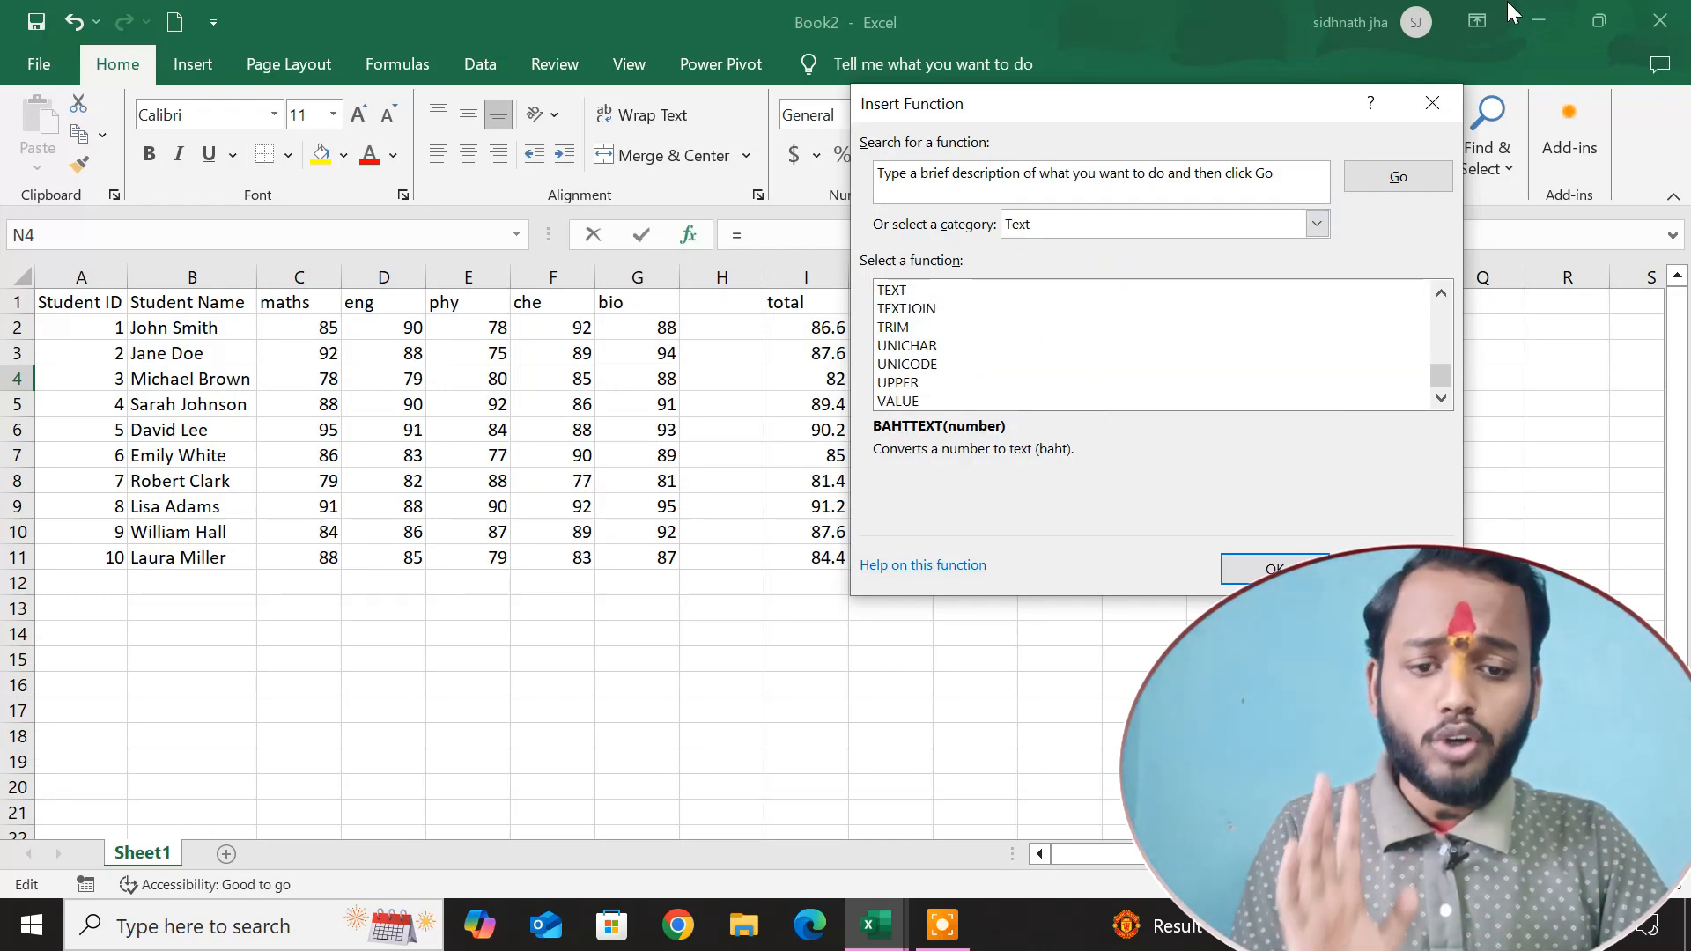
click(1432, 103)
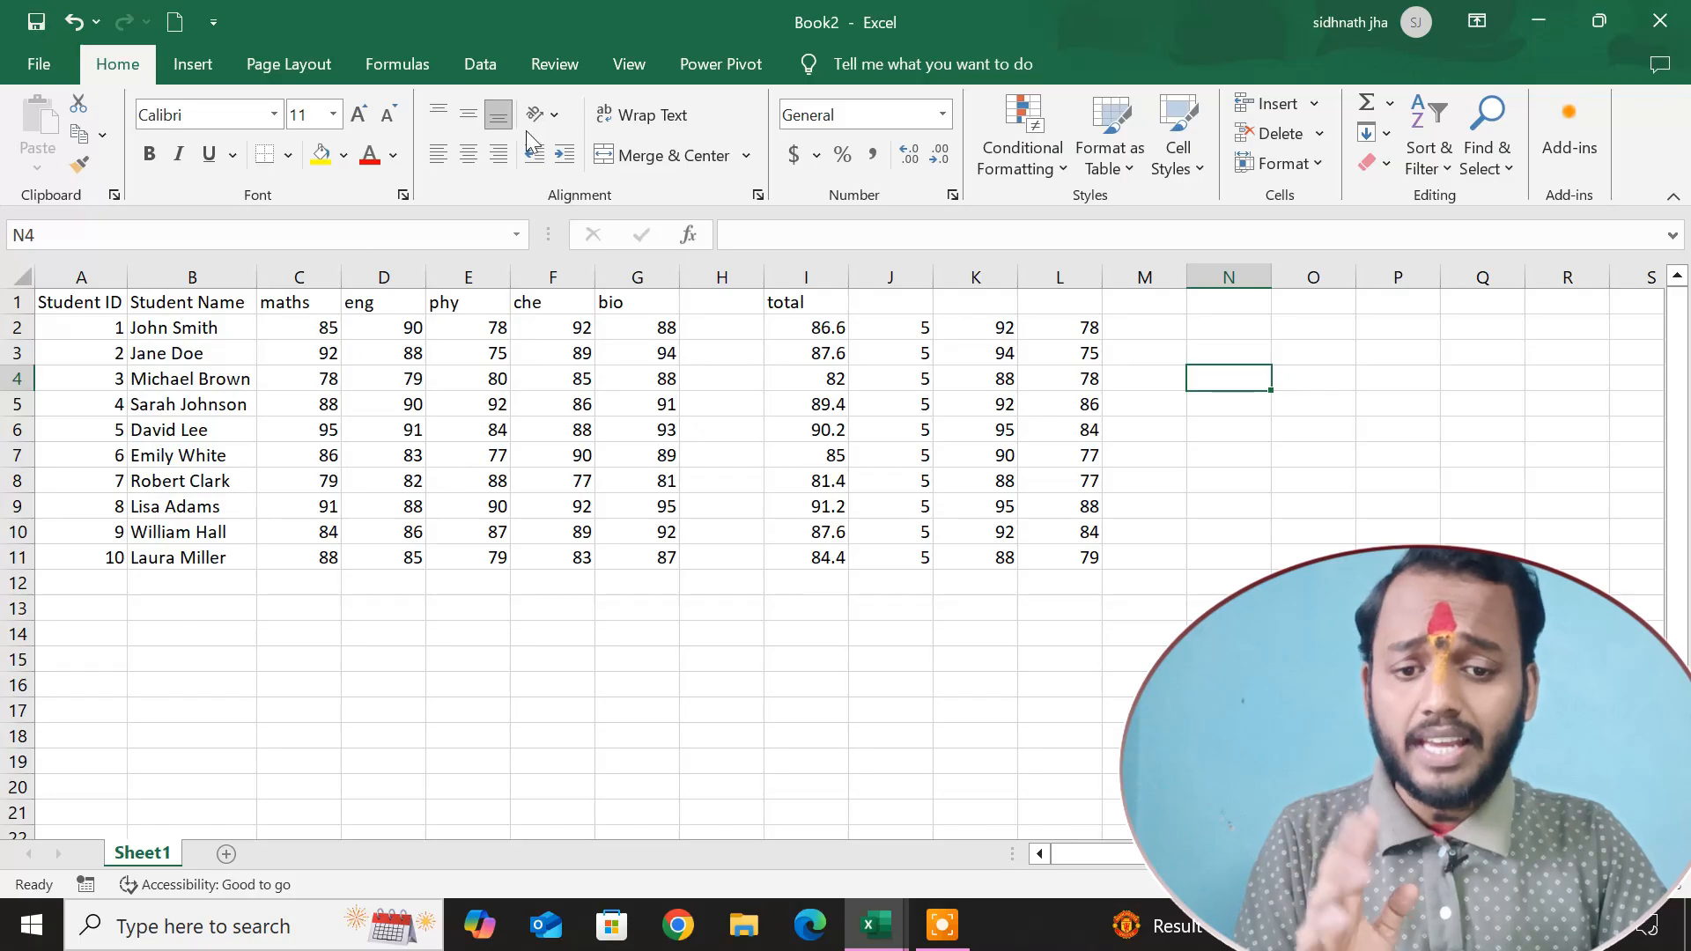
click(386, 64)
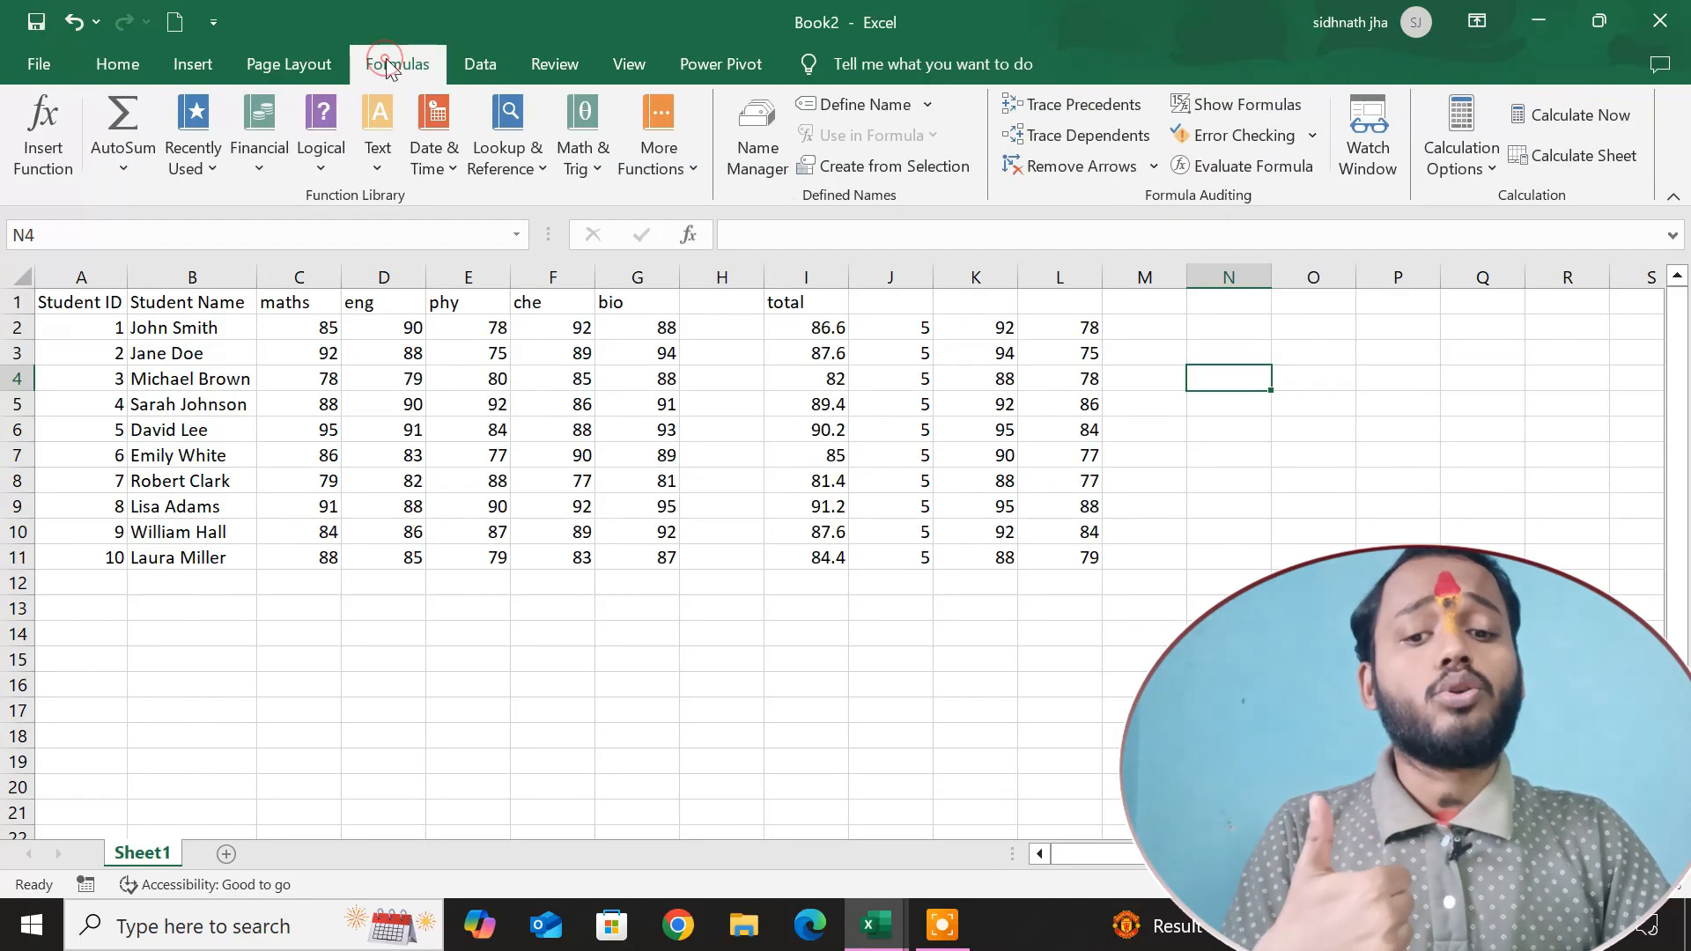
click(195, 67)
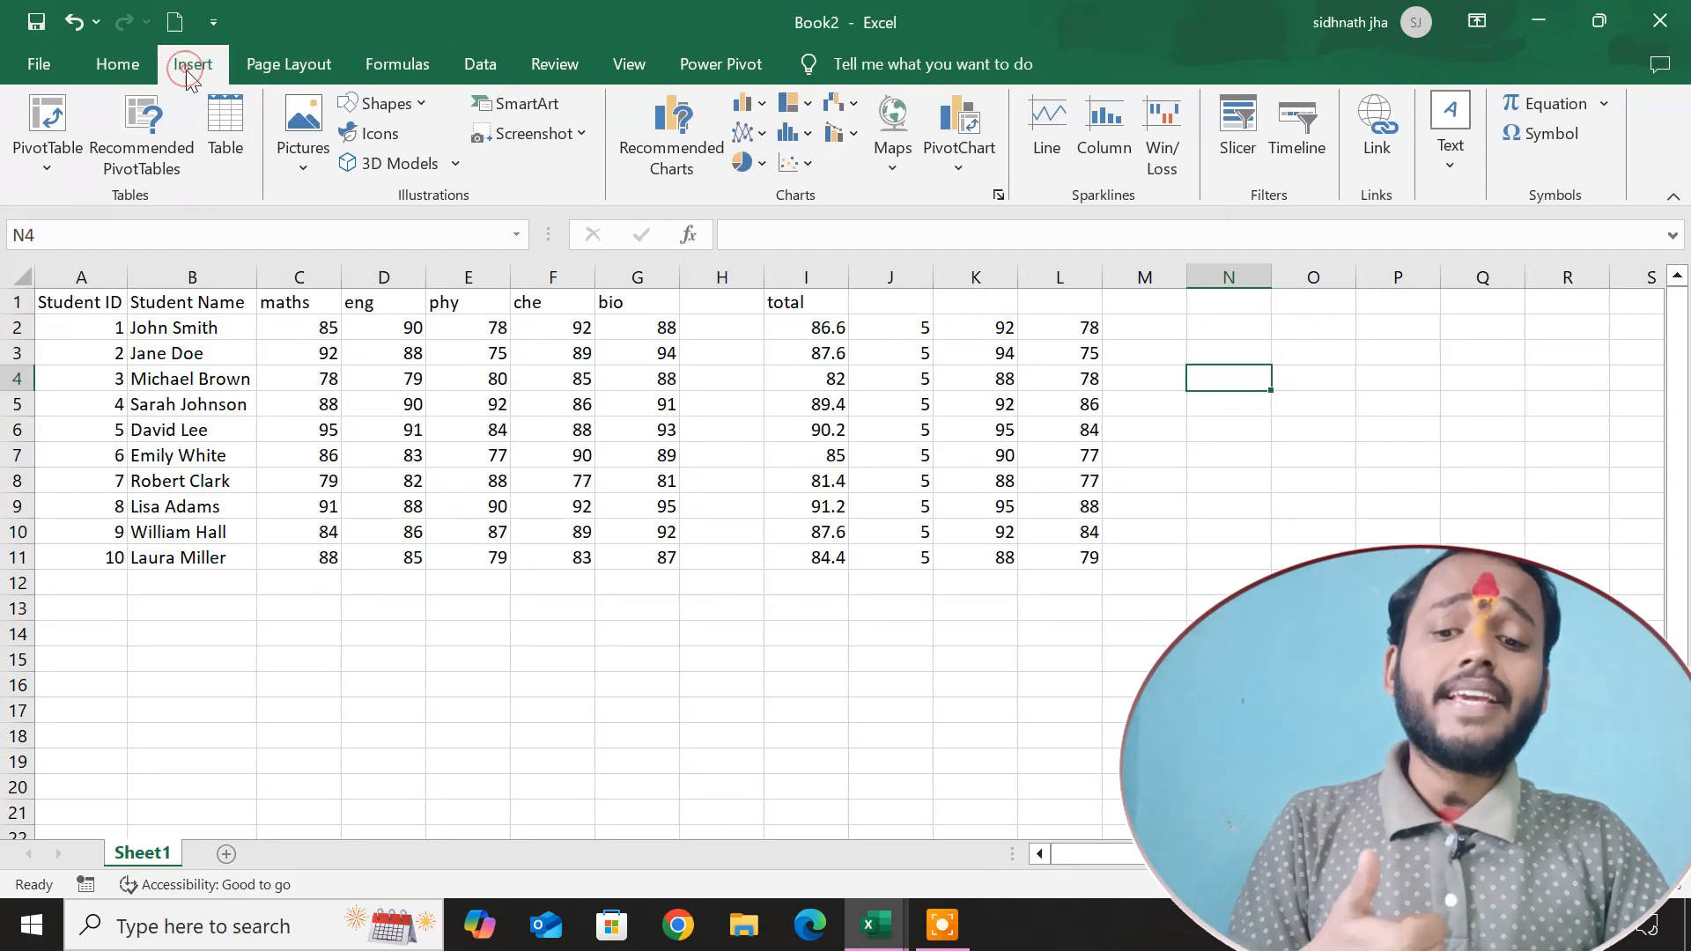
click(107, 65)
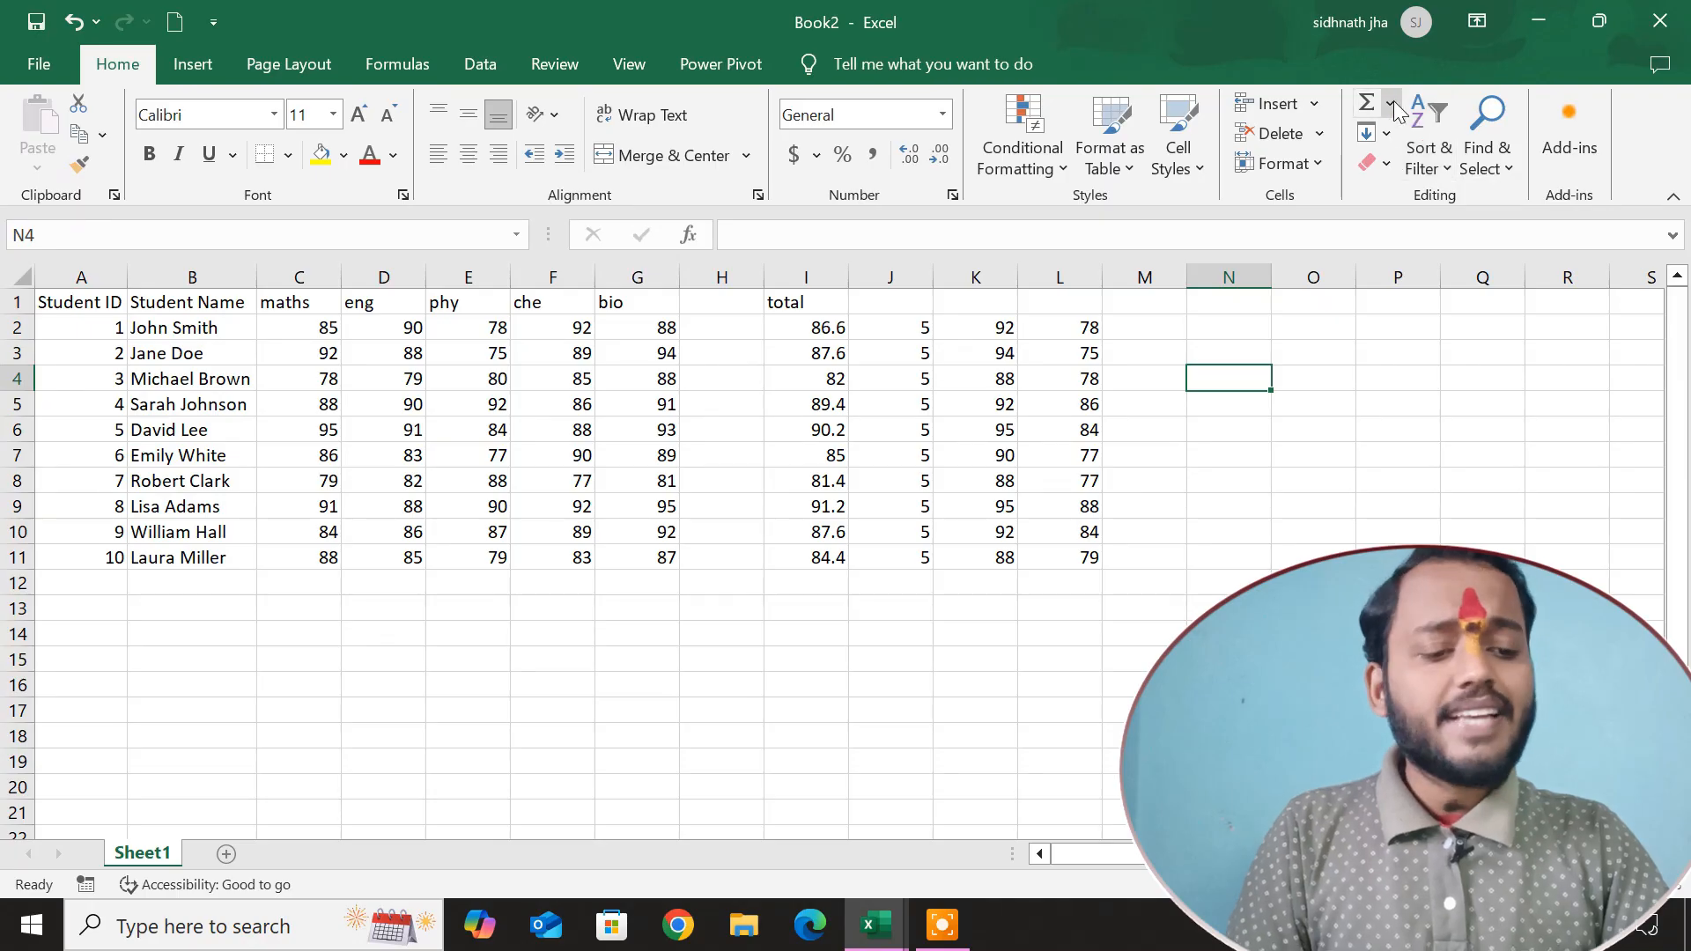
click(1387, 134)
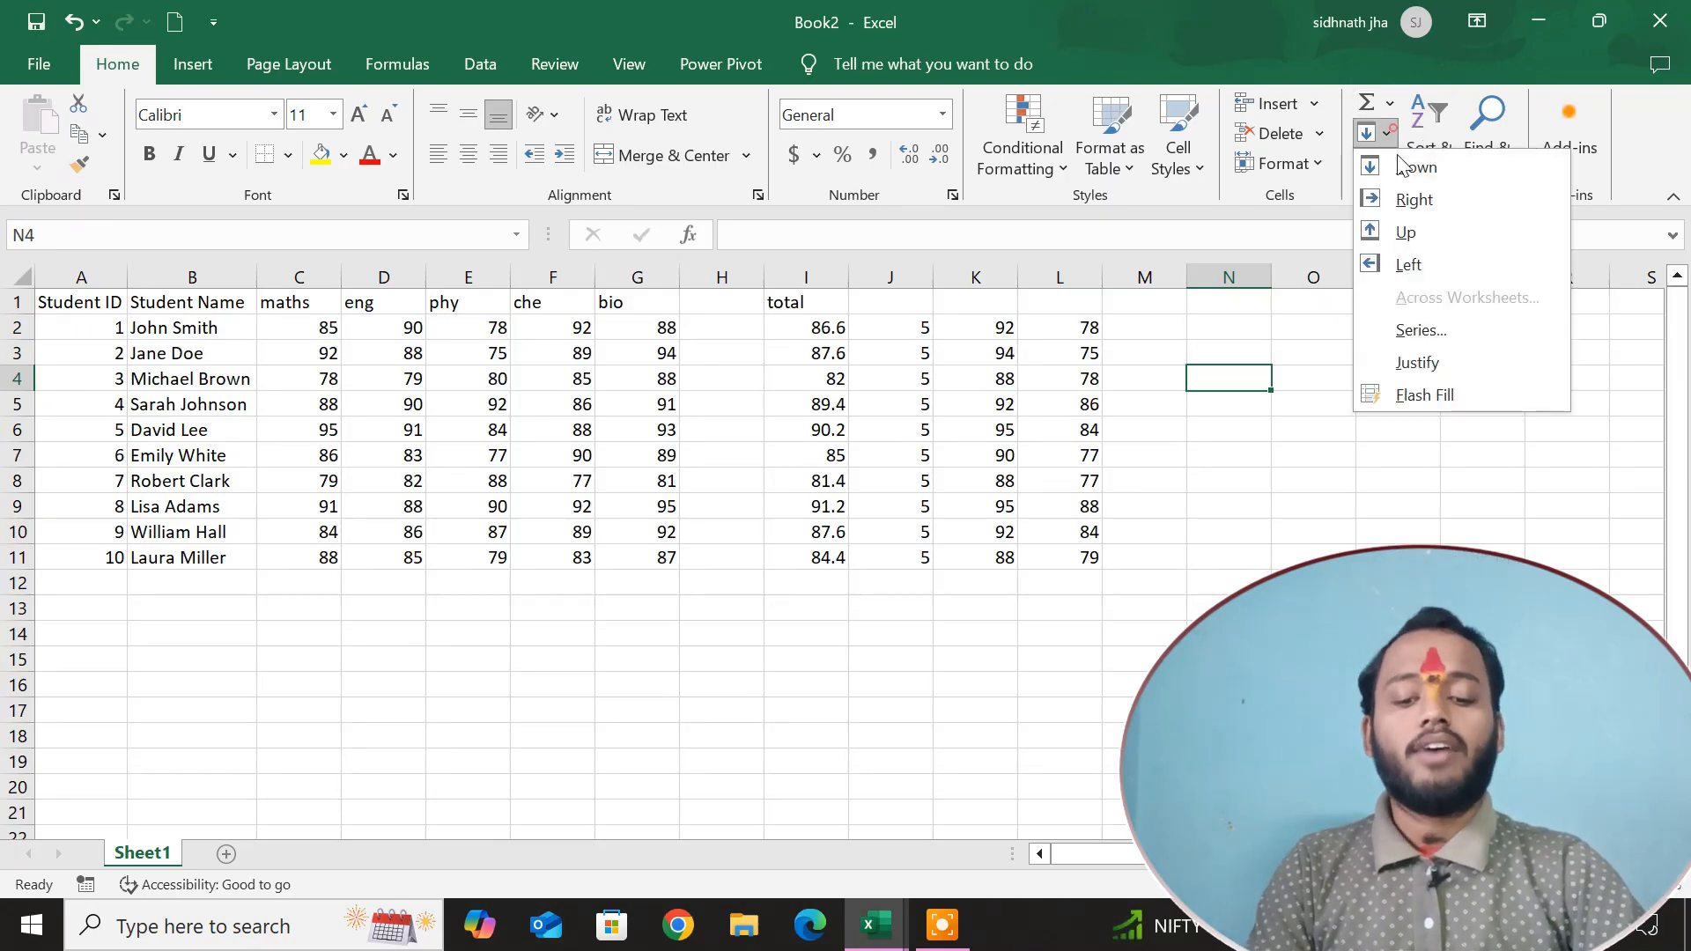
key(Escape)
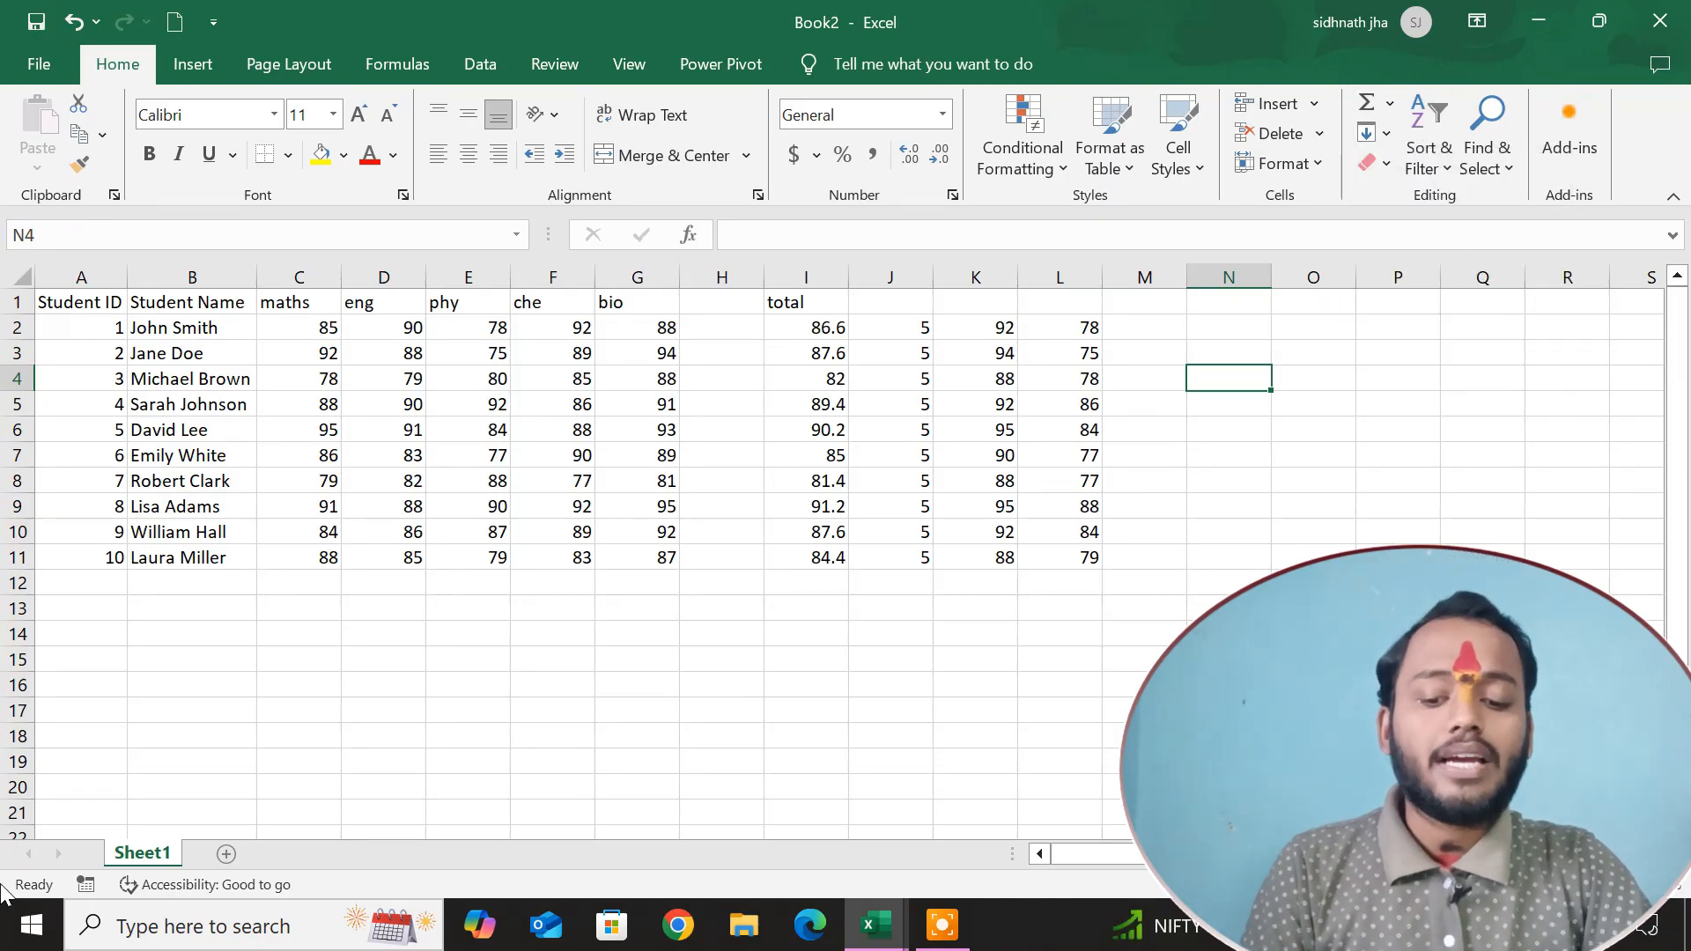
Add a new worksheet, enter 1 in C1 and 2 in C2, and extend the series down to C14.
click(226, 855)
click(251, 502)
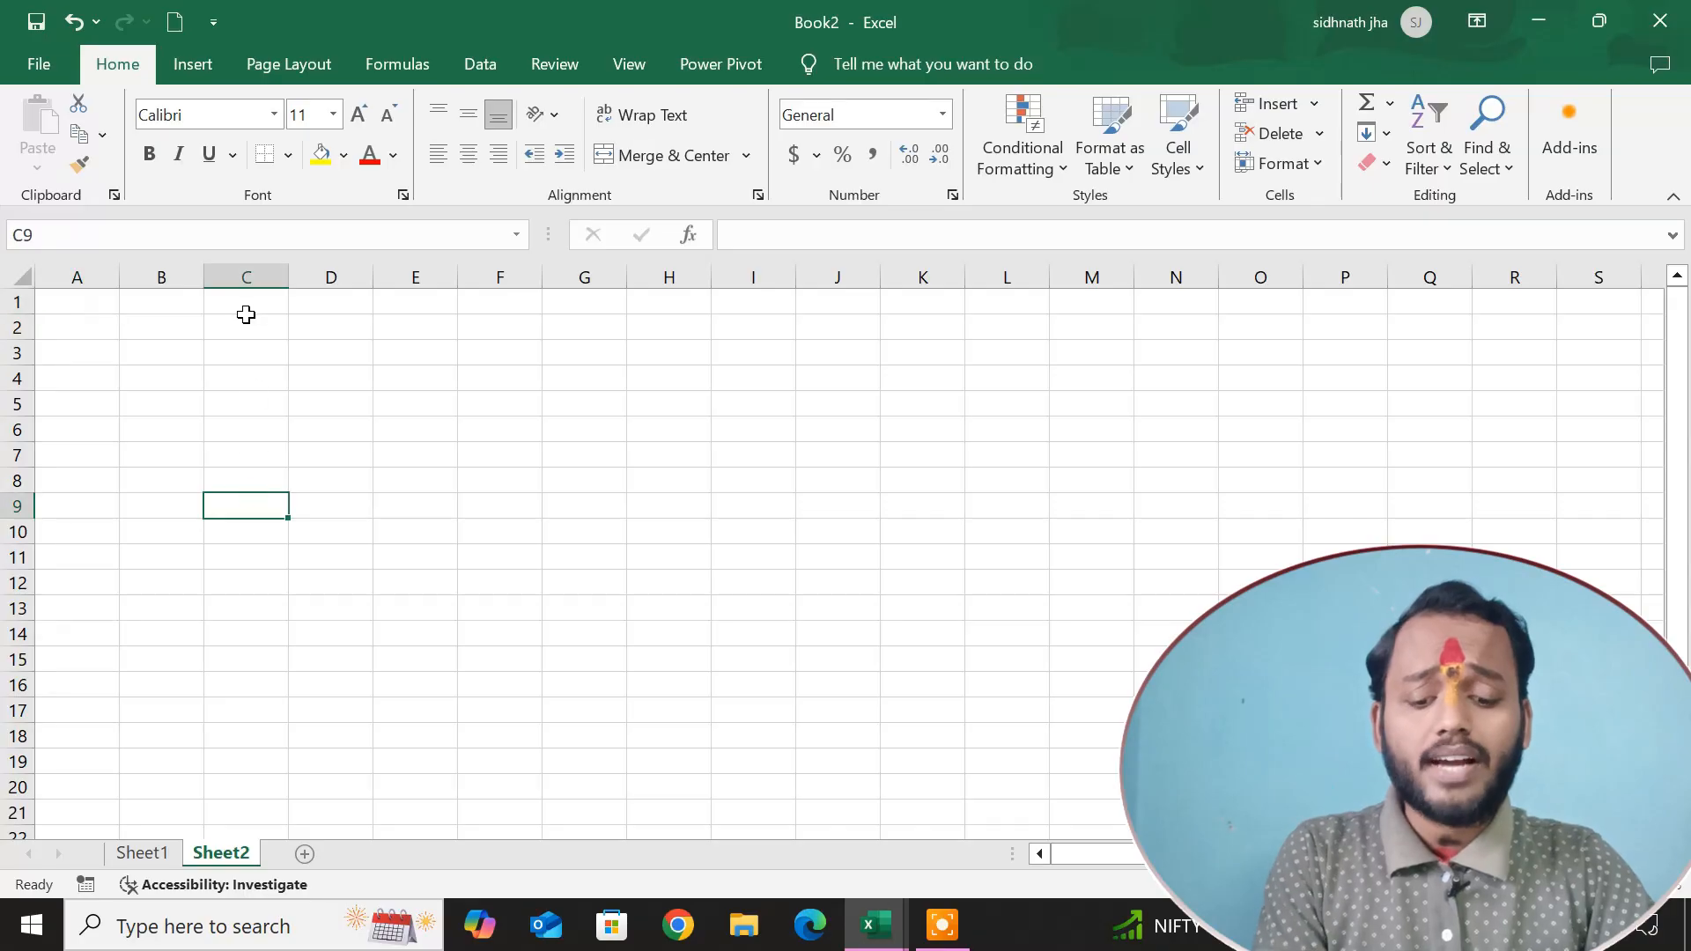
click(238, 308)
text(1)
key(Return)
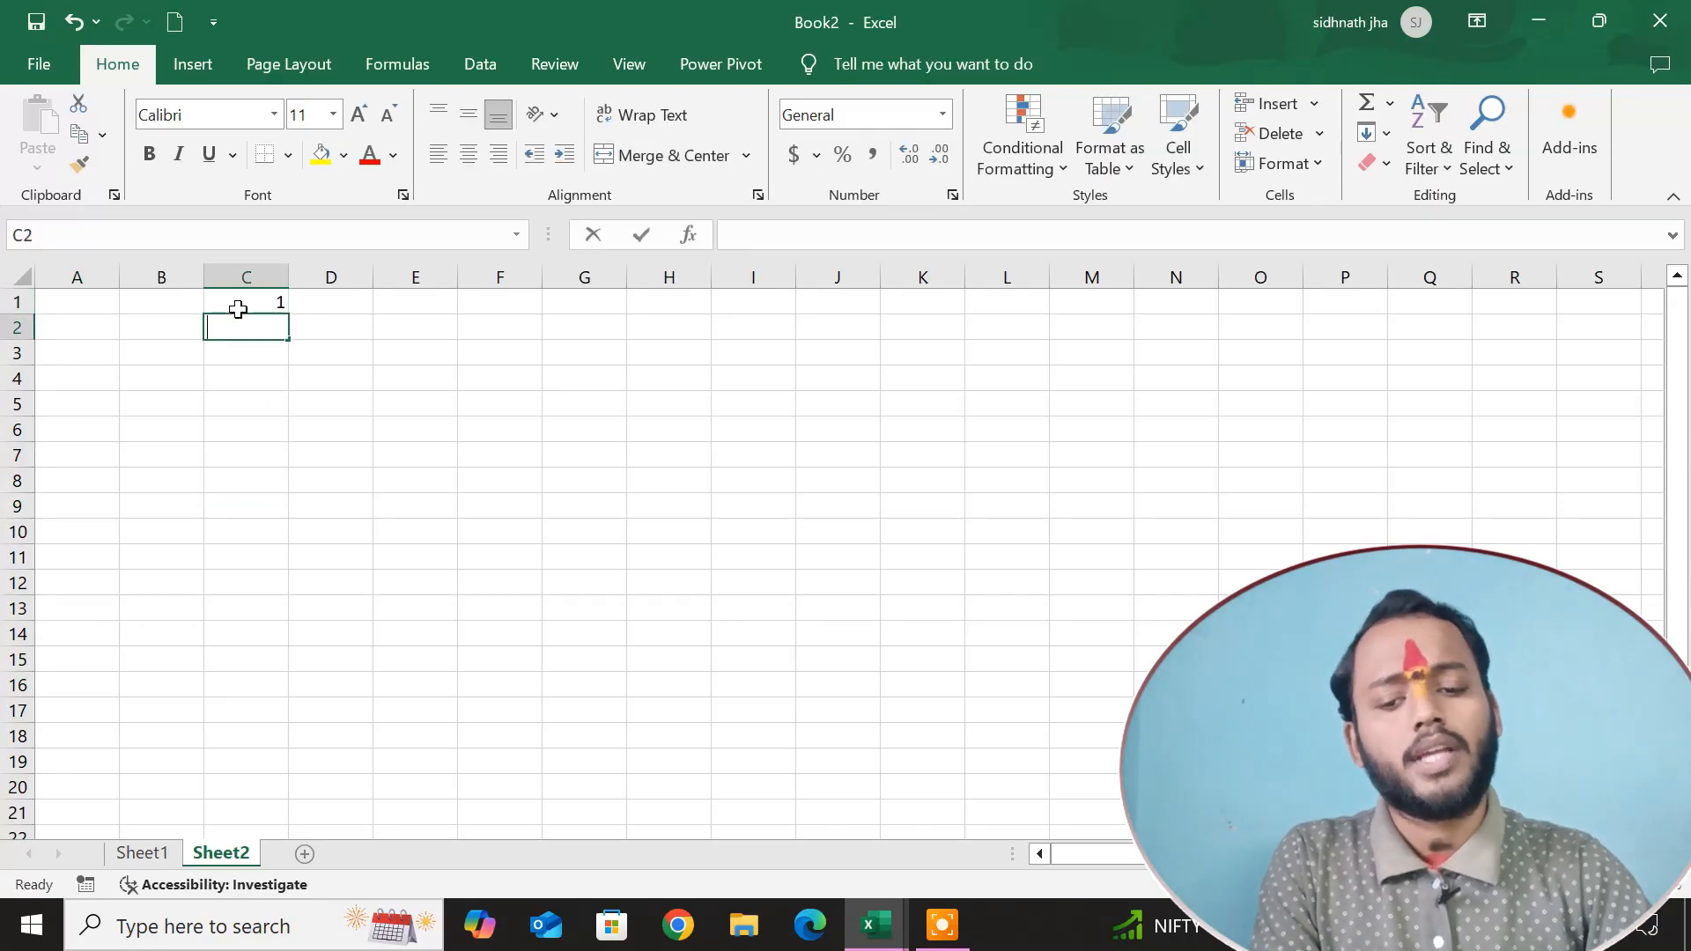
text(2)
key(Return)
drag(230, 300, 283, 644)
click(468, 529)
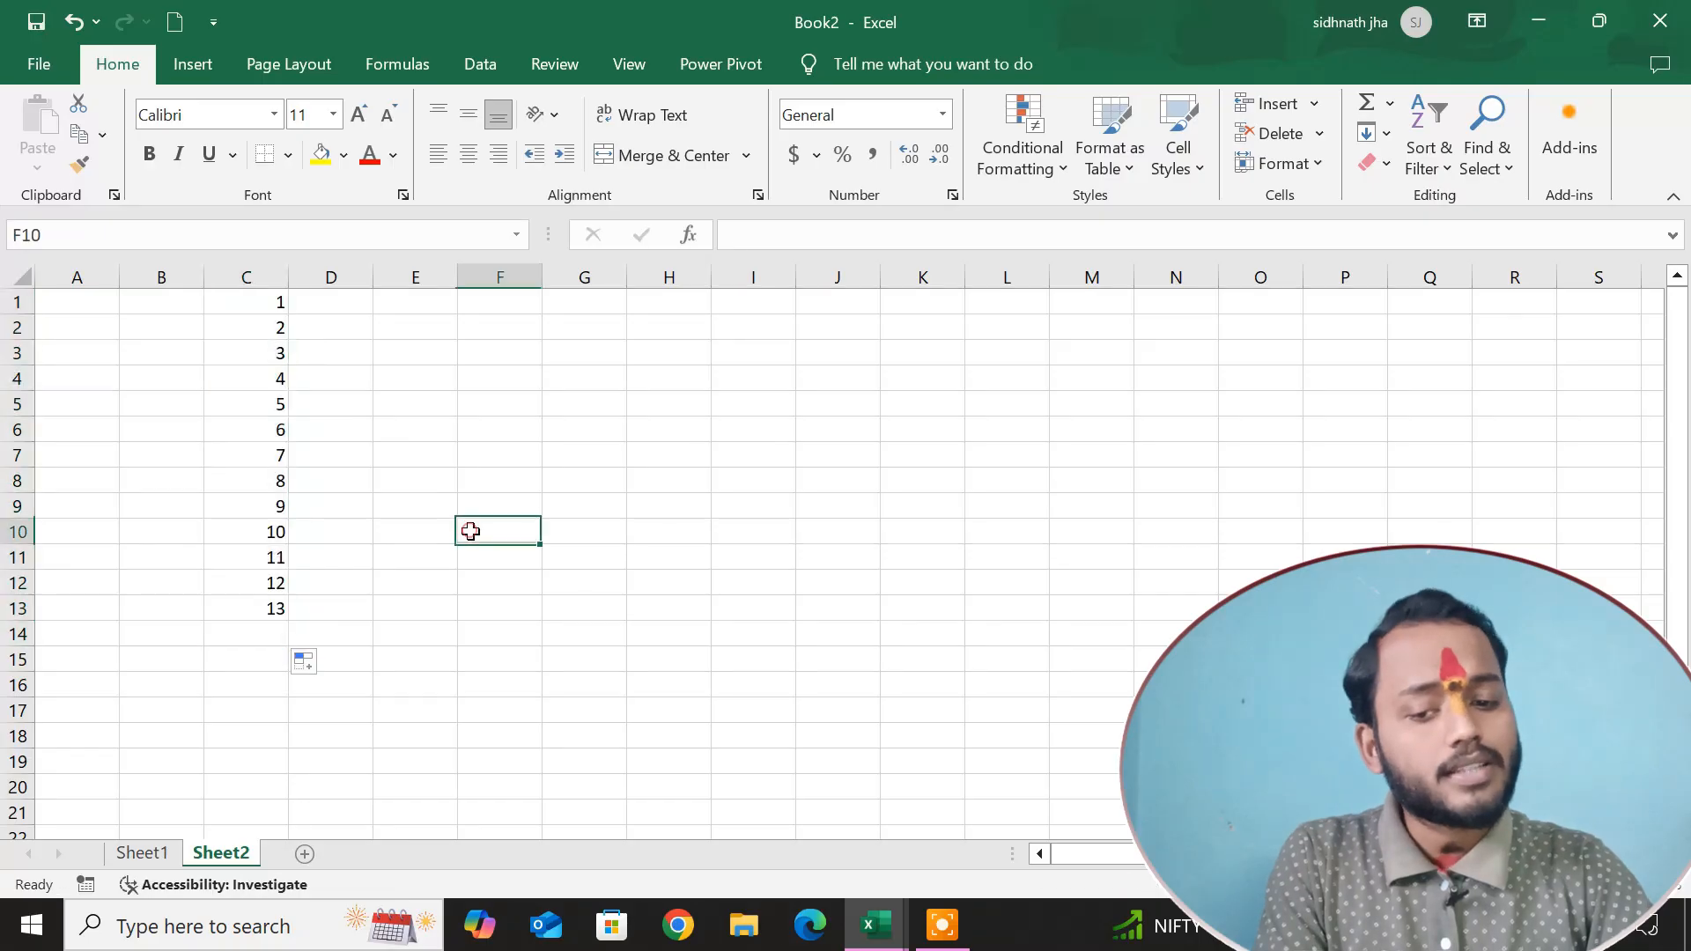
Enter 2 in D1 and 4 in D3, leaving D2 blank, and extend the pattern down to D14.
click(330, 301)
text(2)
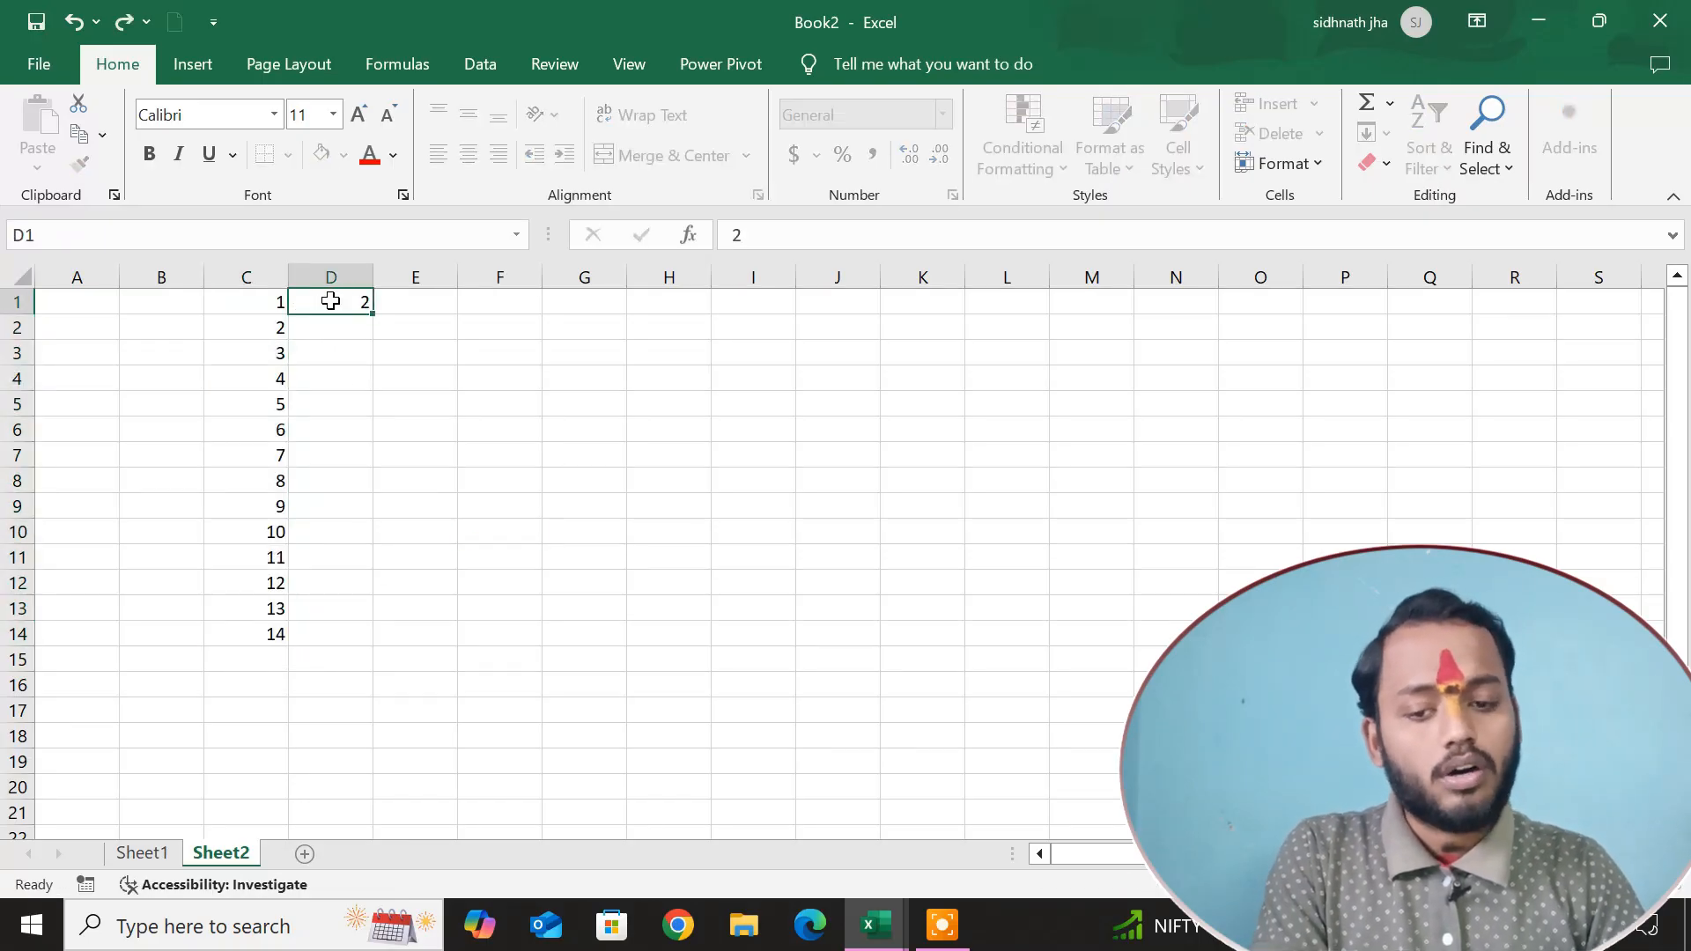
key(Return)
key(Return)
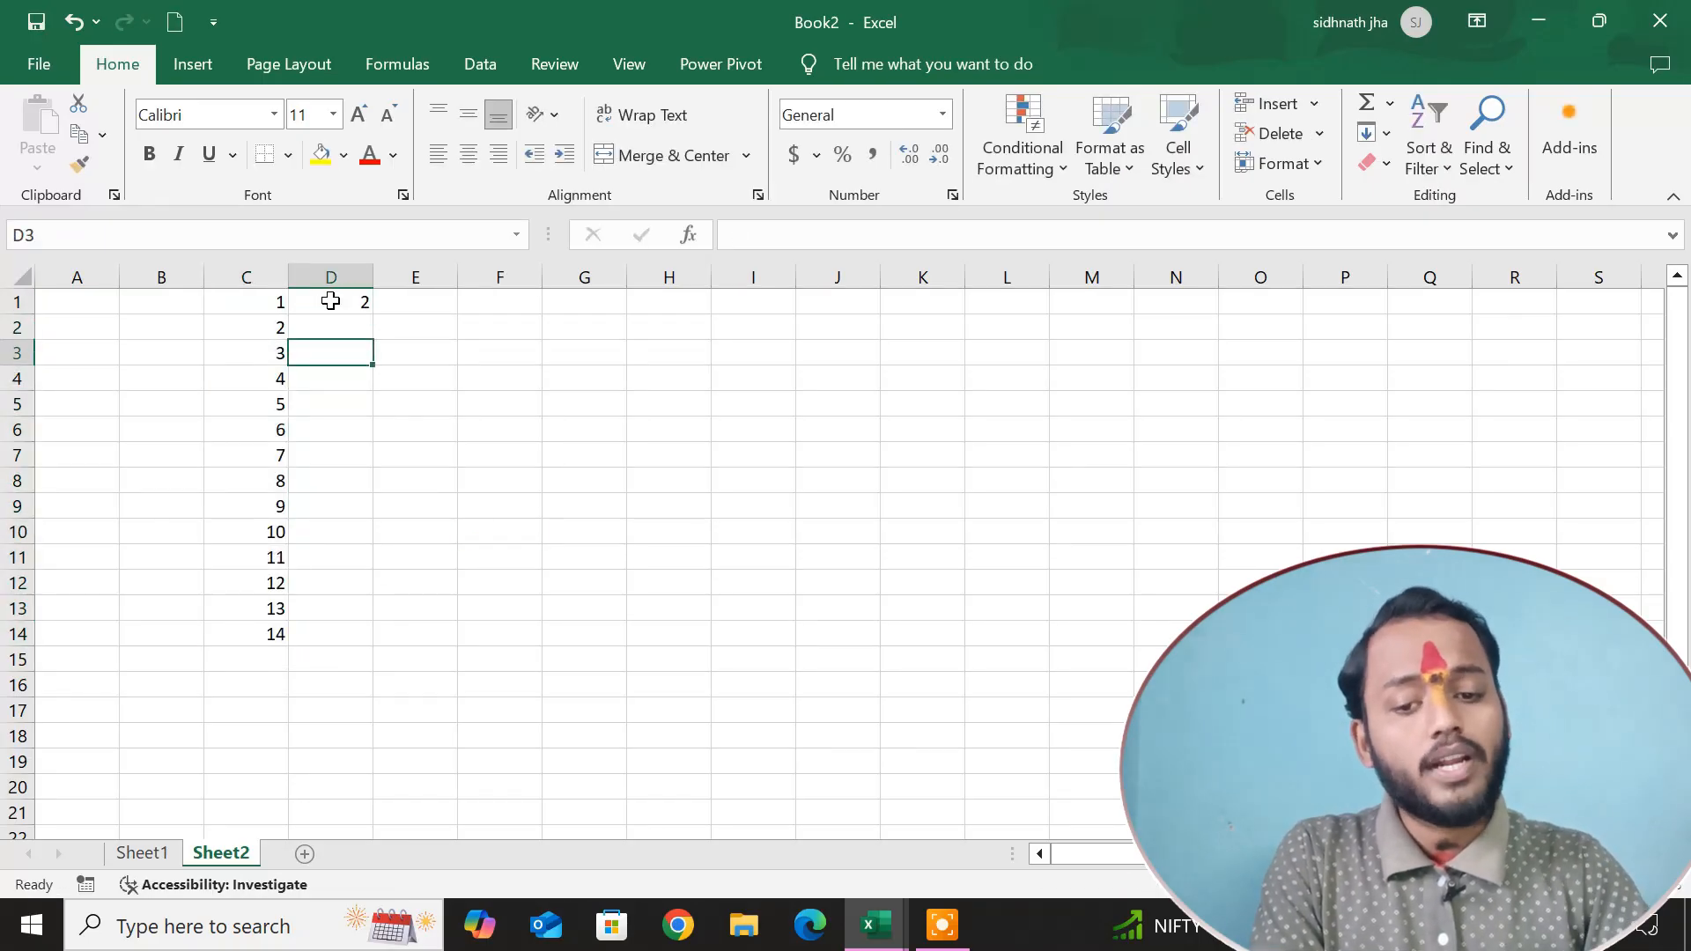
text(4)
click(605, 369)
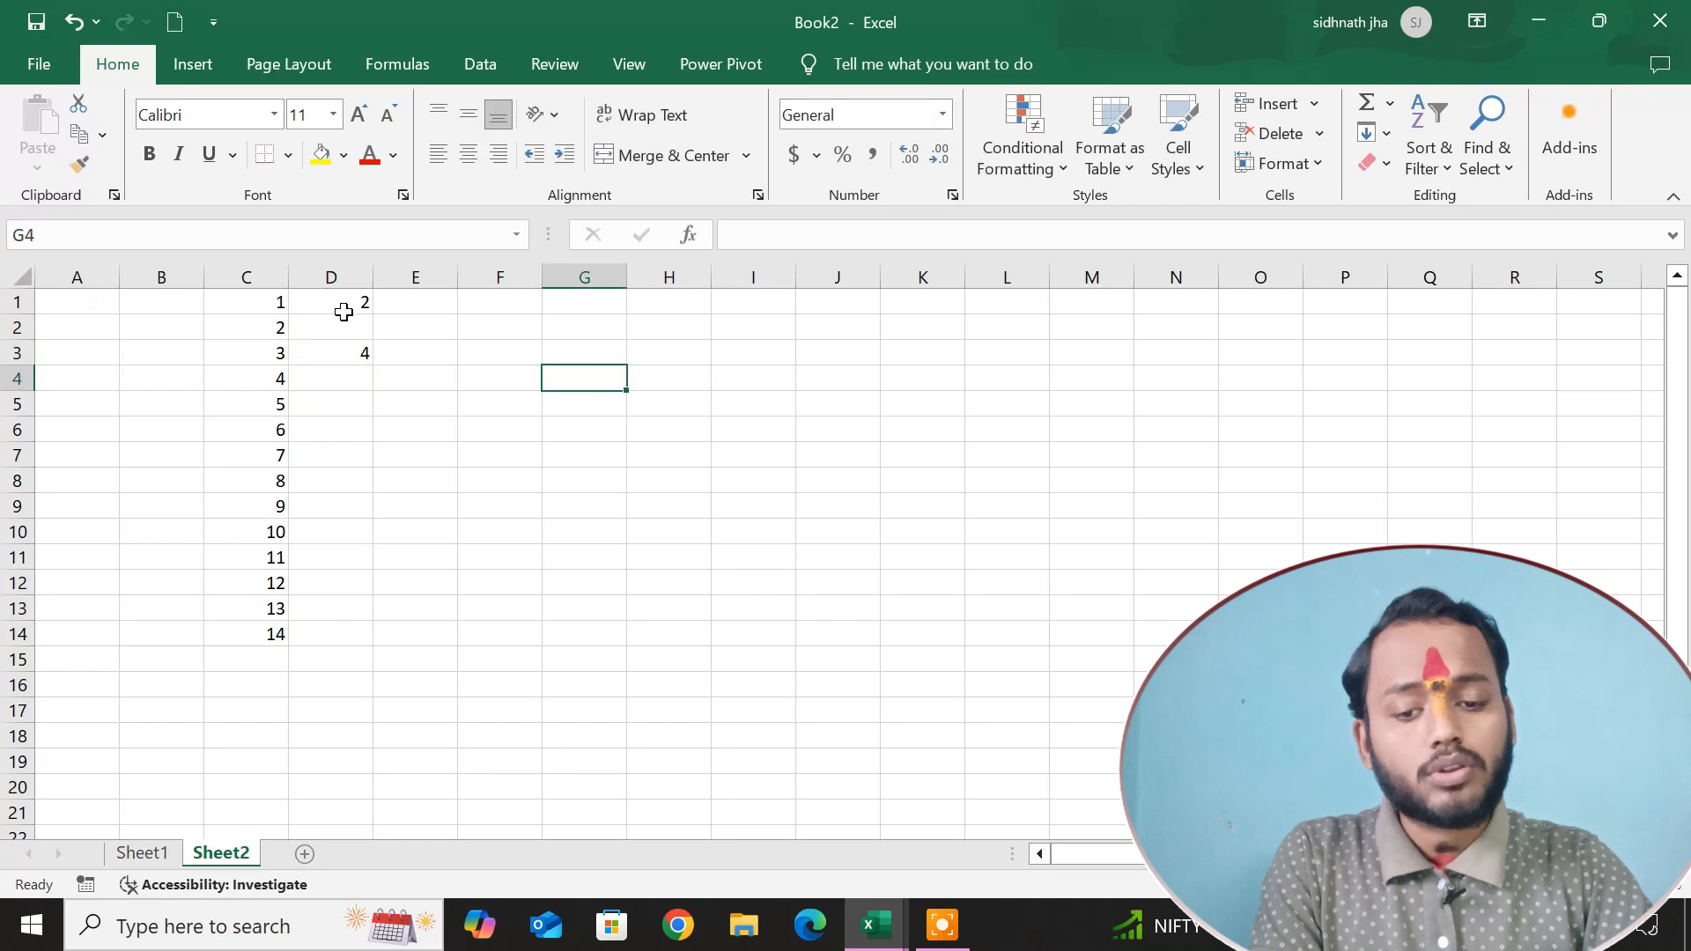
drag(343, 310, 379, 639)
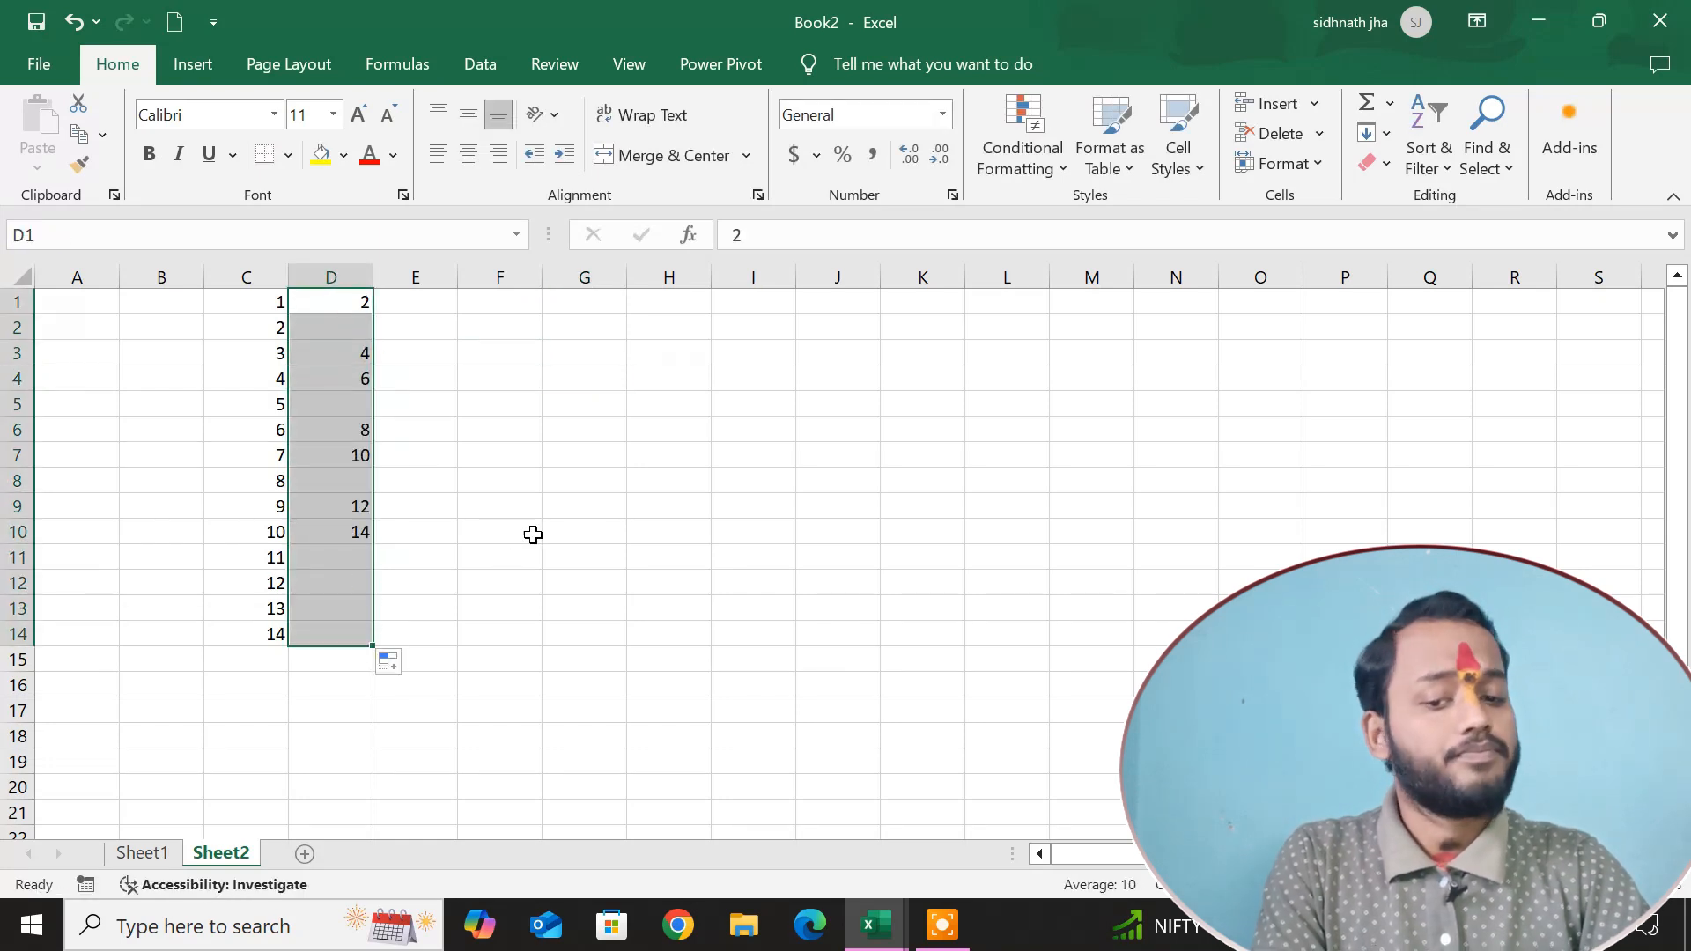
click(596, 510)
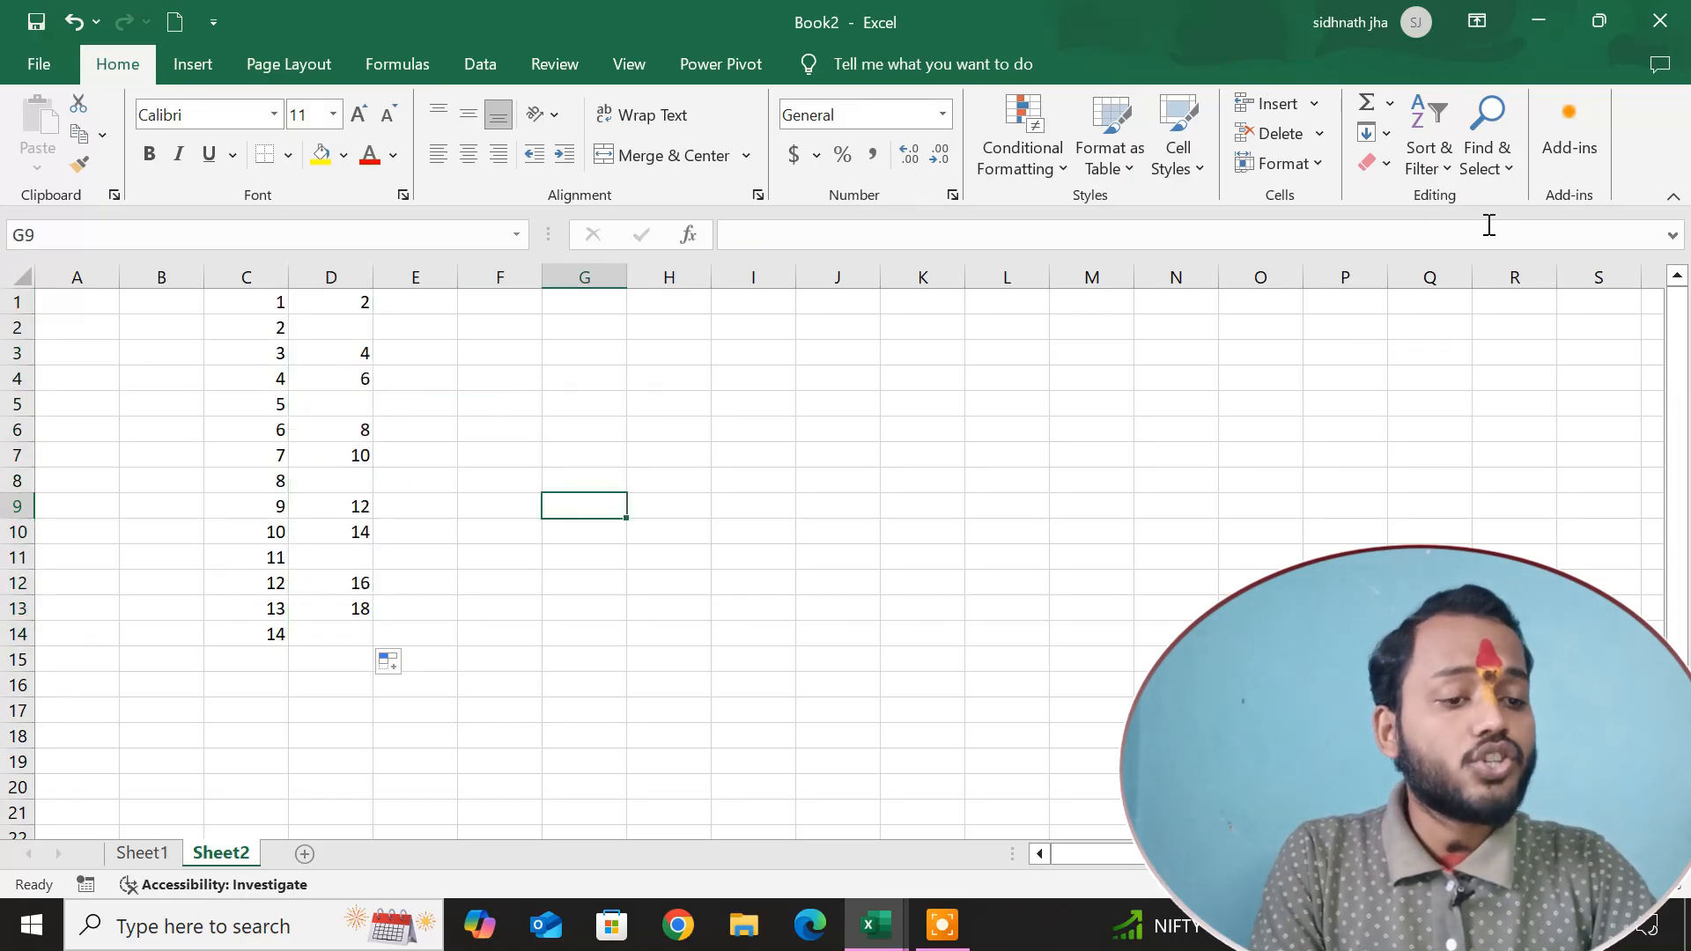
Enter 1 in cell G3 and copy it across the row to L3 with the fill handle.
click(1387, 135)
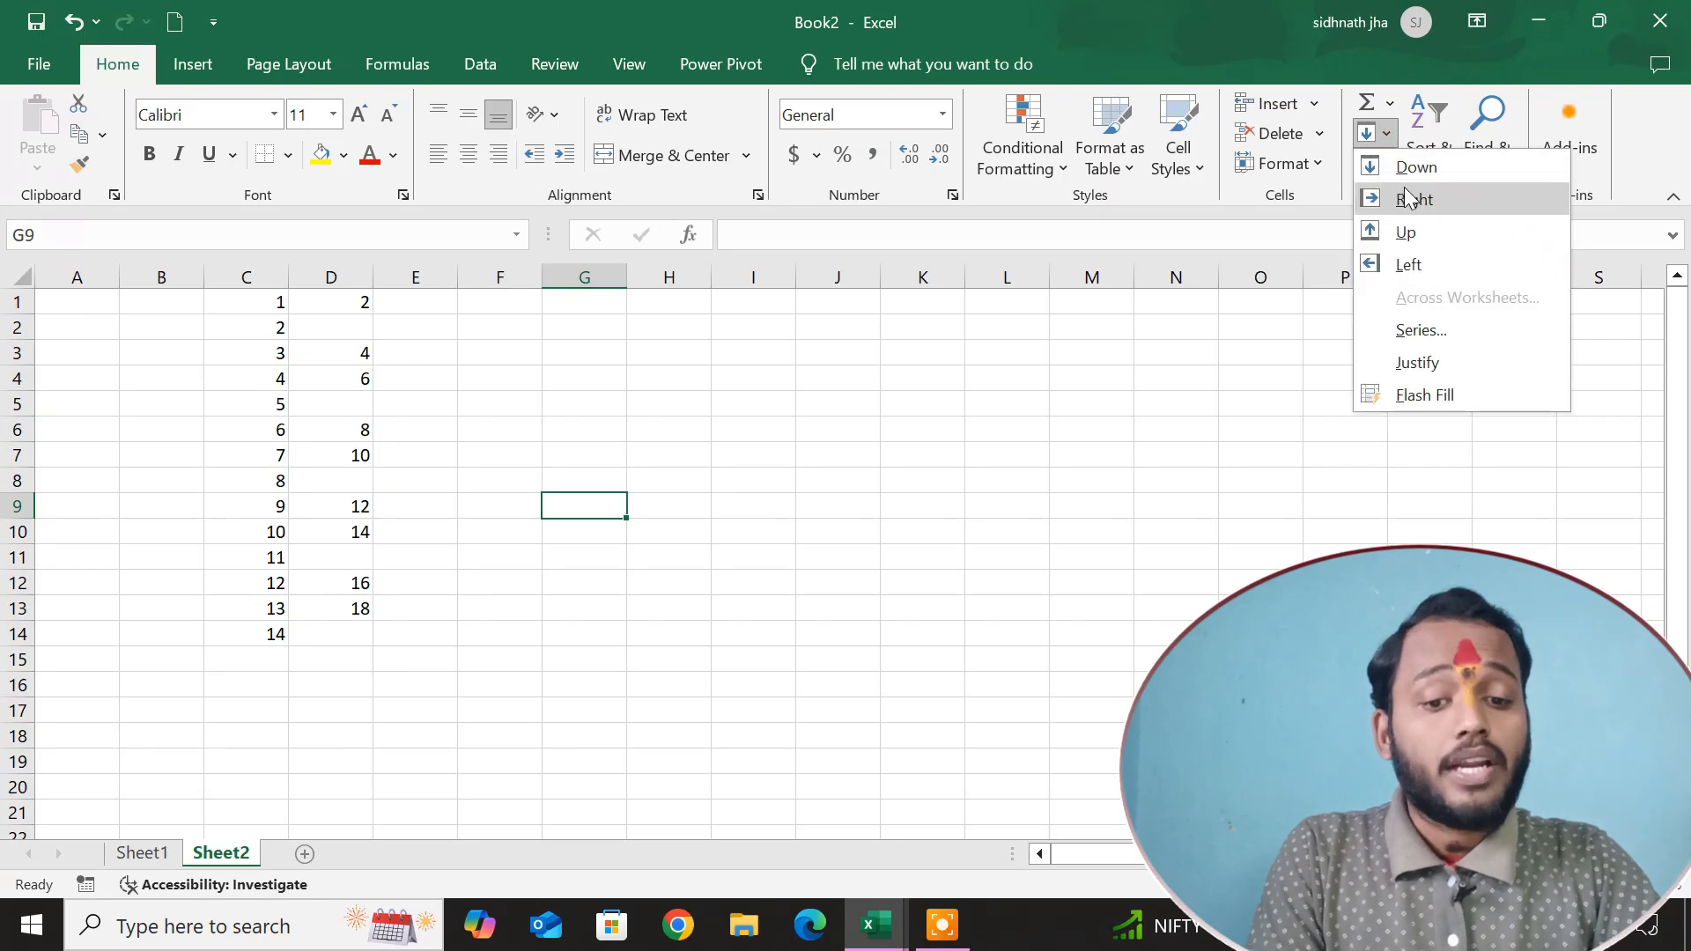
click(302, 529)
click(579, 309)
click(570, 357)
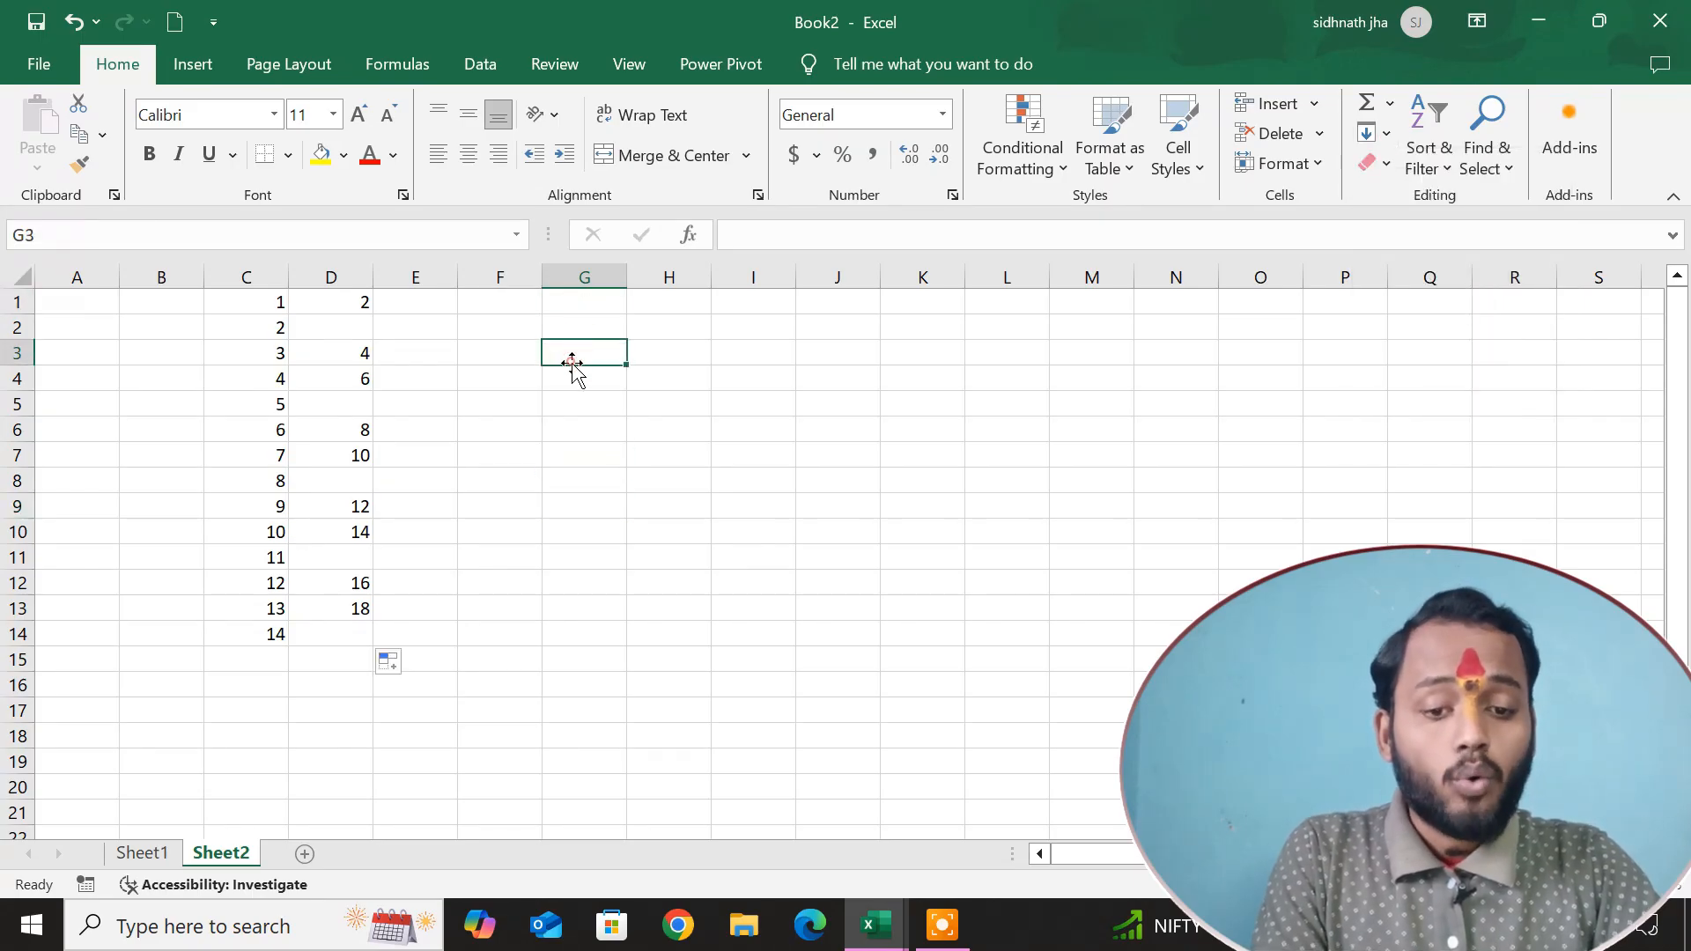
text(1)
click(604, 450)
click(592, 360)
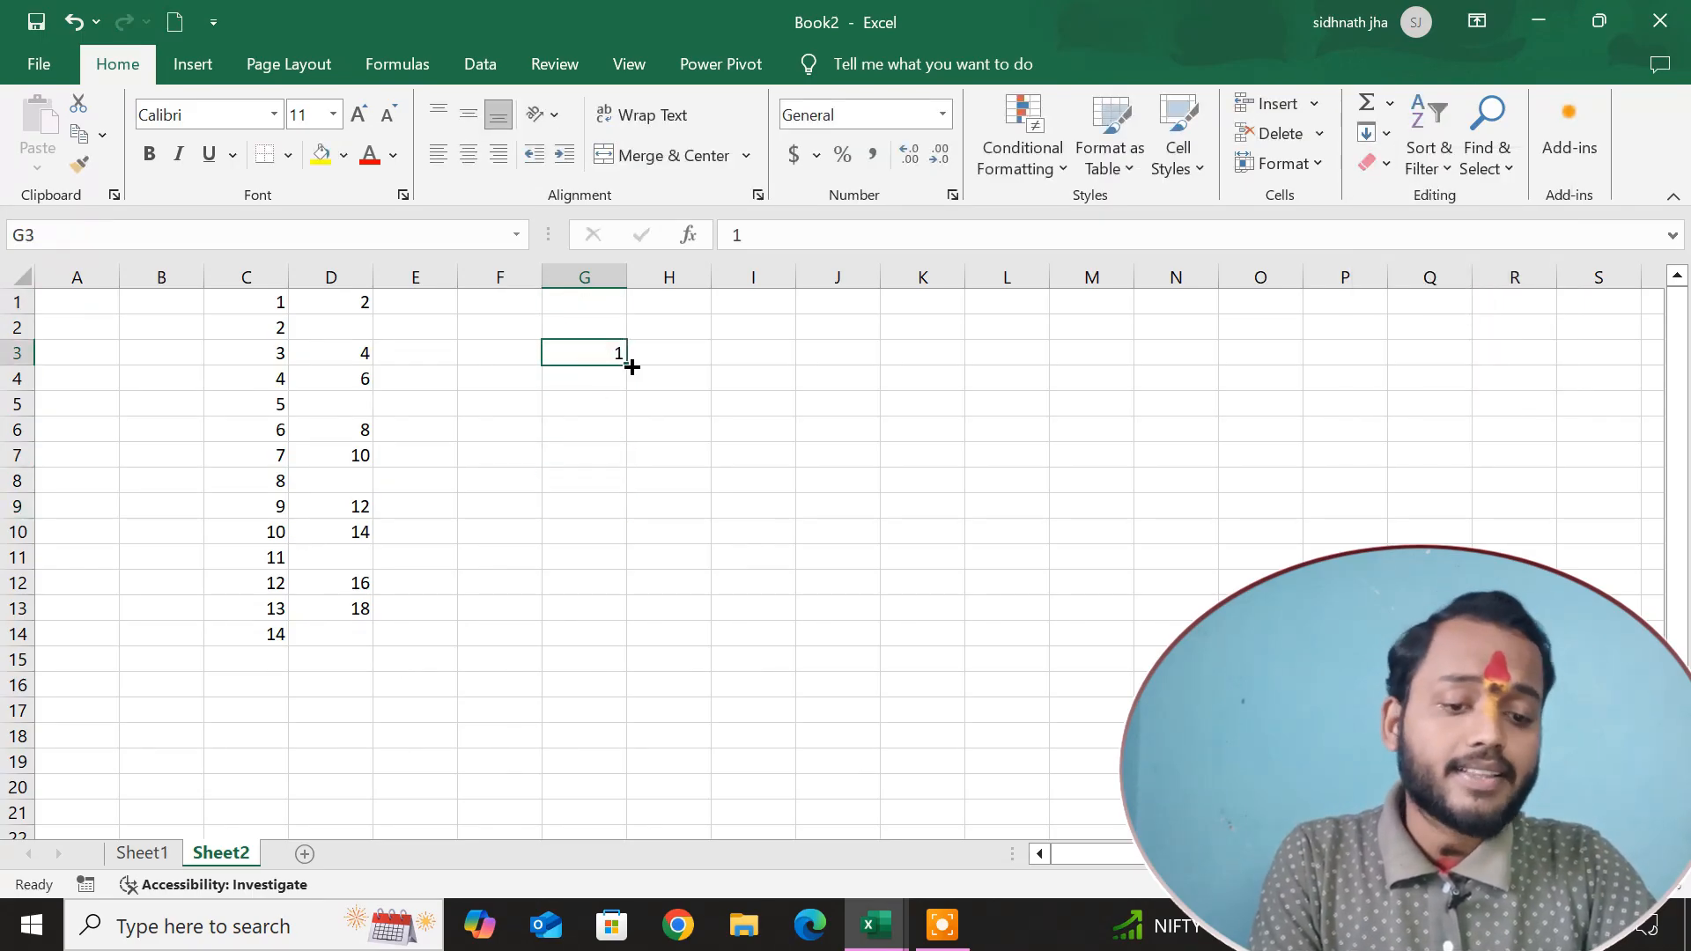
drag(627, 365, 1054, 367)
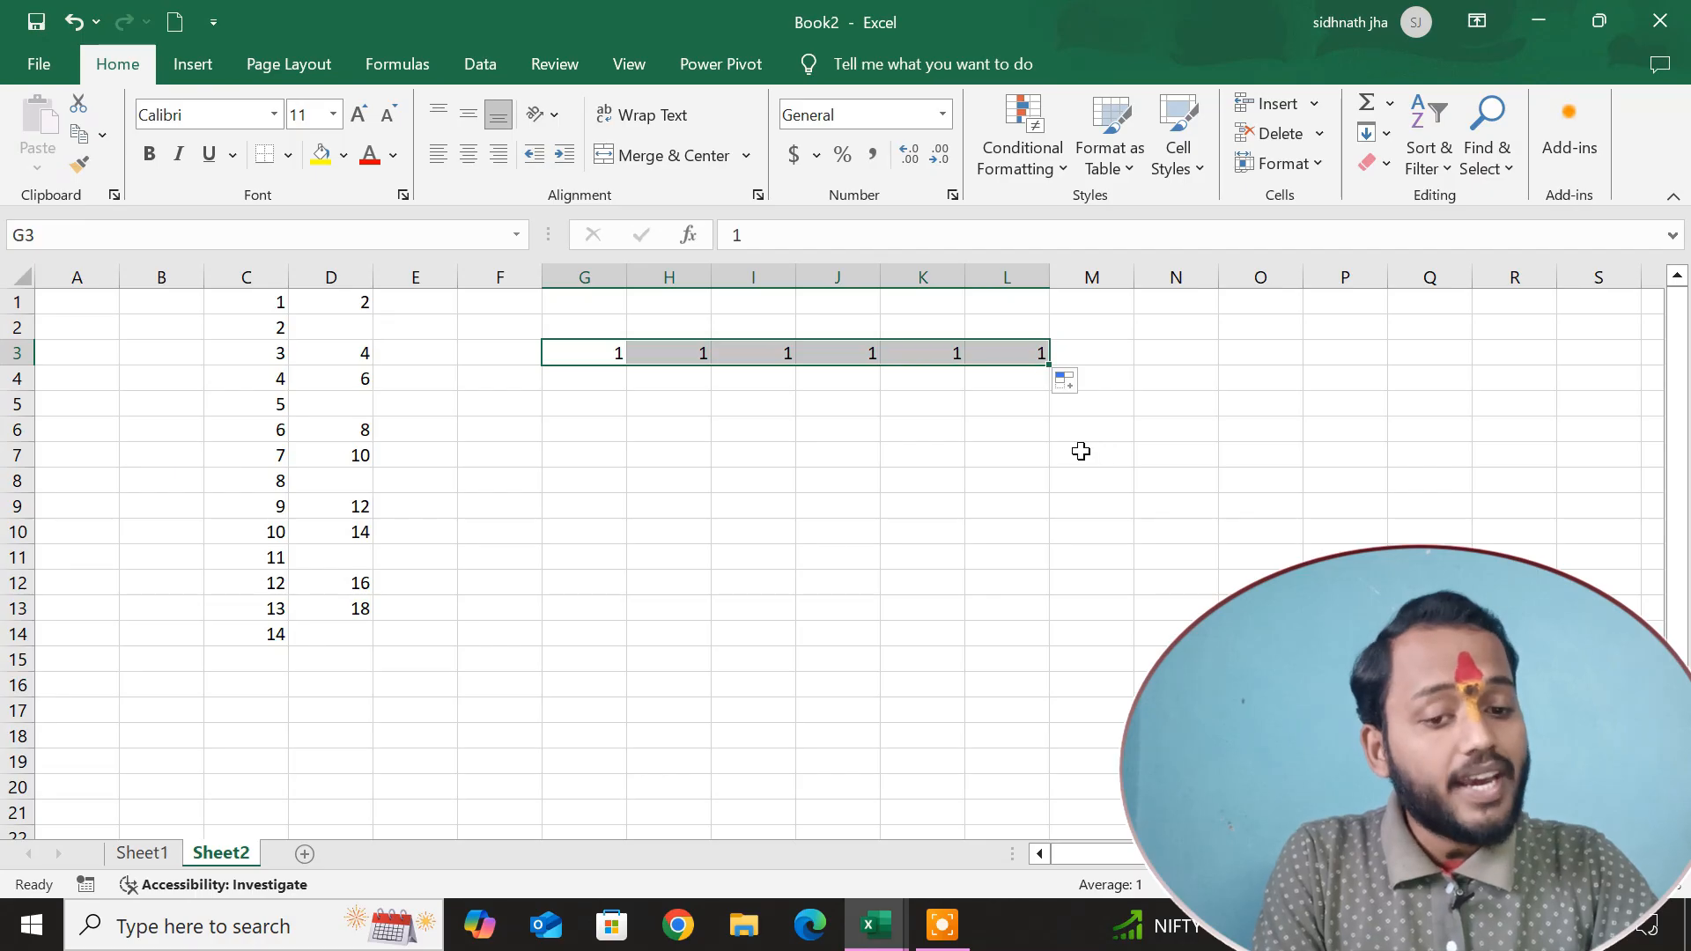
click(800, 455)
Fill the value of G3 down through G18 using the Fill Down command.
drag(615, 359, 590, 732)
click(1376, 133)
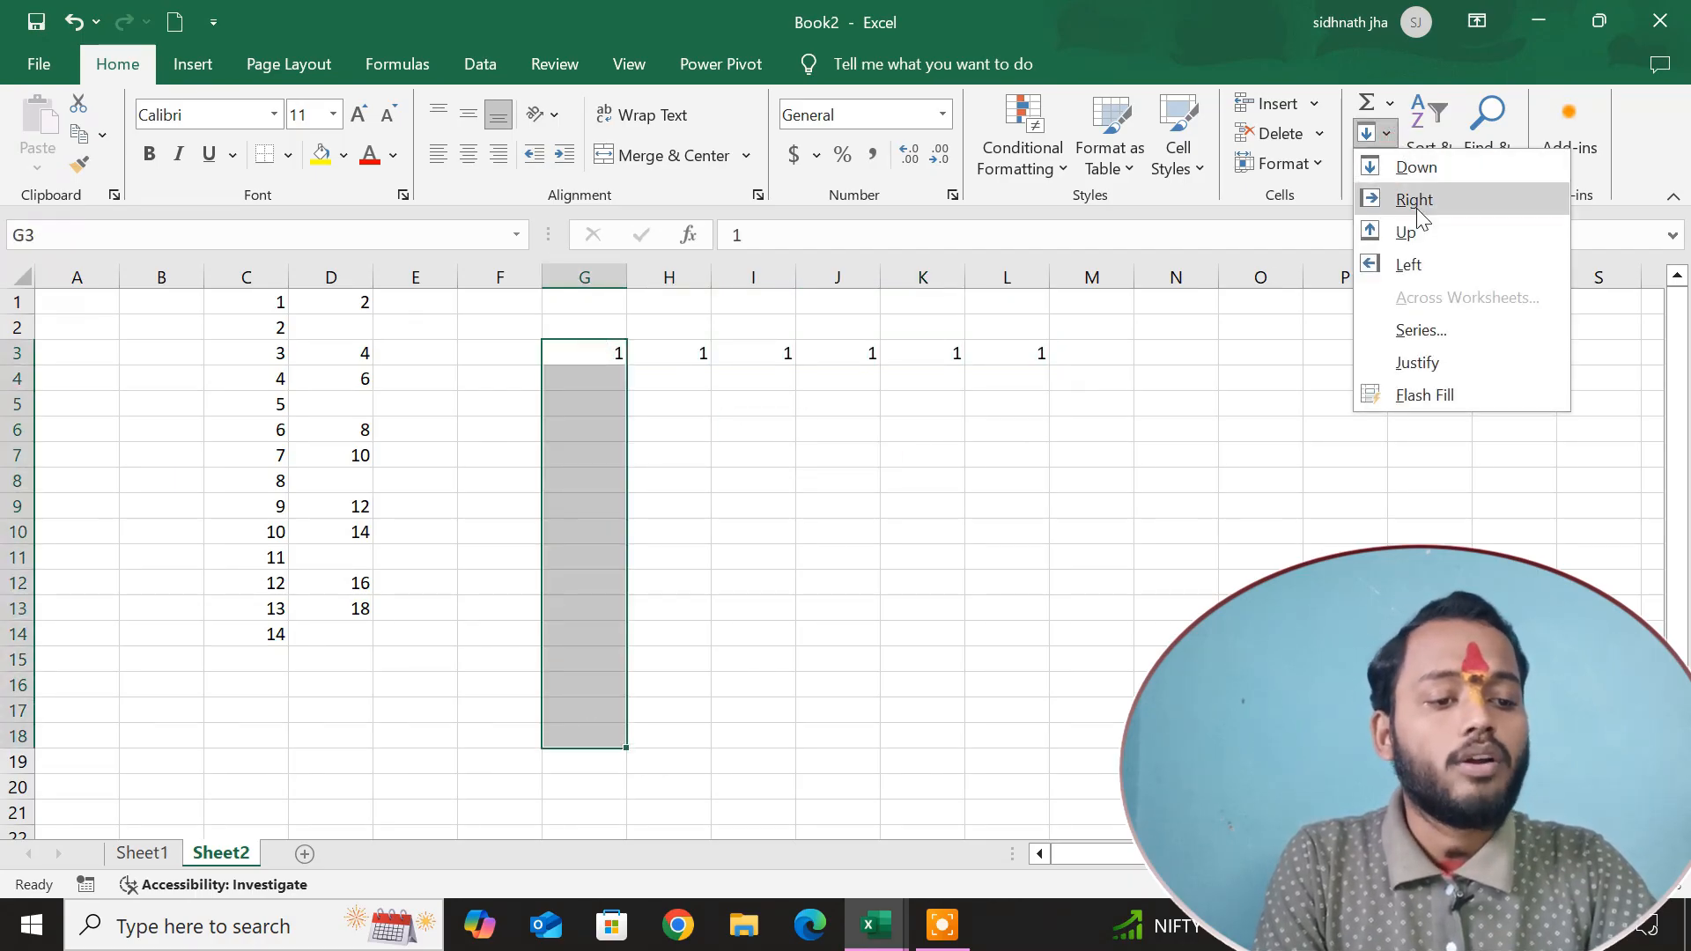
click(1418, 168)
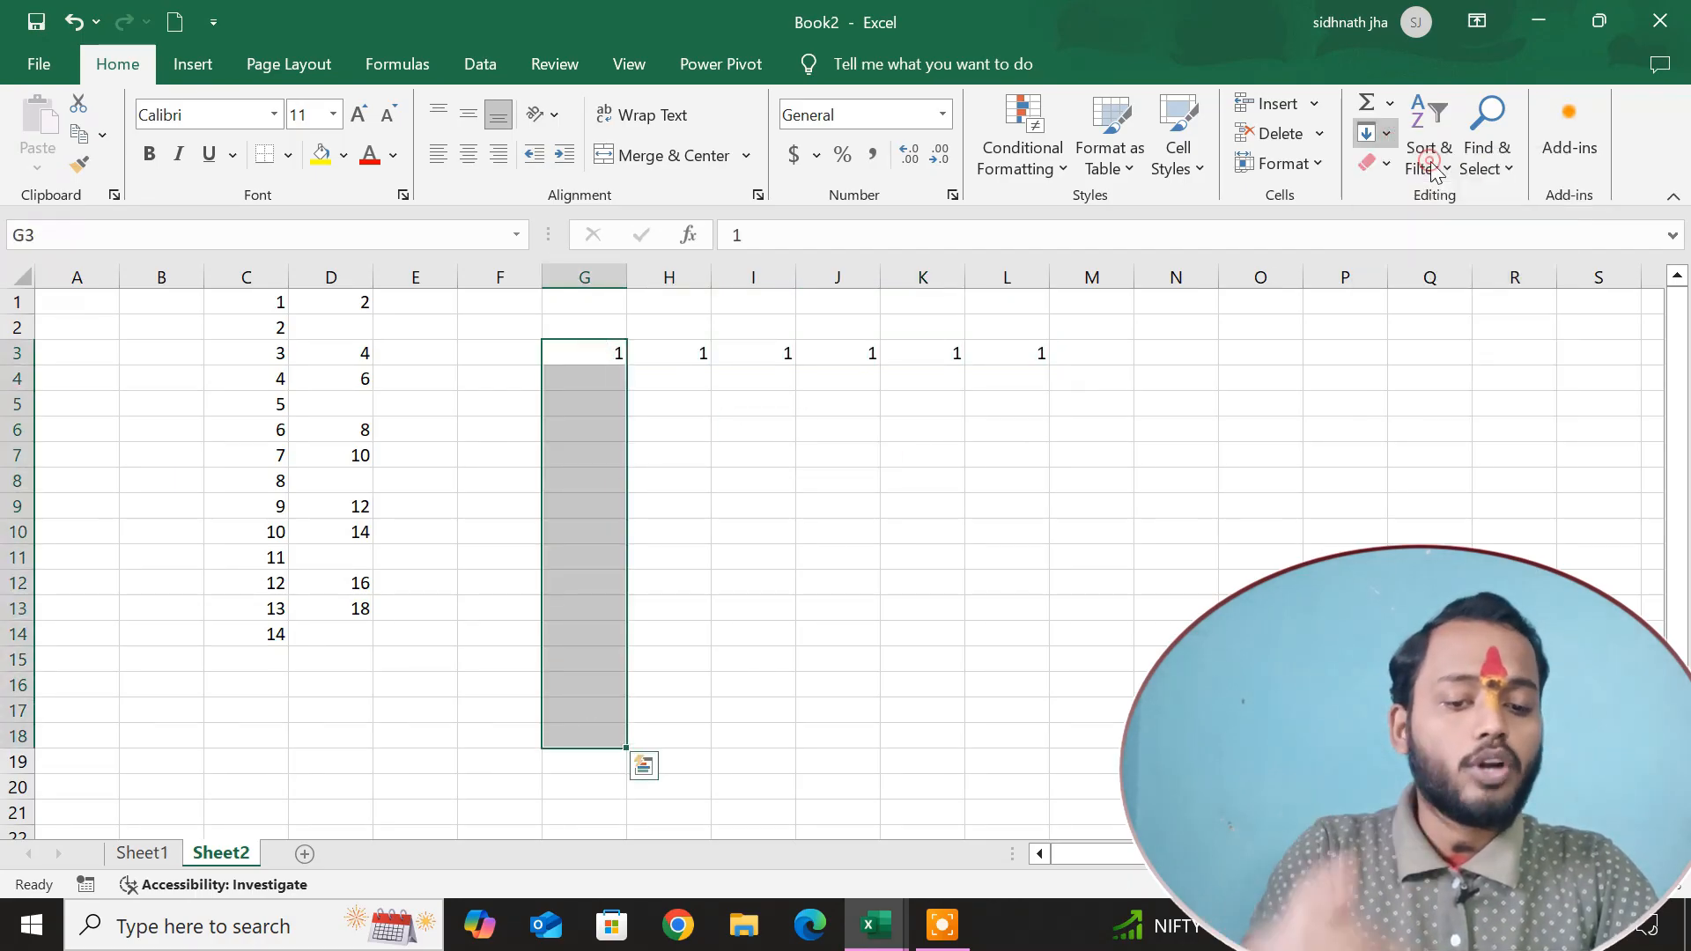
Fill the value of G9 across the row through N9 using the Fill Right command.
click(758, 572)
drag(607, 506, 1184, 508)
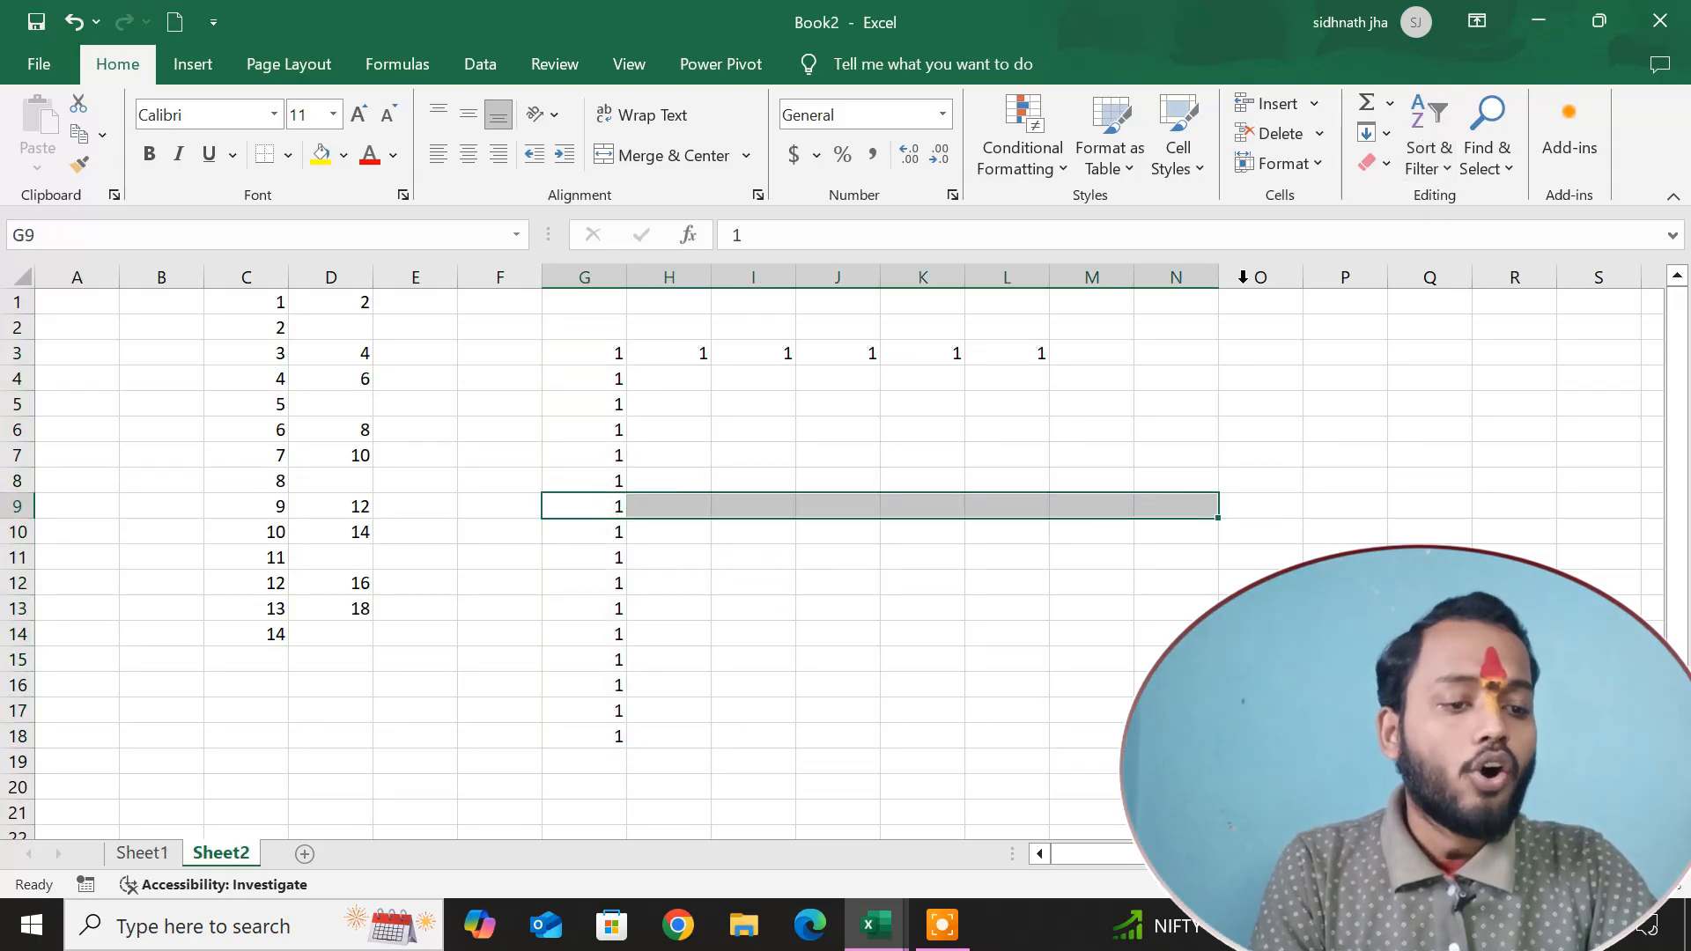
click(1370, 143)
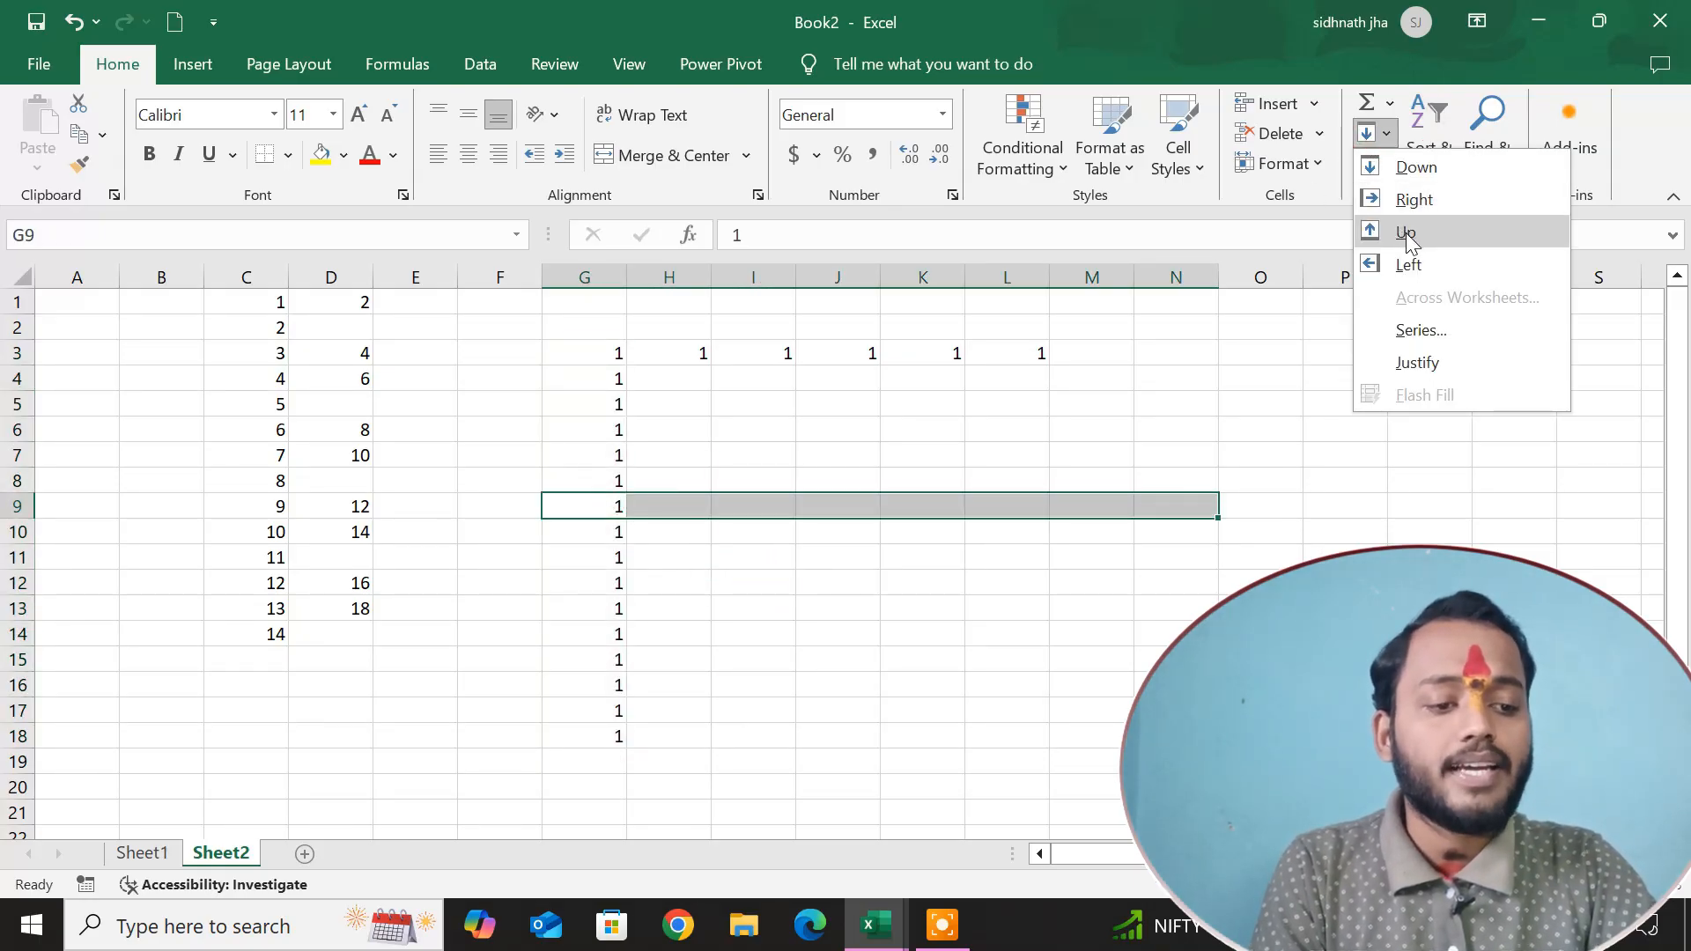
click(1413, 196)
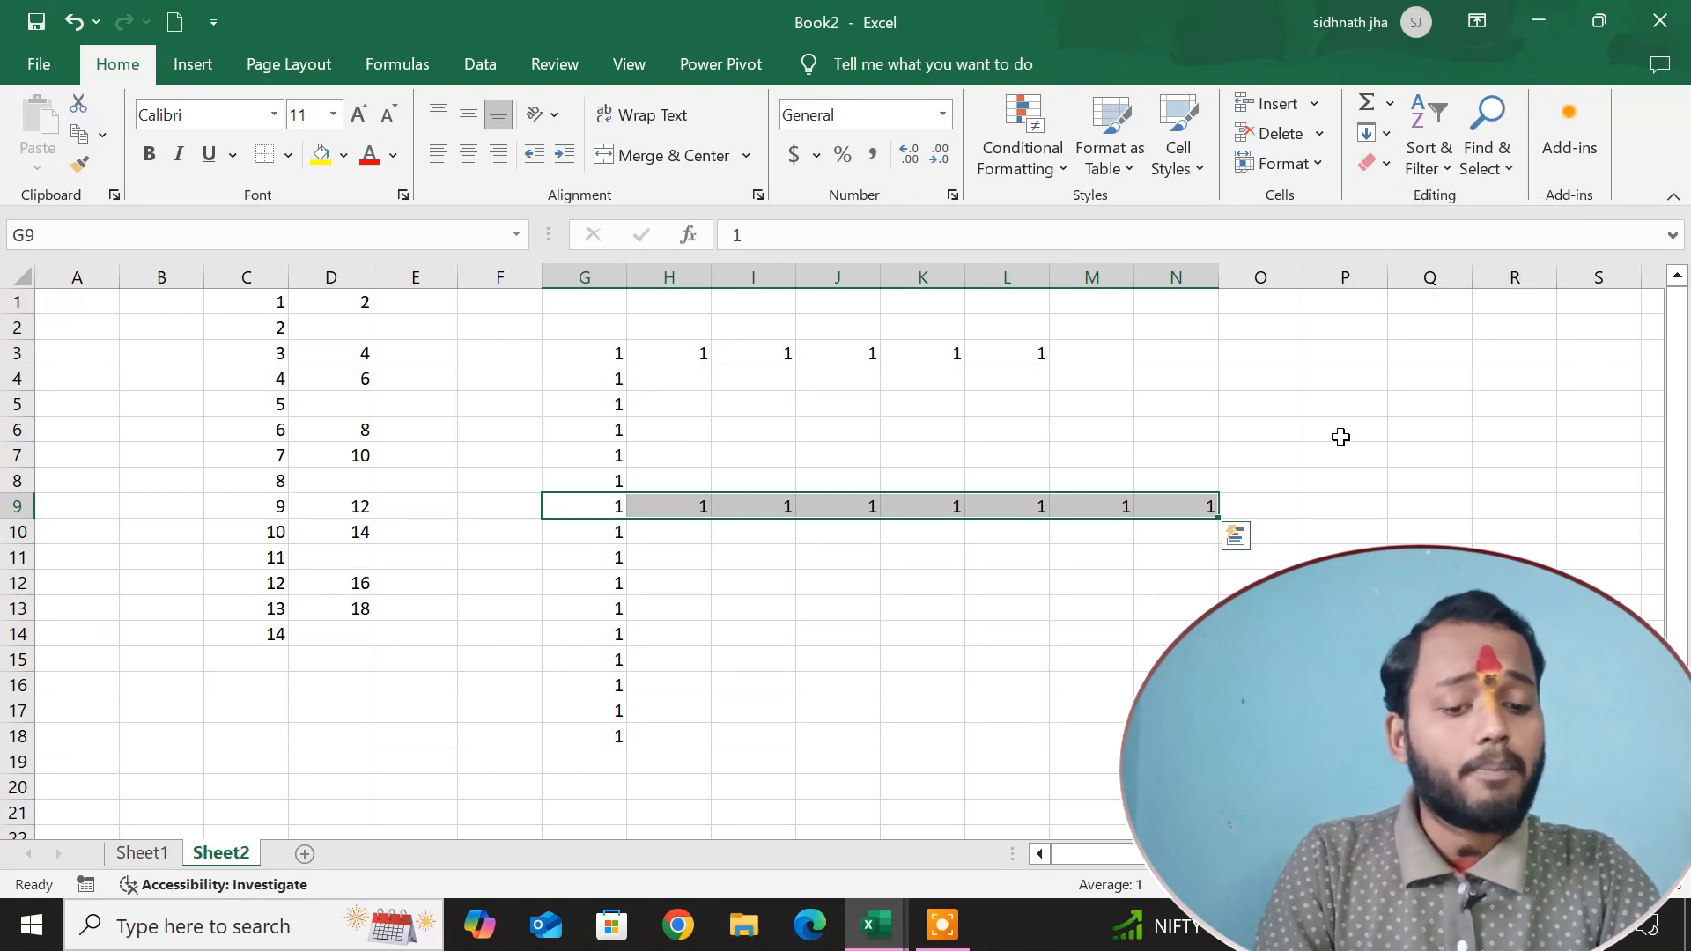
Undo the last three fills: across row 9, down column G, and across row 3.
key(ctrl+z)
key(ctrl+z)
key(ctrl+z)
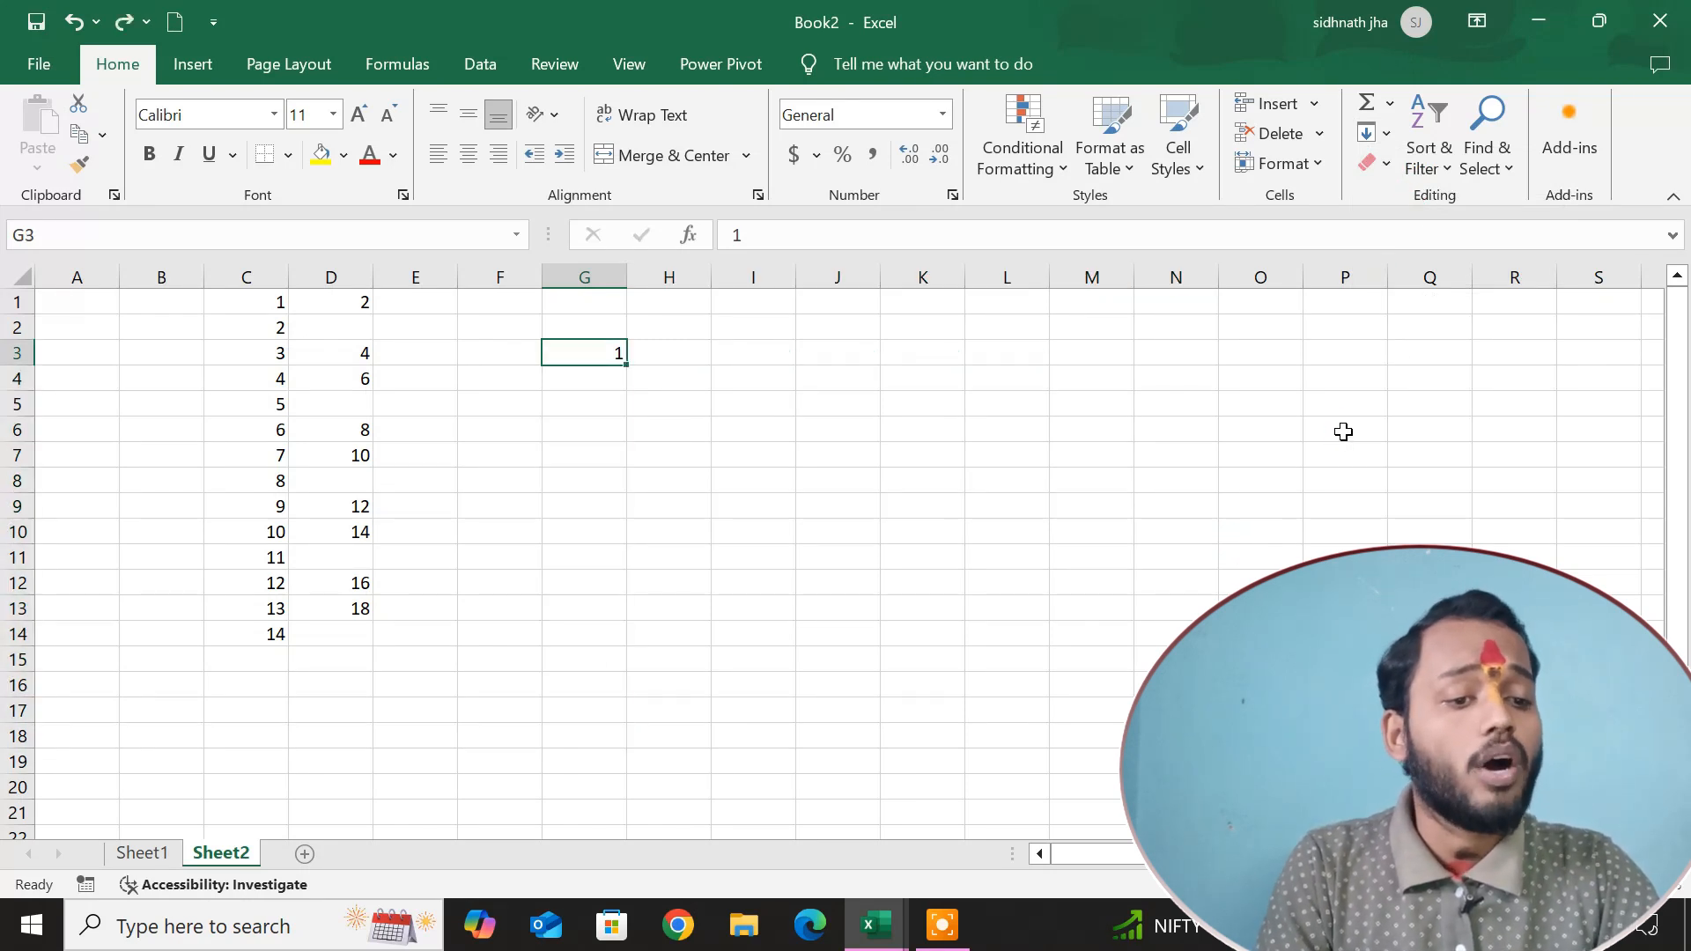
click(1295, 404)
click(1374, 133)
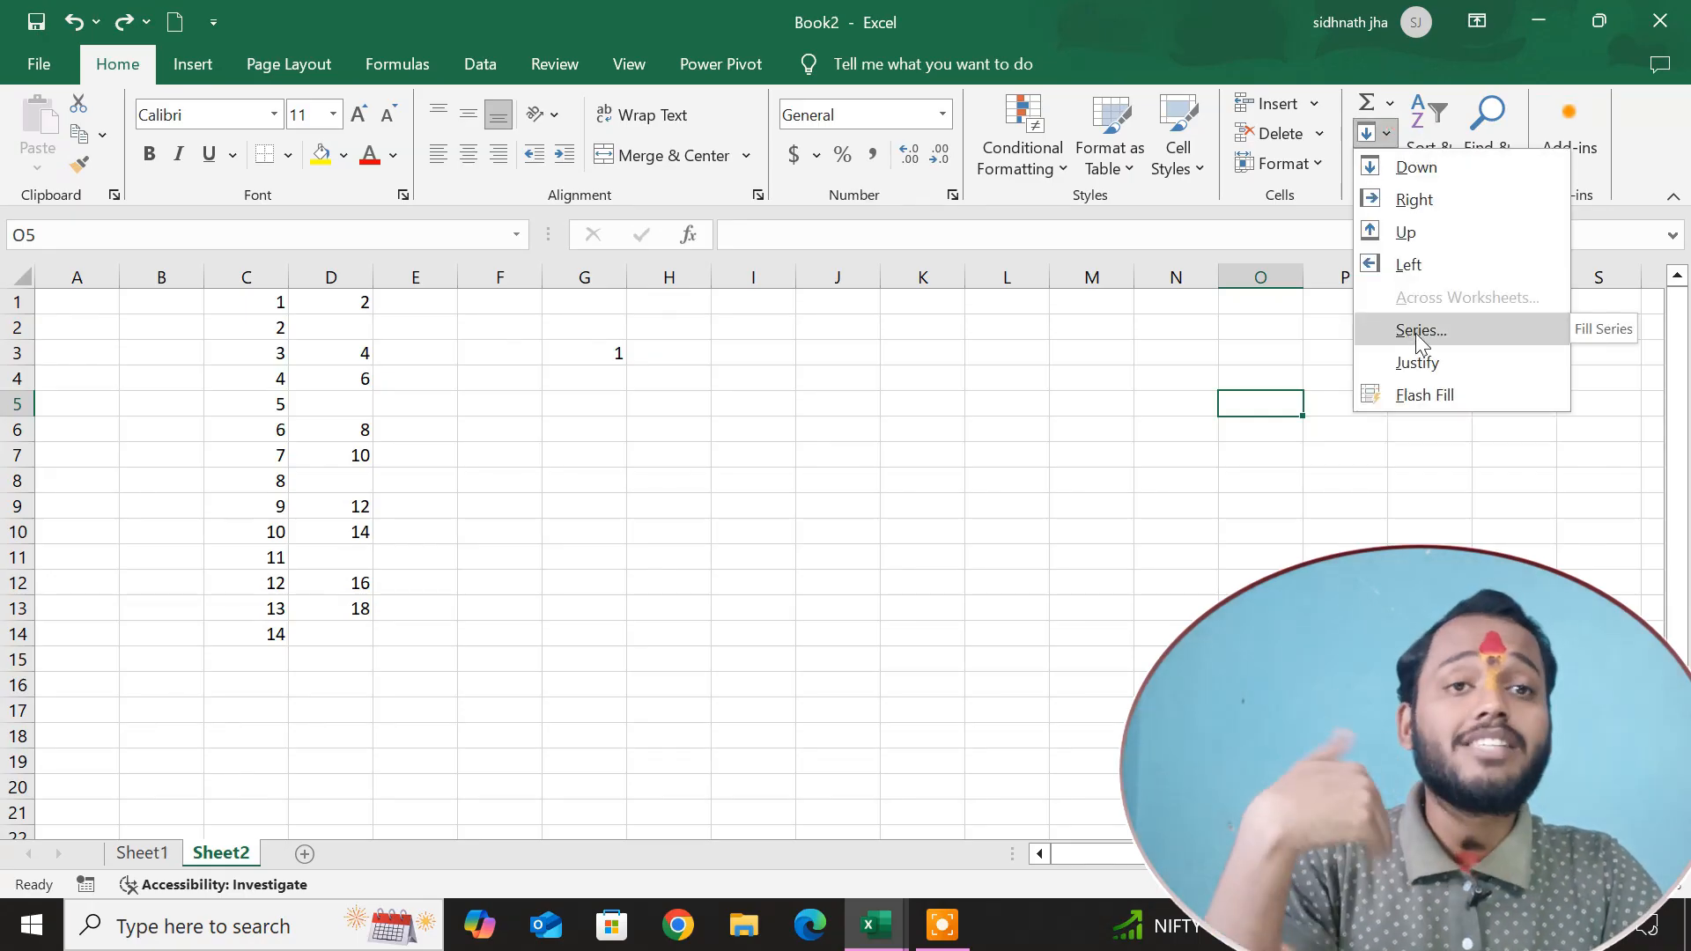
click(650, 426)
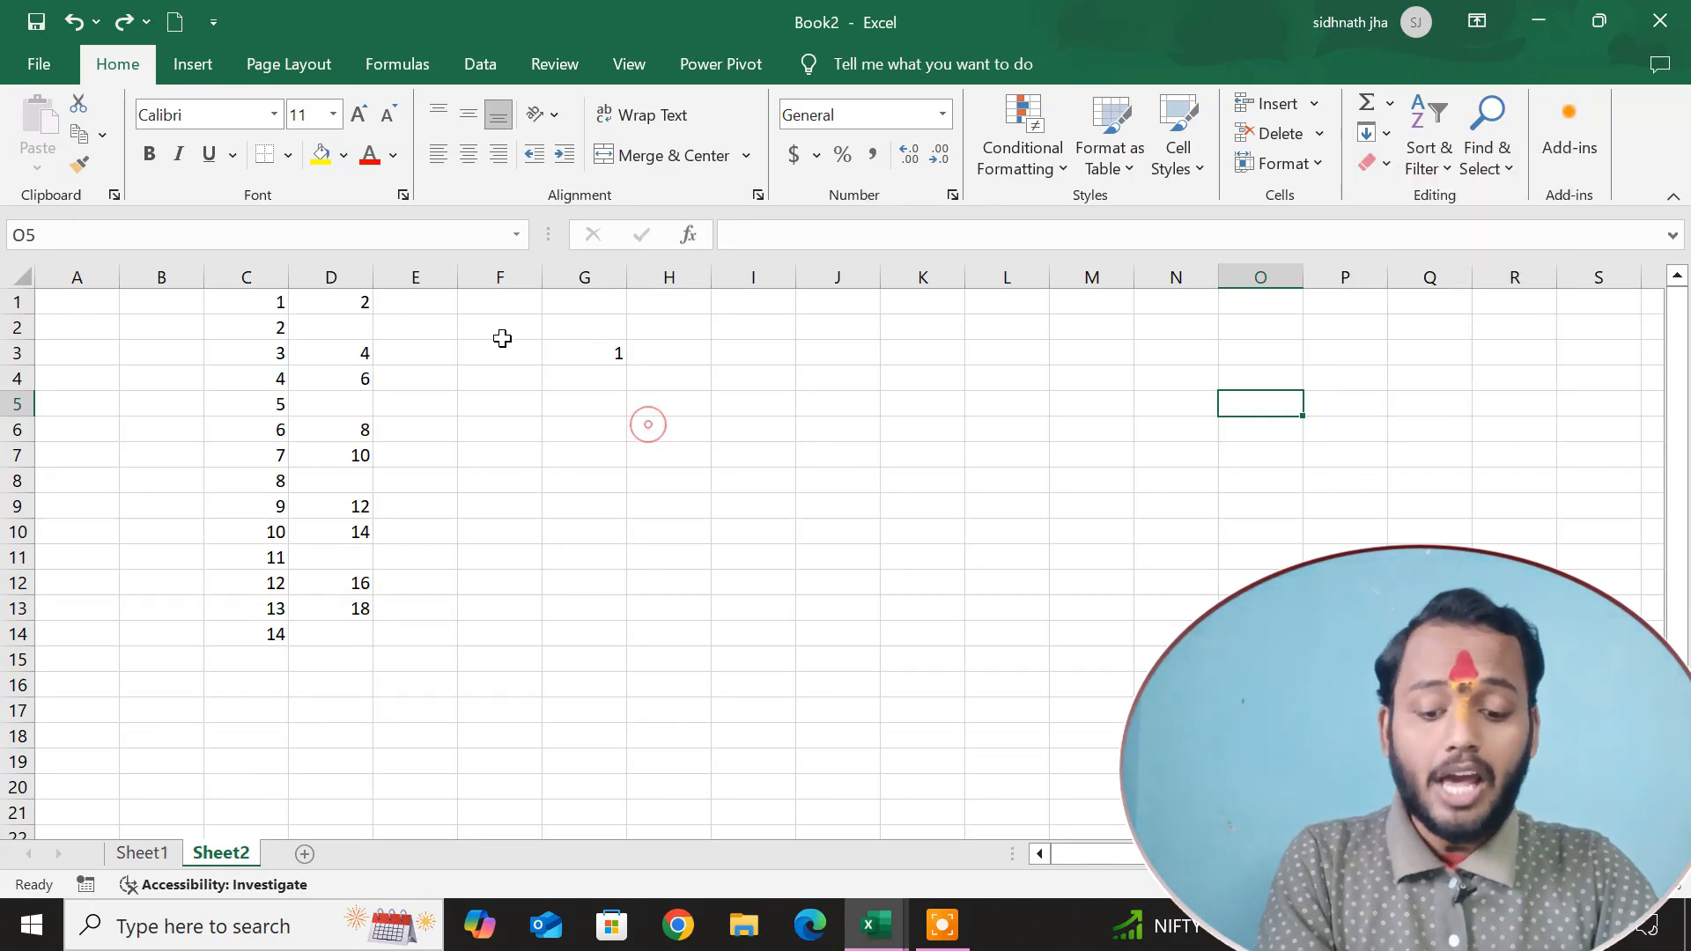
Enter 1 in F1 and 2 in F2 as the start of a number series.
click(506, 306)
text(1)
key(Return)
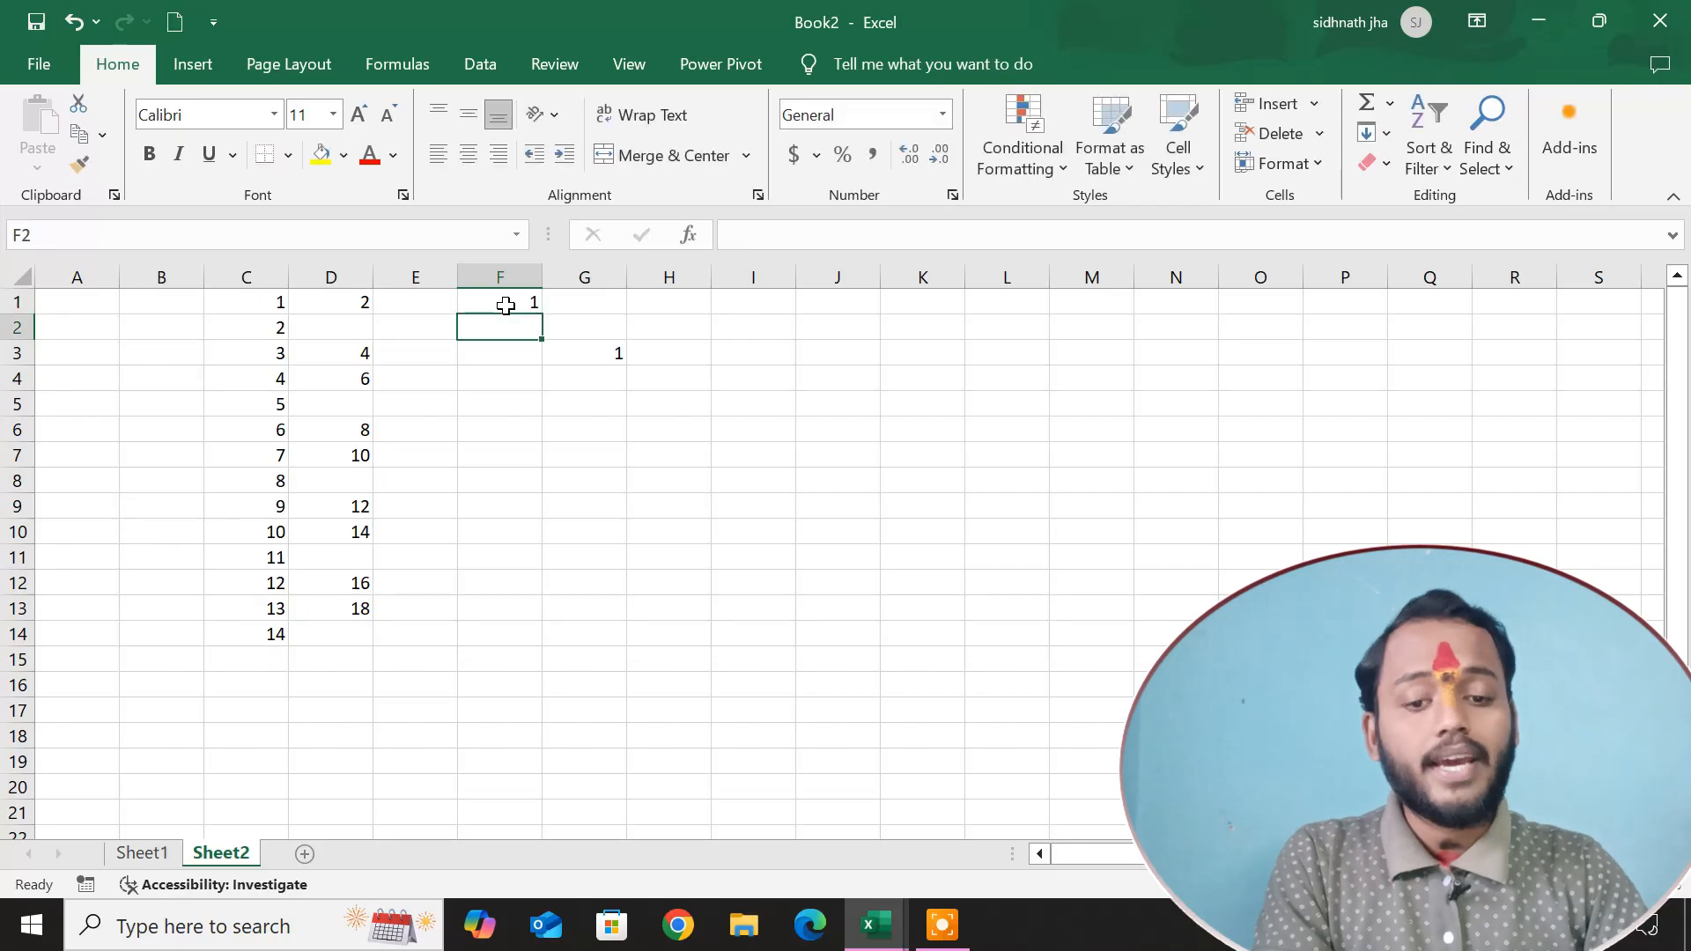
text(2)
key(Return)
Fill column F with a linear series using step value 1 and stop value 100.
click(502, 278)
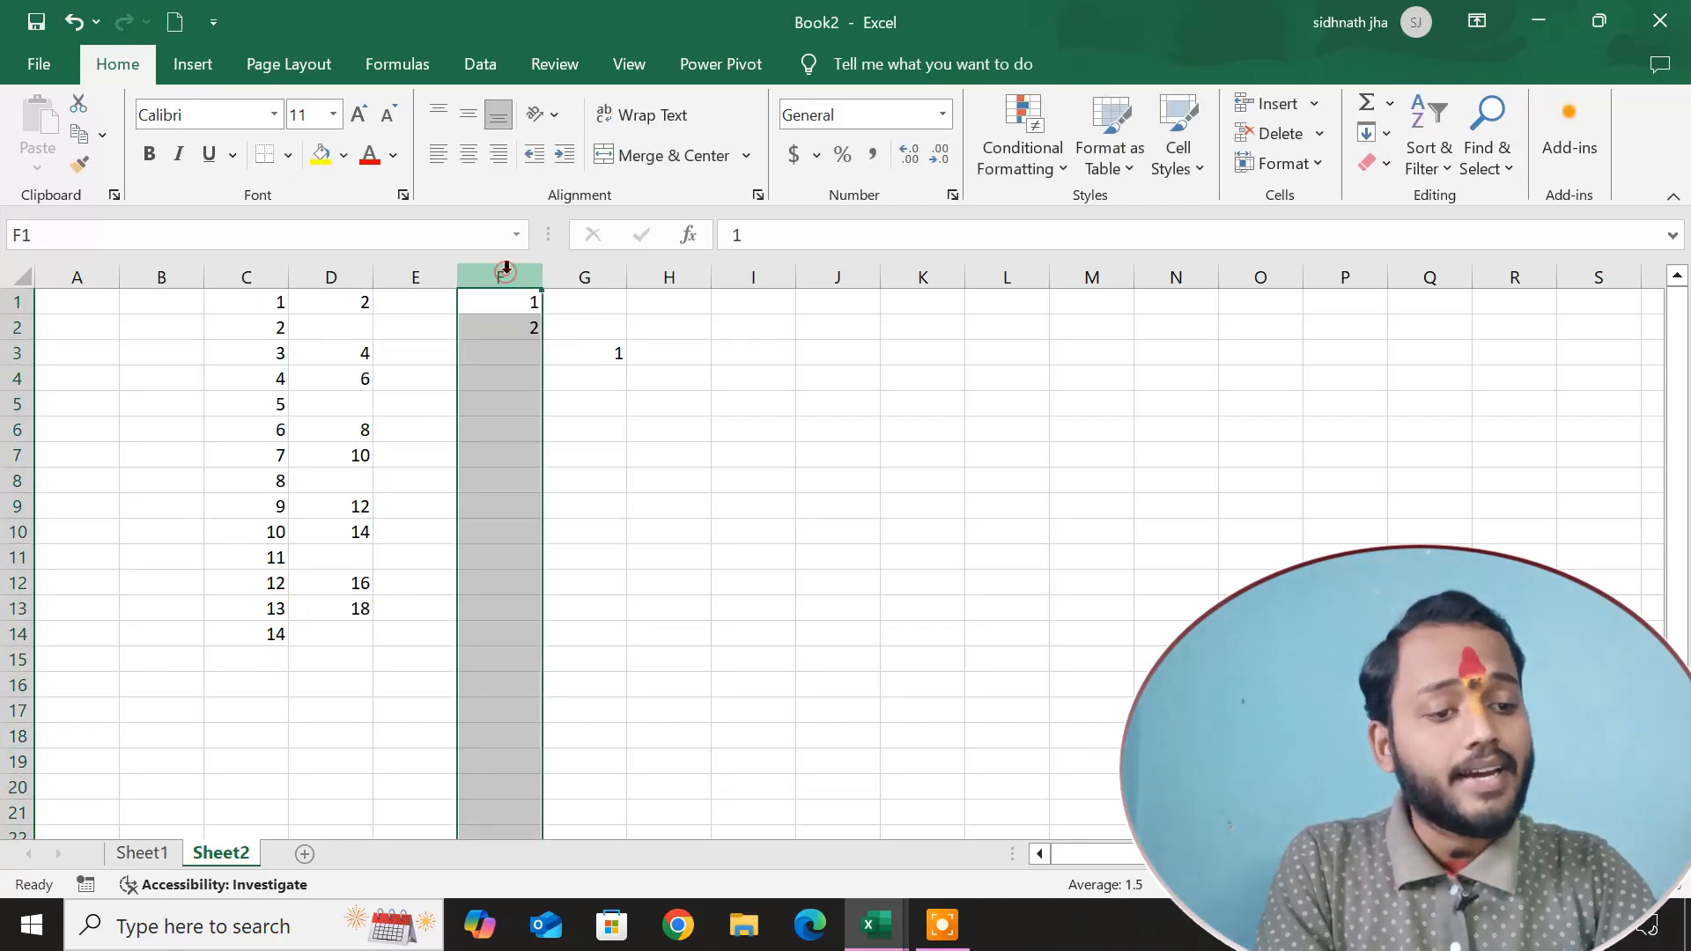
click(1386, 133)
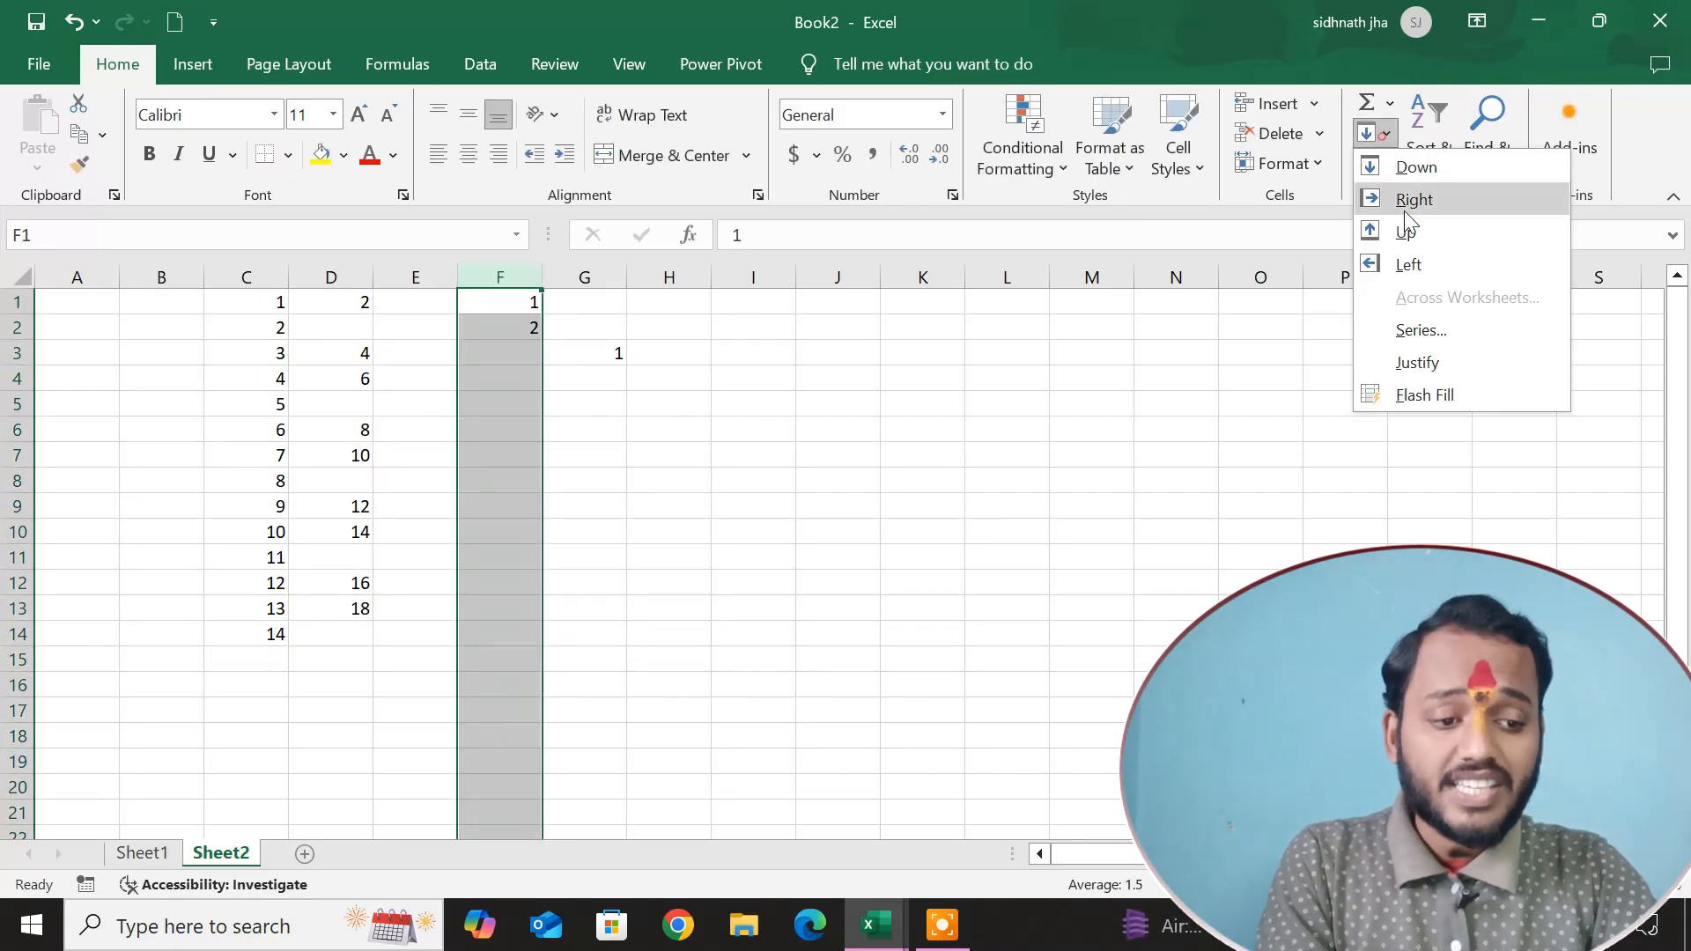
click(1418, 332)
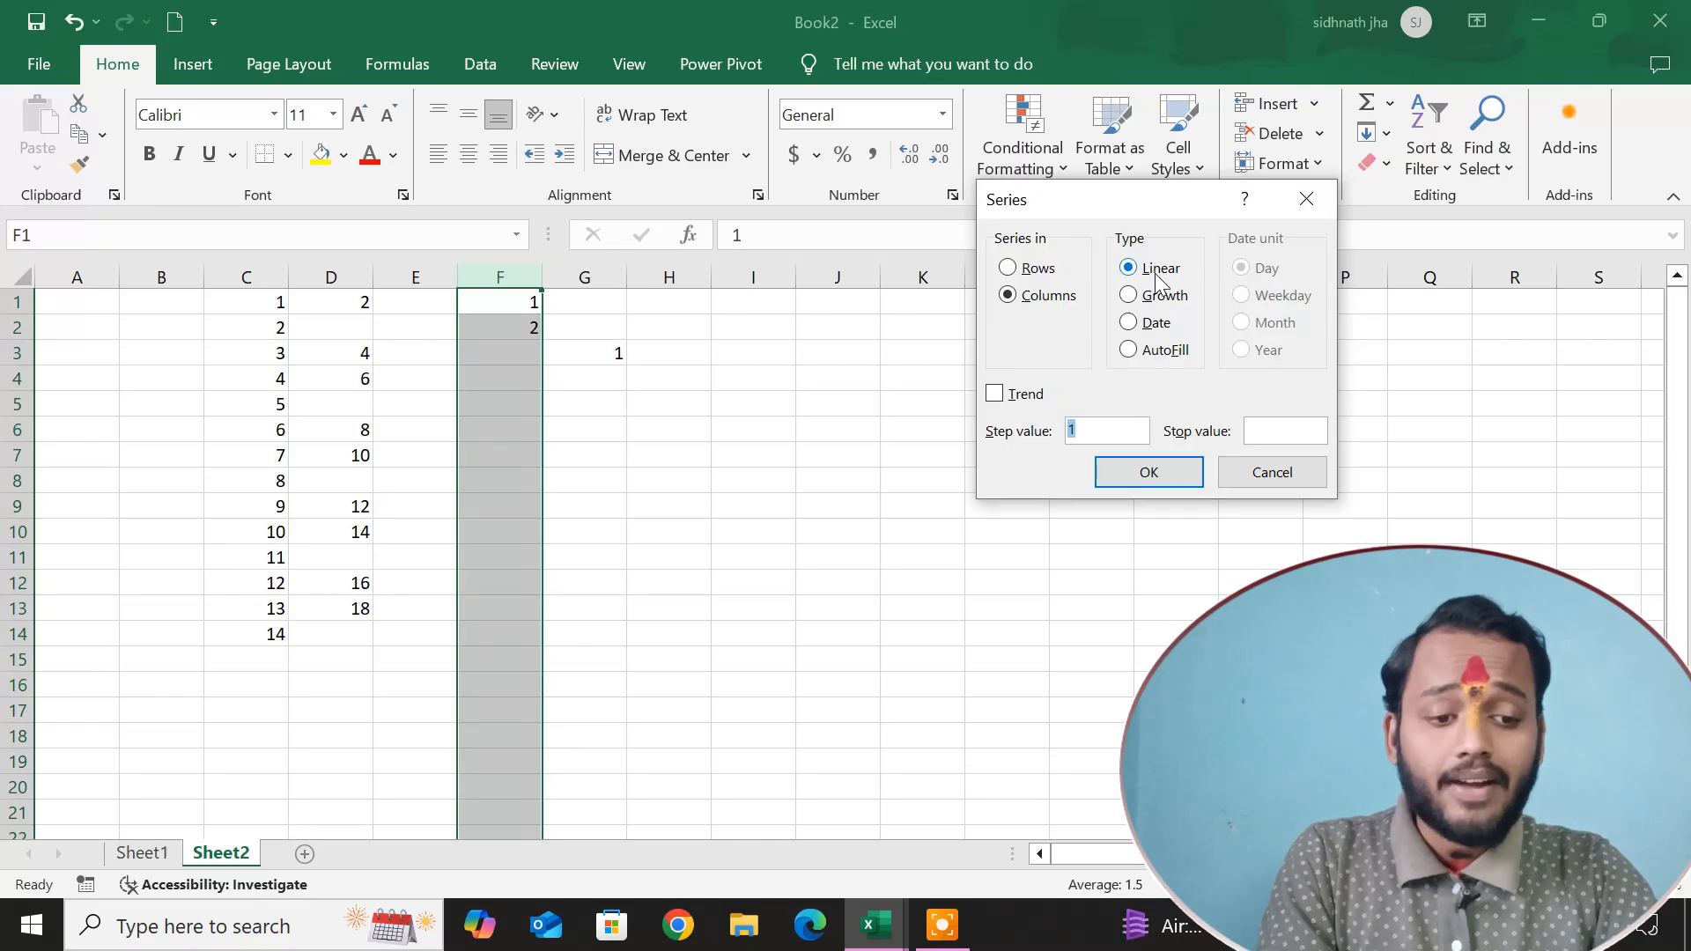
click(1272, 433)
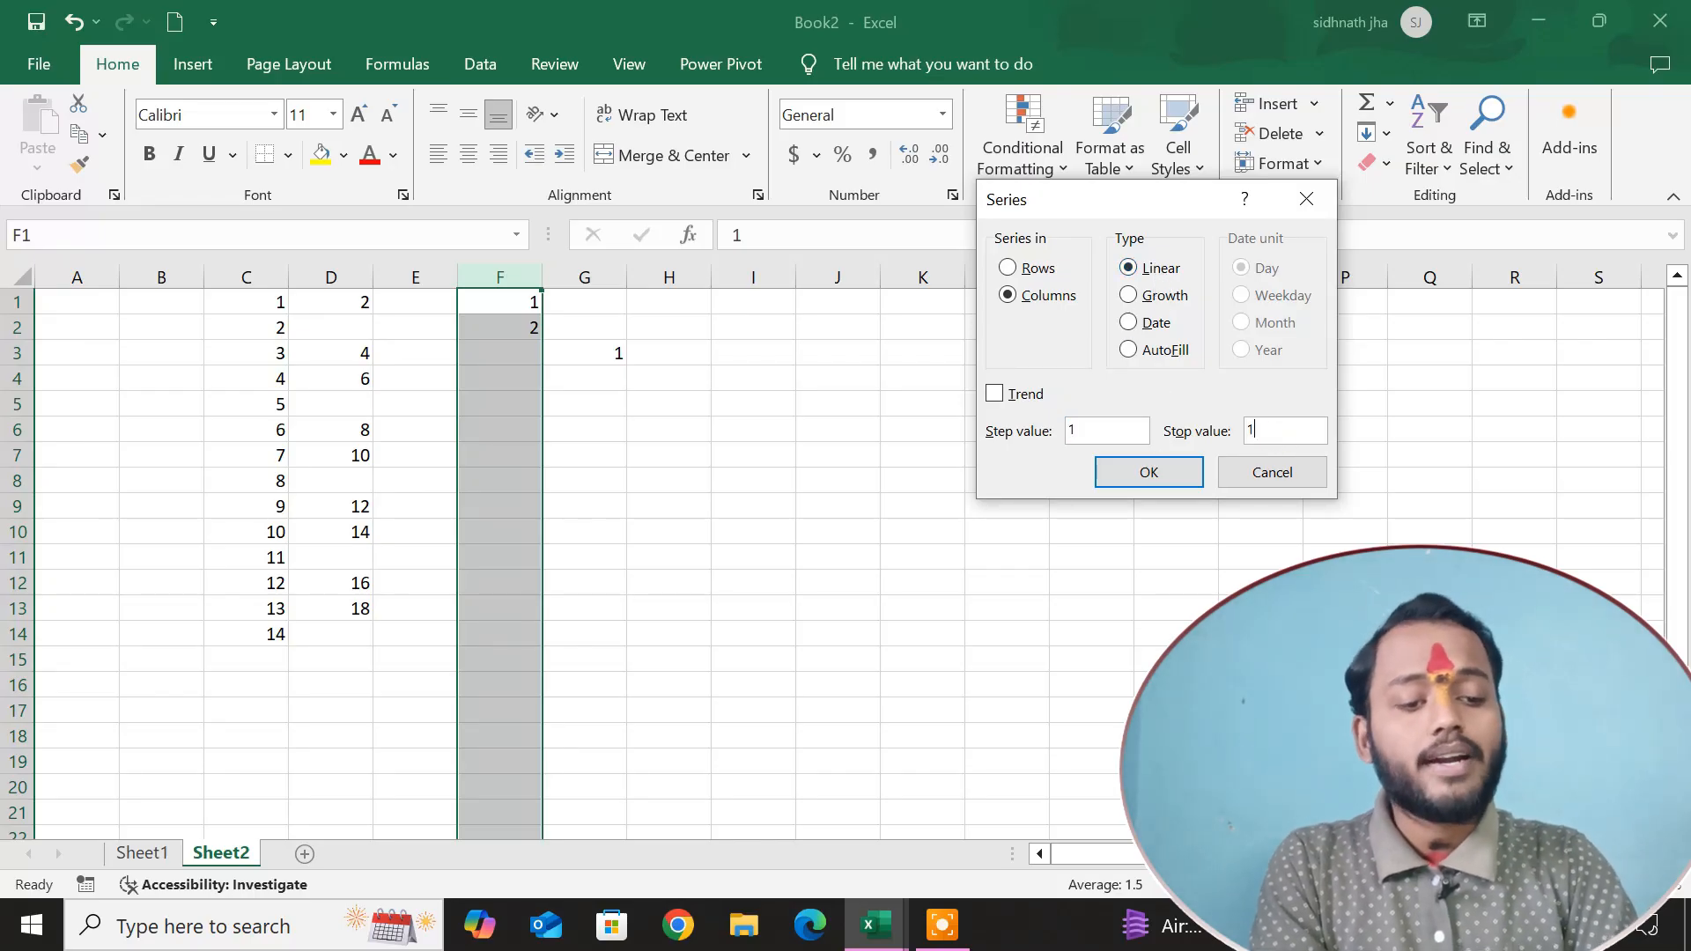
key(Return)
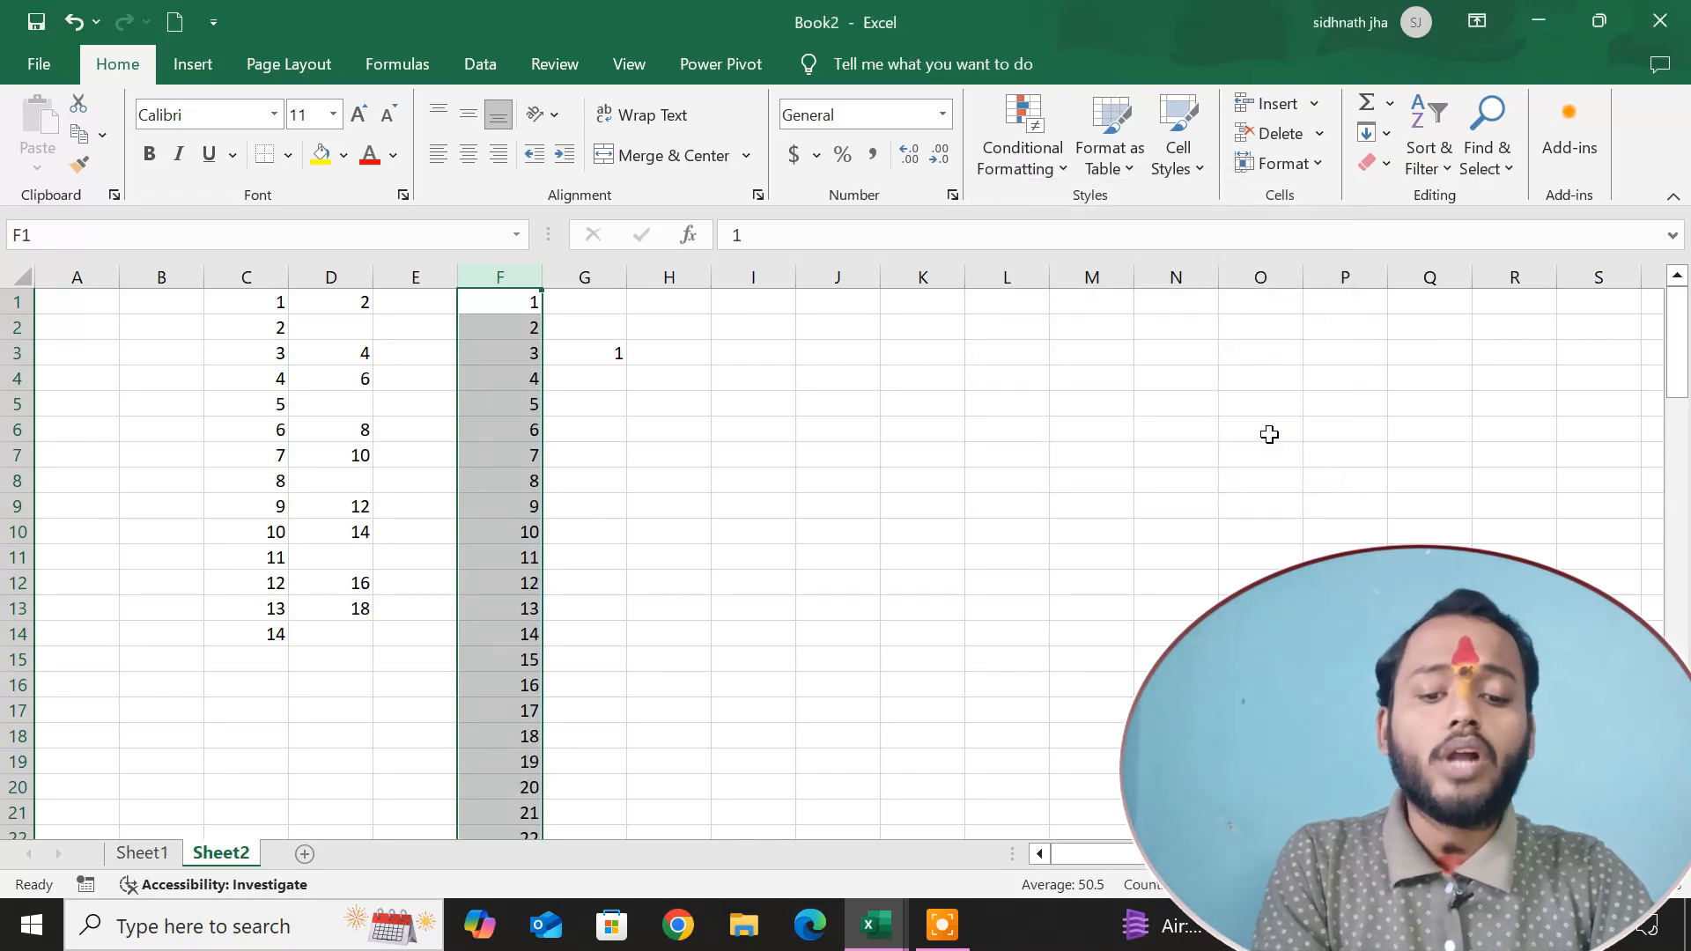
scroll(809, 517, down, 20)
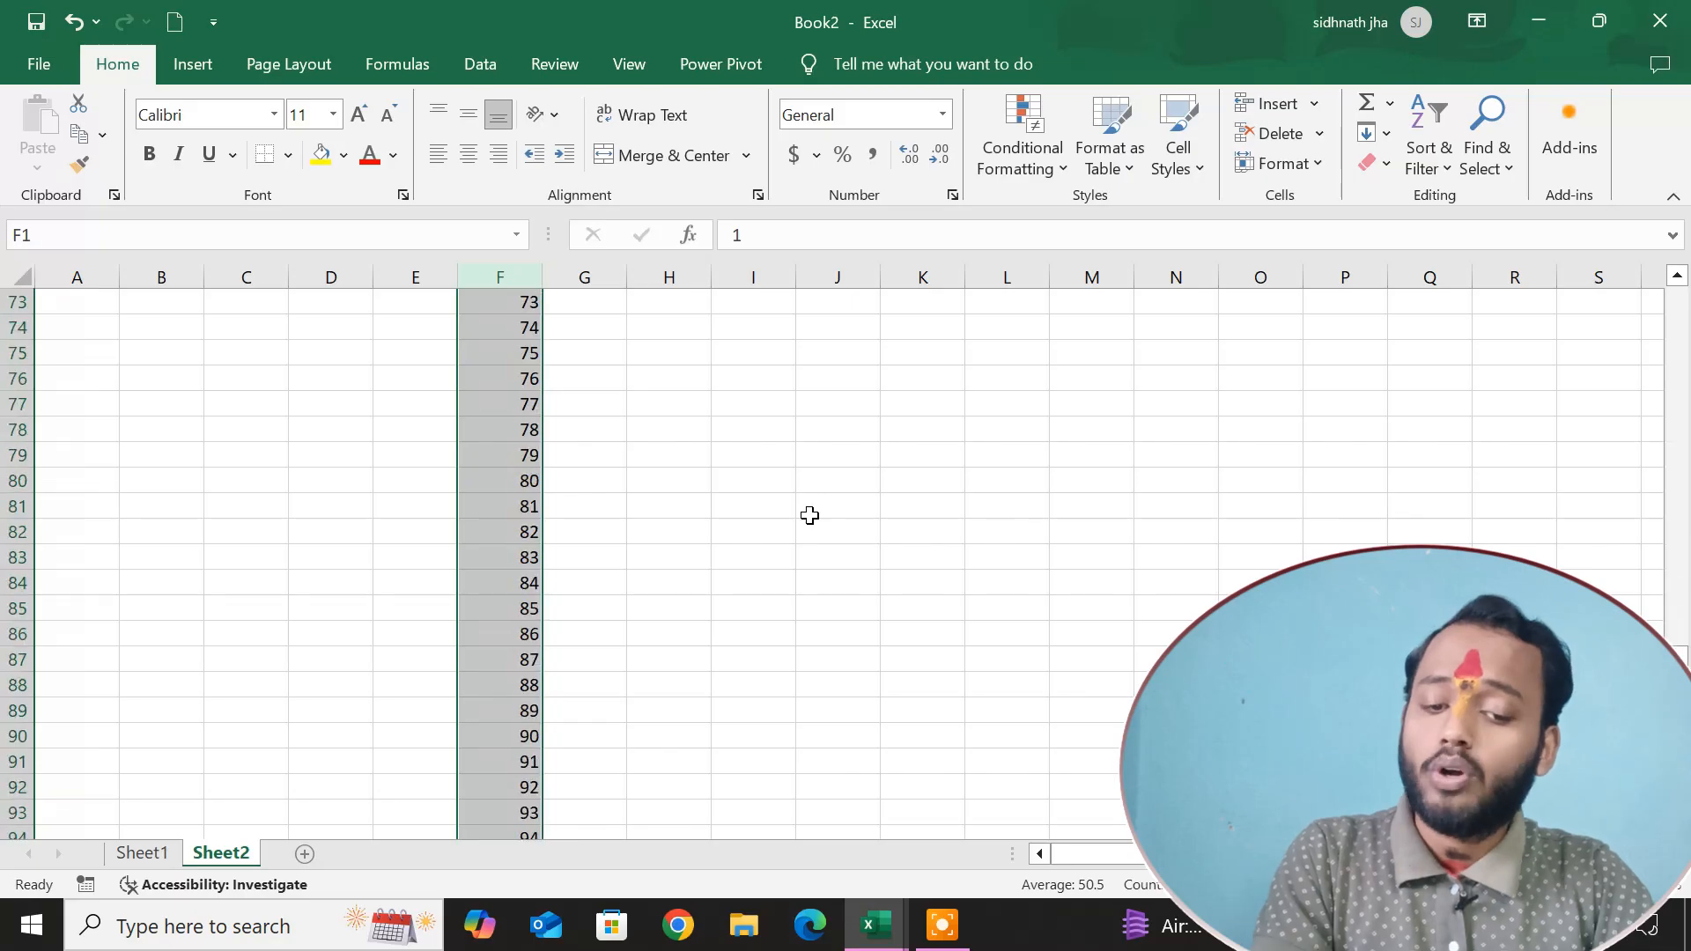
scroll(809, 517, down, 4)
scroll(808, 517, up, 20)
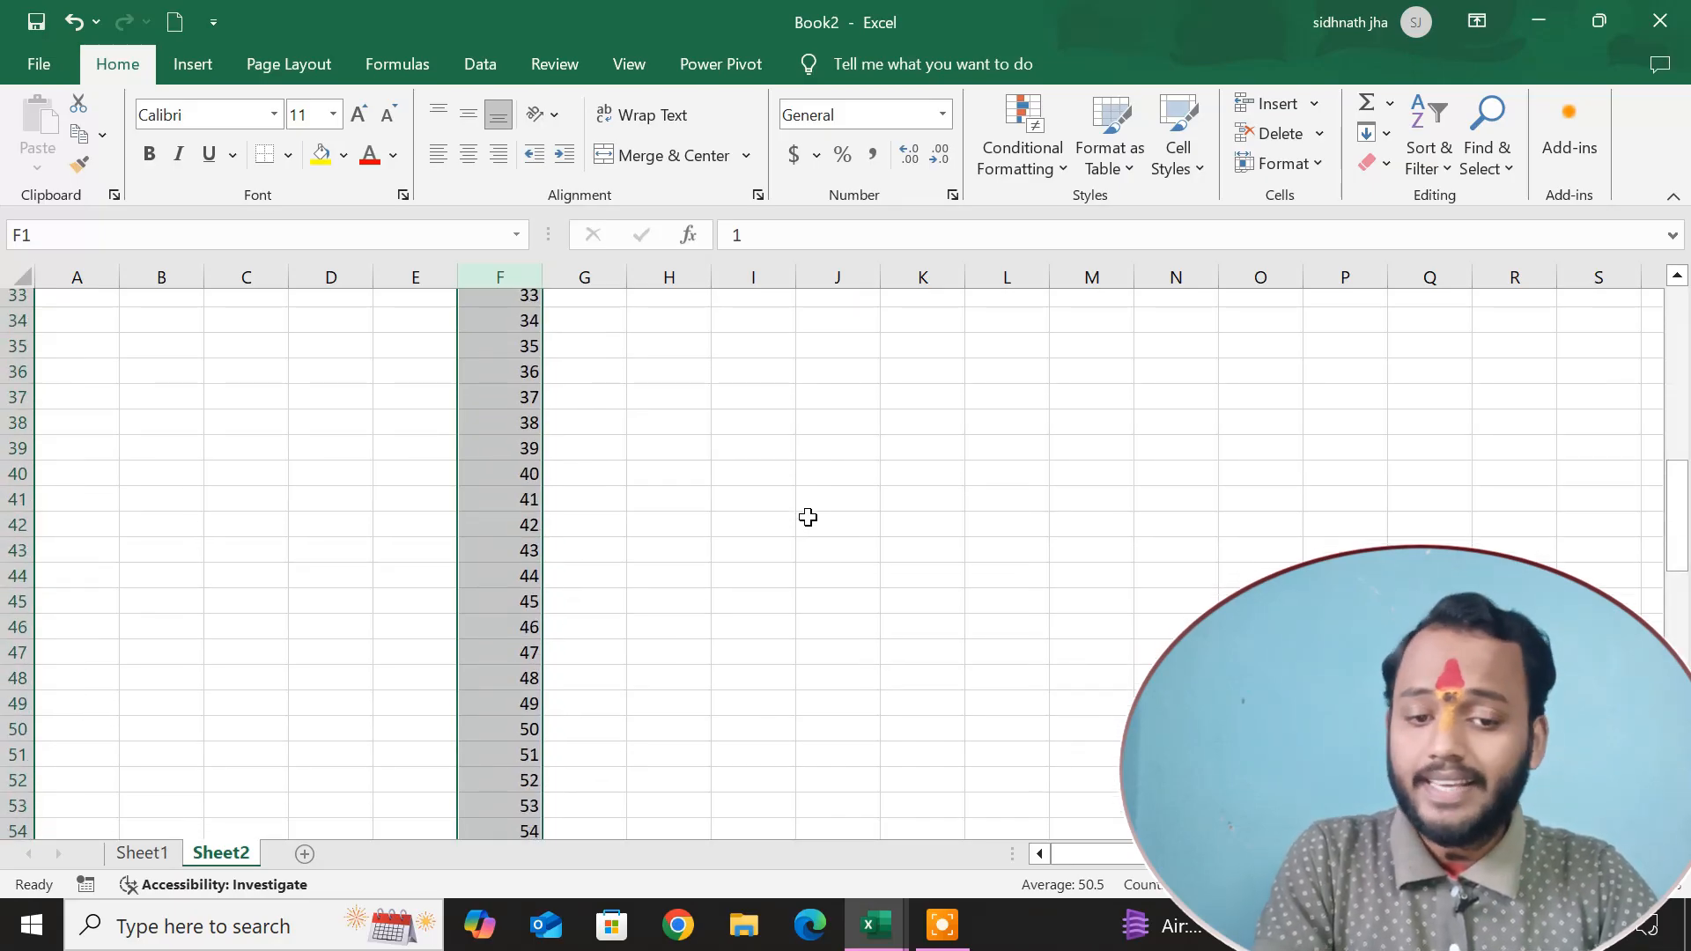
Clear cells G1:G6, and enter 2 in G1 and 4 in G2.
drag(591, 303, 624, 440)
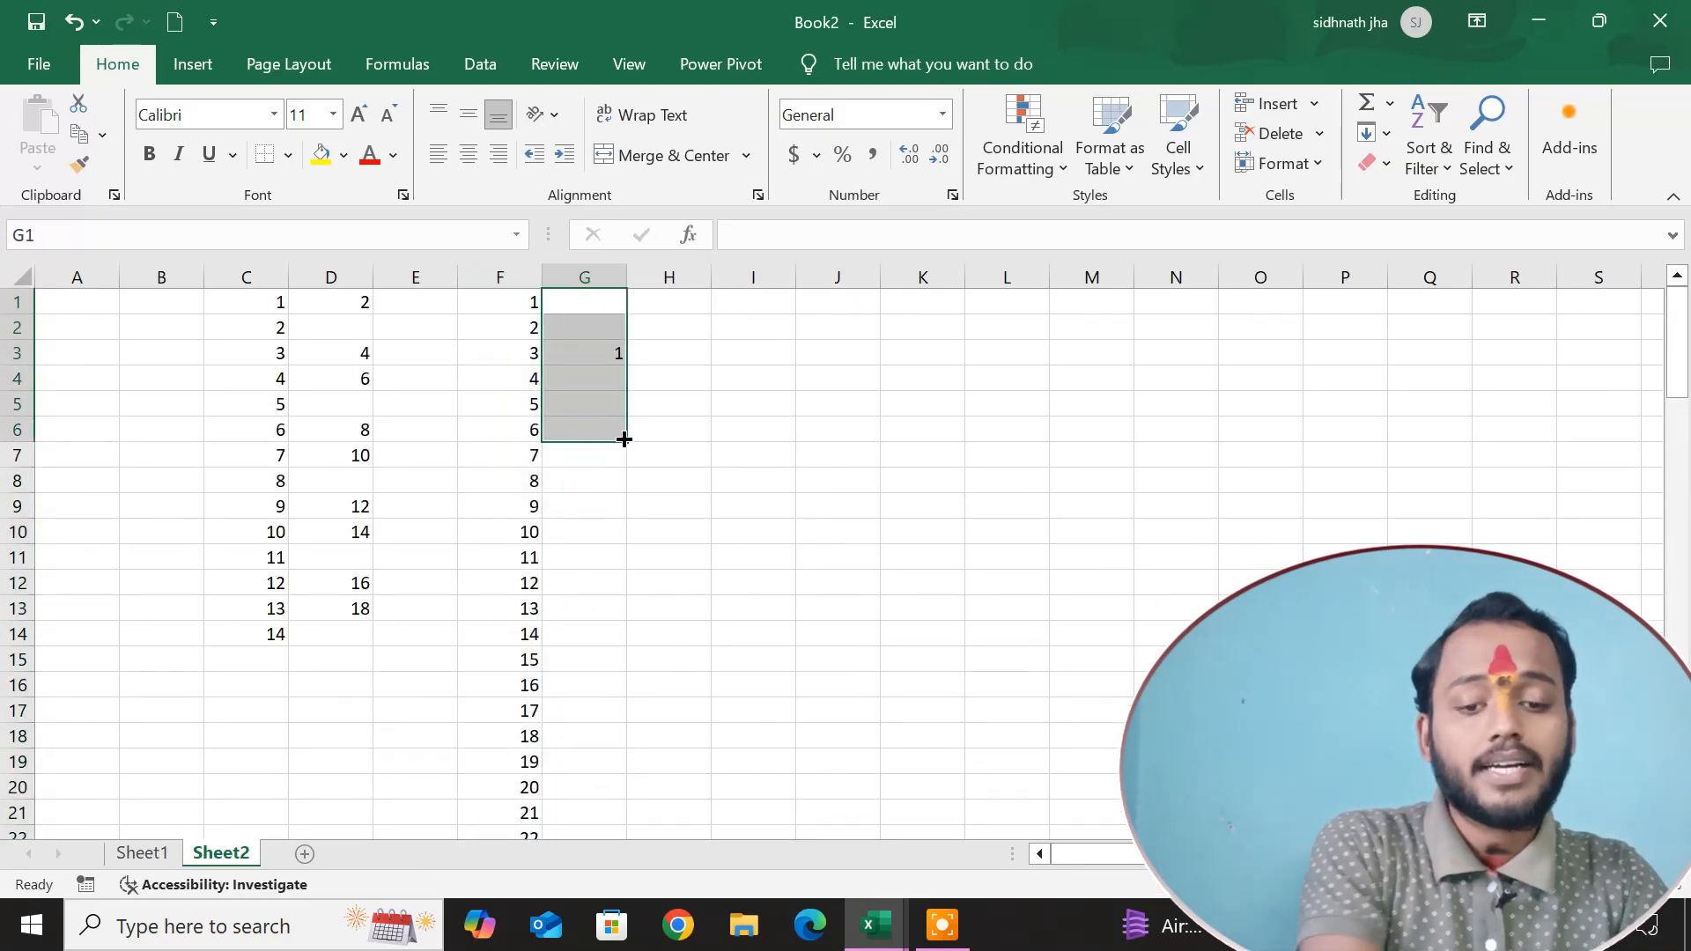
click(756, 533)
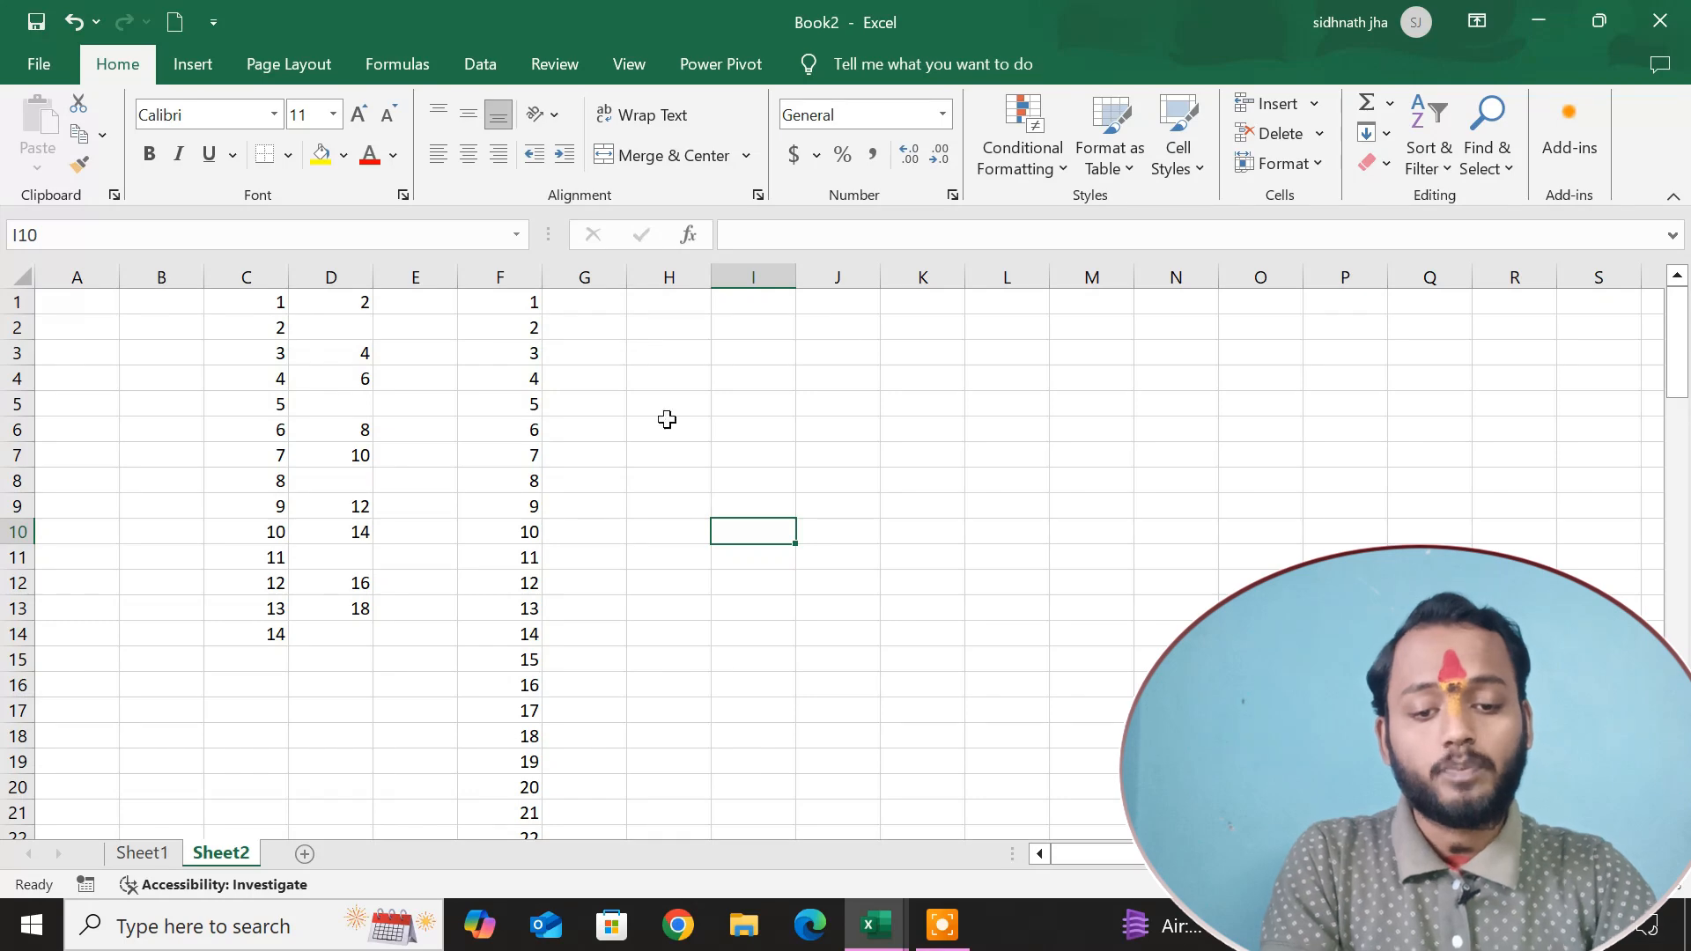
click(563, 303)
text(2)
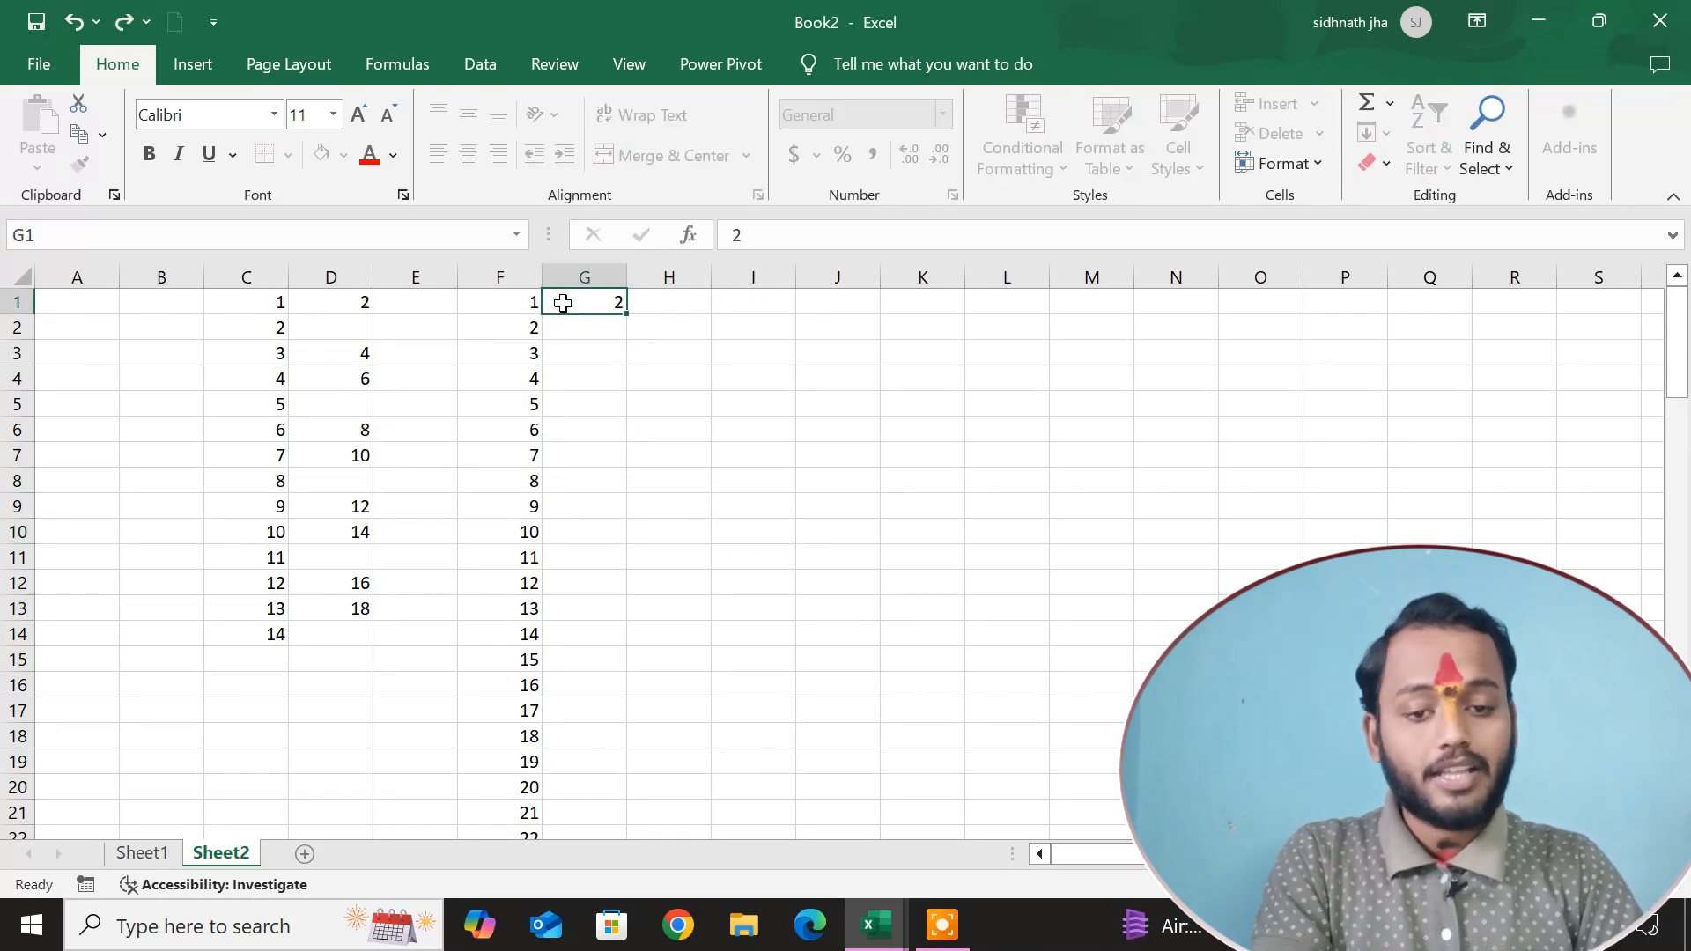
key(Return)
text(4)
key(Return)
Fill column G with a growth series using step value 2 and stop value 1000.
click(566, 287)
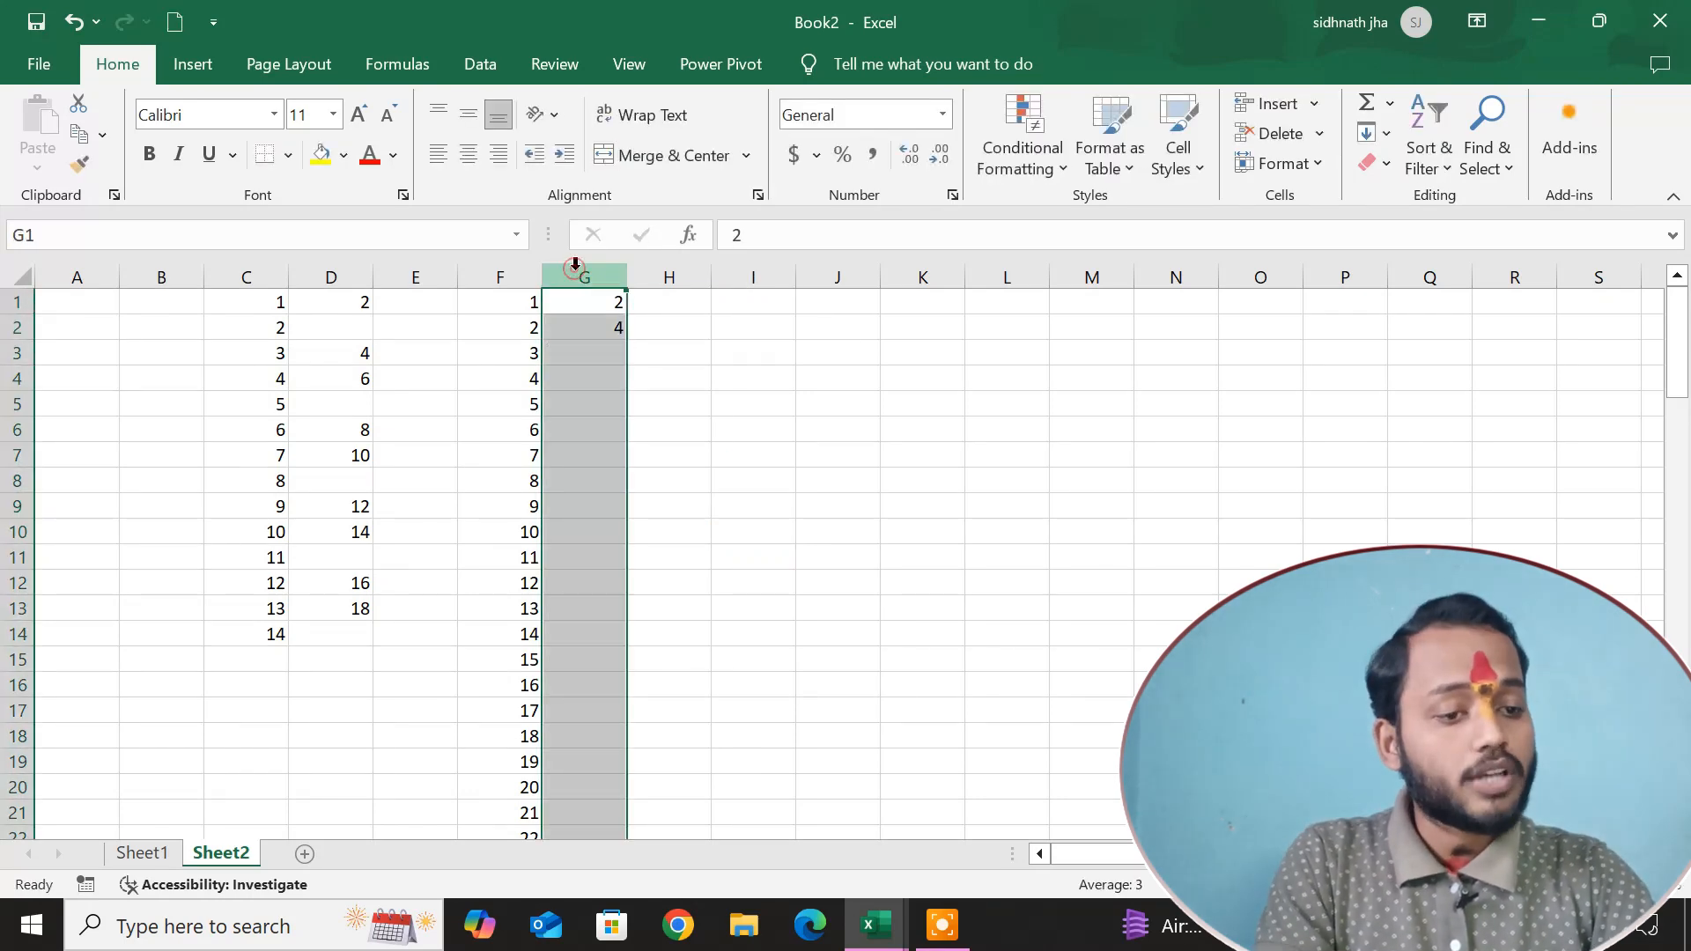
click(1383, 134)
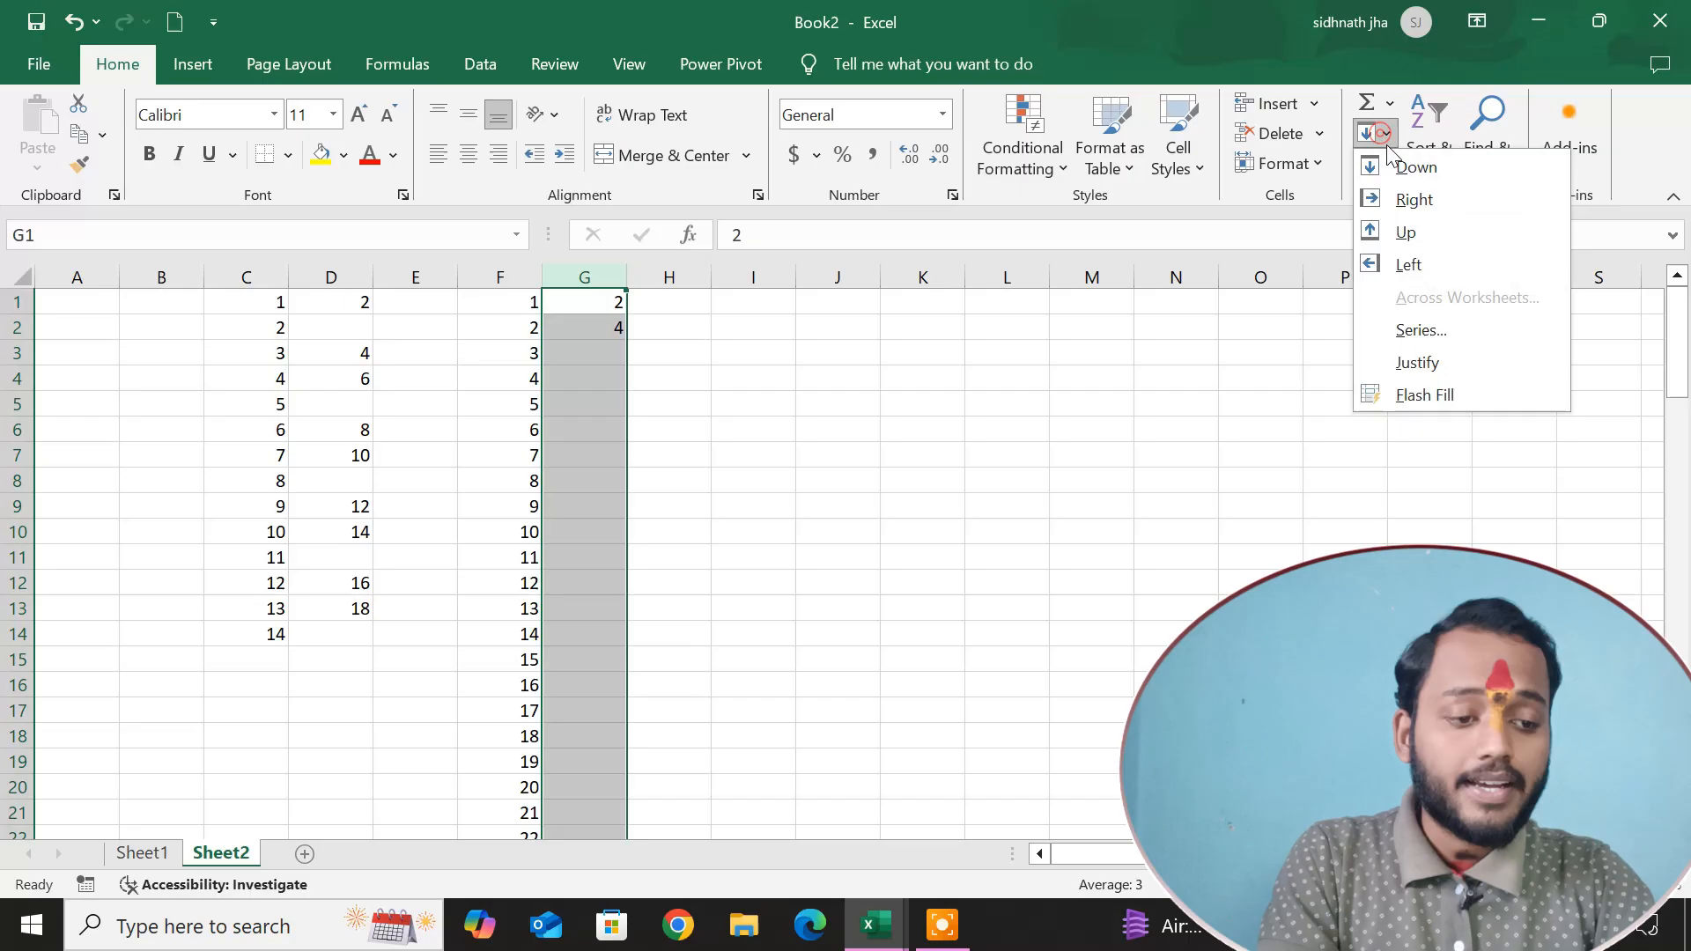
click(1444, 326)
click(1139, 295)
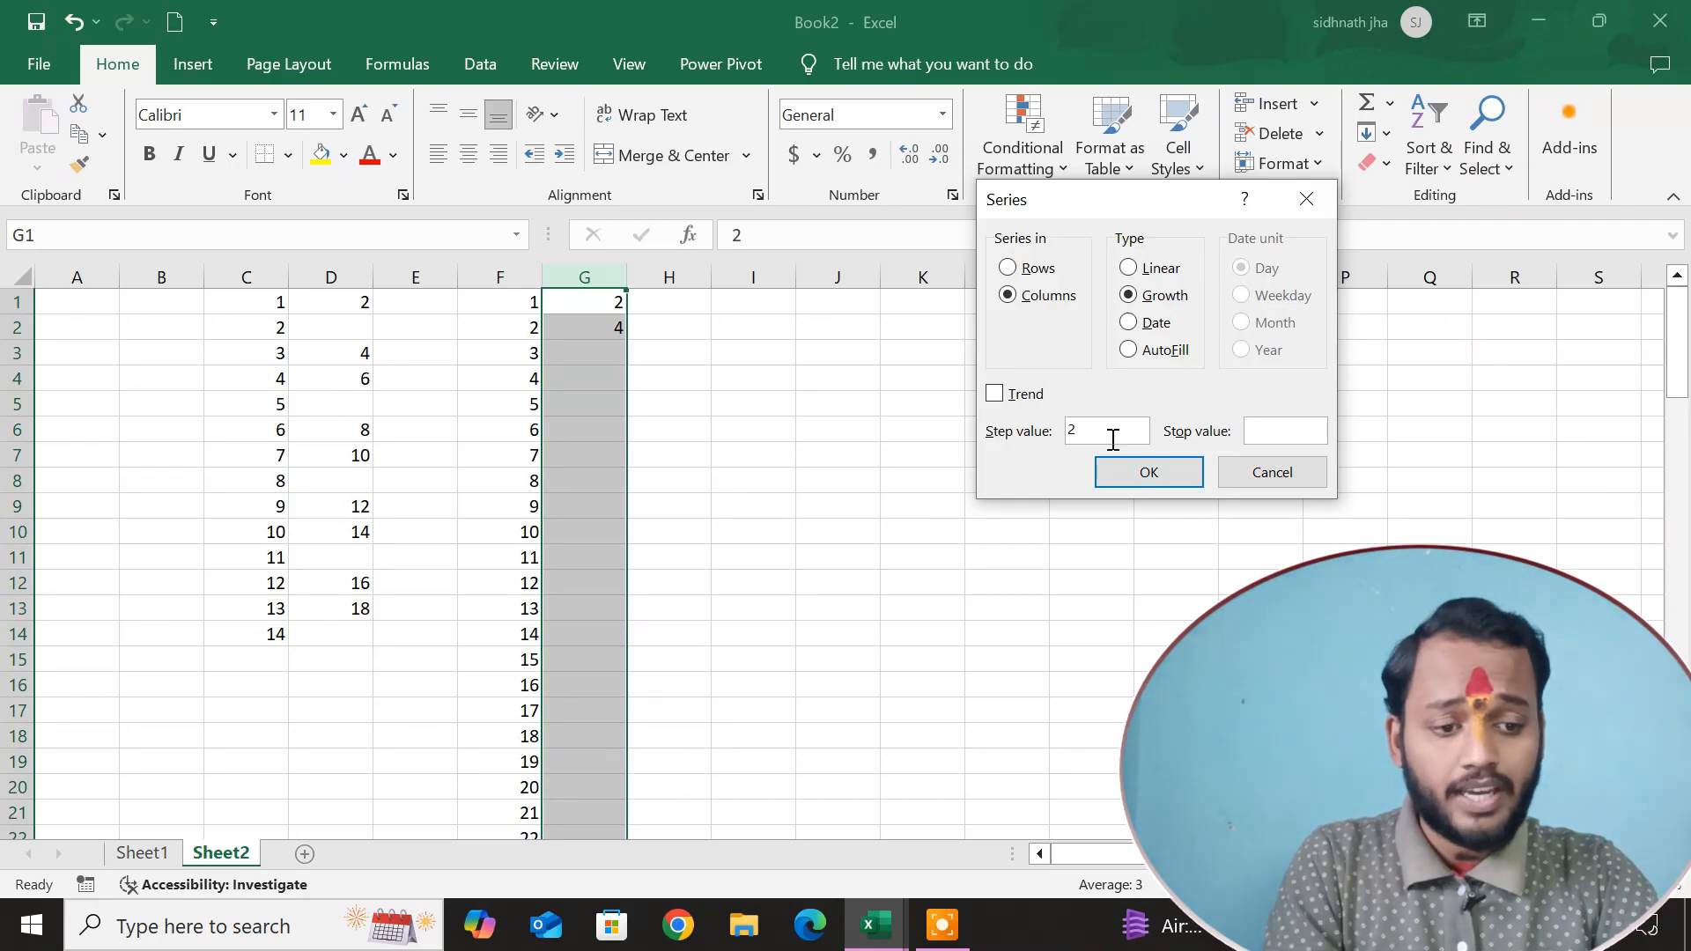
click(1268, 429)
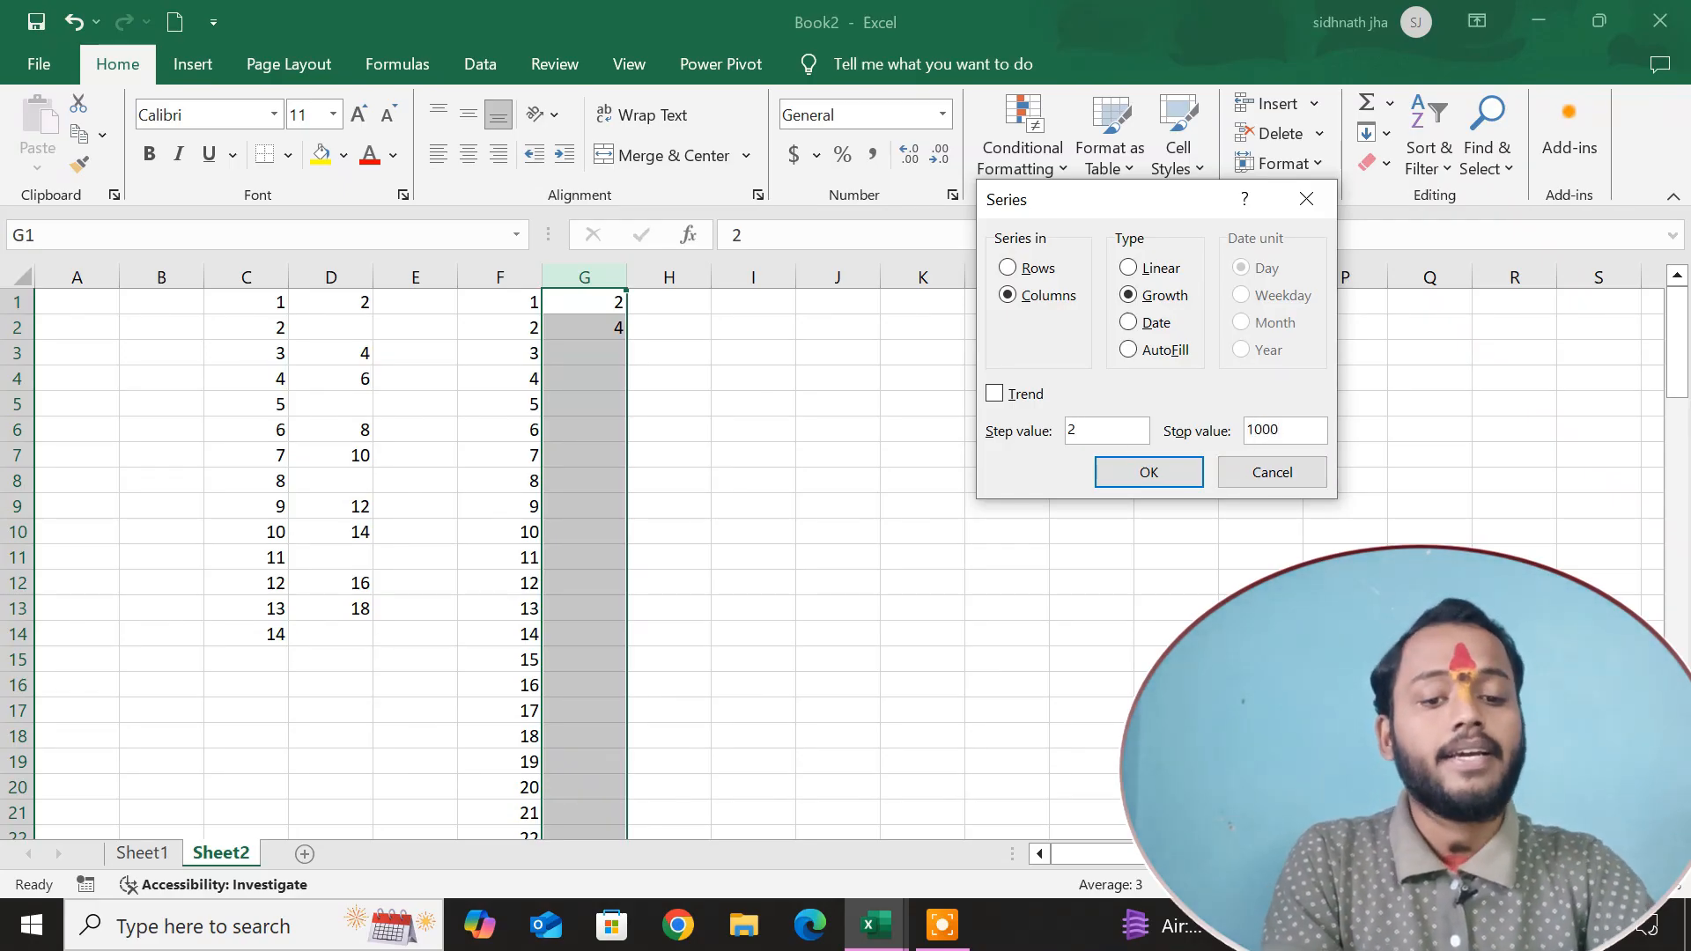
key(Return)
click(880, 480)
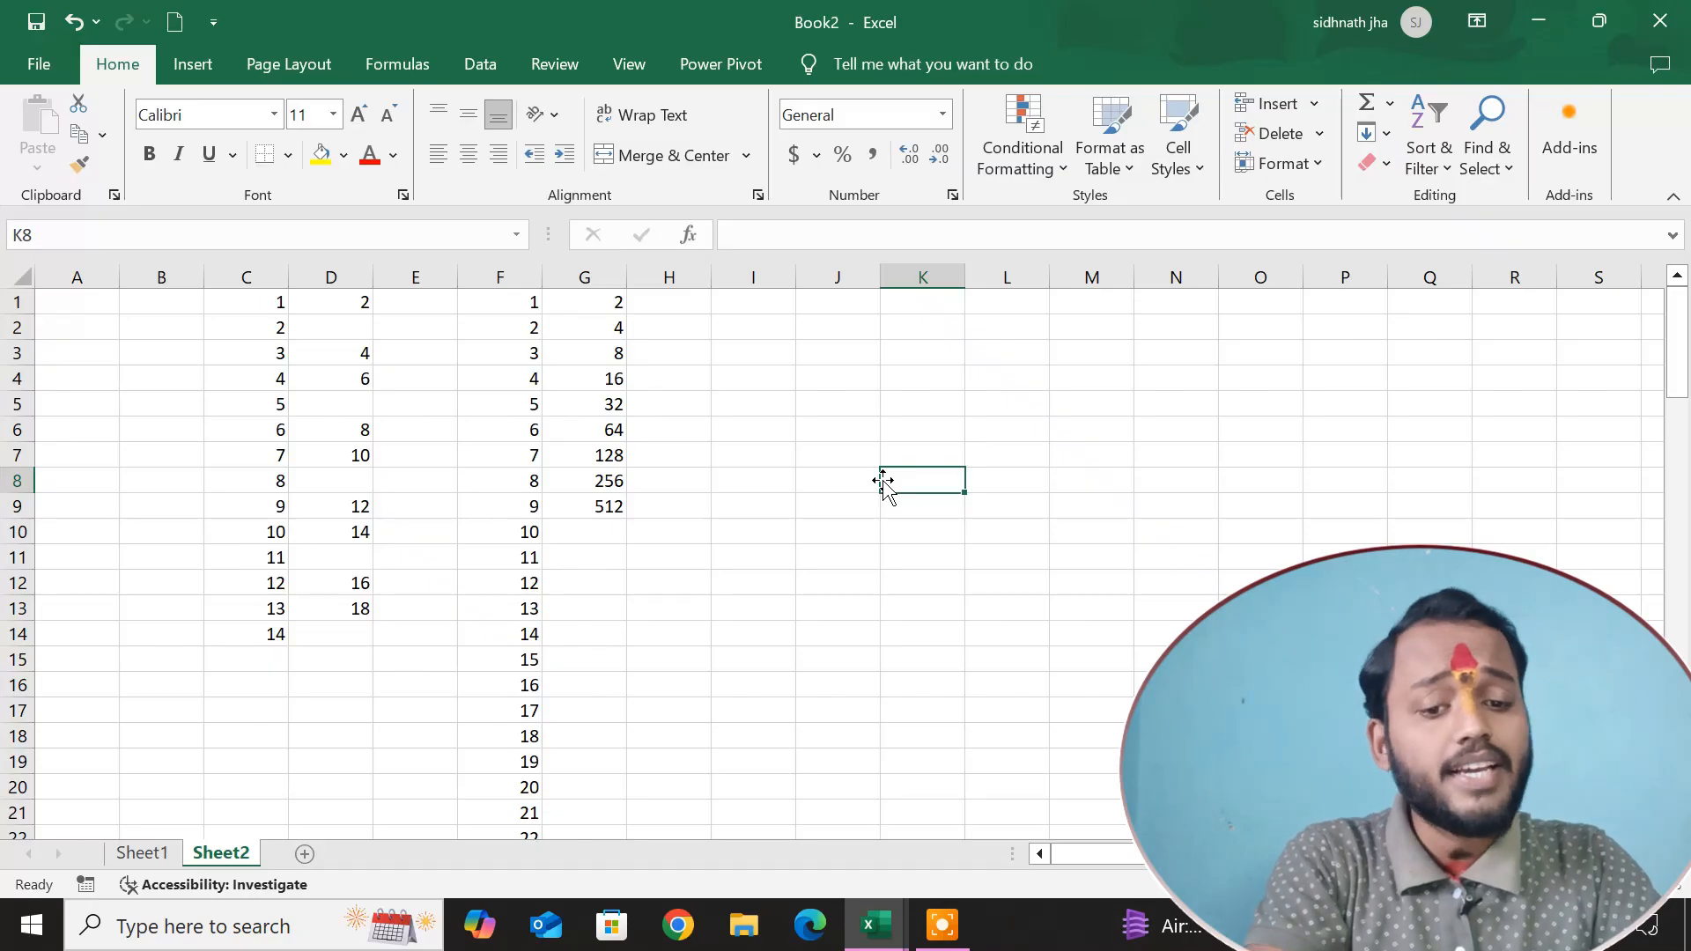
click(659, 304)
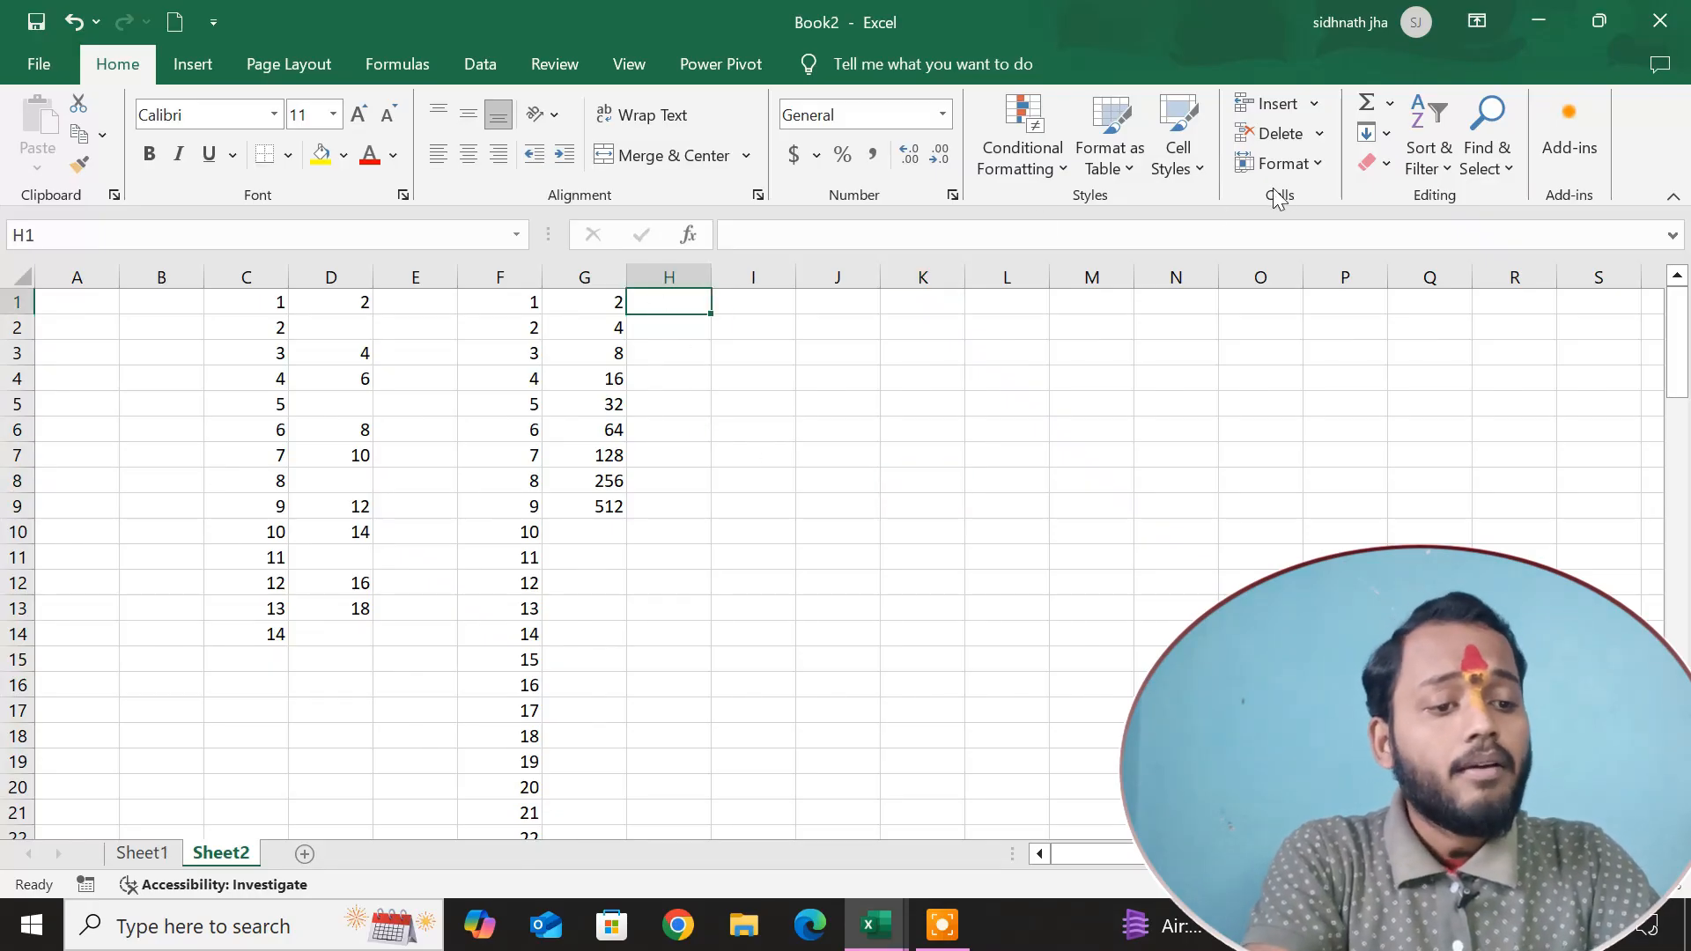
click(1376, 133)
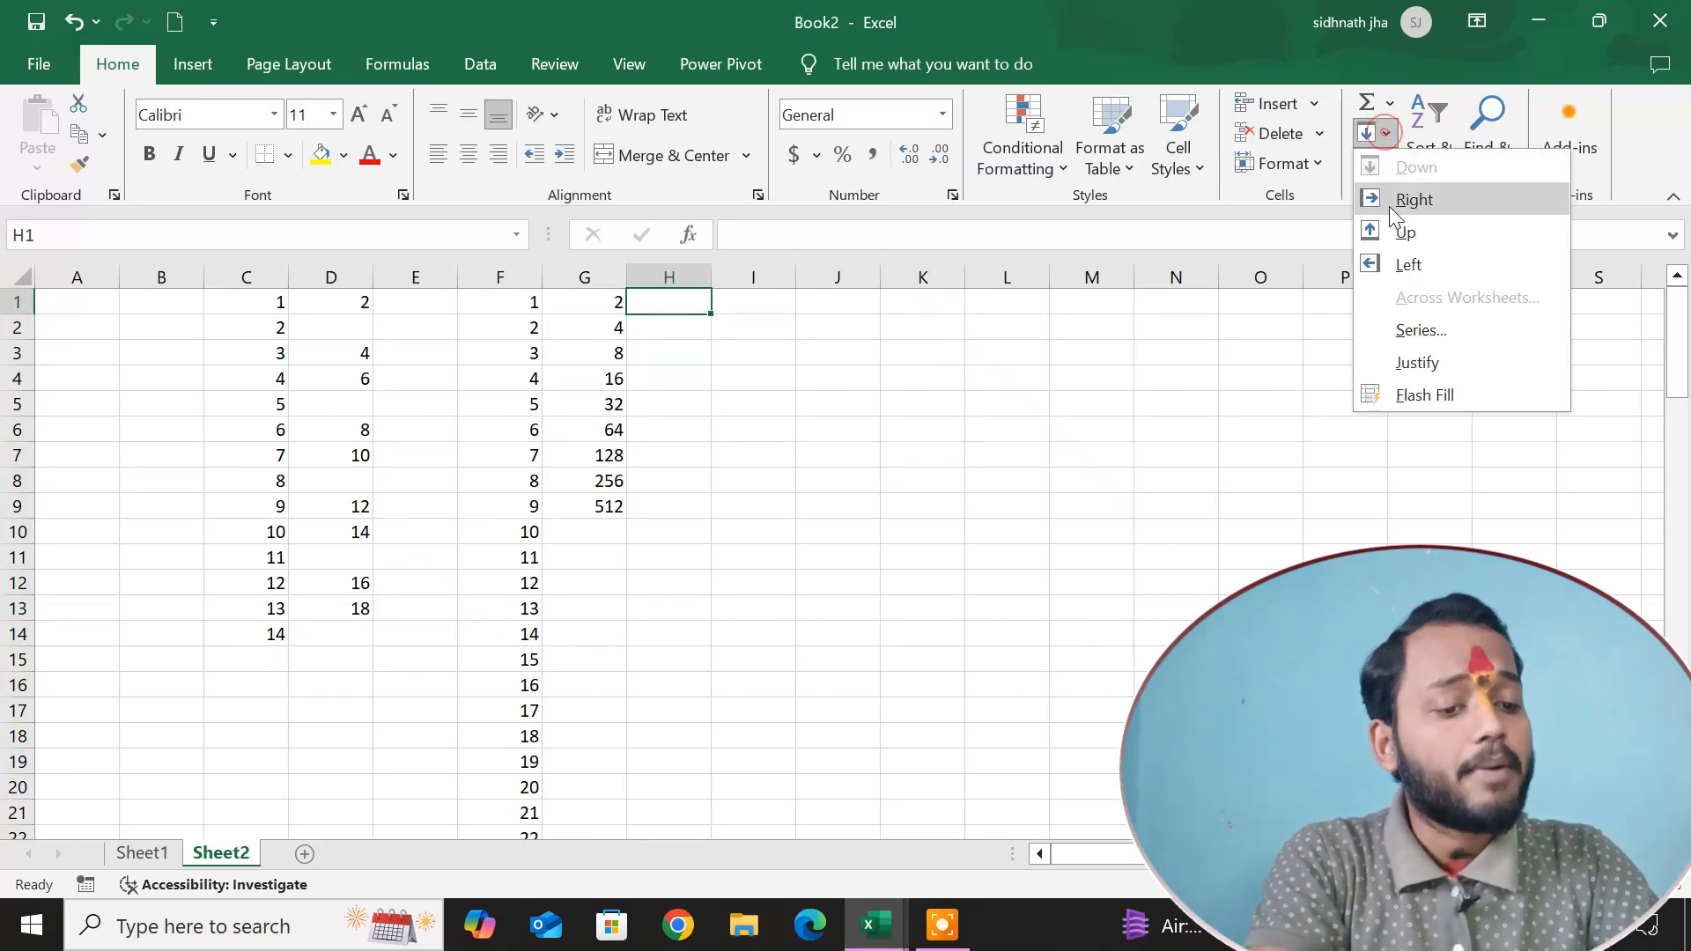
click(1416, 329)
click(1131, 322)
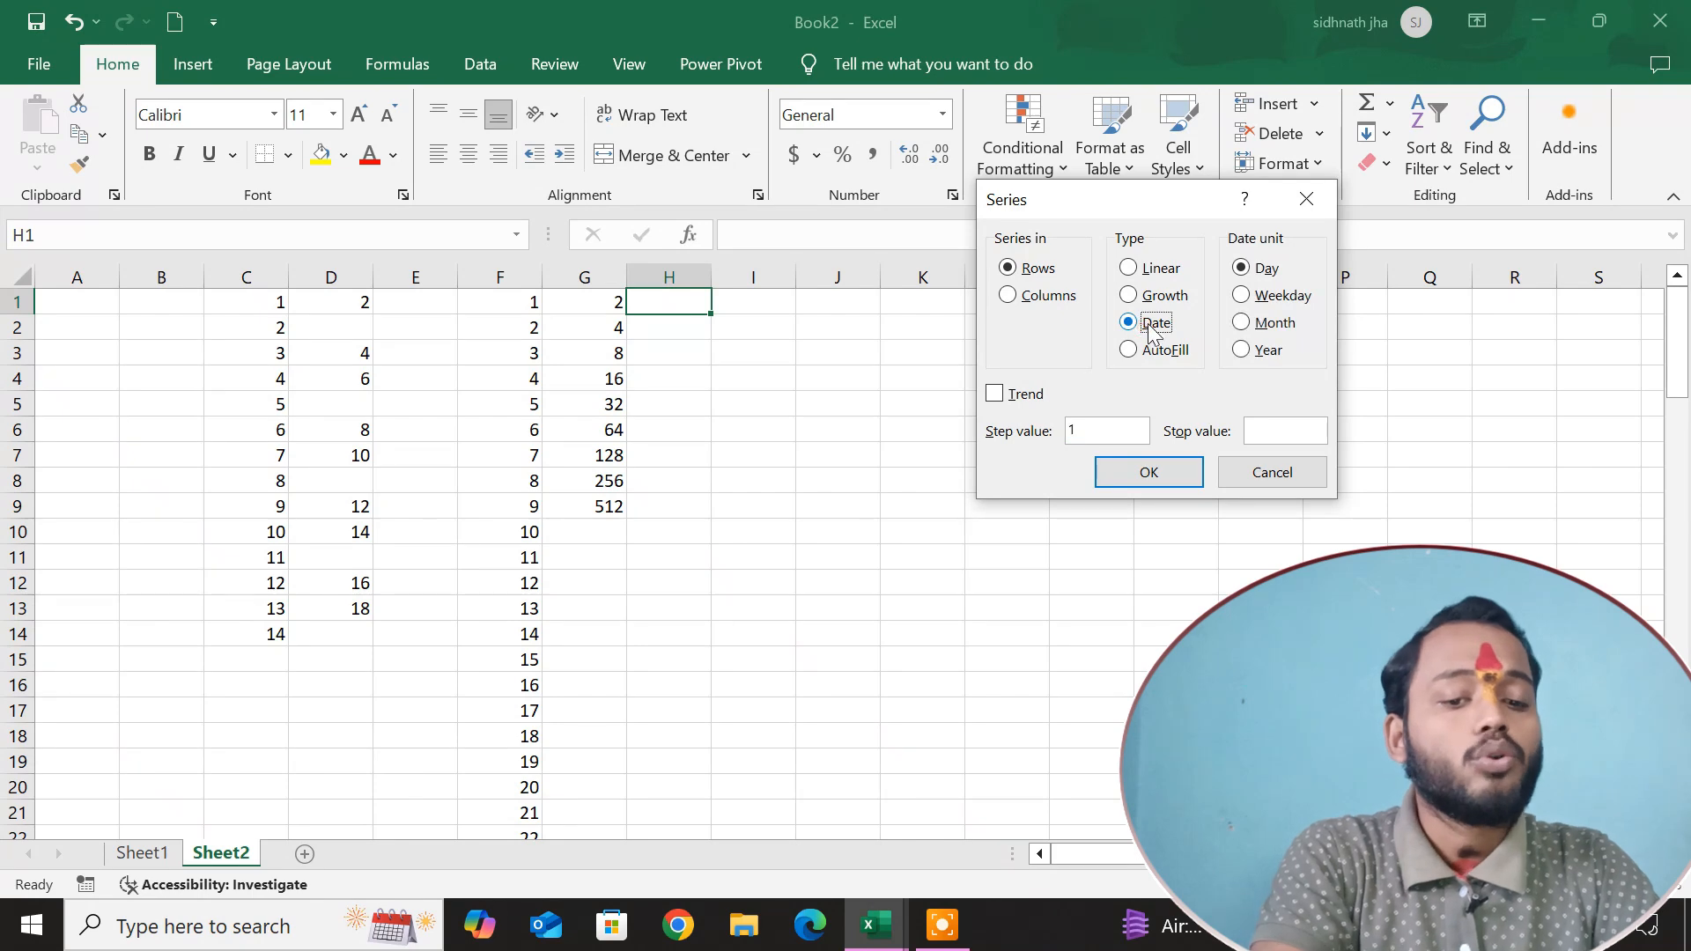
click(1306, 199)
click(811, 382)
Enter the formula =TODAY() in cell I2.
click(762, 323)
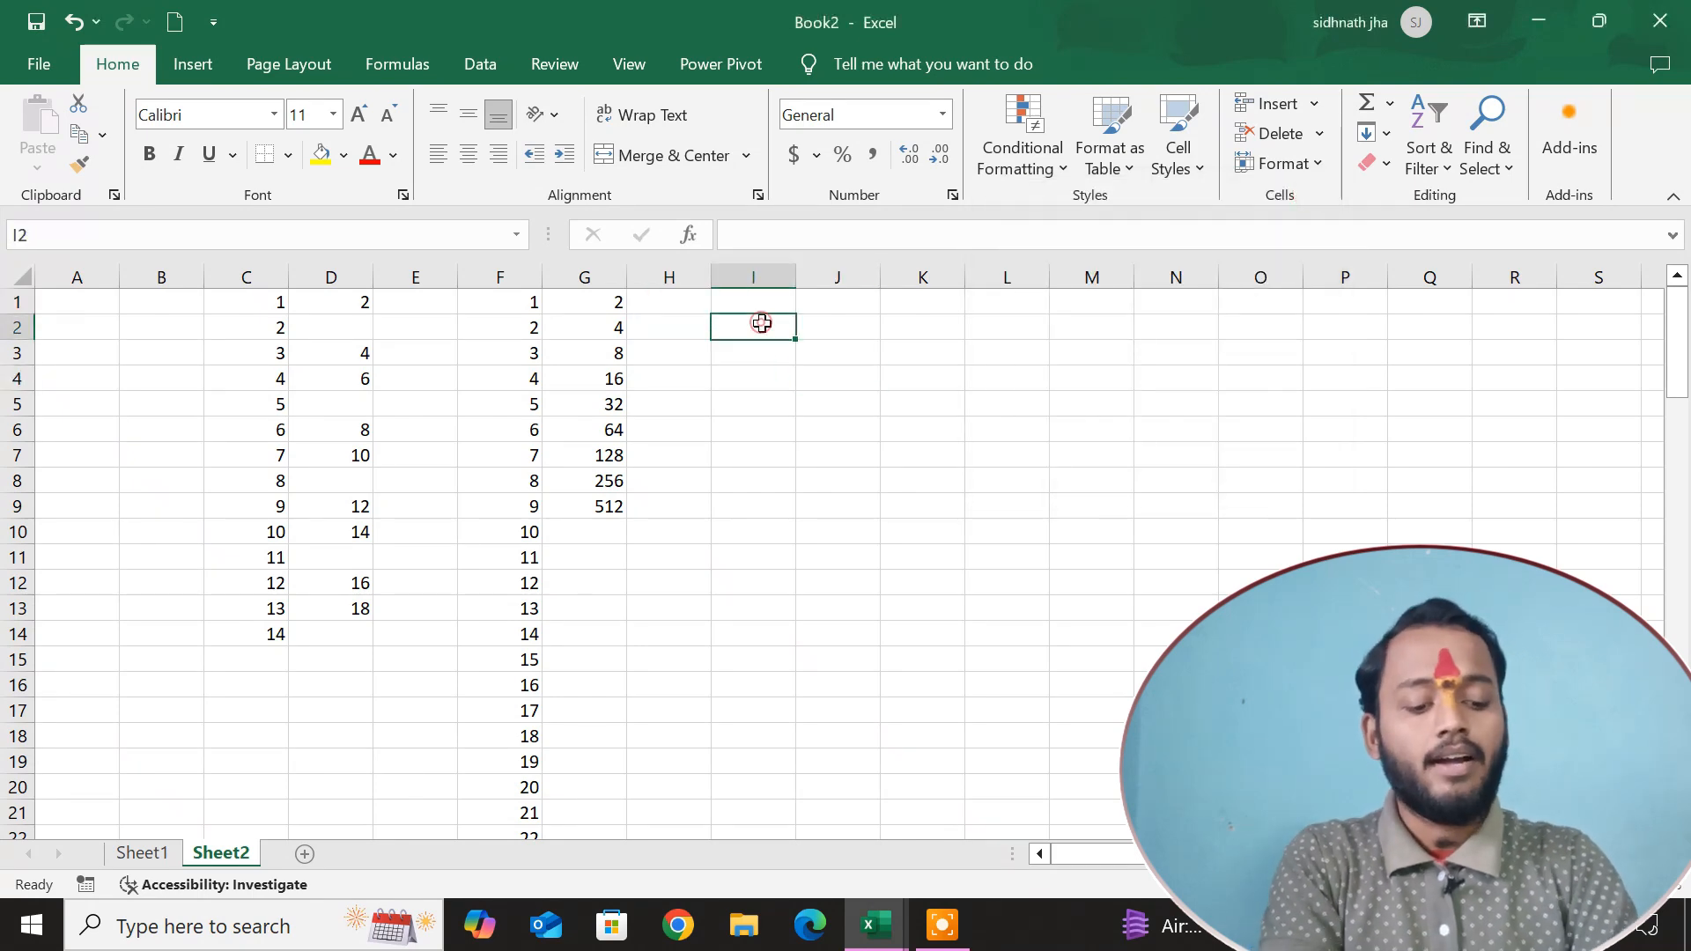
text(=to)
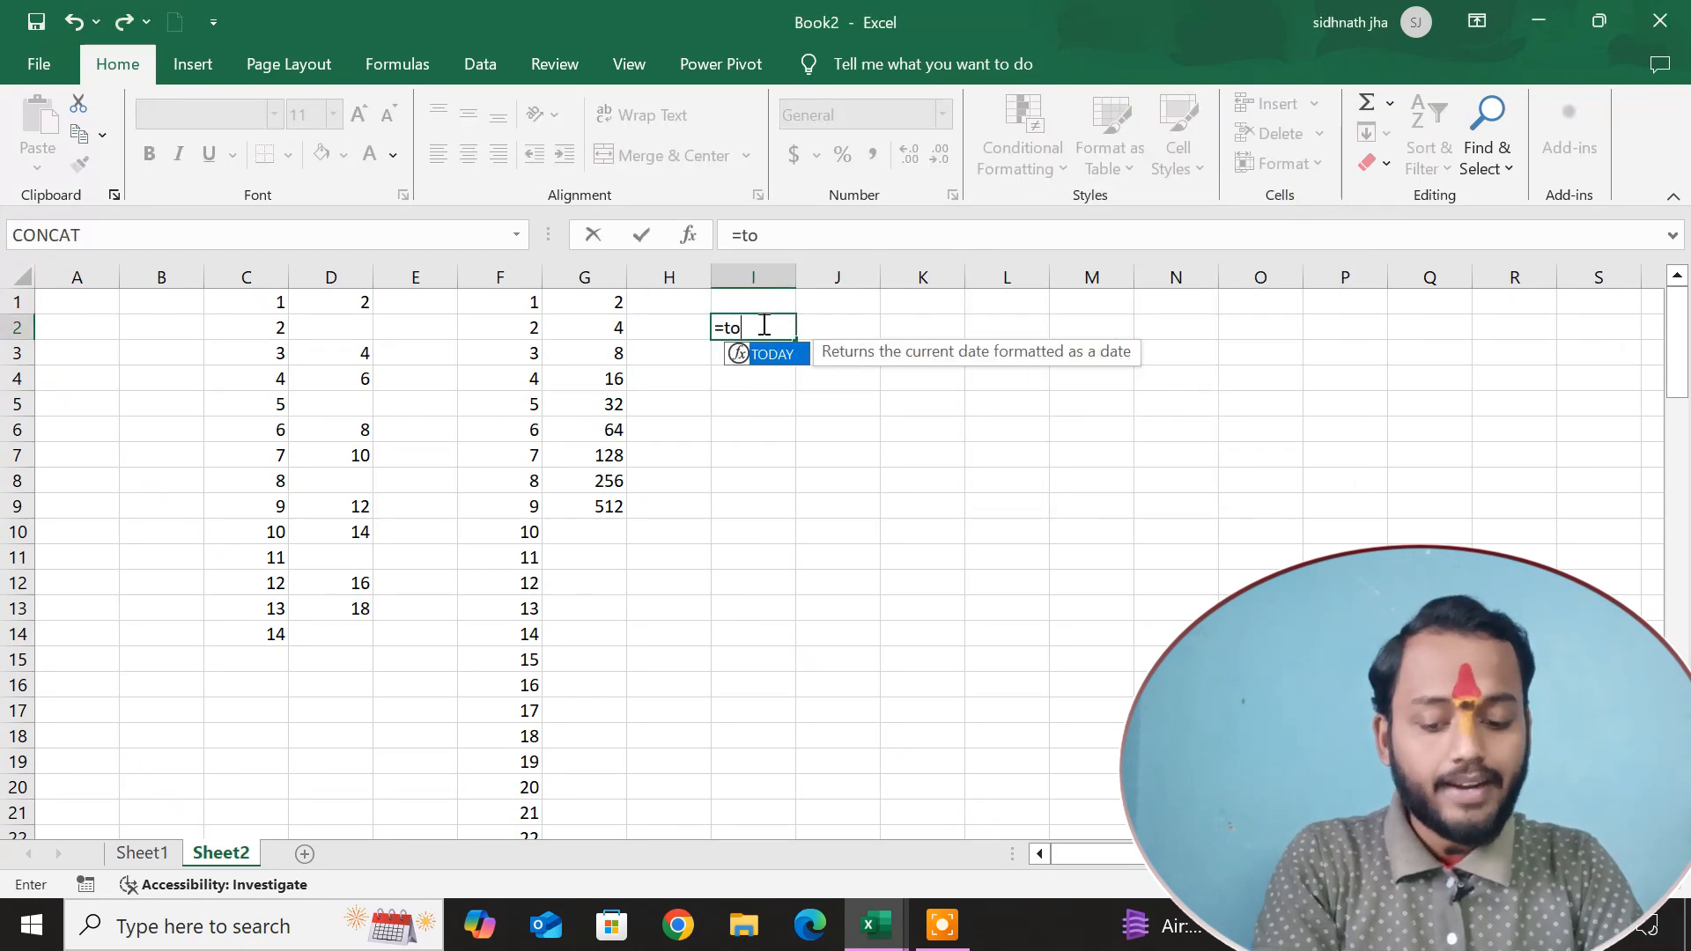
text(d)
key(Tab)
key(Return)
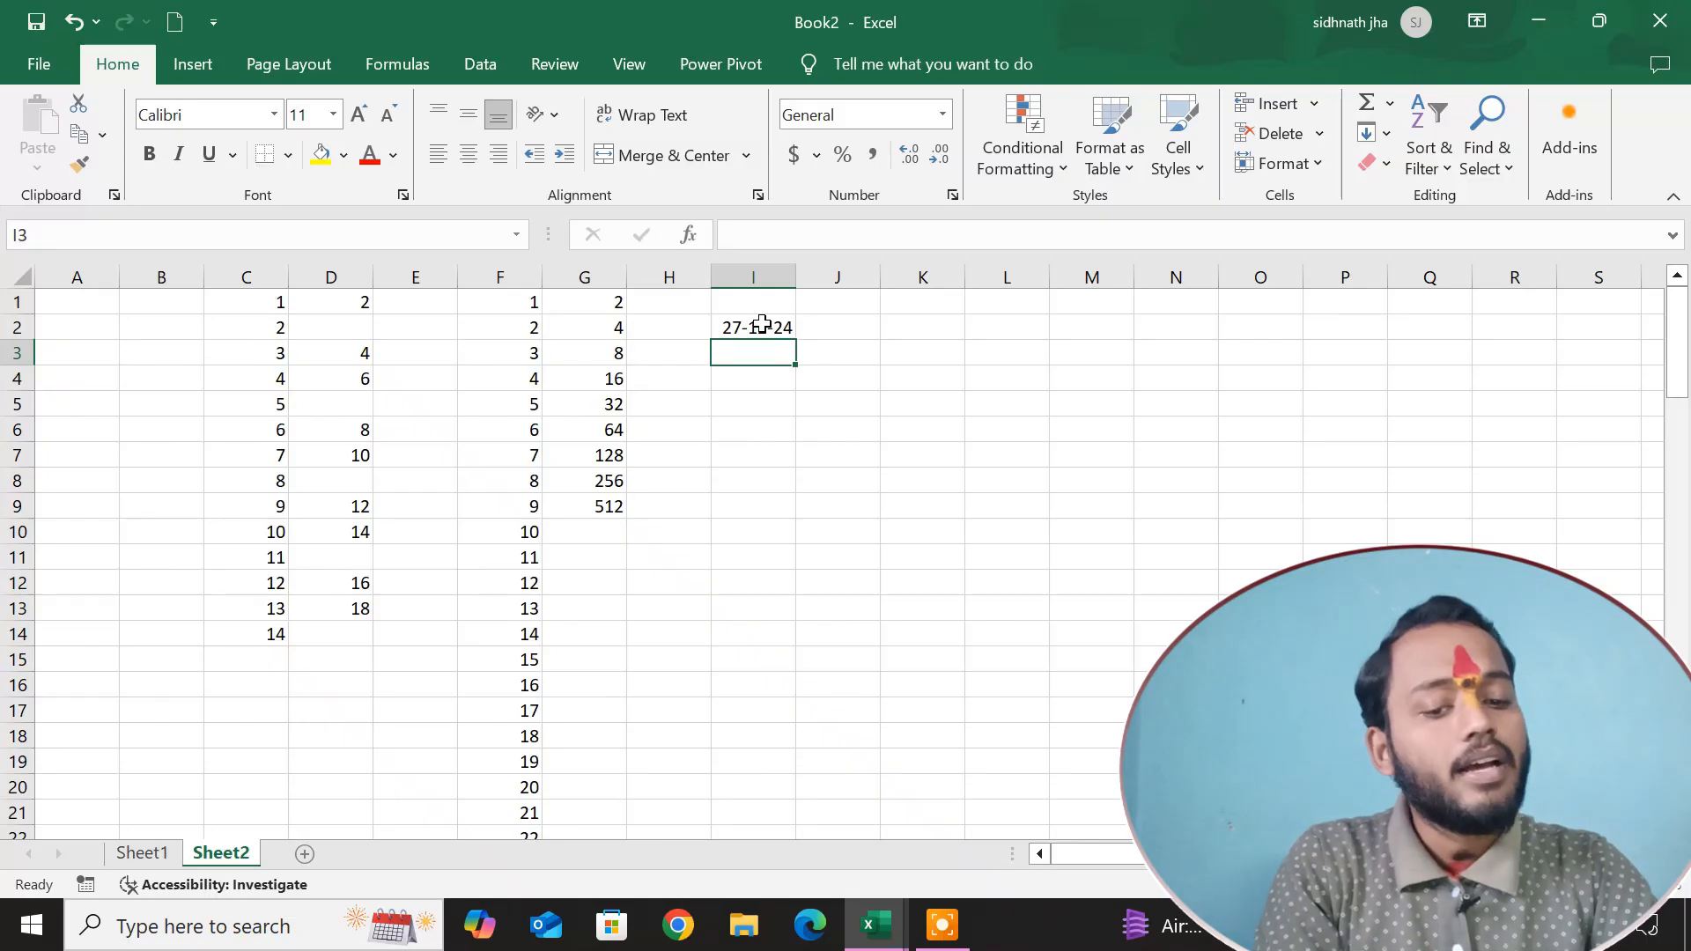
Try filling I2:I17 with a date series by Day at step value 1, and undo the fill.
click(750, 332)
drag(750, 331, 755, 714)
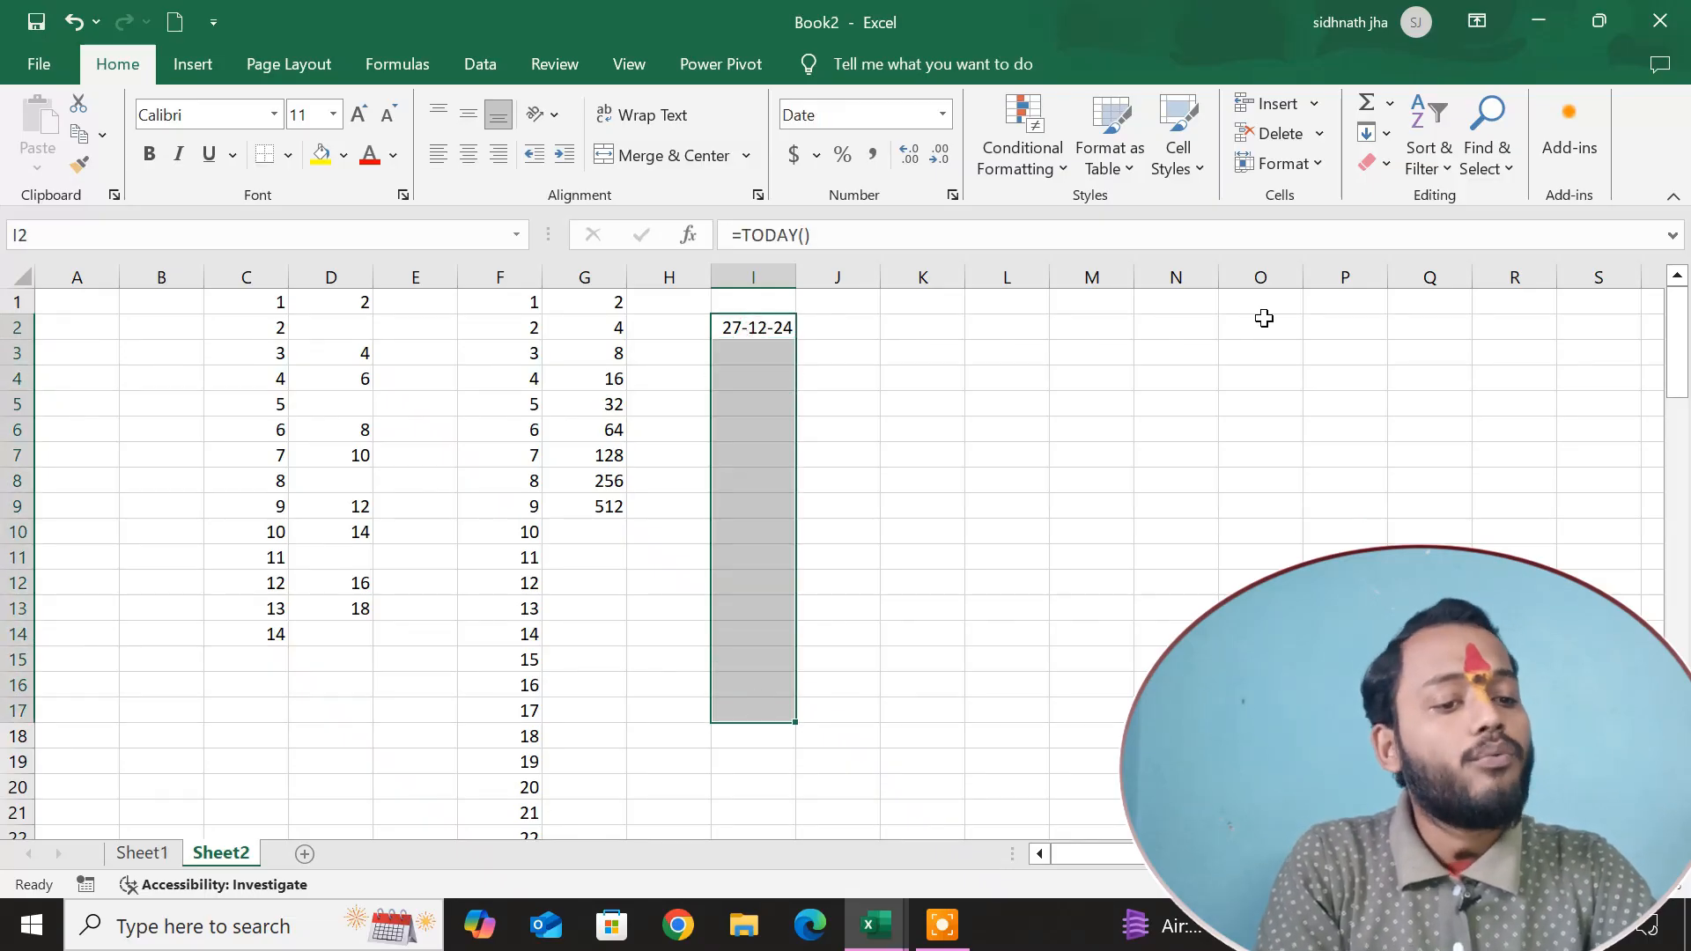
click(1371, 133)
click(1443, 331)
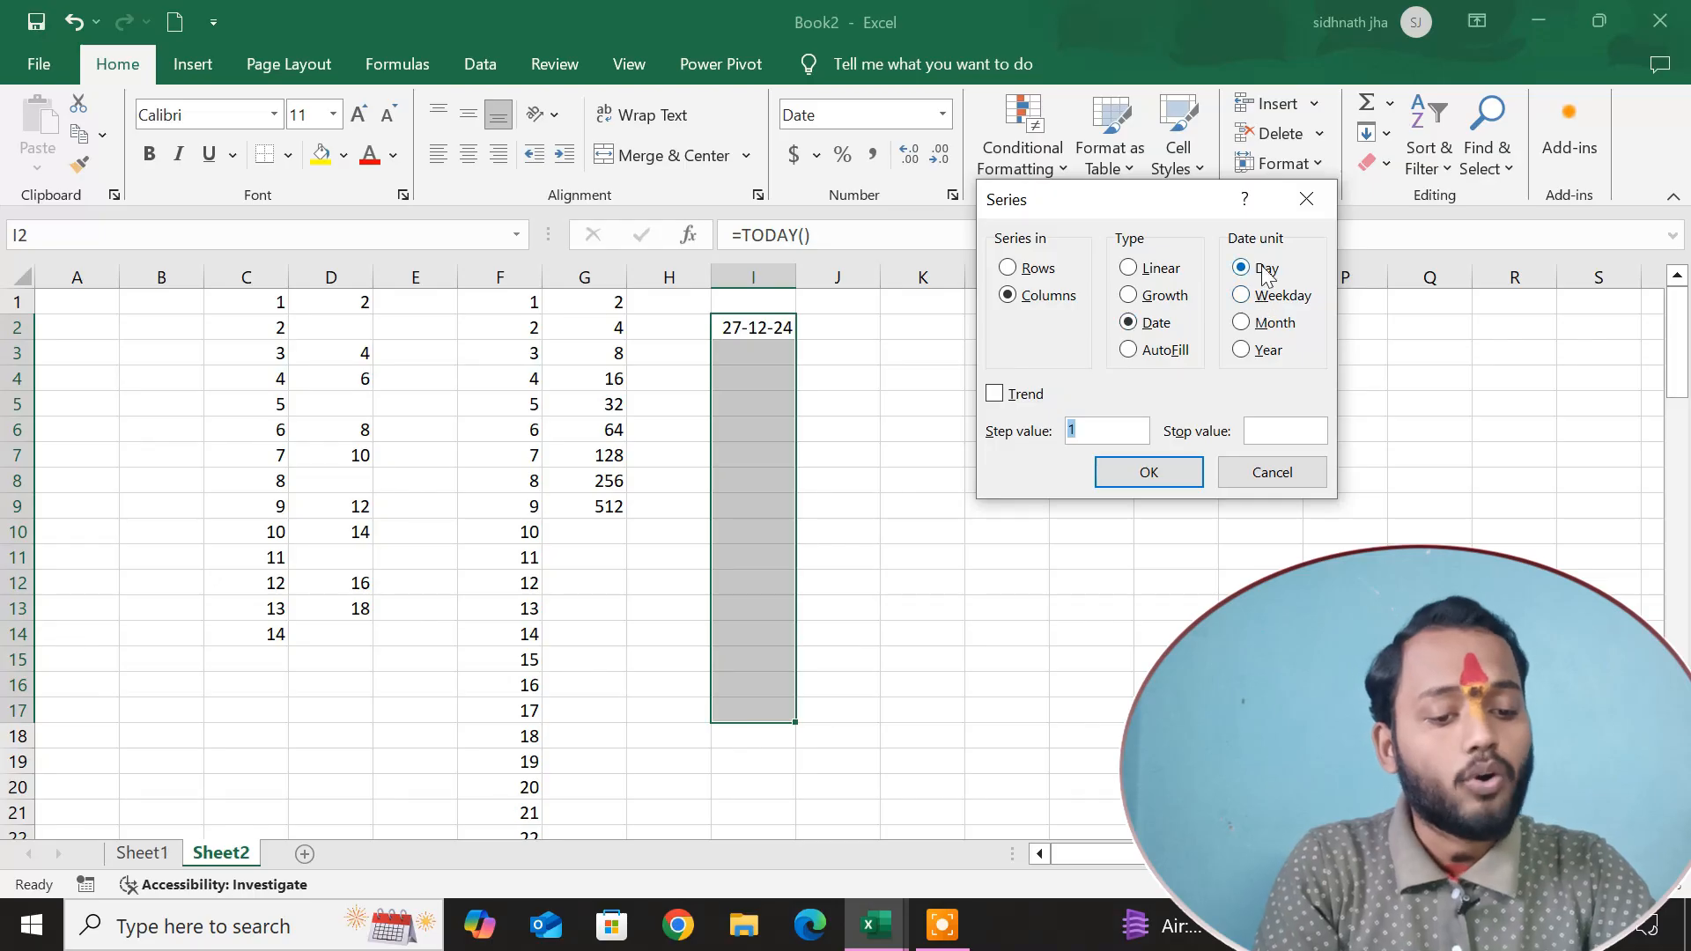
click(1172, 473)
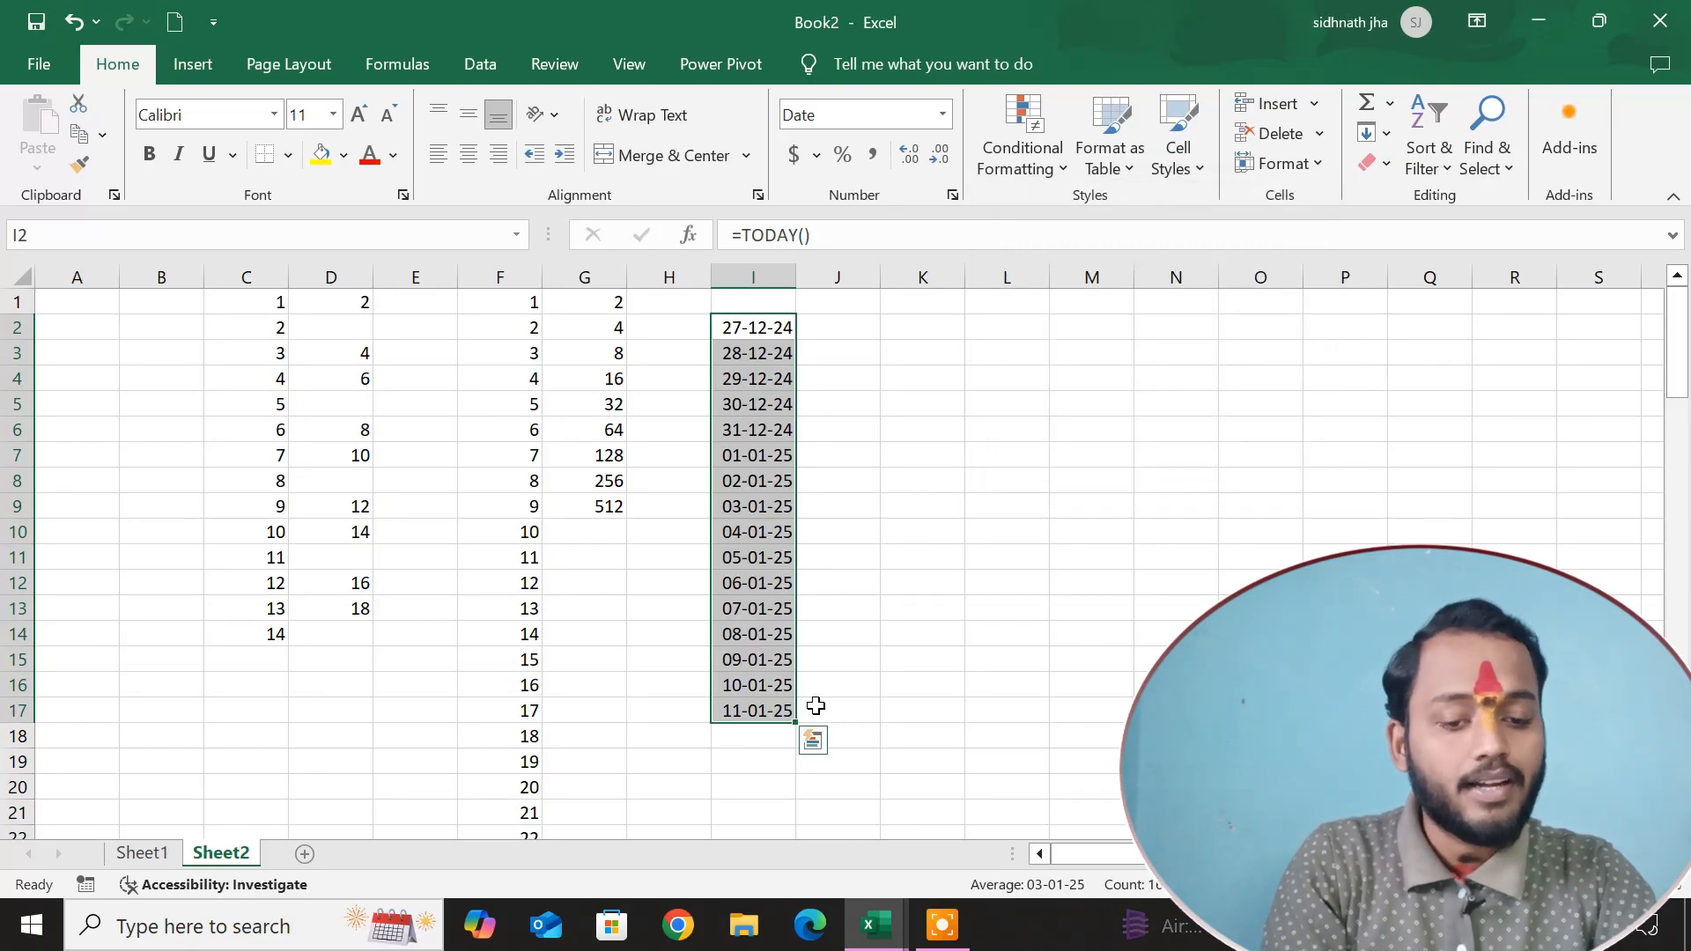
key(ctrl+z)
Try filling I2:I17 with a date series by Weekday at step value 1, and undo the fill.
click(1379, 132)
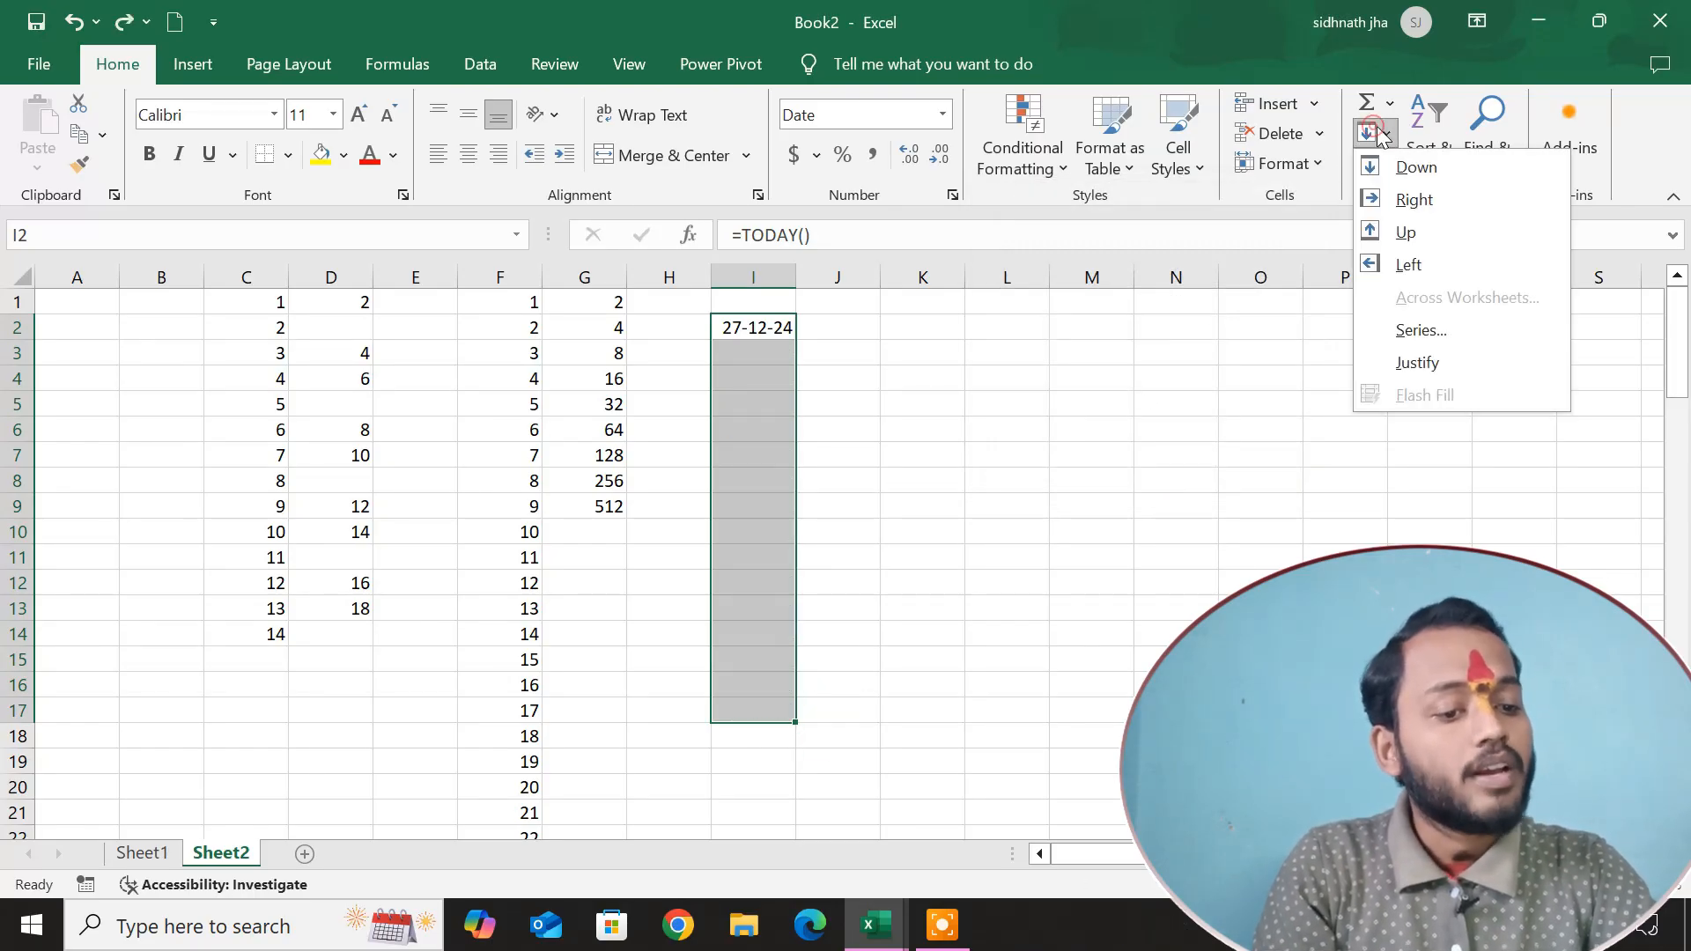
click(1455, 331)
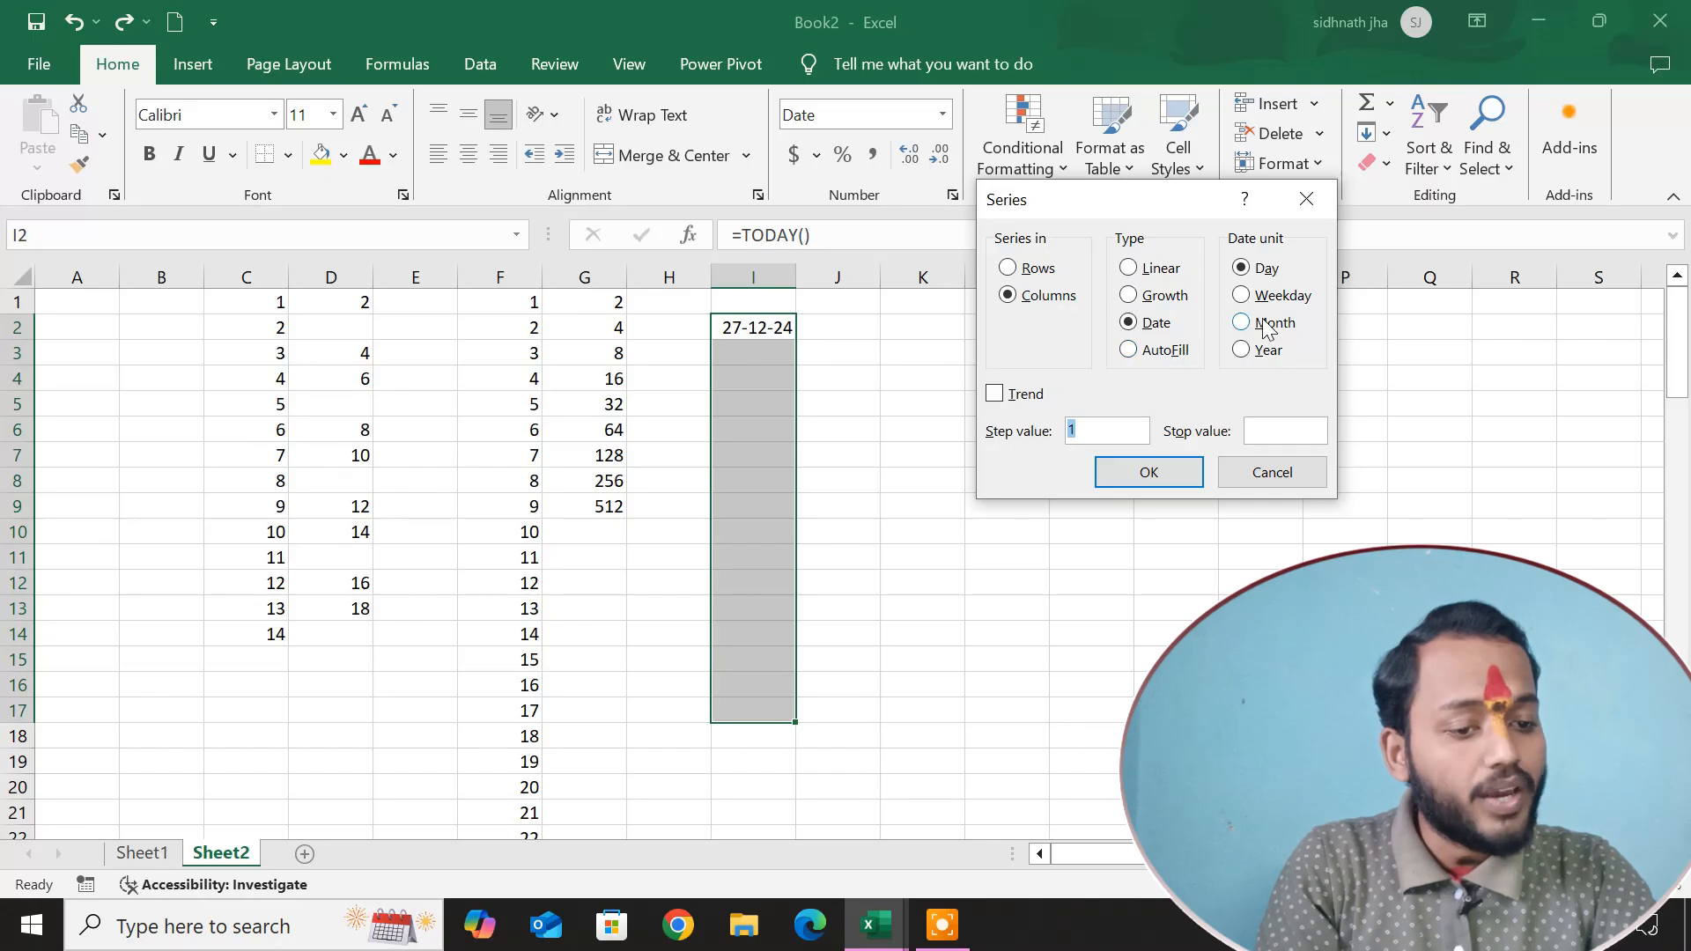
click(1277, 295)
click(1149, 472)
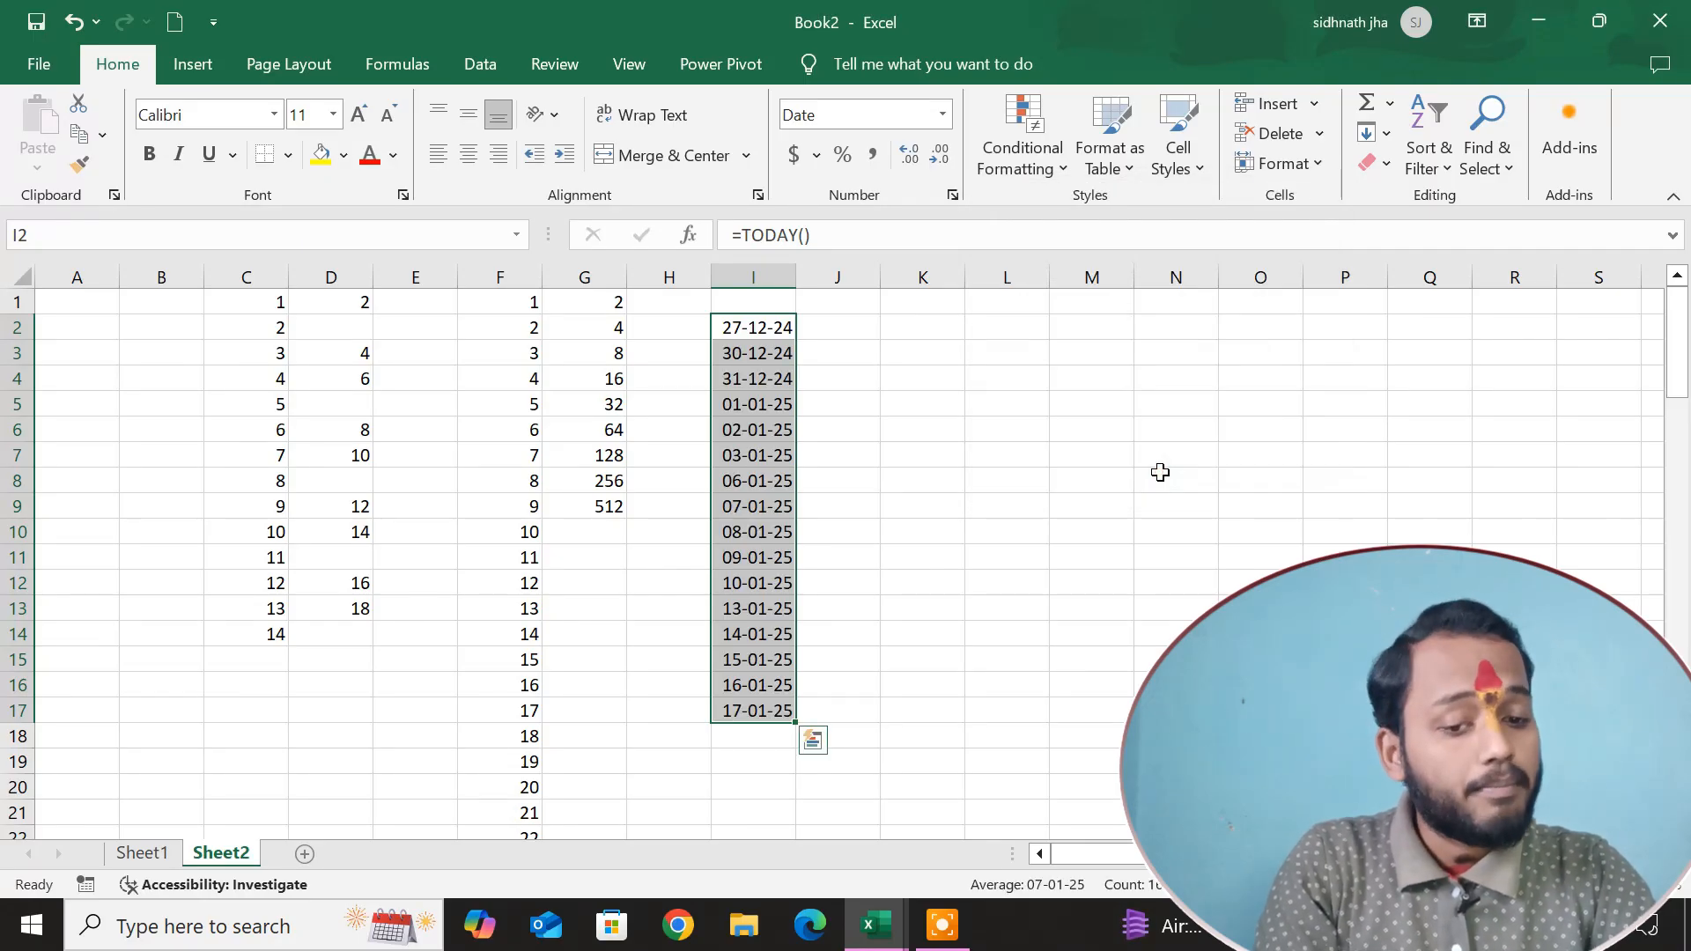
key(ctrl+z)
Try filling I2:I17 with a date series by Month at step value 1, and undo the fill.
click(1378, 132)
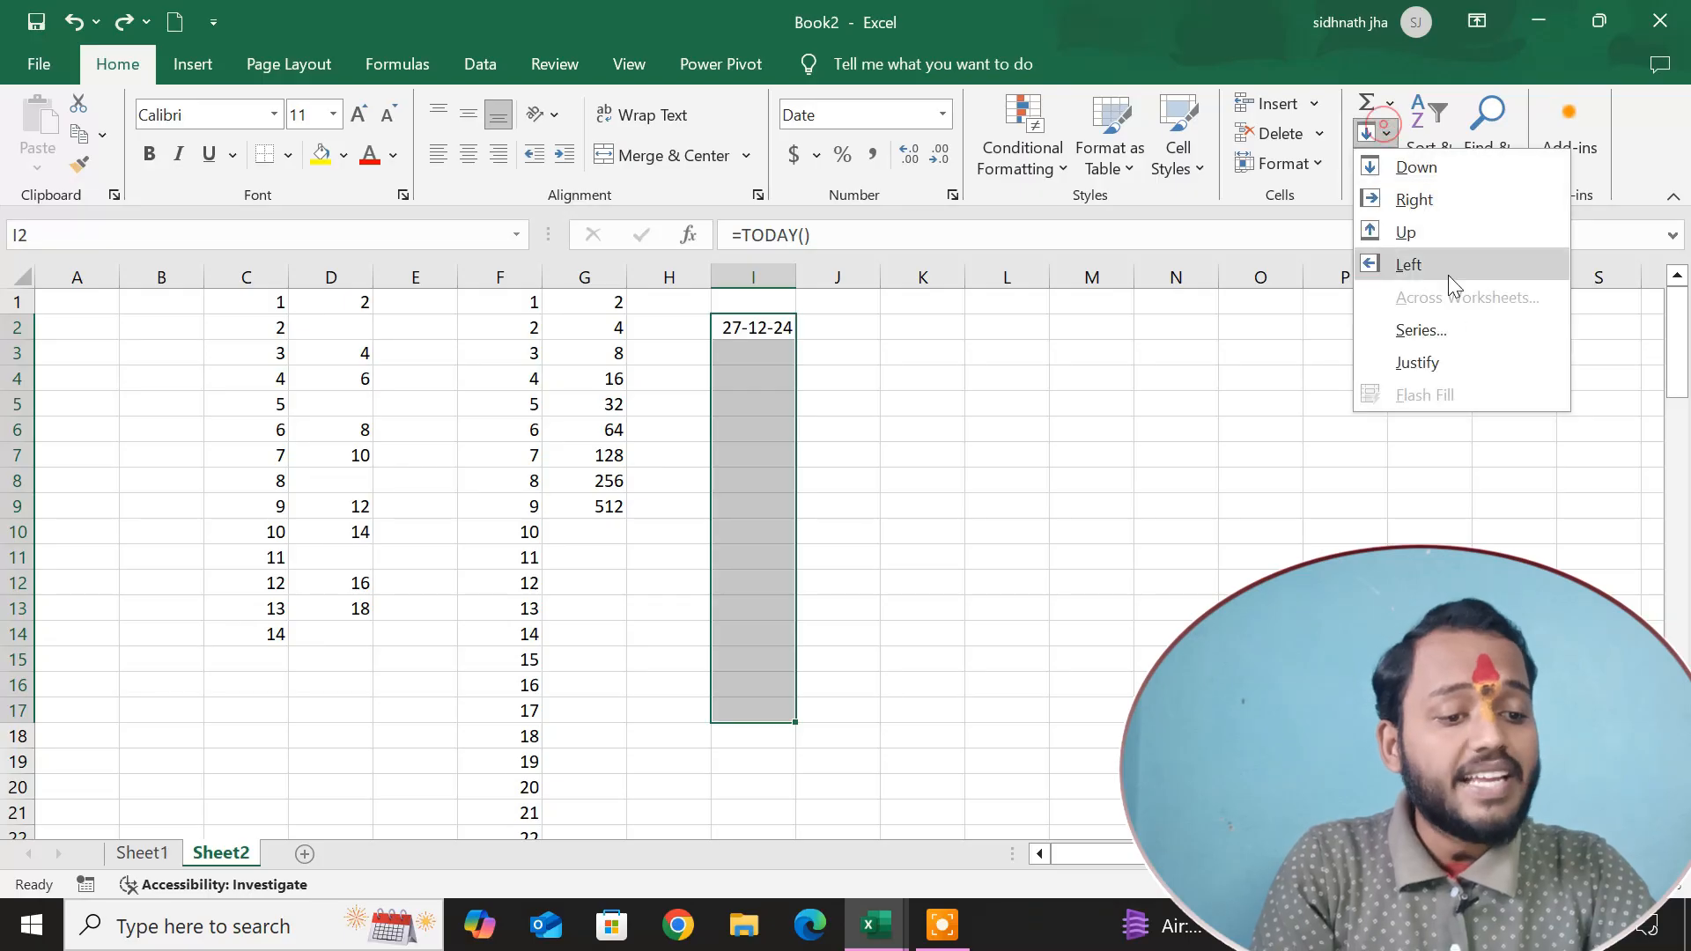
click(1450, 319)
click(1259, 323)
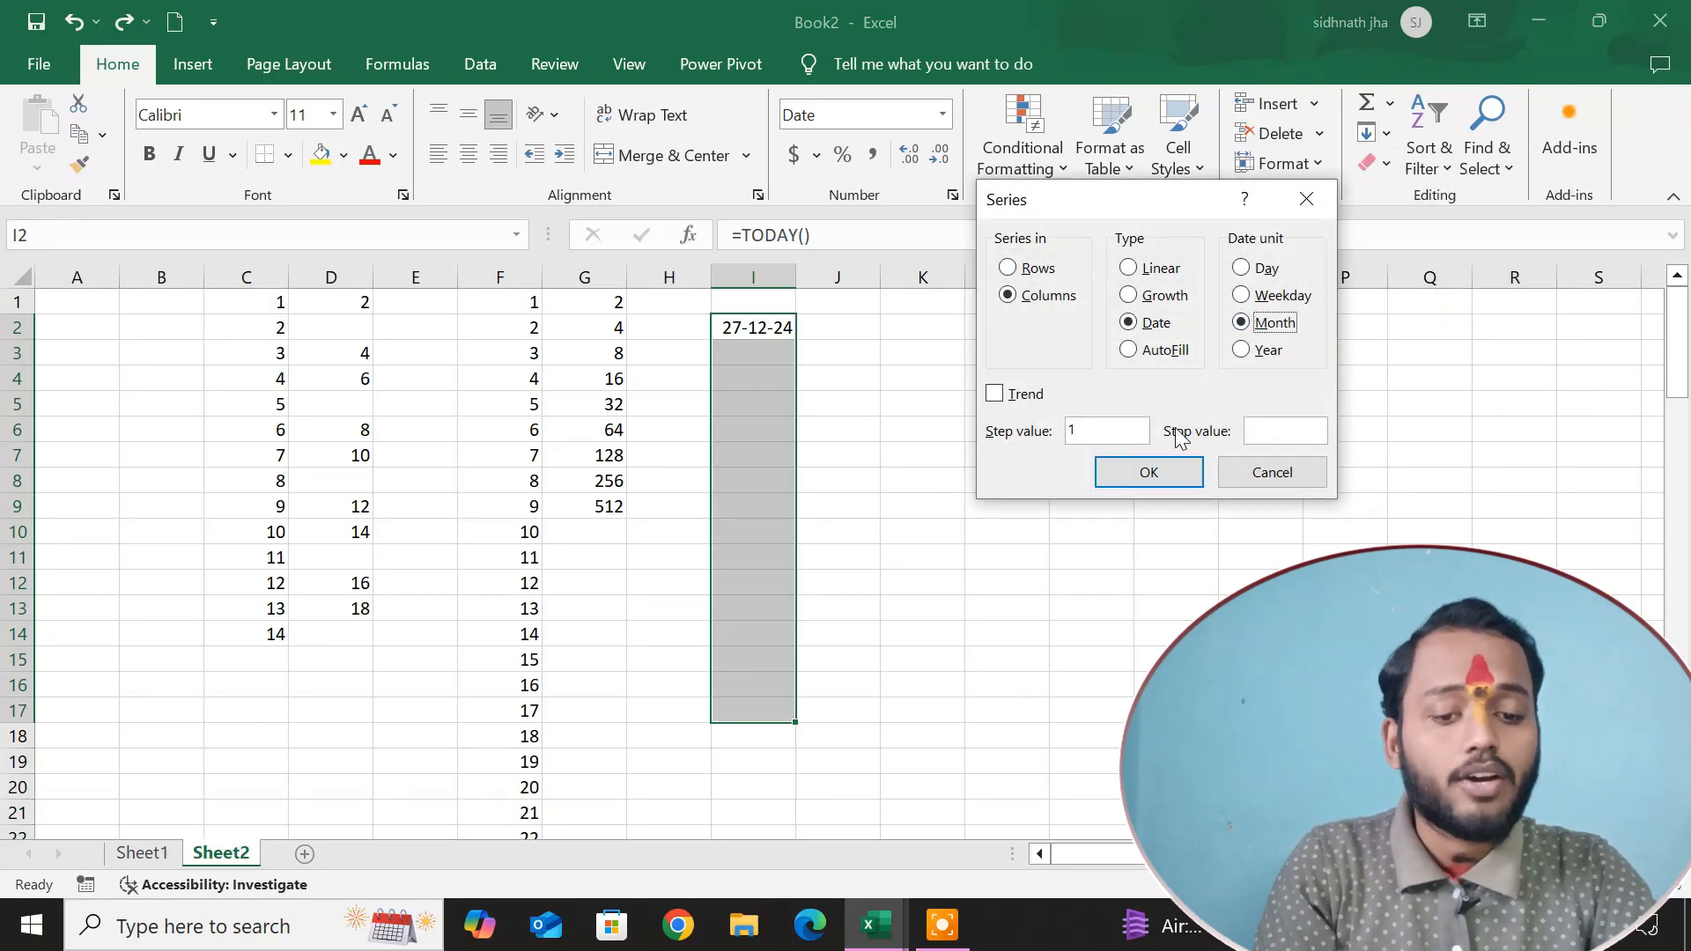
click(1149, 472)
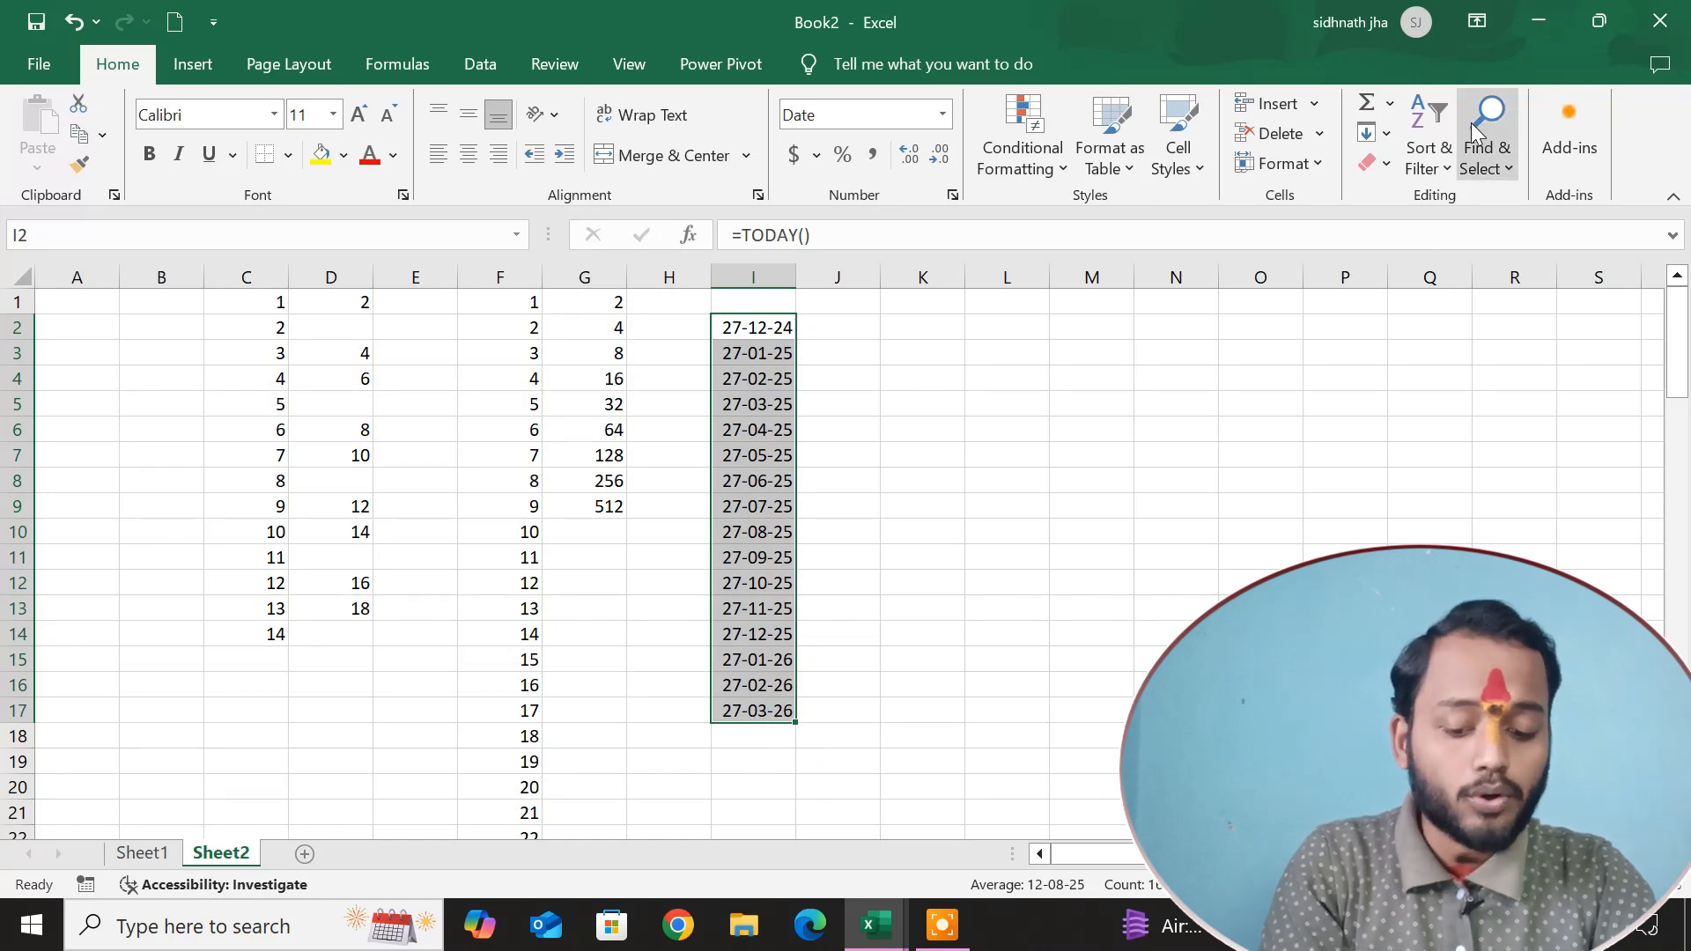
key(ctrl+z)
Fill I2:I17 with a date series by Year at step value 1.
click(1375, 133)
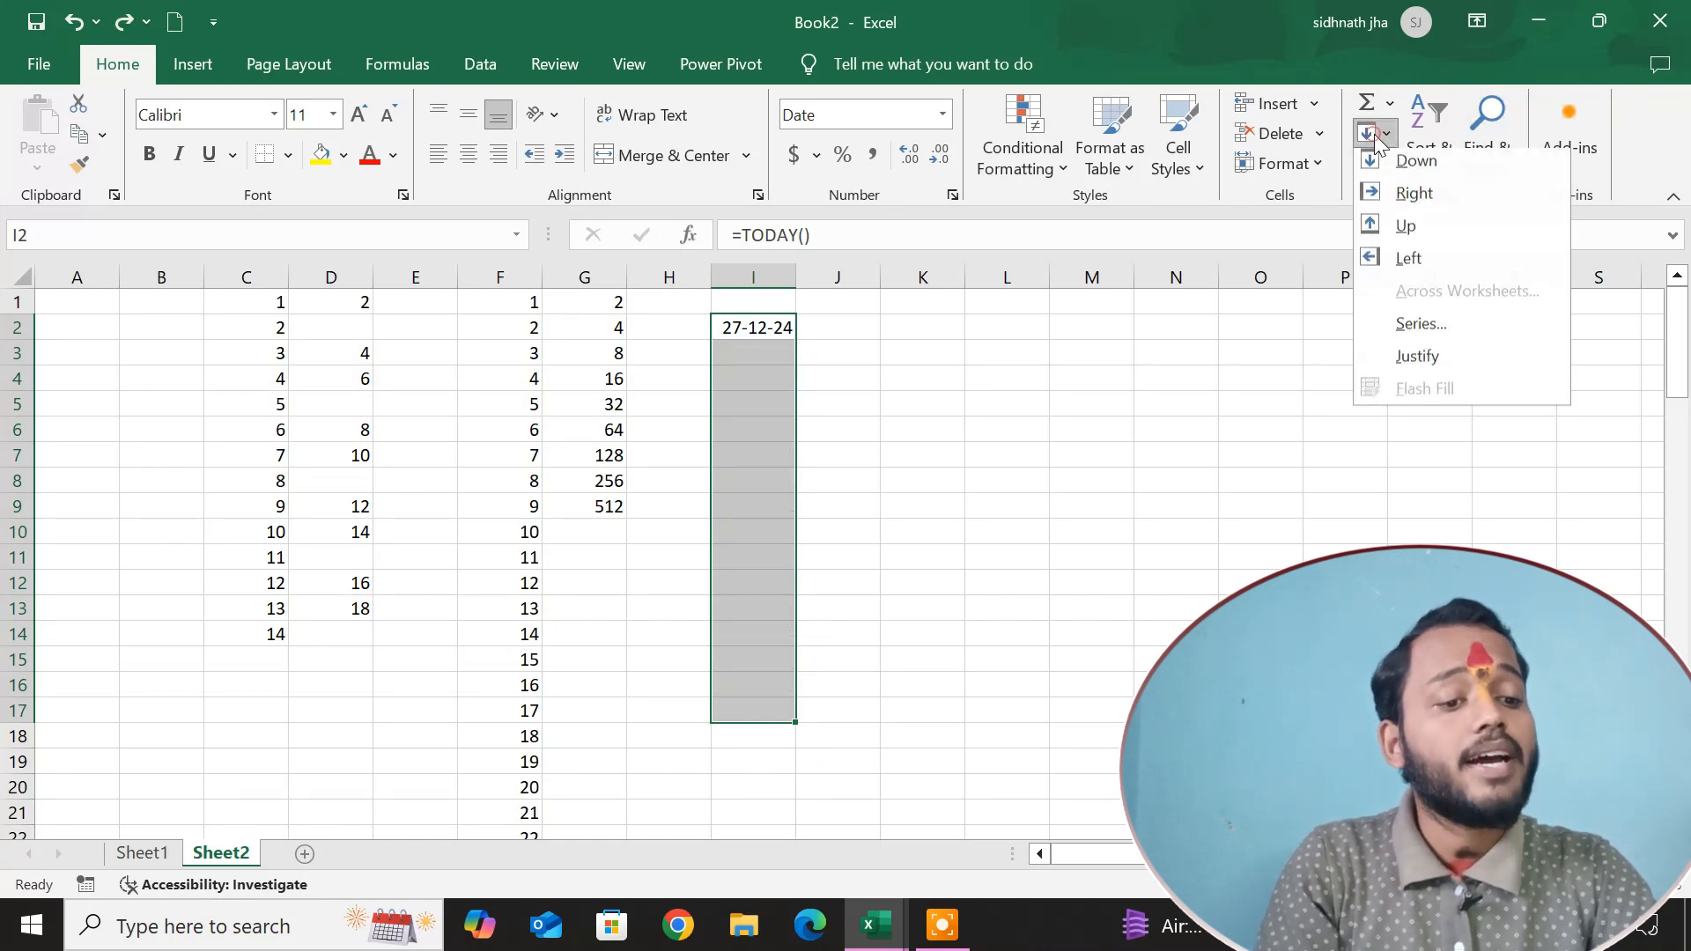
click(1420, 330)
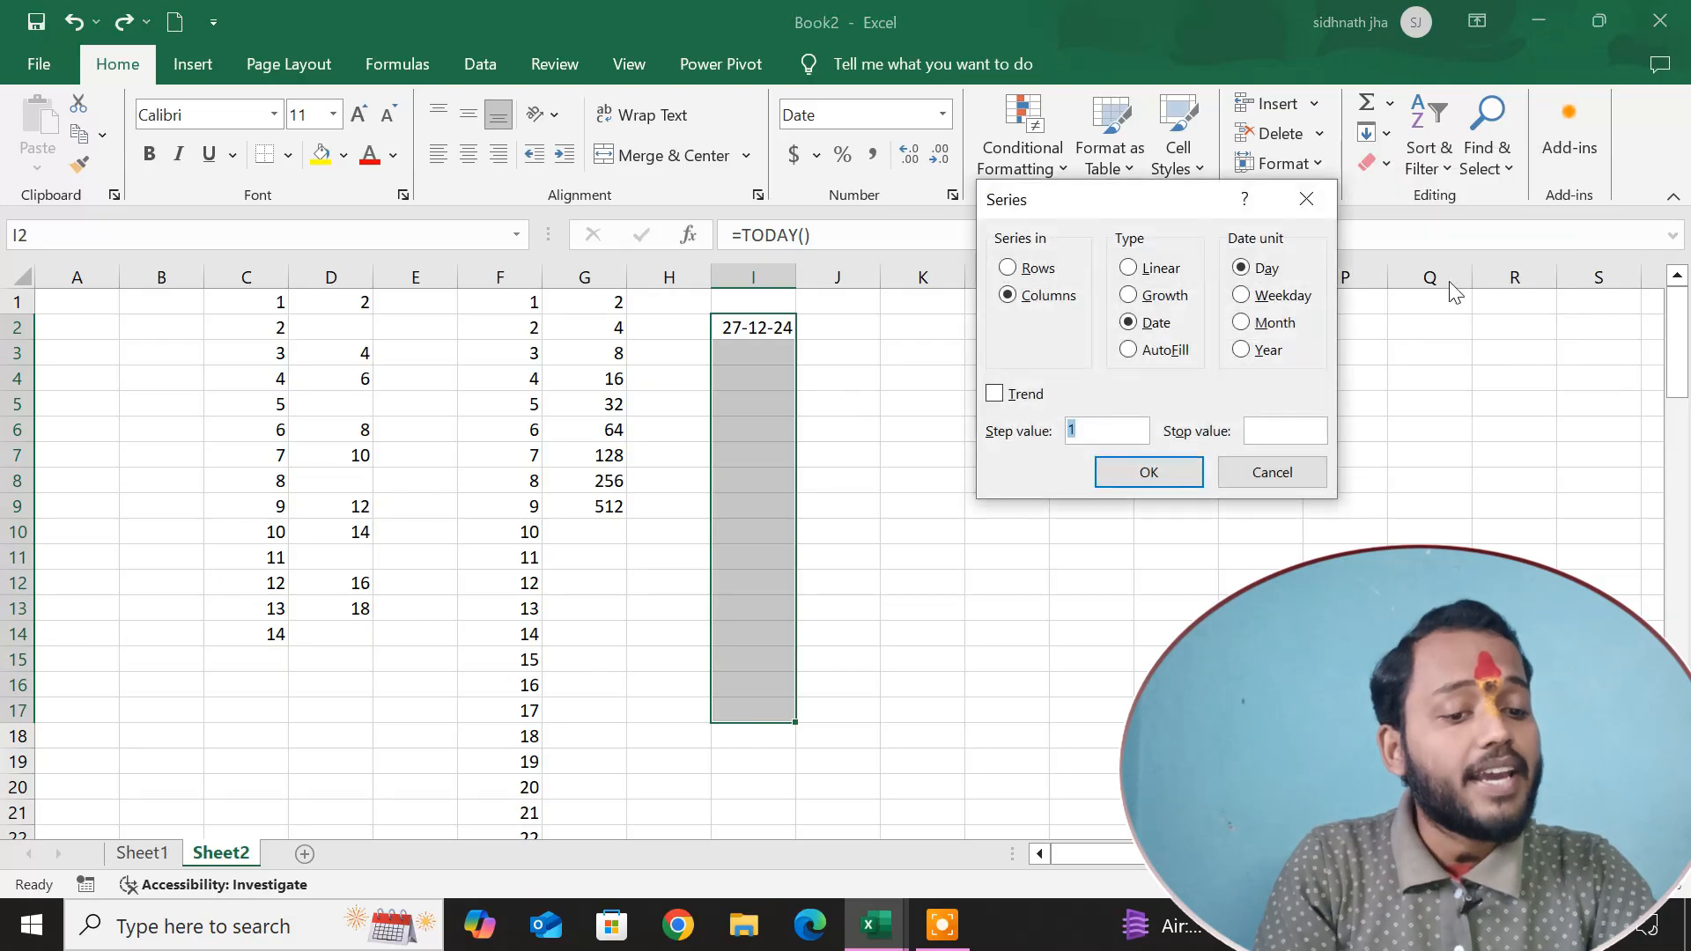
click(1260, 355)
click(1151, 475)
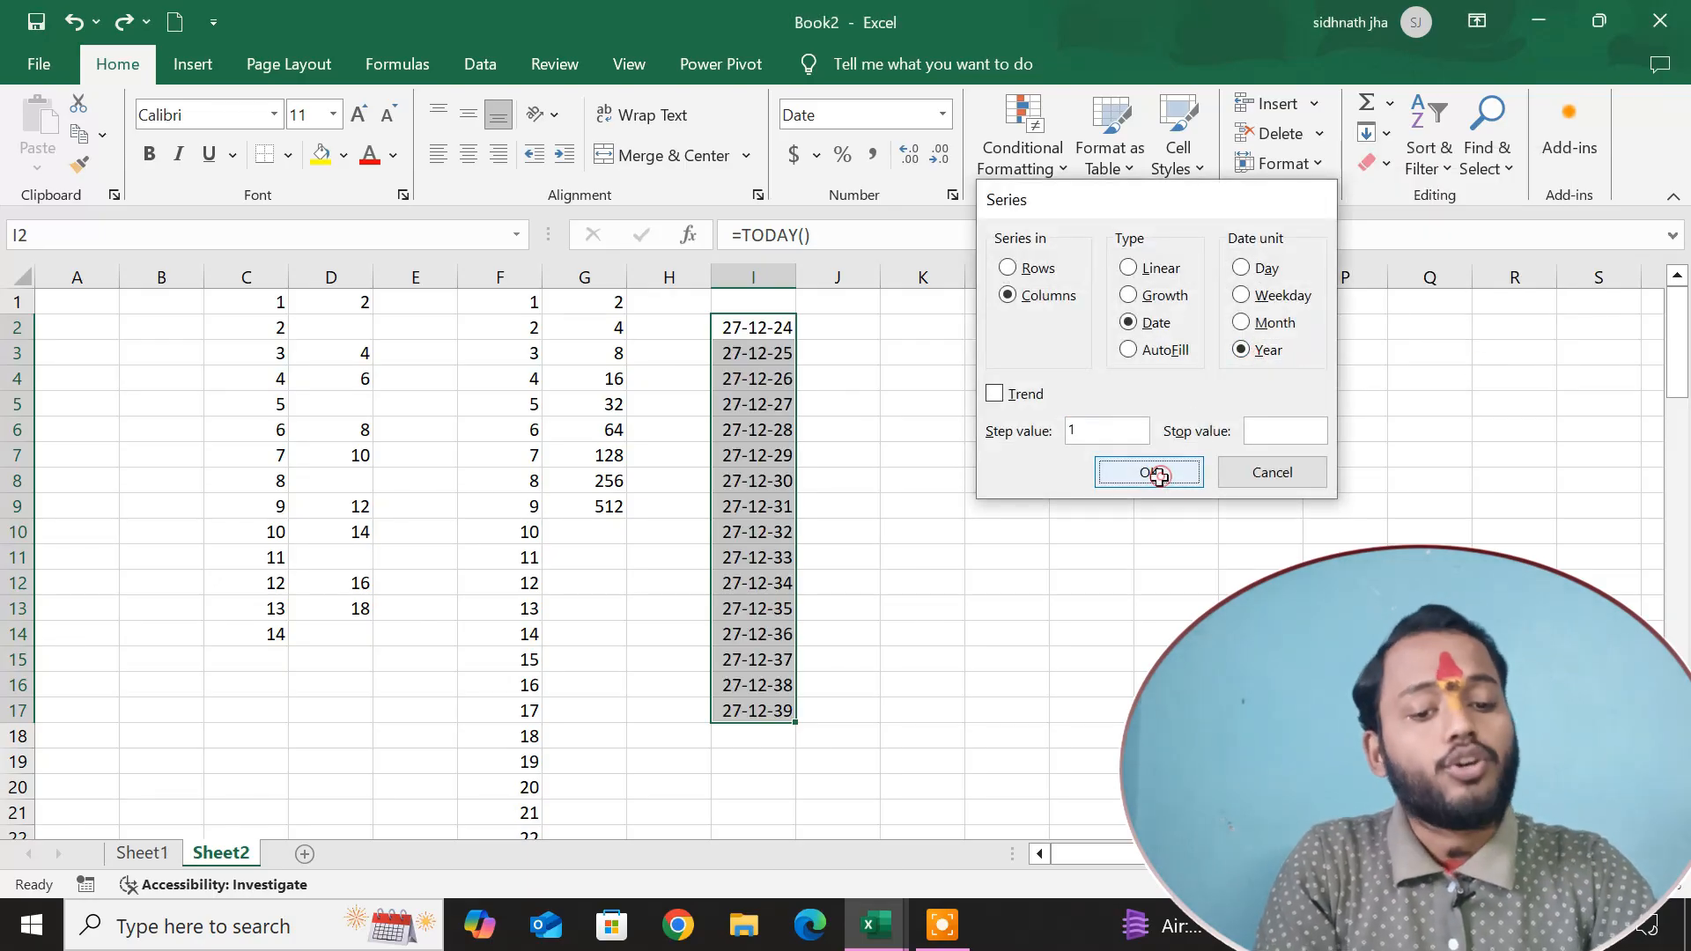
click(944, 479)
click(1382, 141)
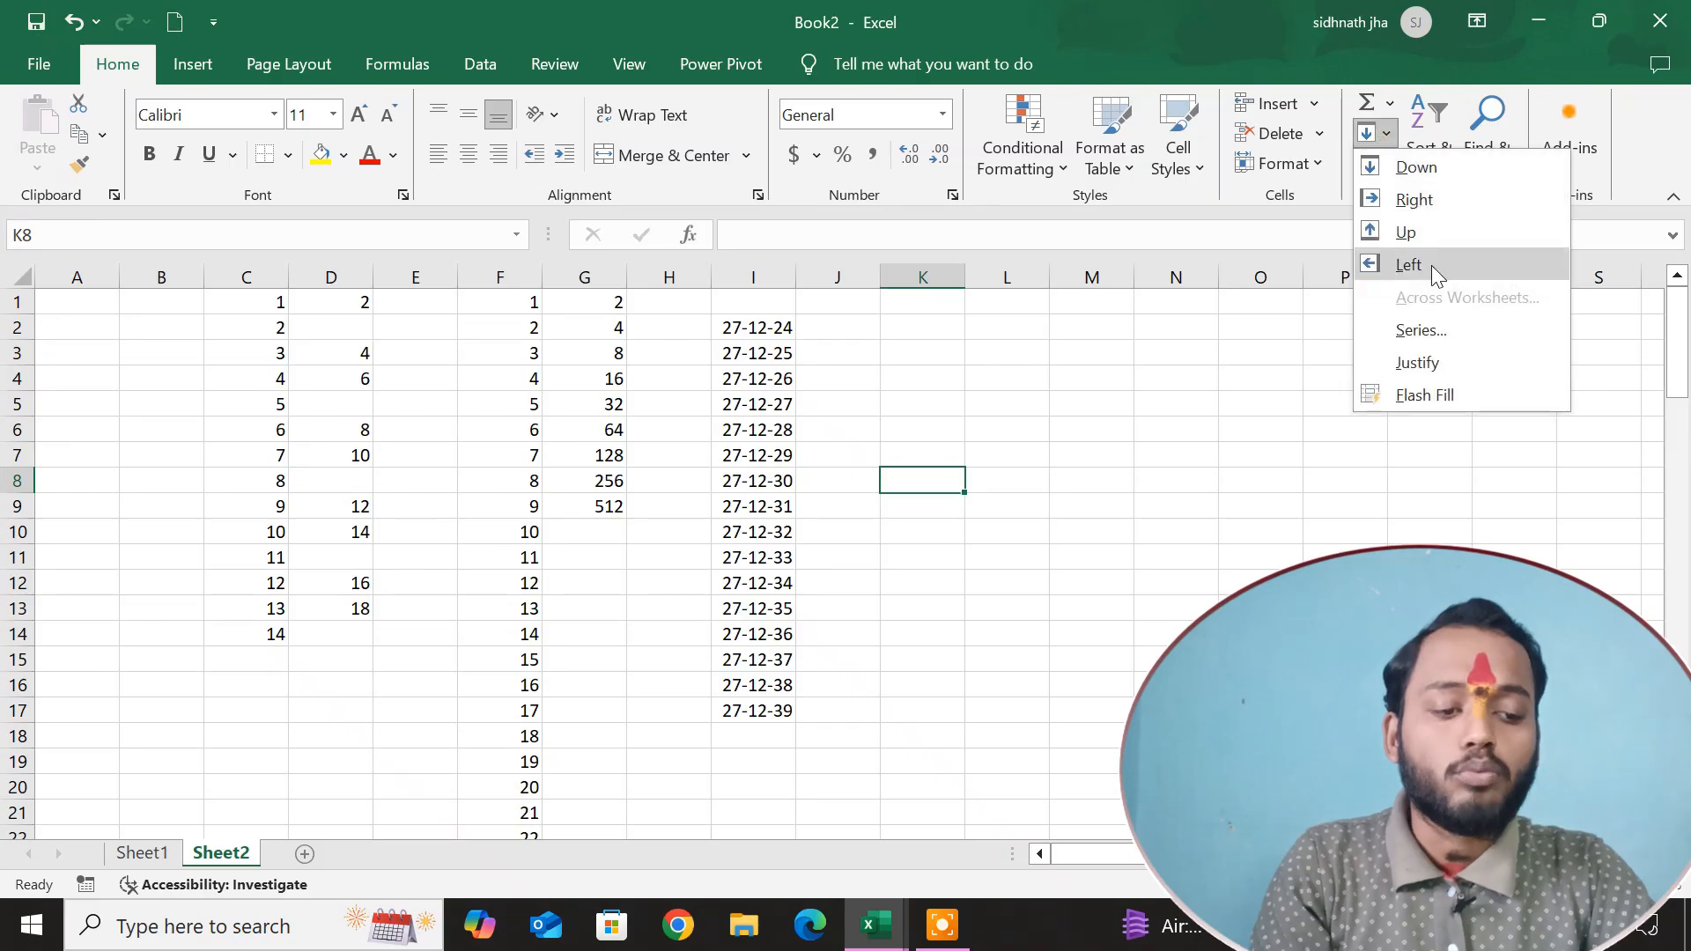
click(1436, 326)
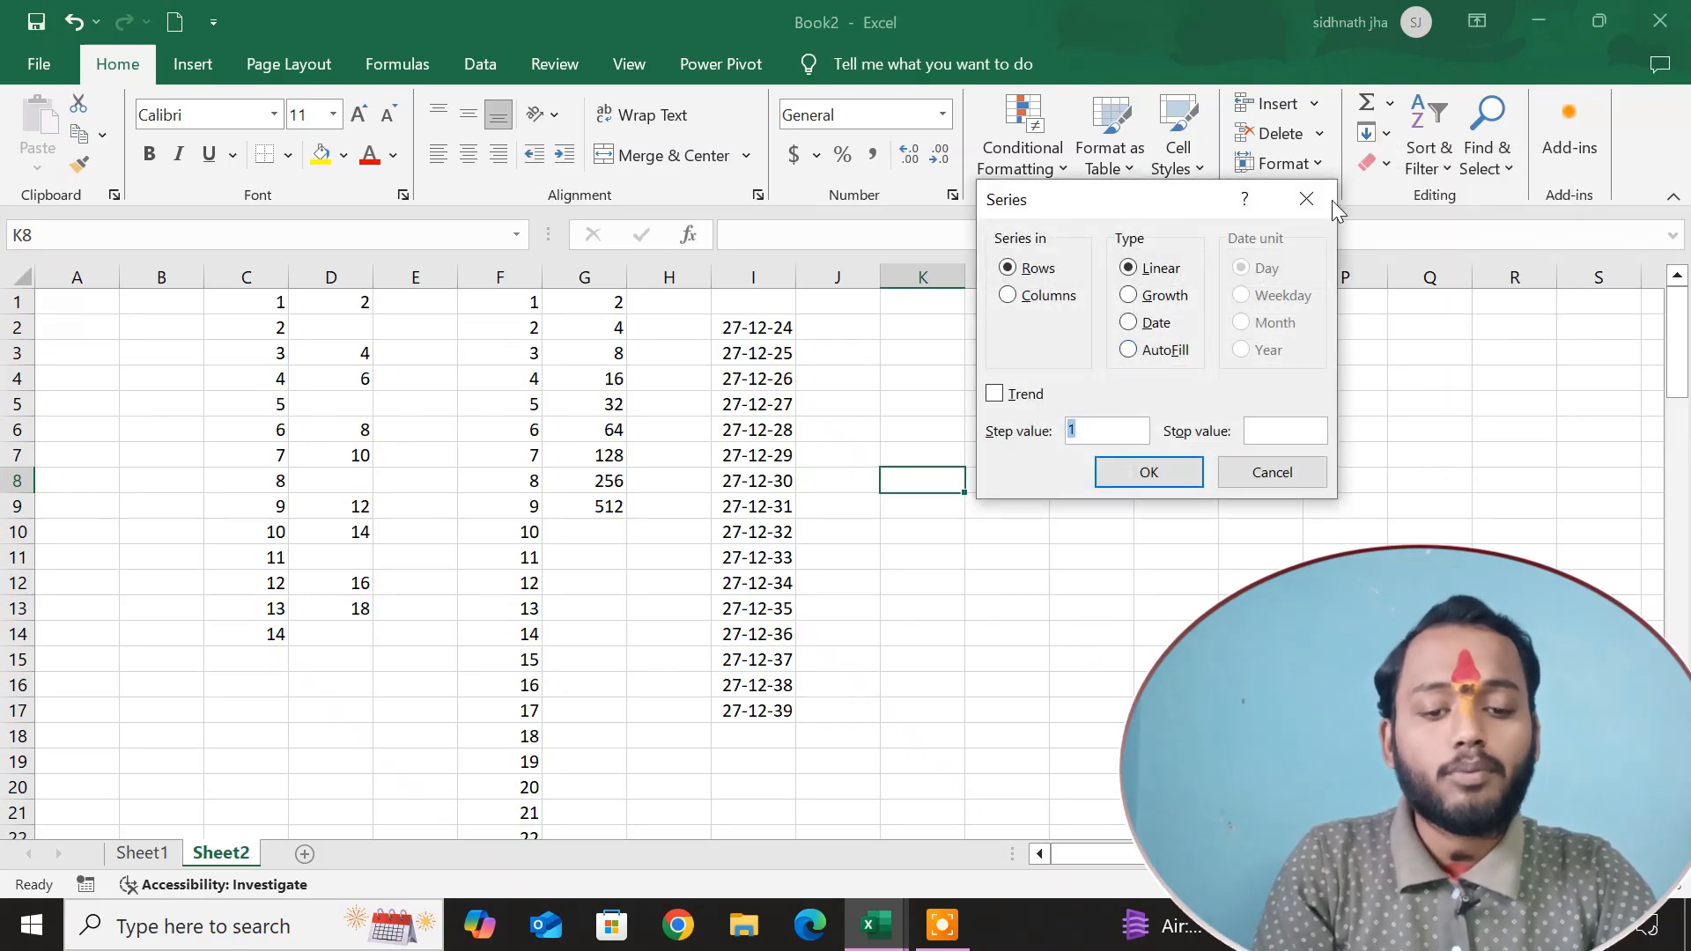
click(1307, 200)
click(1260, 634)
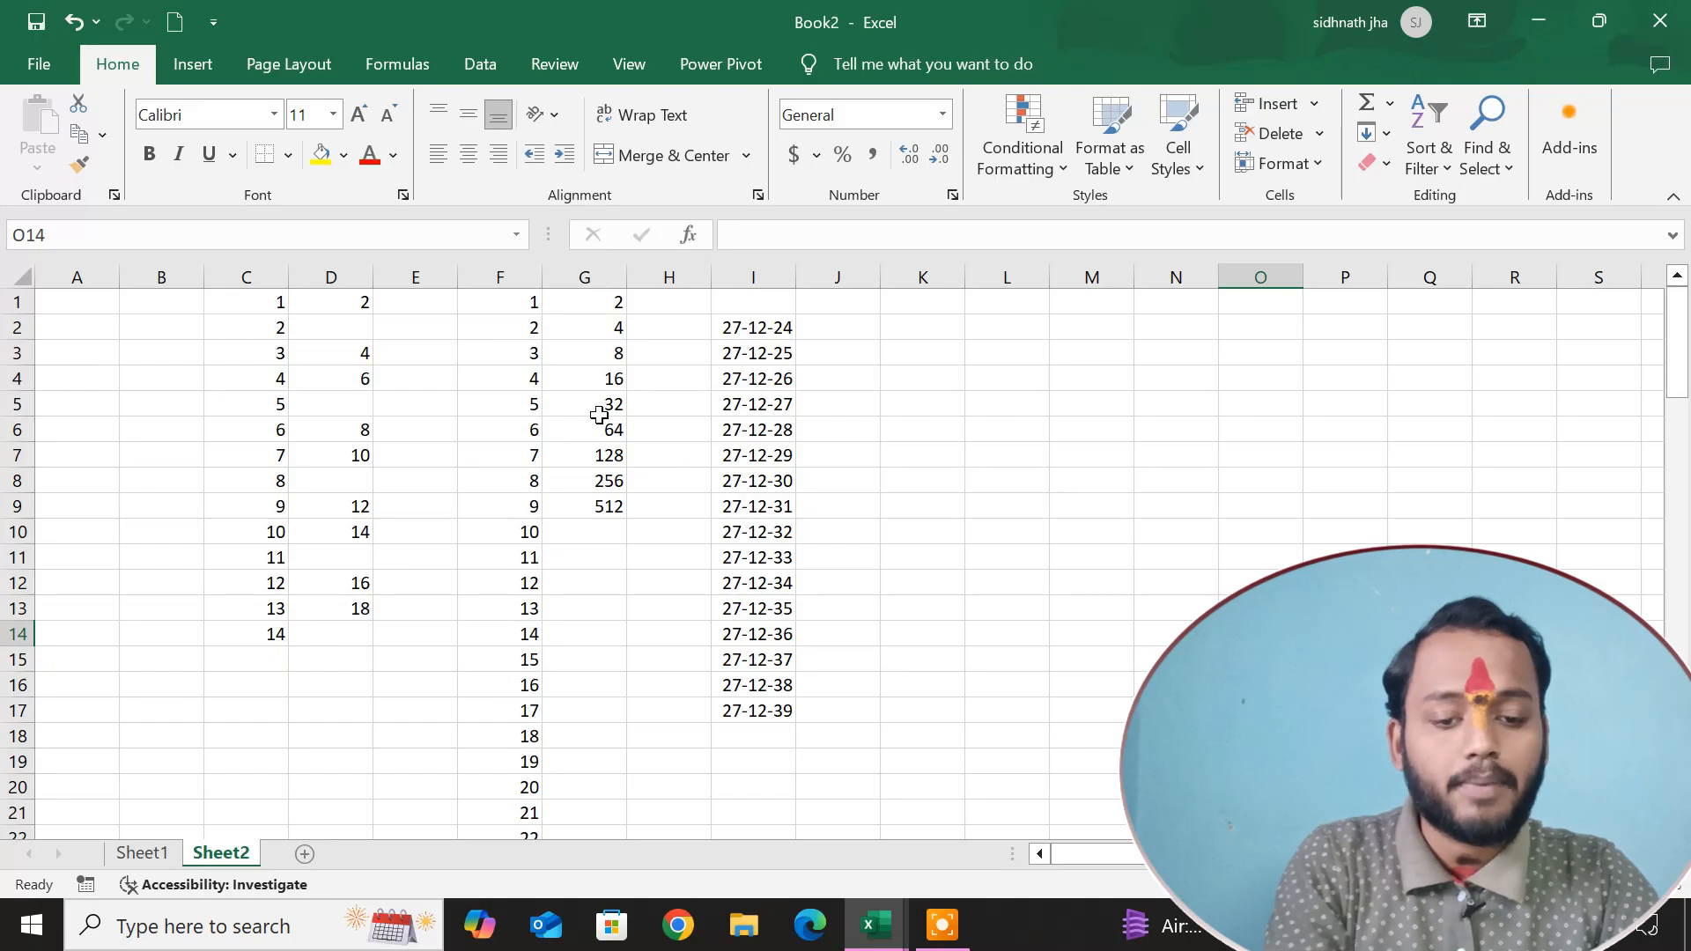
Clear the contents of cells G5:G9, keeping the first four values of the growth series.
drag(599, 414, 603, 507)
key(Delete)
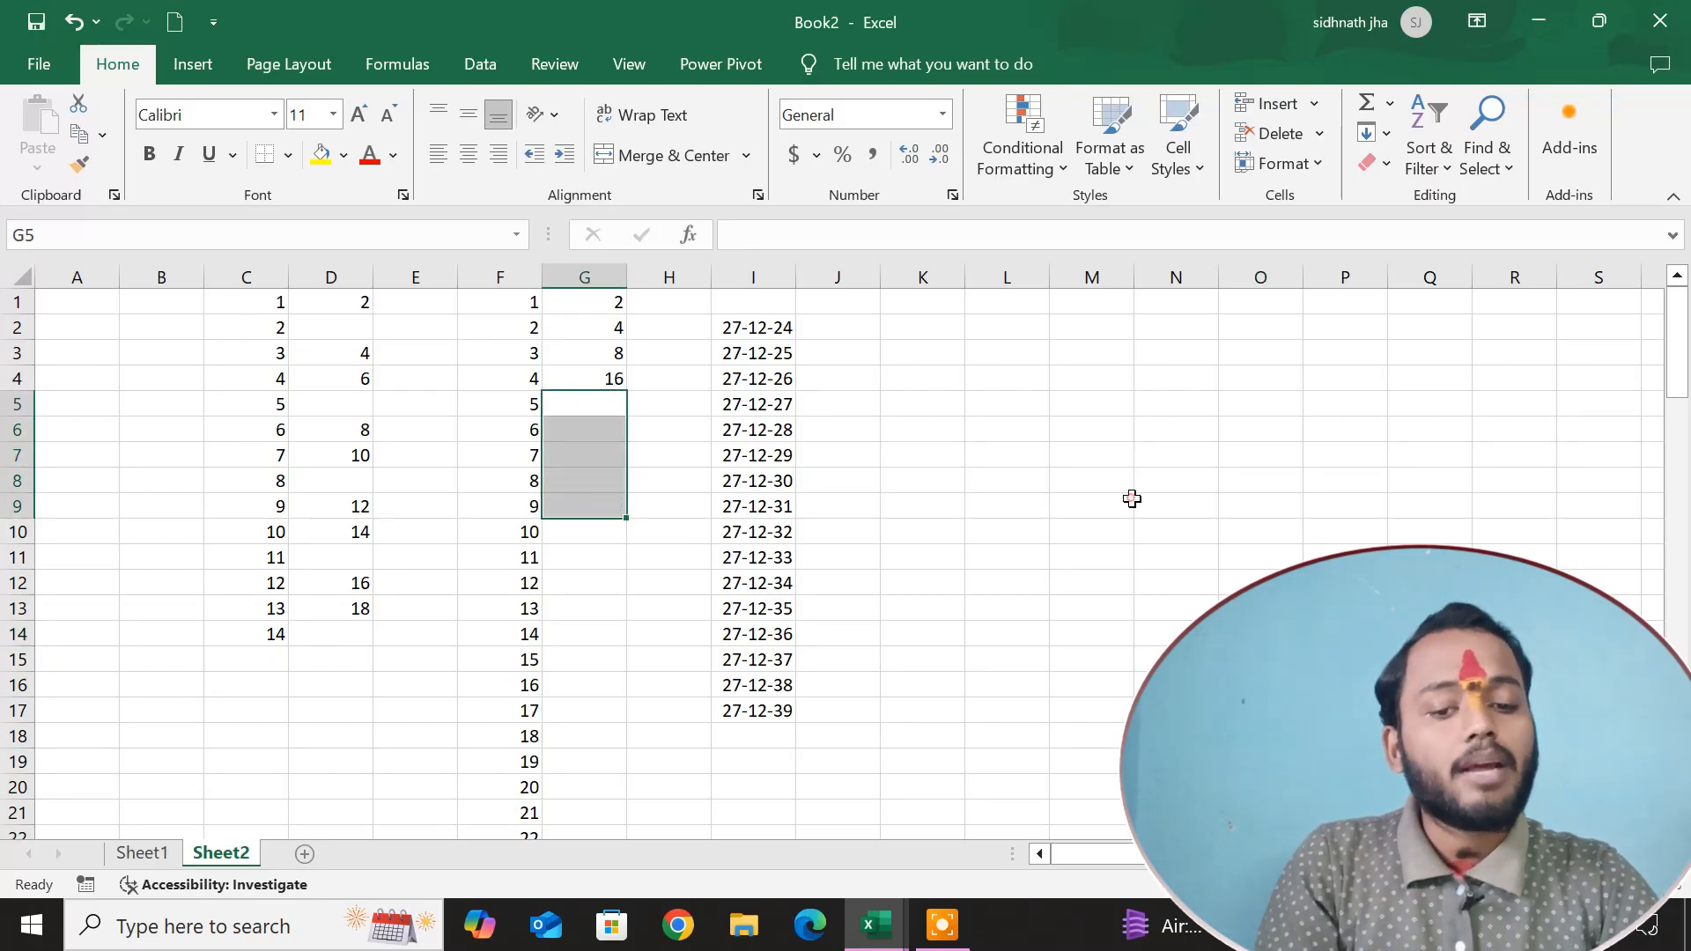
click(1132, 499)
Extend the existing values down through G1:G14 with a column series of type AutoFill.
drag(595, 536, 594, 629)
click(1371, 132)
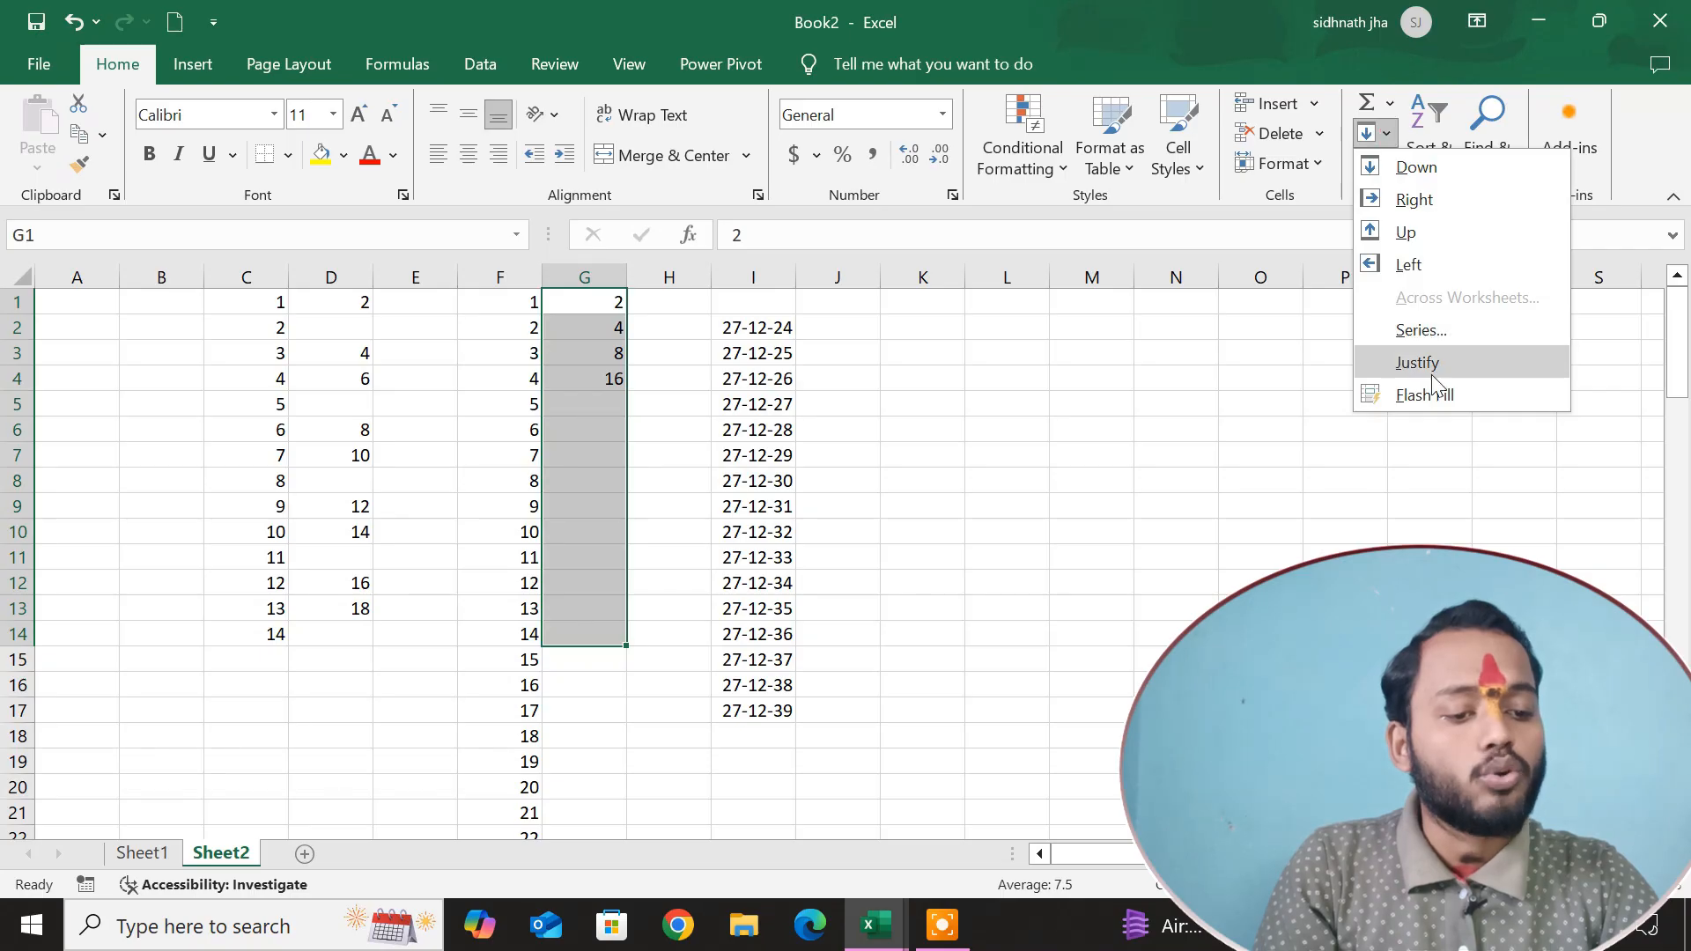
click(1433, 335)
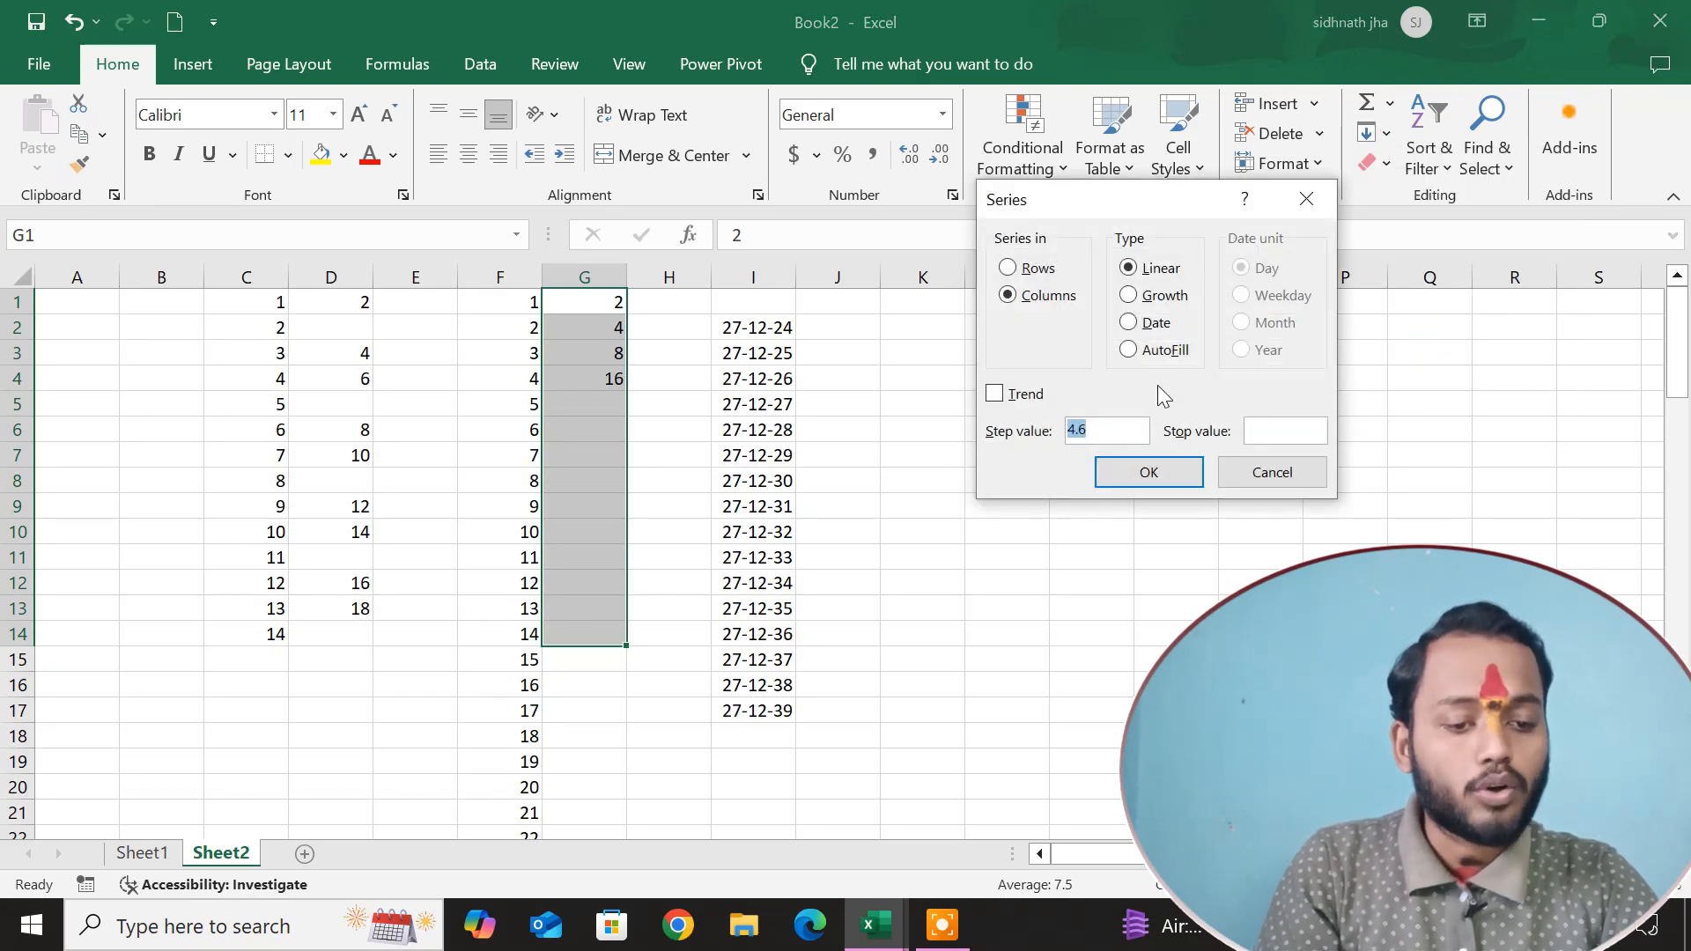
click(1159, 350)
click(1150, 475)
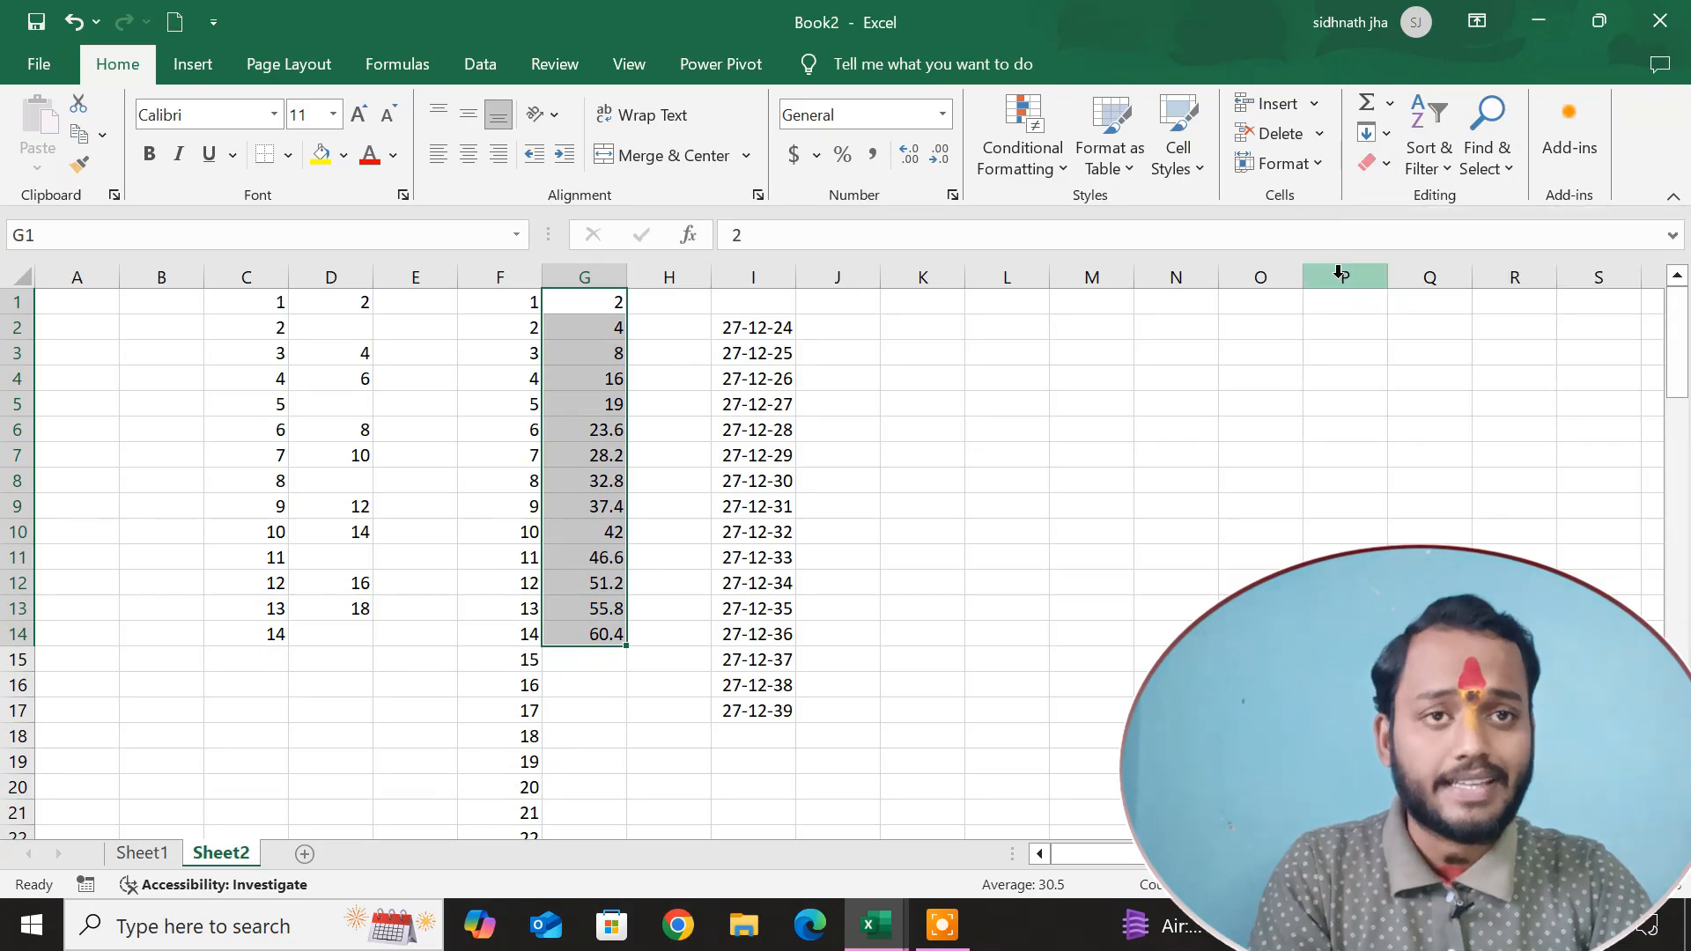
click(1335, 357)
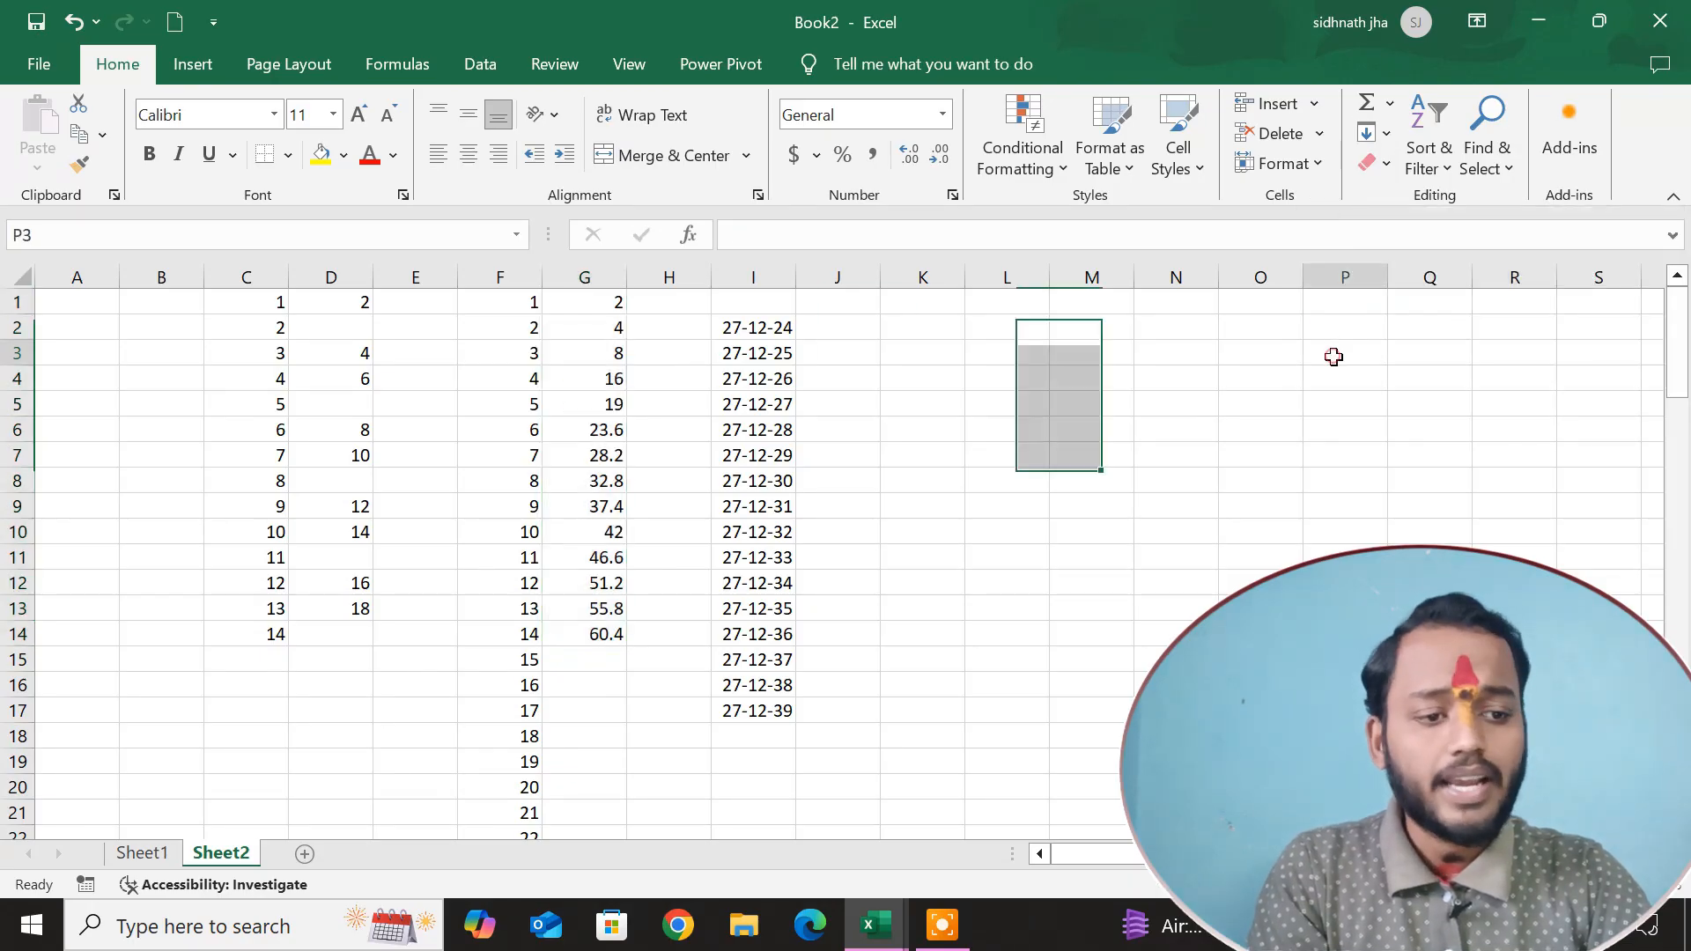
Enter the starting values 1 in cell J1 and 2 in cell J2.
click(1387, 134)
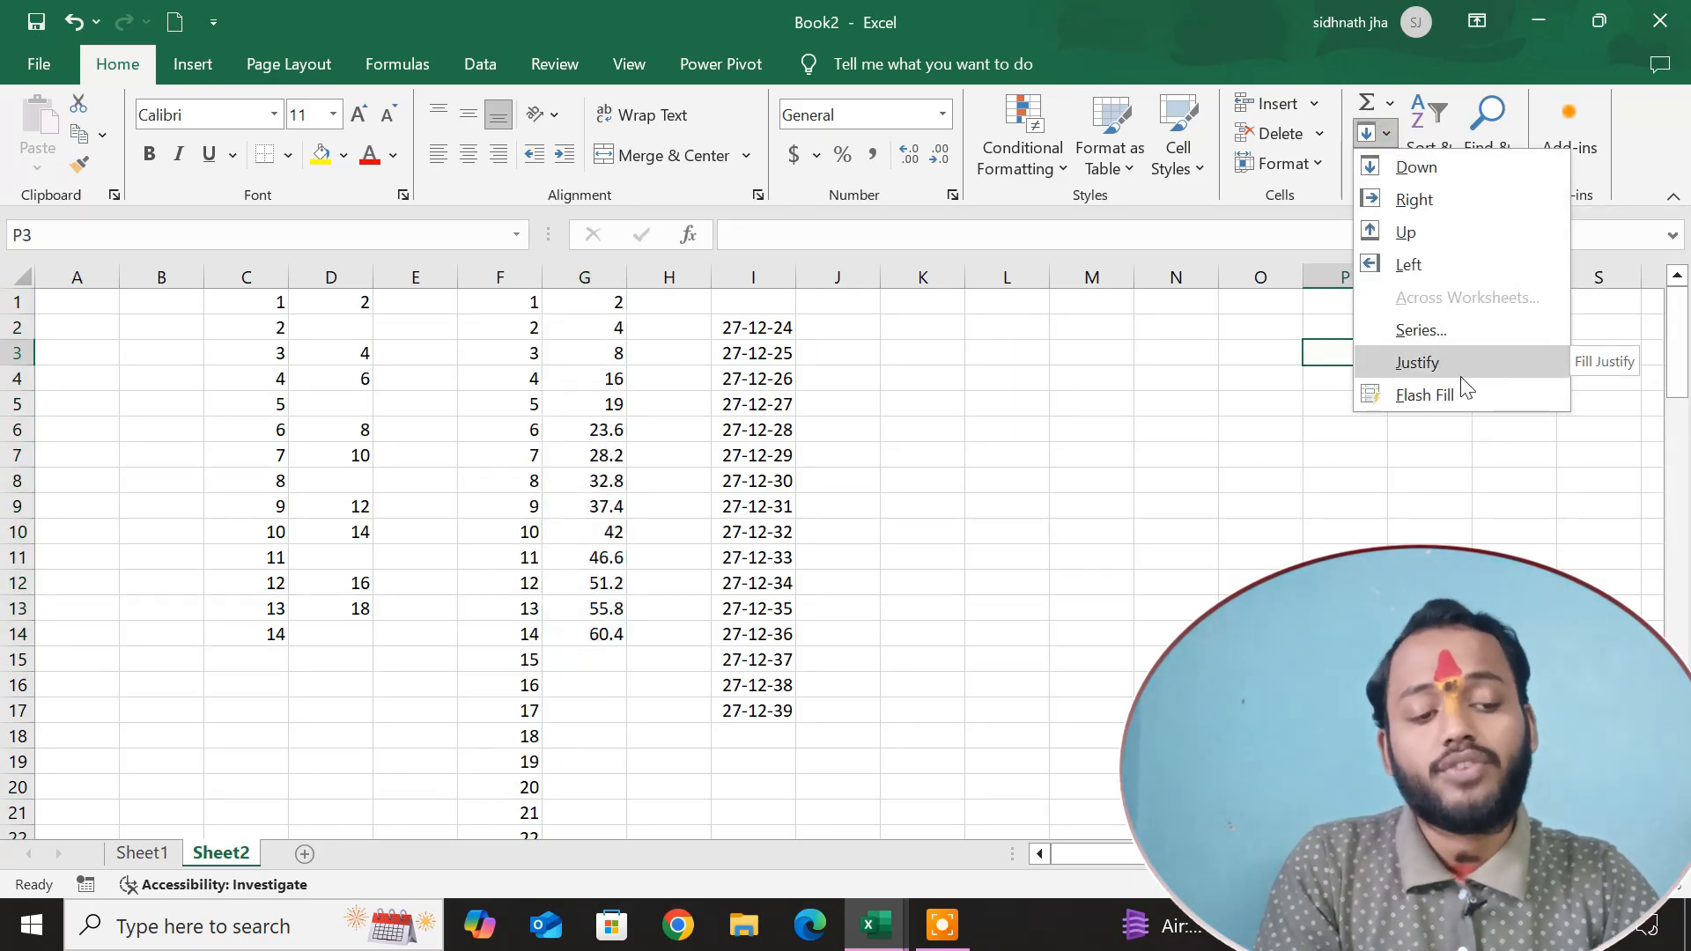
click(837, 304)
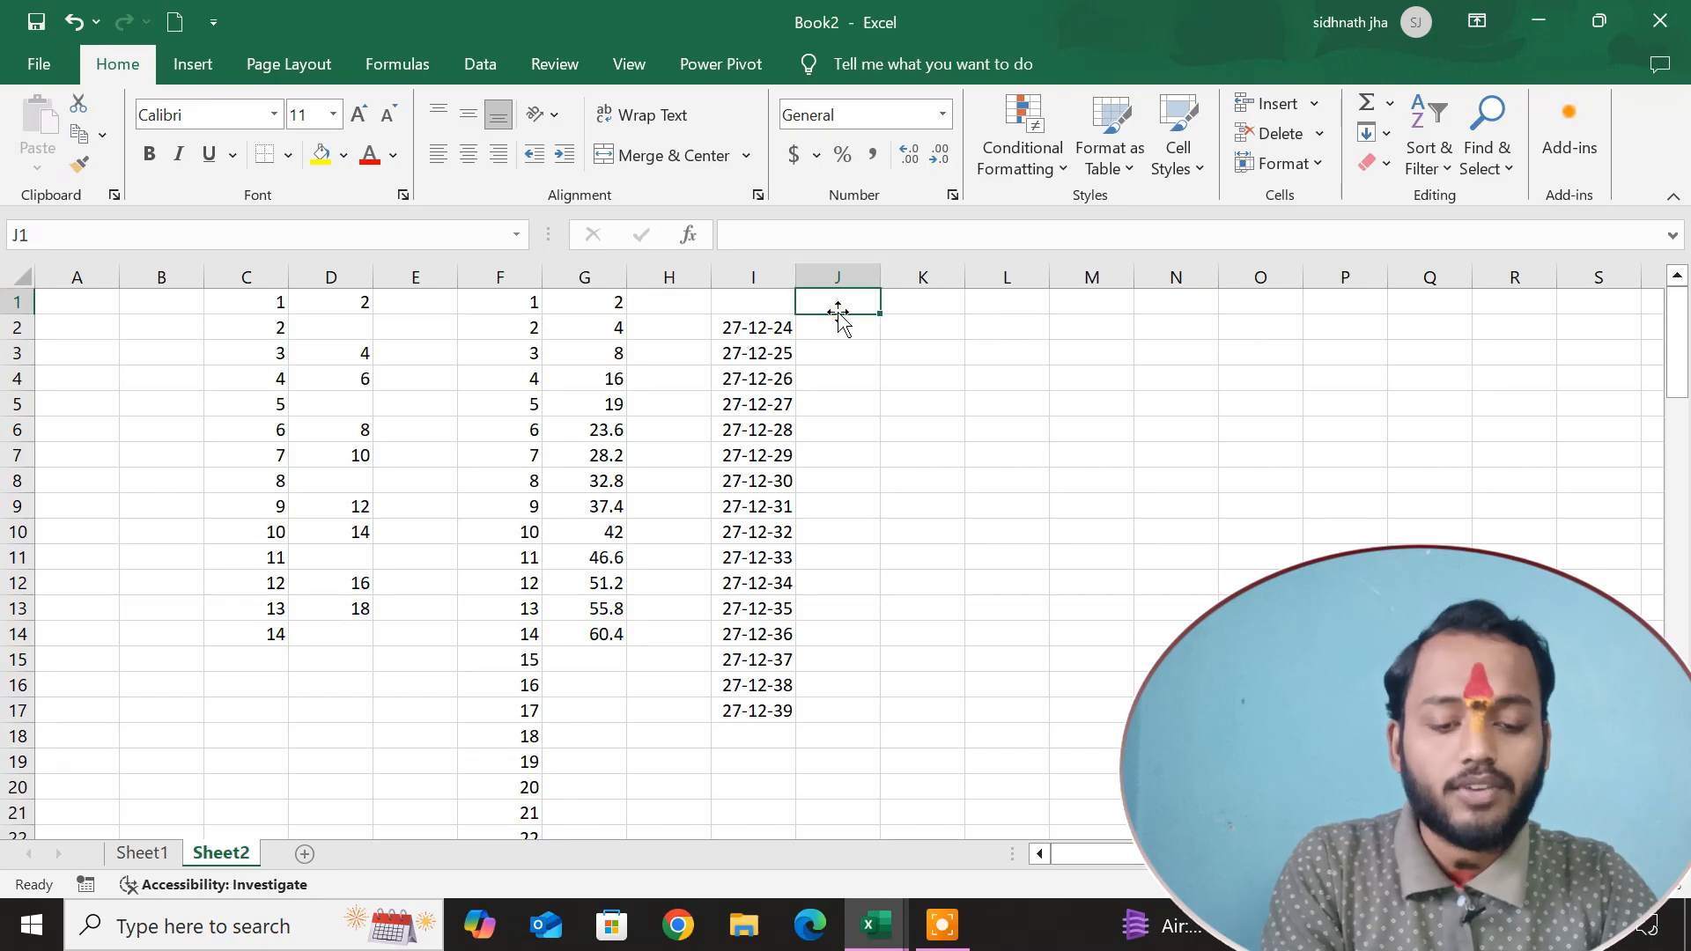
text(1)
key(Return)
text(2)
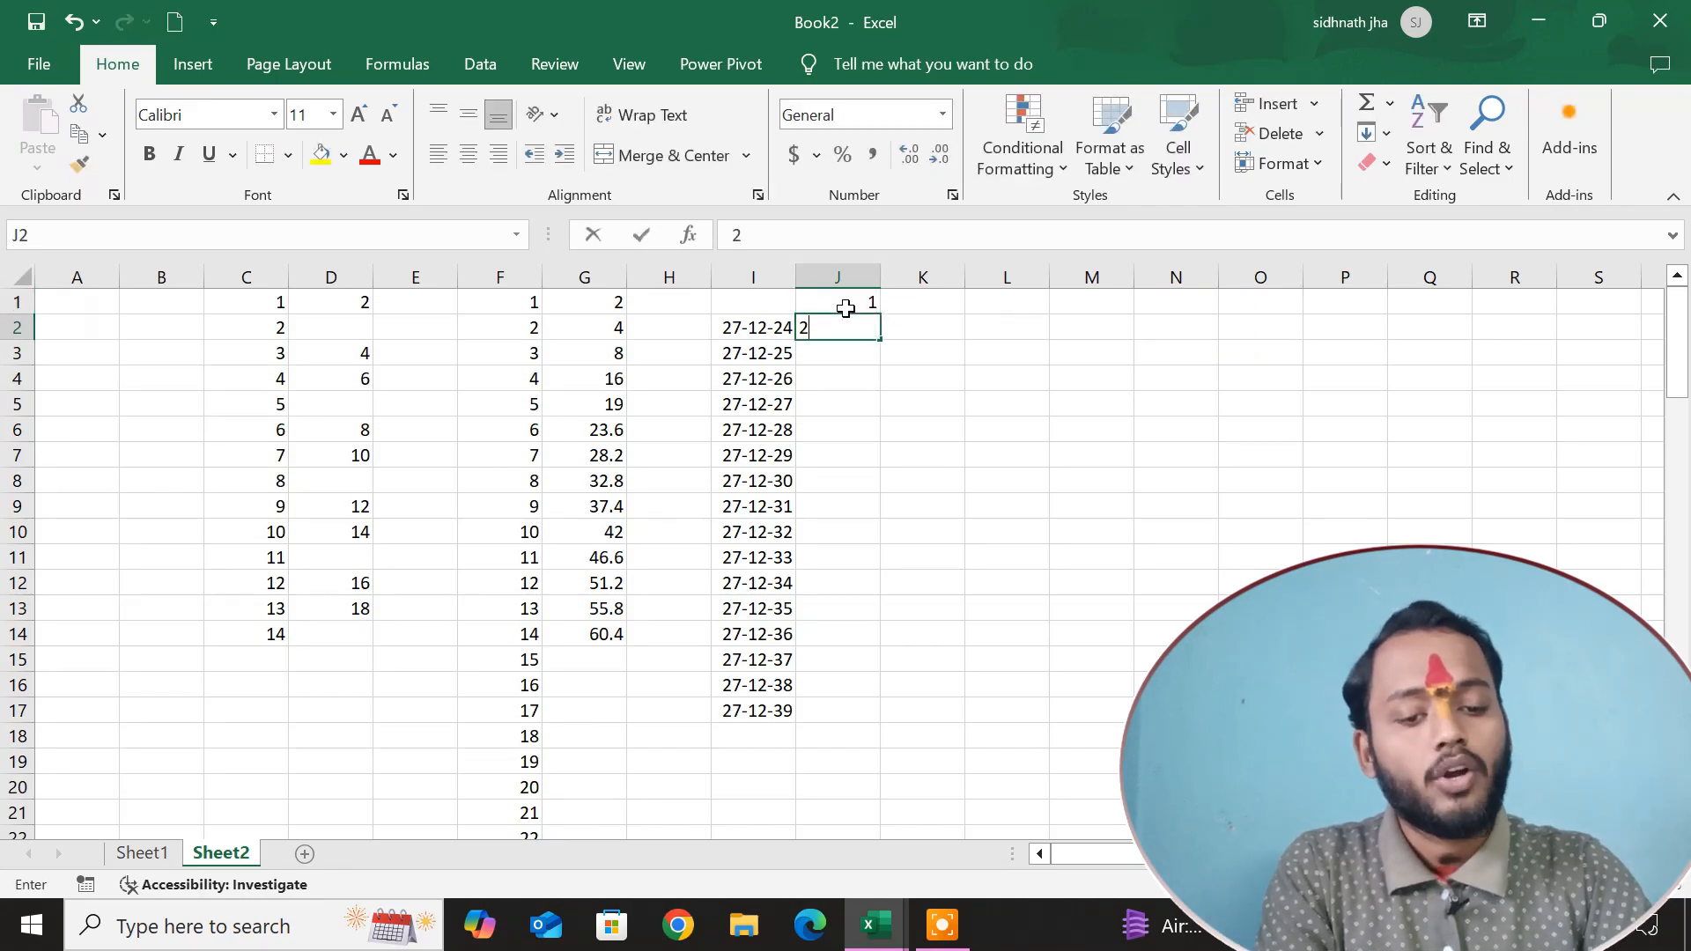
key(Return)
Fill J1:J21 down from its two starting values with a column series of type AutoFill.
click(861, 299)
drag(861, 359, 860, 815)
click(1379, 134)
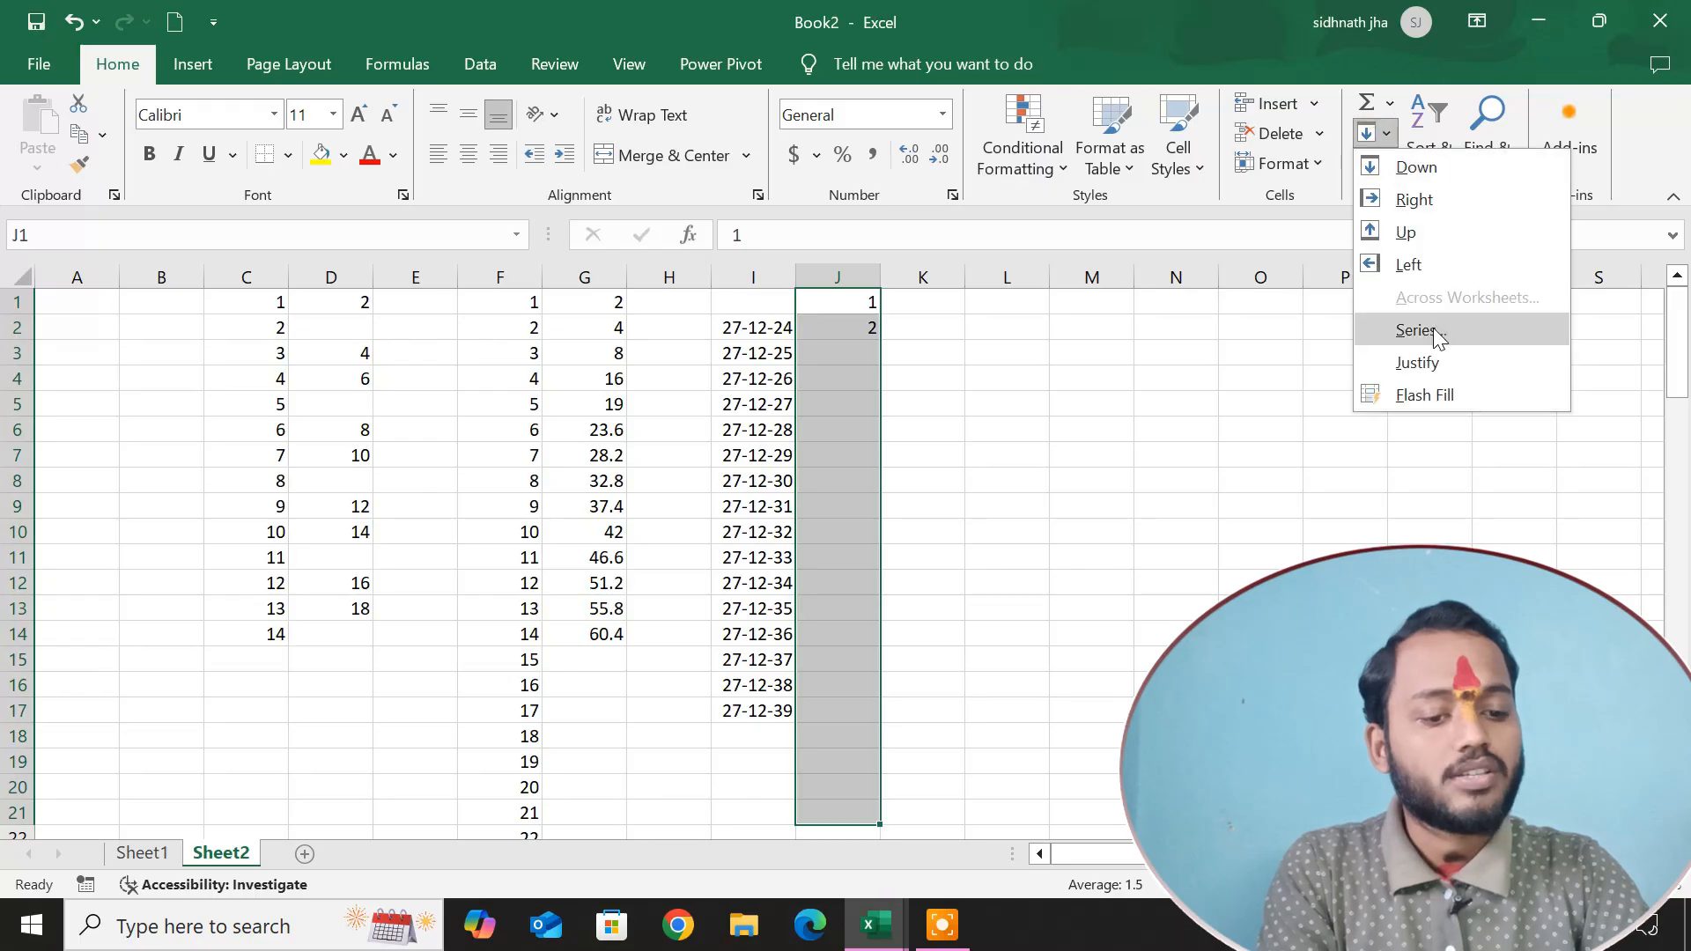
click(1434, 332)
click(1131, 350)
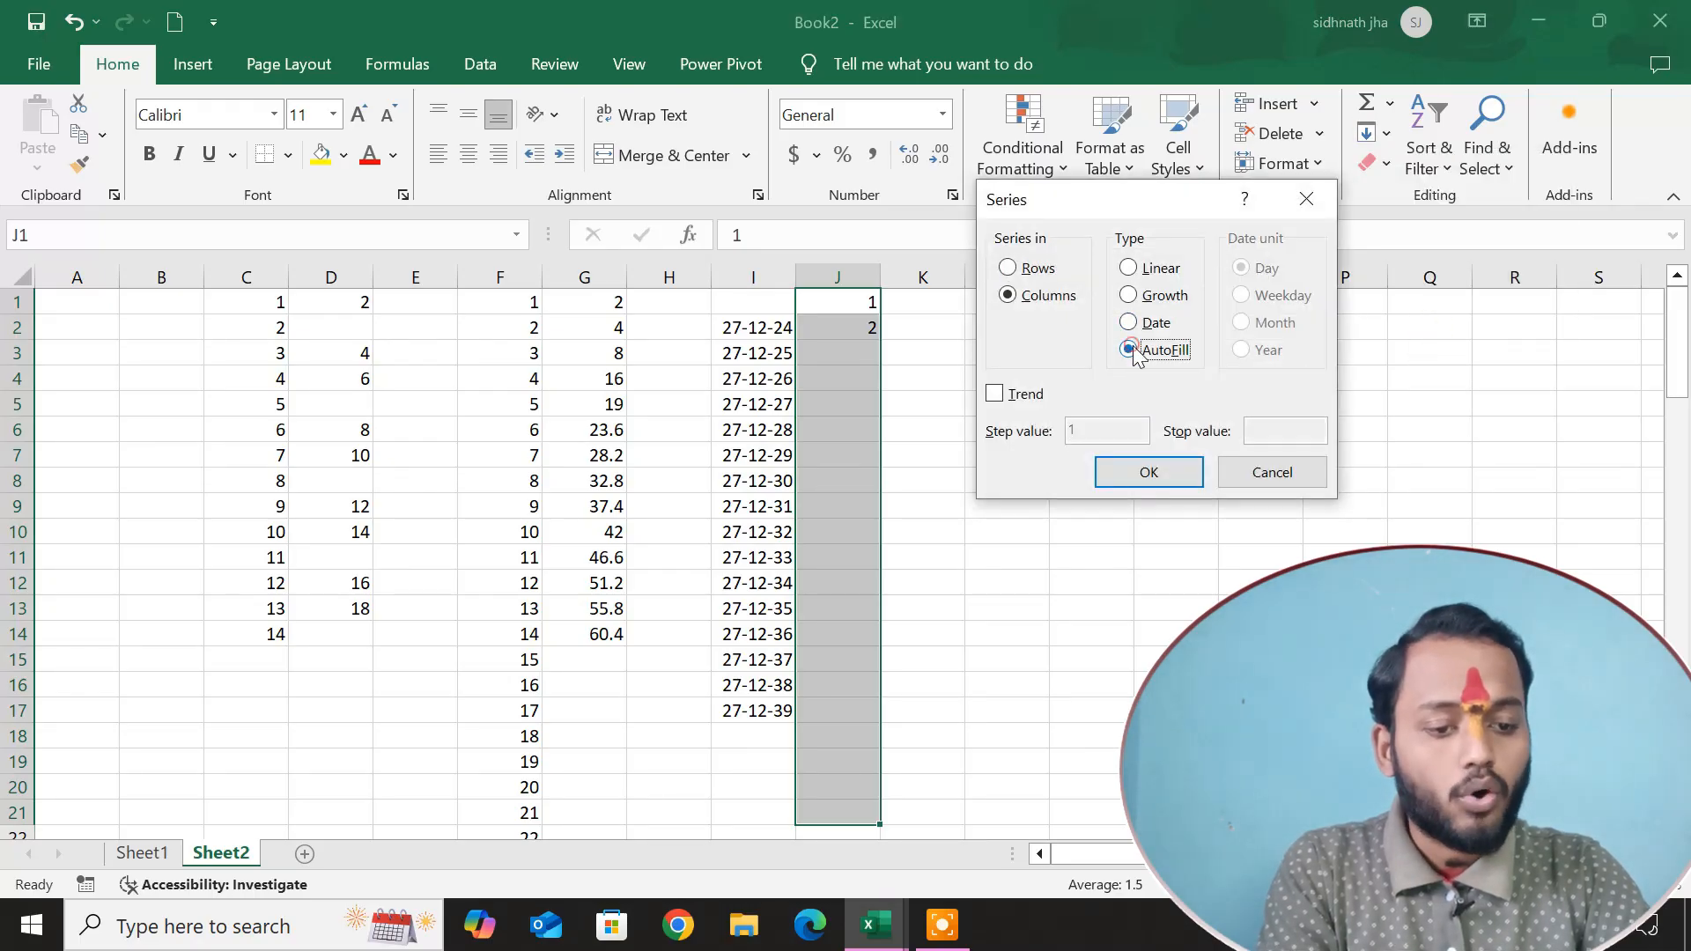
click(1148, 472)
scroll(1027, 590, down, 3)
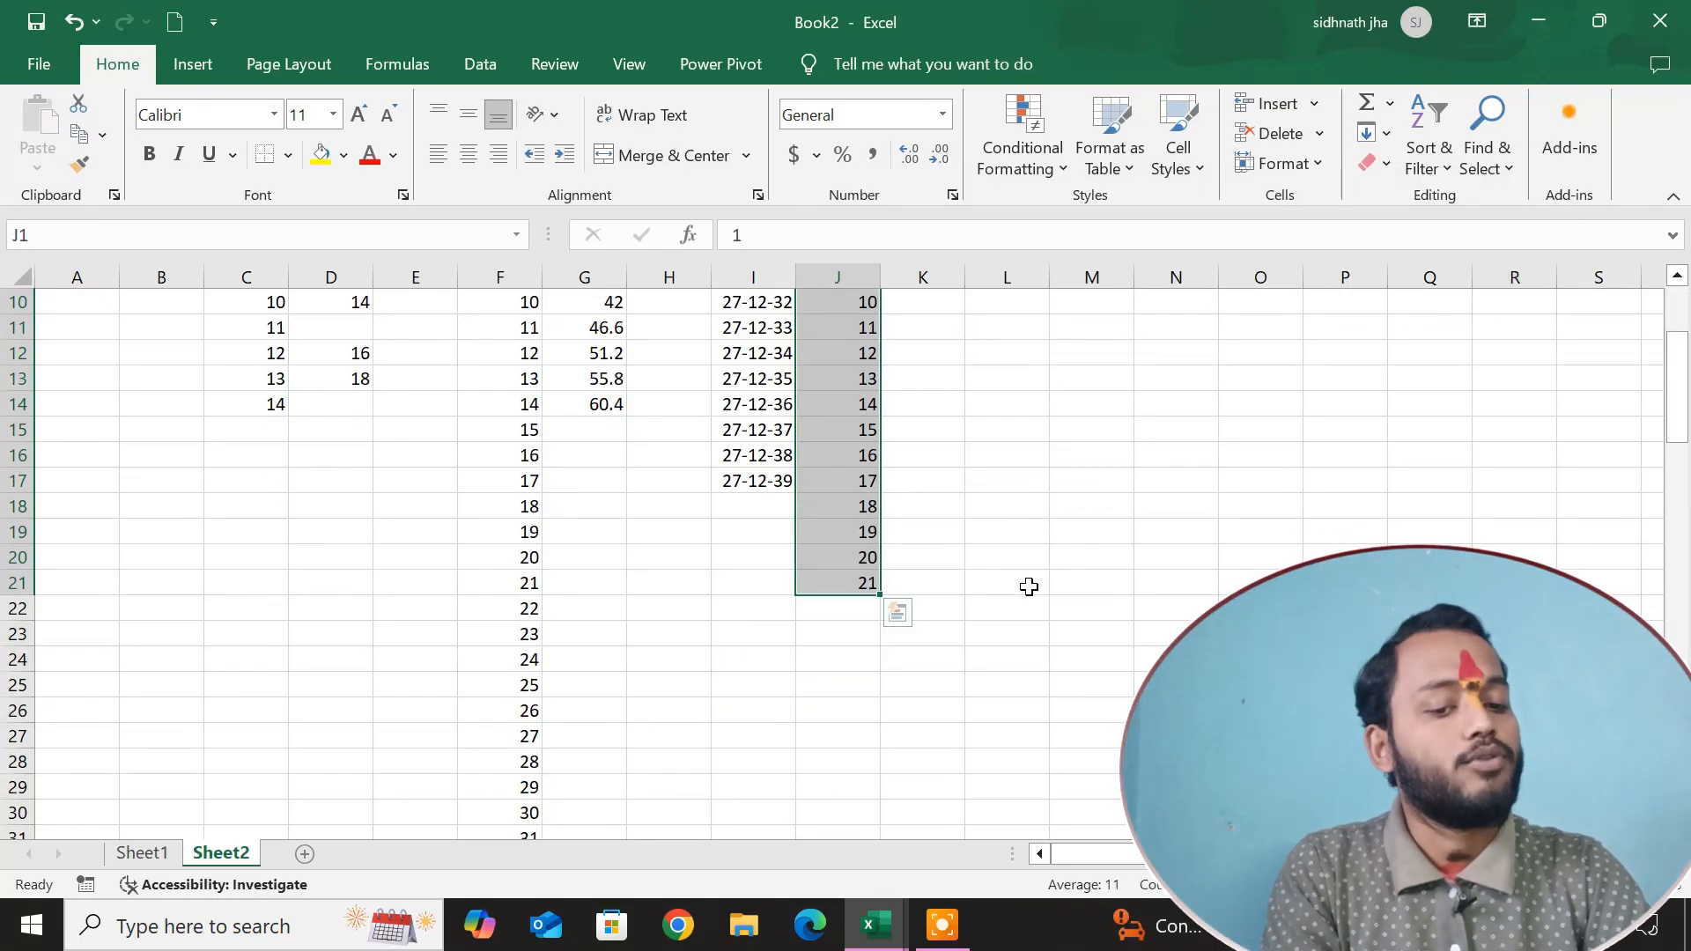
scroll(1008, 593, up, 3)
drag(1085, 504, 1085, 485)
click(971, 327)
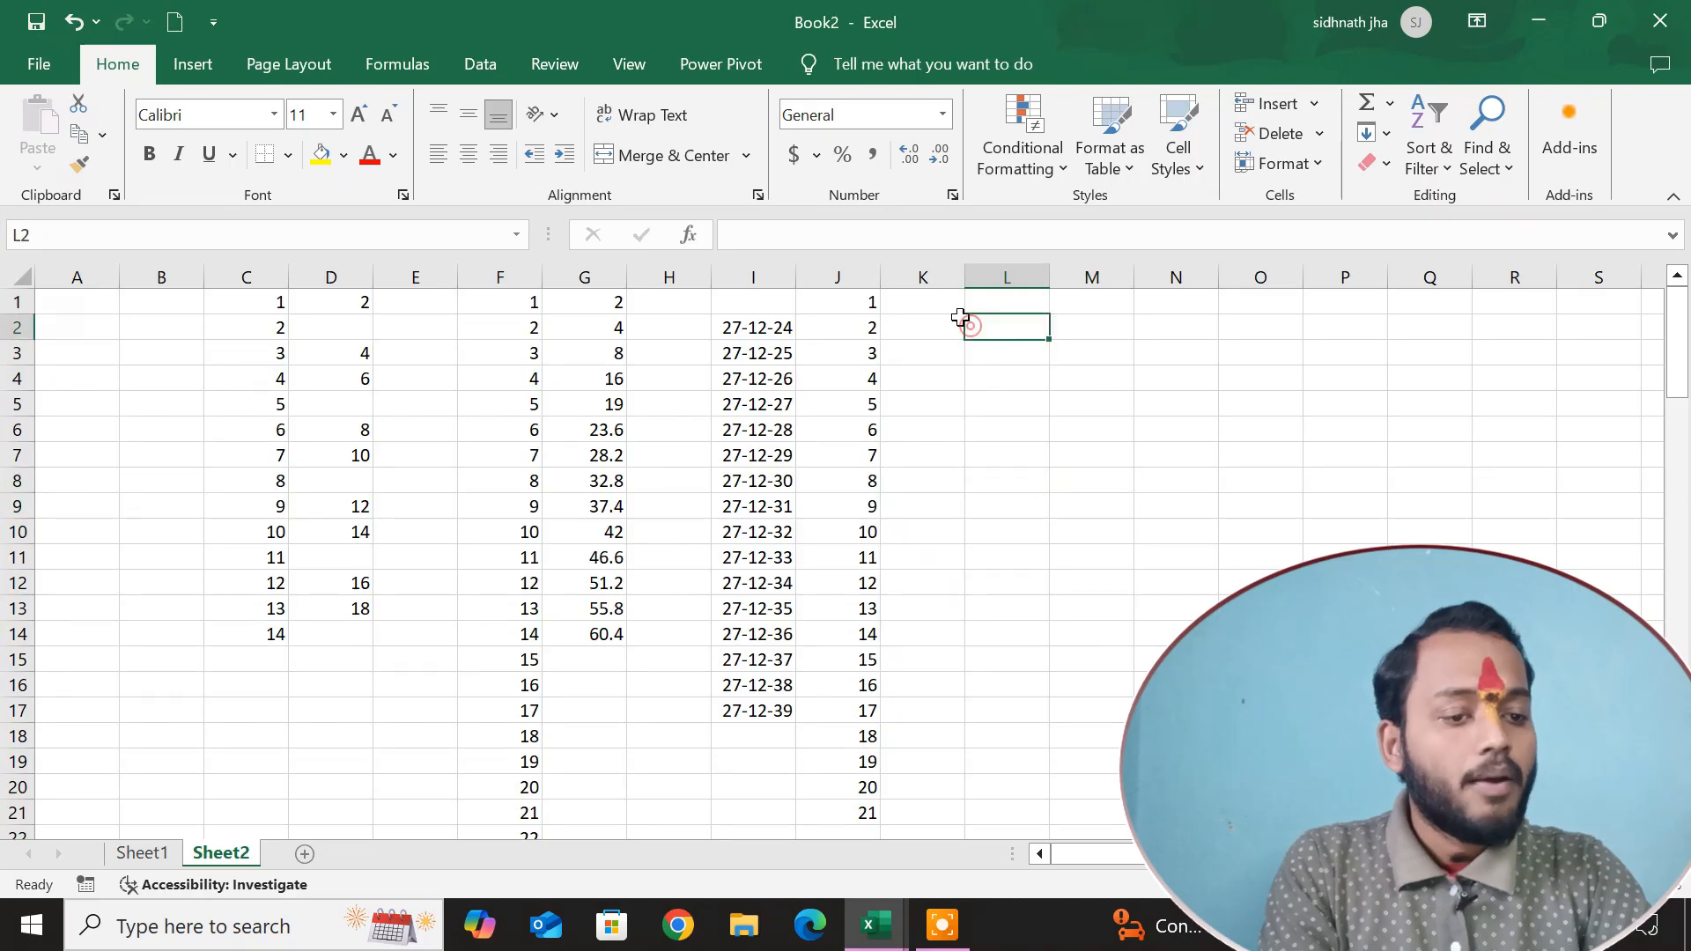
Enter the text "xyz abc 123 fqr bhu" in cell M6.
click(1376, 133)
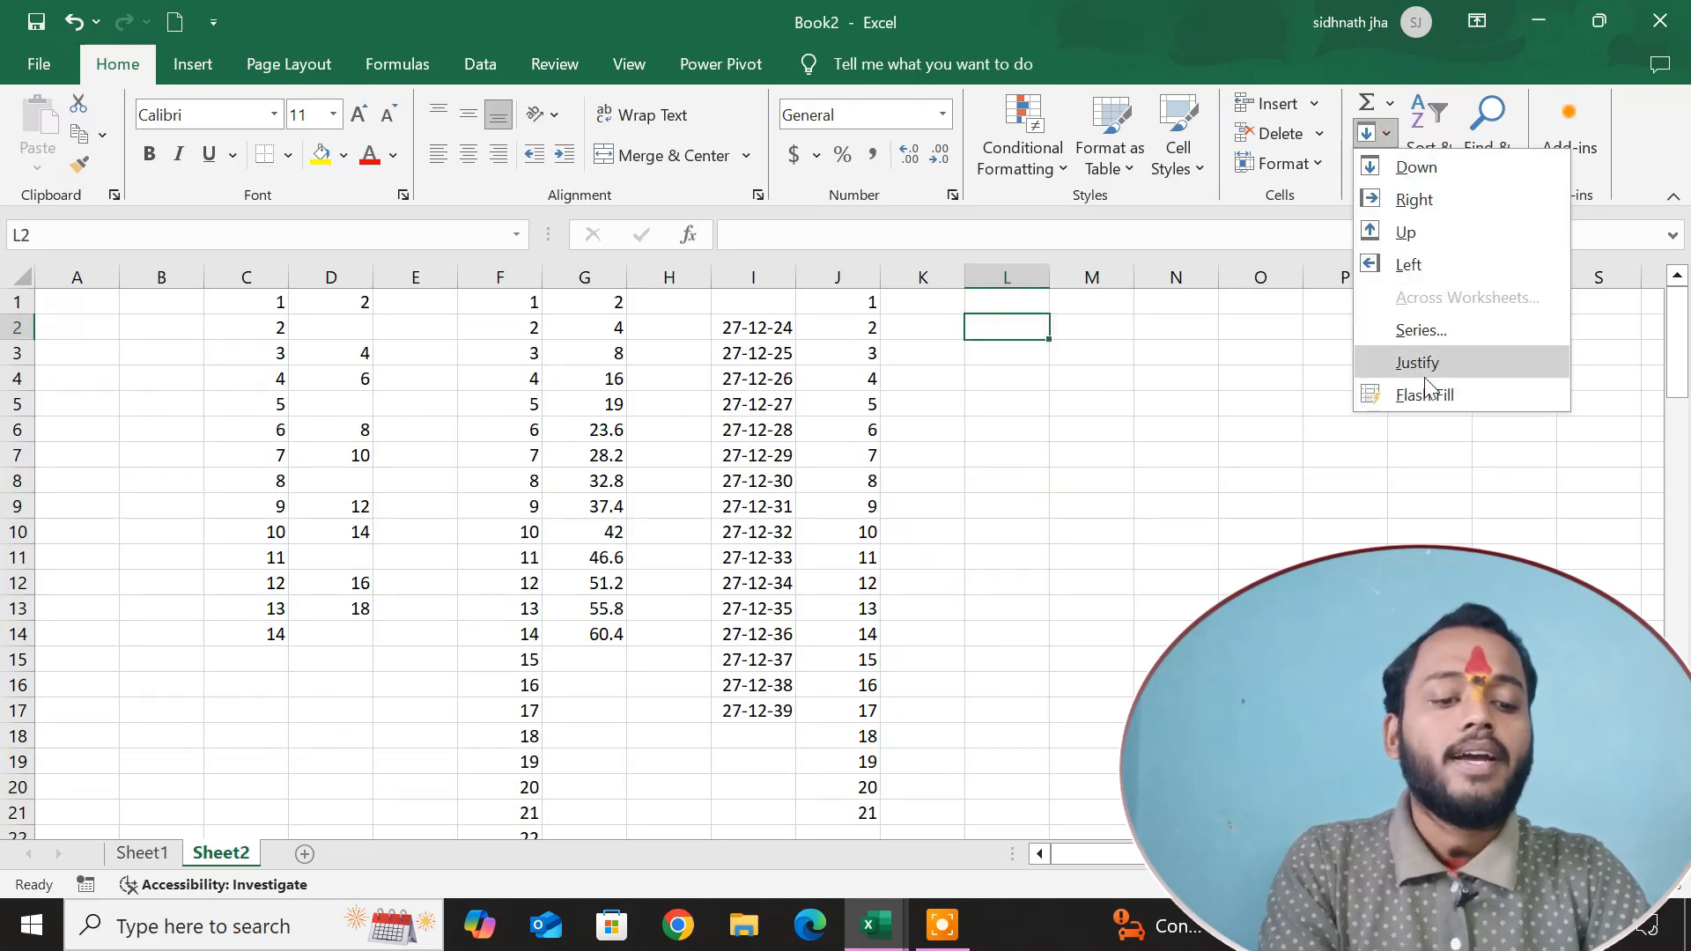
click(1046, 431)
click(1094, 432)
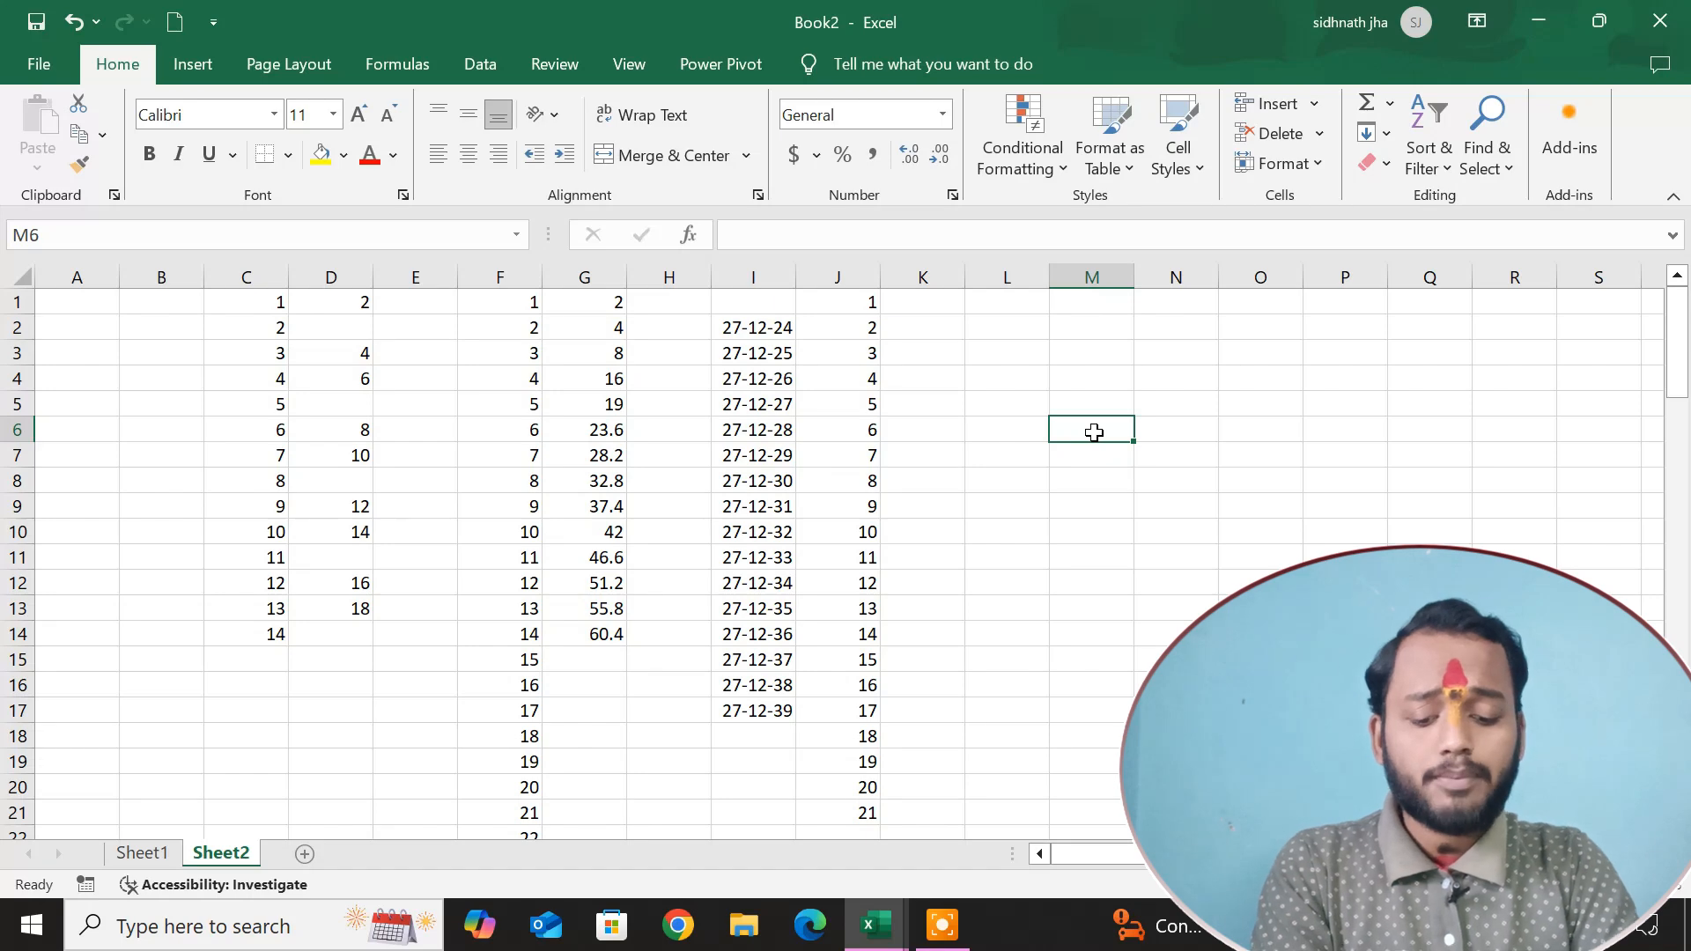
text(xyz abc)
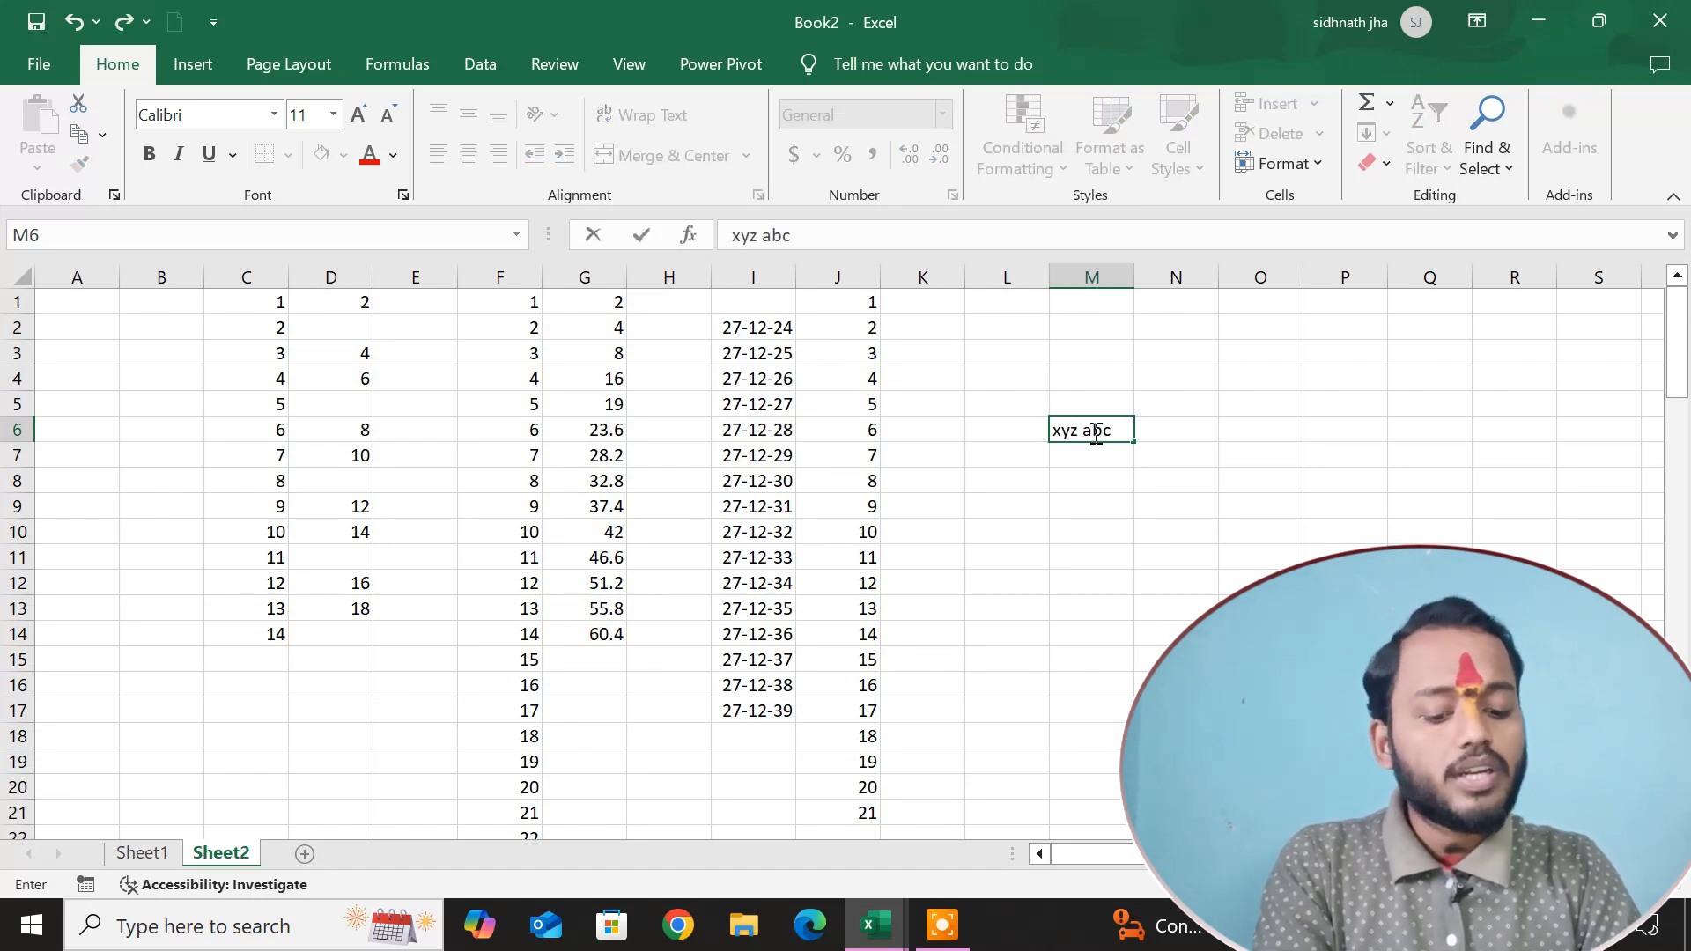
text( 123 )
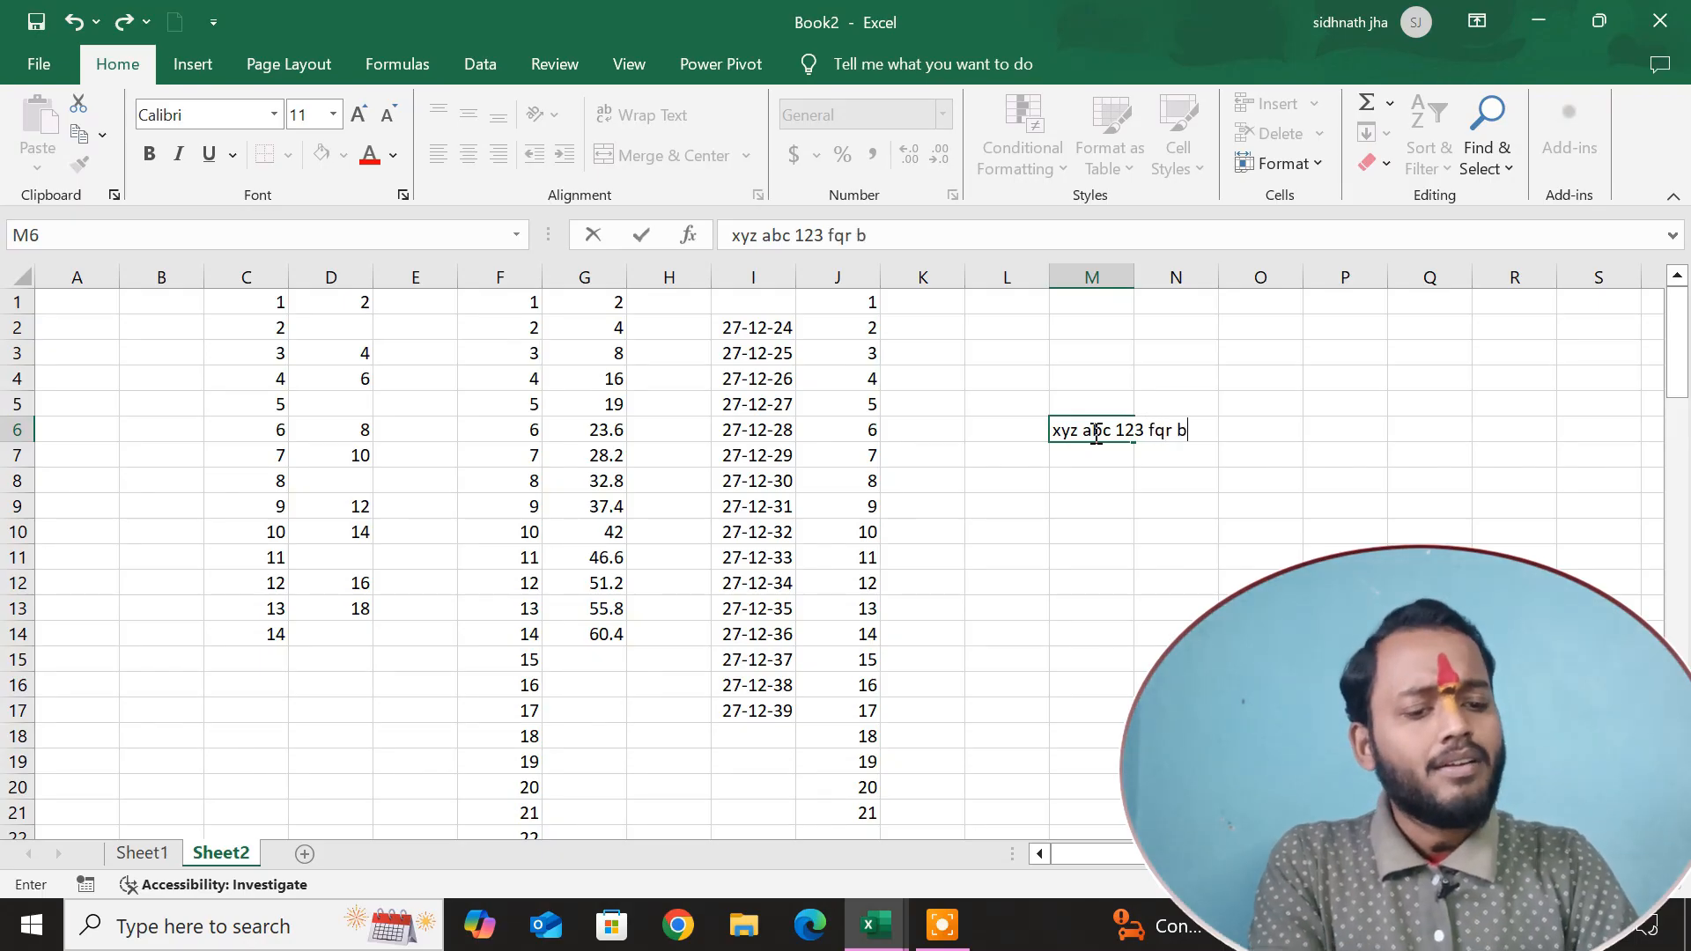
text(fqr bhu)
key(Return)
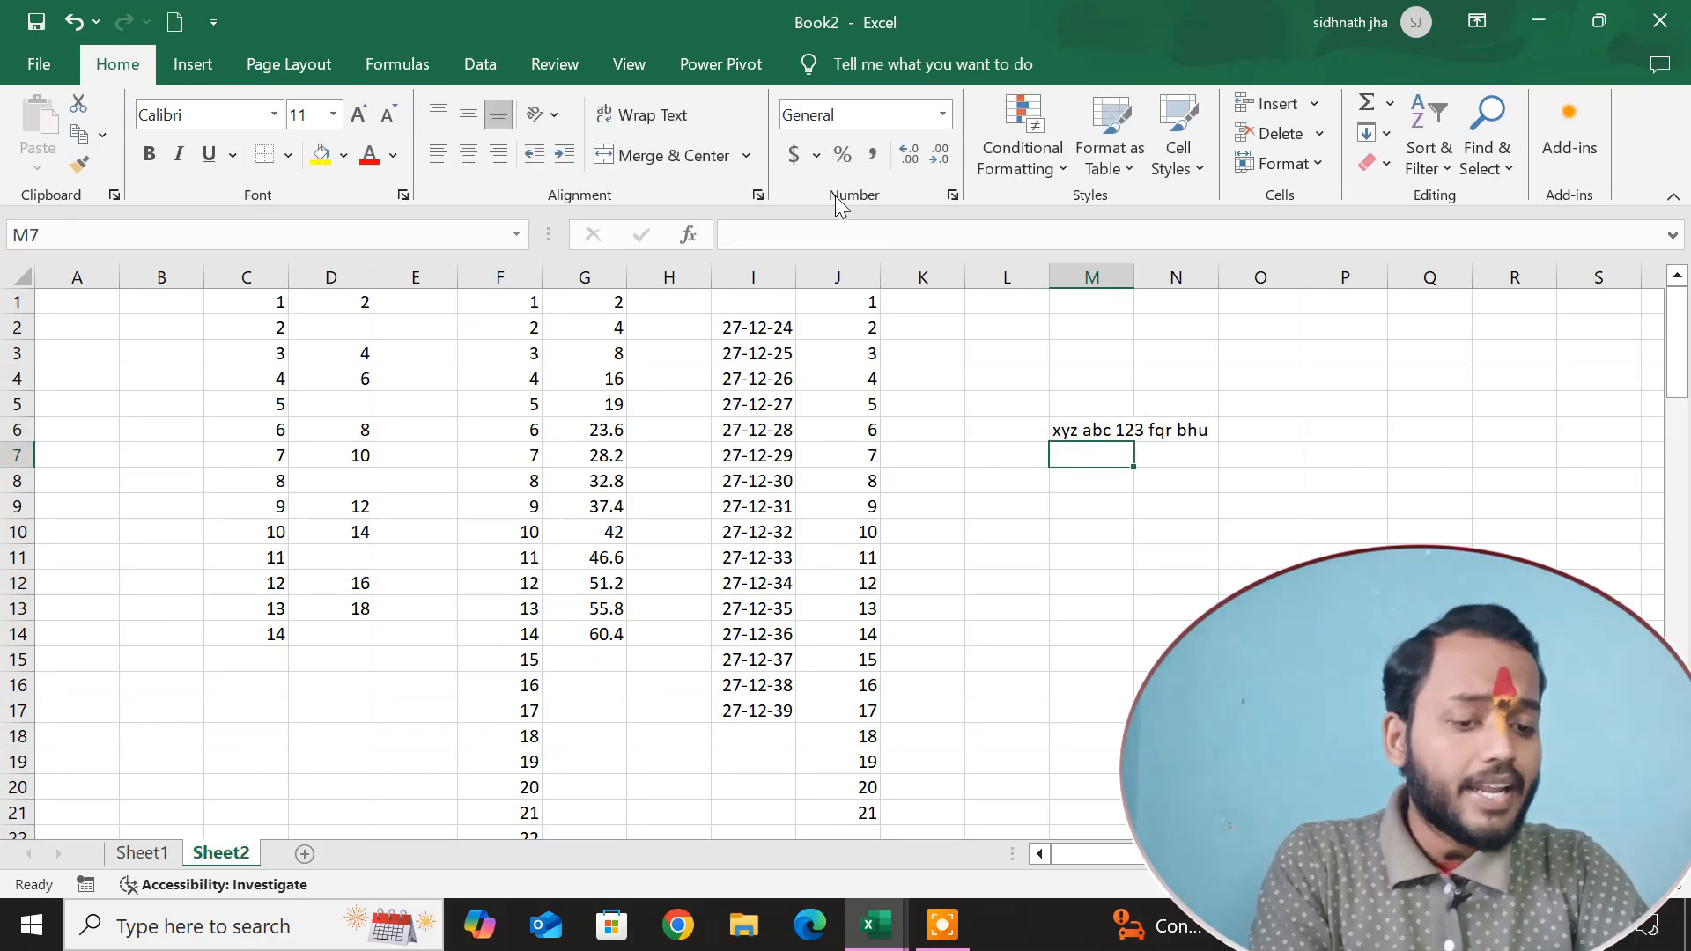
Apply Fill Justify to the text in M6, letting it extend into the cells below.
click(1080, 429)
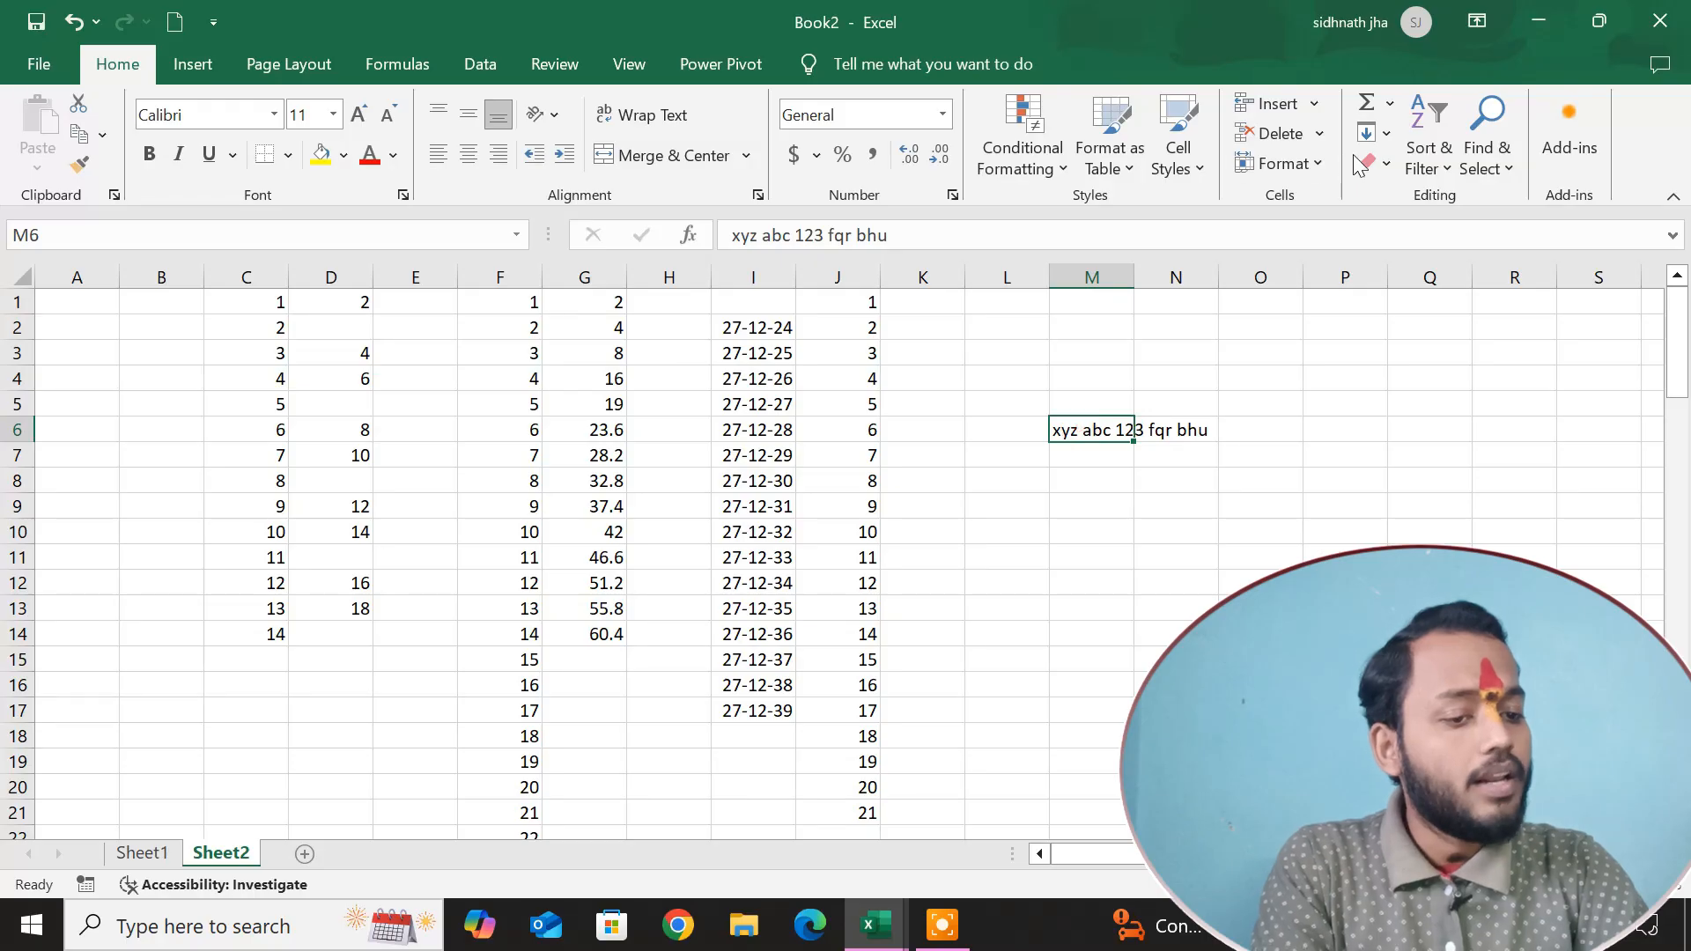
click(1388, 133)
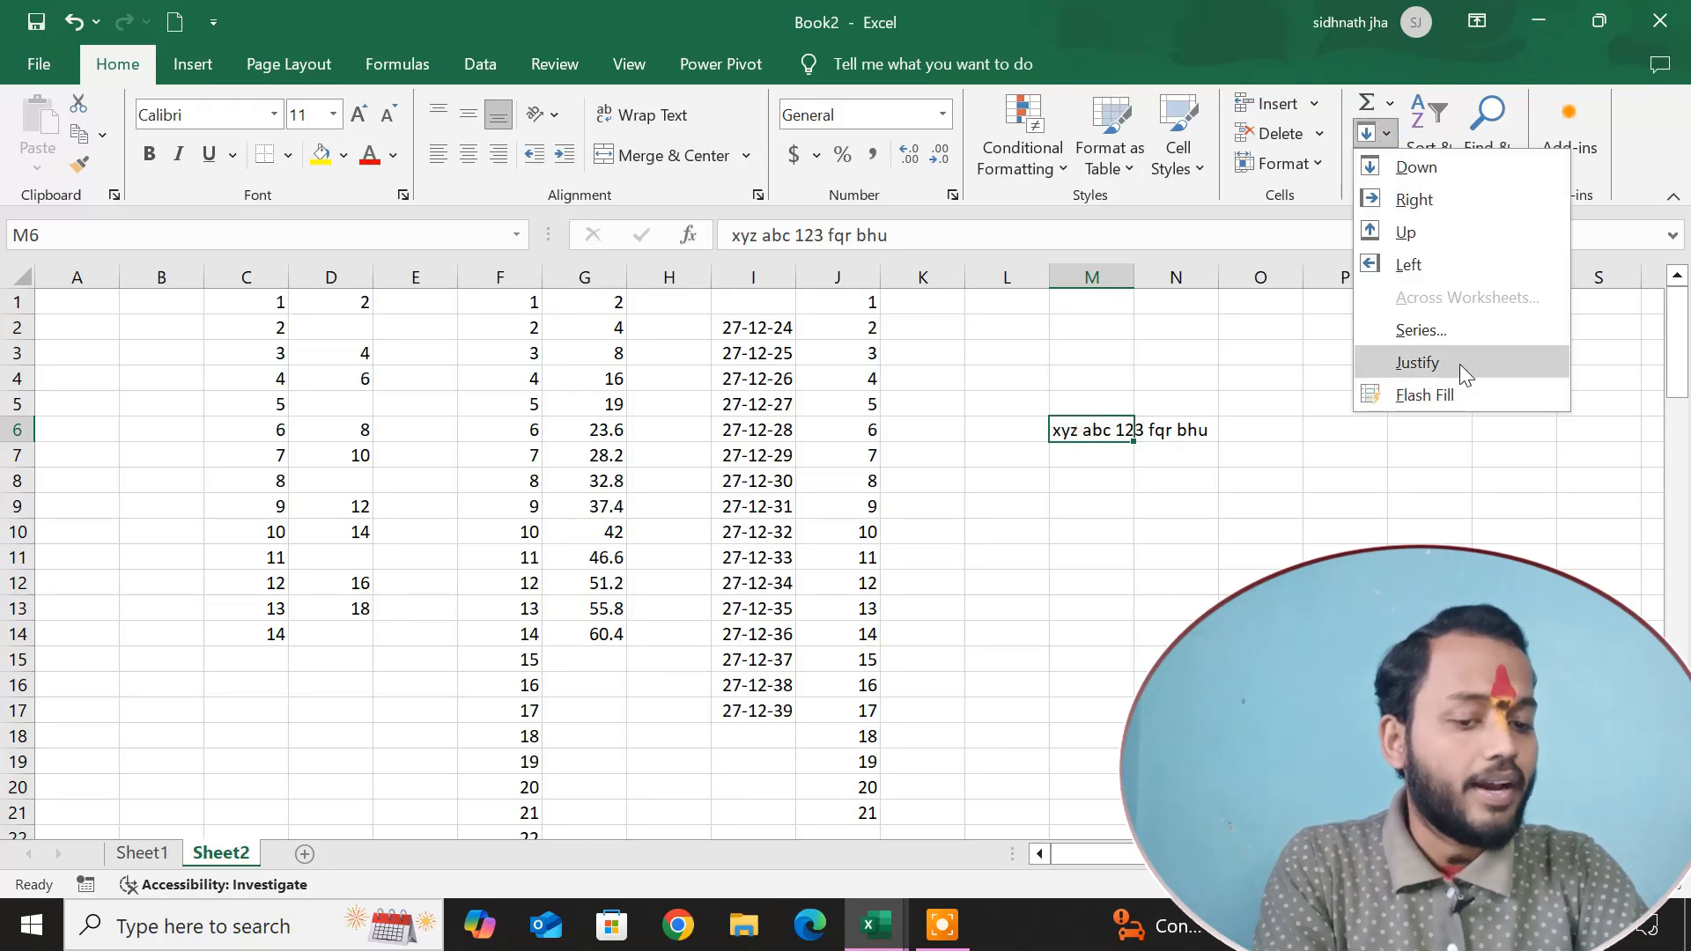
click(1459, 363)
click(804, 537)
click(1179, 558)
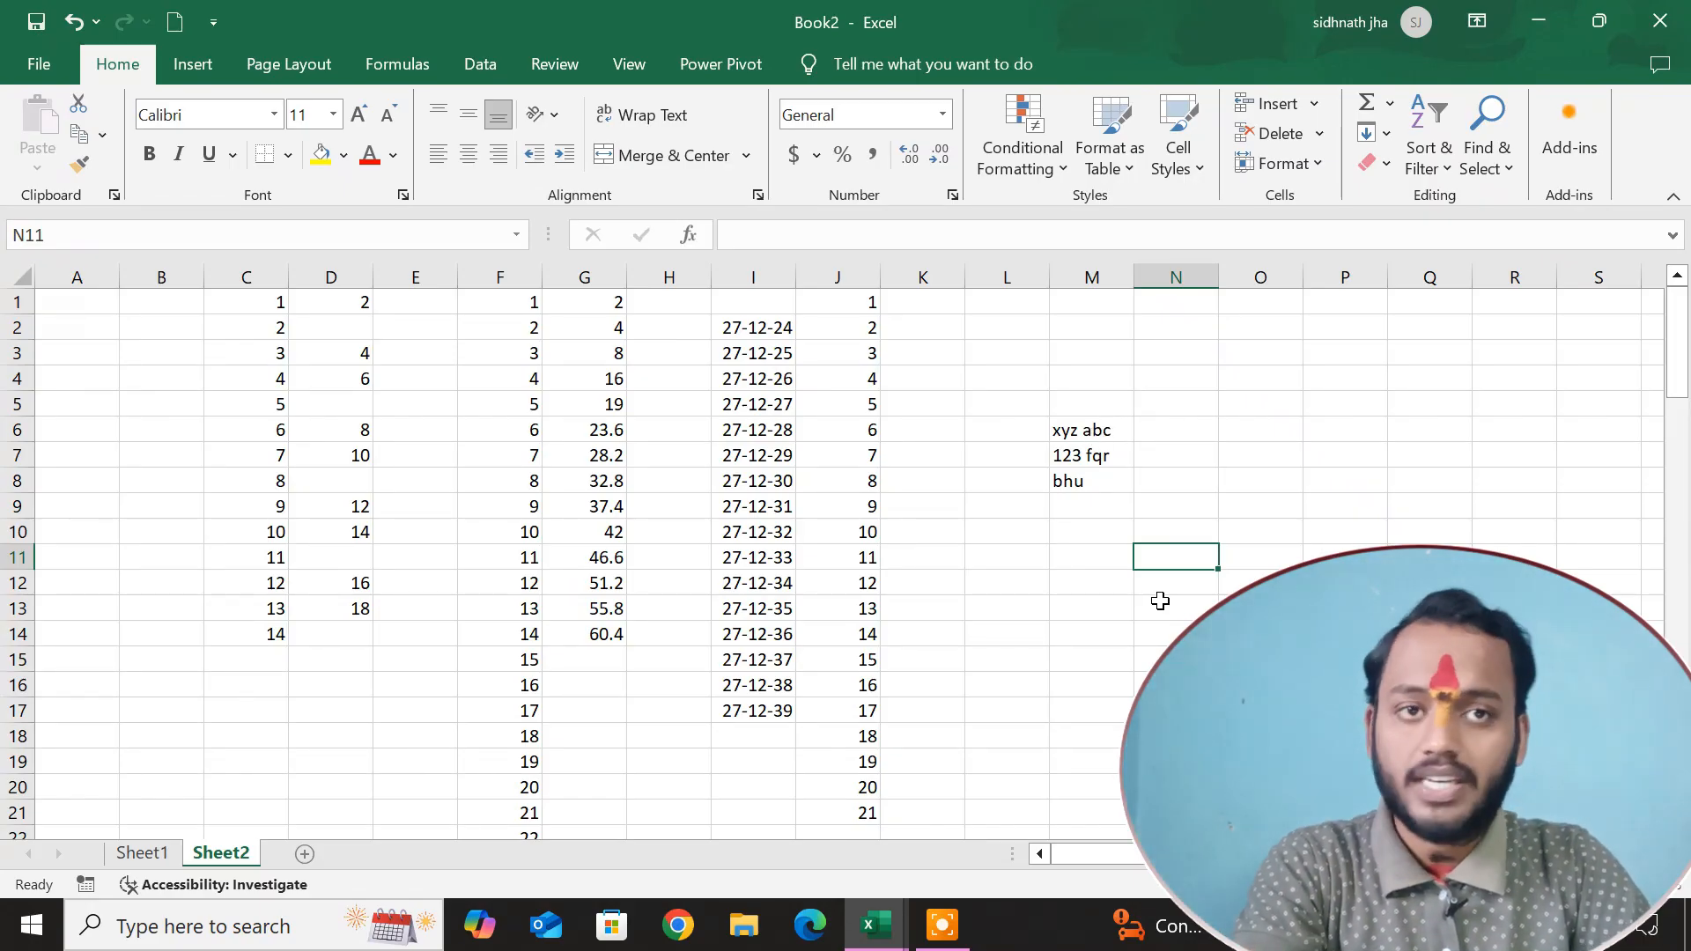
click(1182, 505)
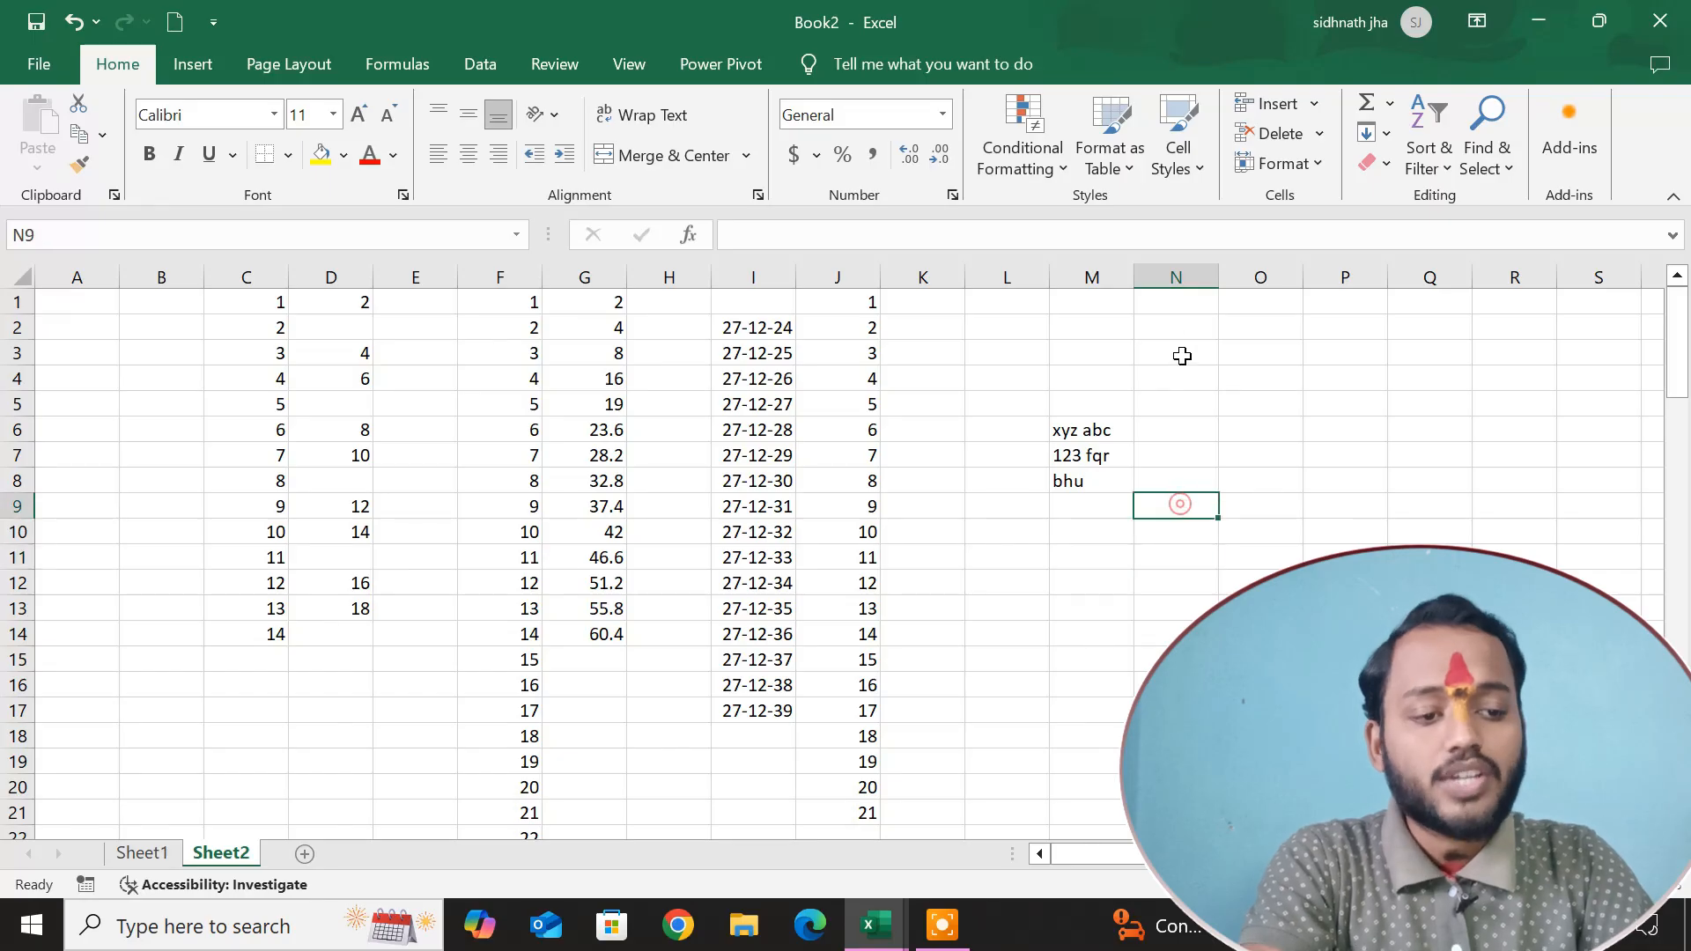
click(1387, 165)
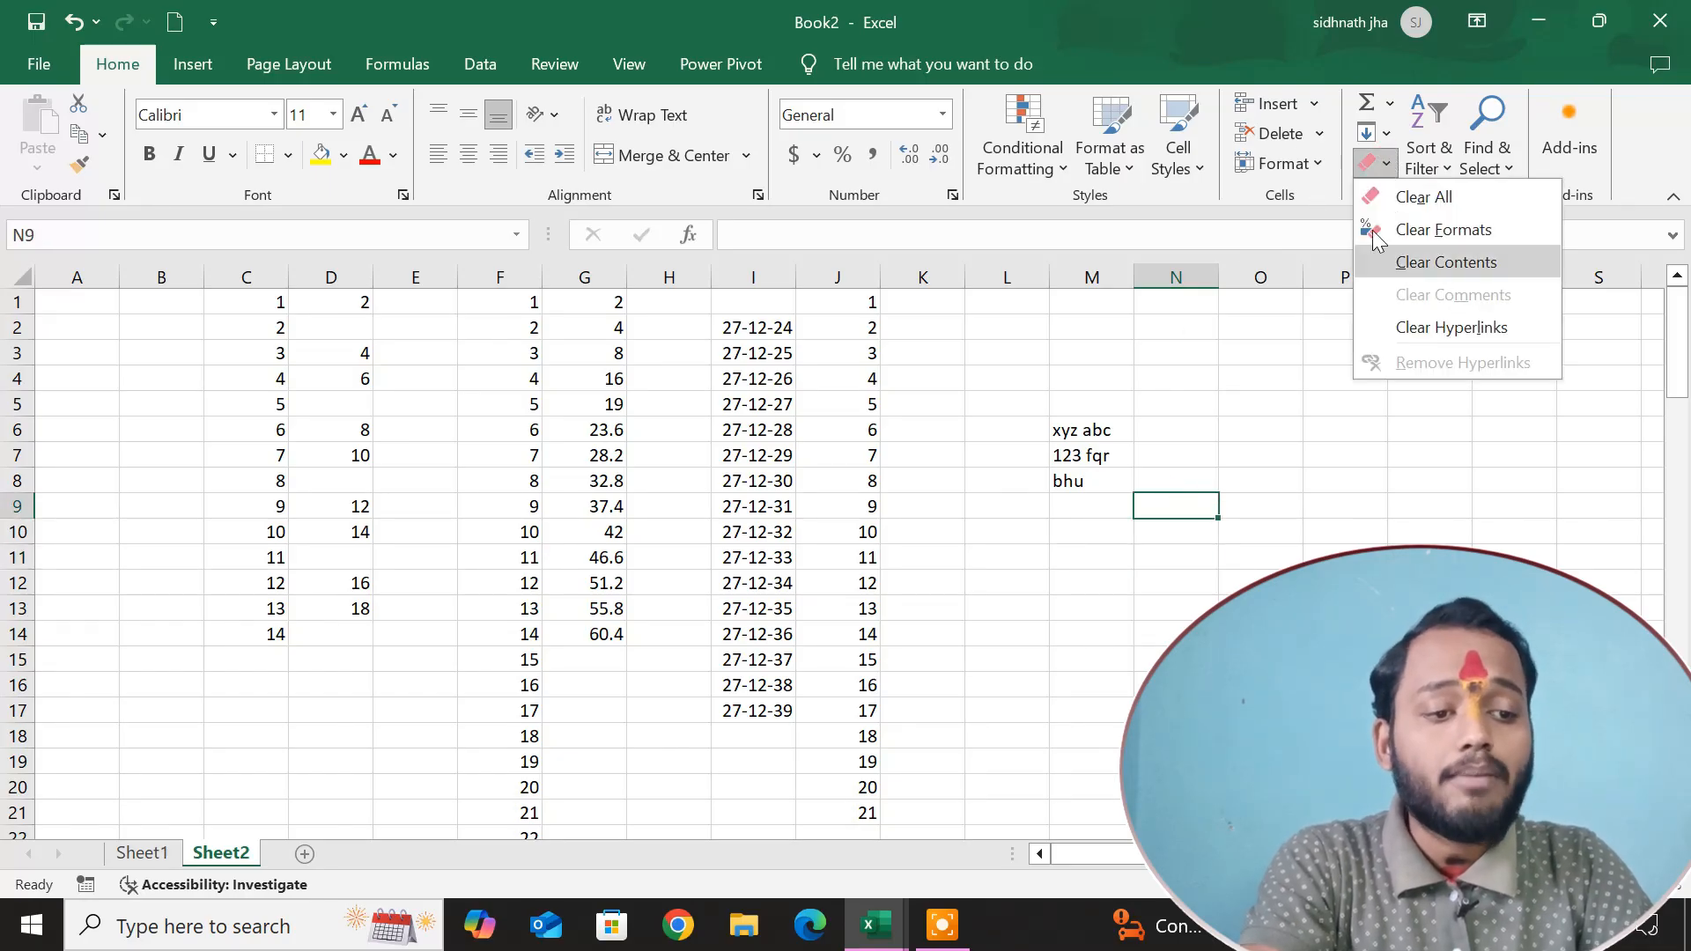
click(1378, 132)
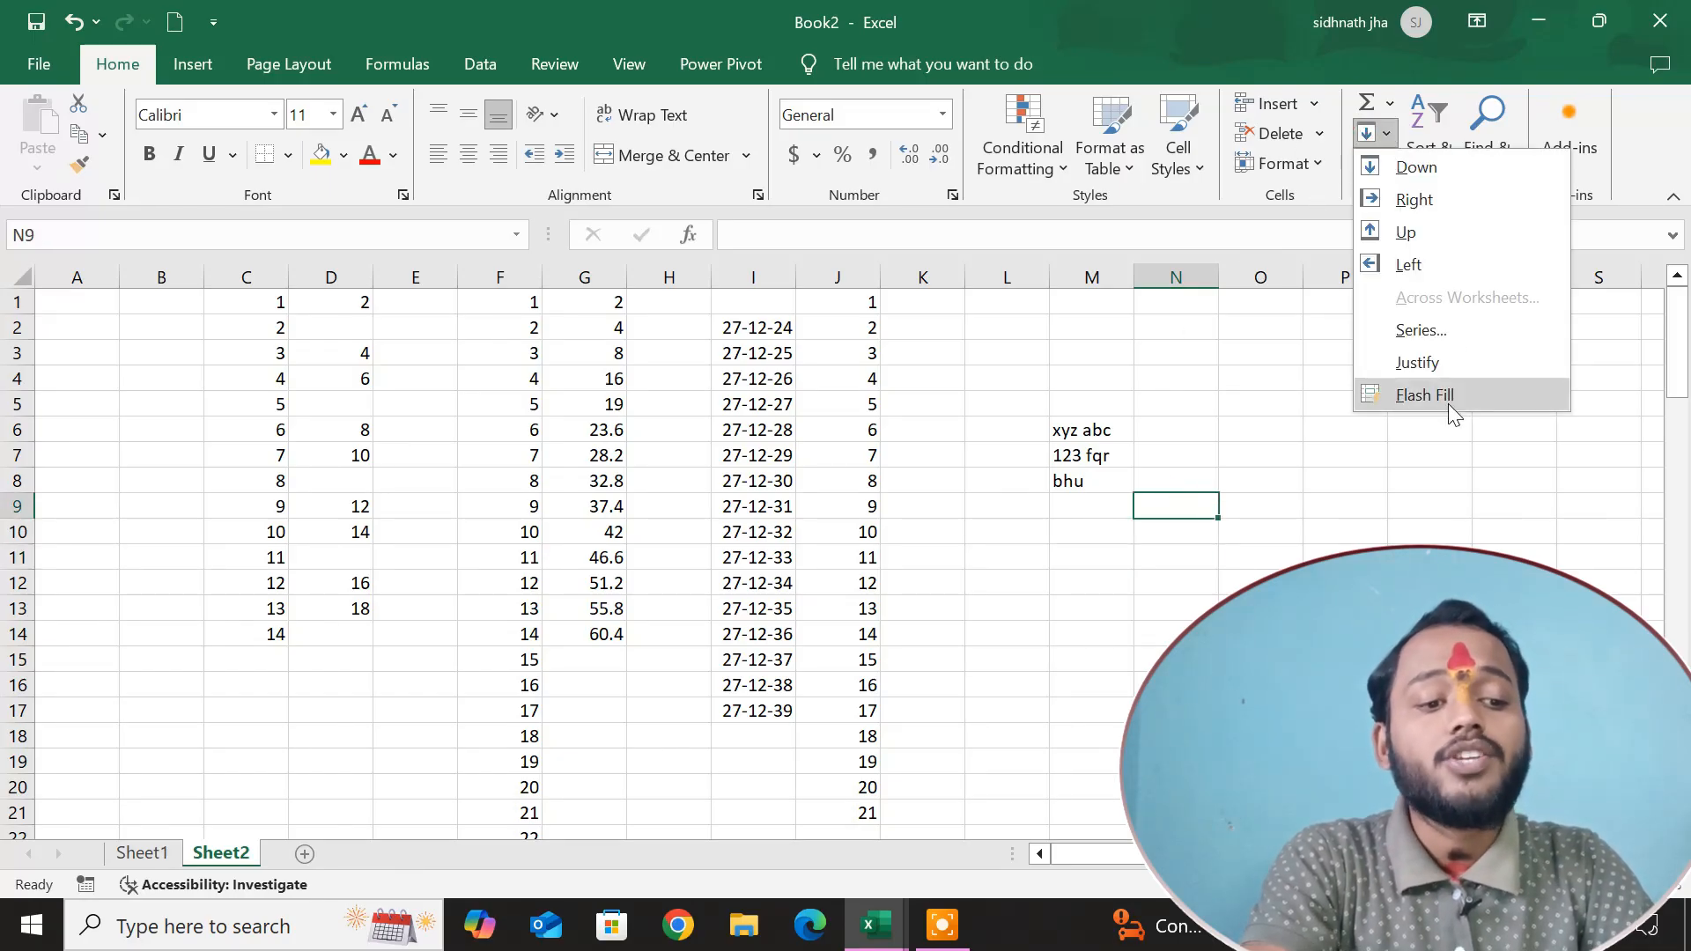
click(1175, 569)
click(1176, 403)
Enter the weekday name Sunday in cell N3, keeping that cell selected.
click(1175, 352)
text(s)
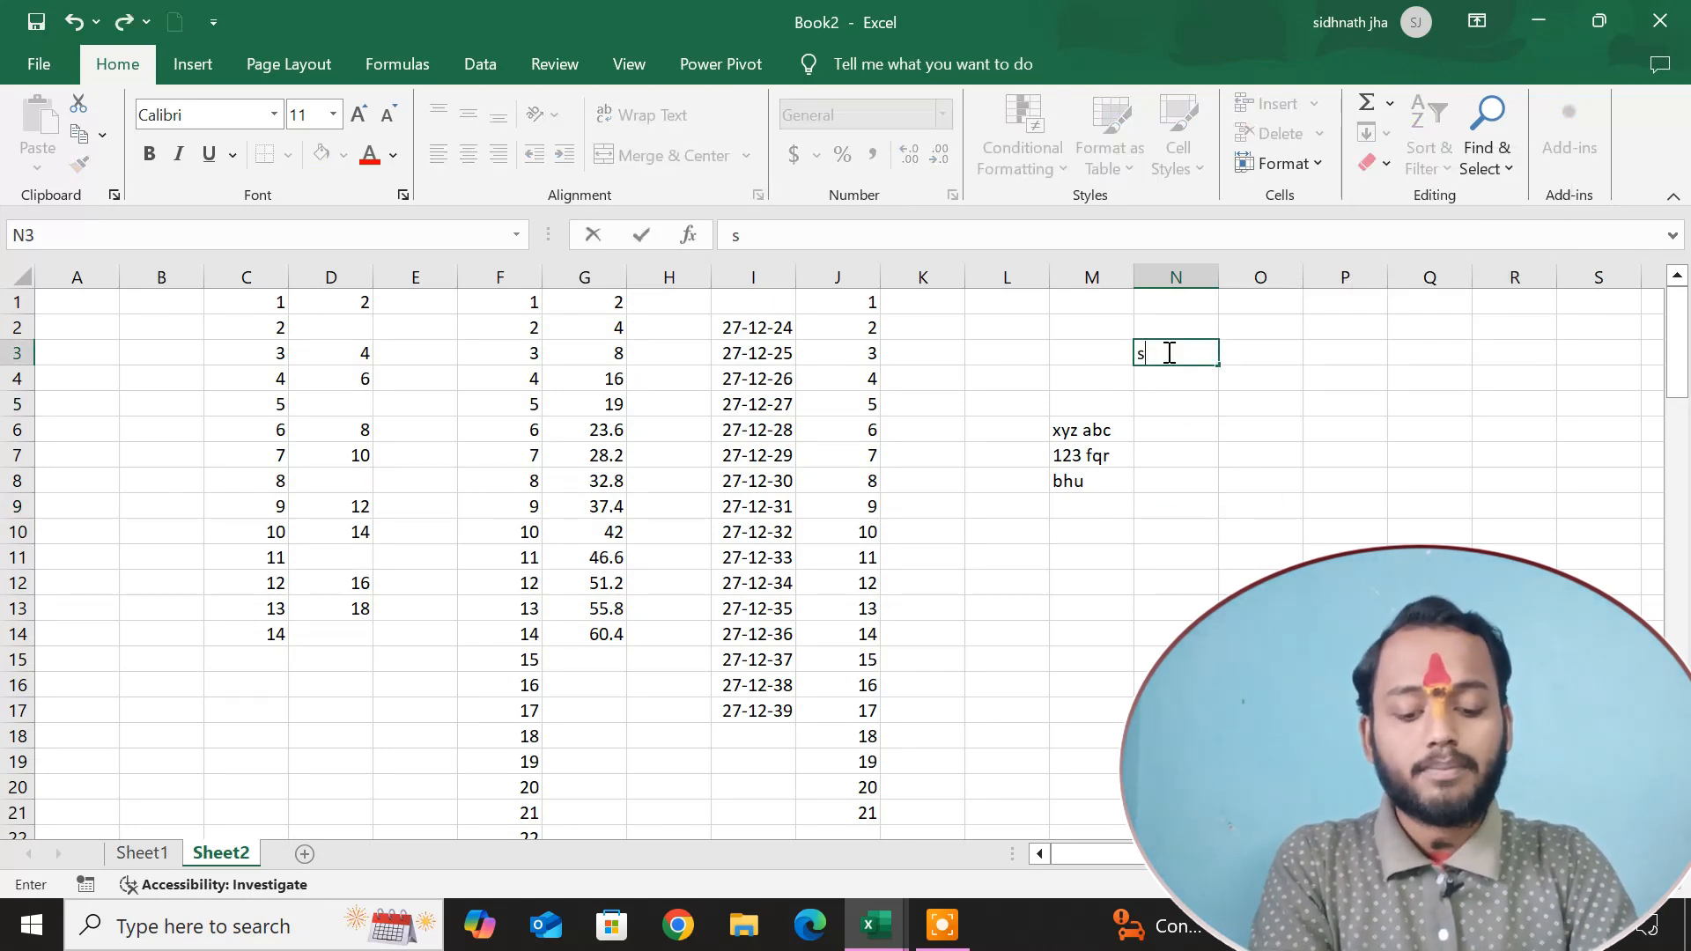
text(unday)
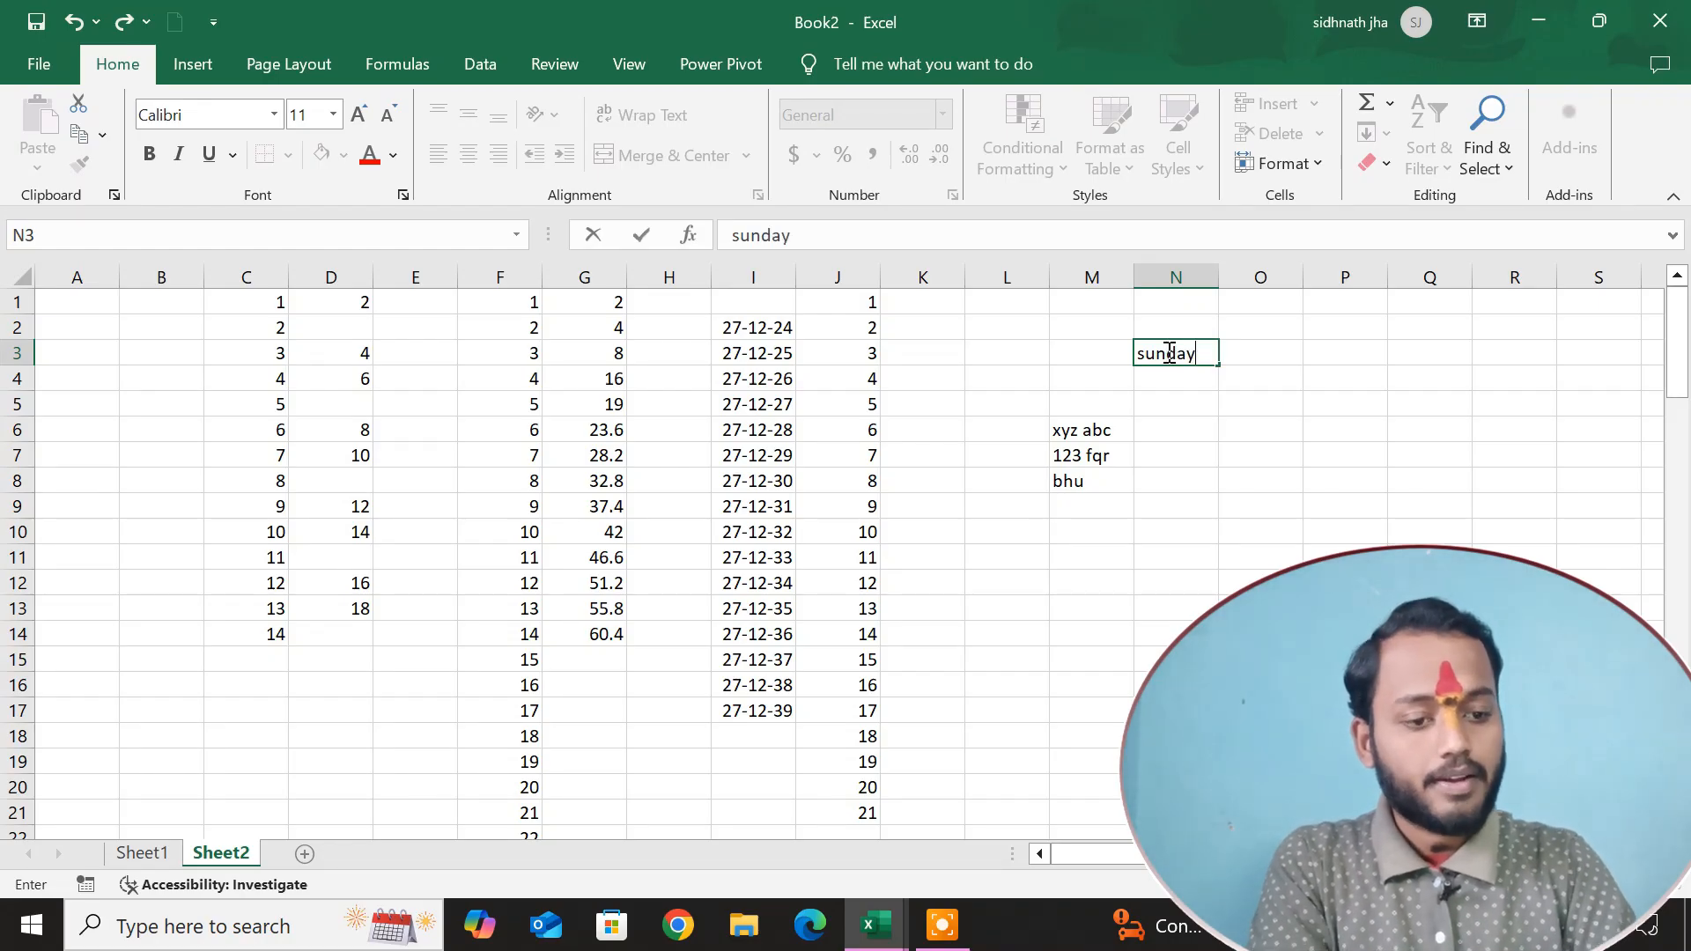
key(ctrl+Return)
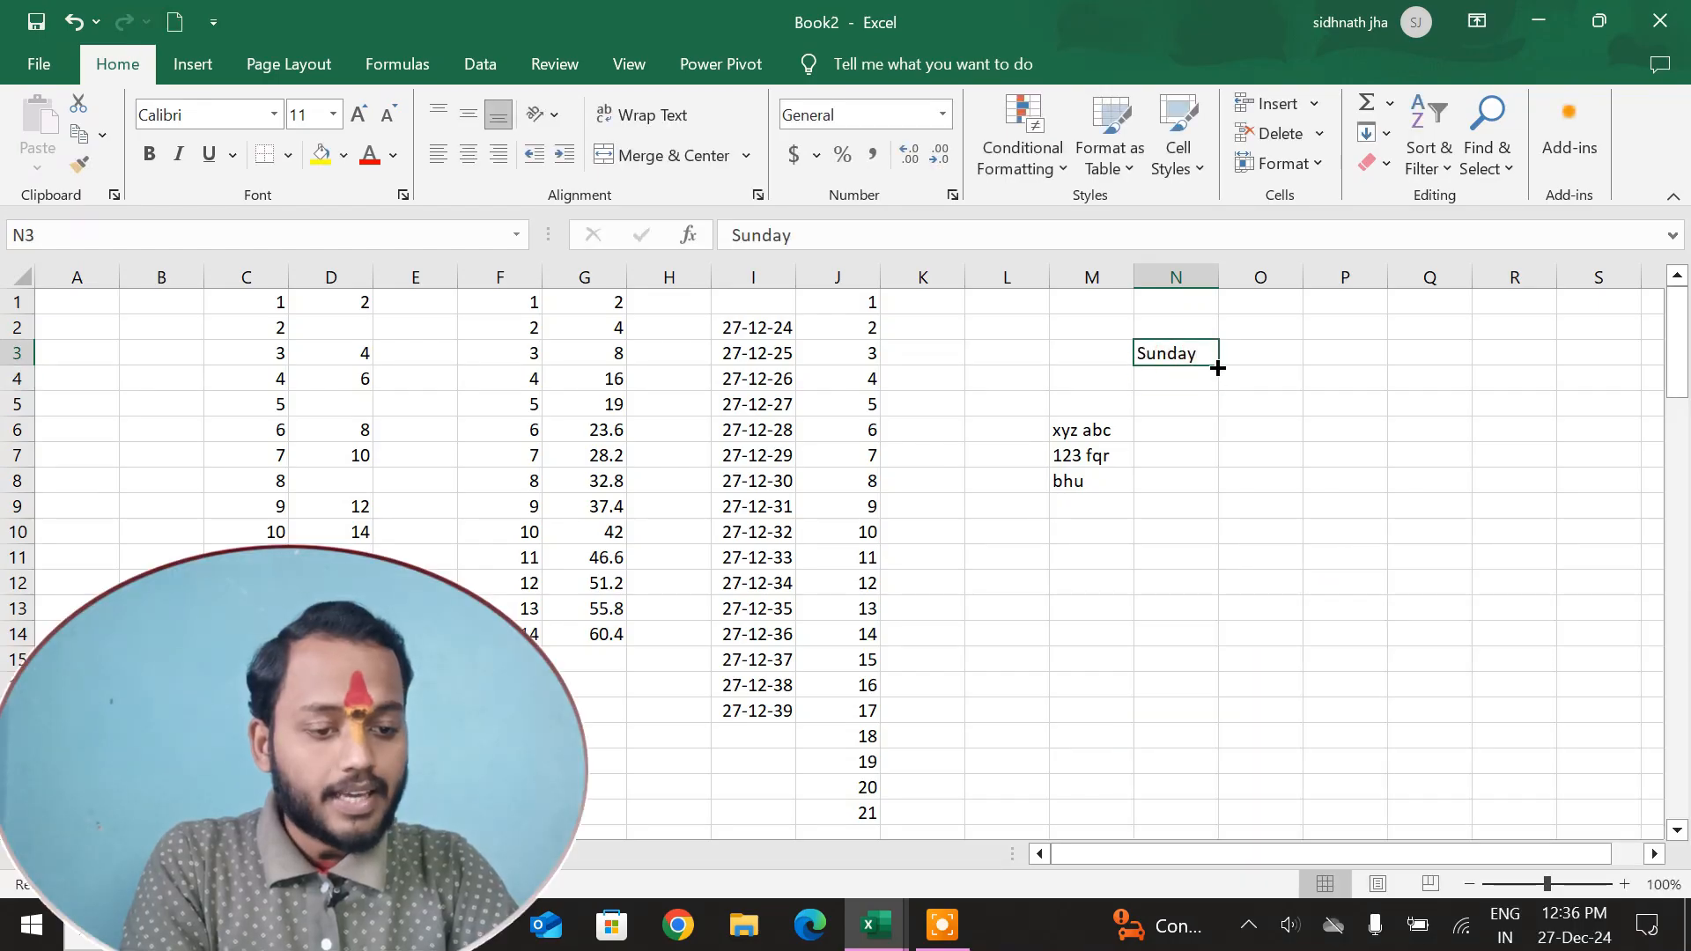
Extend the weekday series from N3 down to N16 and auto-fit the width of column N.
drag(1218, 365, 1242, 696)
click(1321, 558)
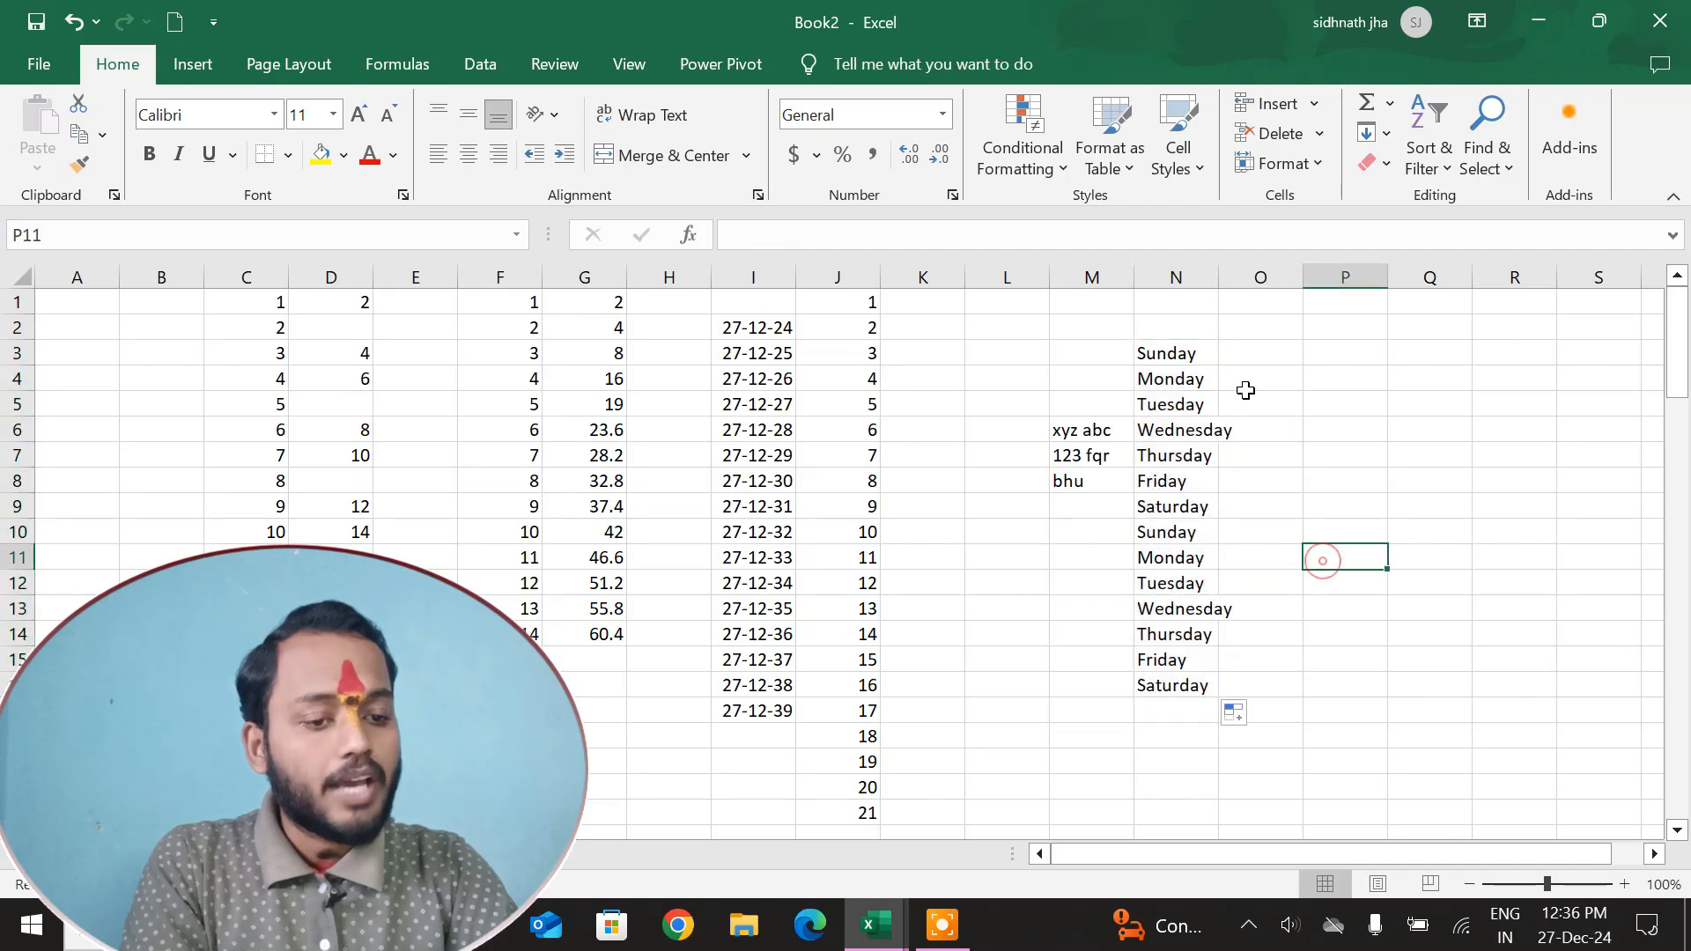
drag(1221, 277, 1225, 276)
double_click(1223, 277)
Enter "sun" in O3 and apply Flash Fill to complete the abbreviated weekdays beside column N.
click(1273, 353)
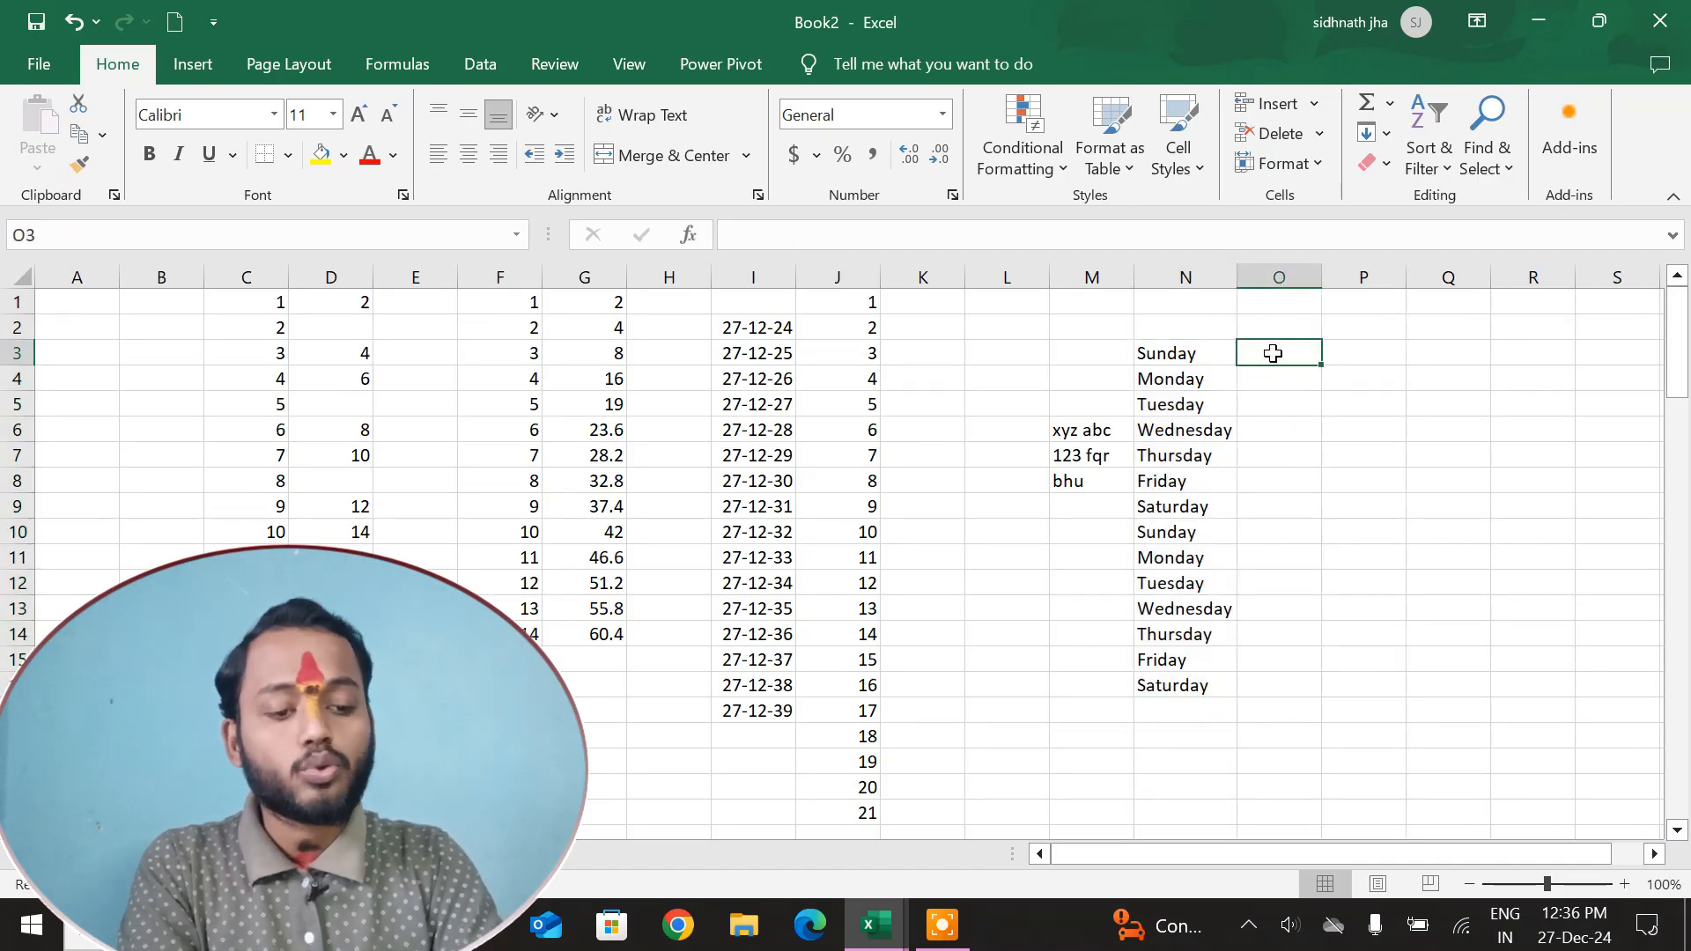
text(sun)
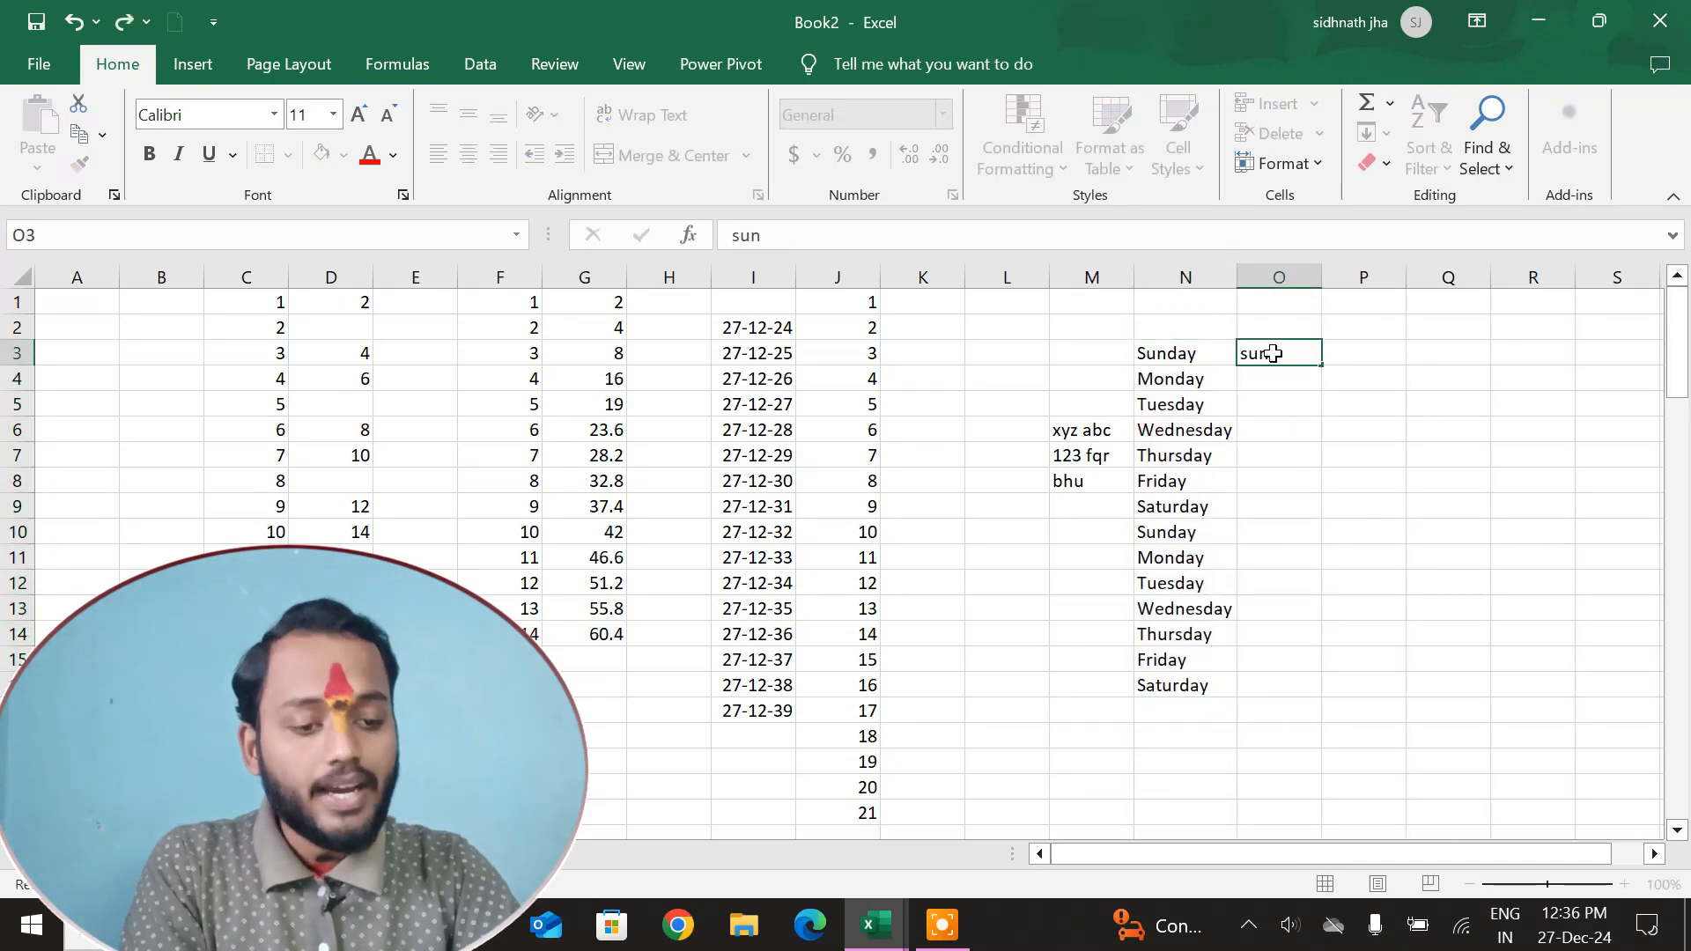
key(Return)
click(1273, 352)
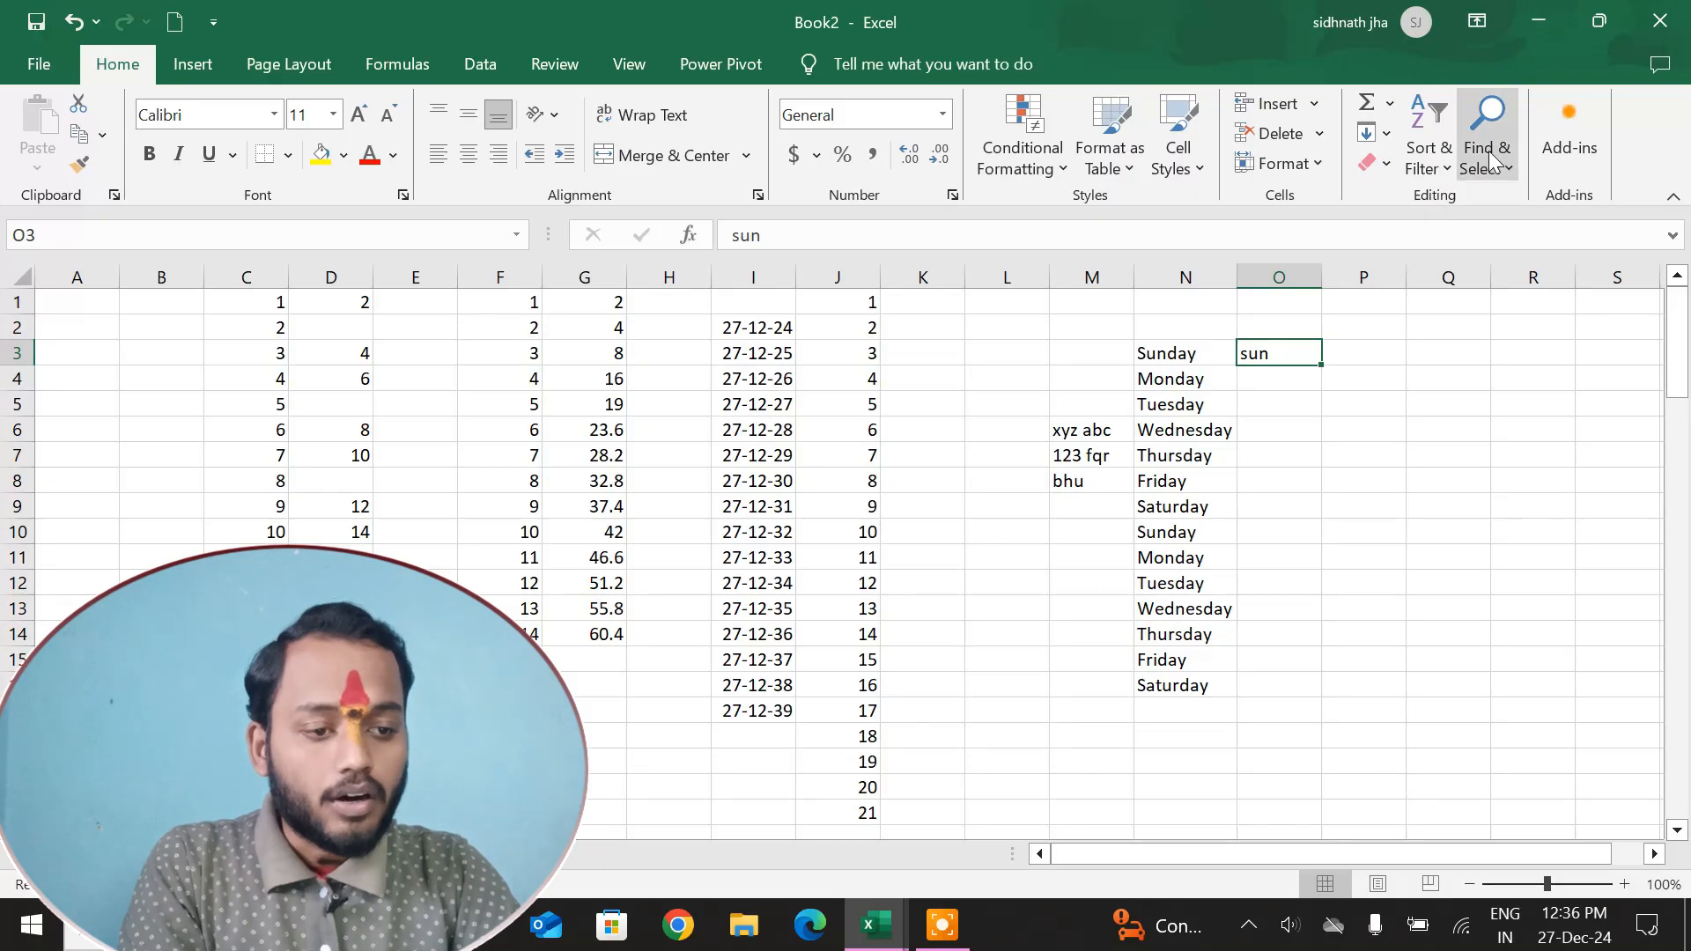
click(1378, 133)
click(1427, 397)
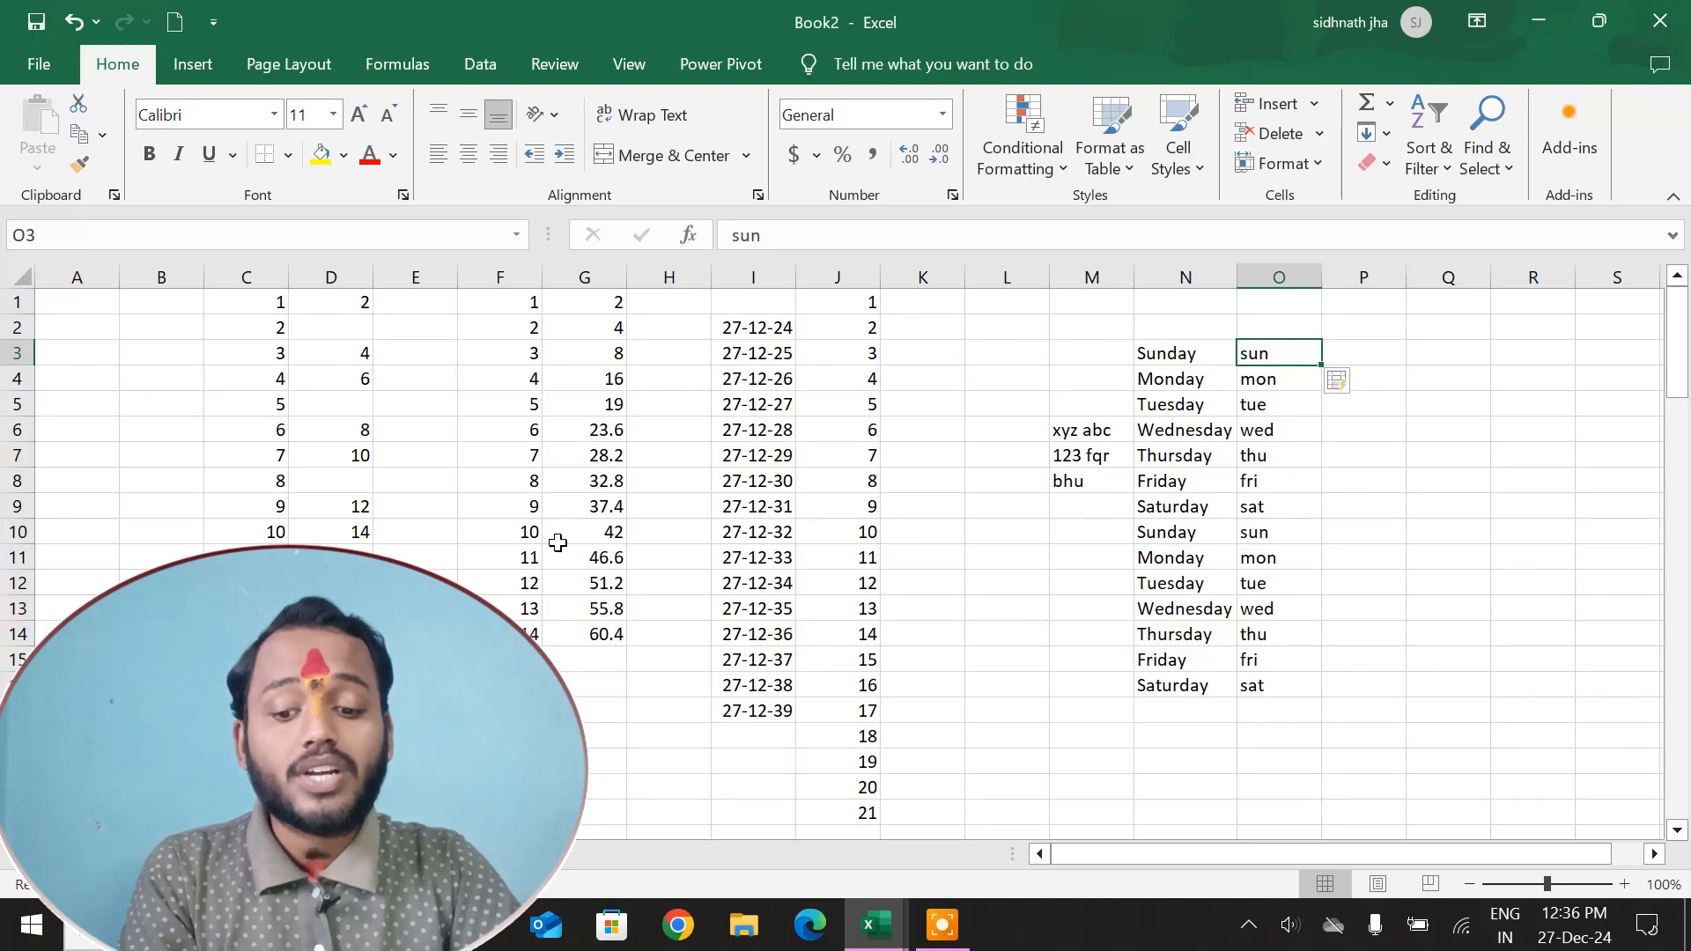
Insert a blank column before the maths column on Sheet1.
click(125, 853)
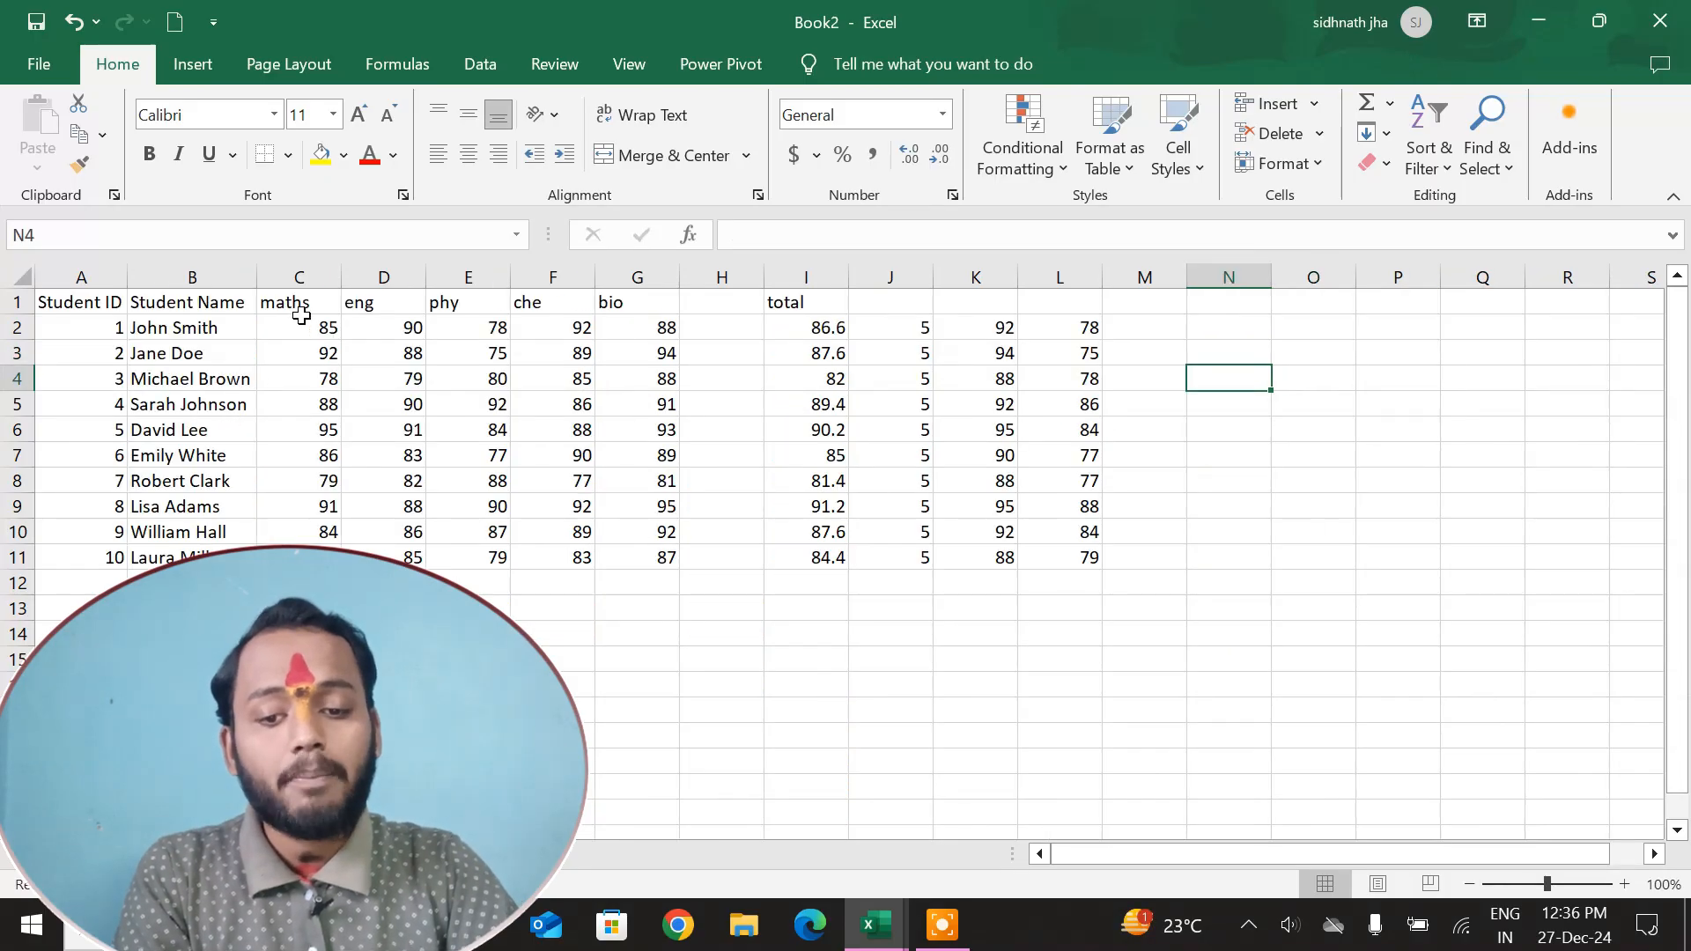
click(300, 278)
right_click(300, 278)
click(400, 511)
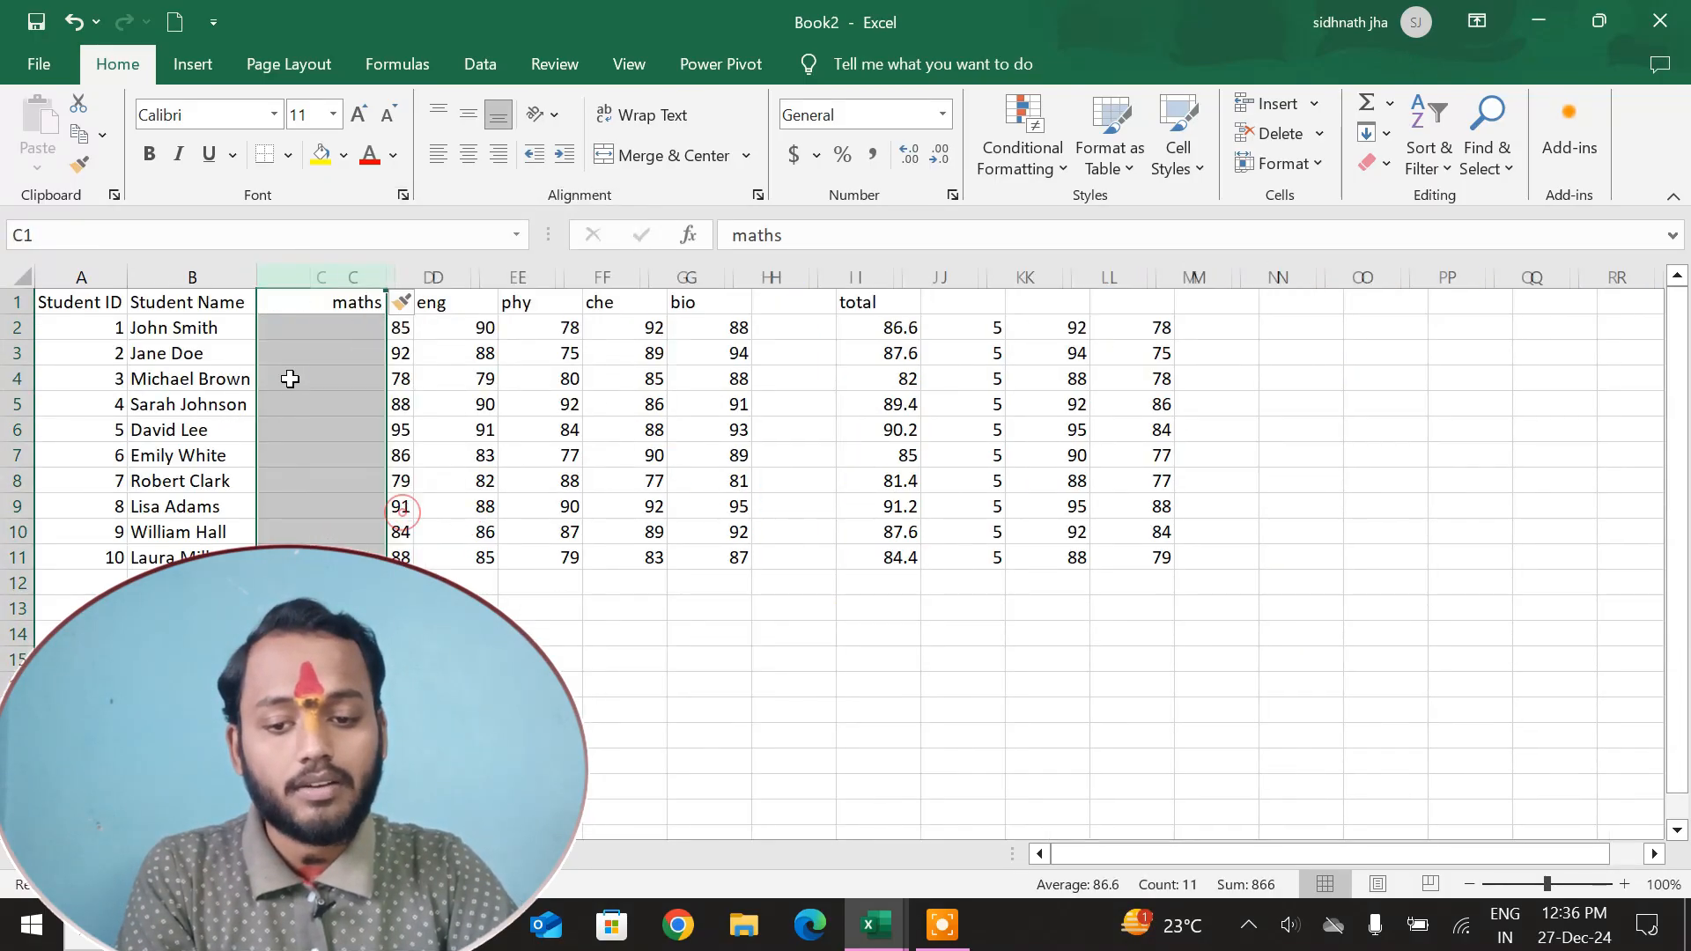
click(291, 379)
Enter the first student's given name in lowercase in C2 and Flash Fill the rest of column C.
click(291, 325)
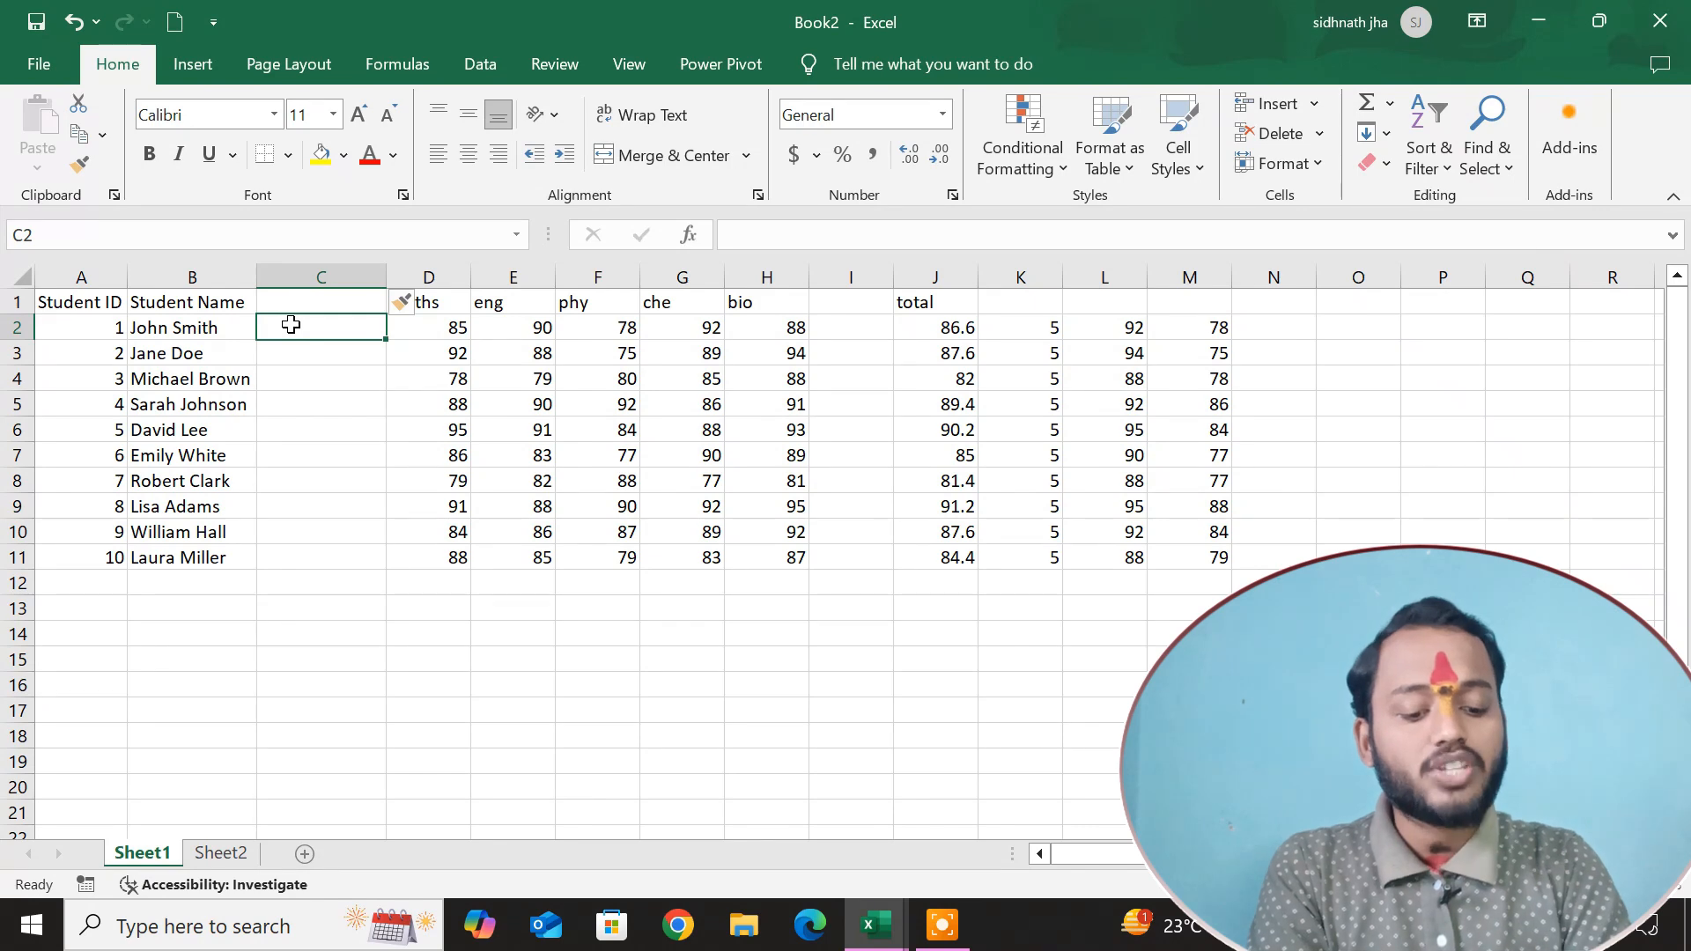
text(jhon)
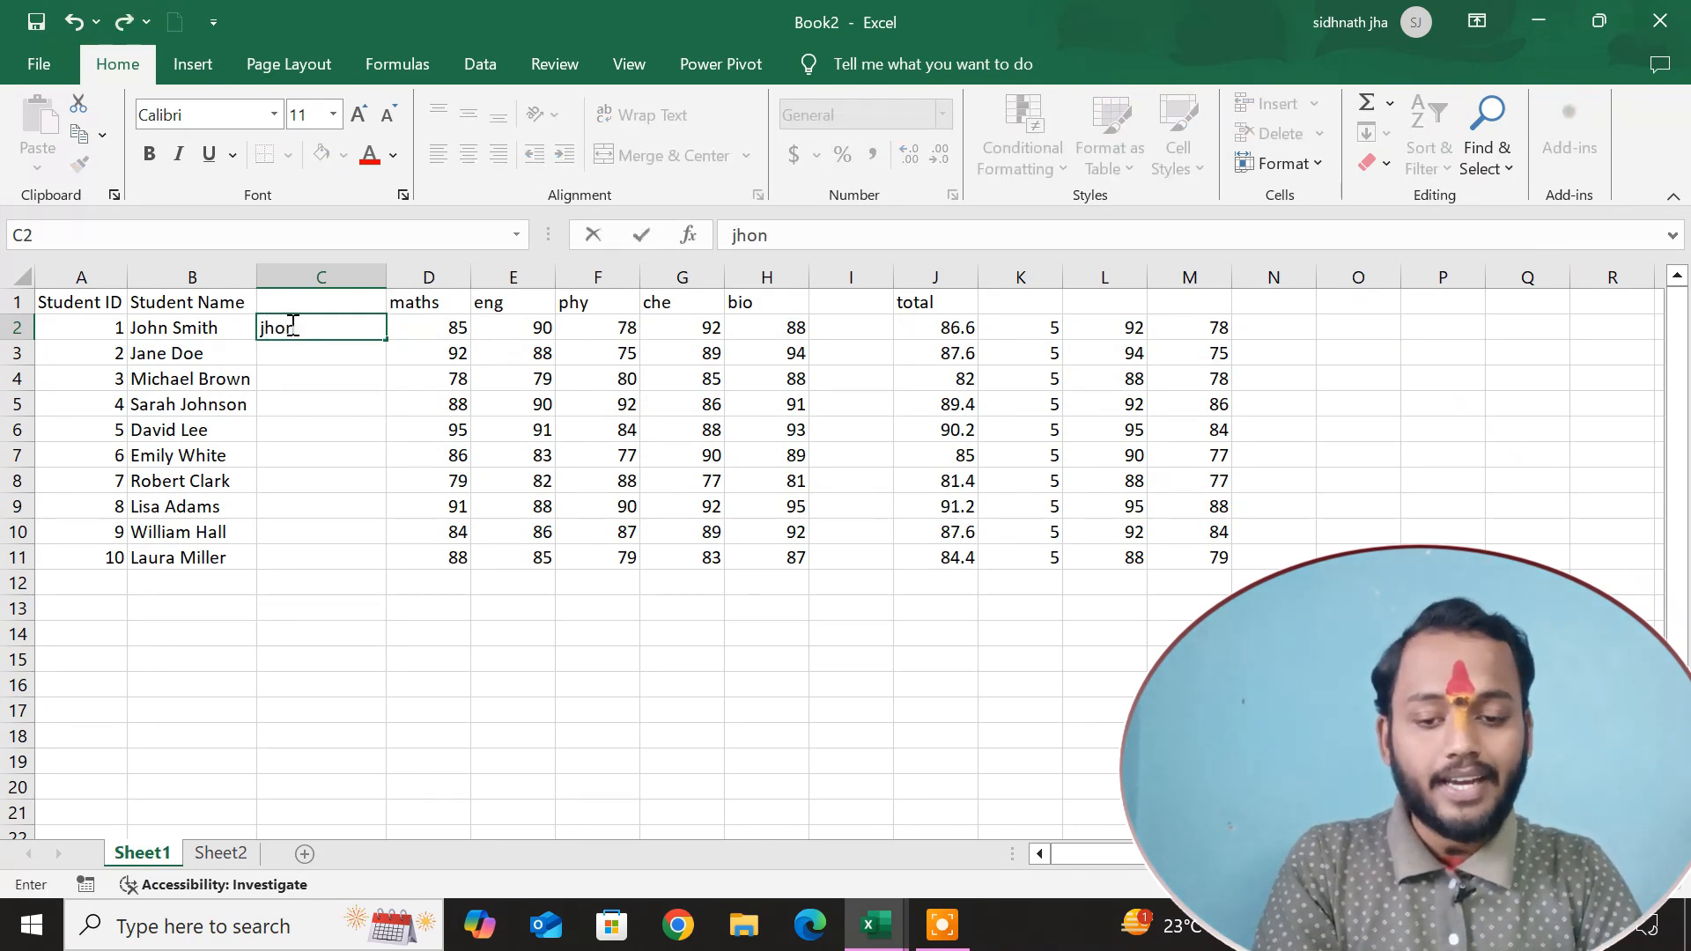
key(Return)
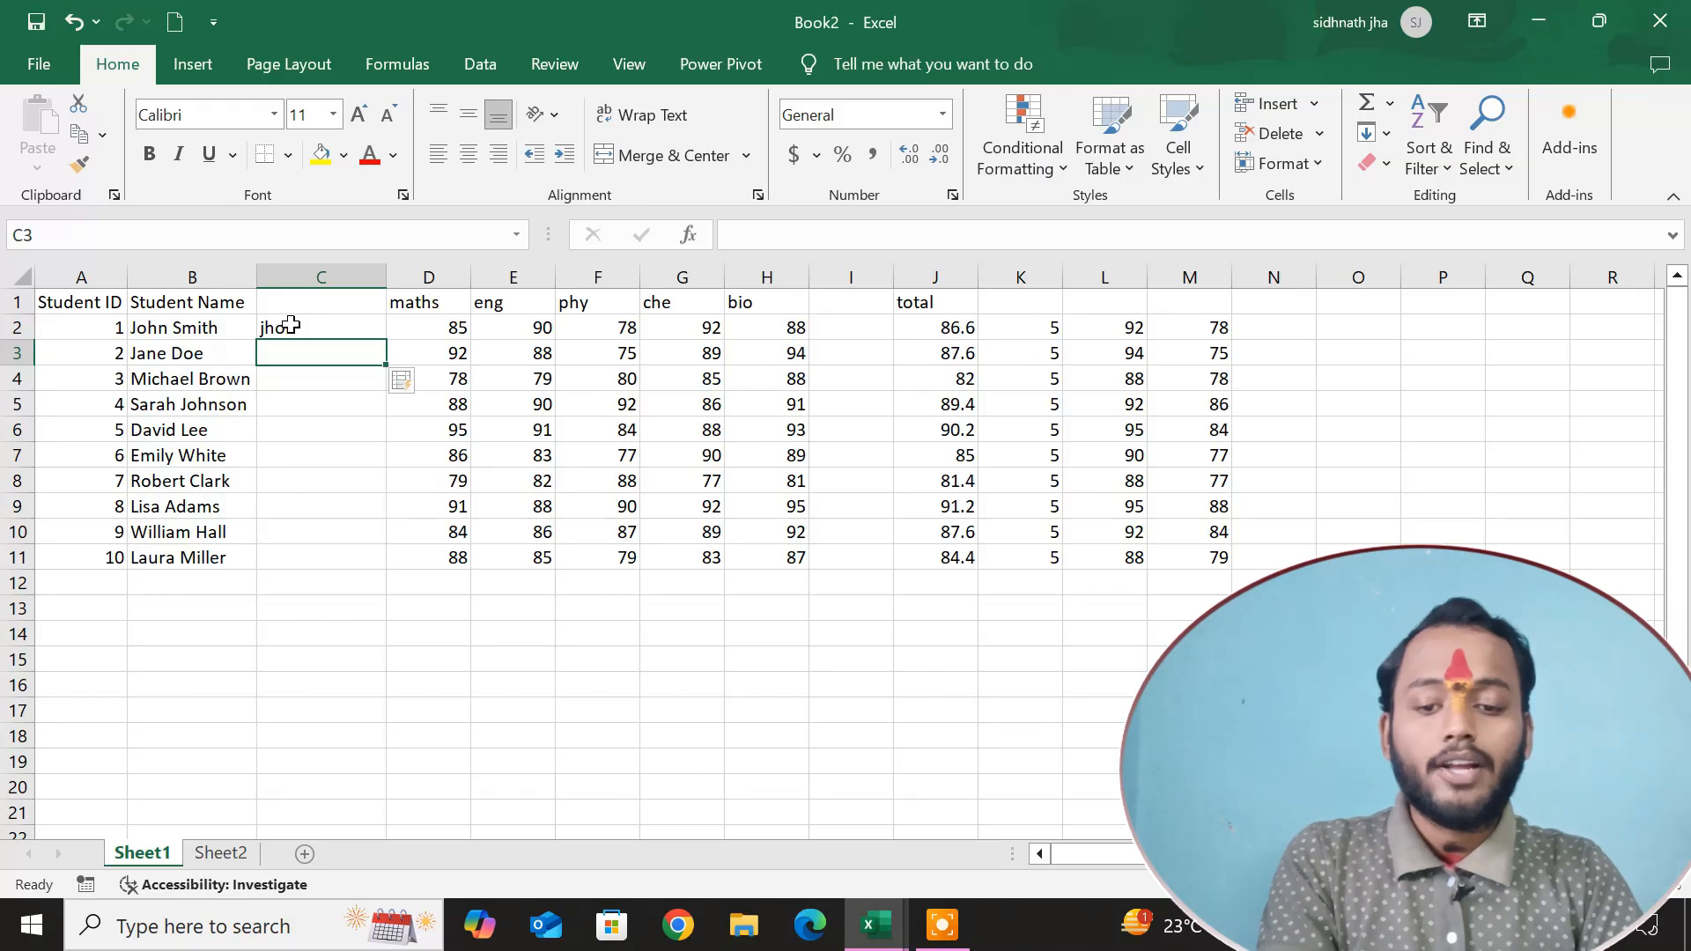
key(ctrl+e)
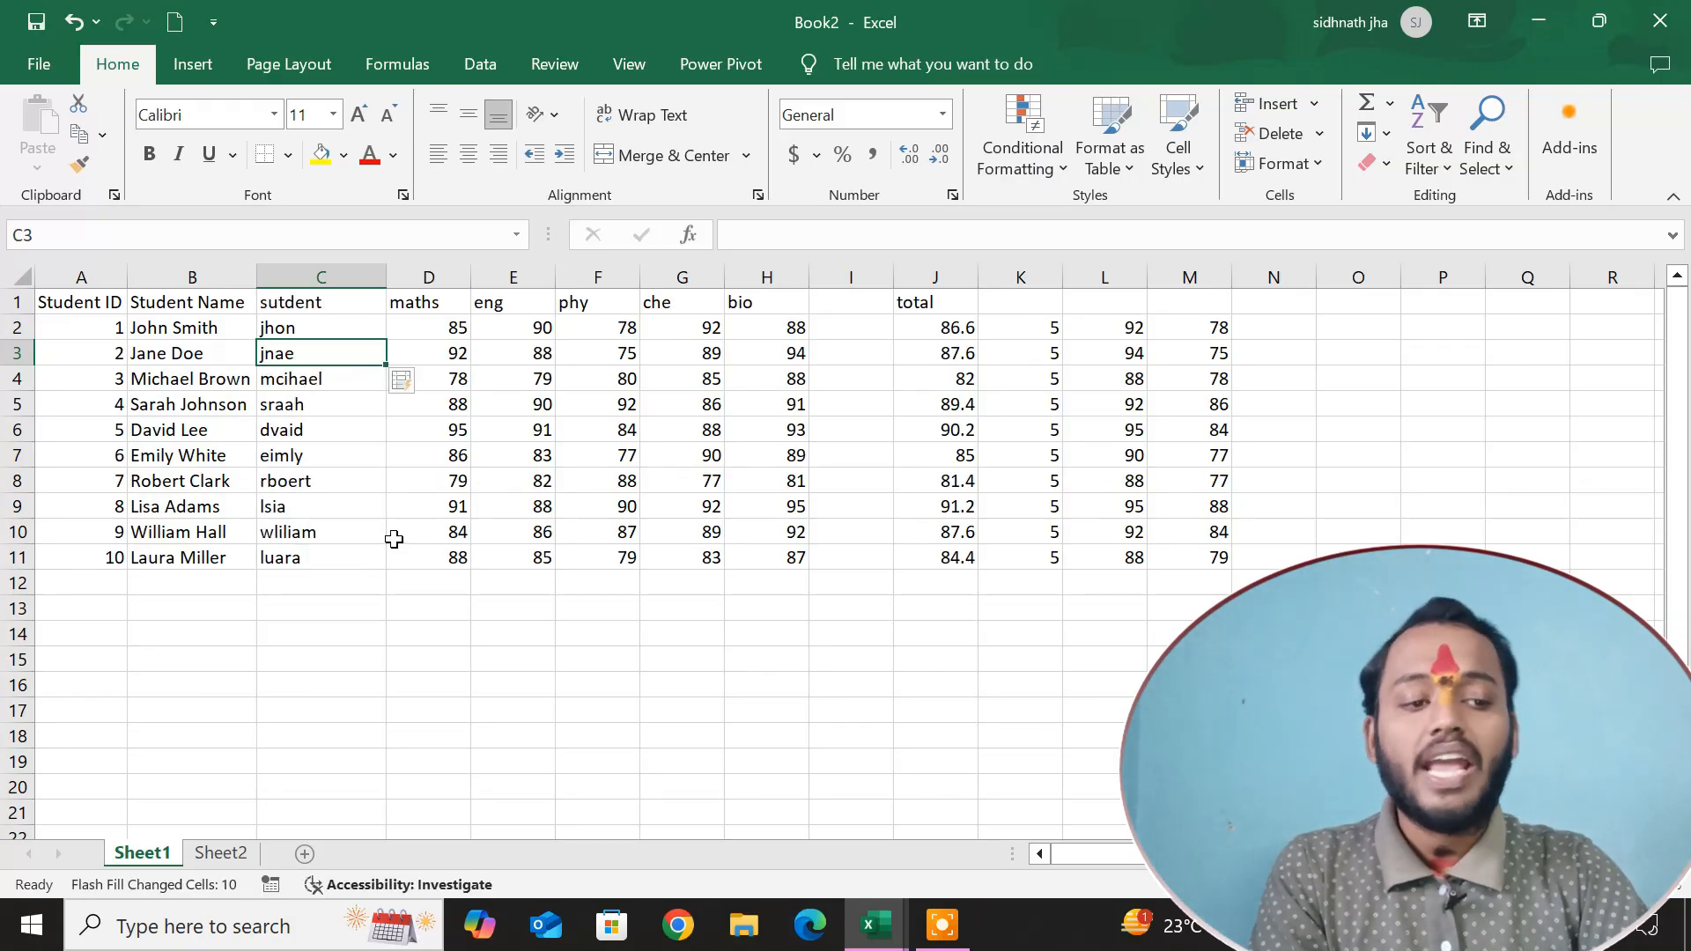
click(1388, 133)
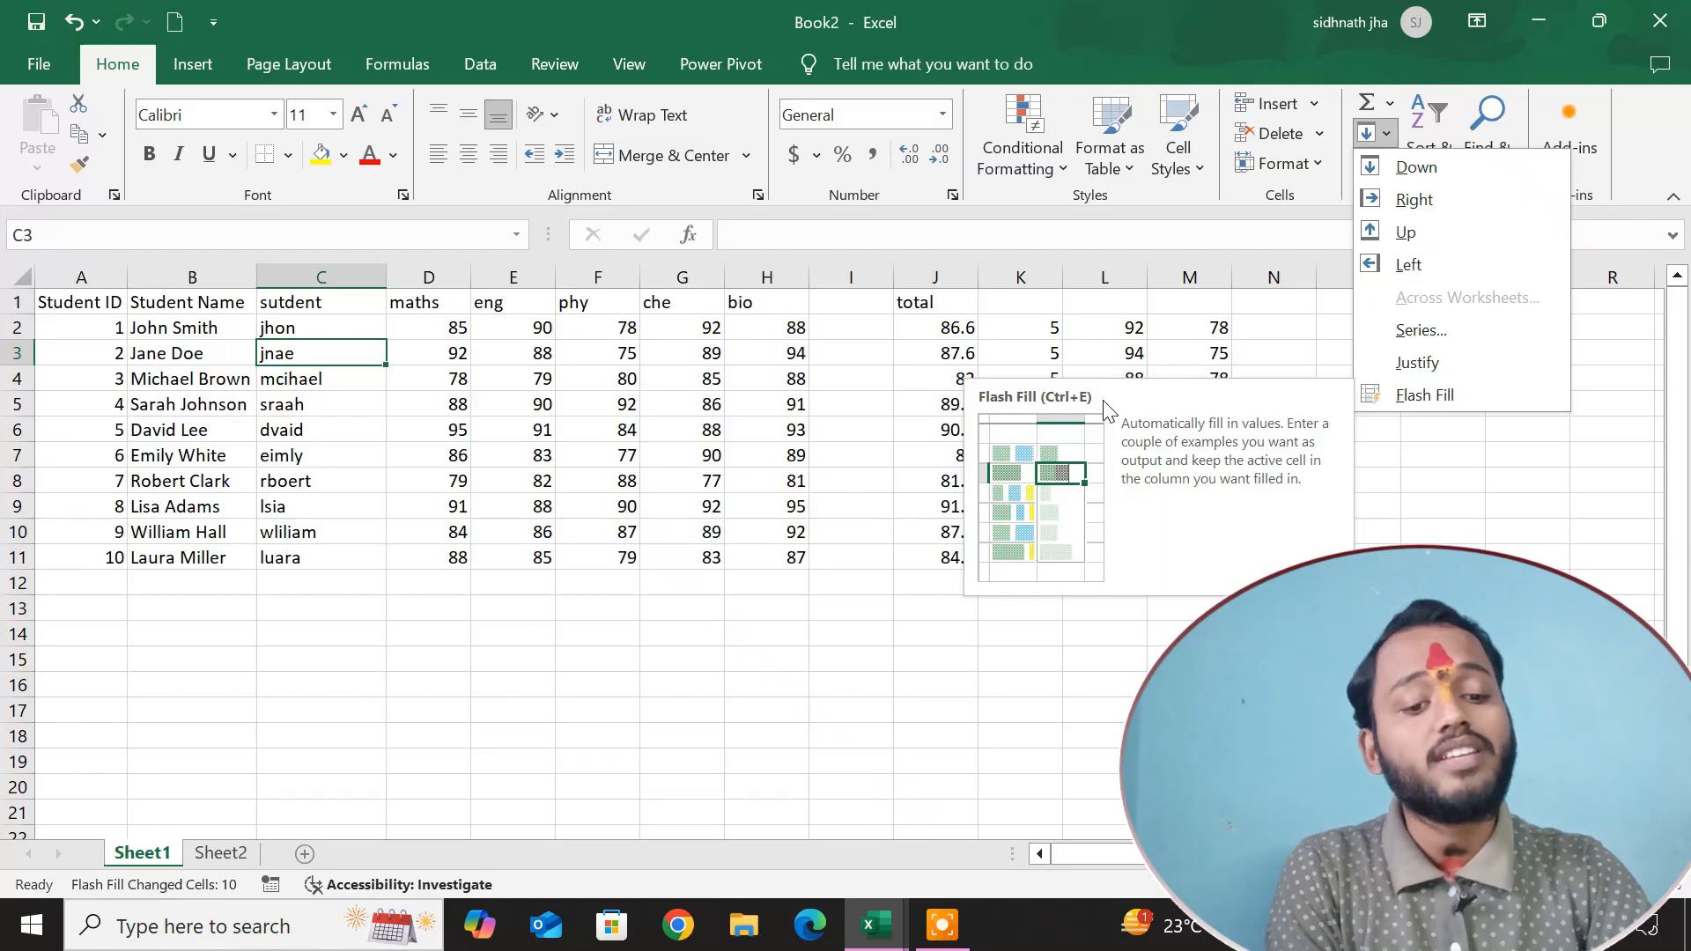
click(1083, 679)
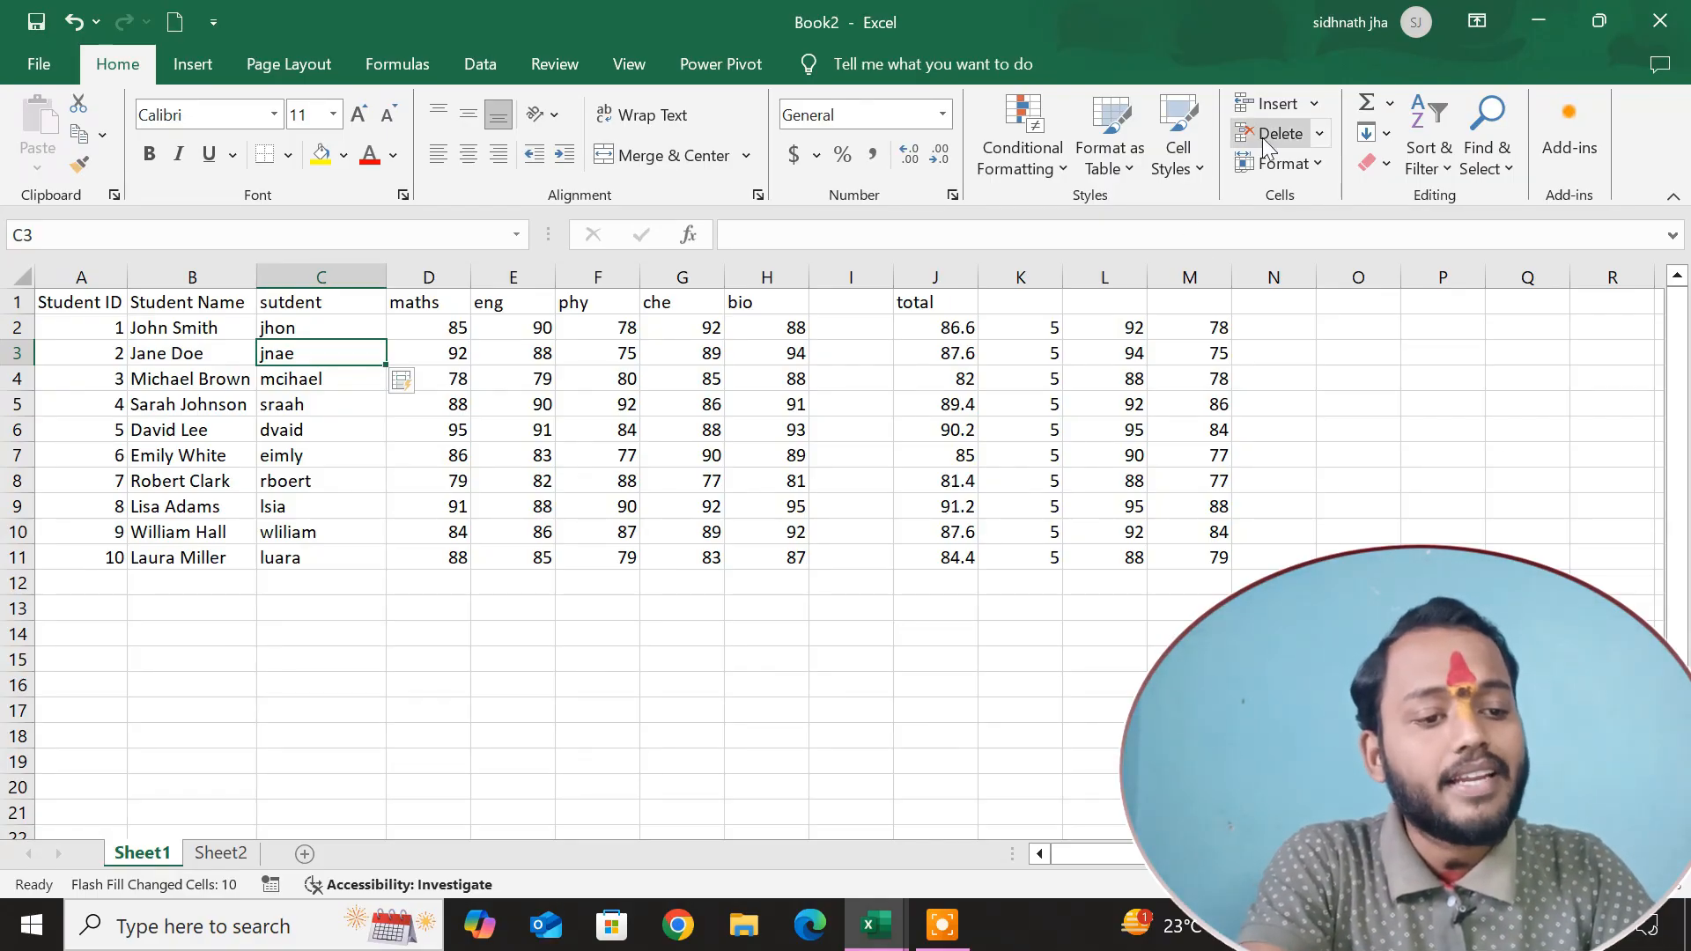
click(1387, 137)
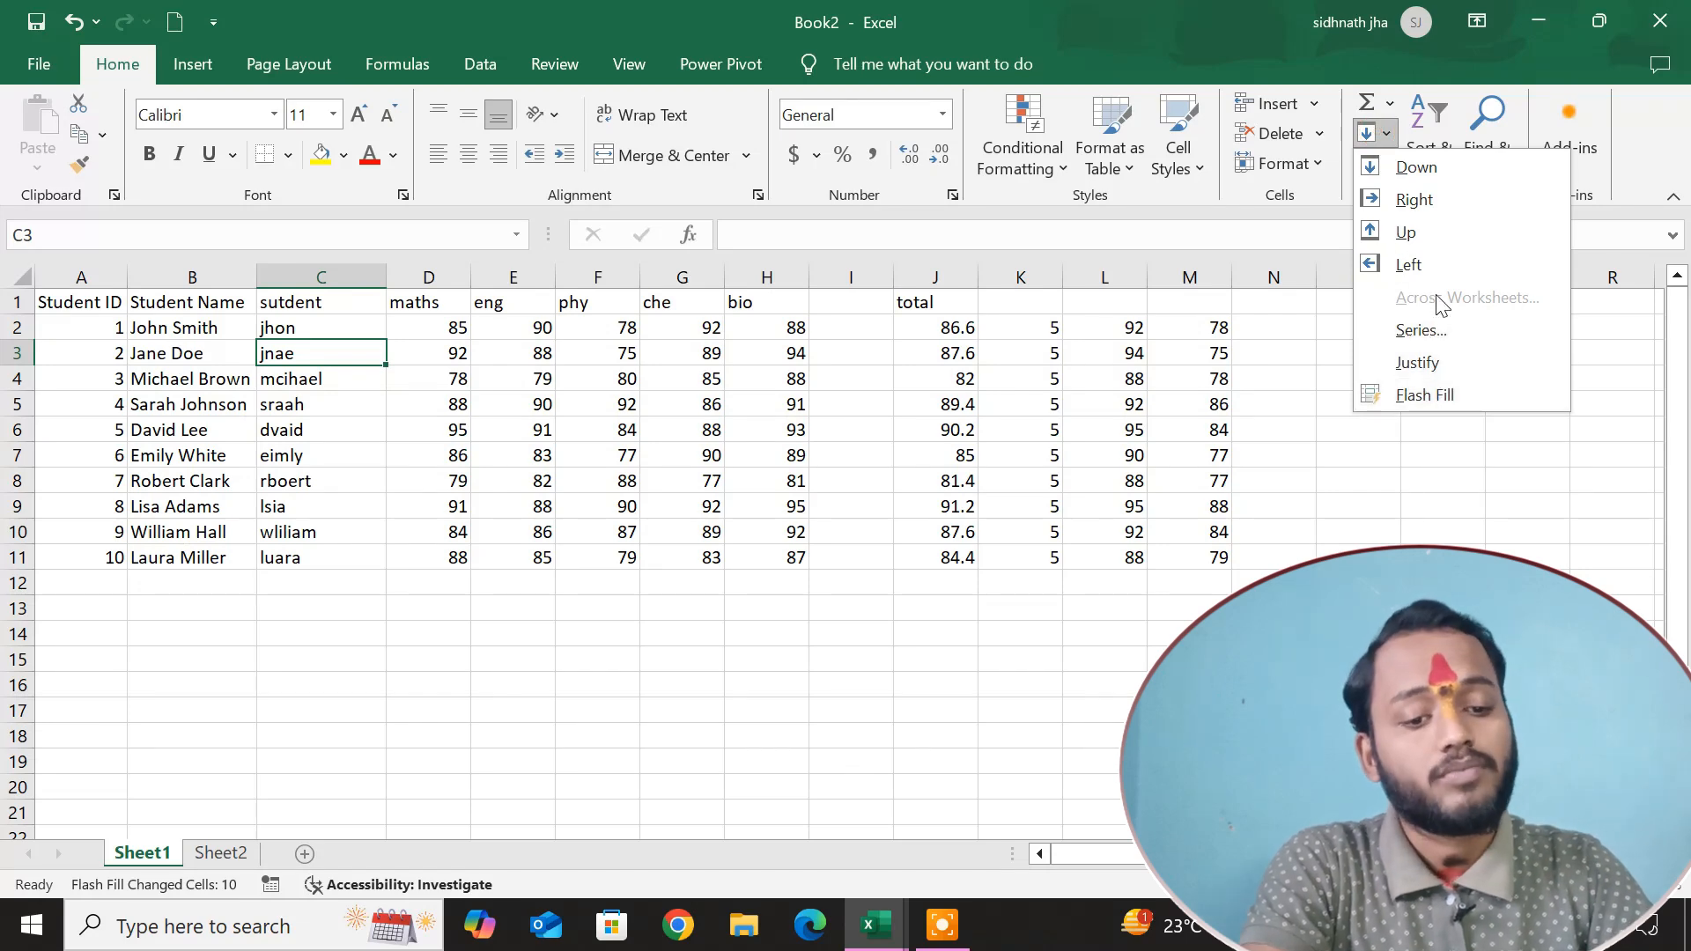
click(1313, 616)
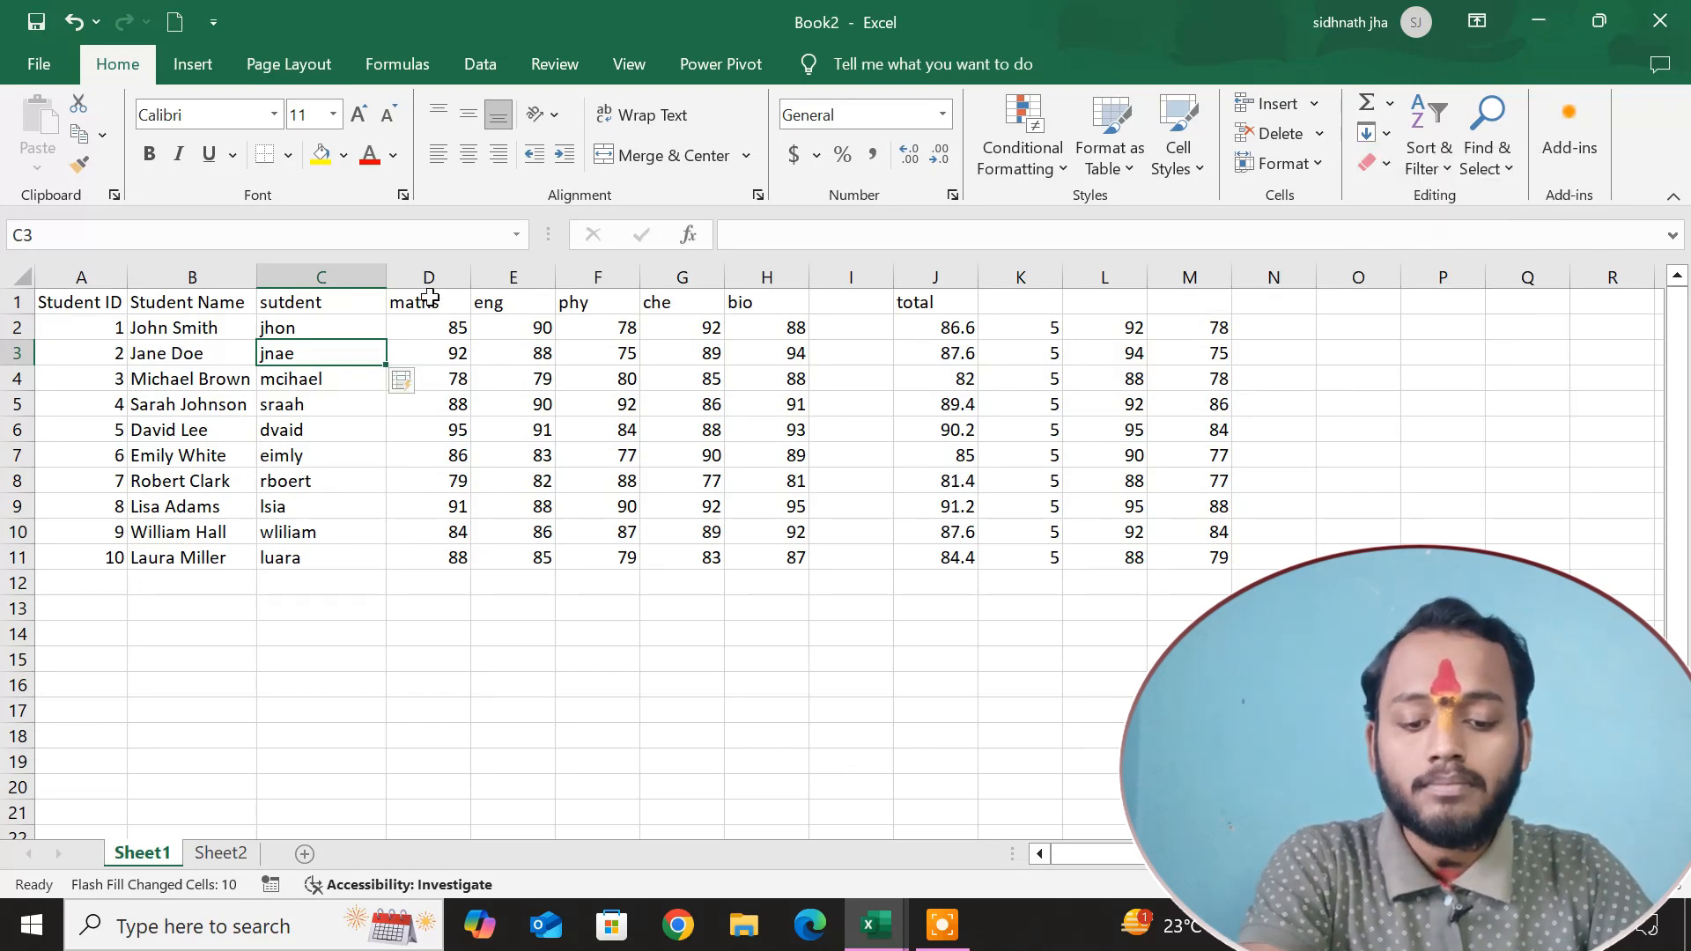
click(220, 853)
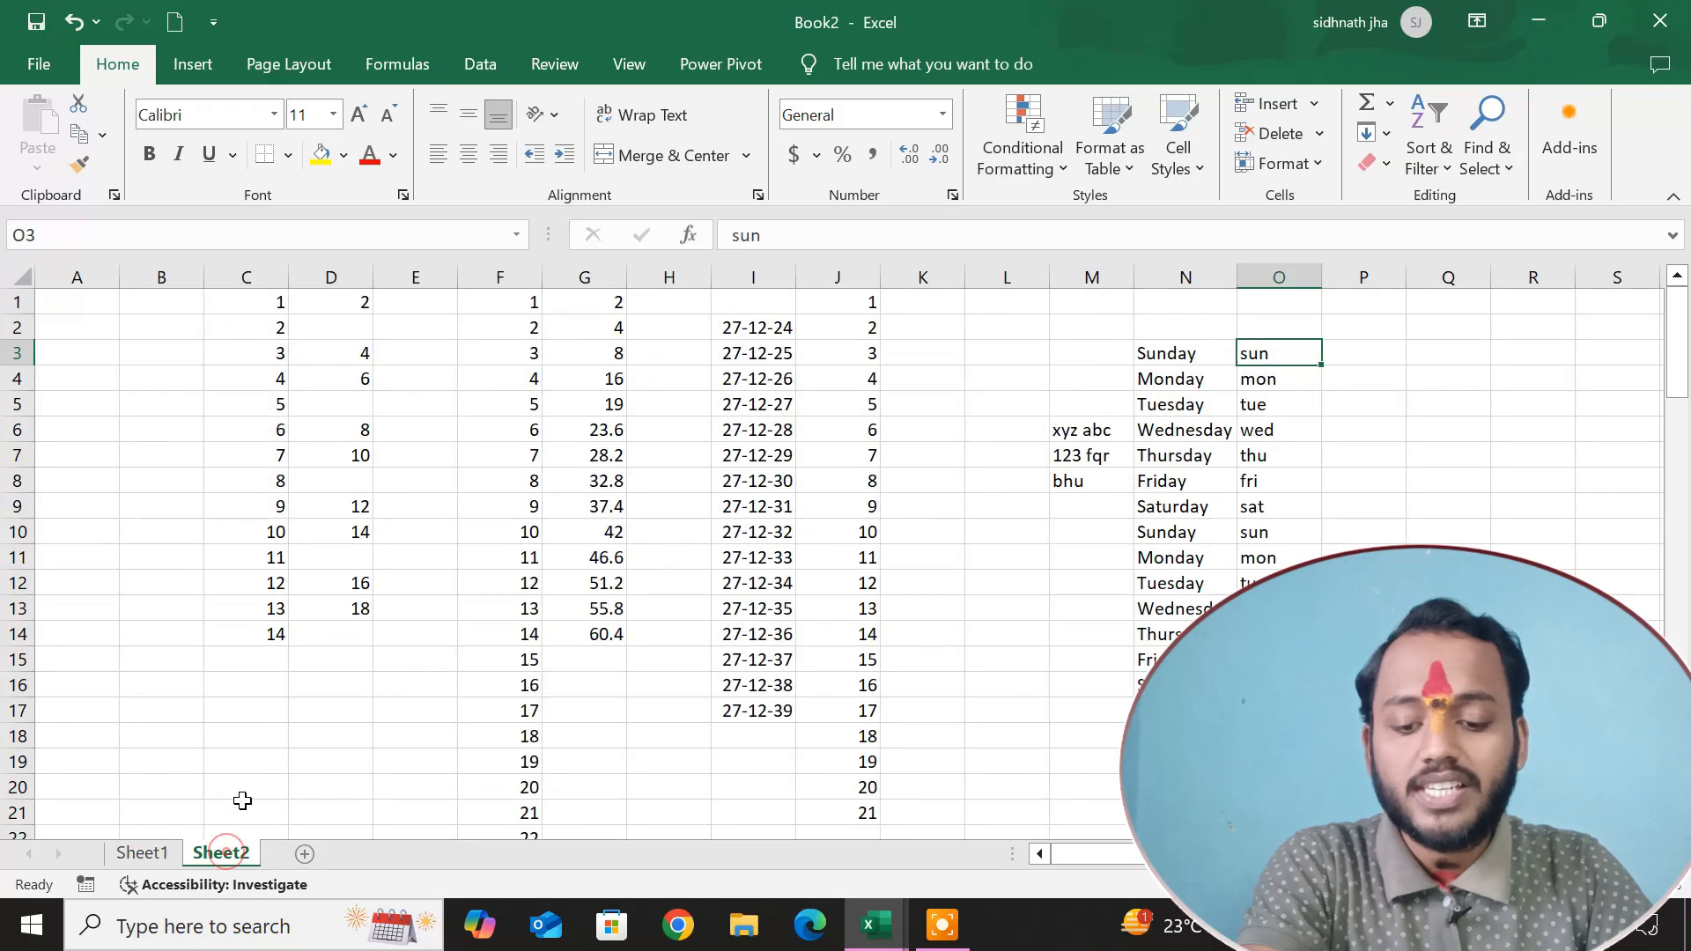
click(142, 853)
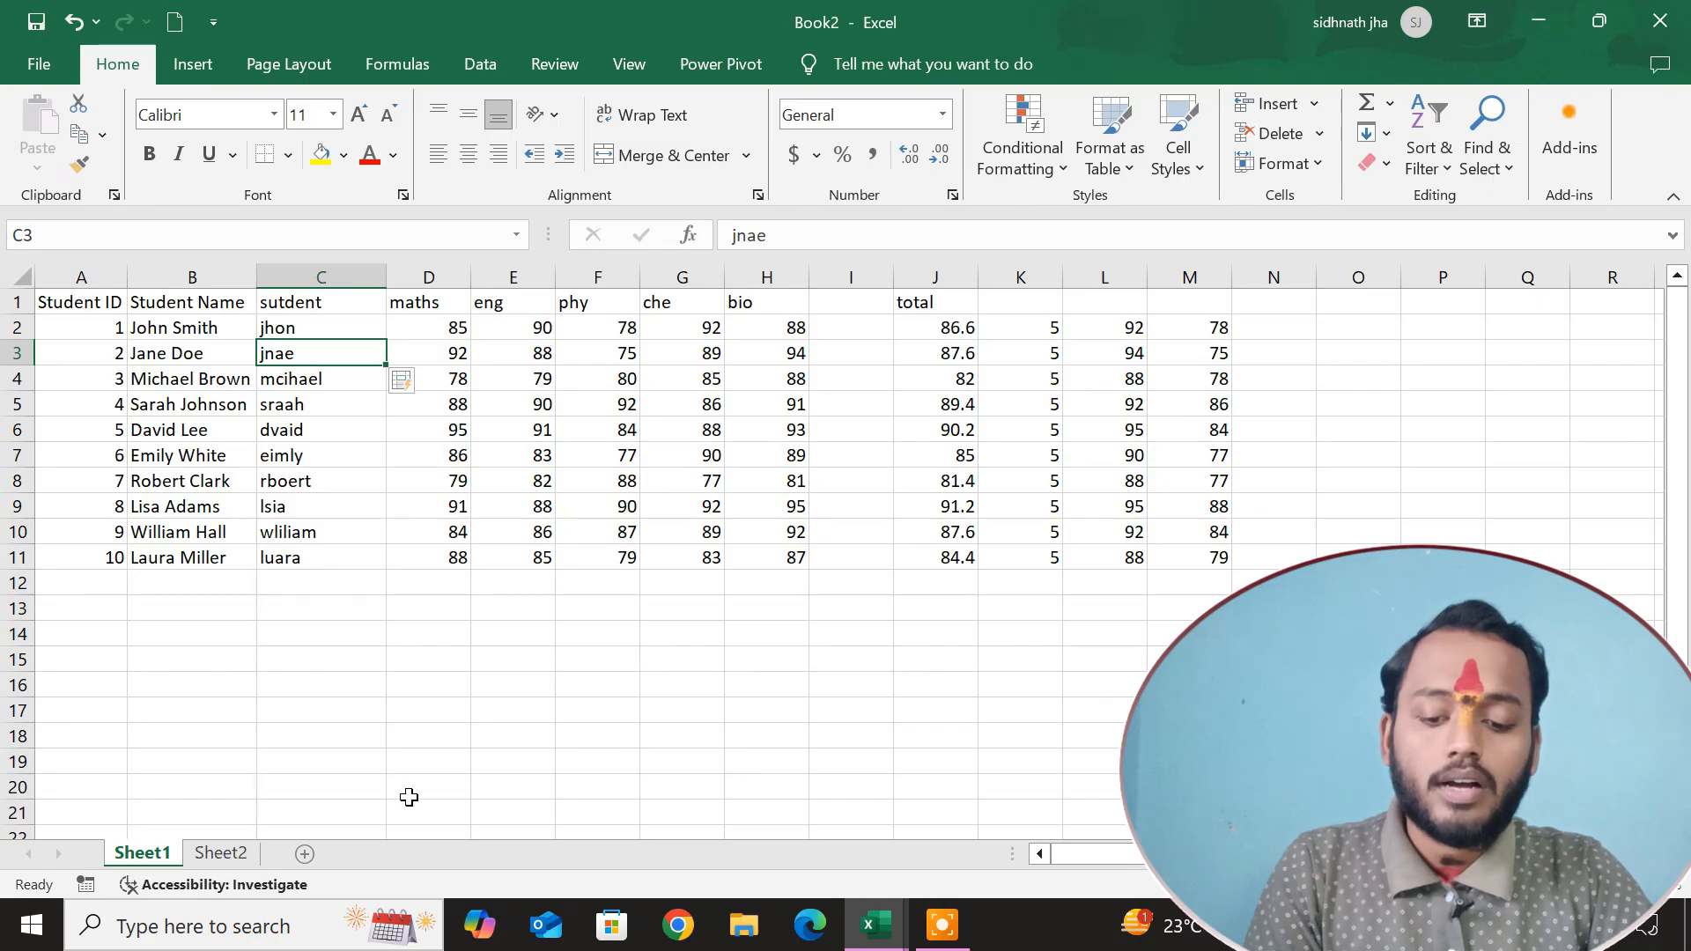
click(221, 853)
right_click(215, 853)
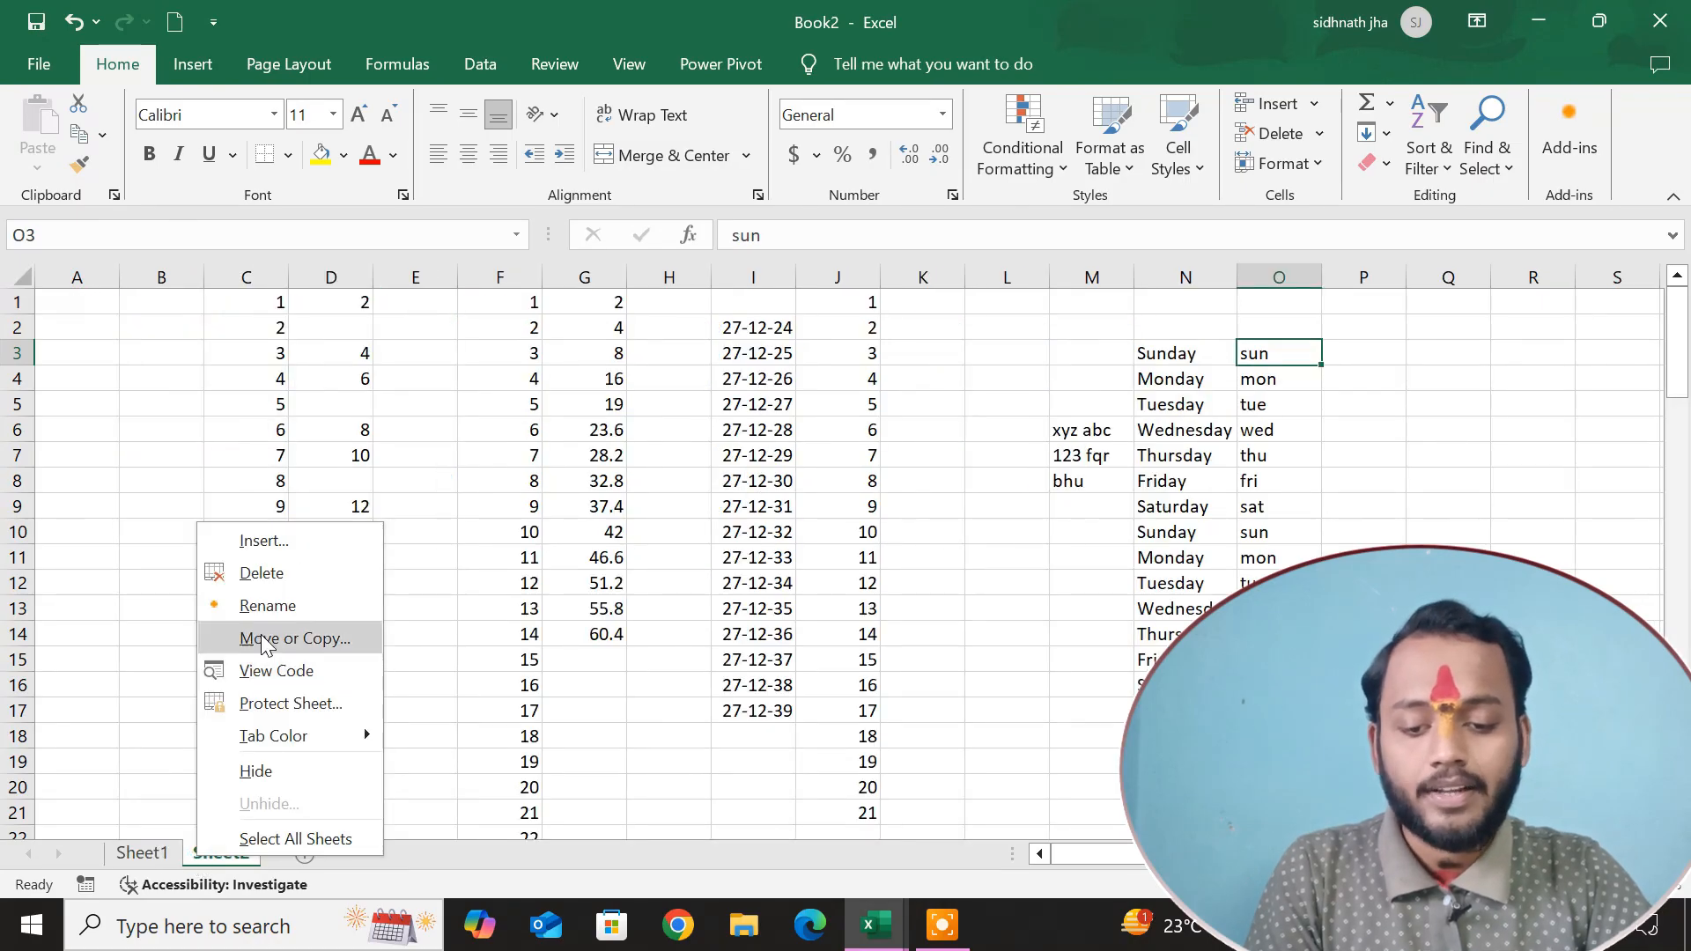
click(269, 604)
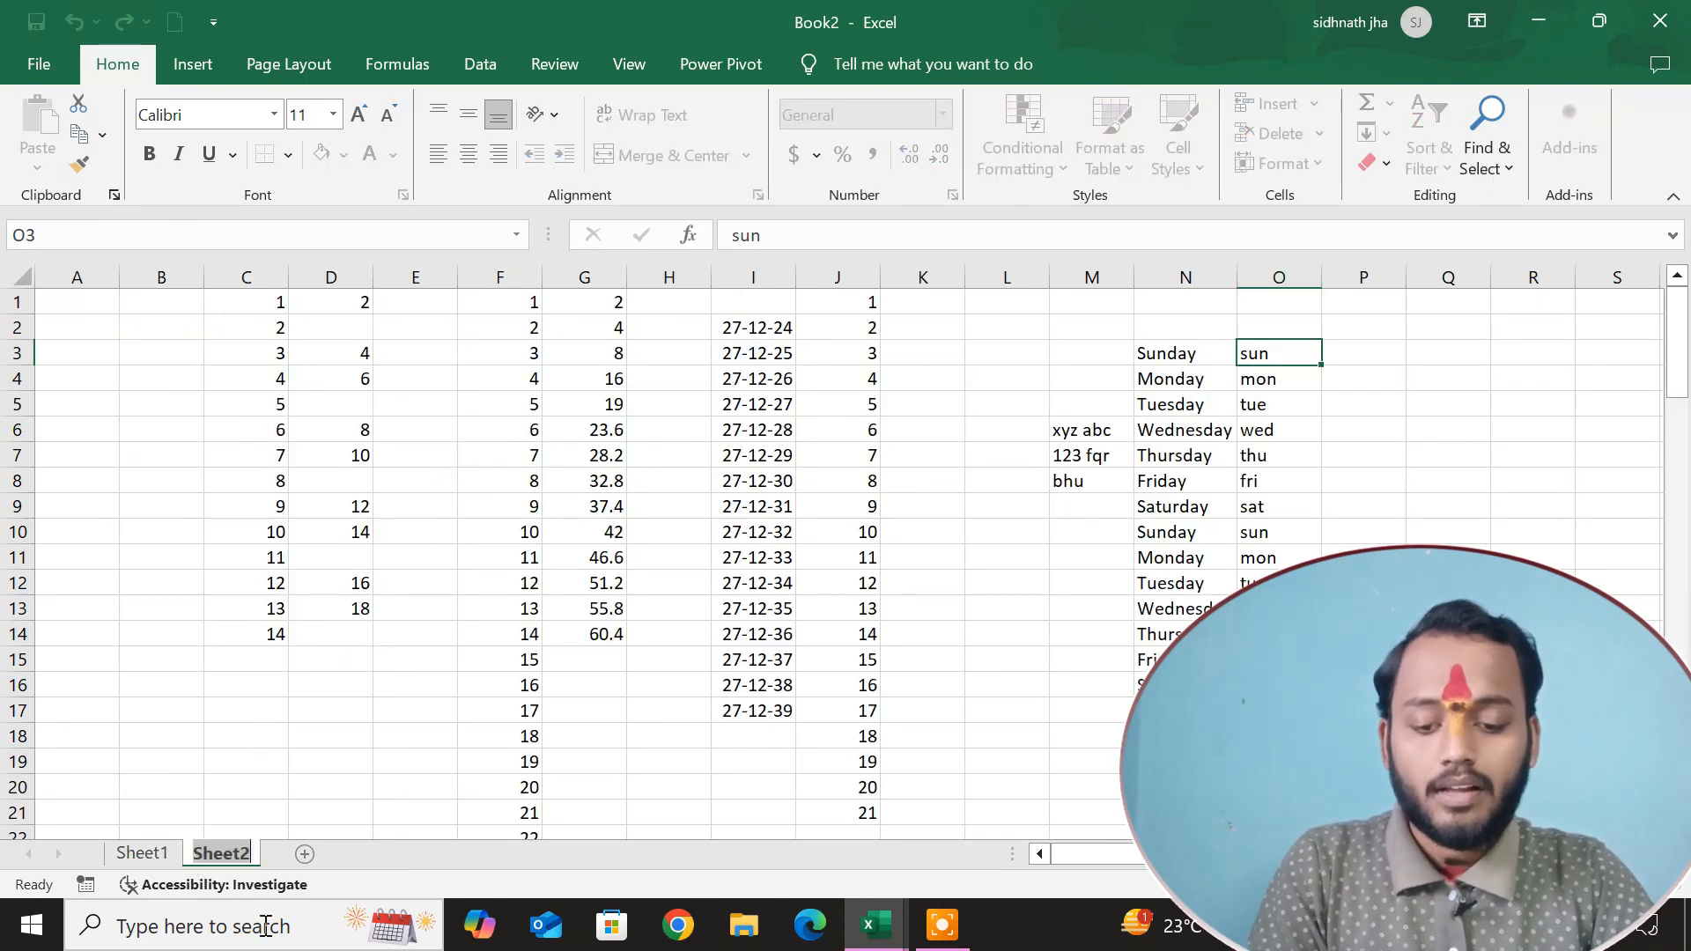
click(326, 738)
Delete Sheet2 permanently from the workbook.
right_click(220, 853)
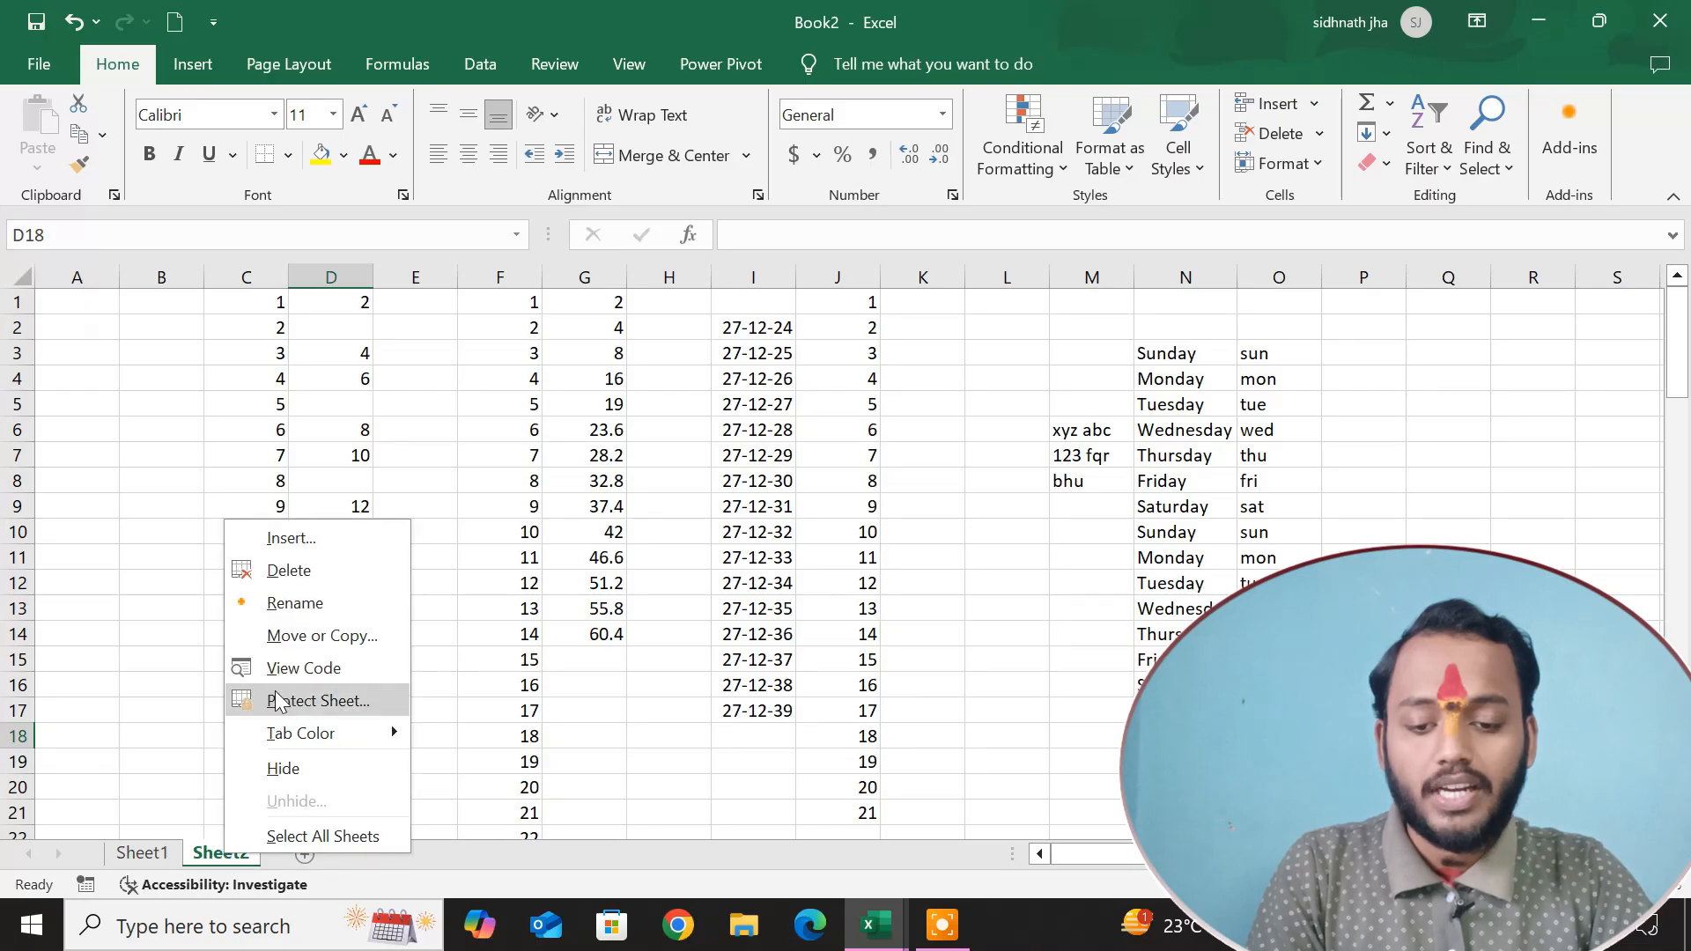
click(298, 571)
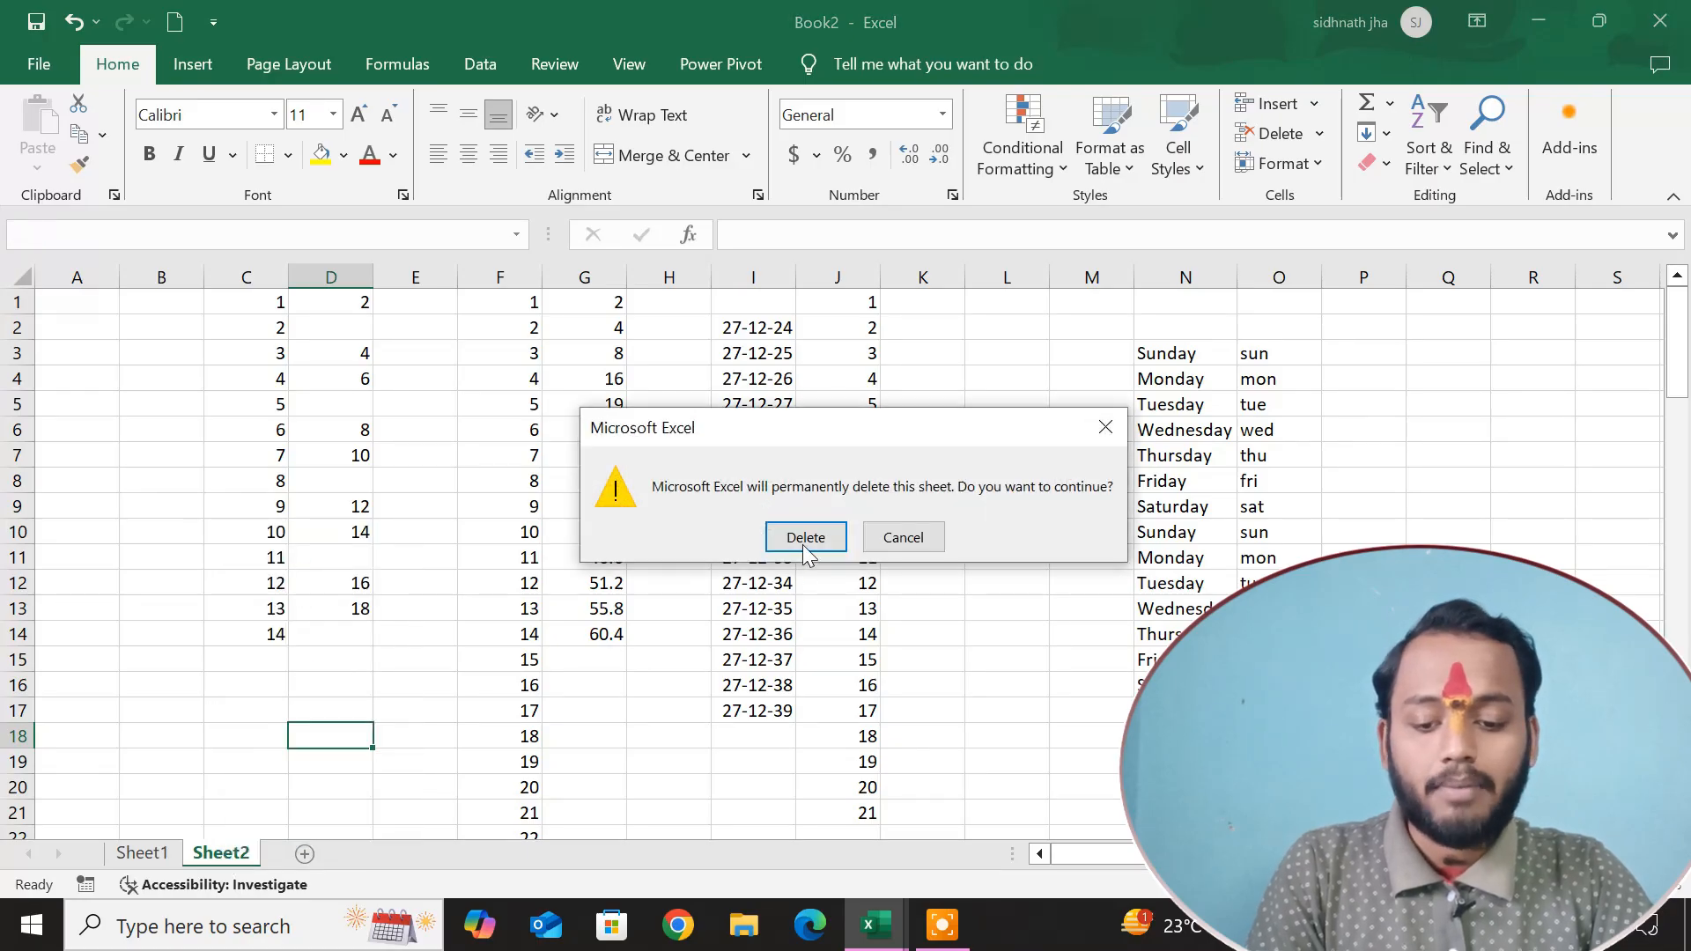
click(805, 539)
Add four new blank worksheets after Sheet1.
click(227, 856)
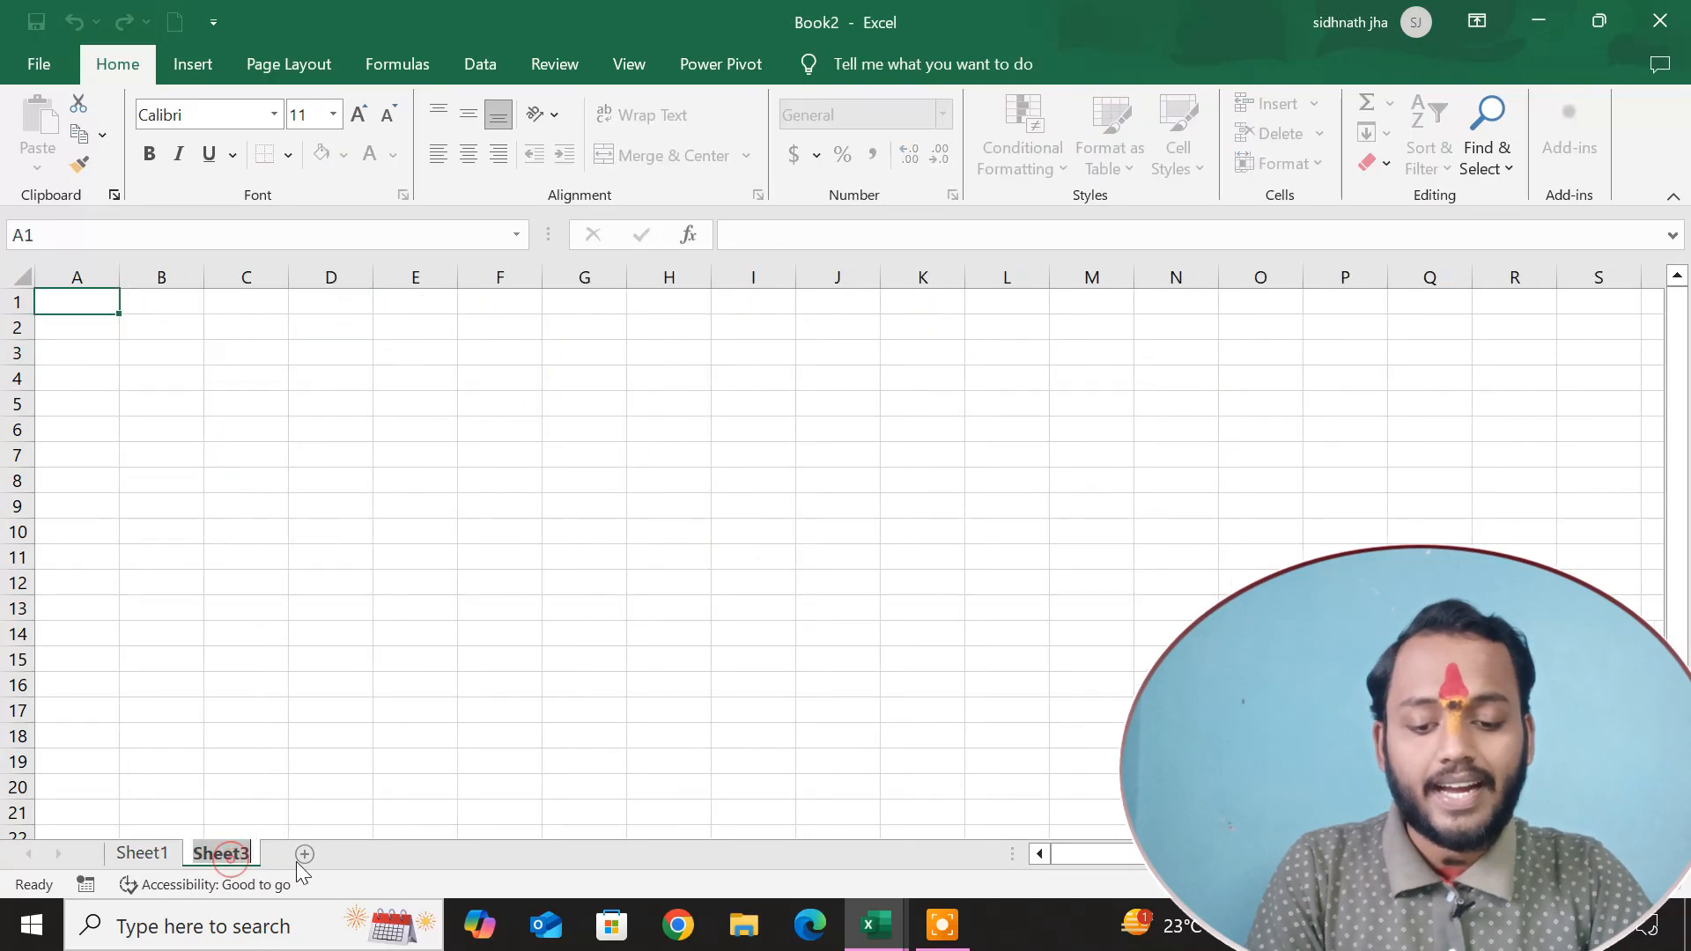
click(304, 855)
click(384, 852)
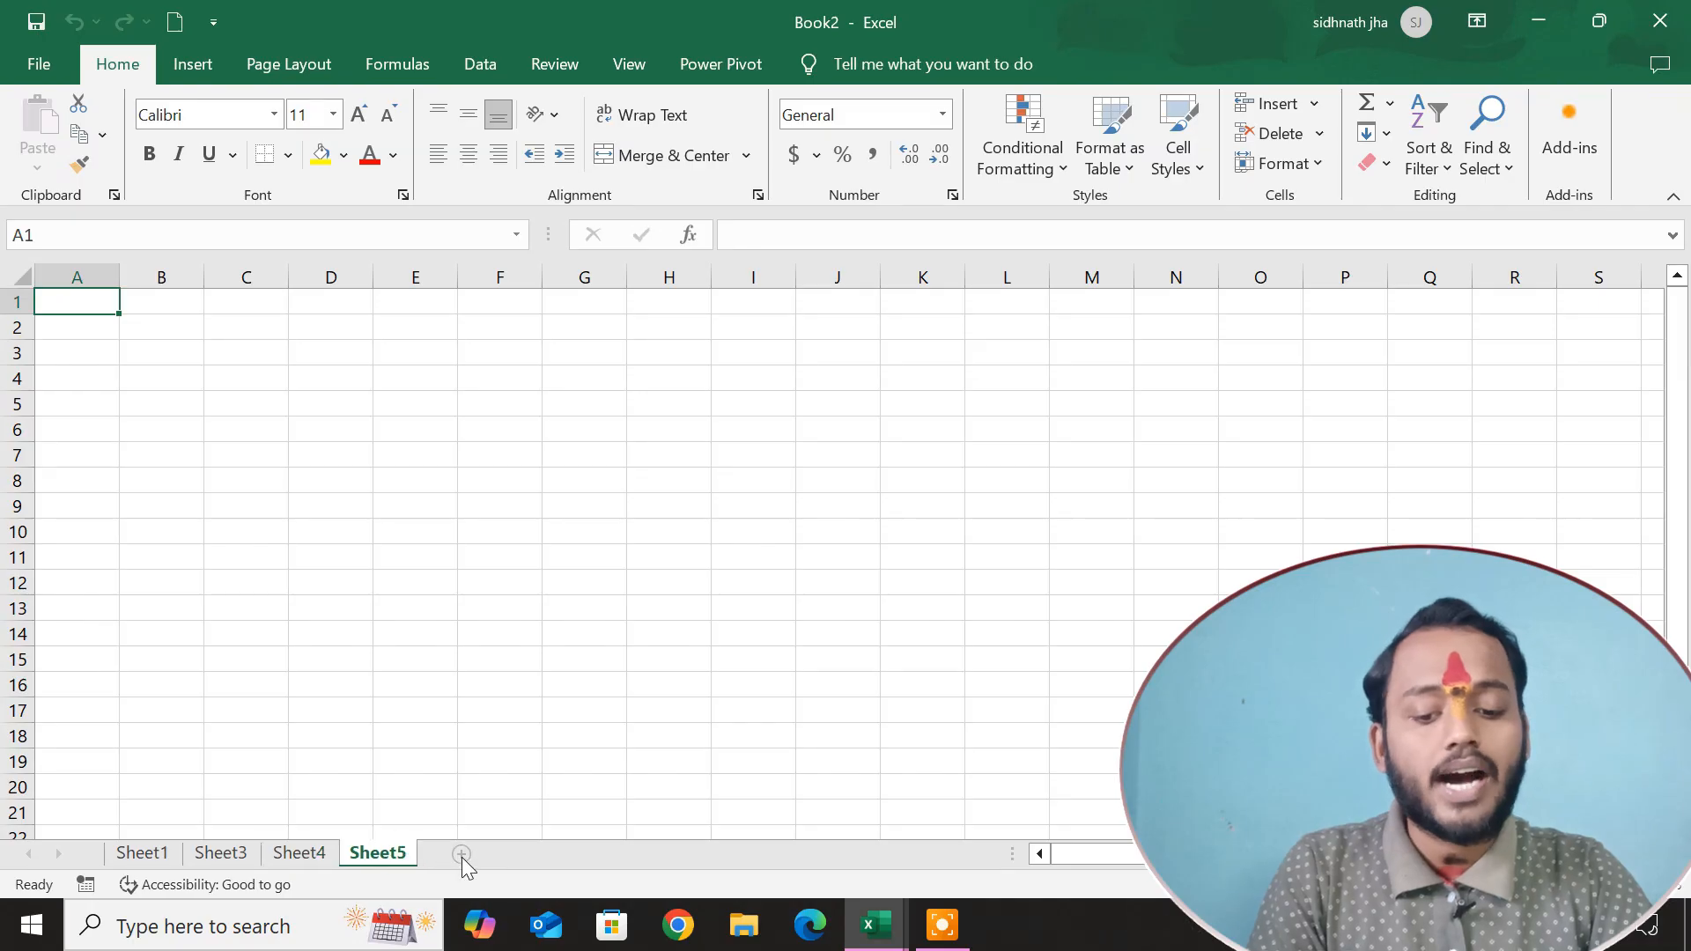
click(465, 856)
Apply All Borders to the student marks range A1:I11 on Sheet1.
click(144, 858)
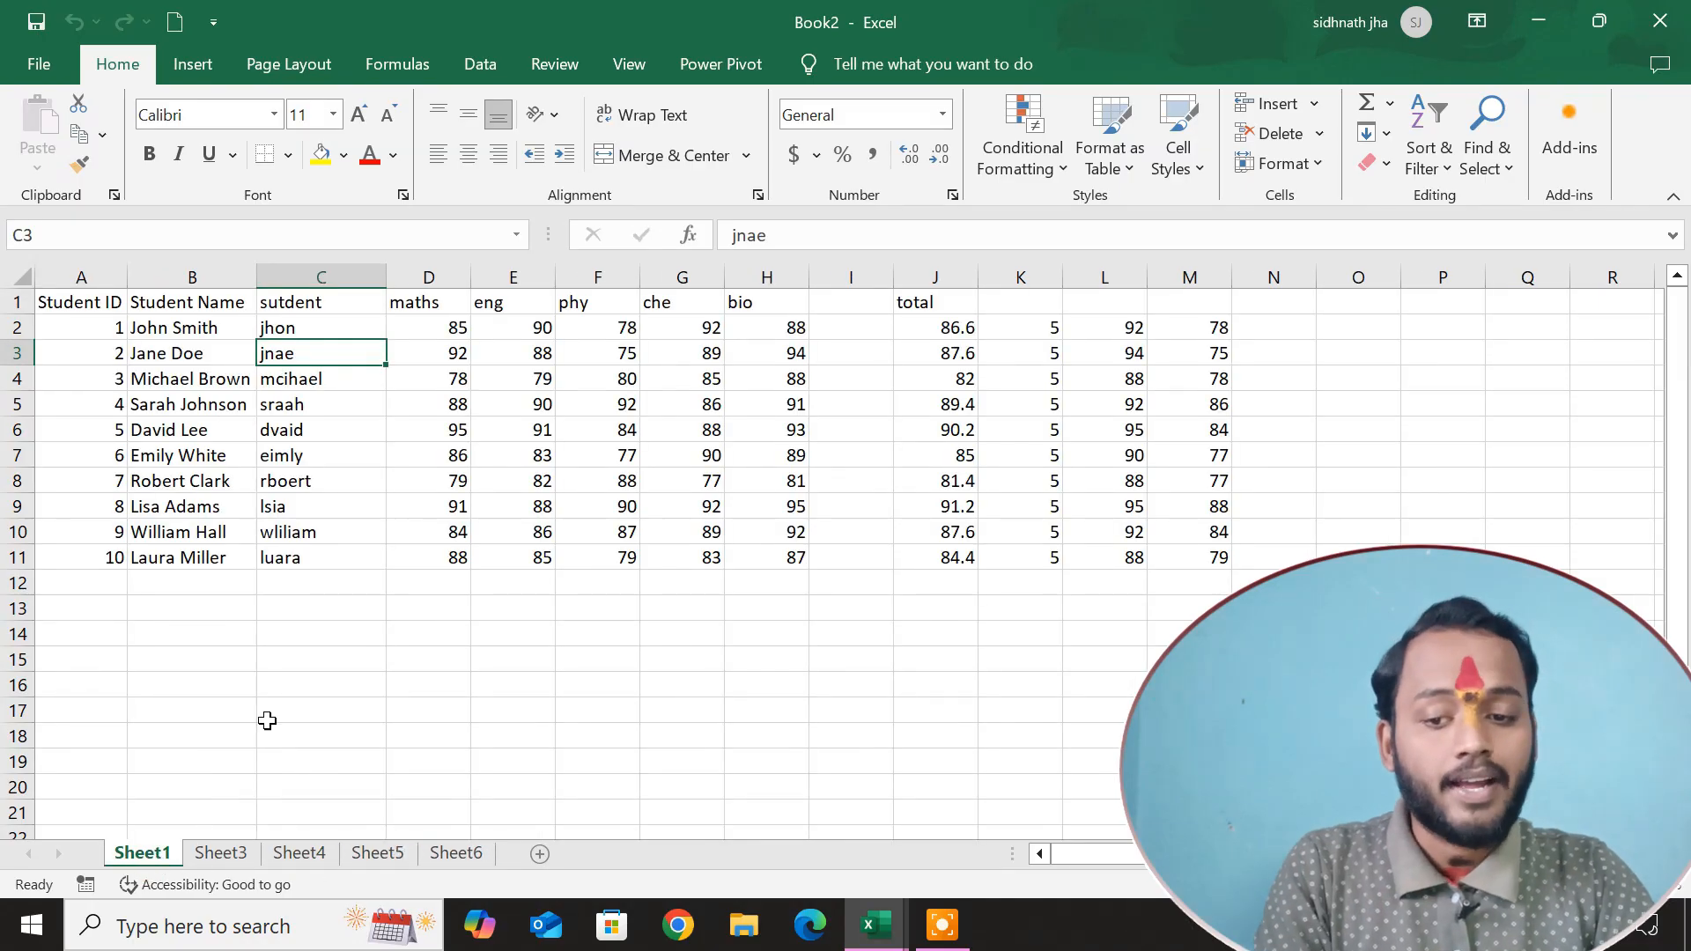
drag(79, 299, 833, 551)
click(293, 158)
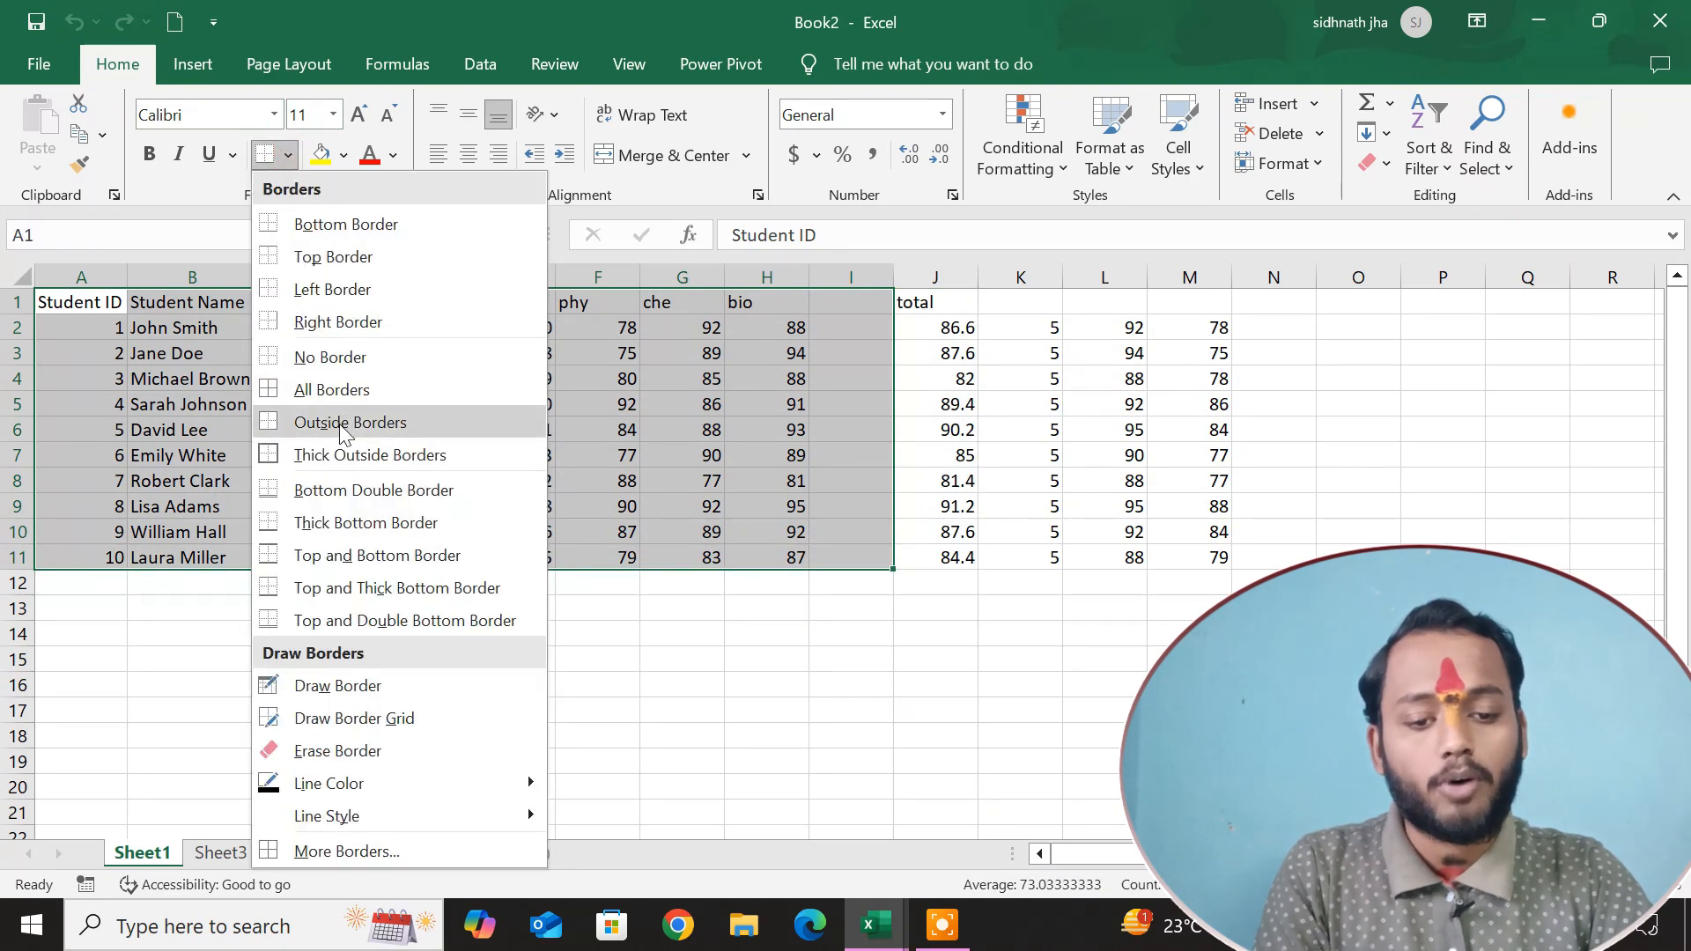
click(353, 394)
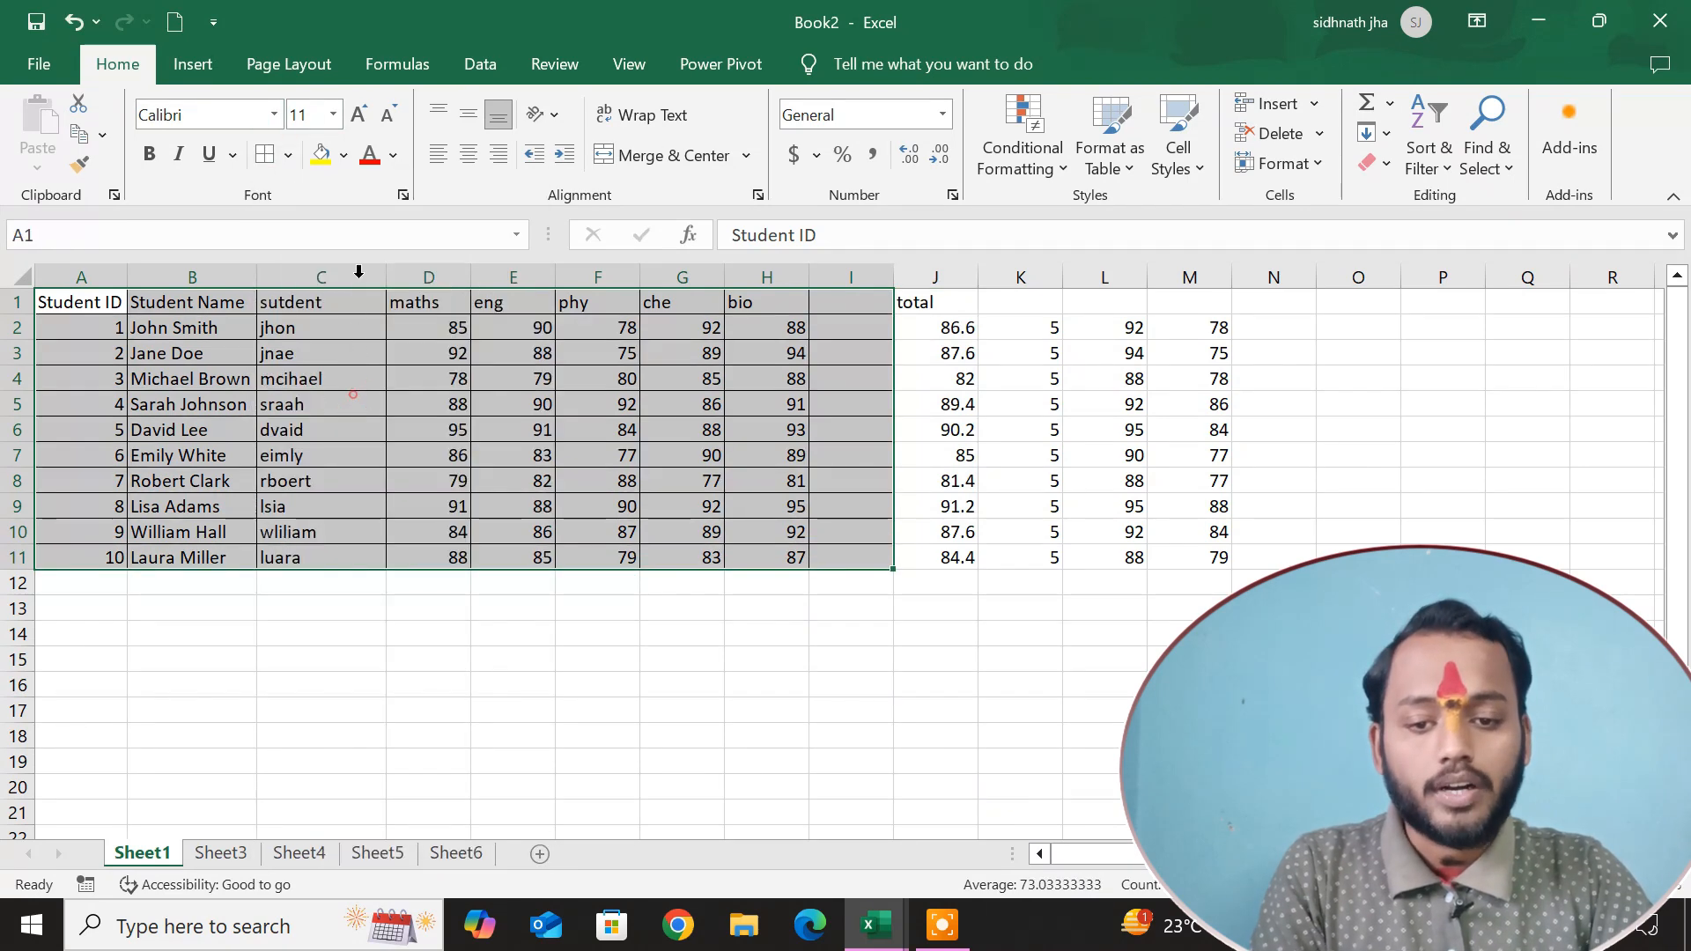
Format A1:I11 with a yellow fill, dark blue font colour and bold text.
click(322, 154)
click(369, 155)
click(393, 155)
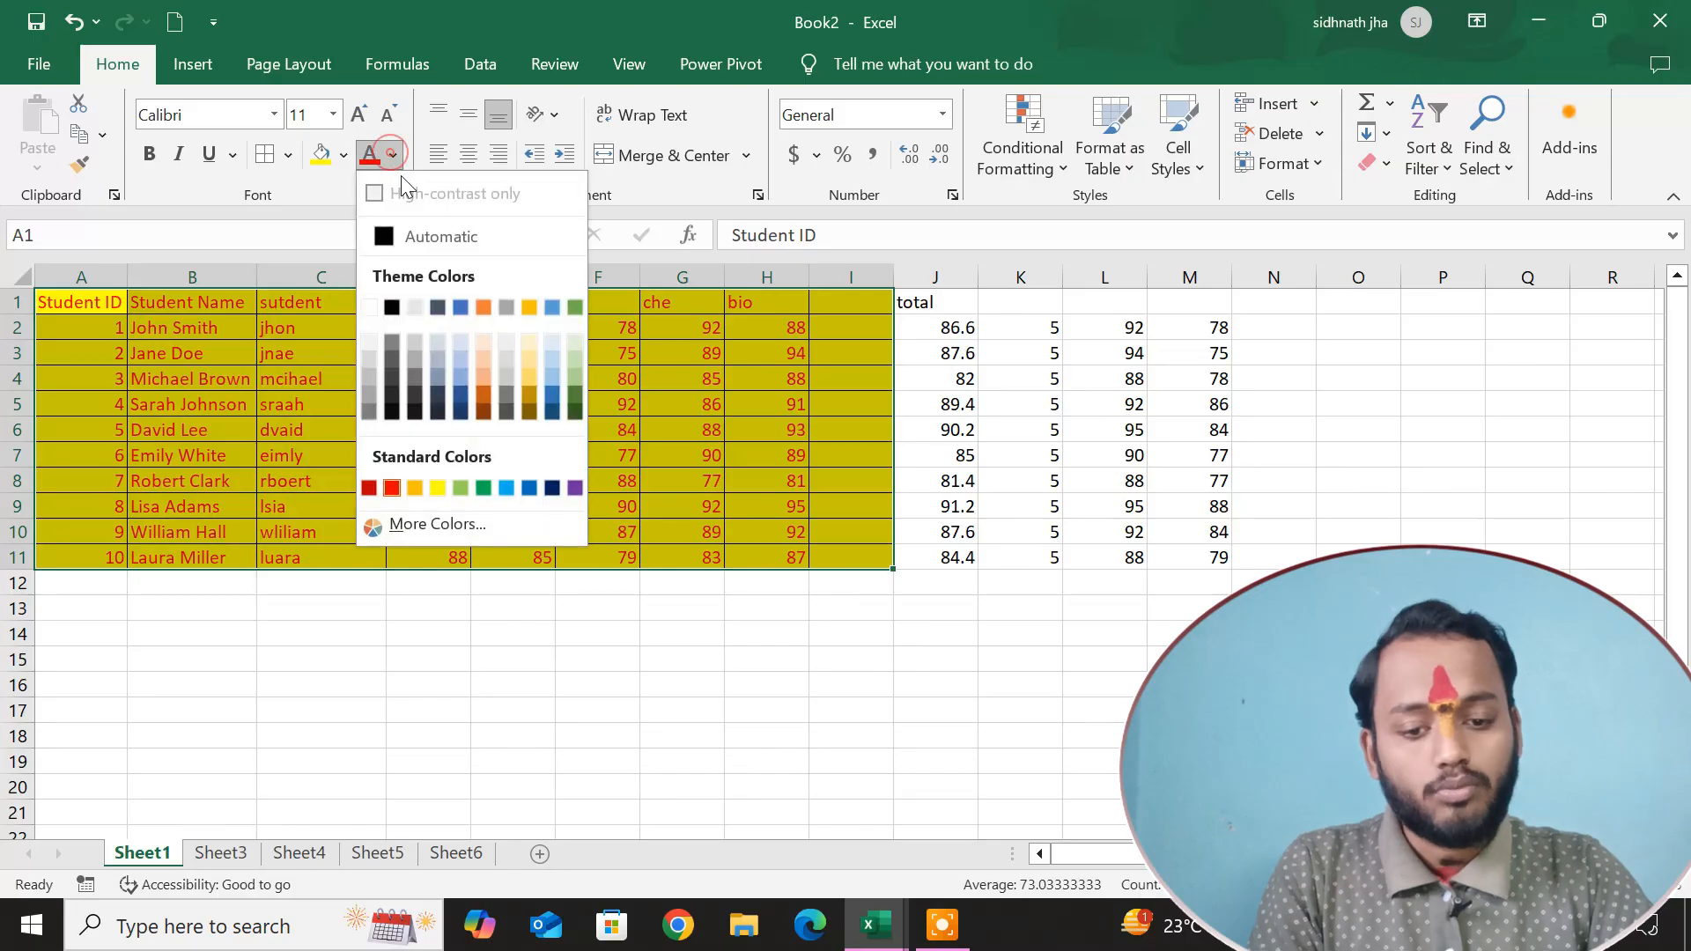
click(552, 487)
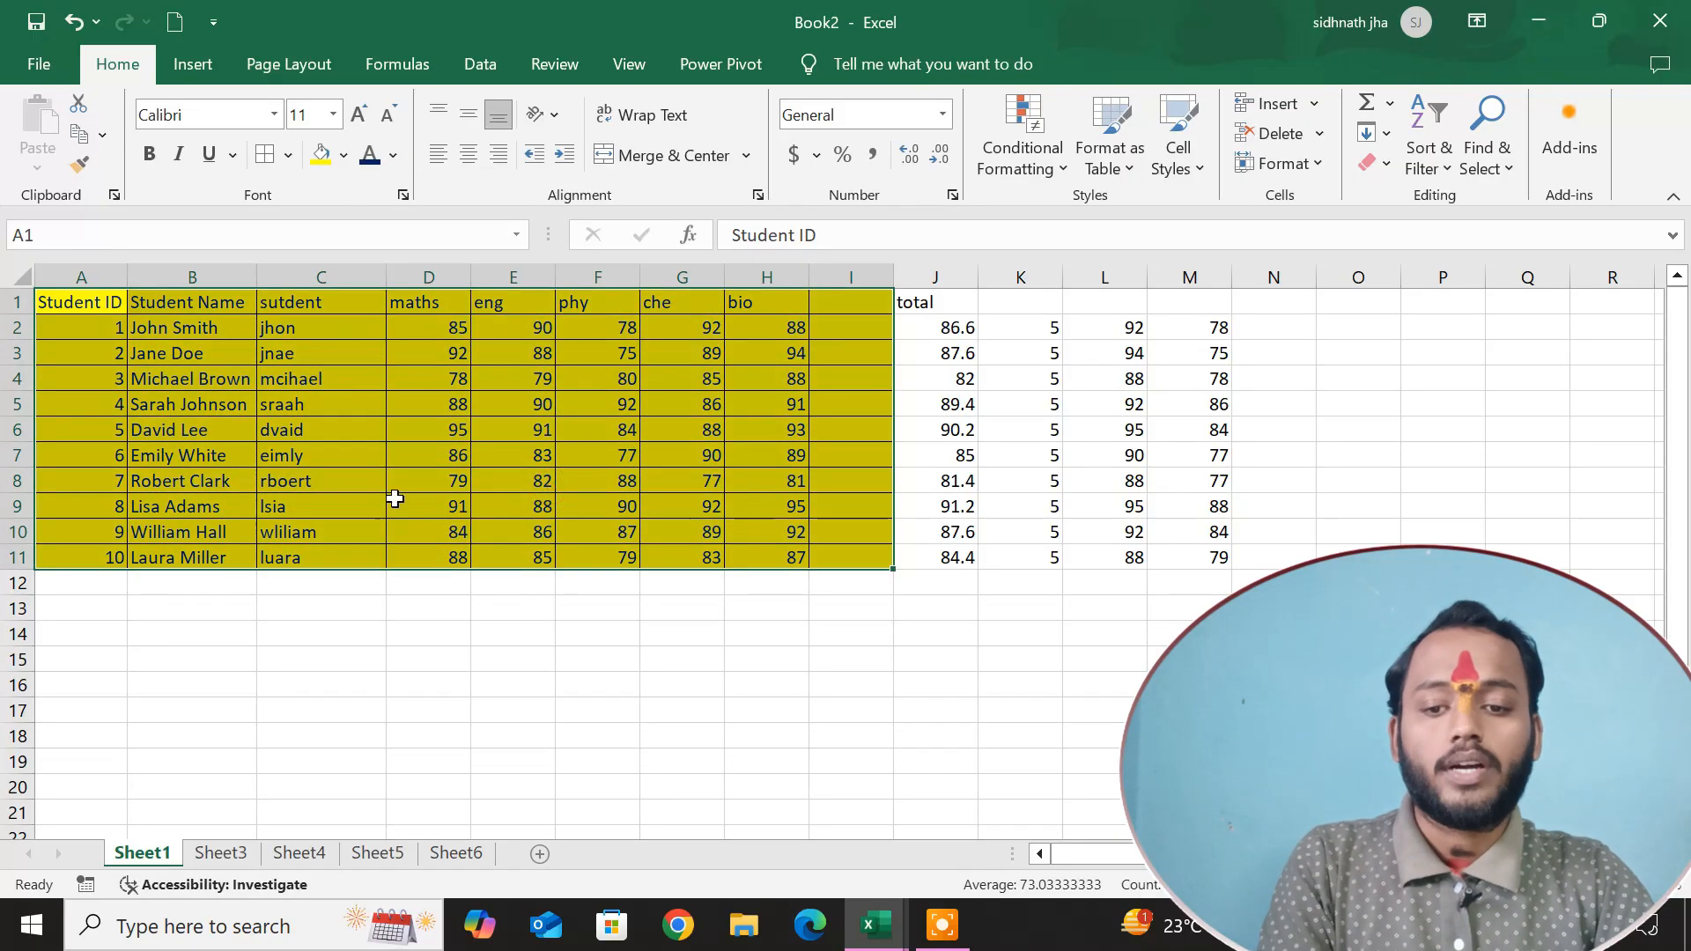
click(149, 154)
click(371, 662)
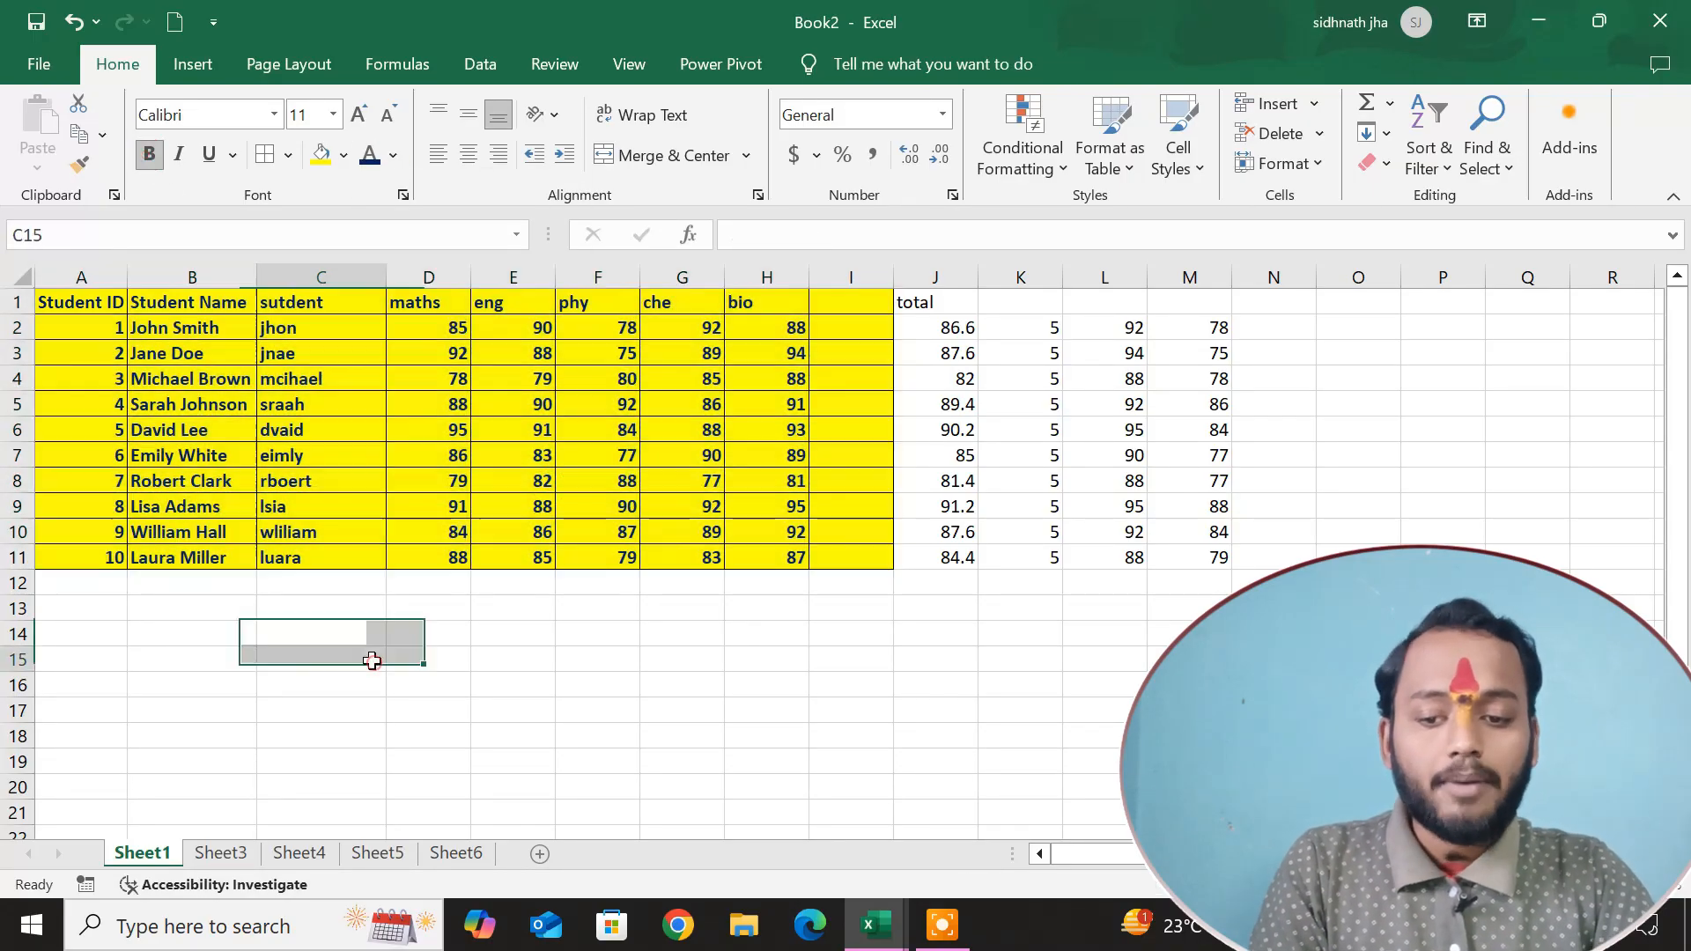
Select A1:I11 on Sheet1 and group the sheet with Sheet3, Sheet4 and Sheet5.
mouse_move(77, 301)
mouse_down()
mouse_move(393, 439)
mouse_move(748, 559)
mouse_move(842, 555)
mouse_up()
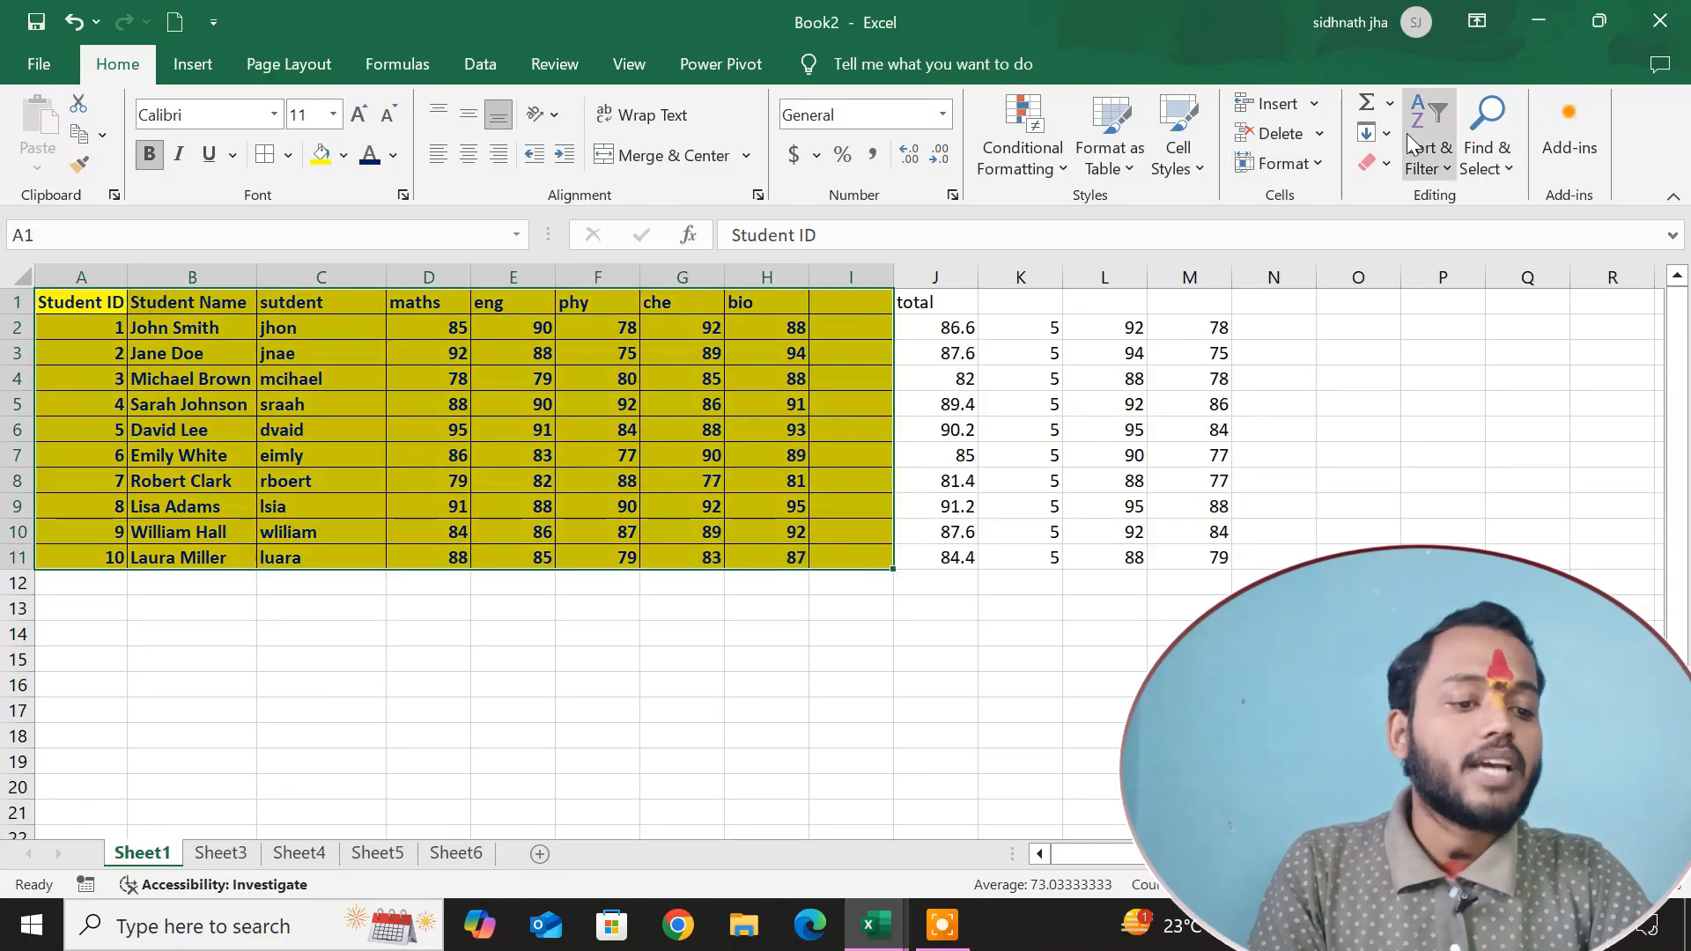
click(1376, 133)
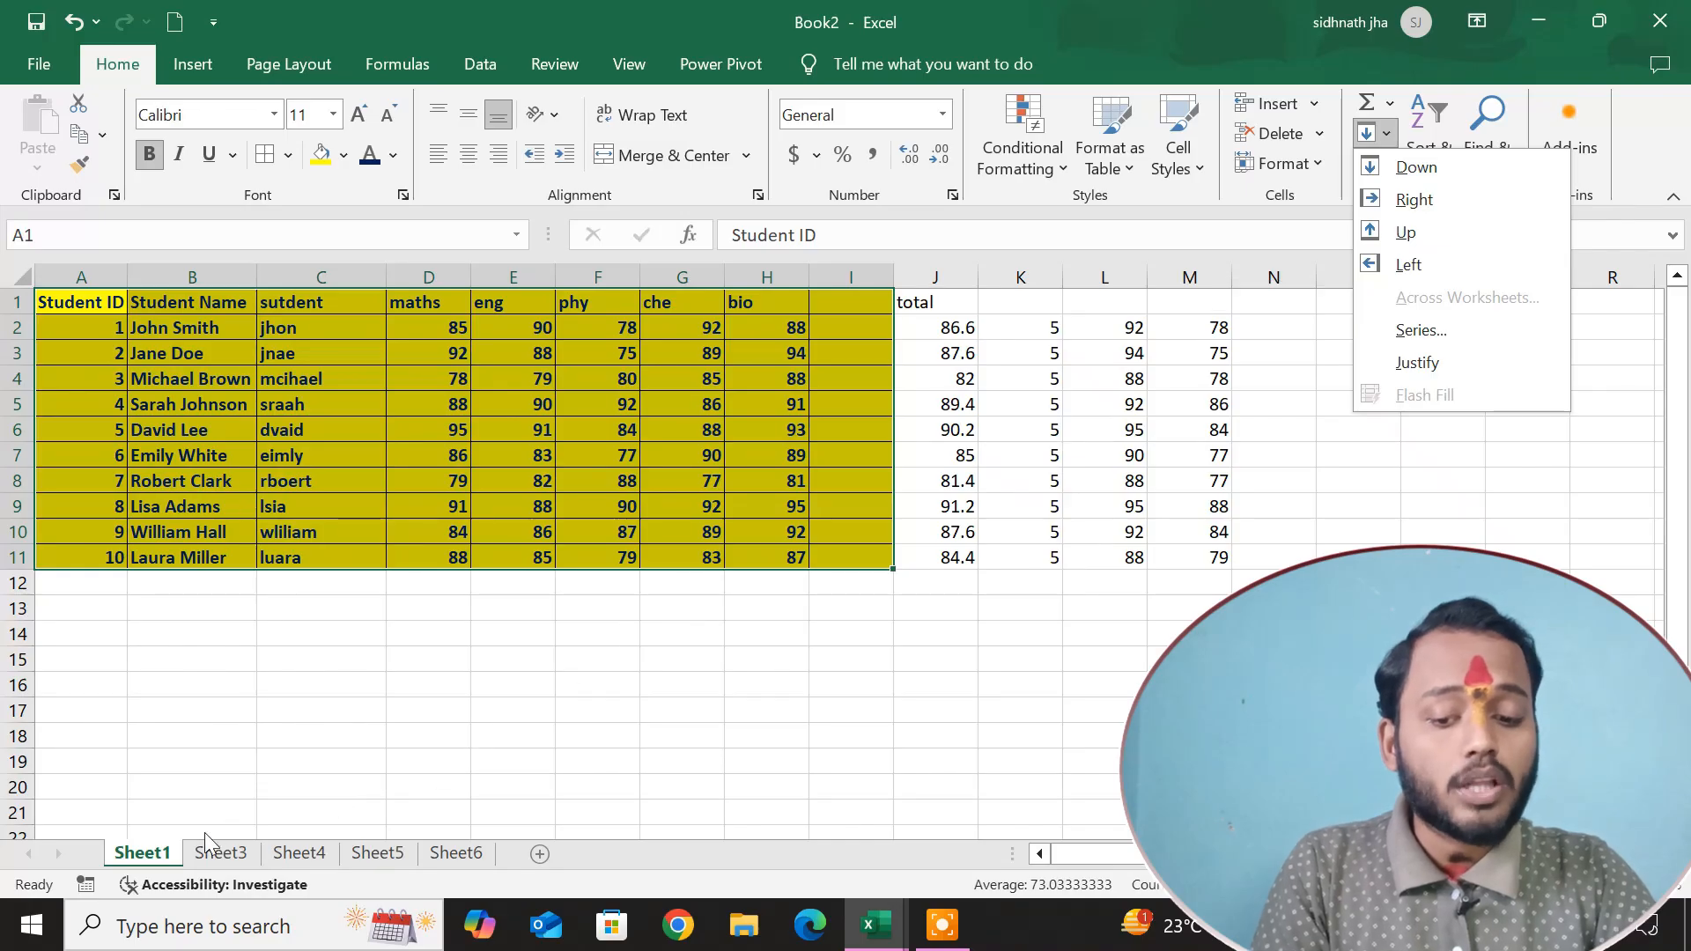
click(219, 861)
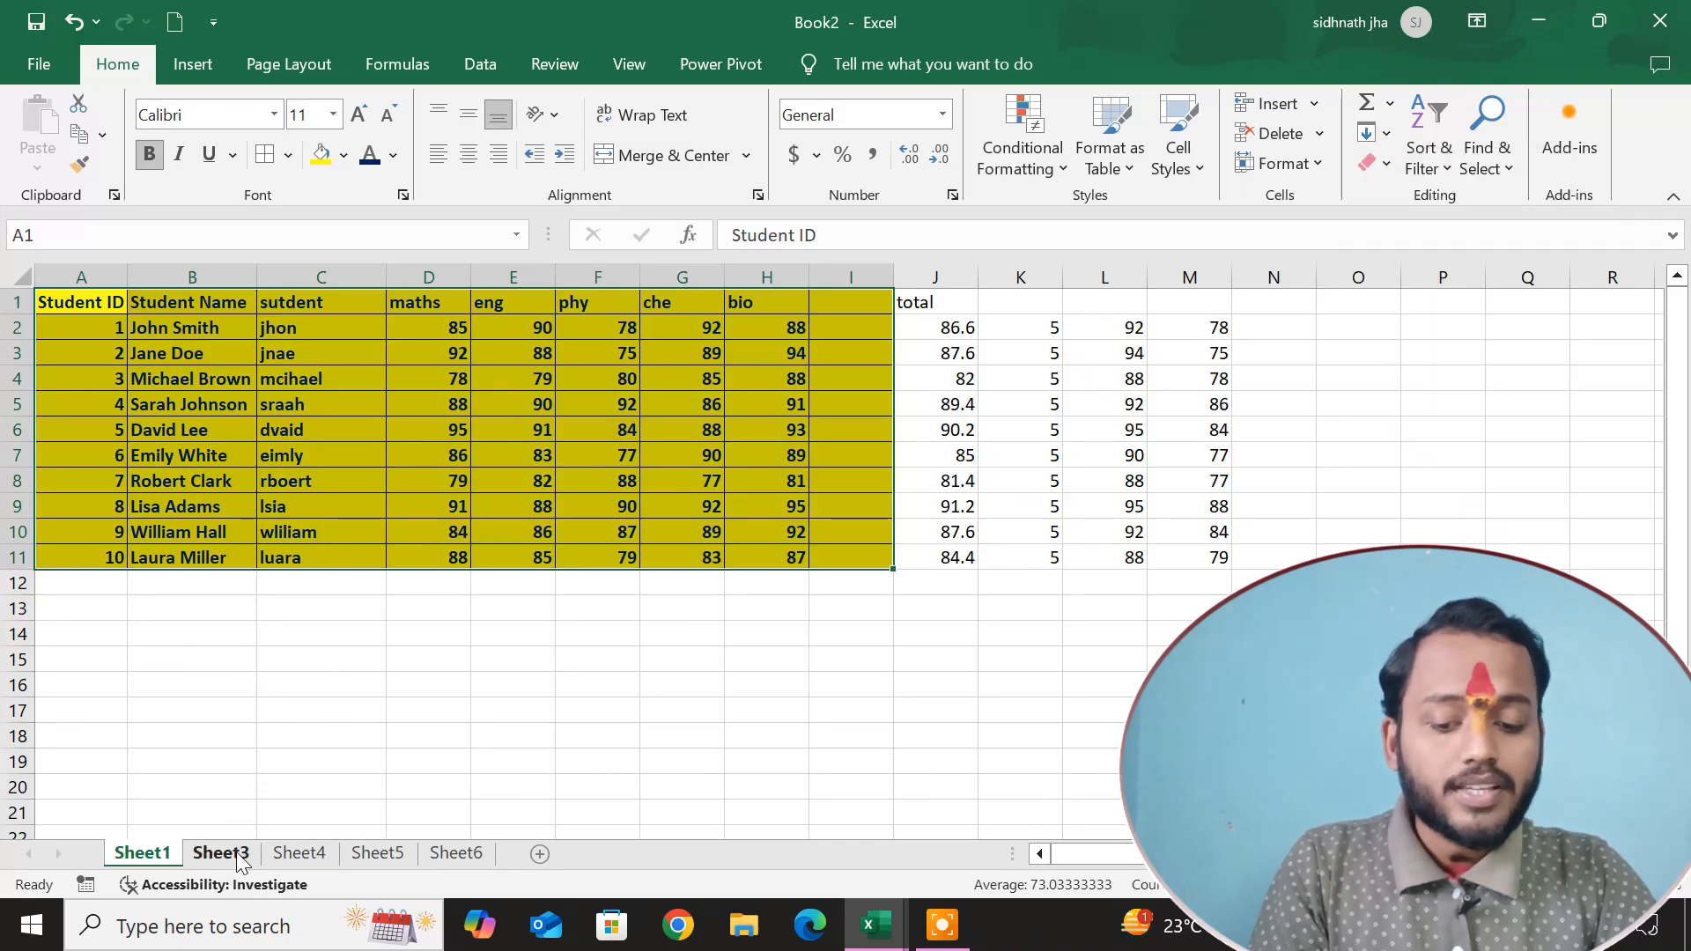
ctrl+click(222, 857)
ctrl+click(291, 856)
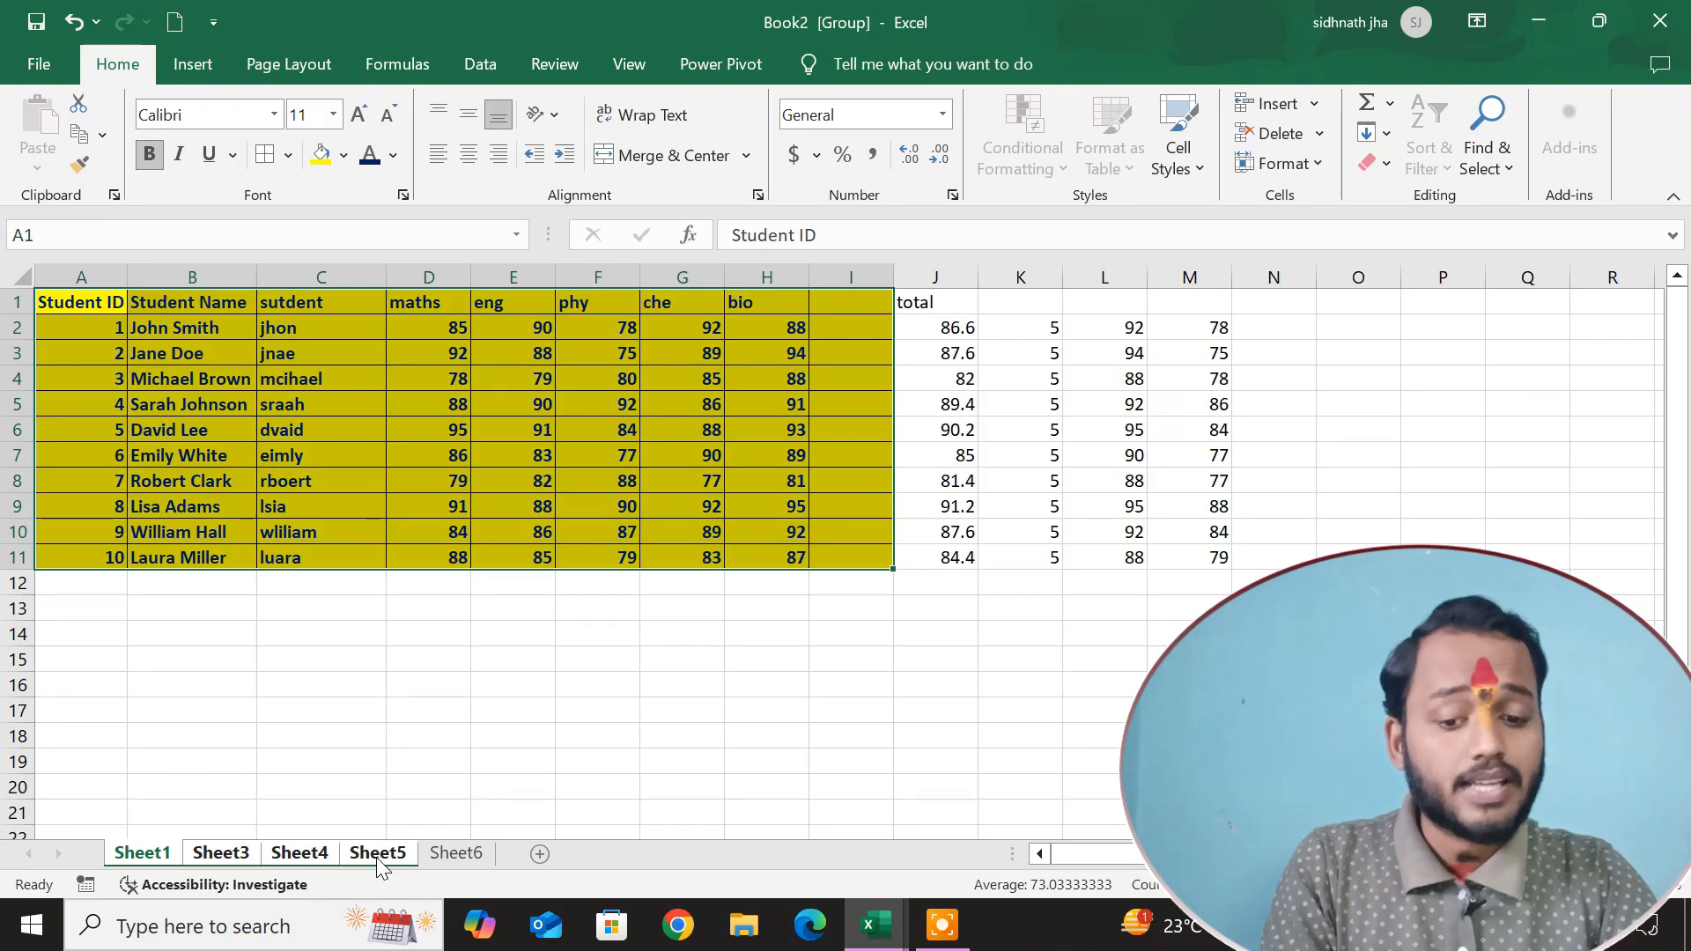
Fill only the formats of A1:I11 across the grouped worksheets, and check the result on Sheet3, Sheet4 and Sheet5.
click(1387, 133)
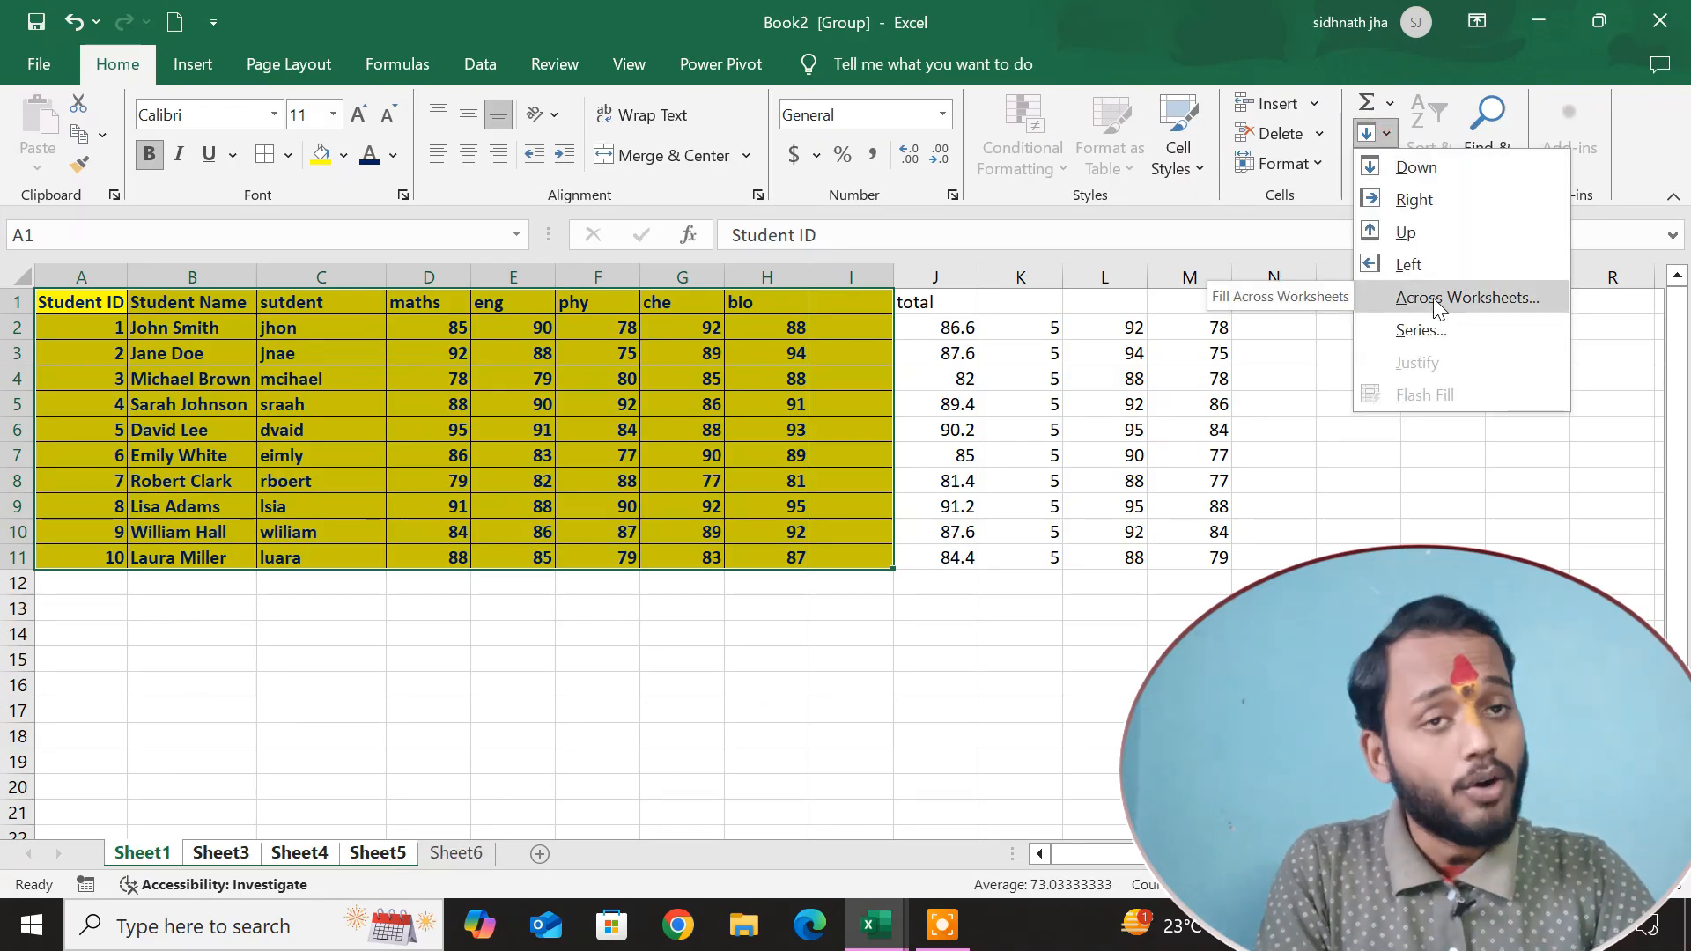
click(1435, 304)
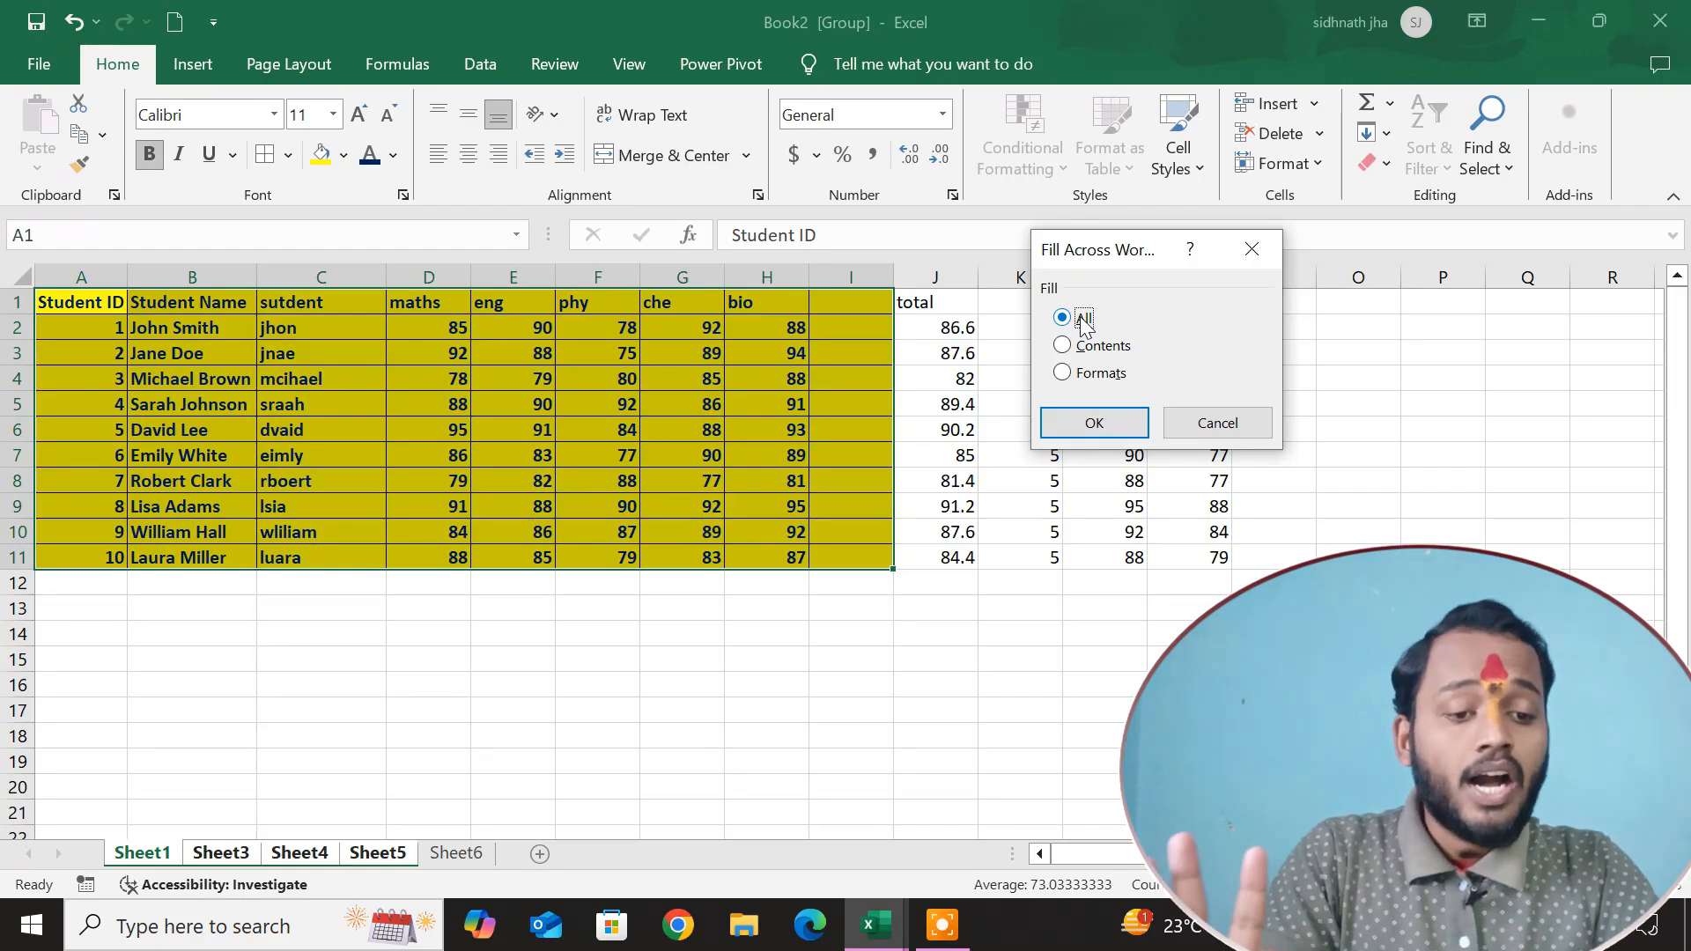
click(1092, 374)
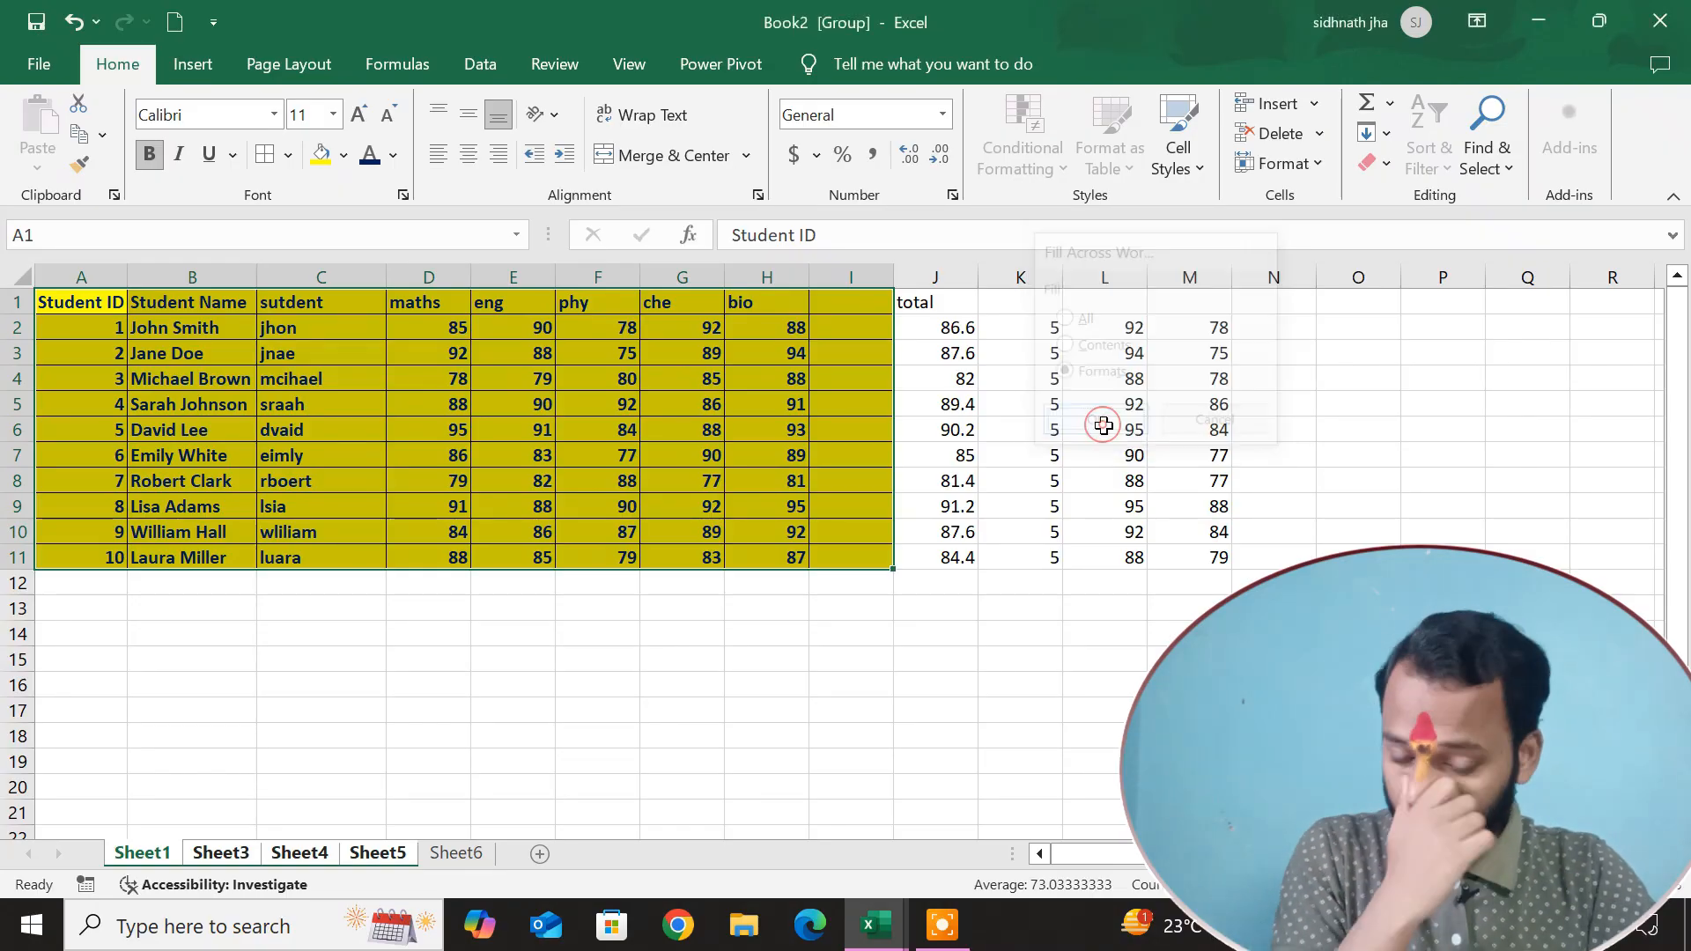
click(1101, 425)
click(752, 668)
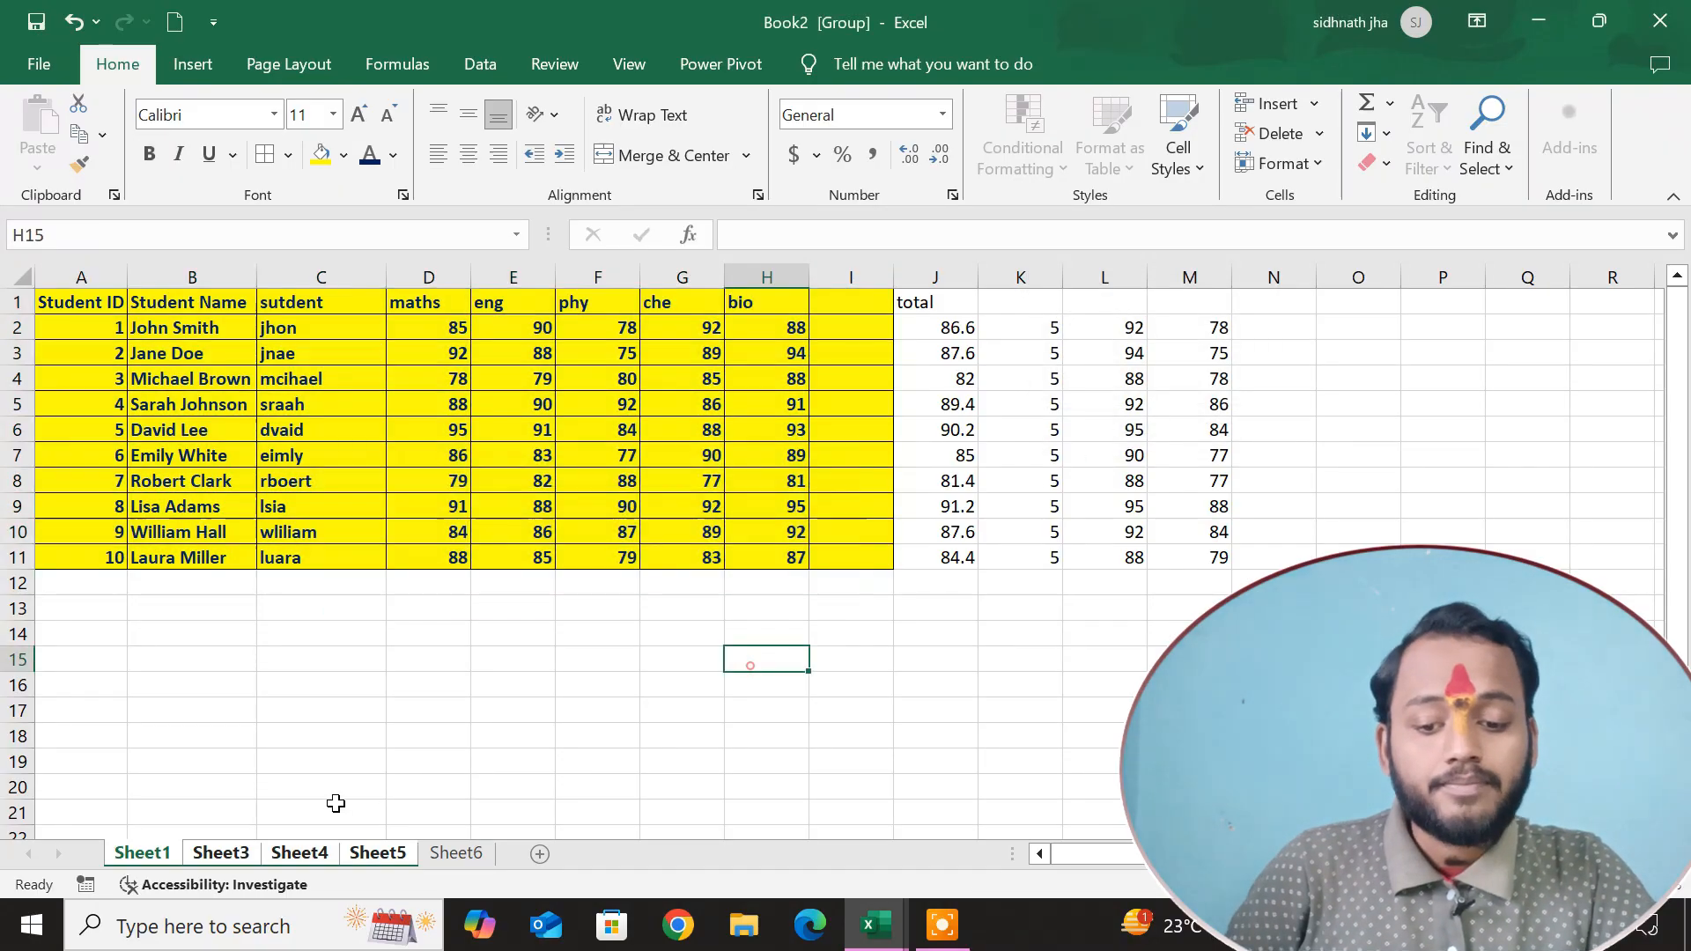
click(233, 855)
click(300, 855)
click(368, 855)
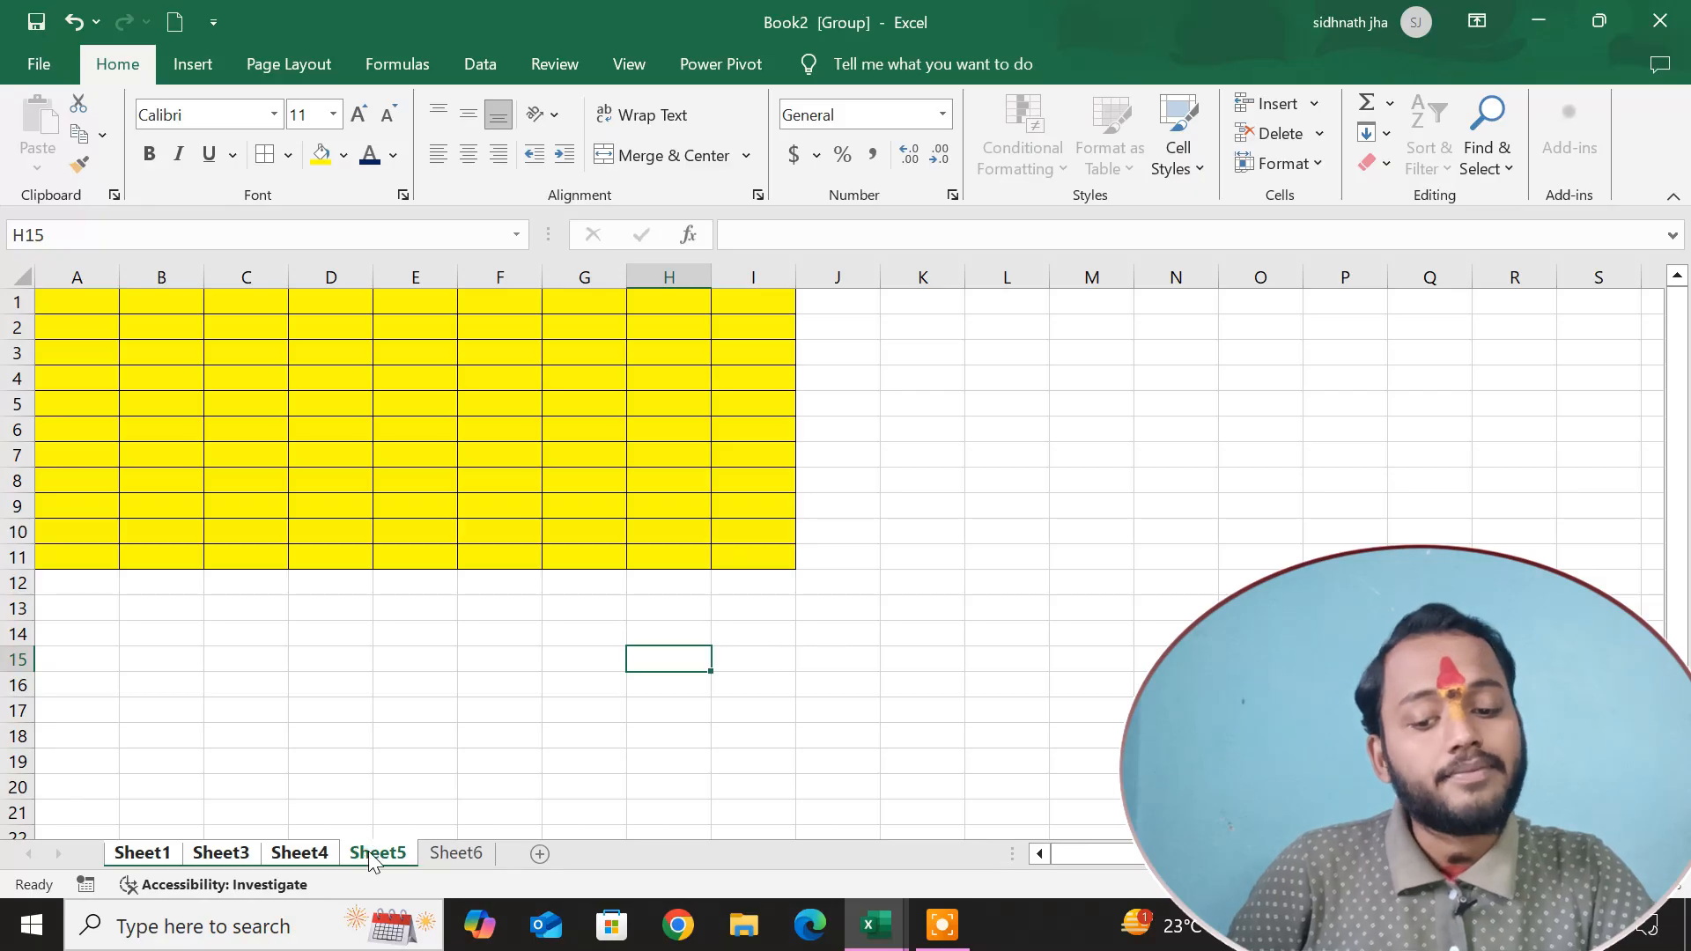
Select A1:I11 on Sheet1 and group the sheet with Sheet3, Sheet4, Sheet5 and Sheet6.
click(126, 856)
drag(88, 302, 849, 555)
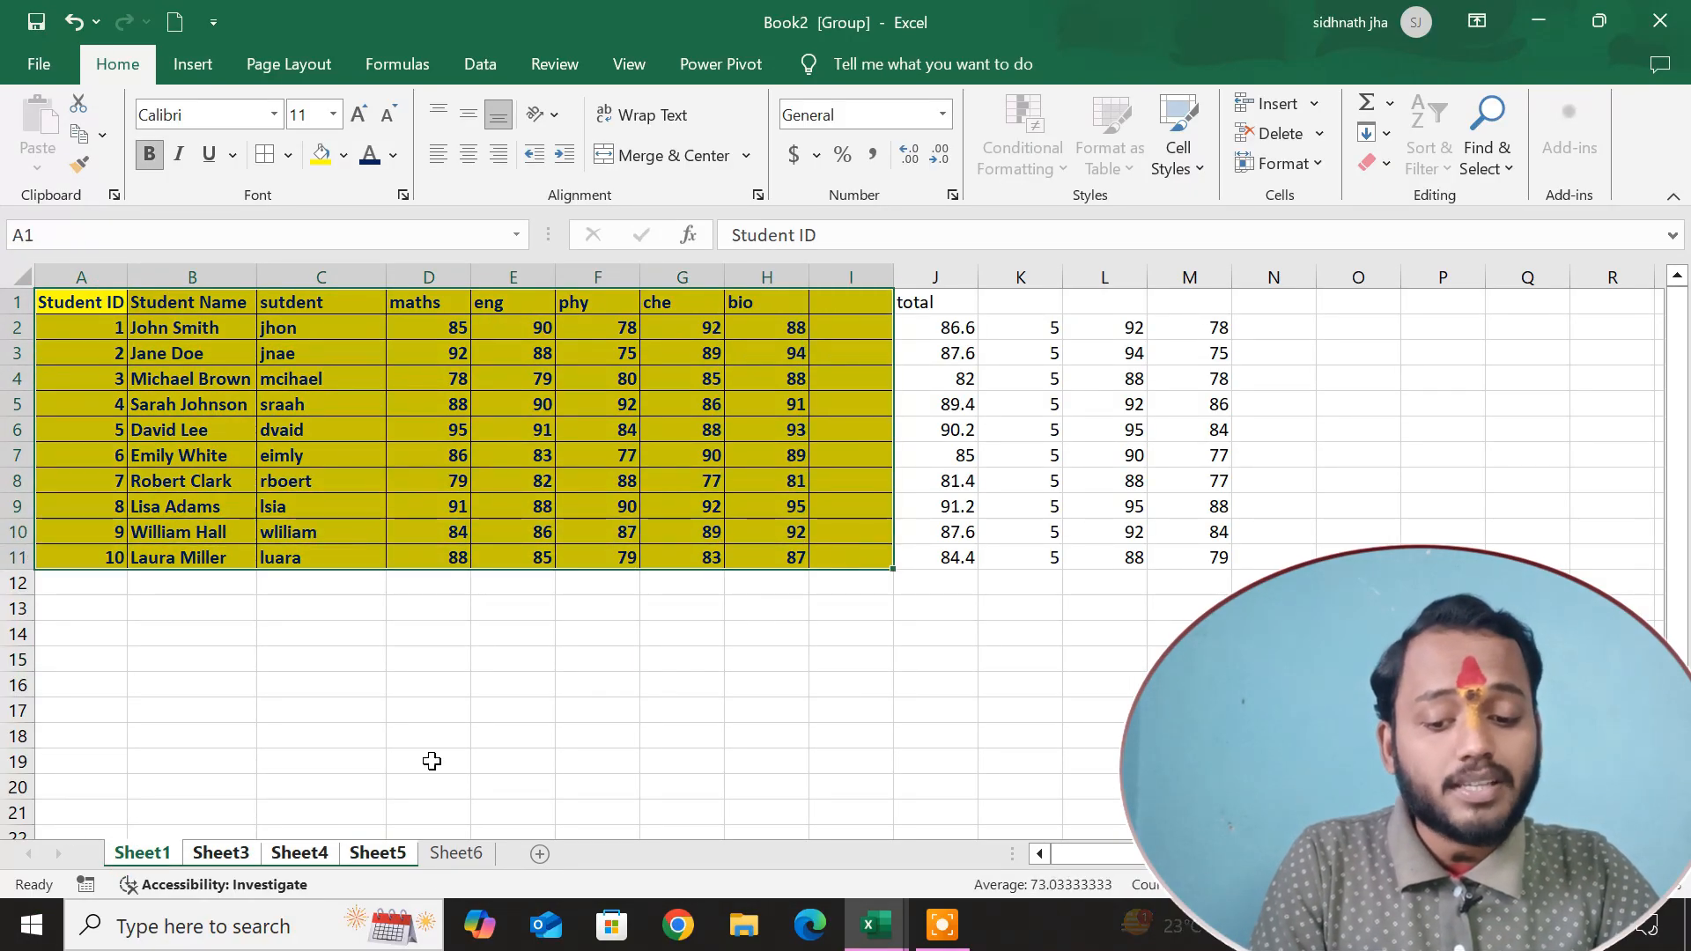
ctrl+click(220, 853)
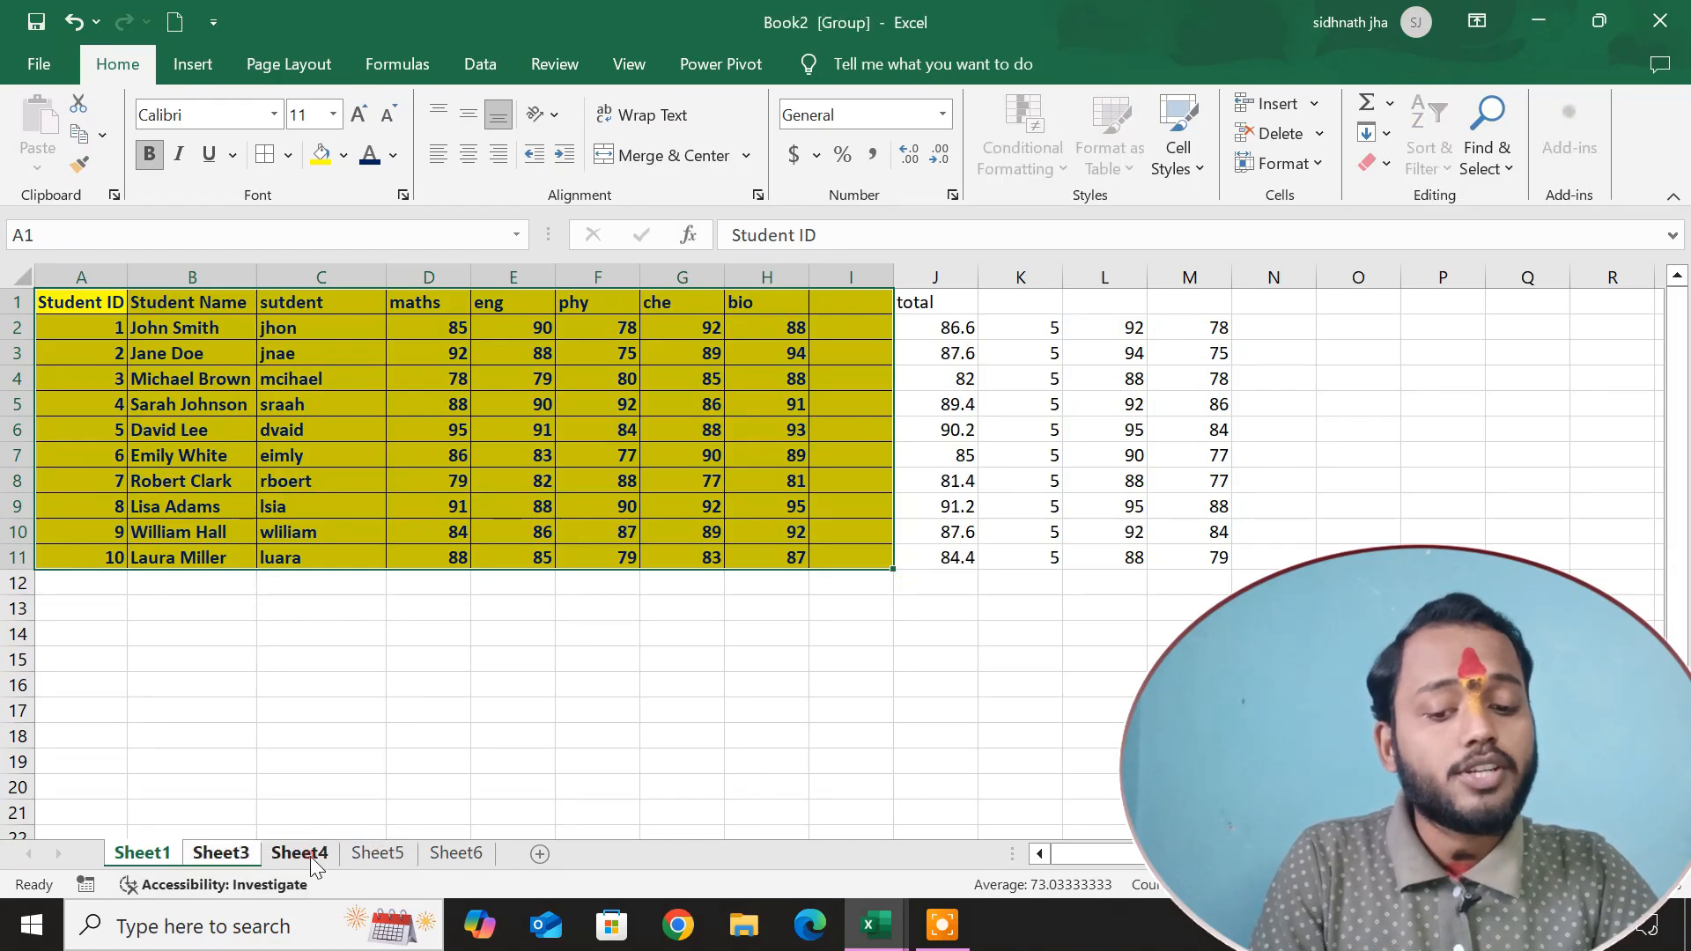
ctrl+click(440, 855)
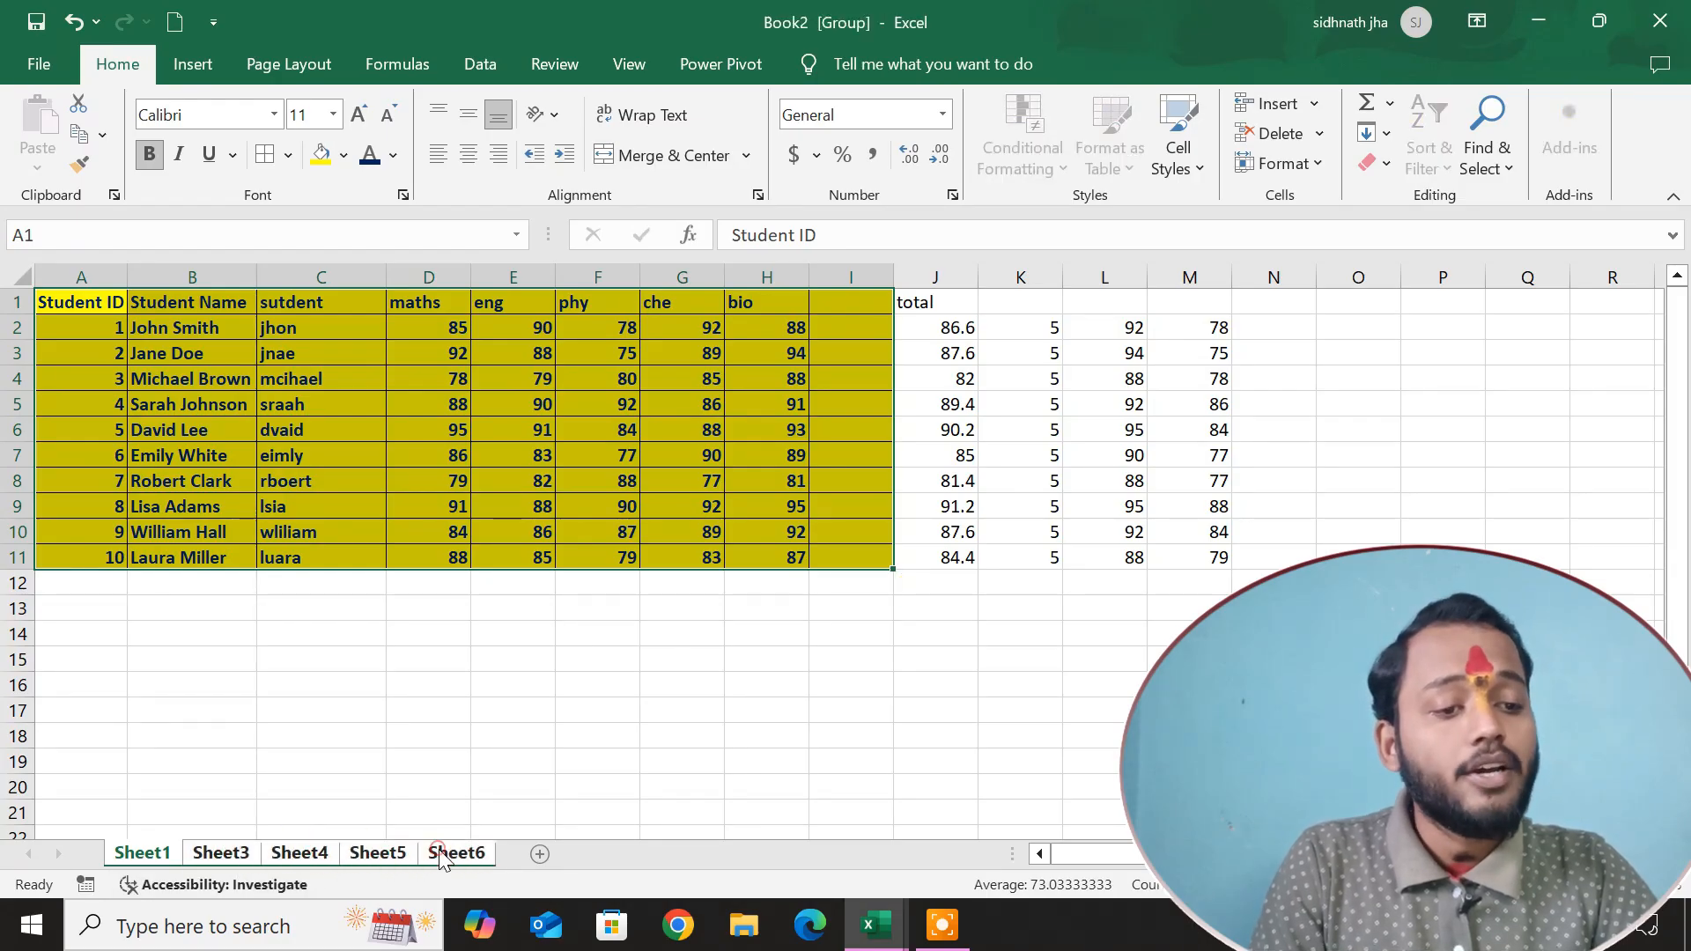
Fill both contents and formats of A1:I11 across the grouped worksheets, and check Sheet3 through Sheet6.
click(1386, 133)
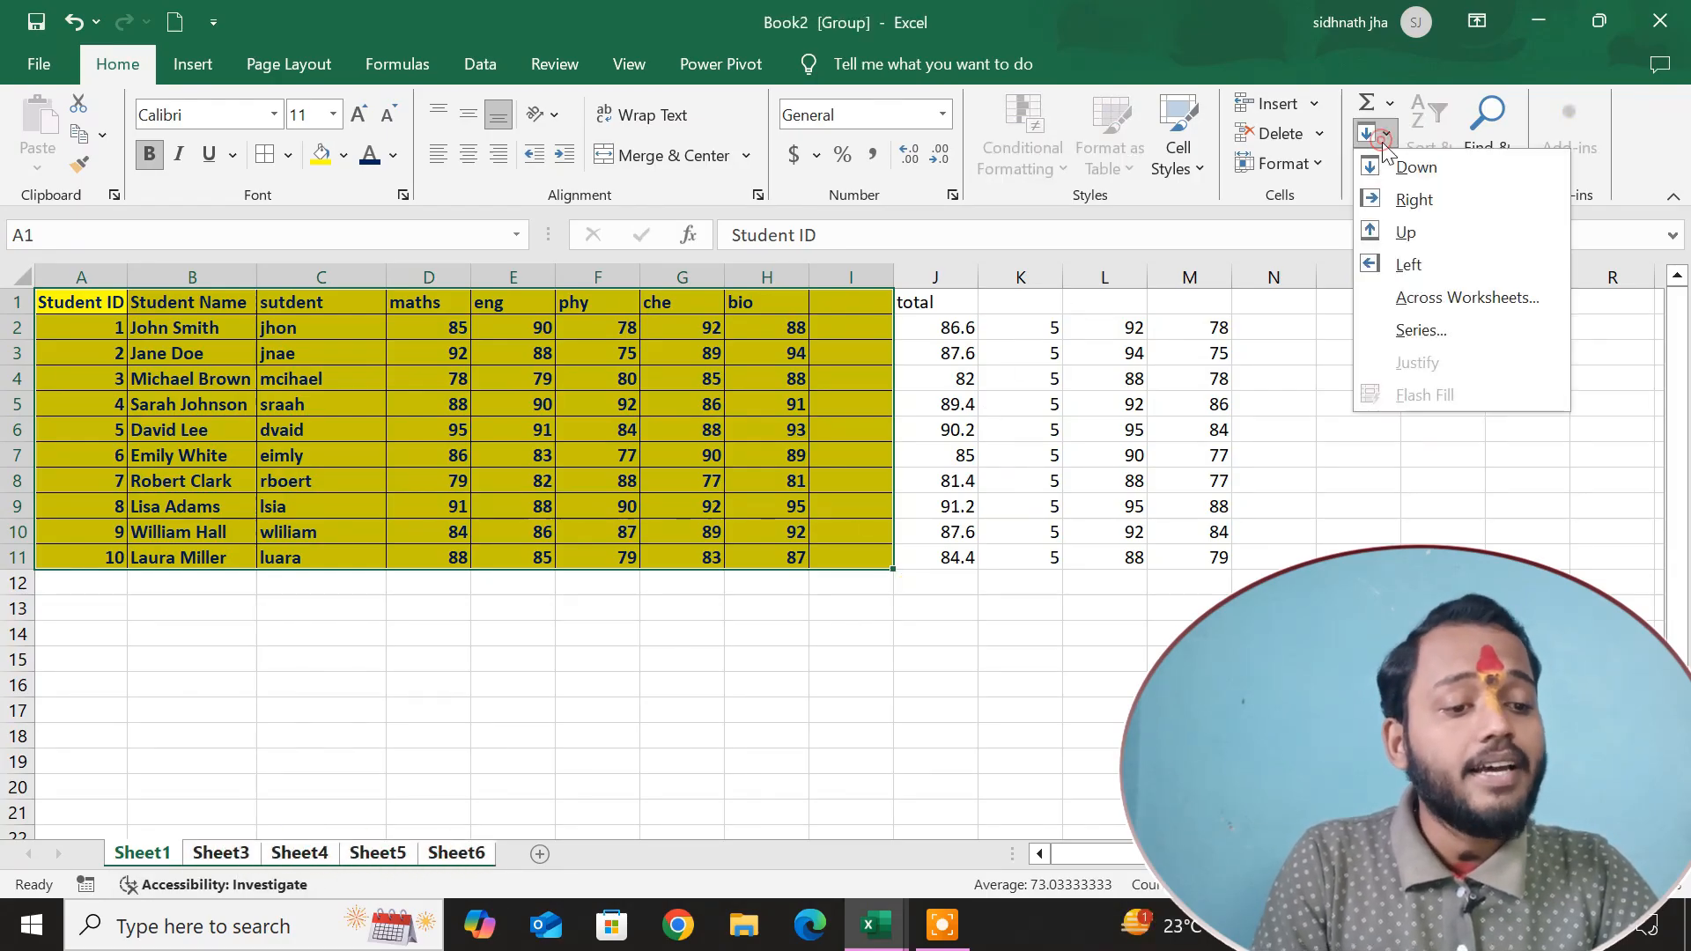
click(1439, 308)
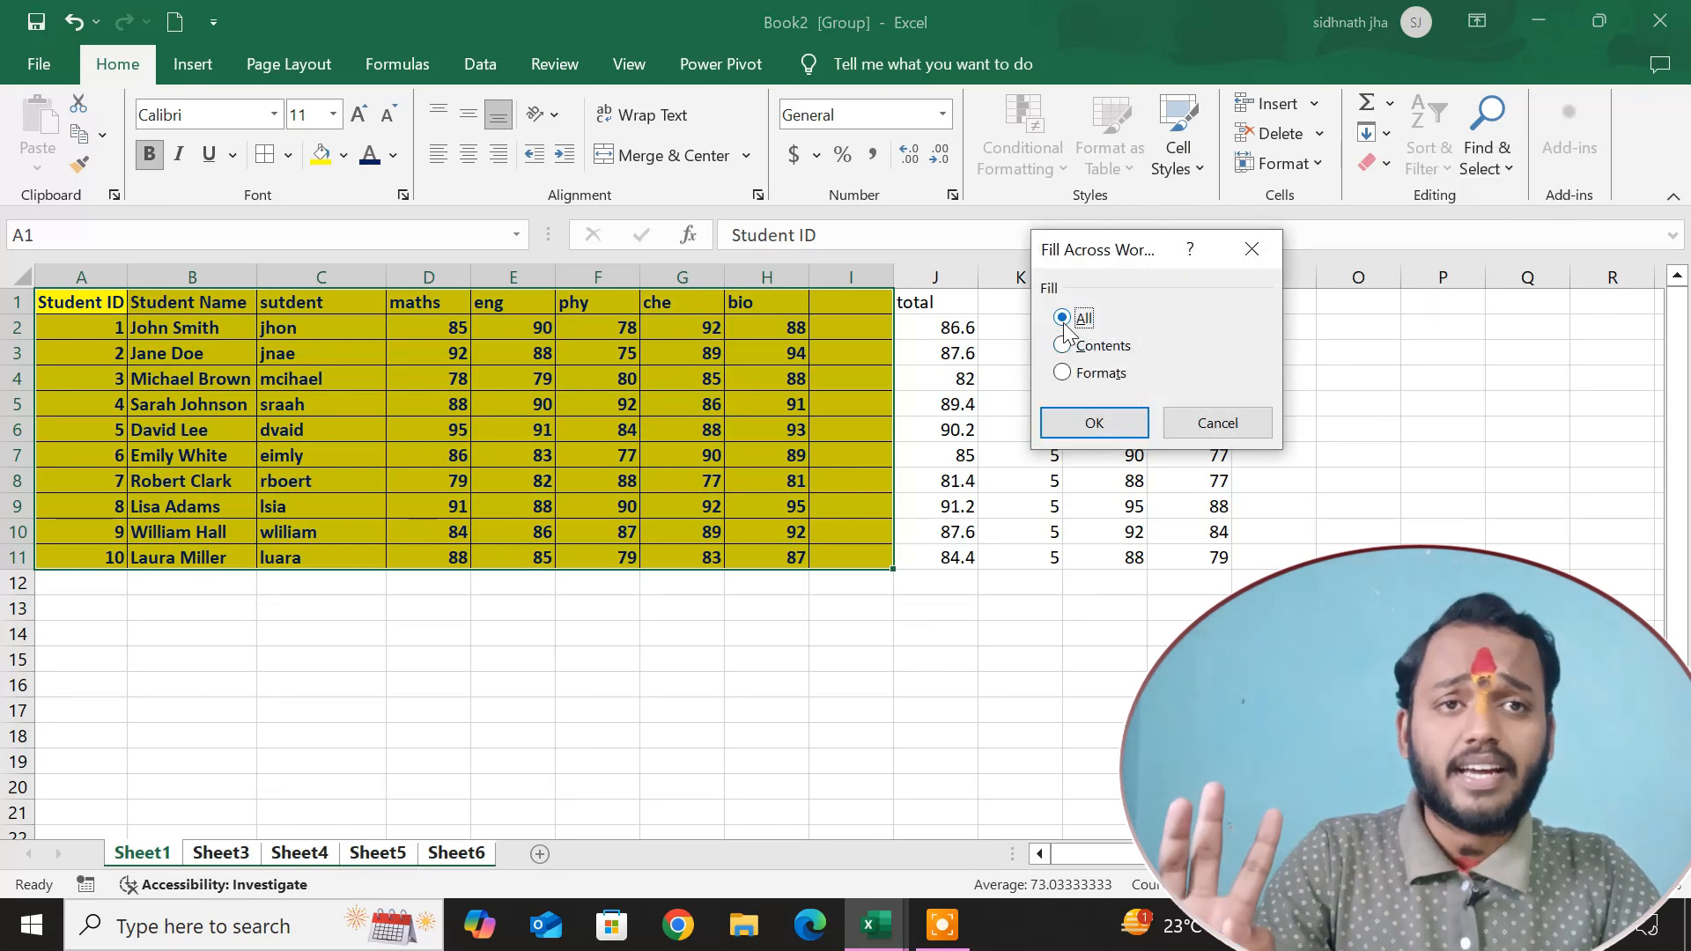
click(1097, 426)
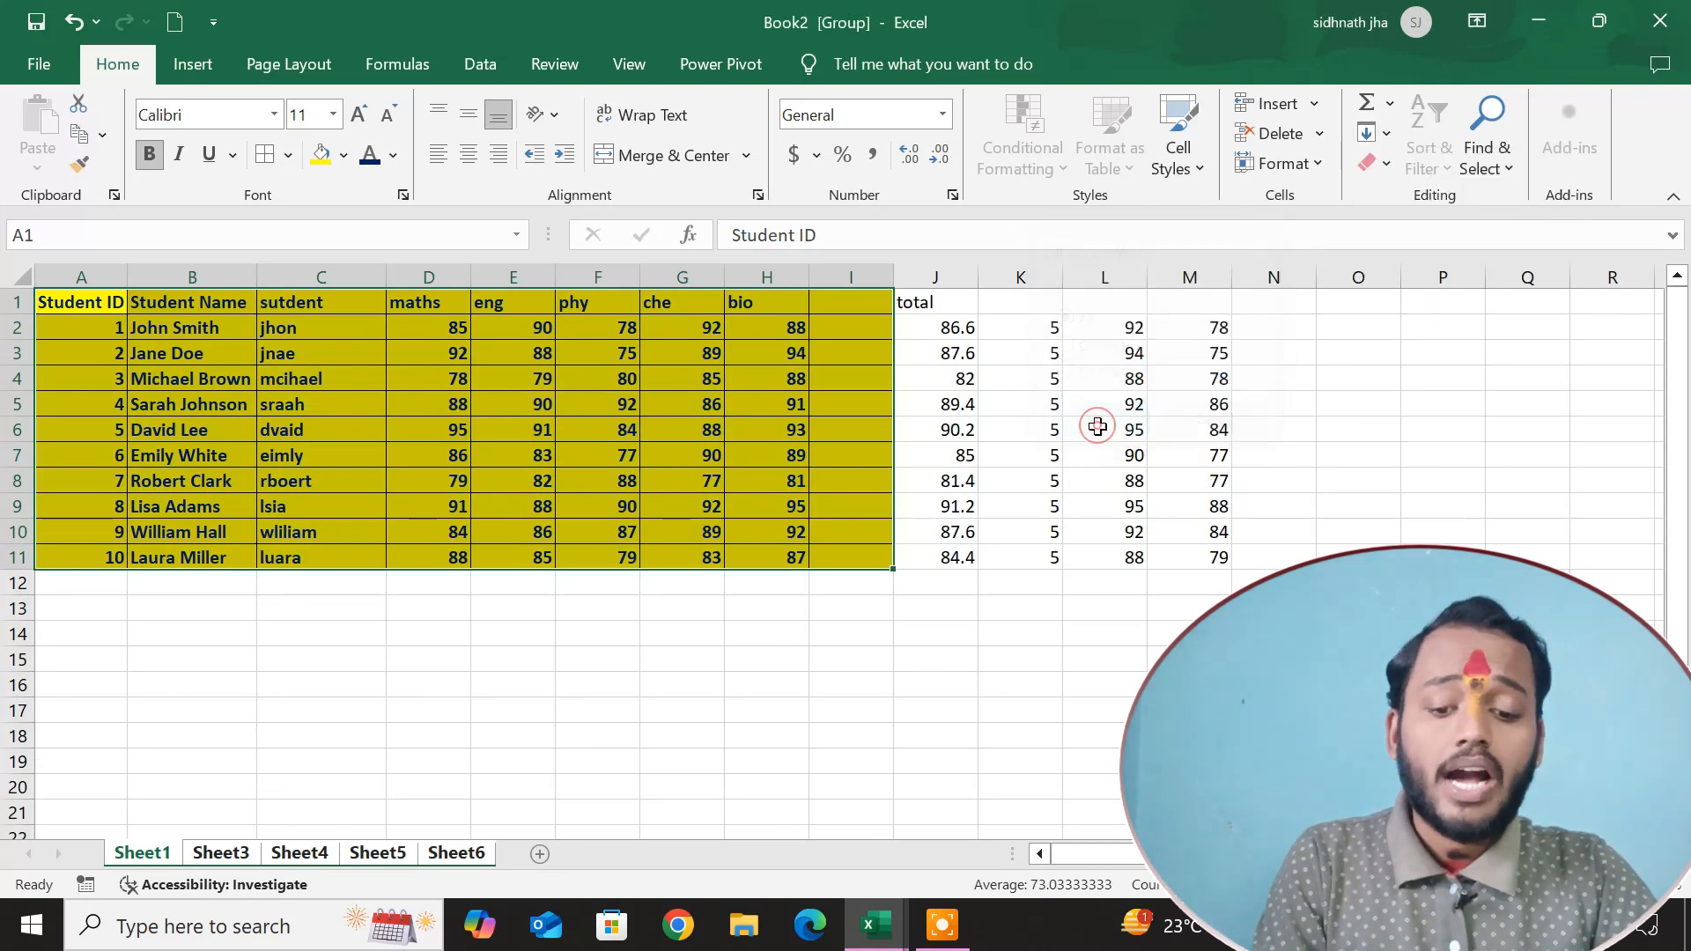
click(869, 757)
click(221, 853)
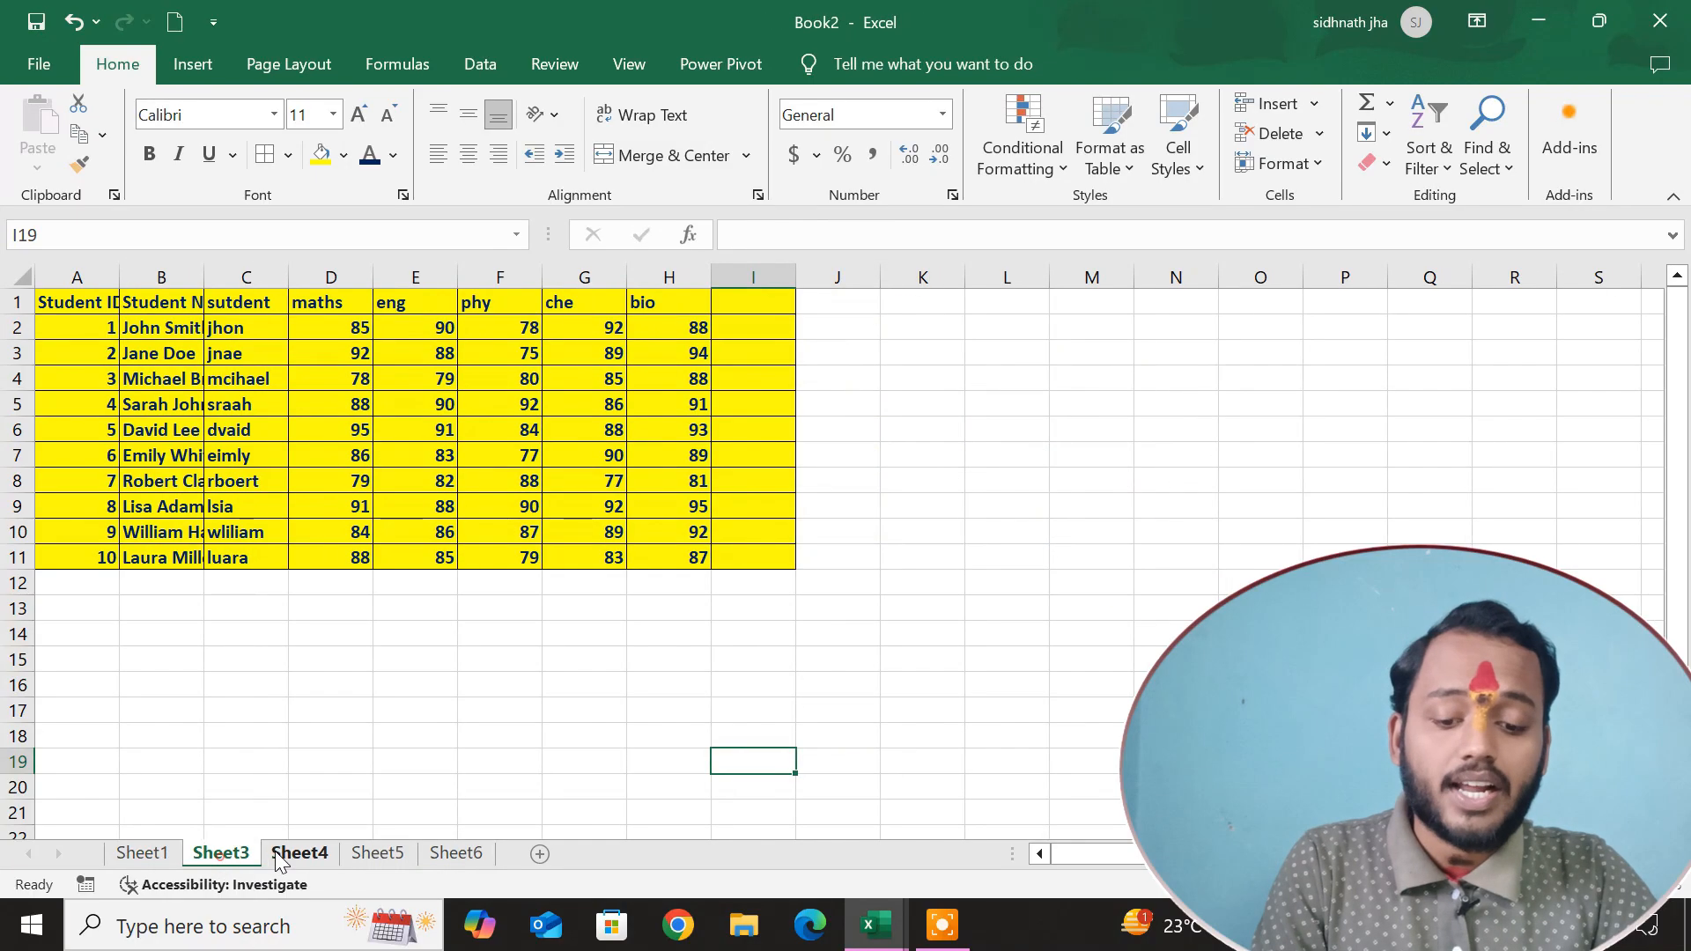
click(299, 852)
click(377, 853)
click(451, 853)
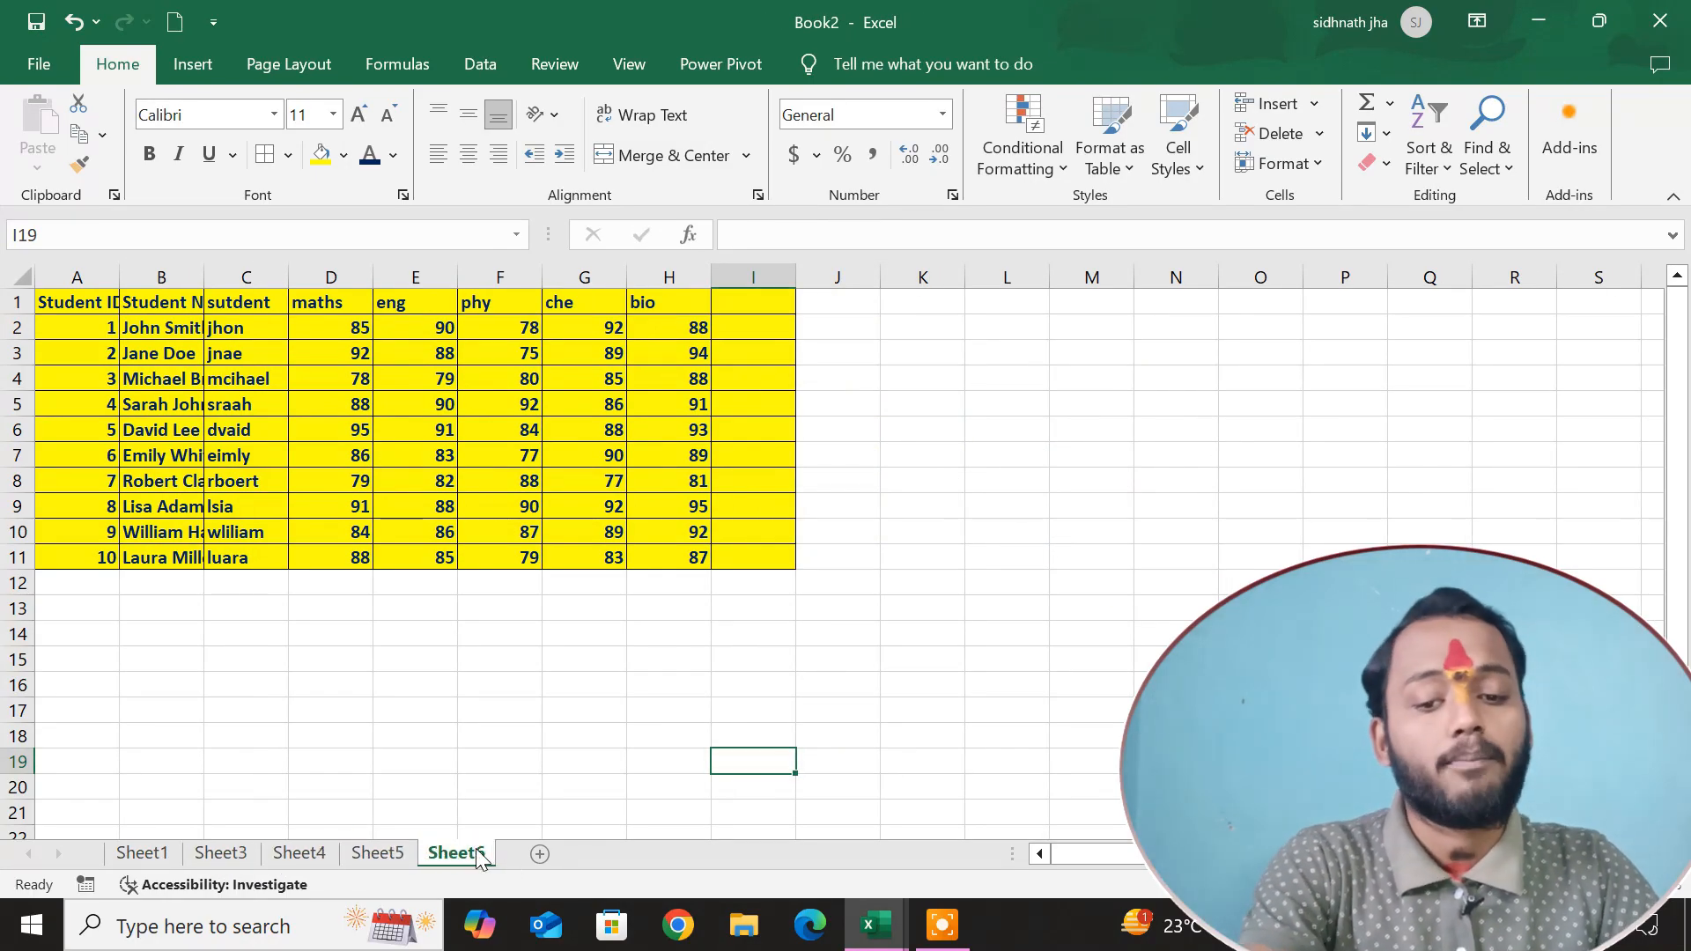
click(520, 736)
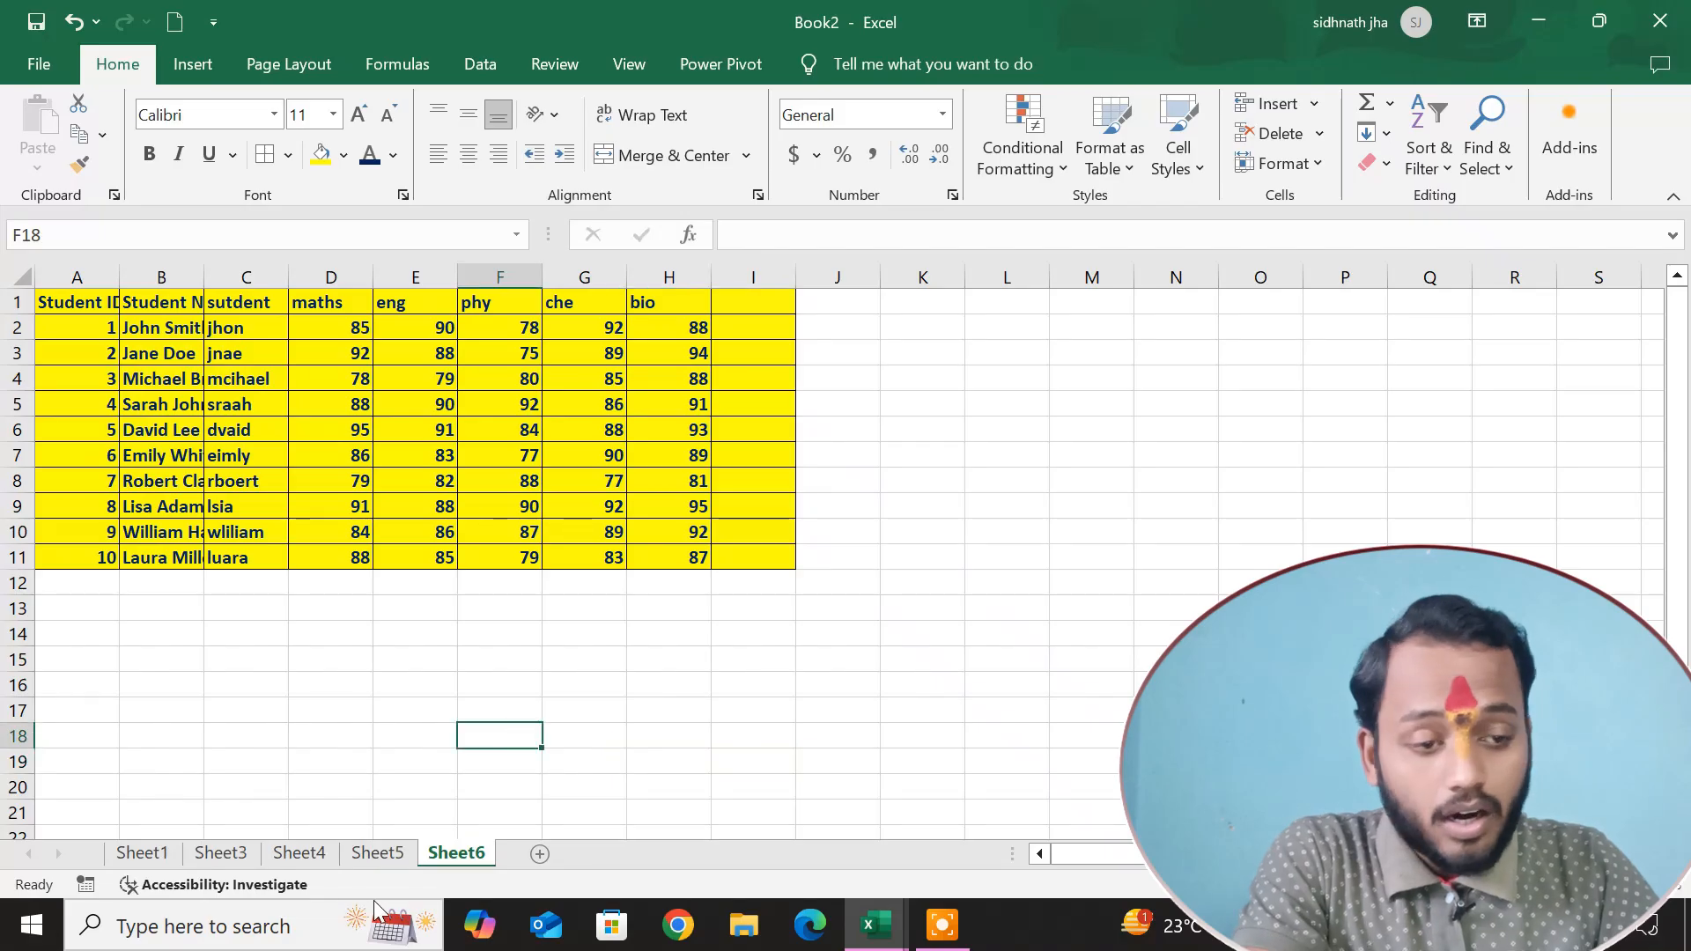
Return to Sheet1 and view the available Fill and Clear options.
click(162, 853)
click(1374, 133)
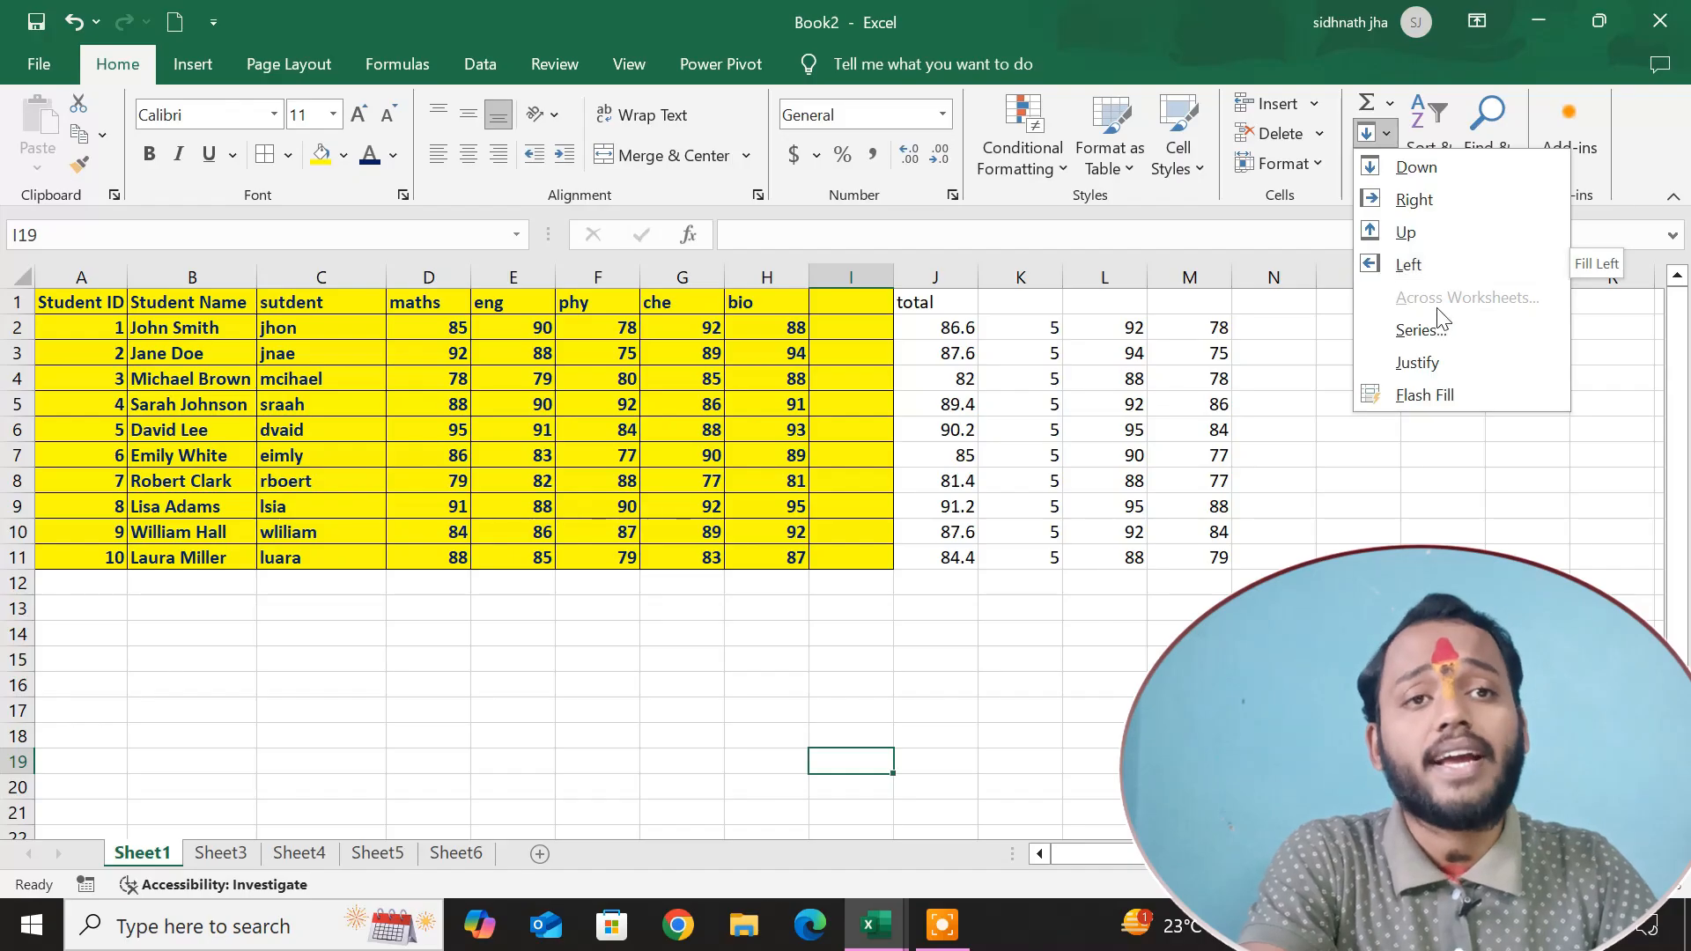
click(1341, 529)
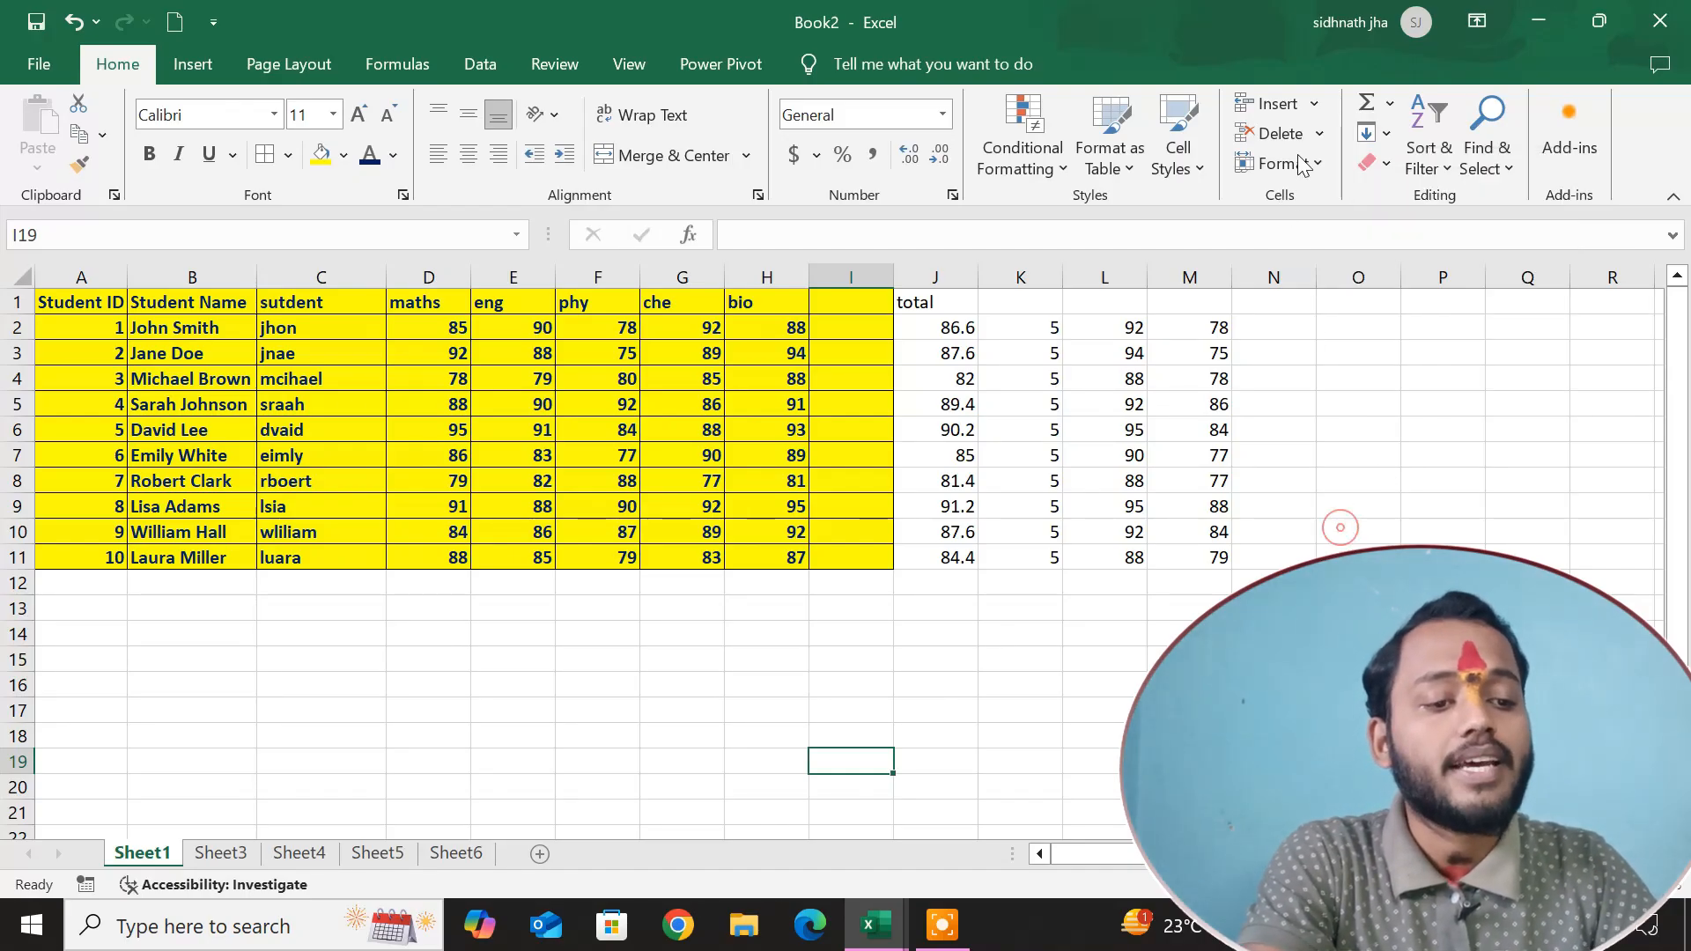
click(1374, 164)
click(1286, 508)
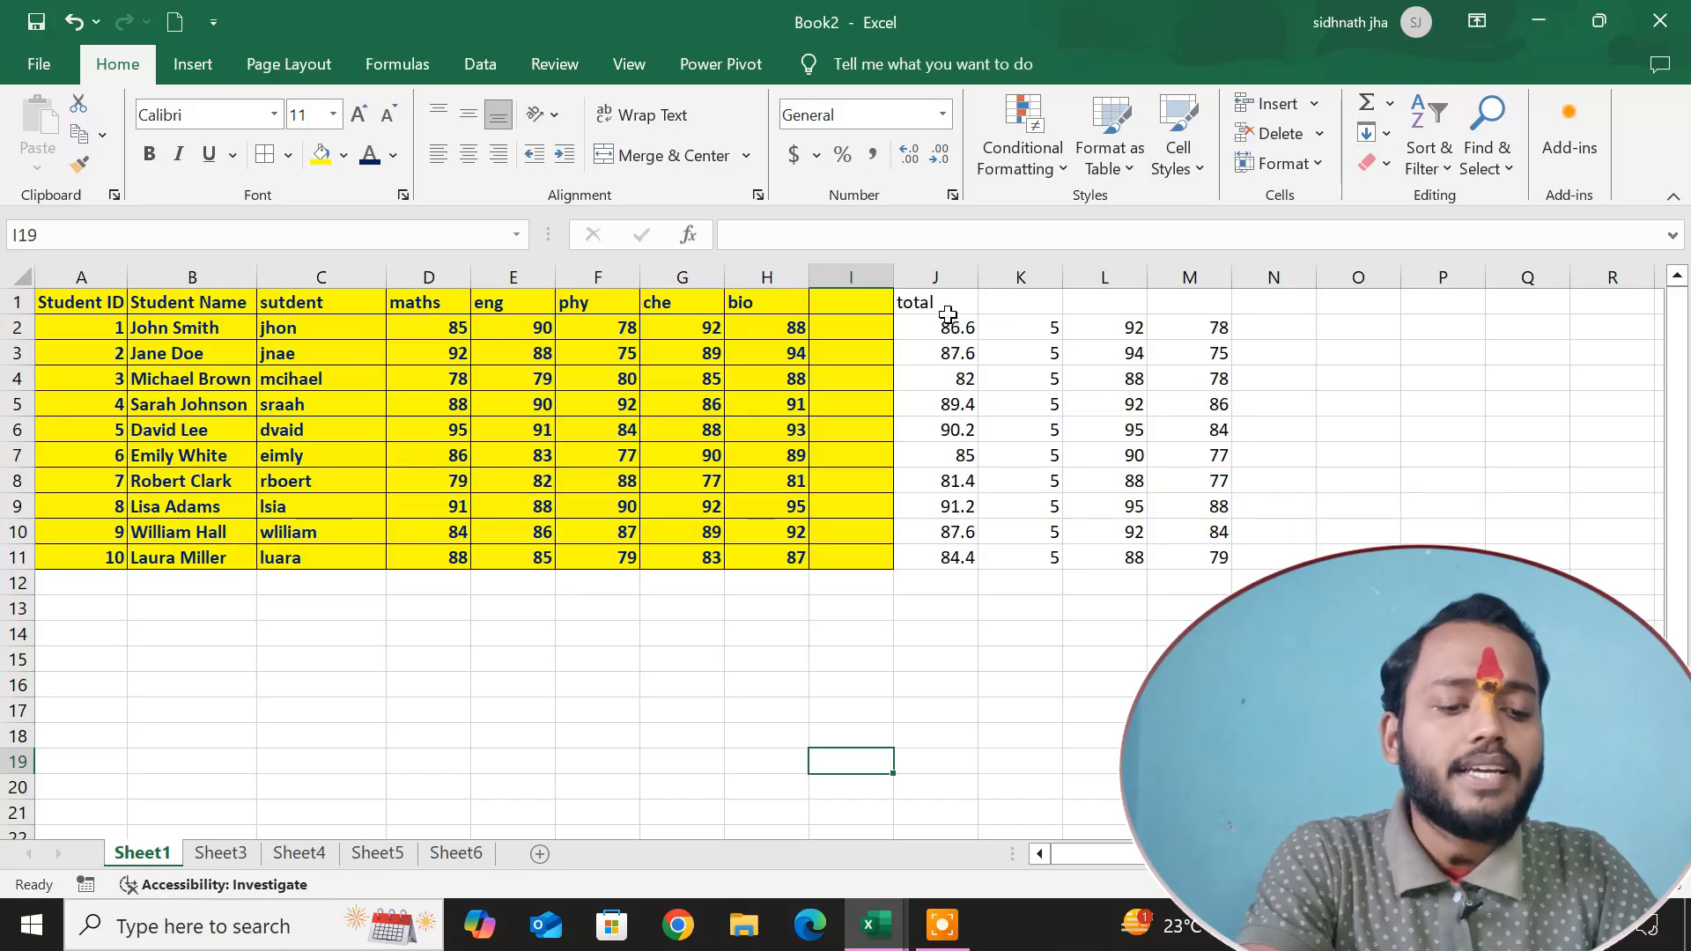
Clear everything, contents and formats, from columns J to N on Sheet1.
drag(936, 277, 1274, 279)
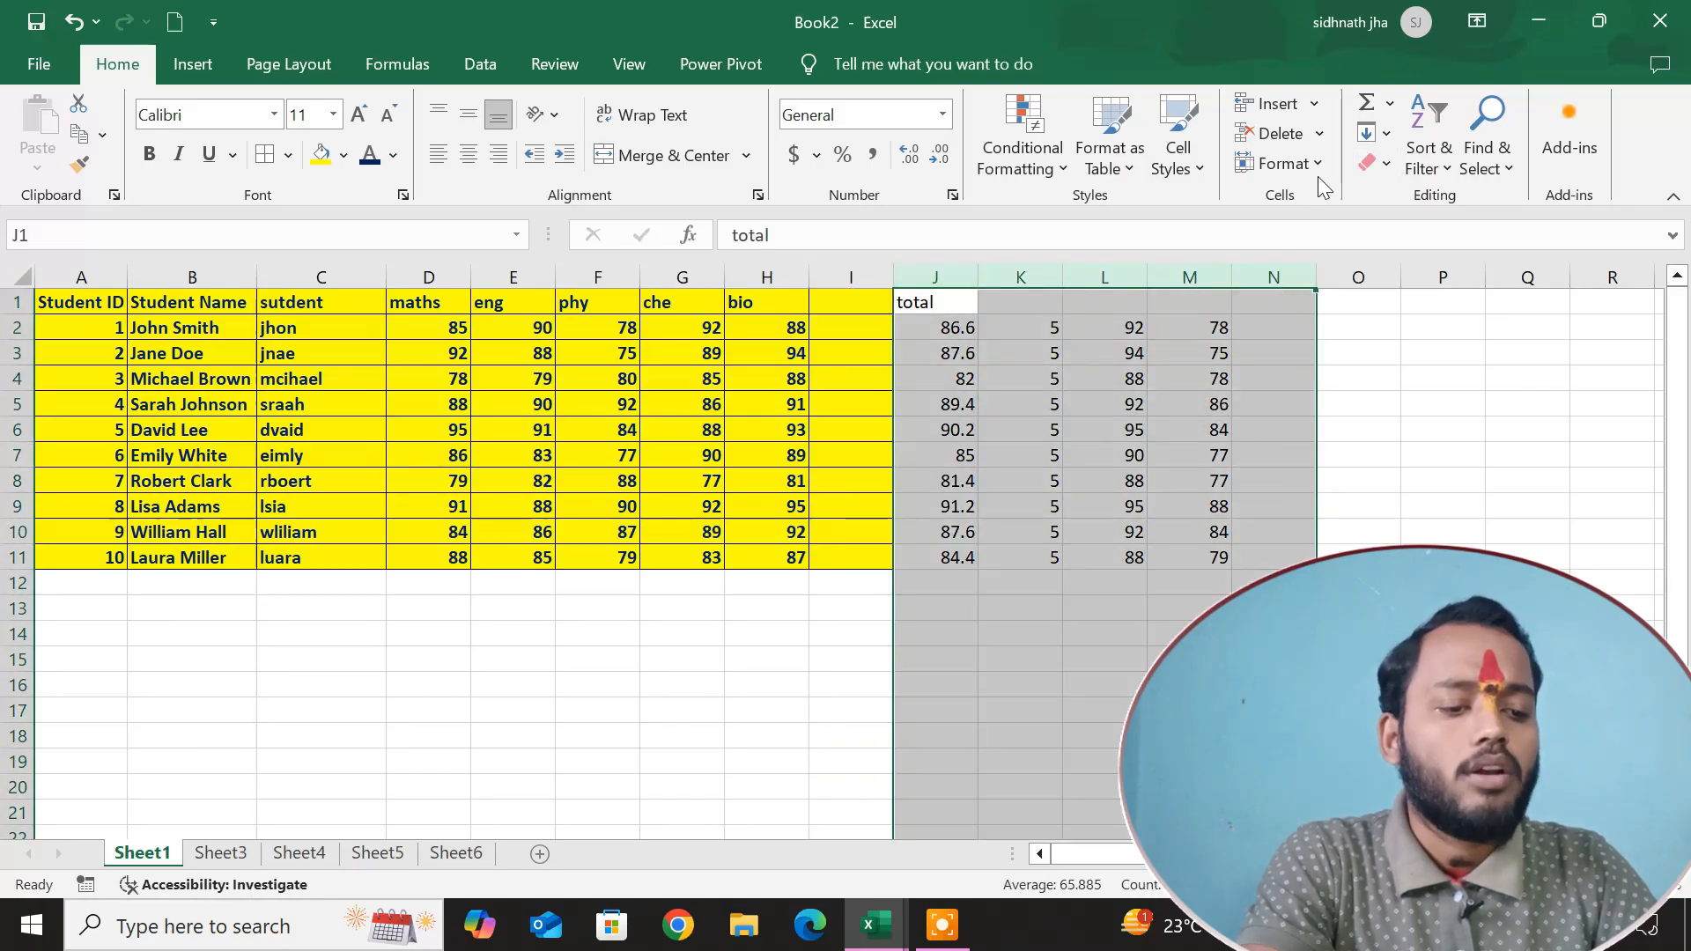
click(1381, 161)
click(1411, 190)
Clear only the formats of the subject marks in columns D to H.
click(421, 276)
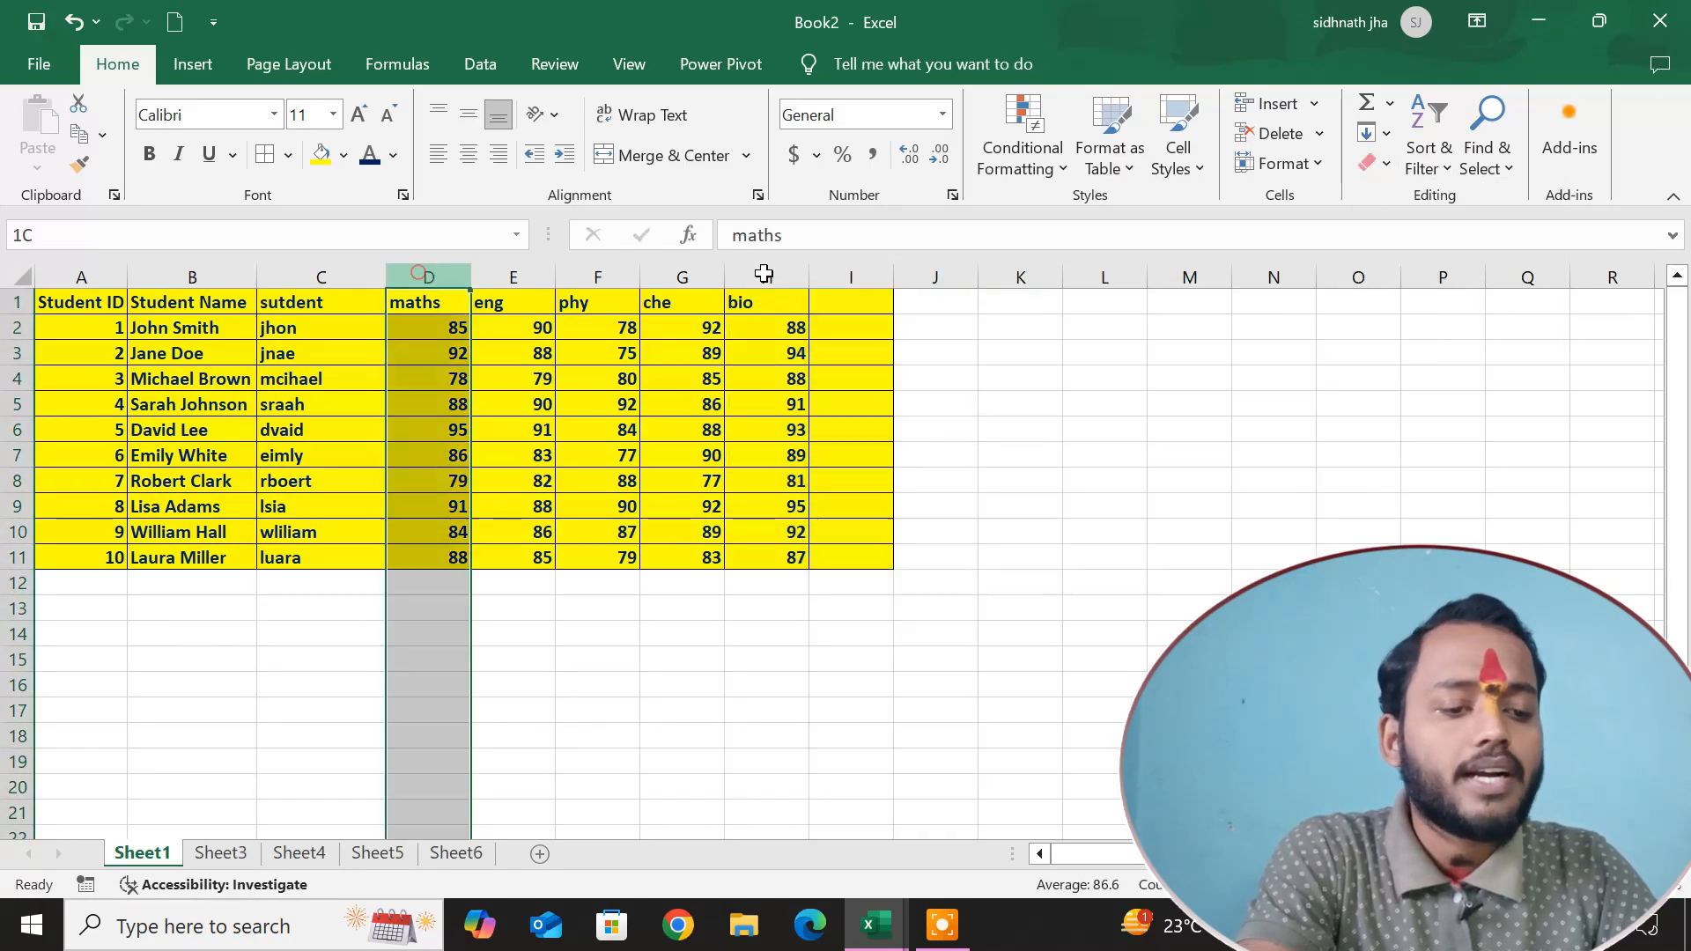
drag(764, 275, 799, 273)
click(1374, 163)
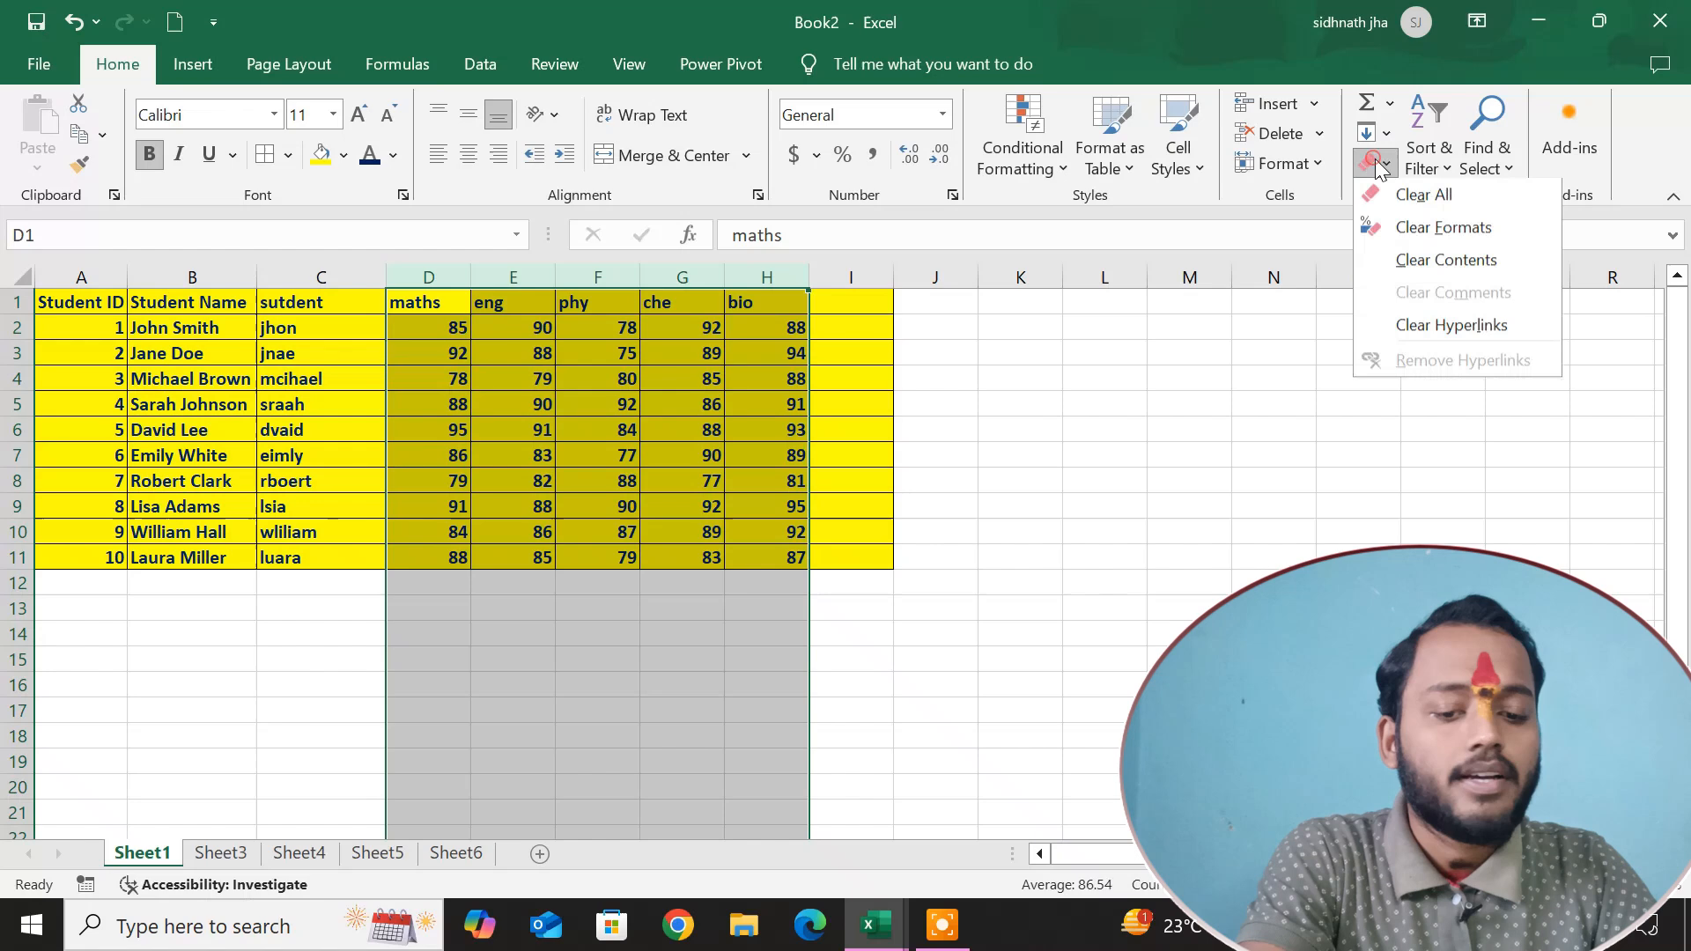
click(1388, 232)
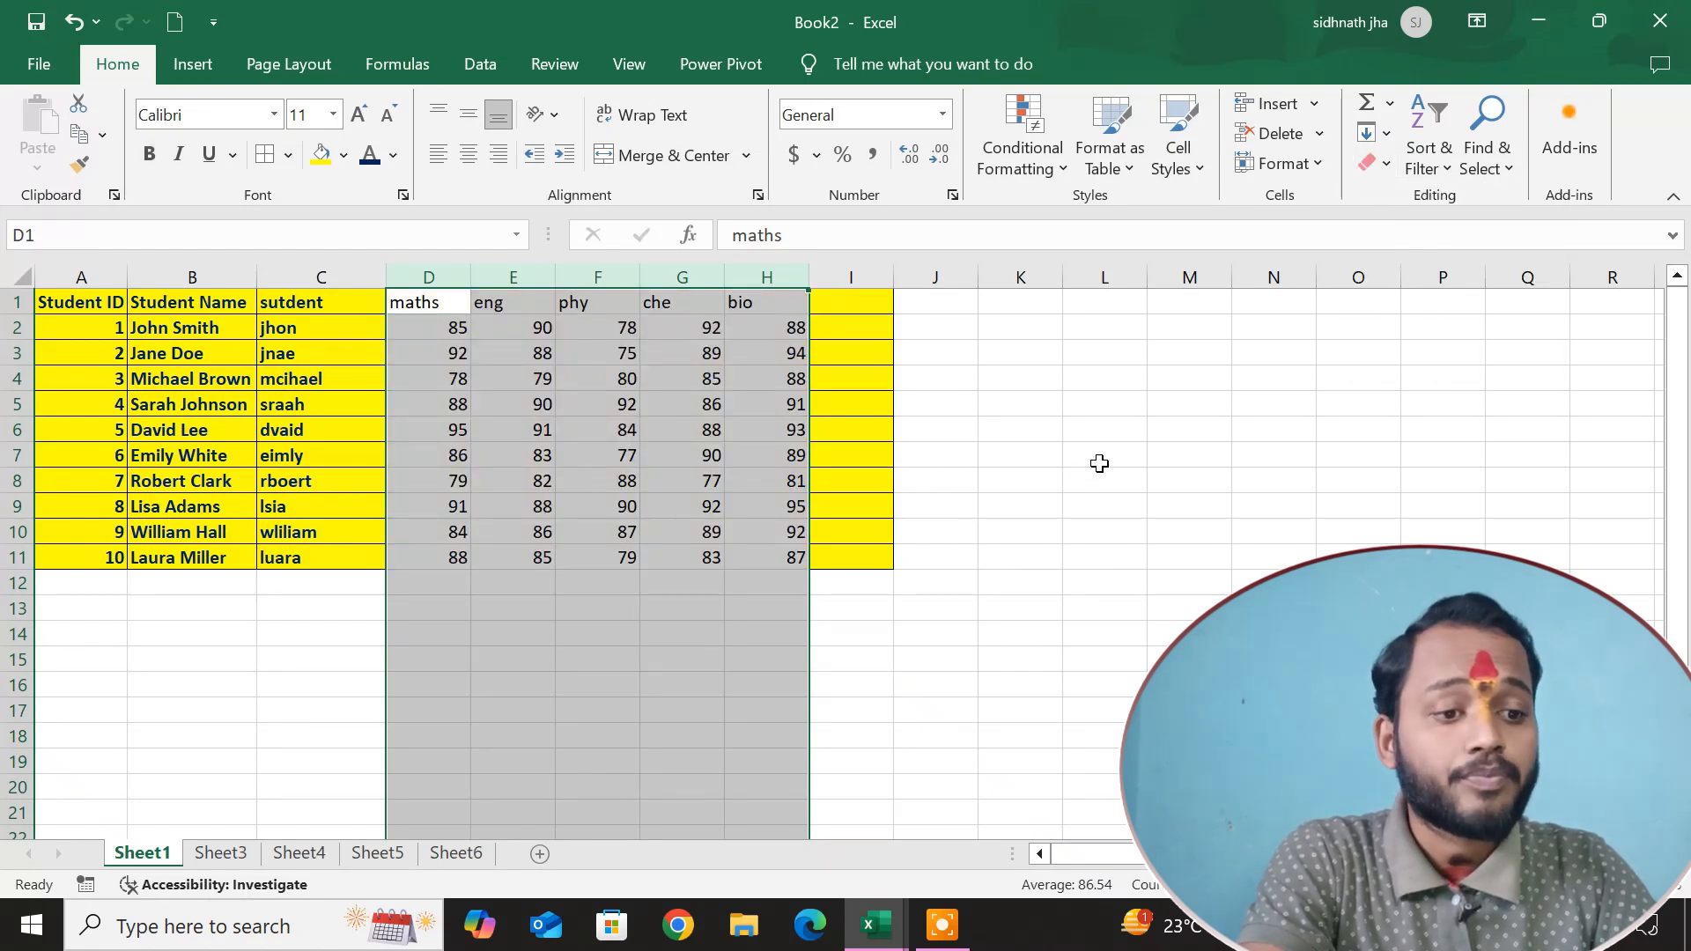
Clear only the contents of the student name columns B and C, keeping their formatting.
click(1363, 162)
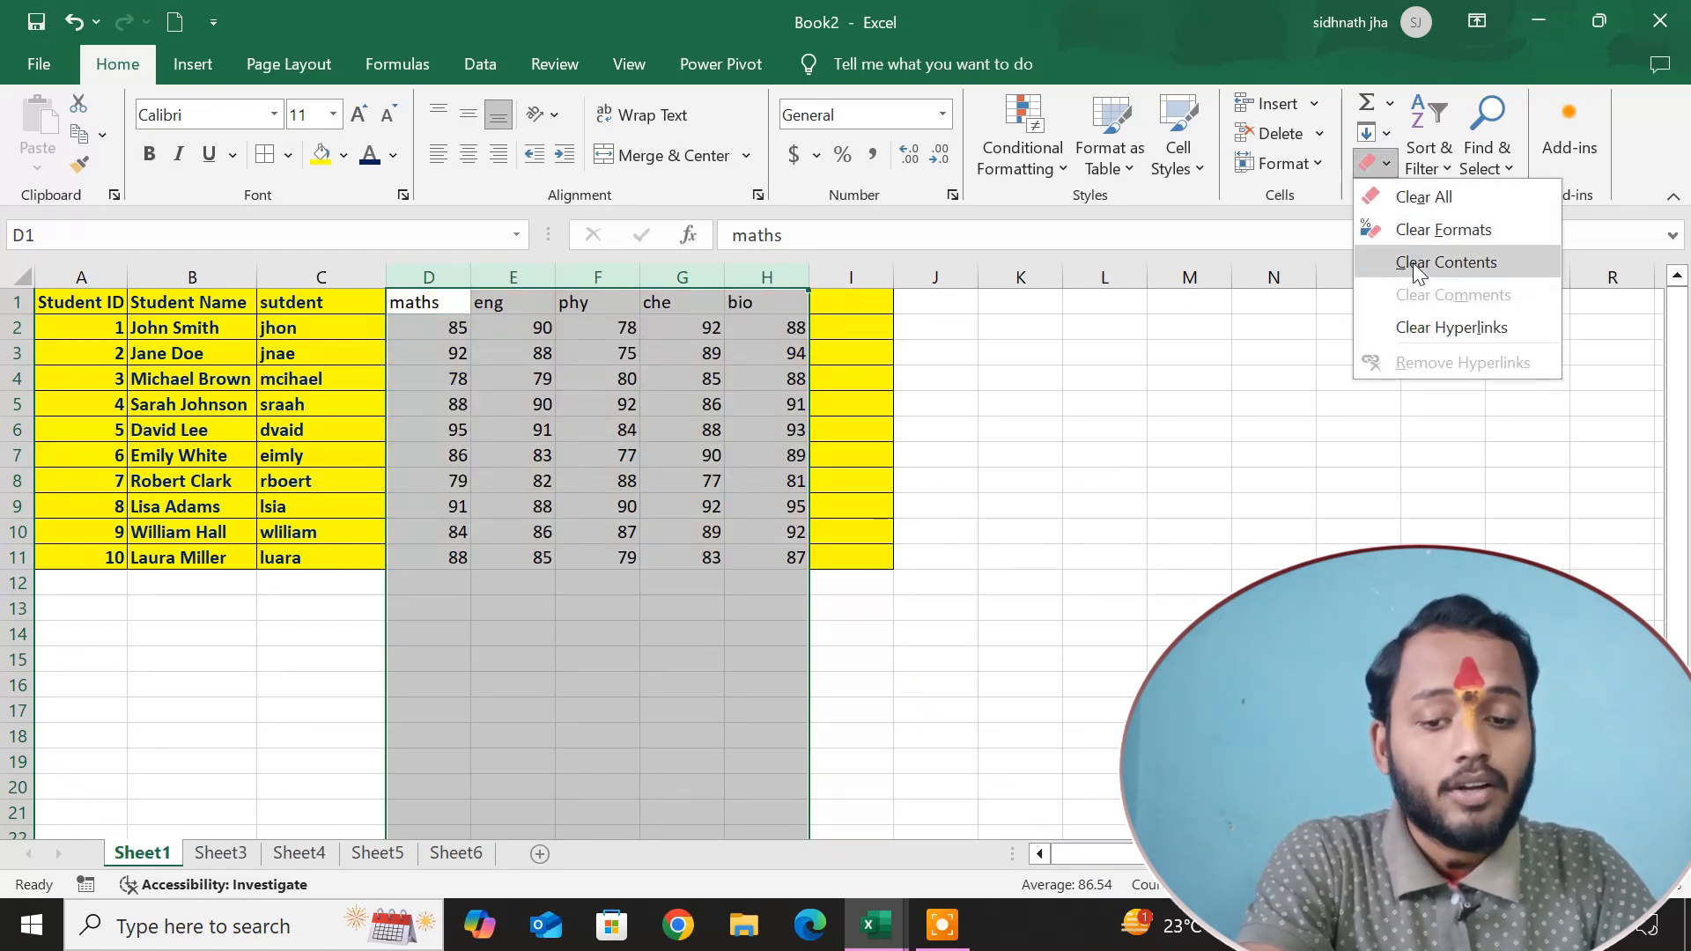
click(1157, 499)
drag(183, 264, 322, 275)
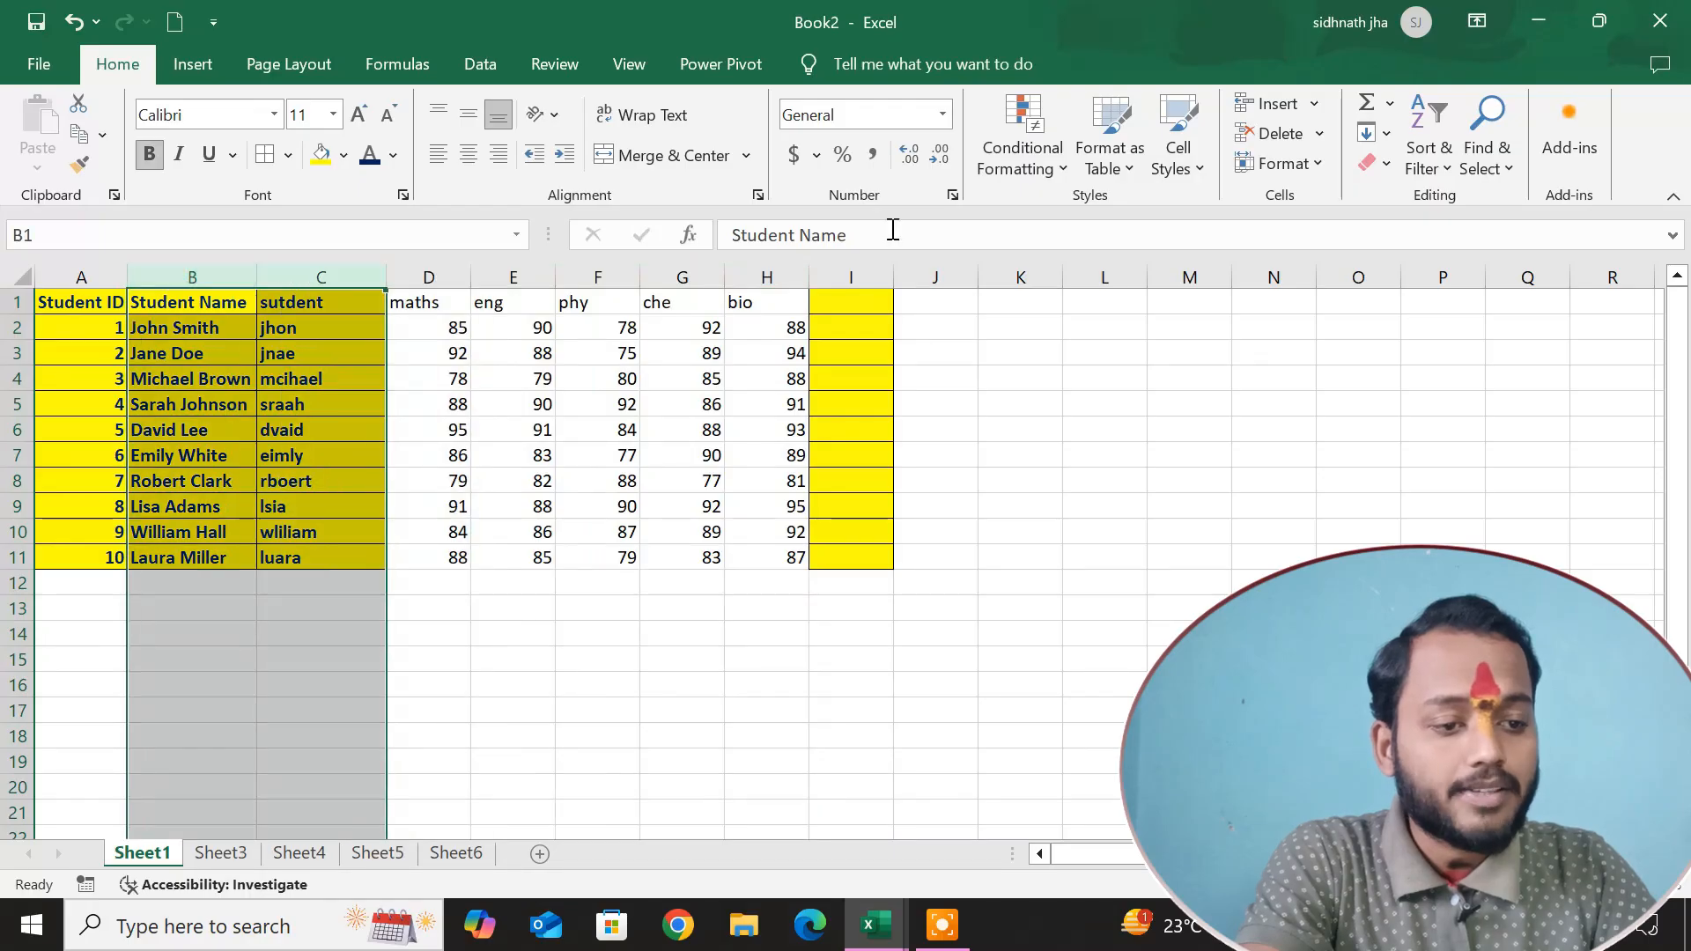
click(1370, 164)
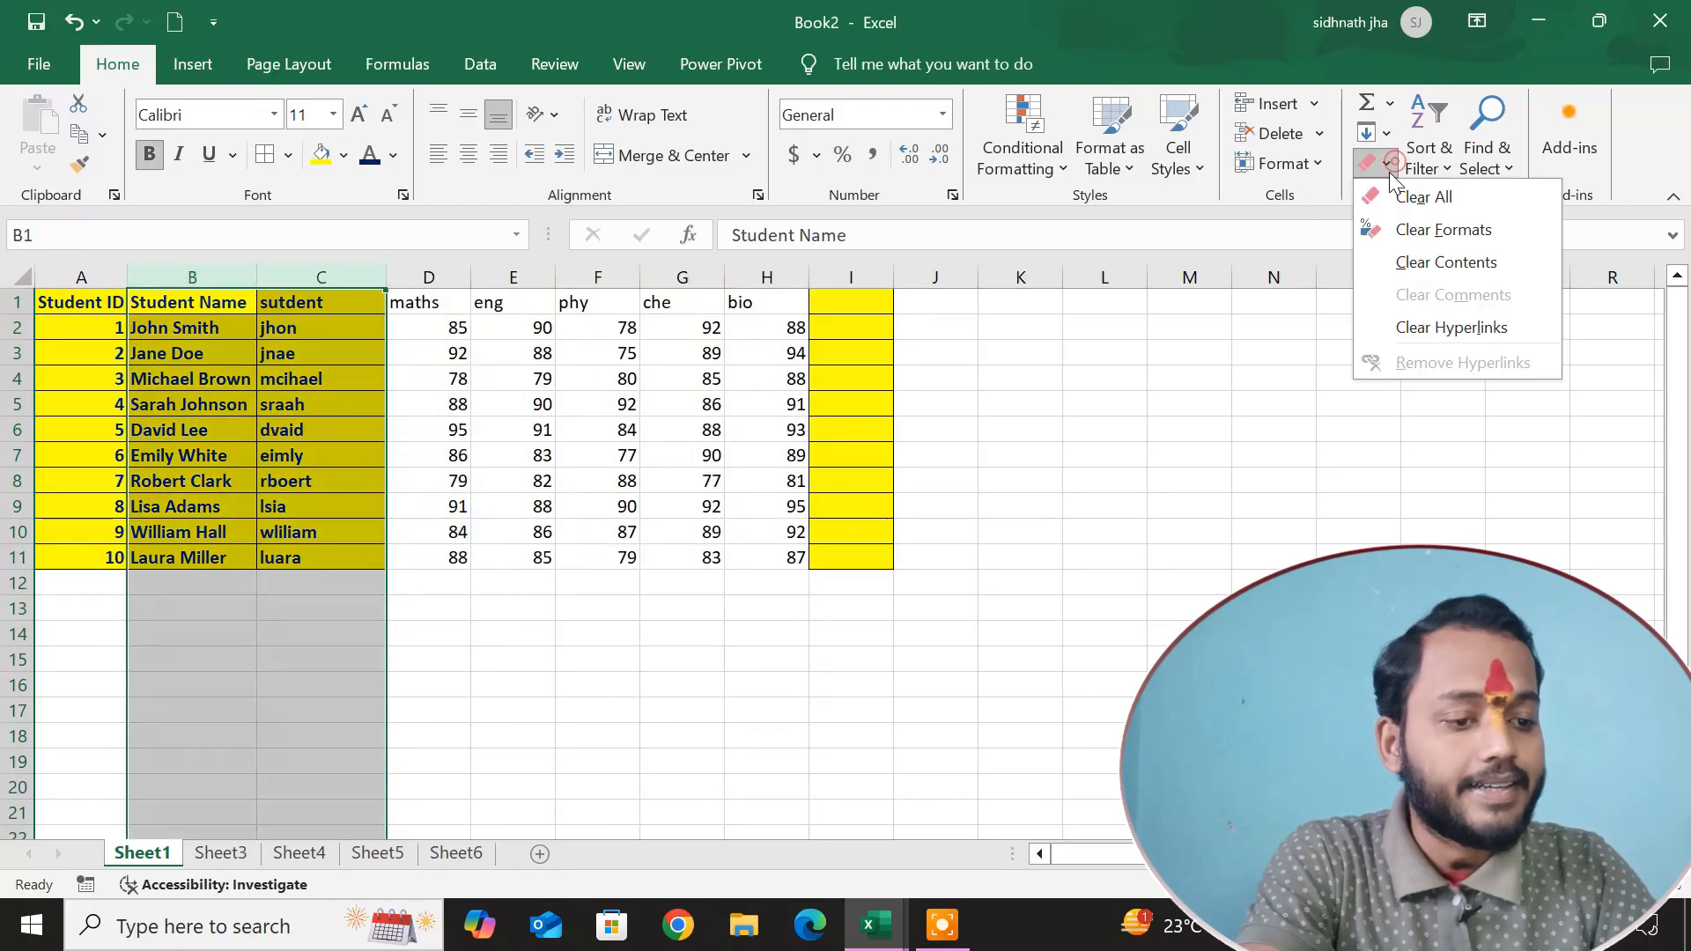
click(1420, 272)
click(1116, 438)
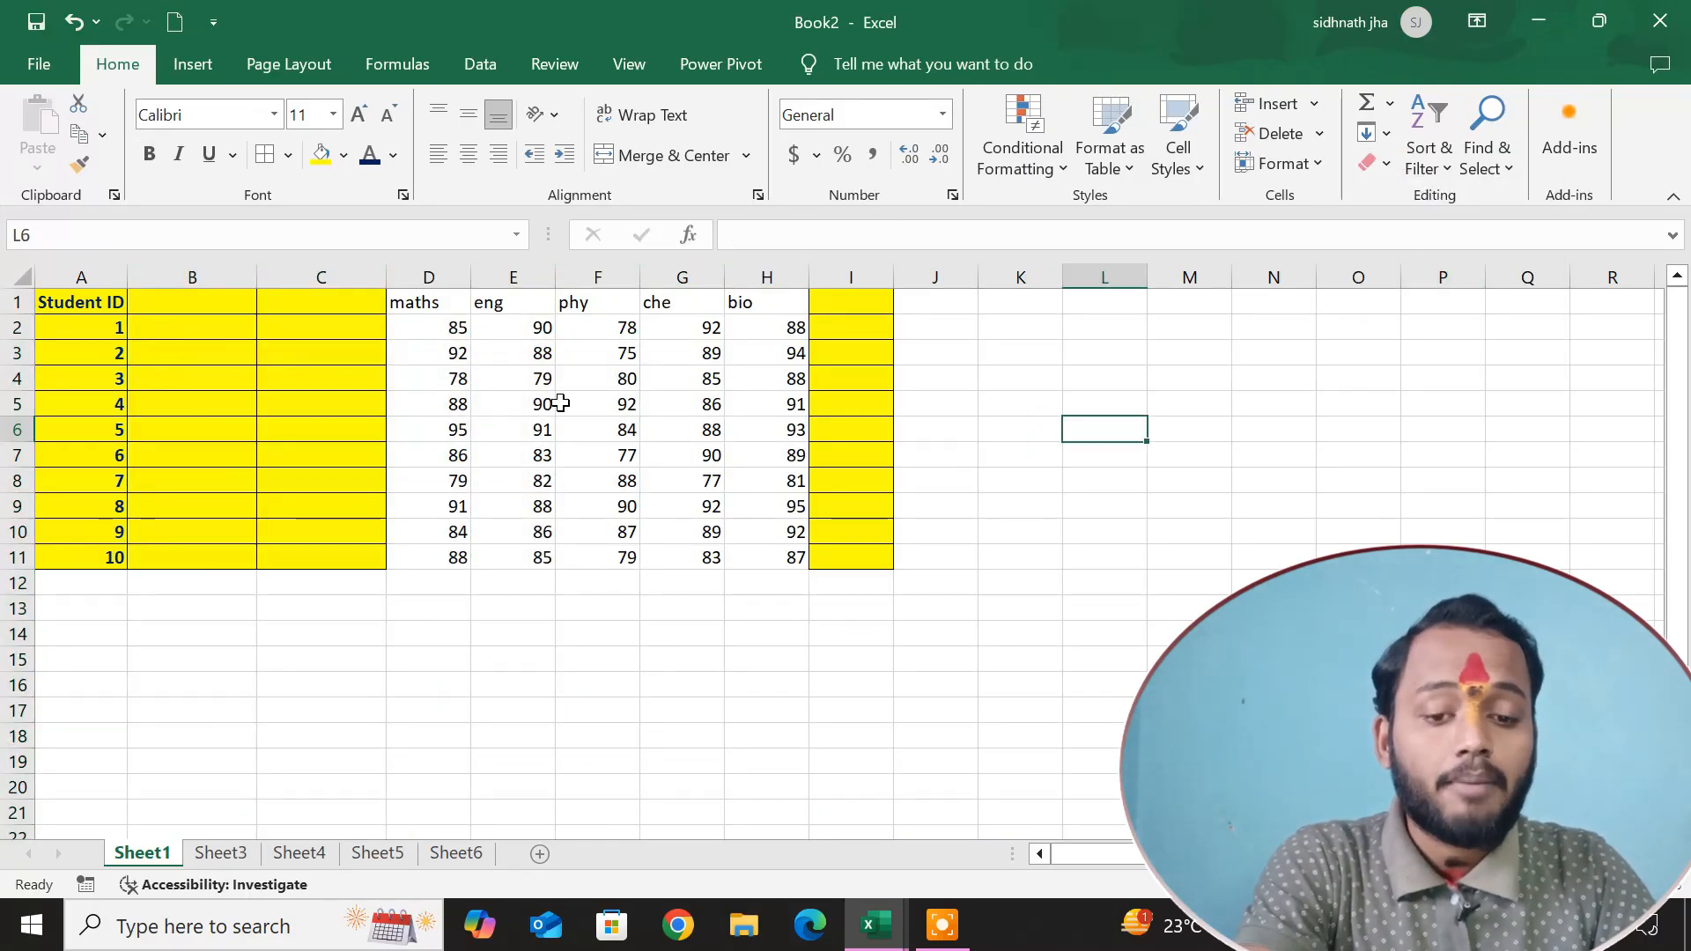
Insert a comment reading "kjbskj" on cell E4 in the eng column.
click(535, 380)
right_click(537, 381)
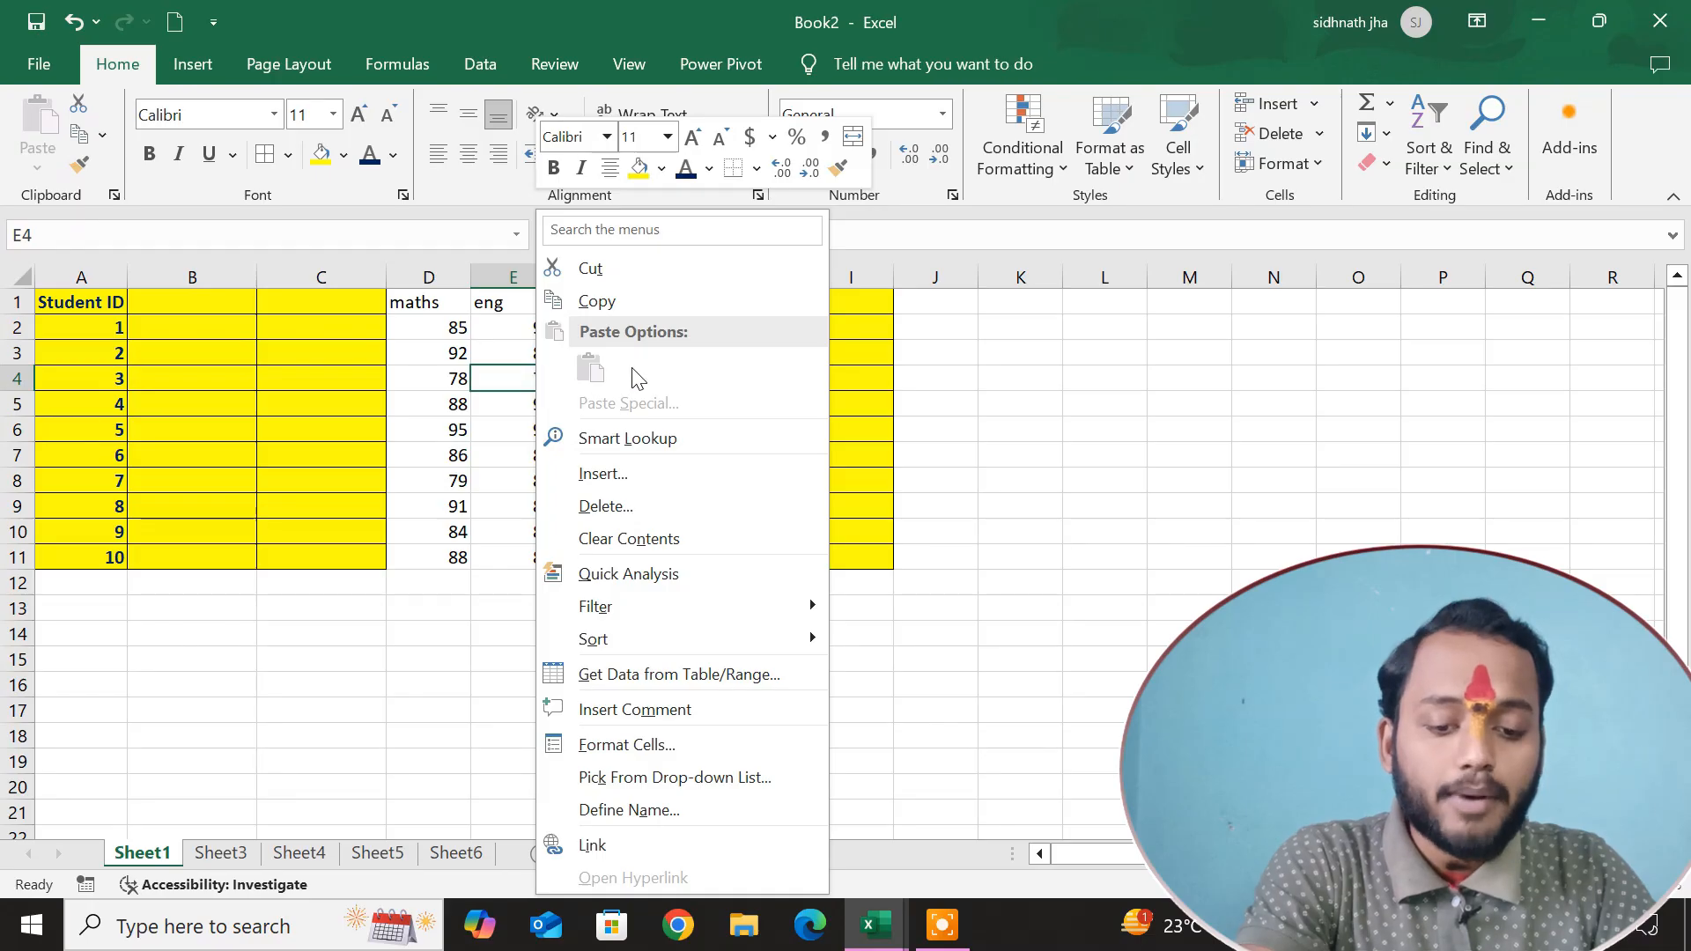
click(630, 718)
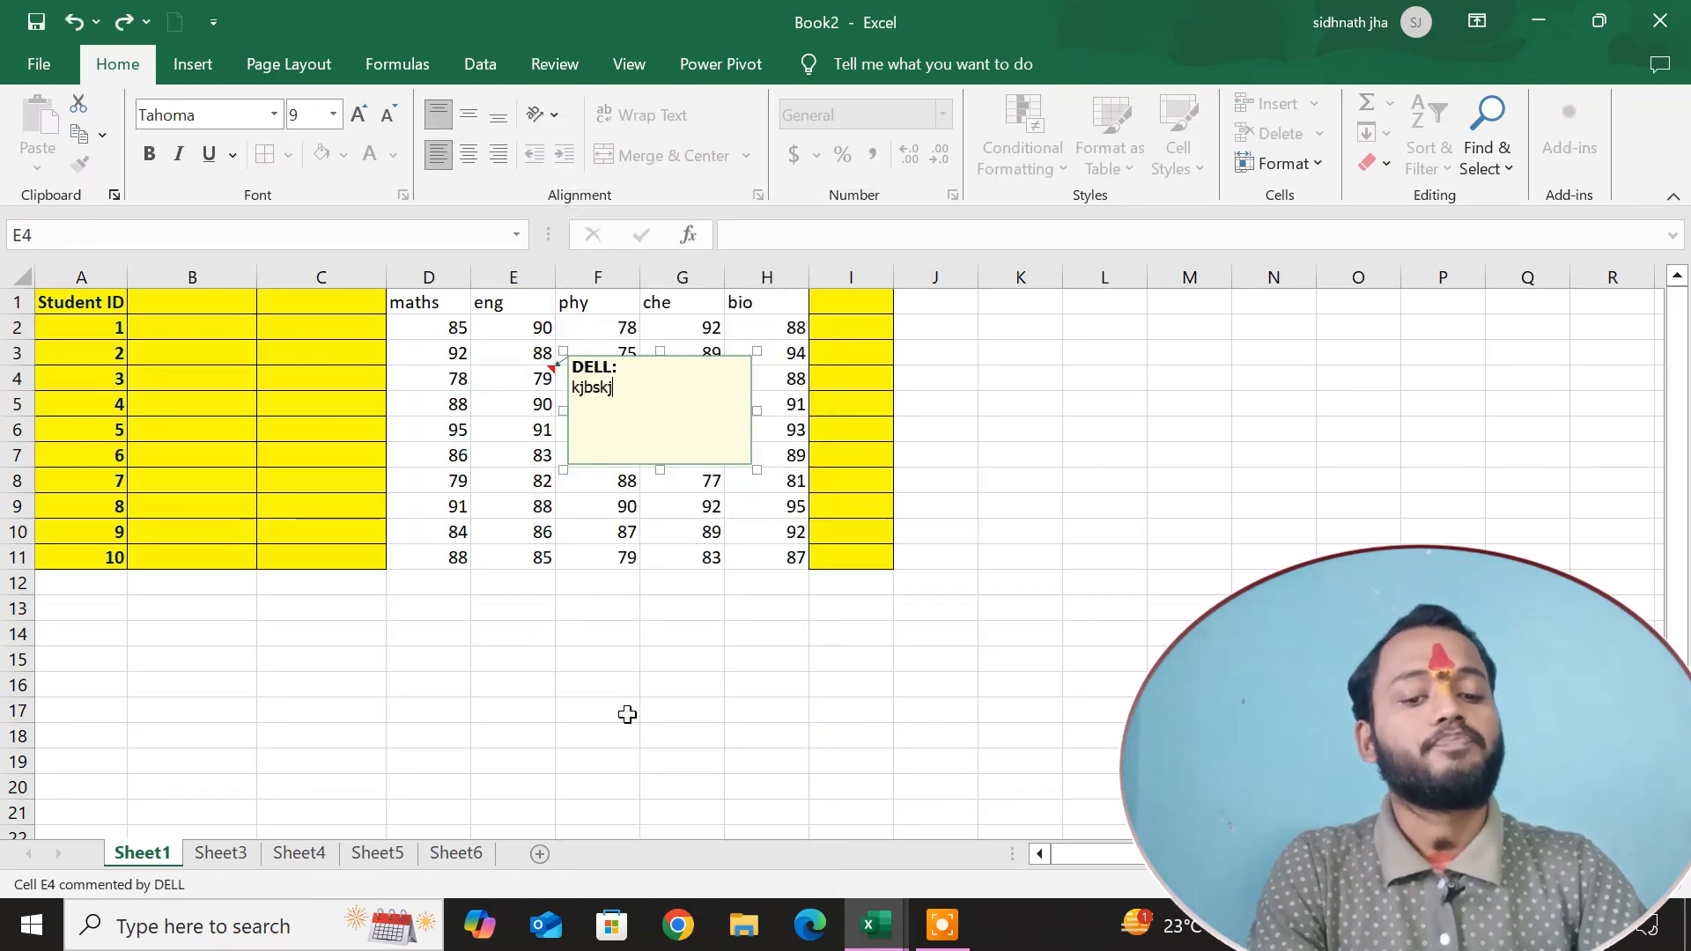
click(1154, 583)
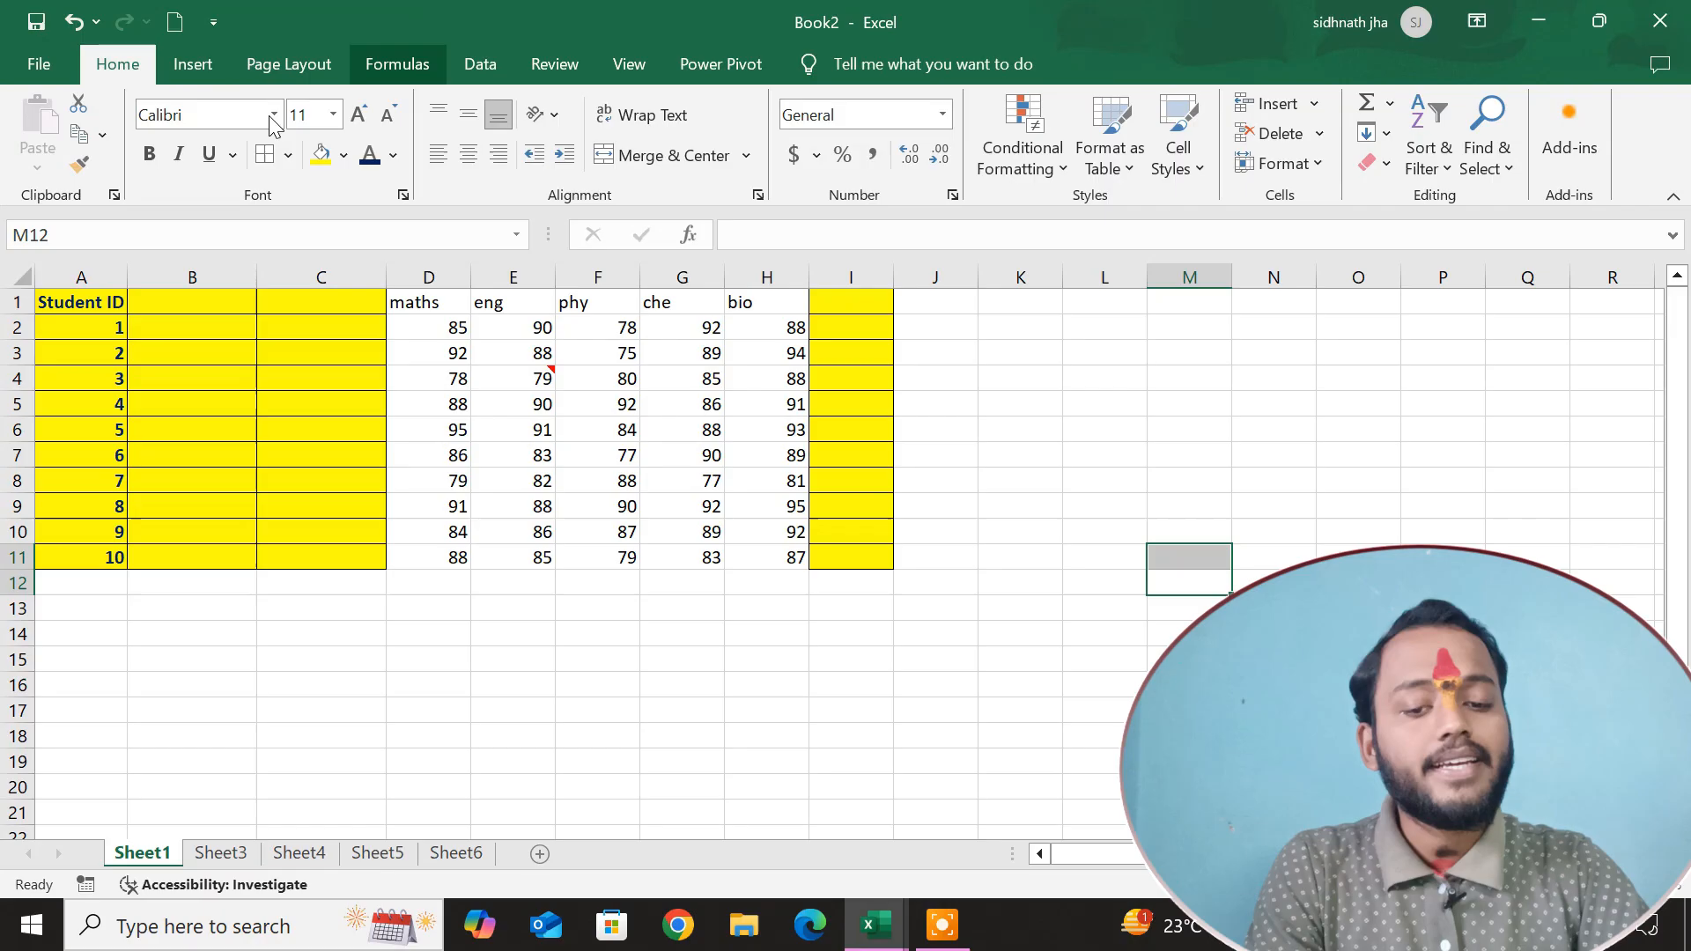
Clear the comments from column E.
click(531, 280)
click(1376, 163)
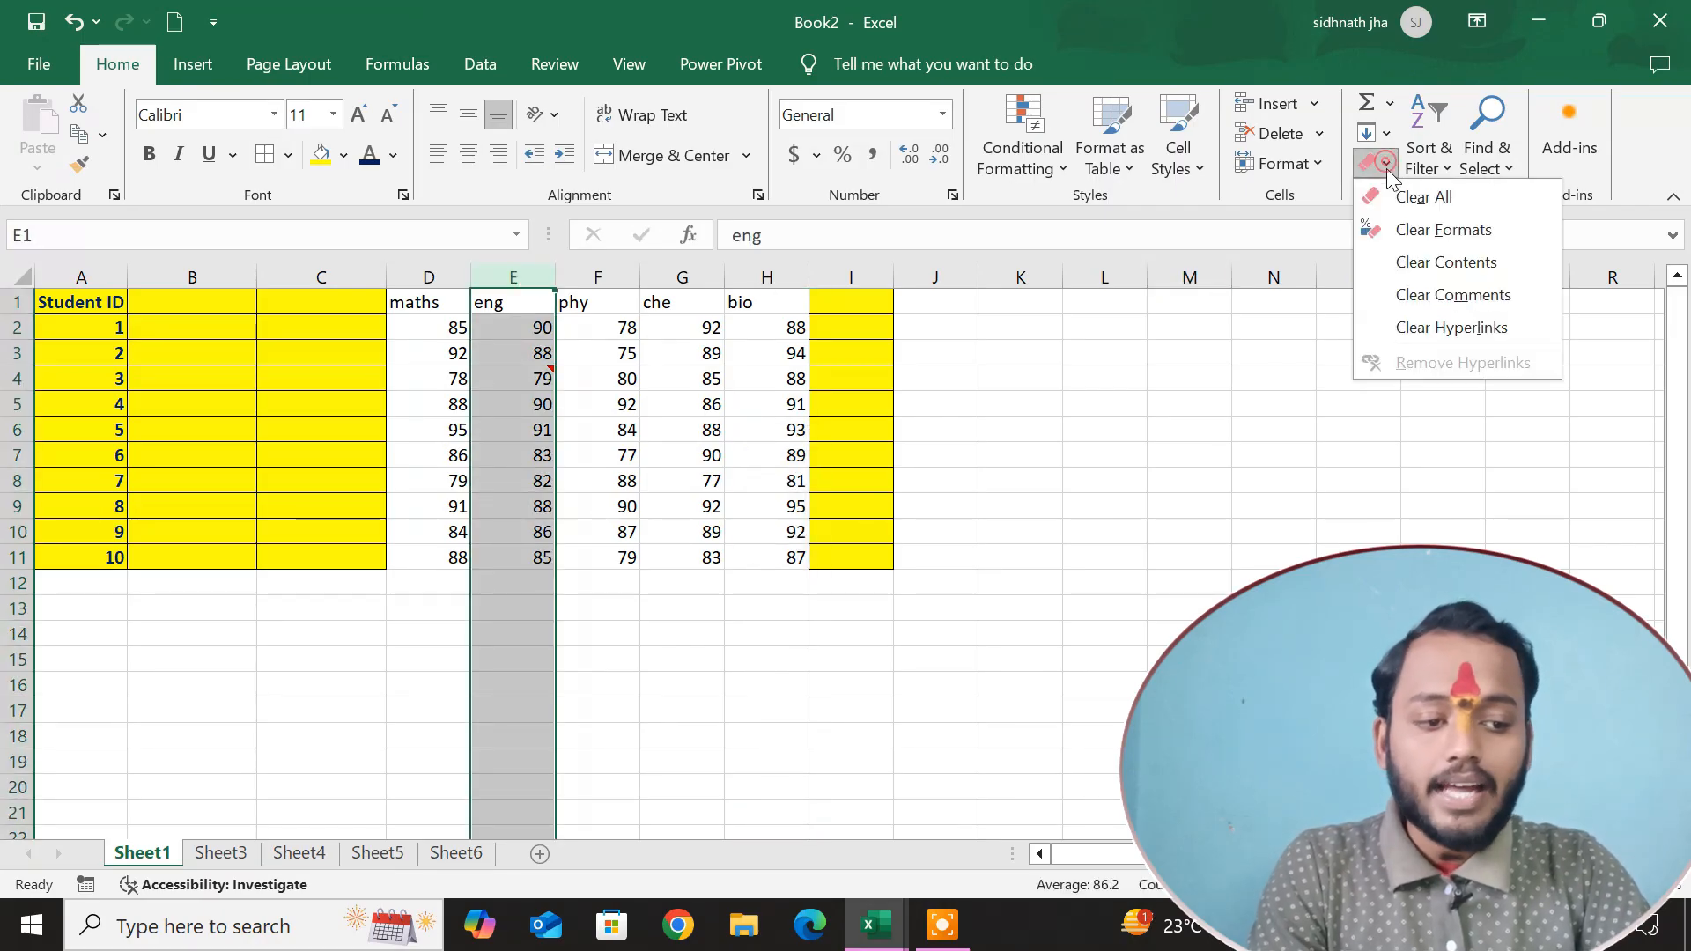
click(1418, 297)
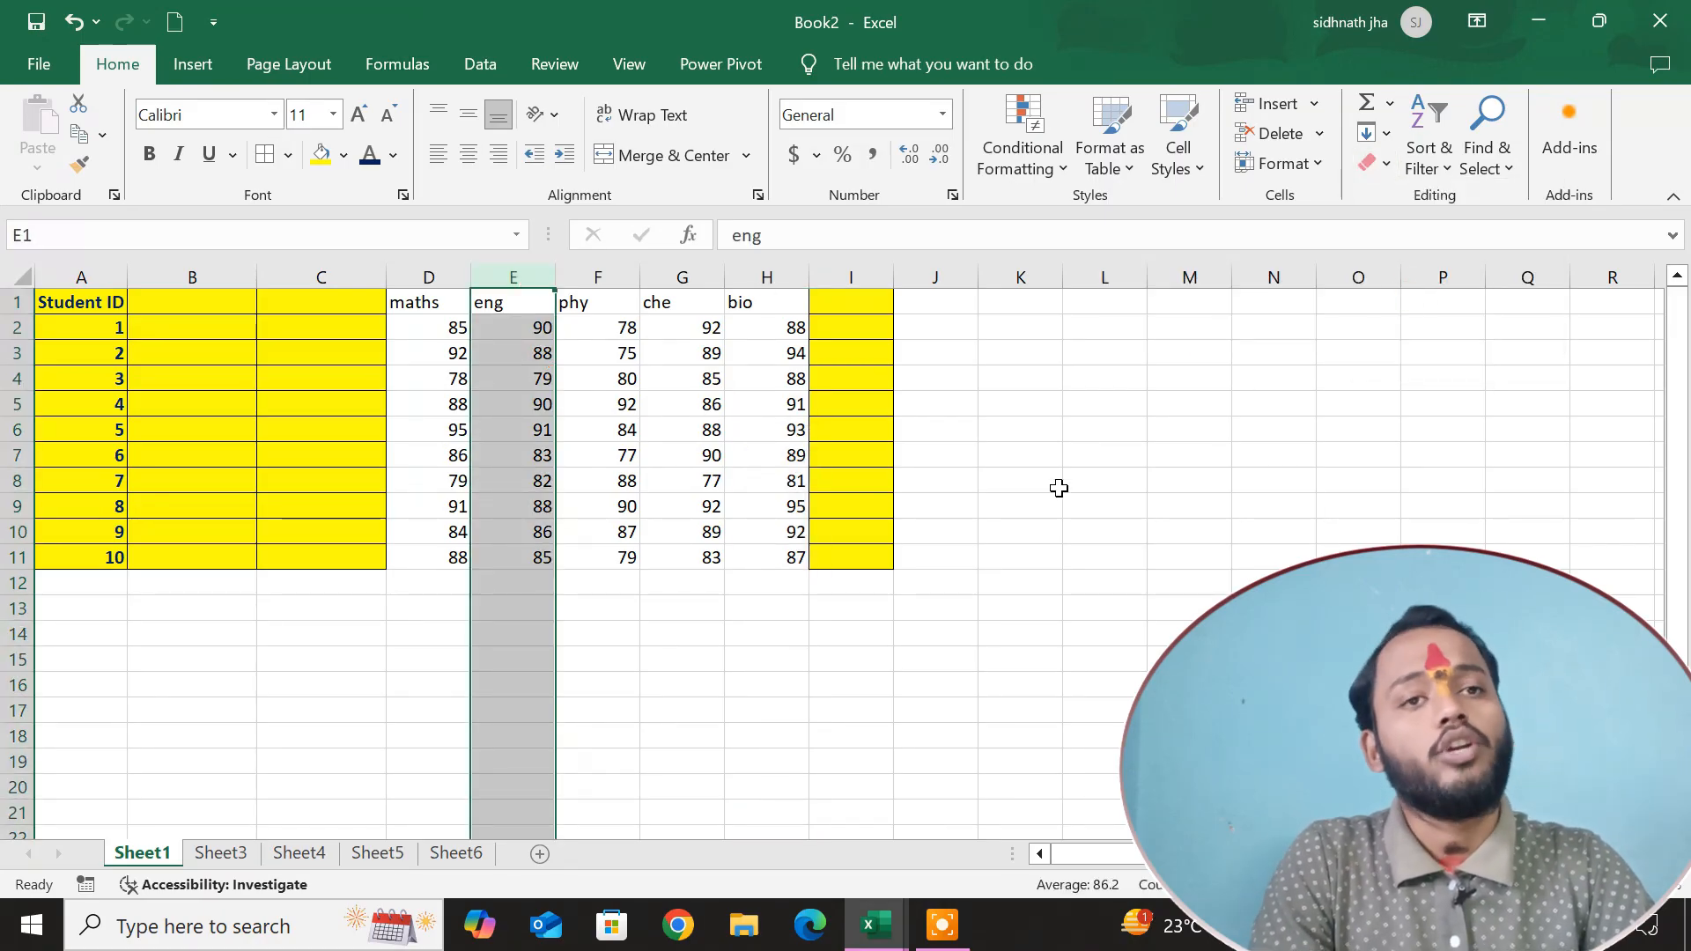
click(998, 515)
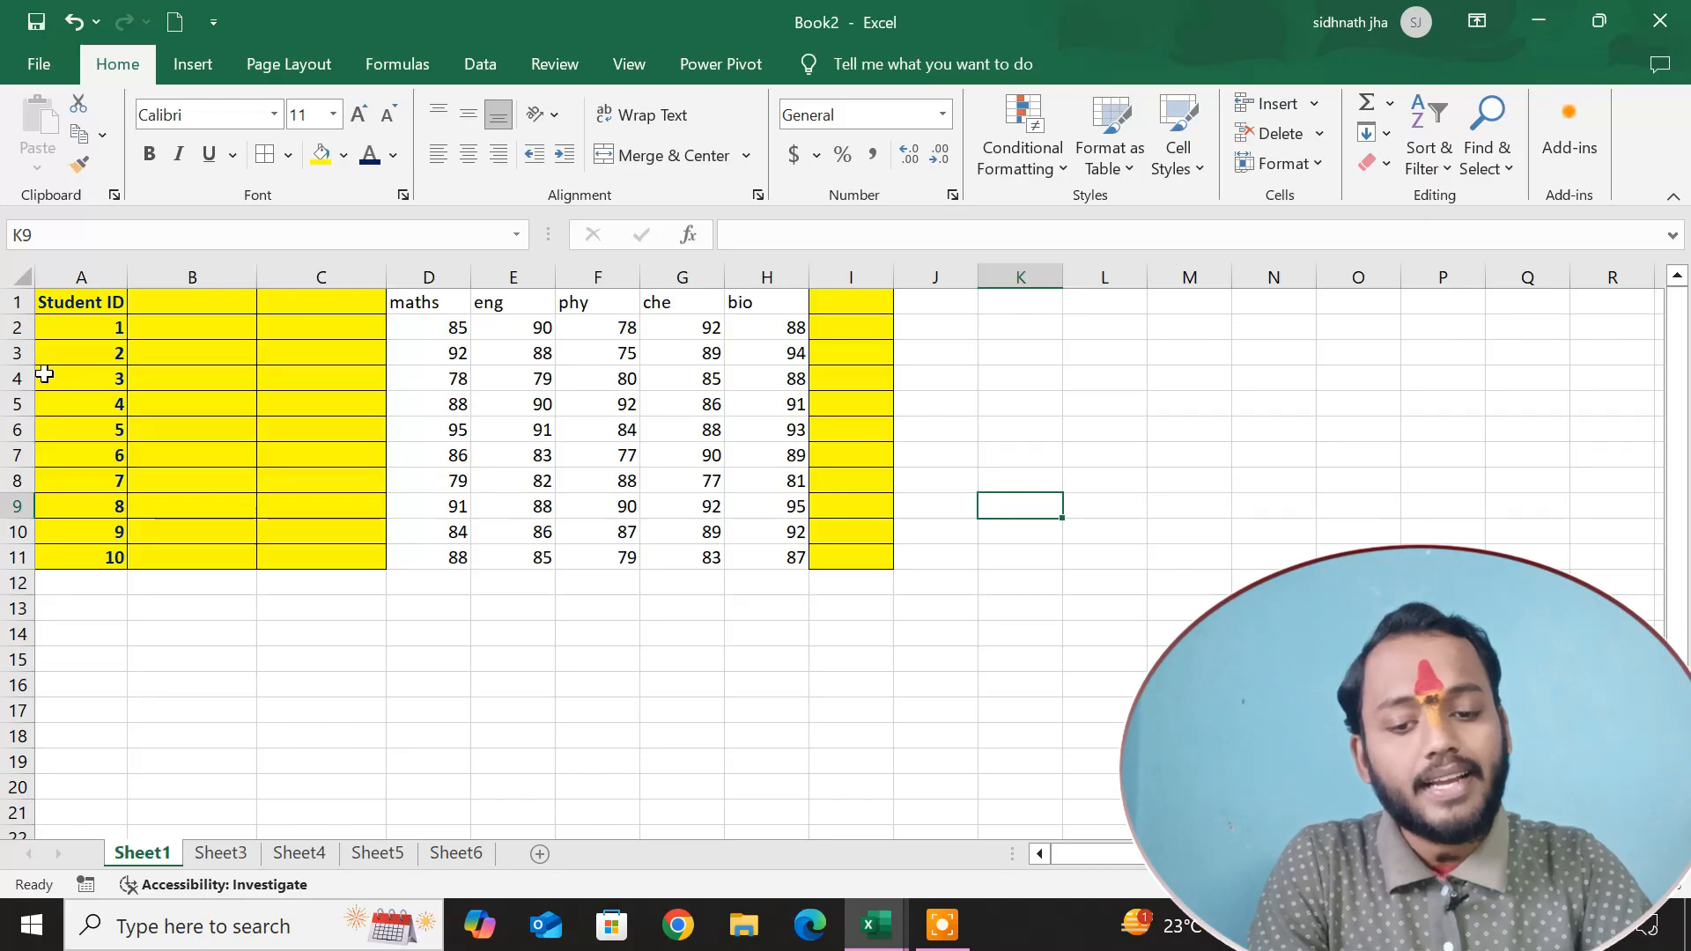
Link the maths heading in cell D1 to the first recently used e-mail address.
click(445, 293)
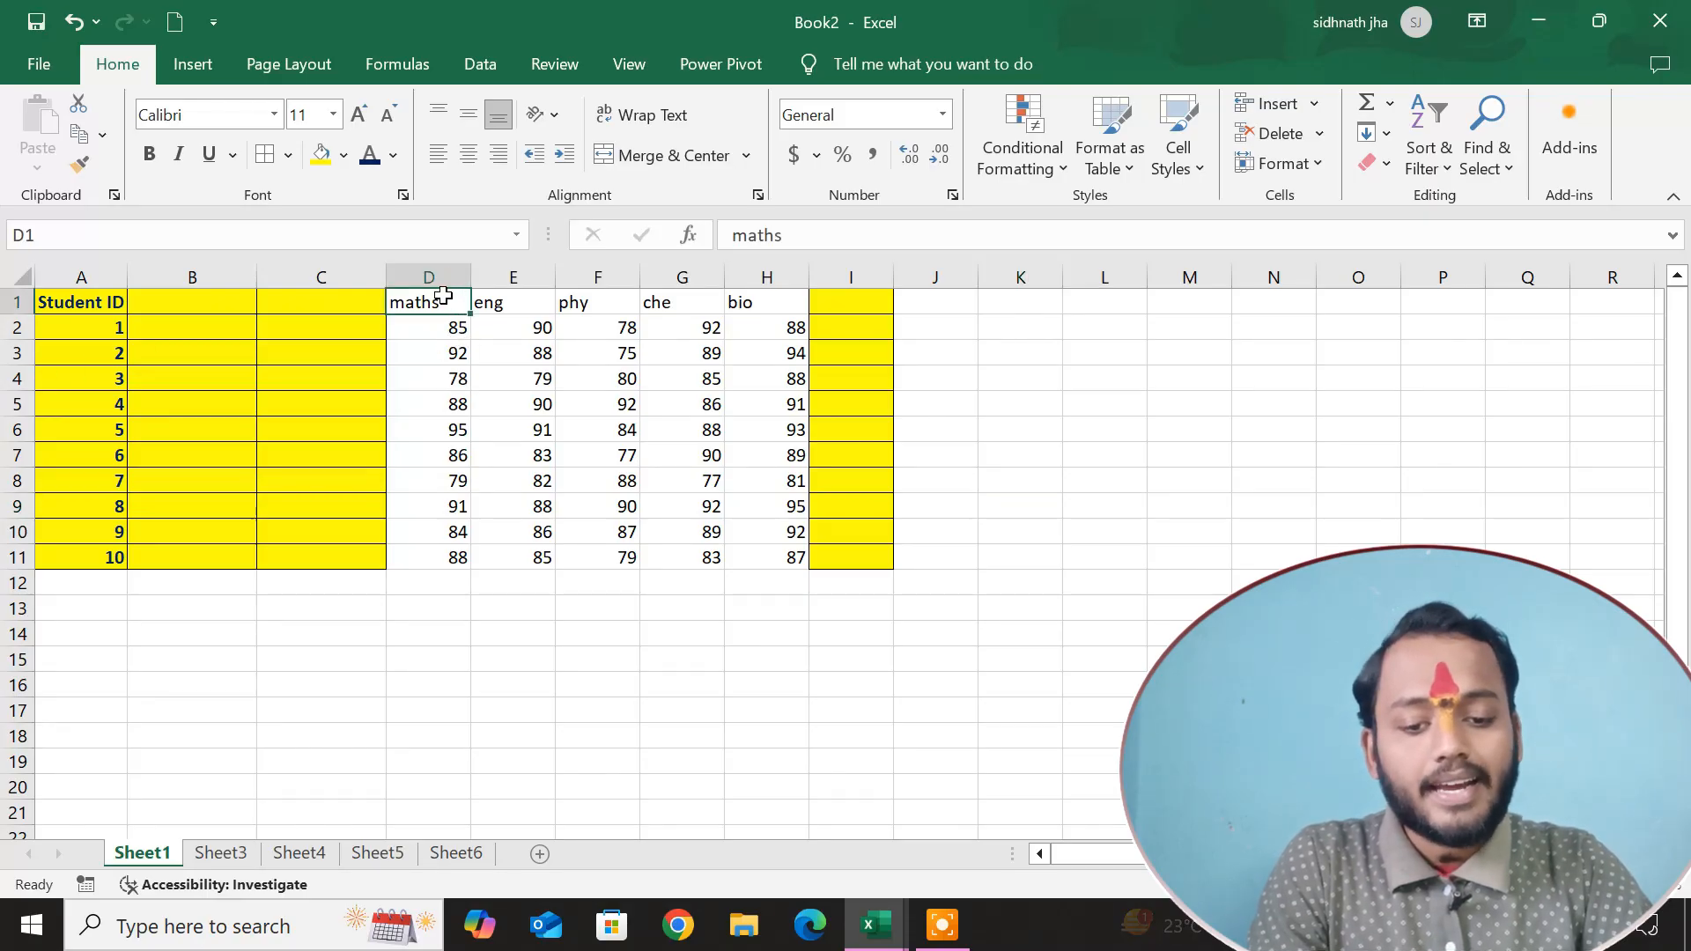
right_click(445, 298)
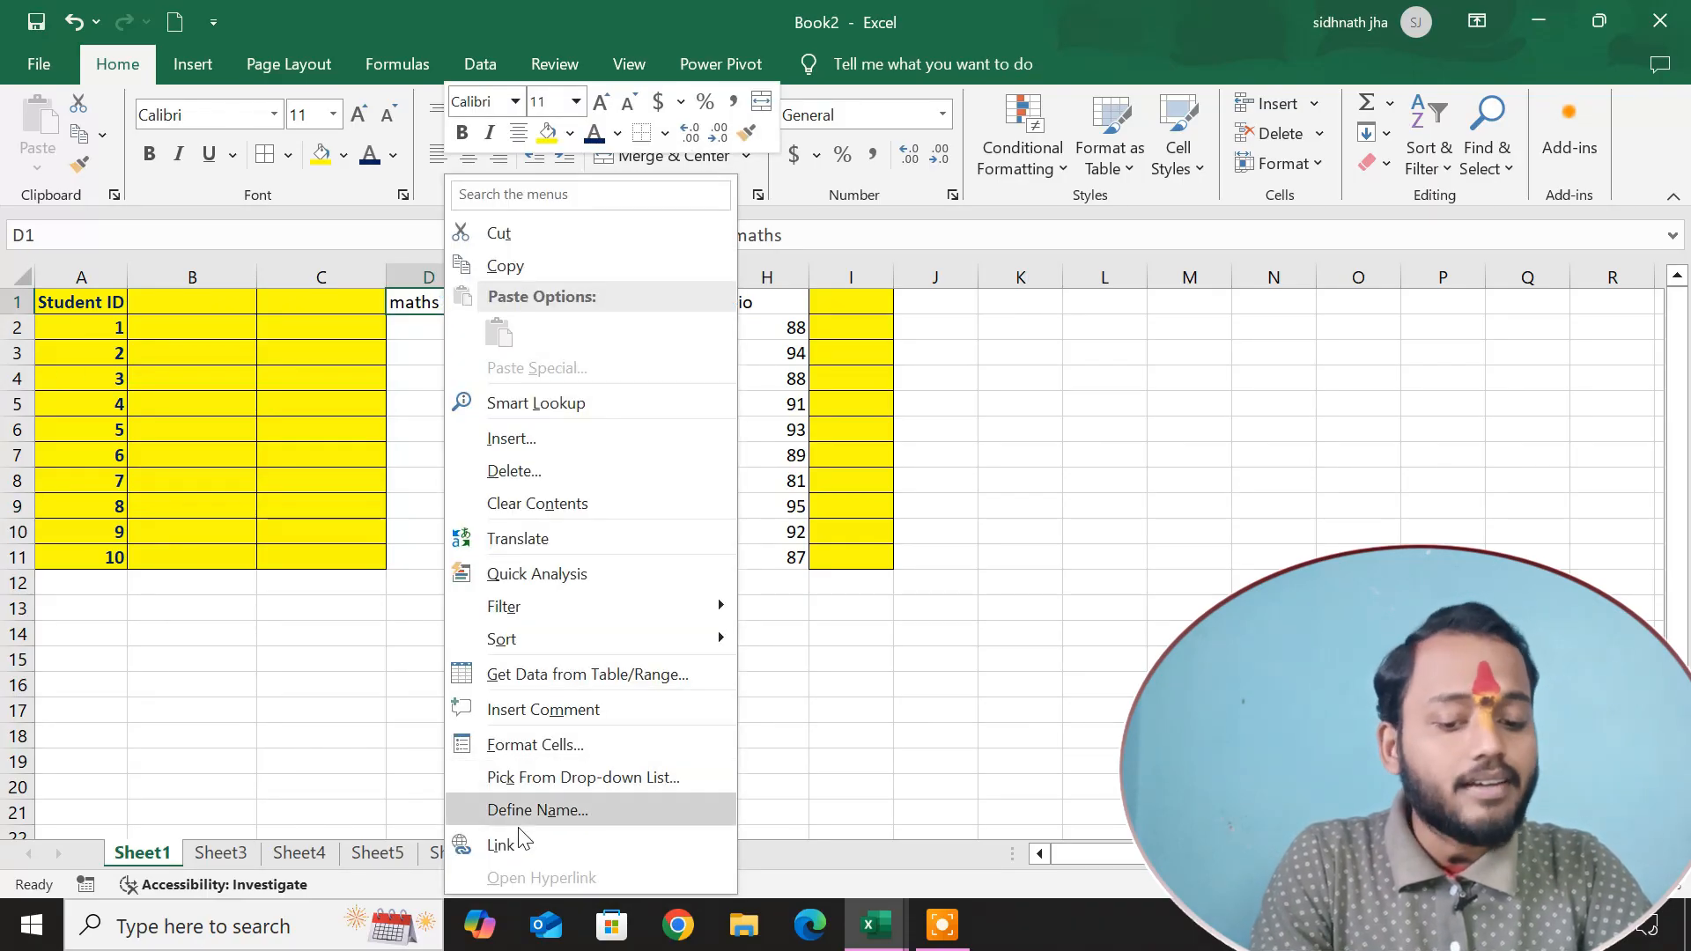
click(493, 845)
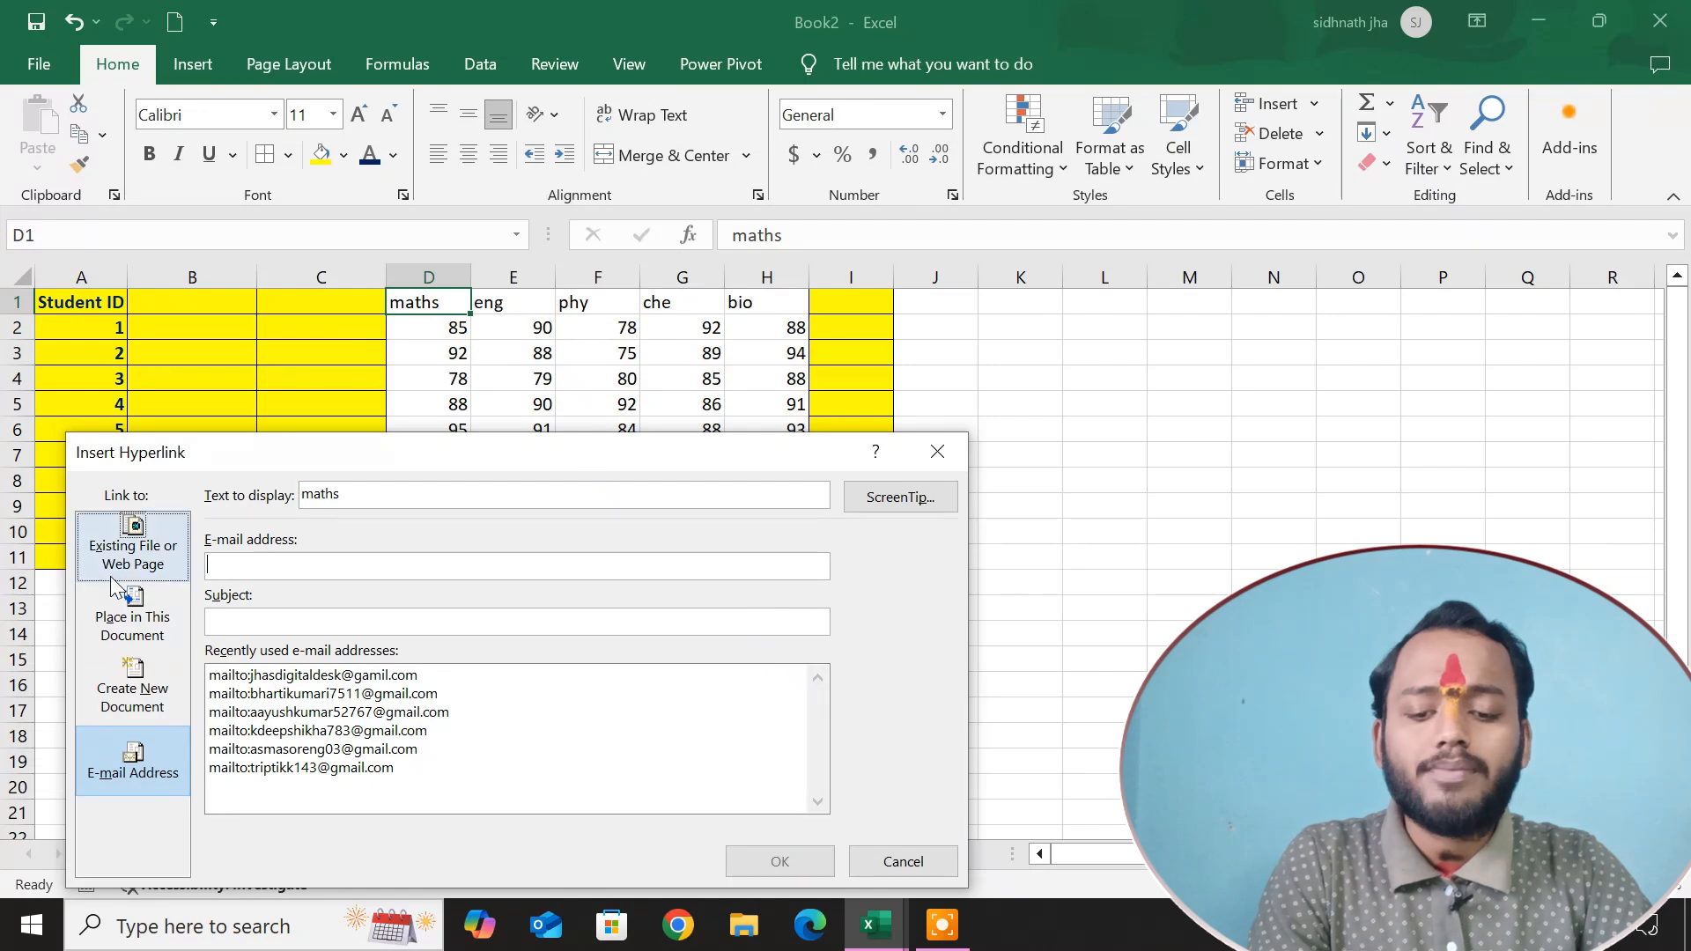
click(244, 680)
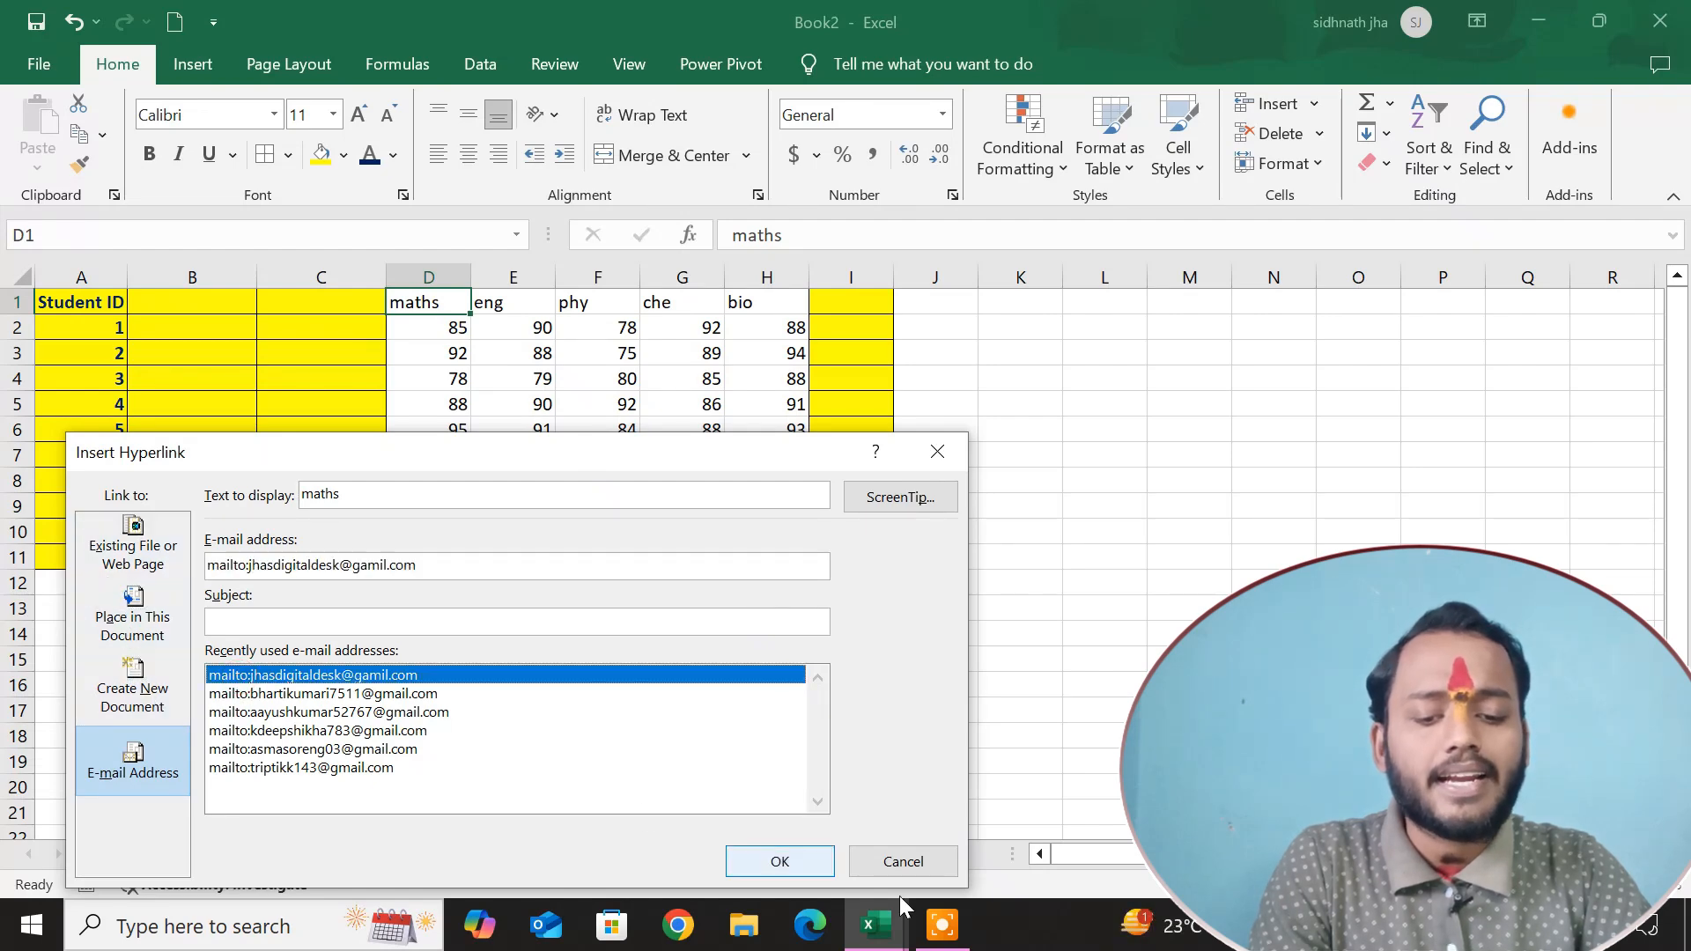
click(777, 862)
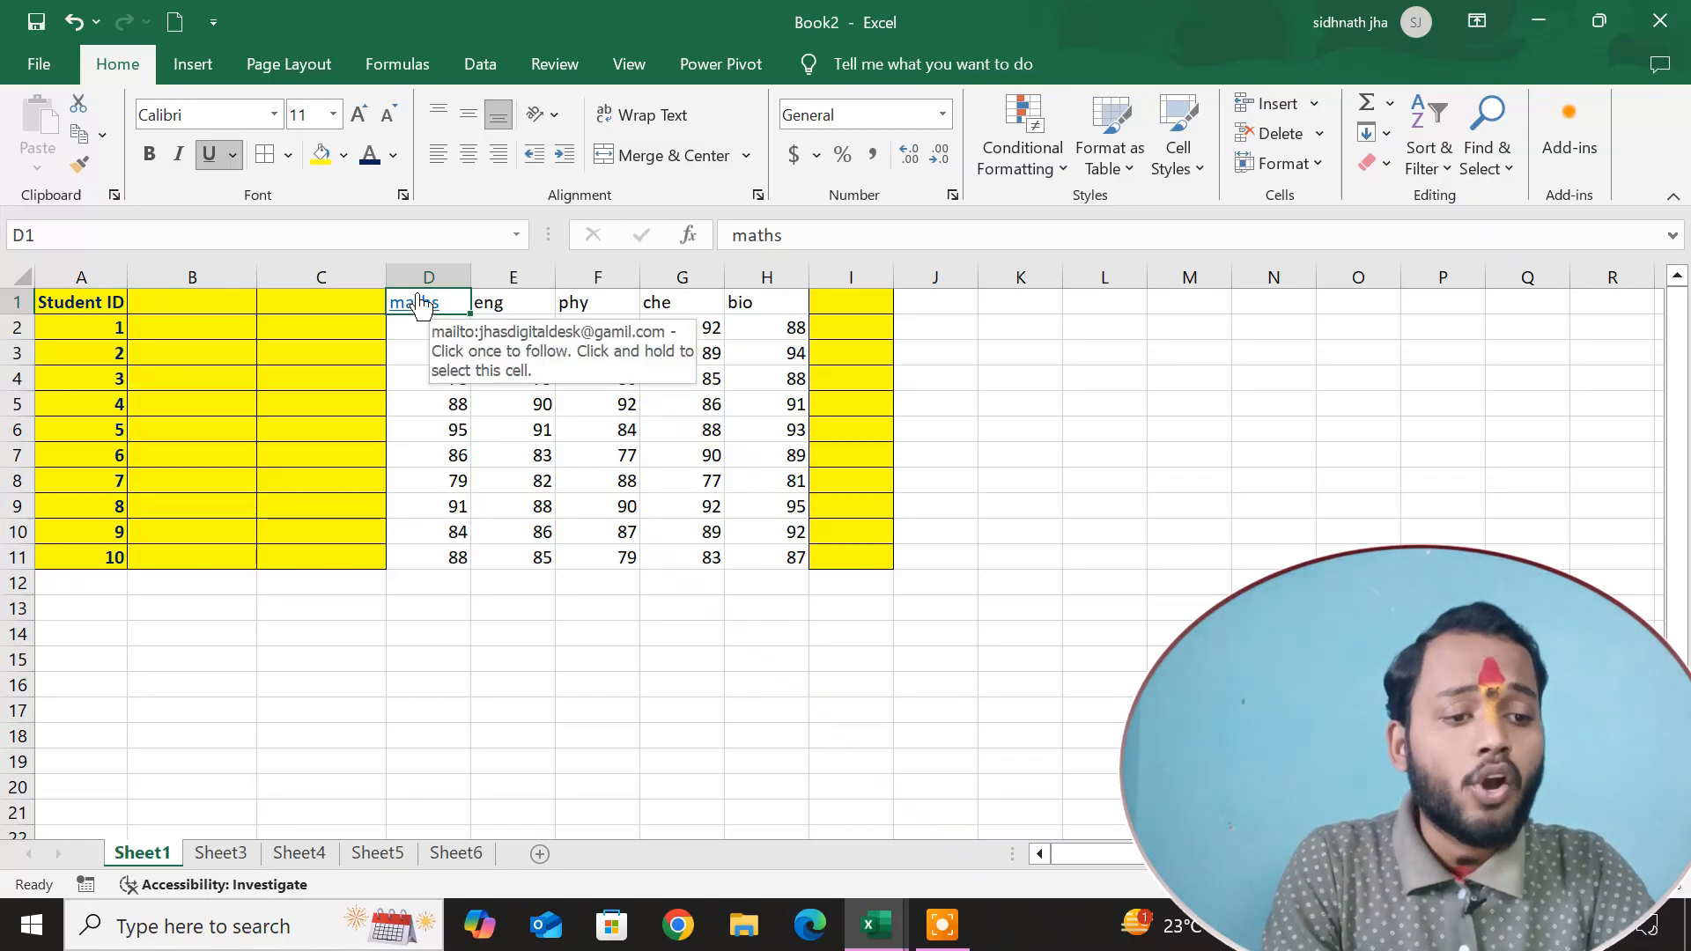
Clear the hyperlinks from column D while keeping their formatting, and check that the maths heading no longer opens a link.
click(427, 277)
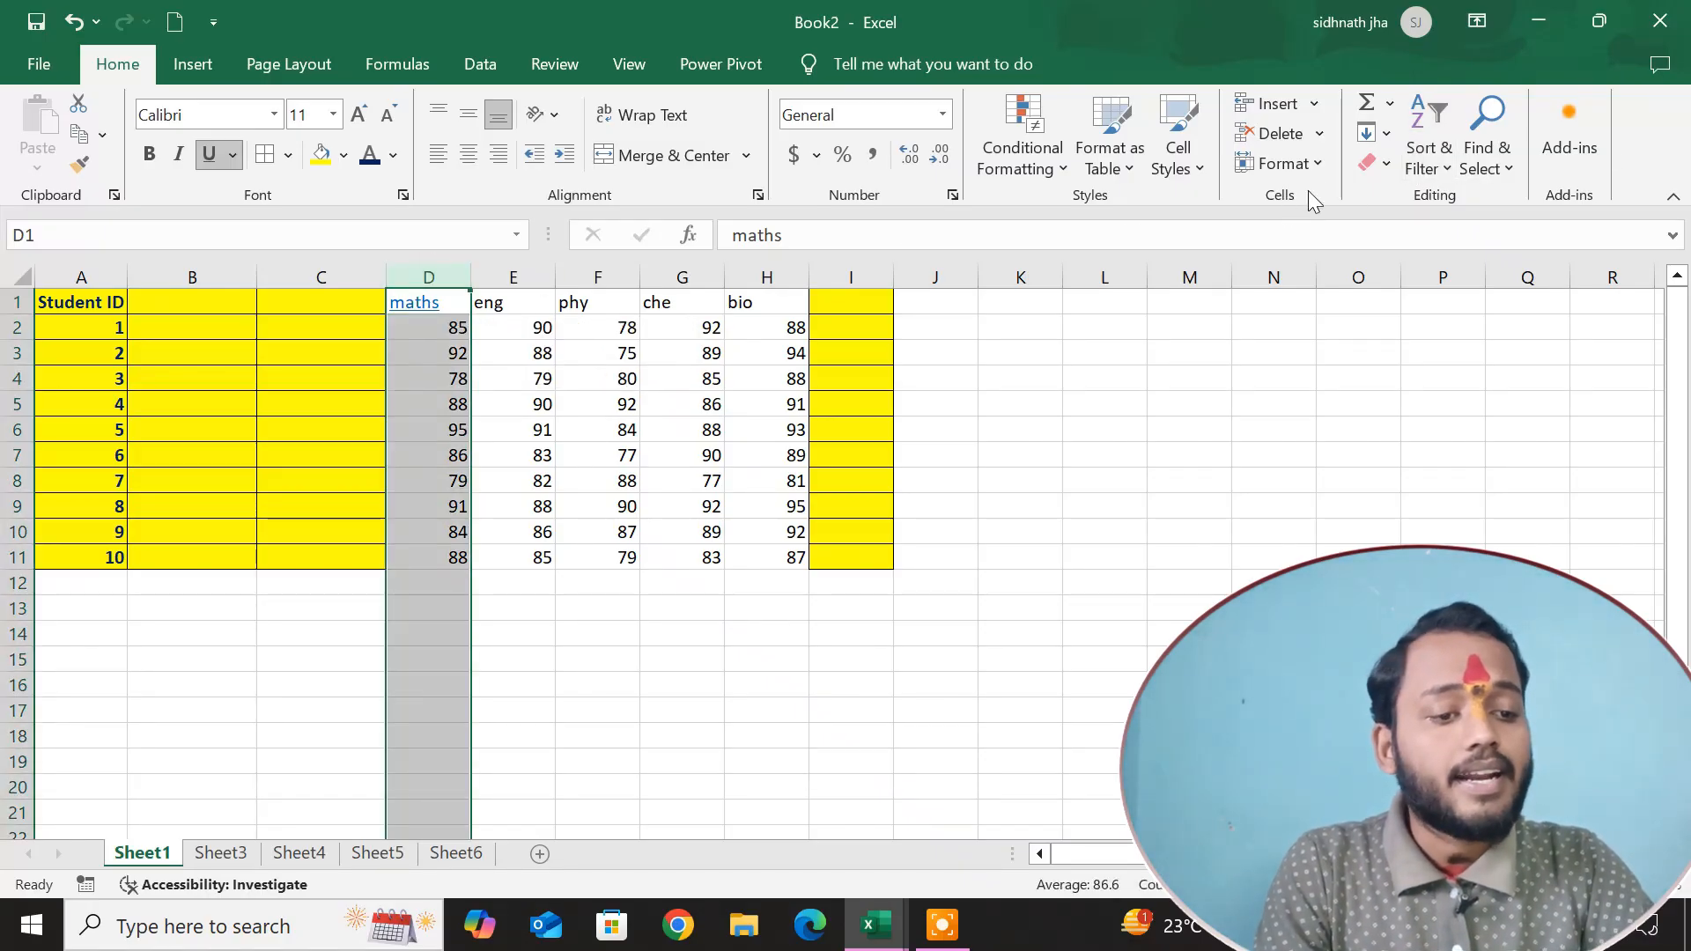
click(1372, 163)
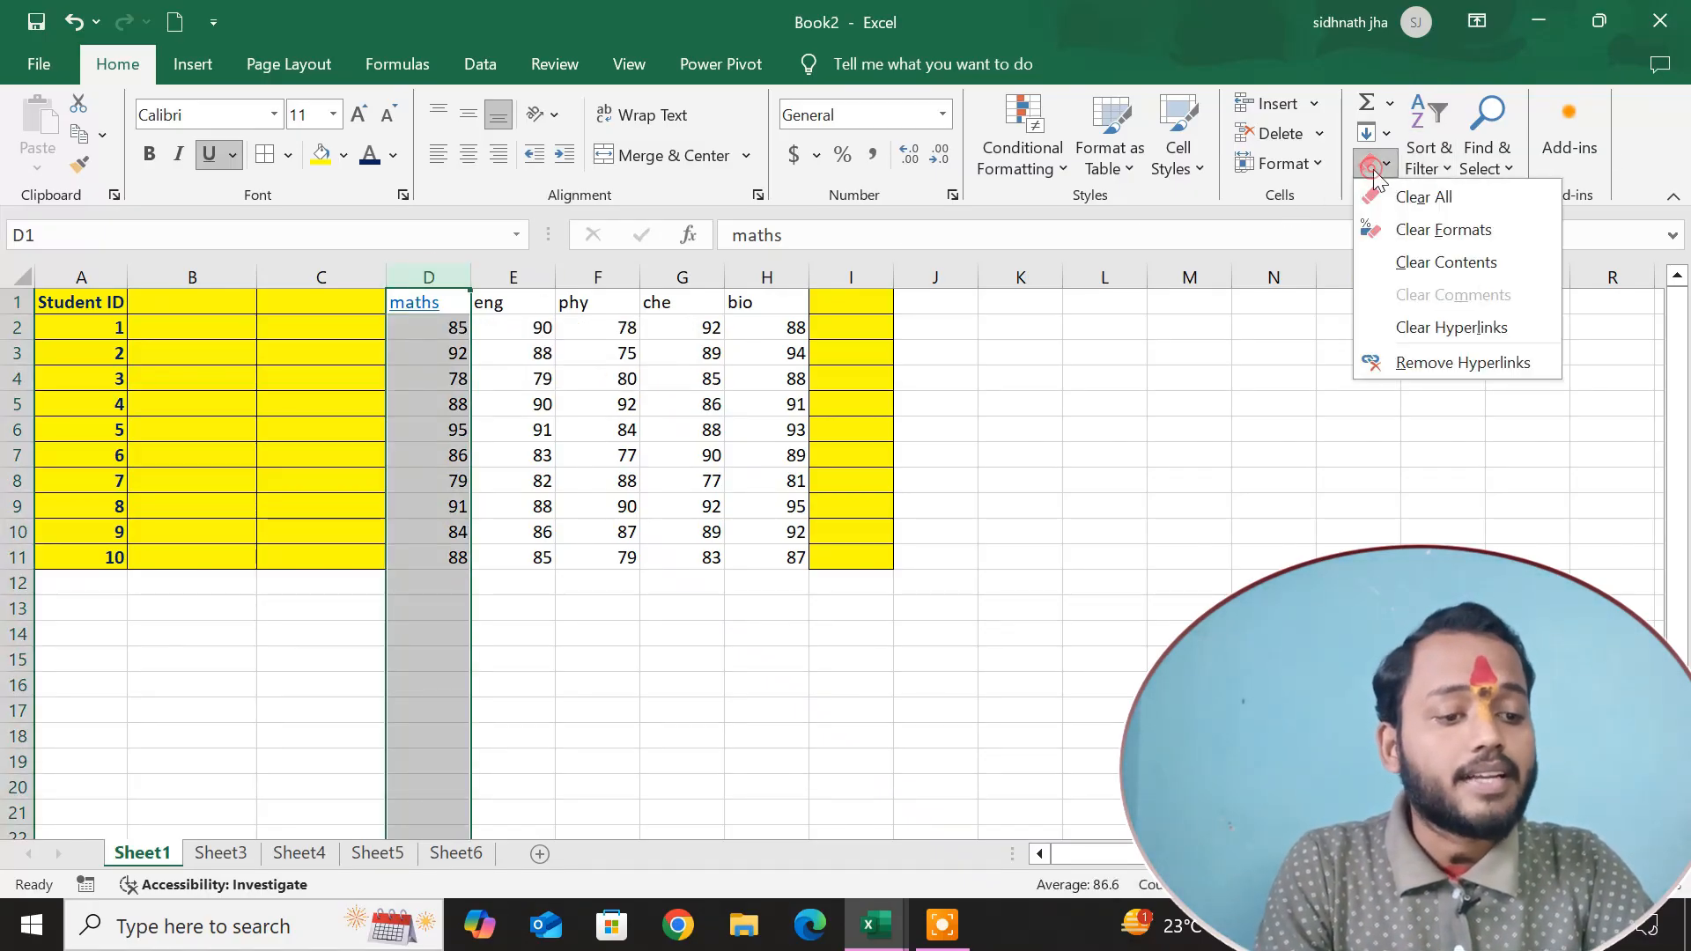
click(1439, 338)
click(538, 352)
double_click(429, 302)
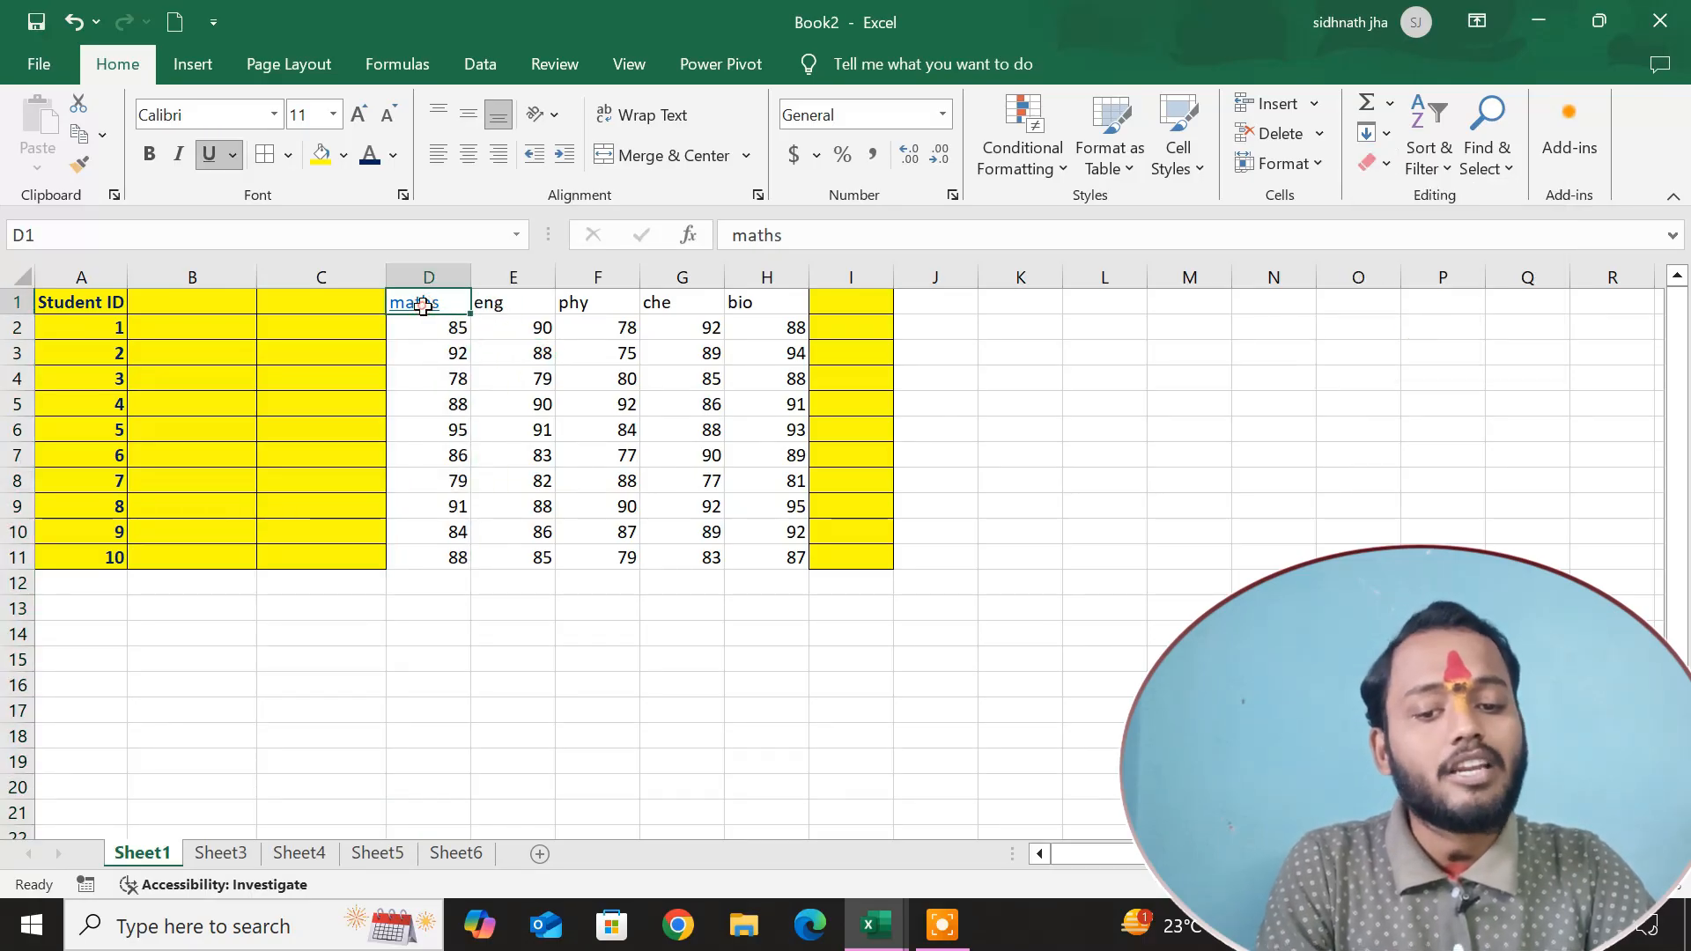
double_click(423, 303)
click(535, 397)
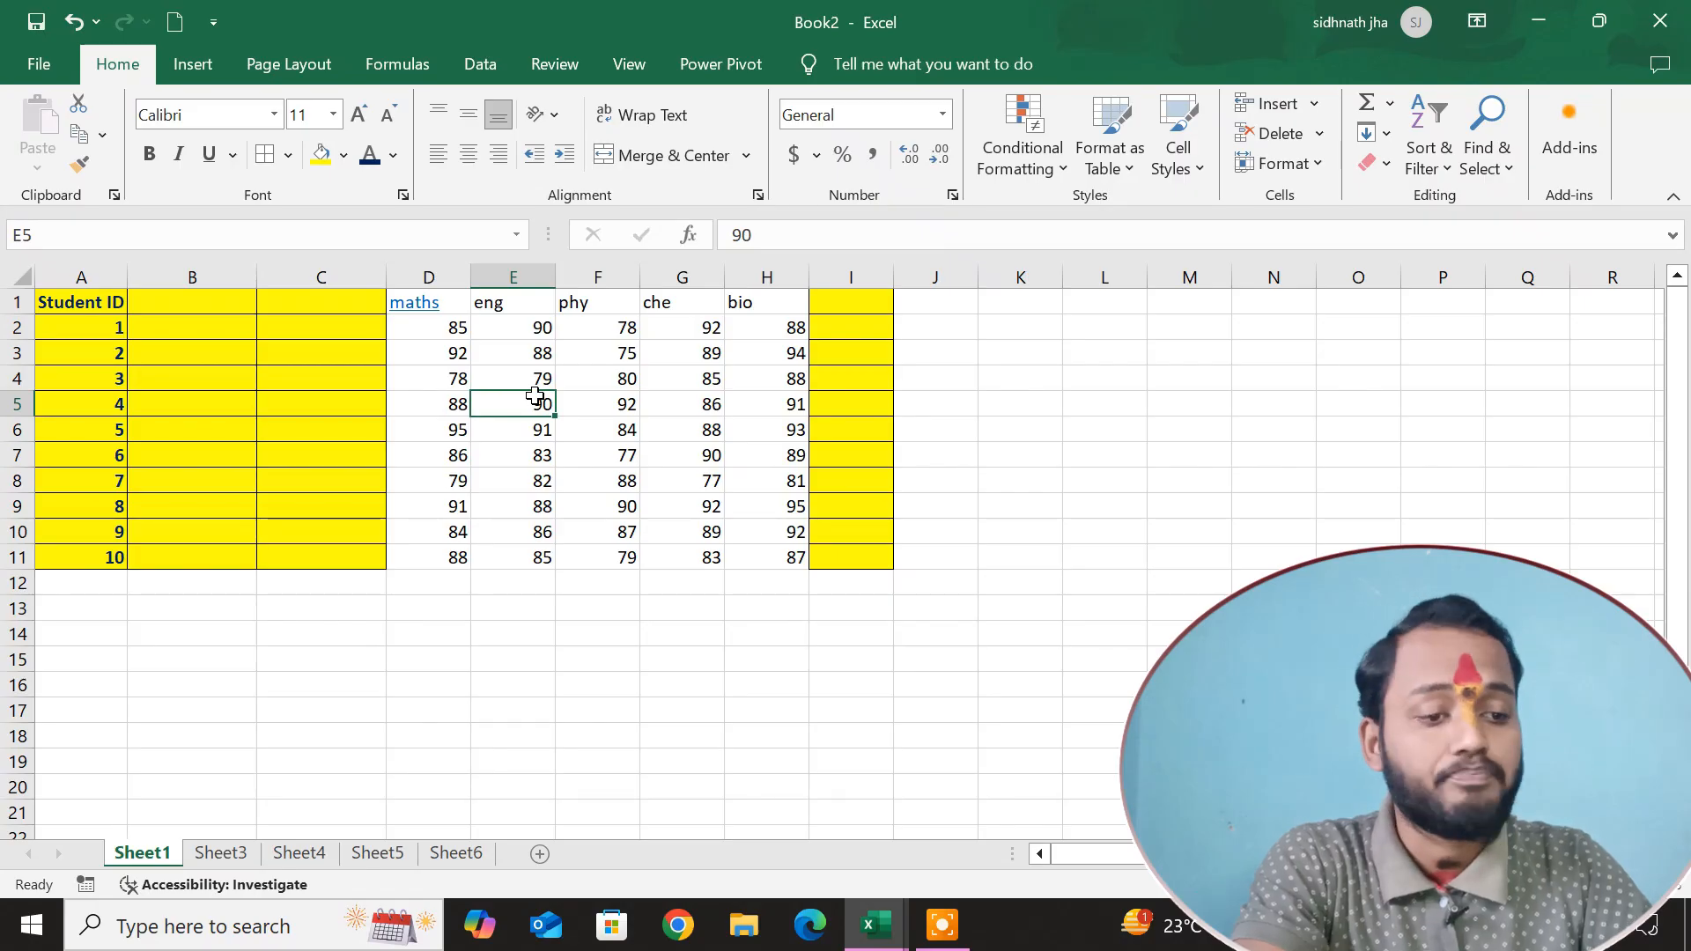
click(679, 427)
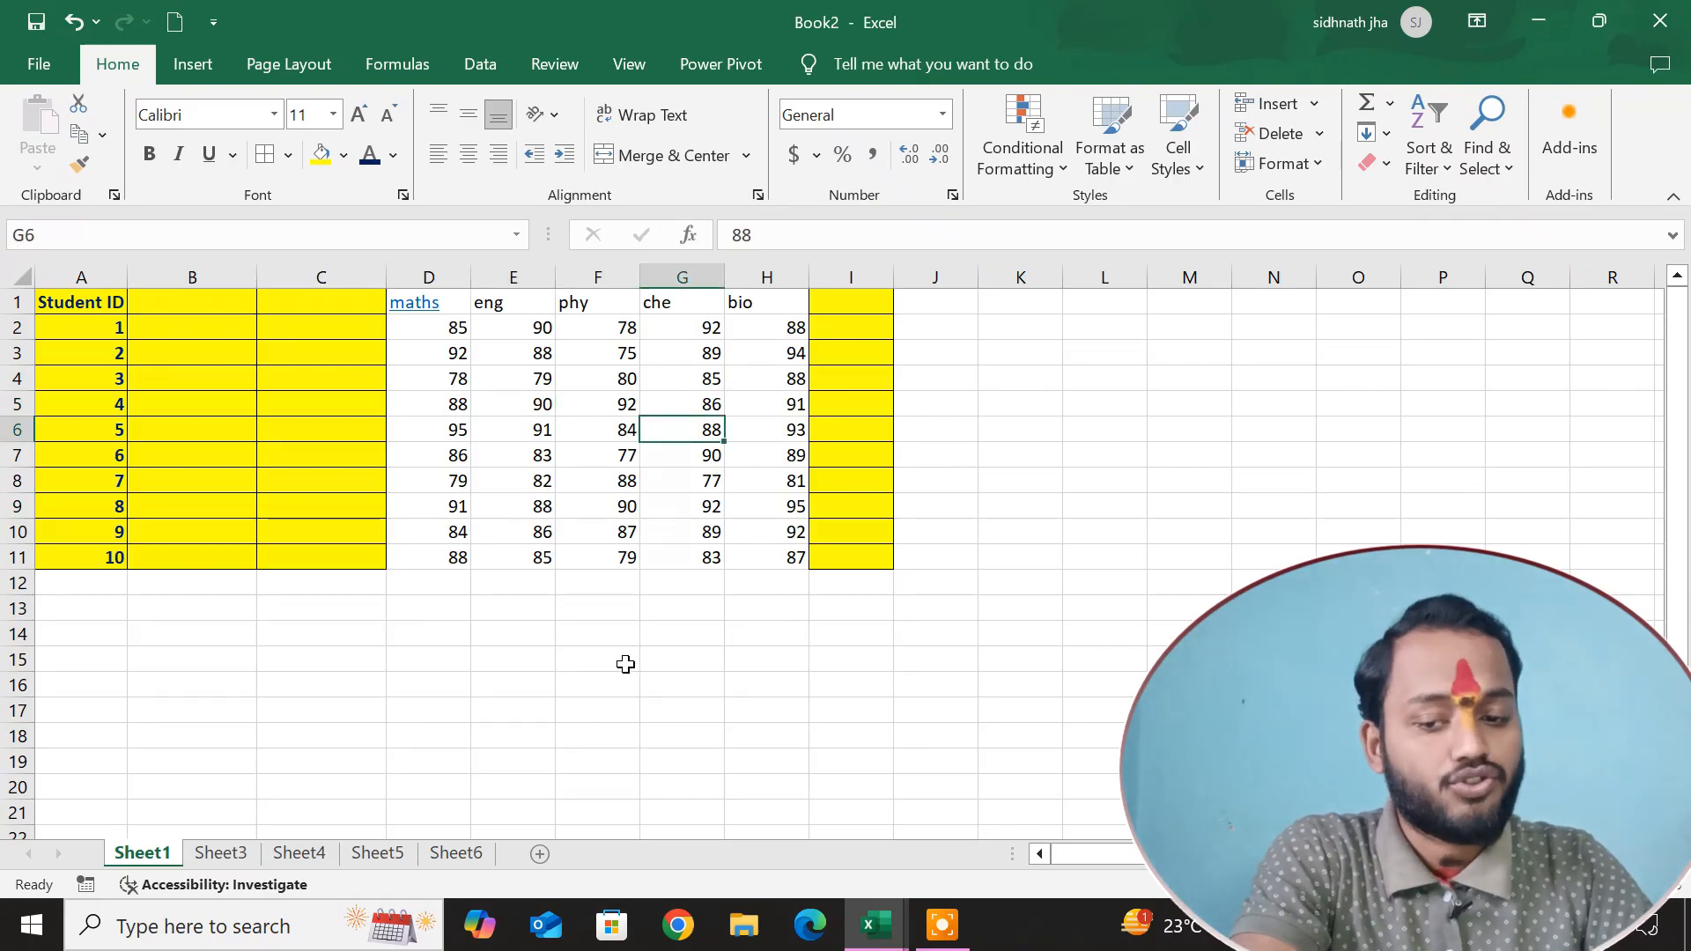
Switch to Sheet3 and look through the Sort & Filter and Find & Select options.
click(221, 853)
click(1427, 123)
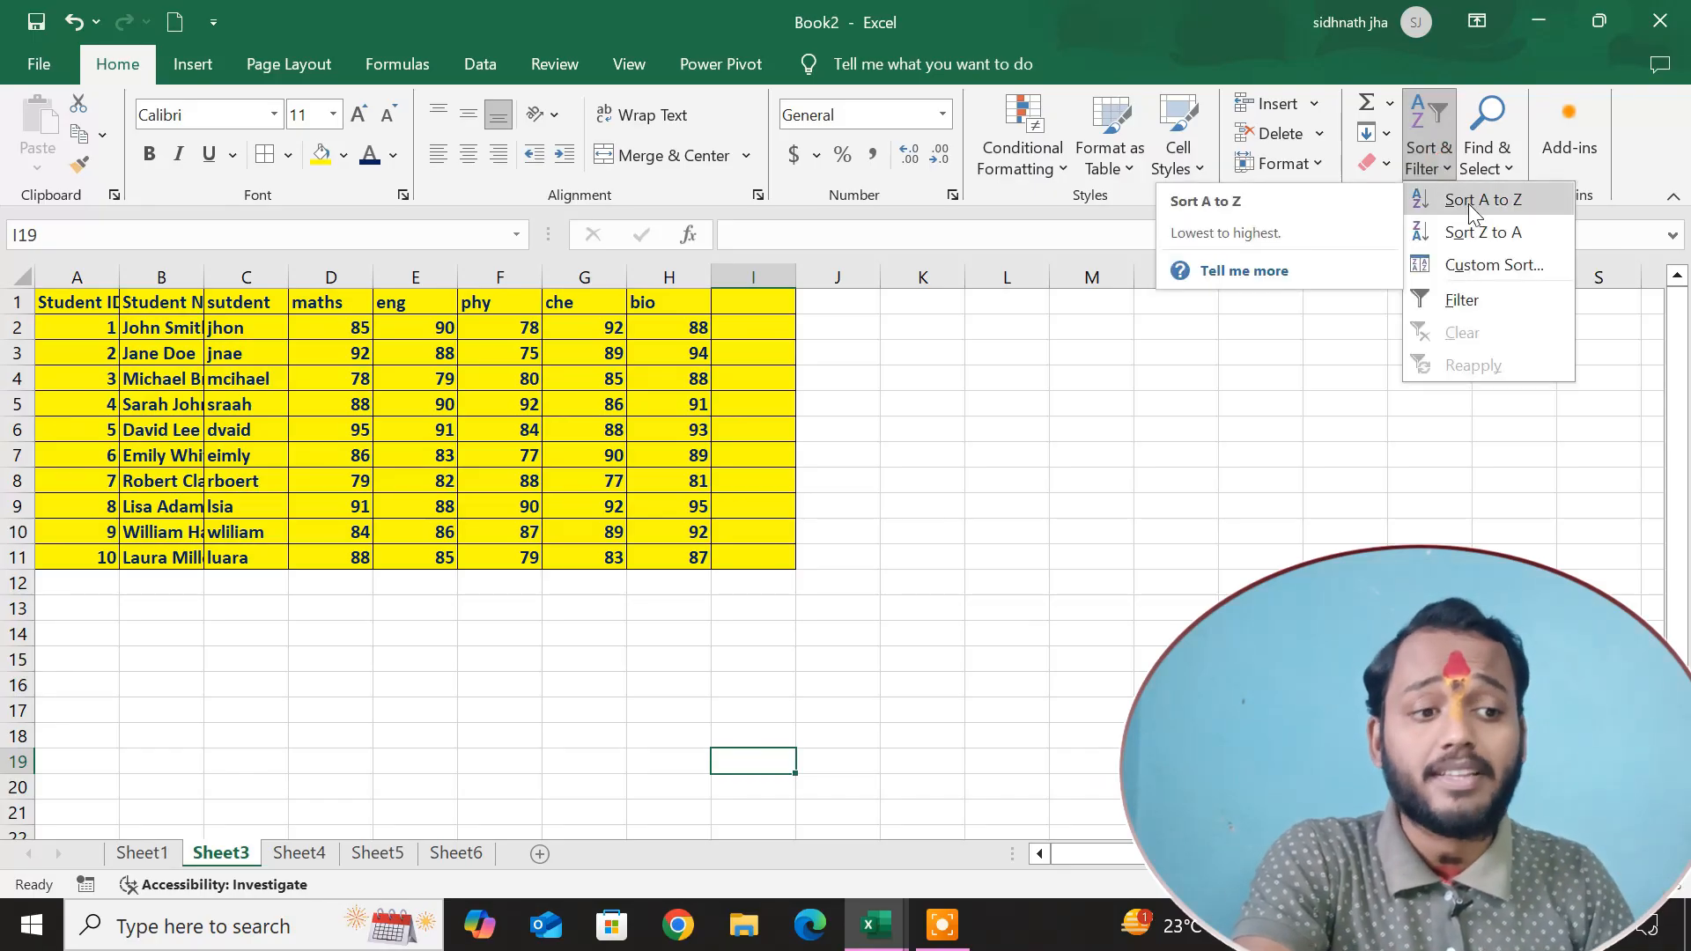
click(1496, 148)
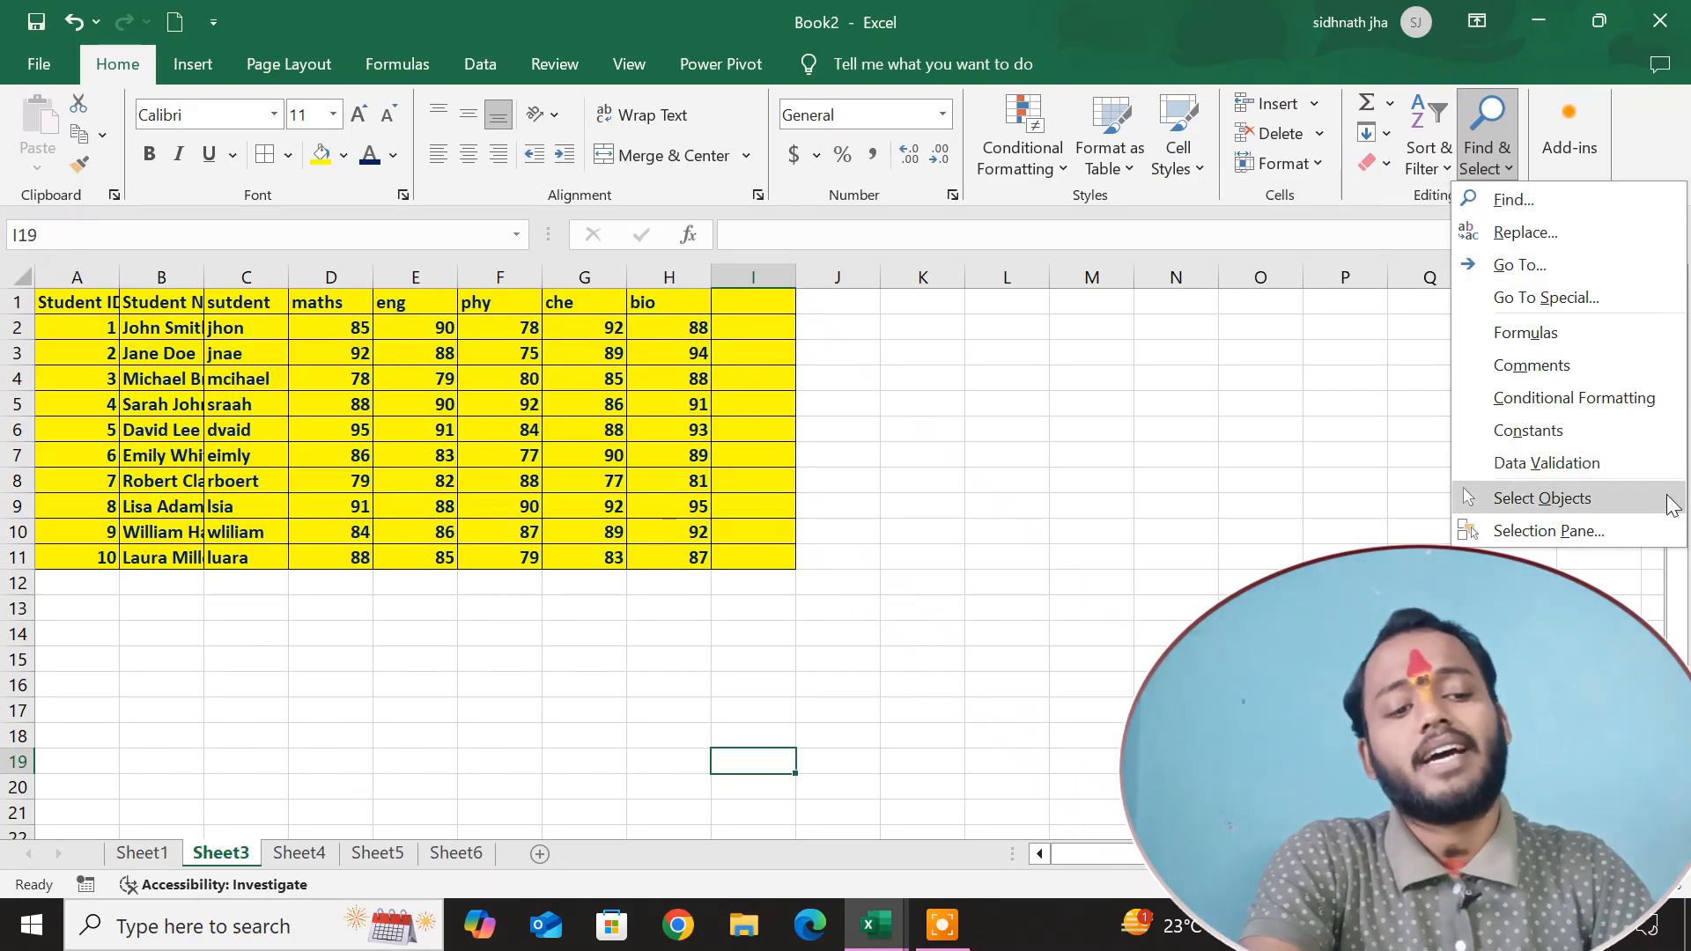
click(1106, 498)
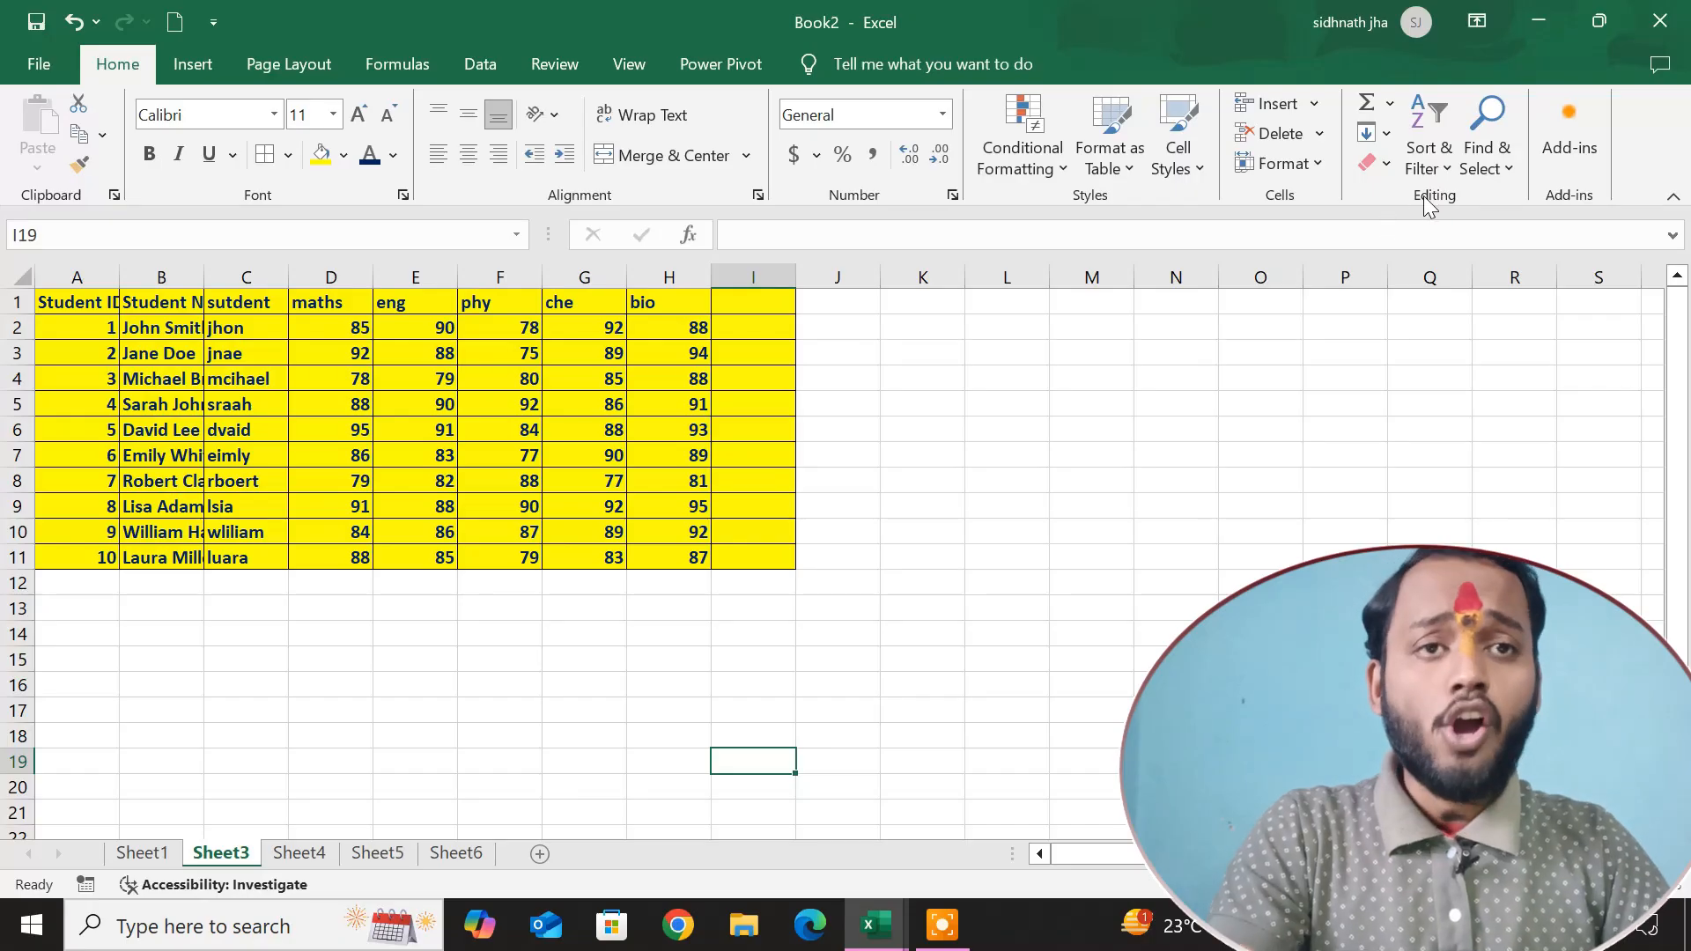
Examine the selection criteria offered by Go To Special without applying any.
click(1489, 155)
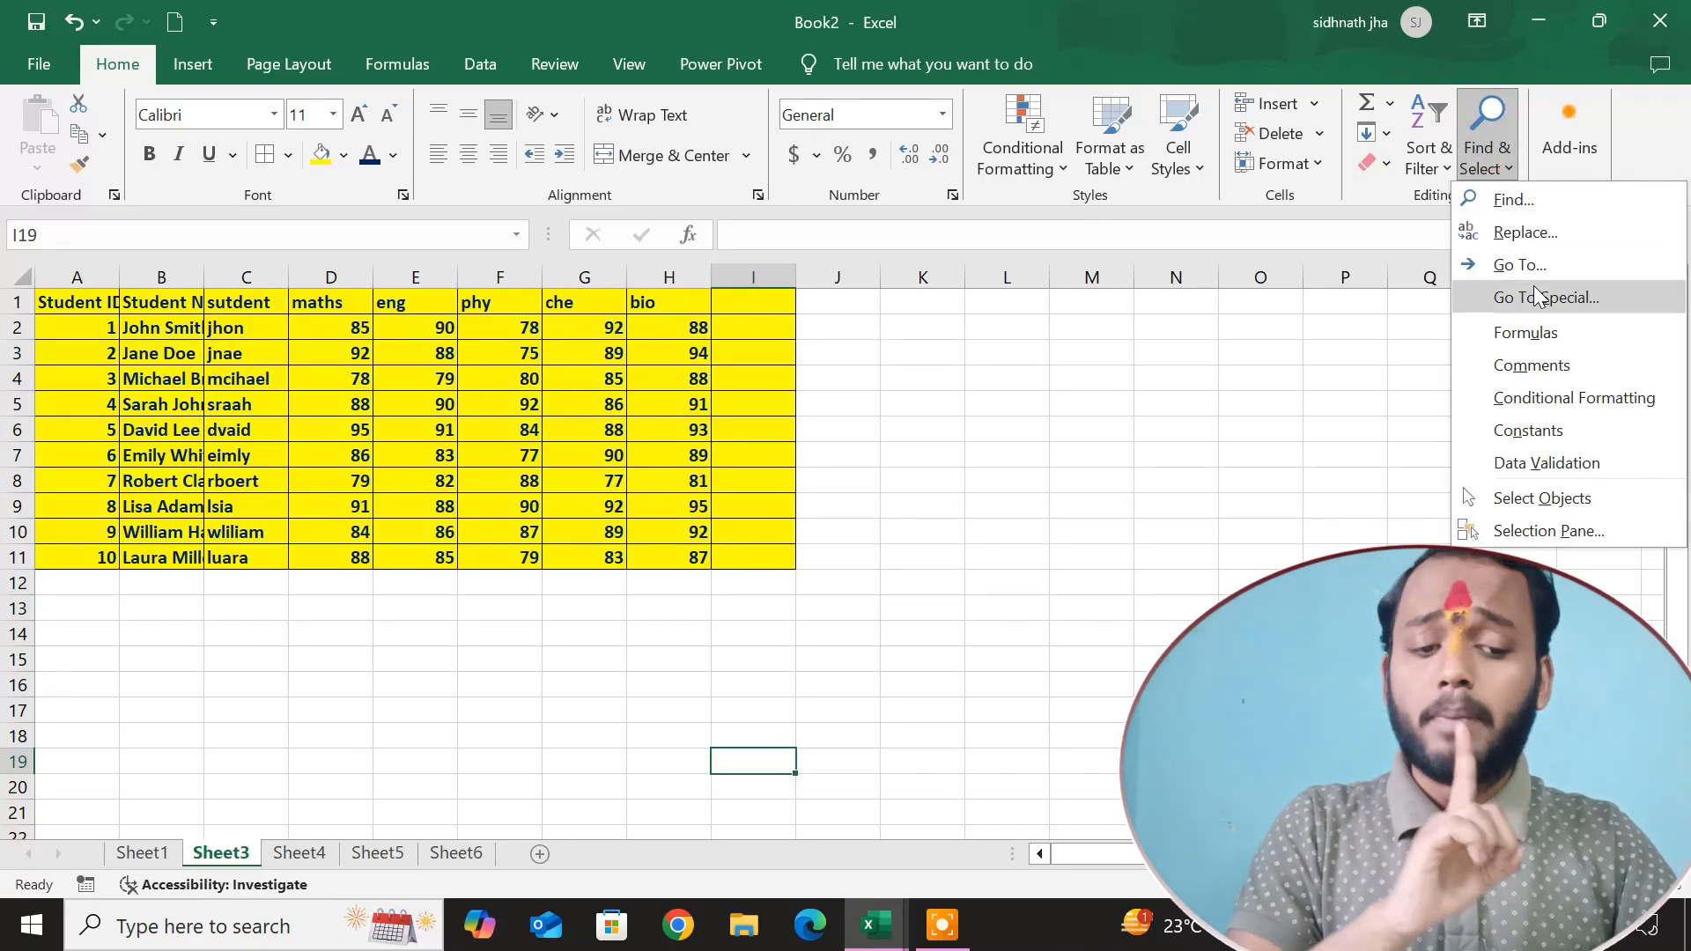
click(1533, 297)
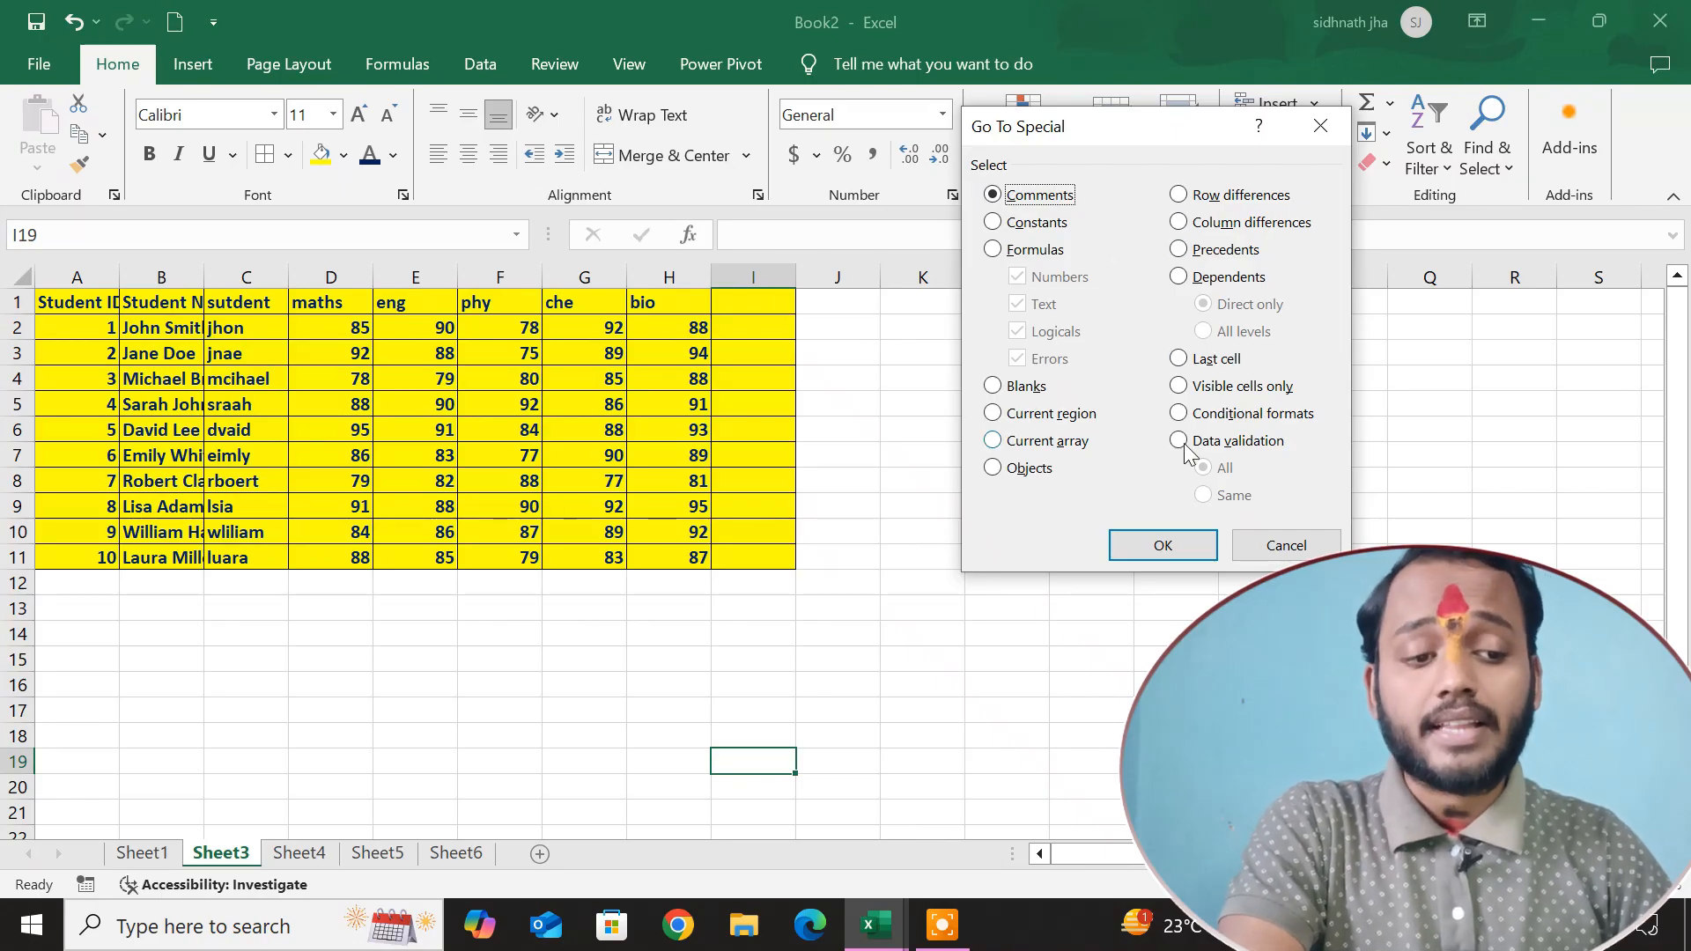
click(1319, 128)
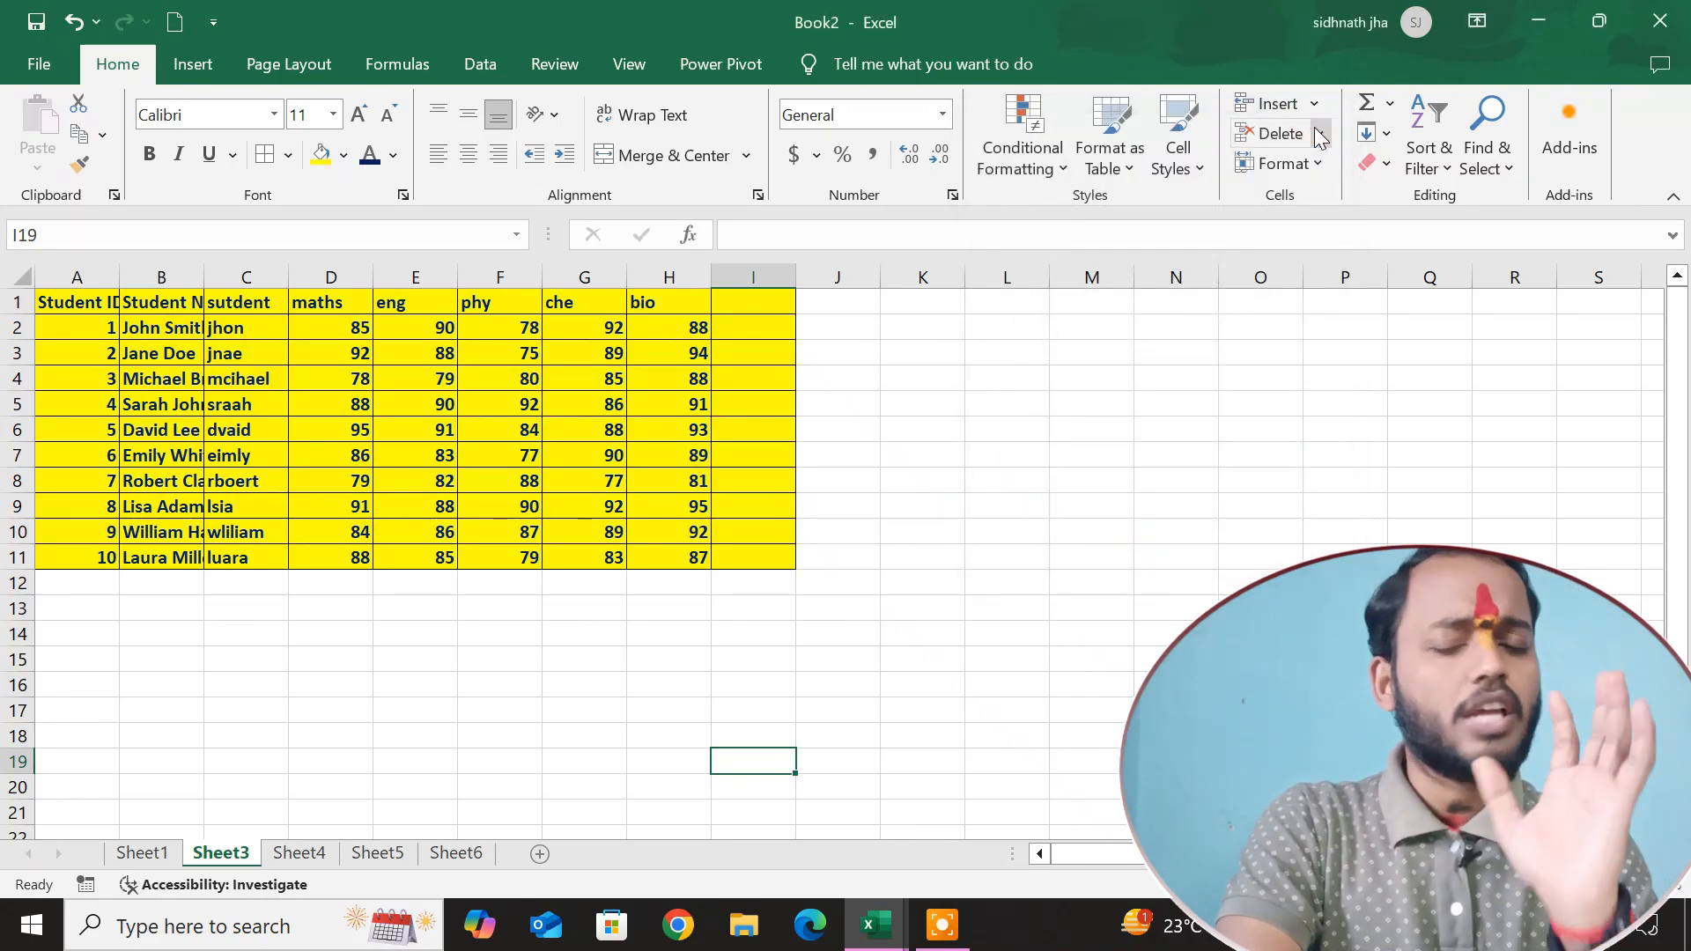